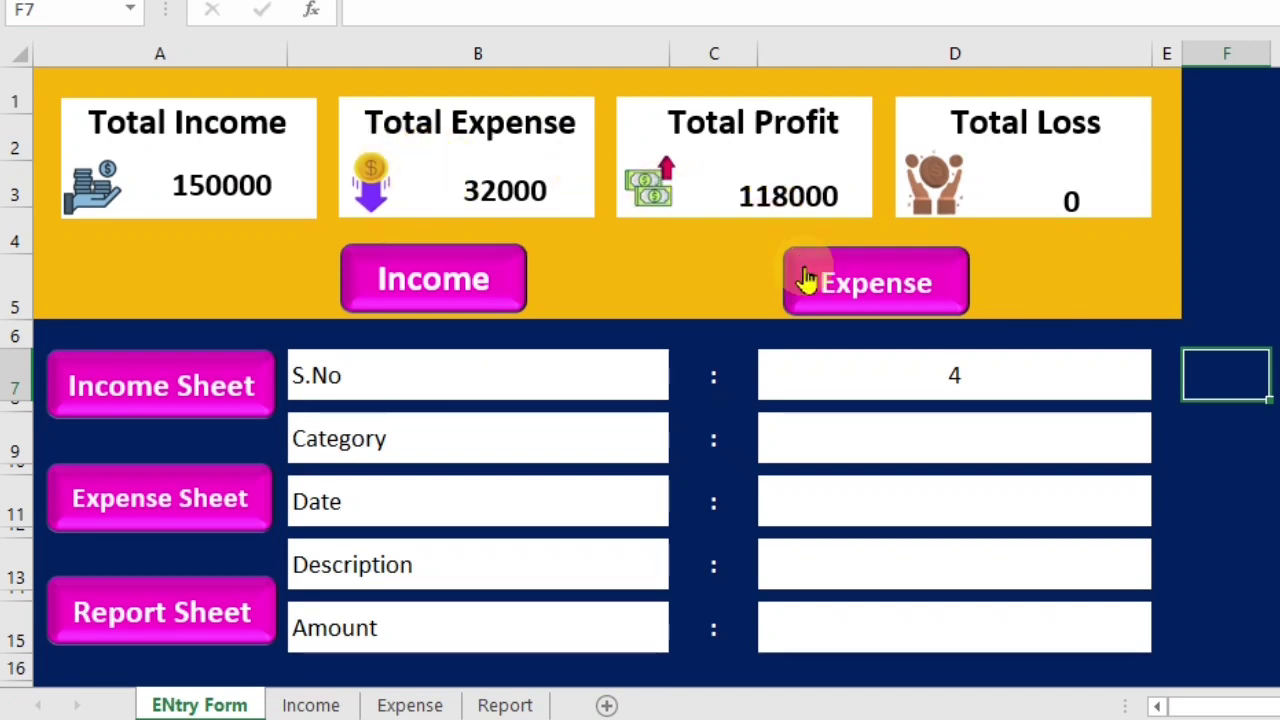
- Set the entry form's category to Expense and its date to 2-2-2023
left_click(898, 453)
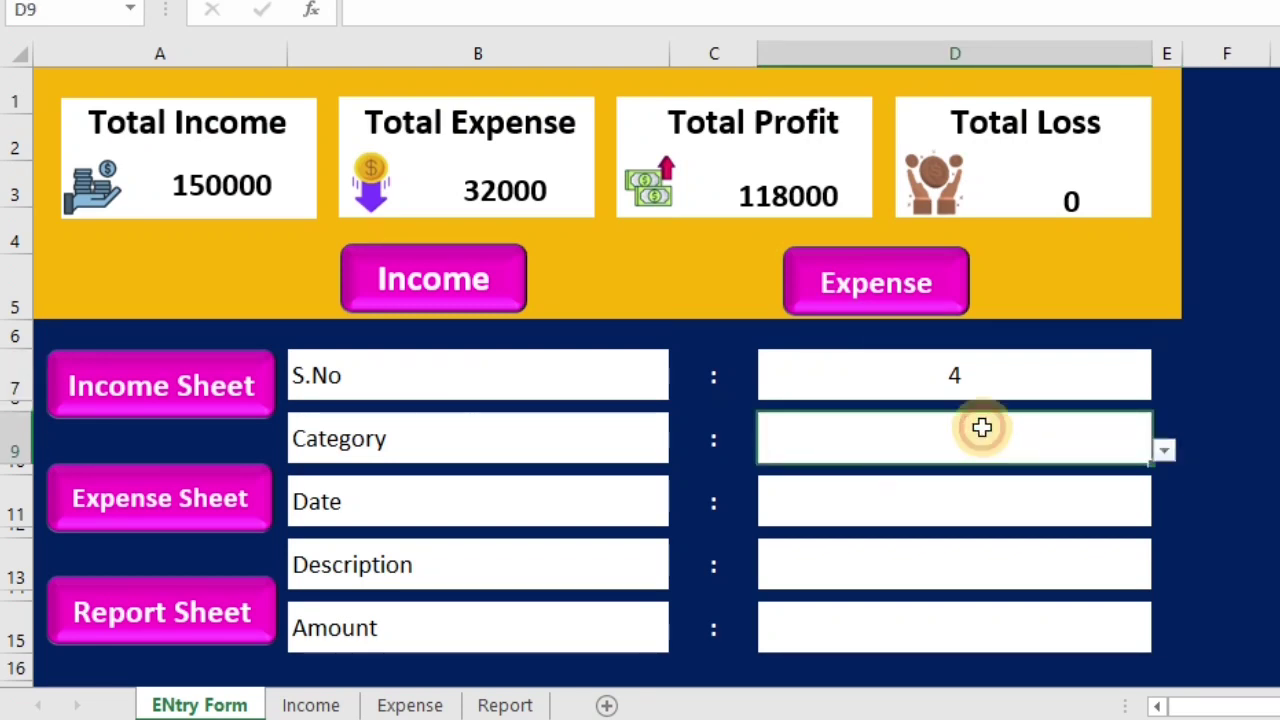
left_click(1165, 452)
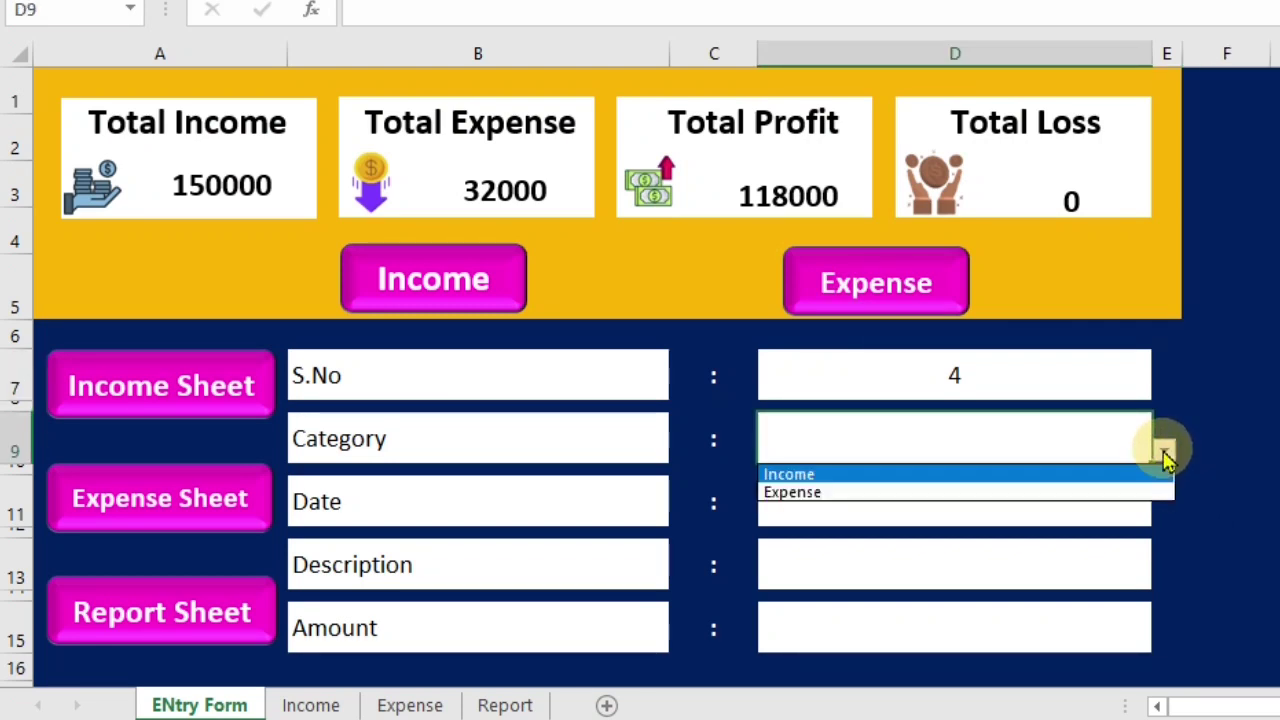
left_click(1053, 496)
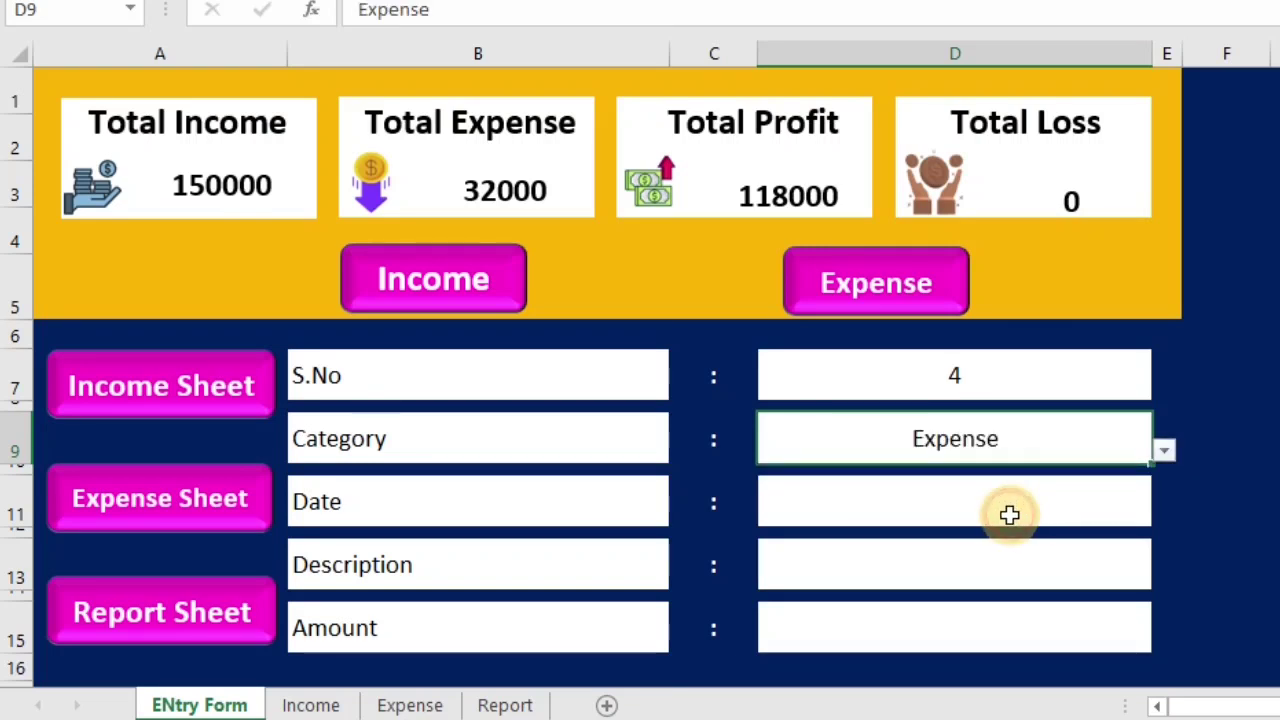
left_click(1009, 514)
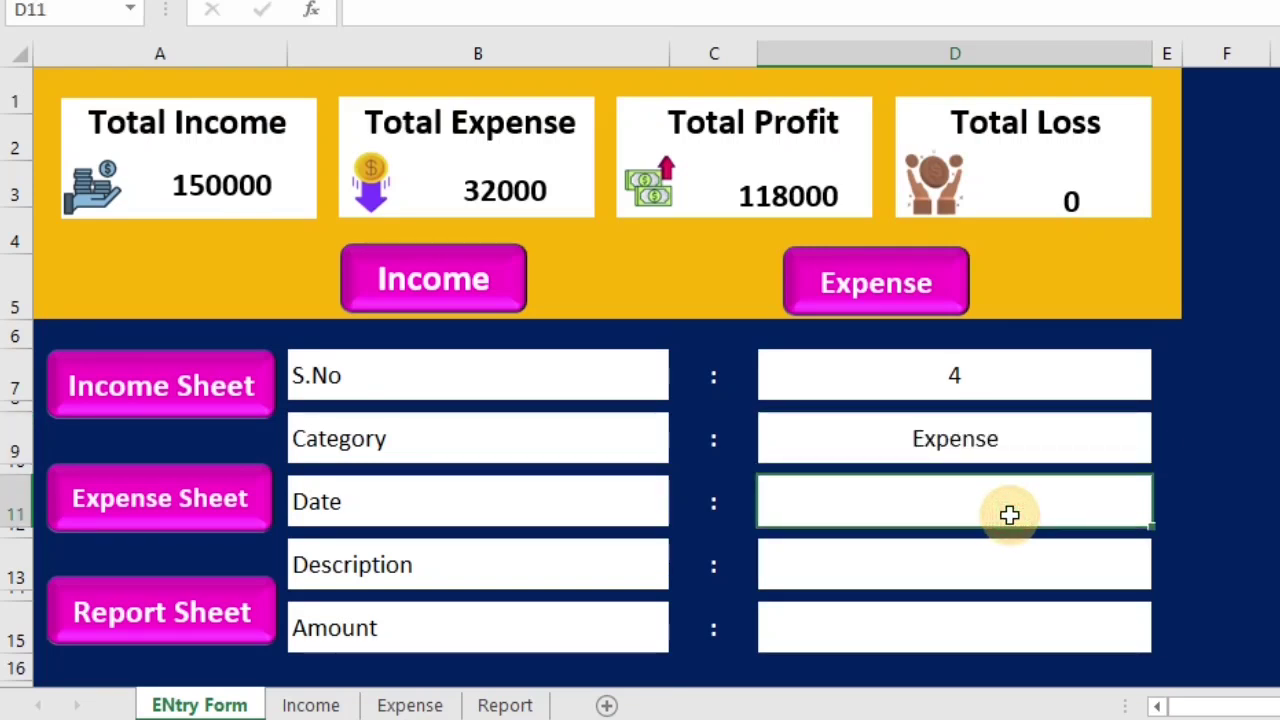
type("2-2-2023")
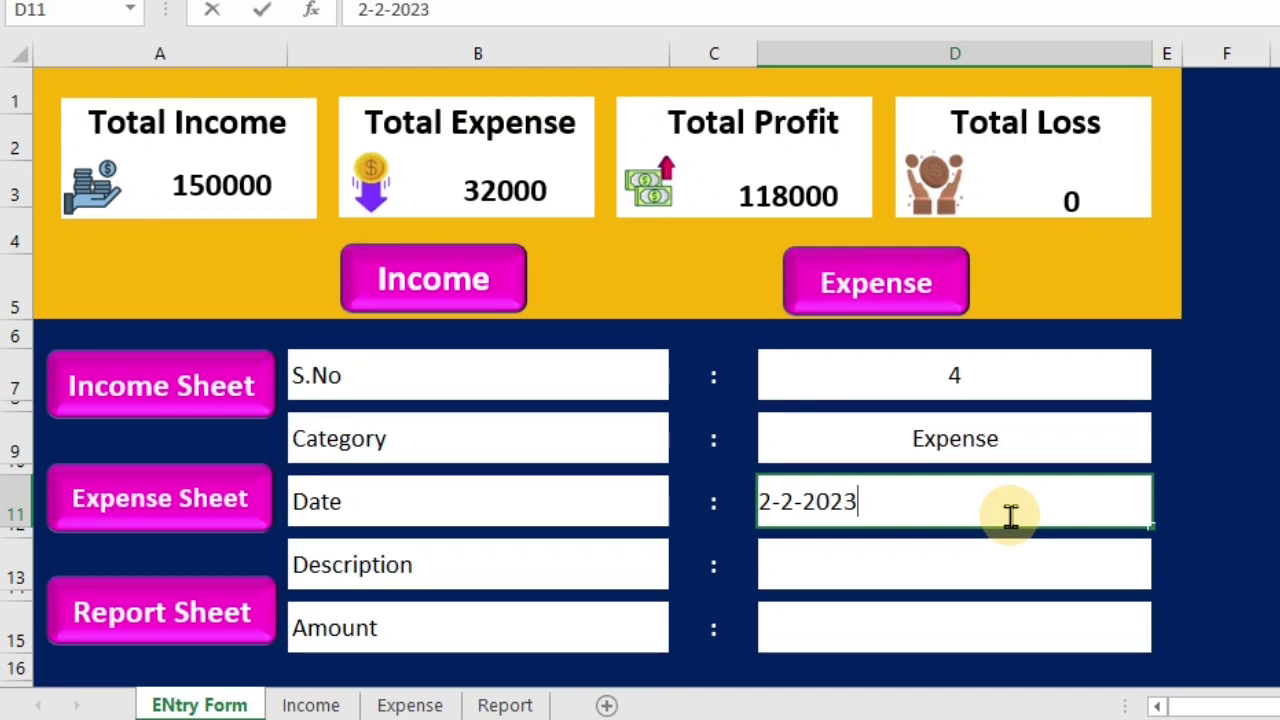
key("Return")
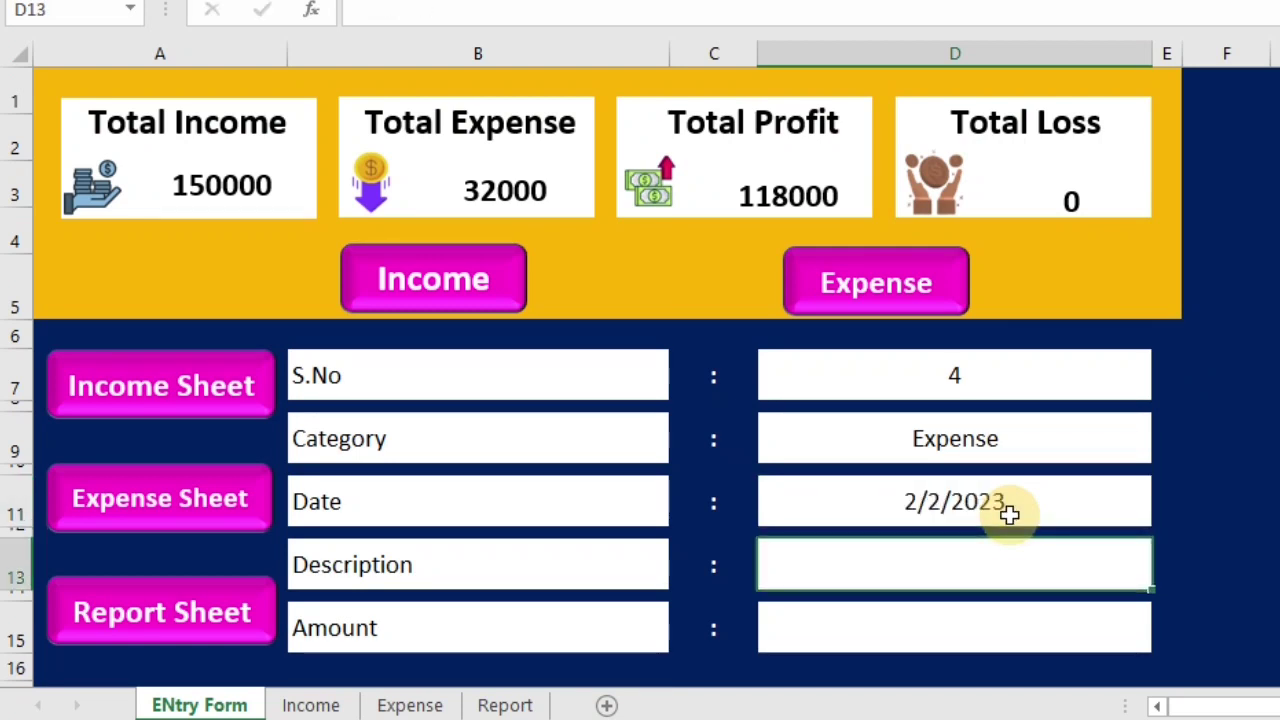
- Enter Car Purchase as the description of the expense entry
type("Car")
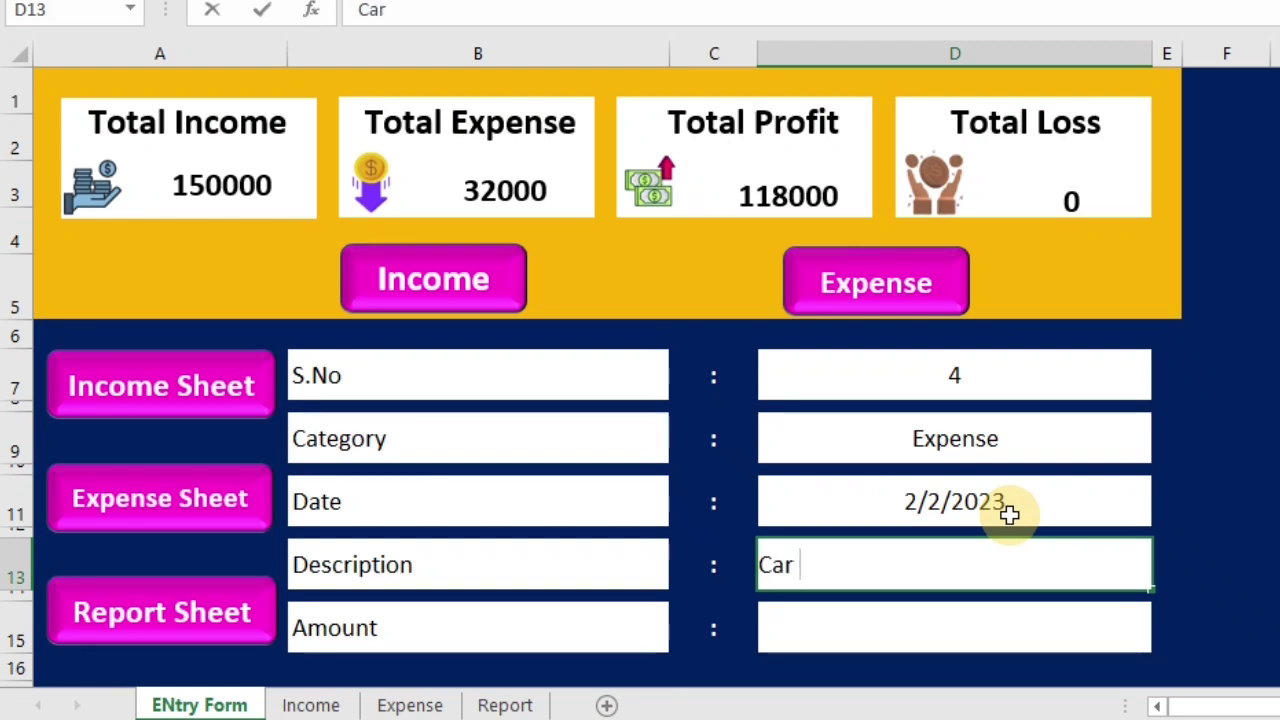
type(" Purchas")
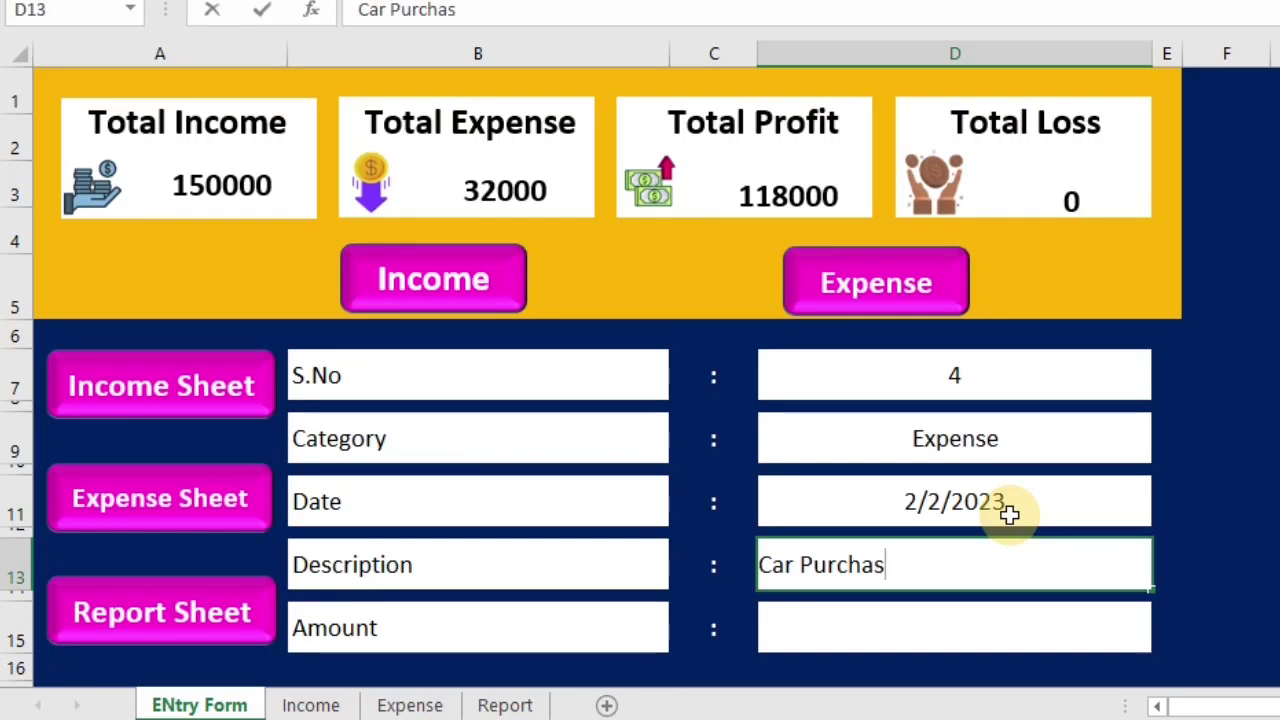
type("e")
key("Return")
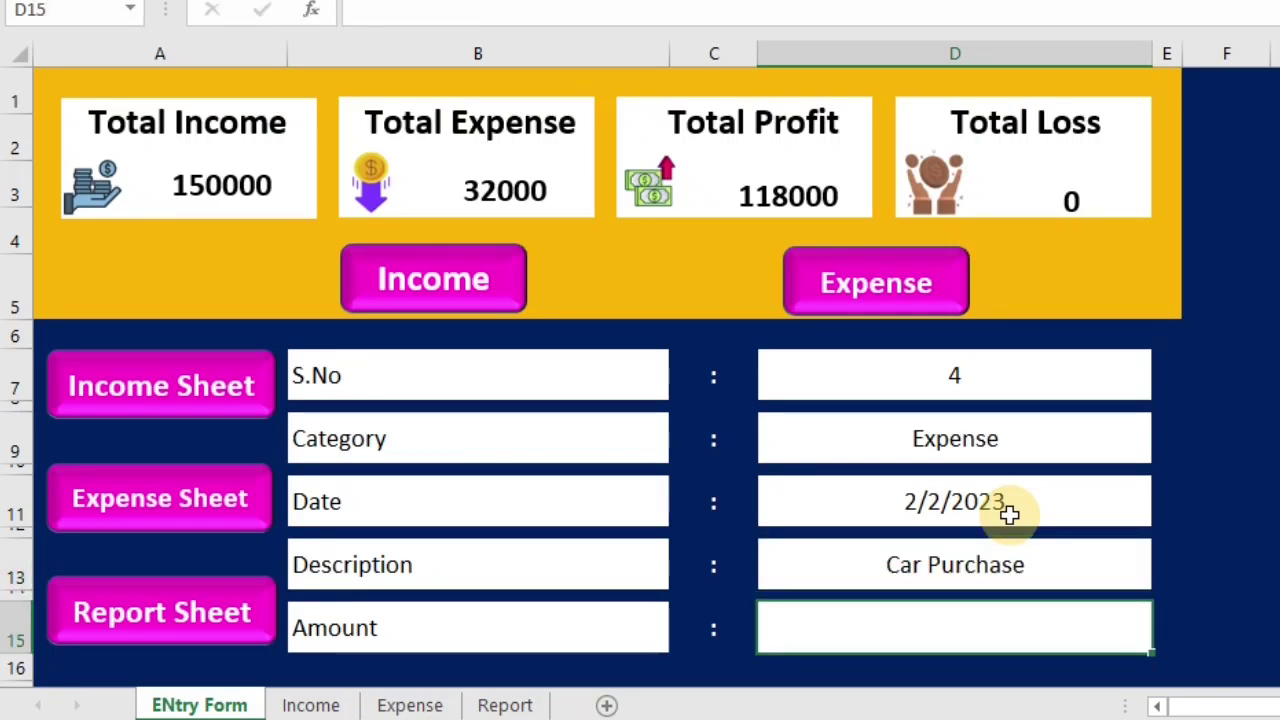
- Enter an amount of 1600000 and submit the car purchase entry to the expense records
type("160")
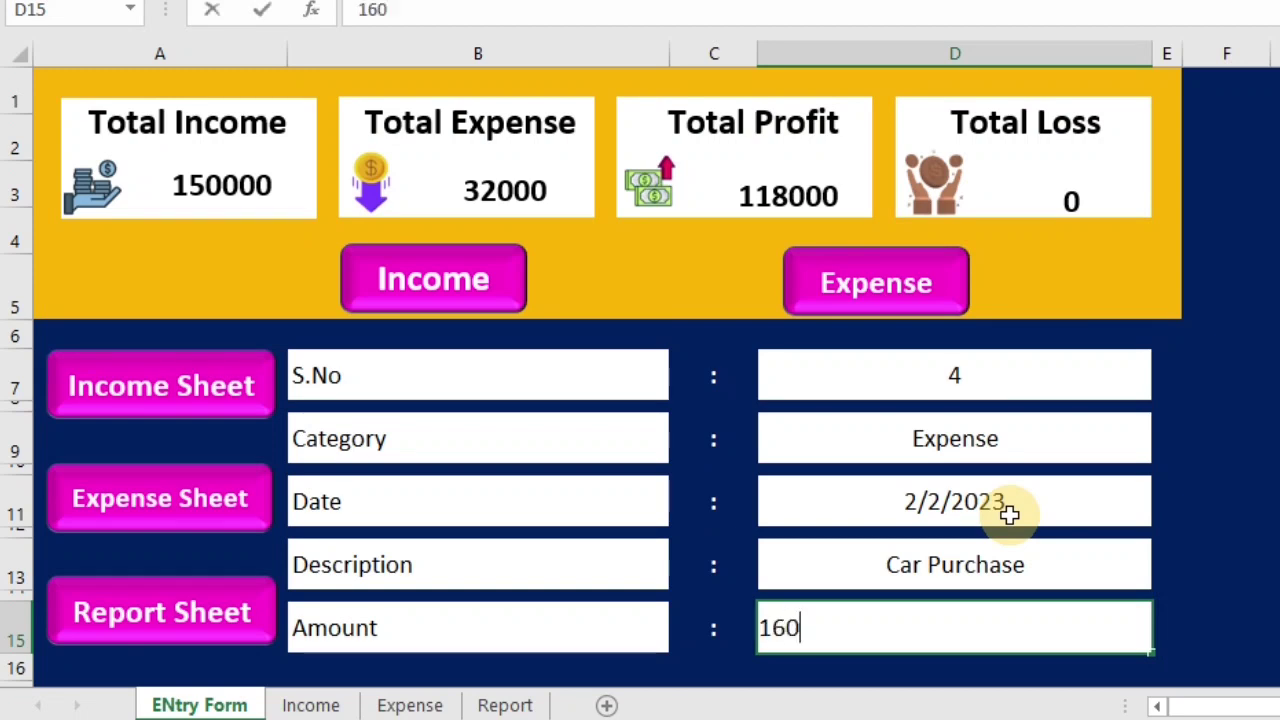
type("000")
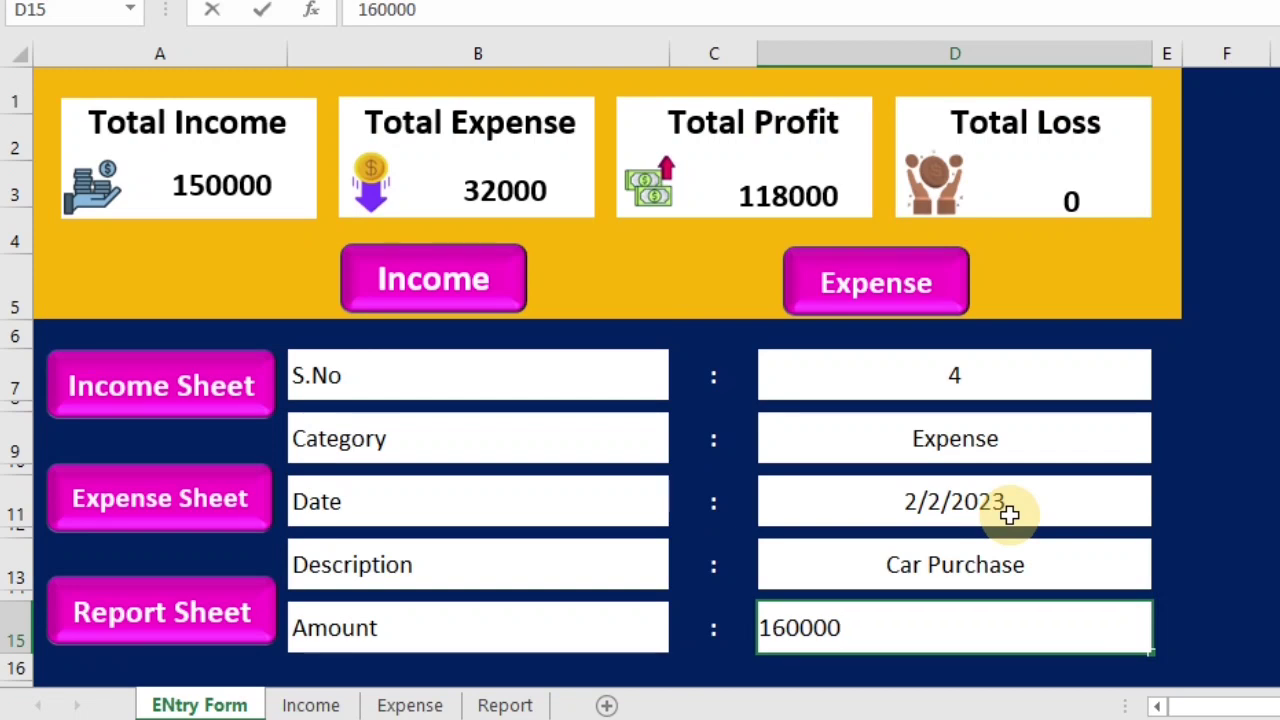
type("0")
left_click(872, 290)
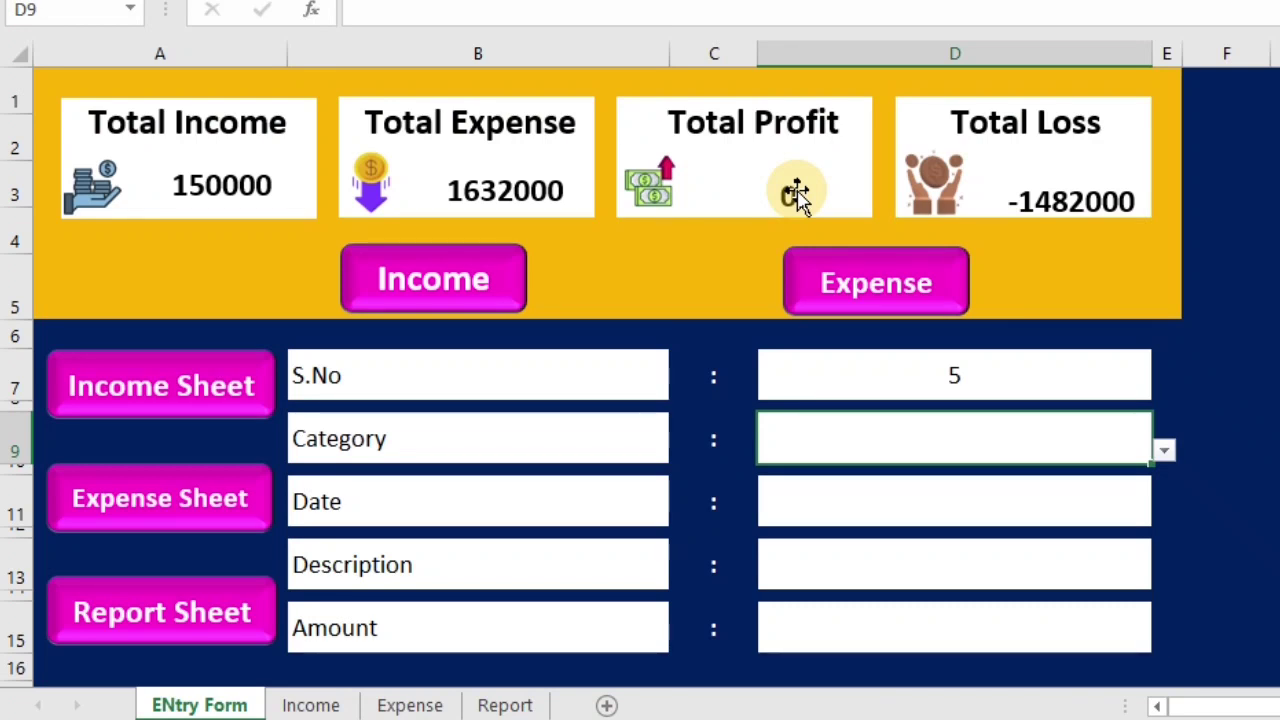
- Set the category of the new entry to Income and its date to 1-2-2023
left_click(1163, 454)
left_click(1079, 475)
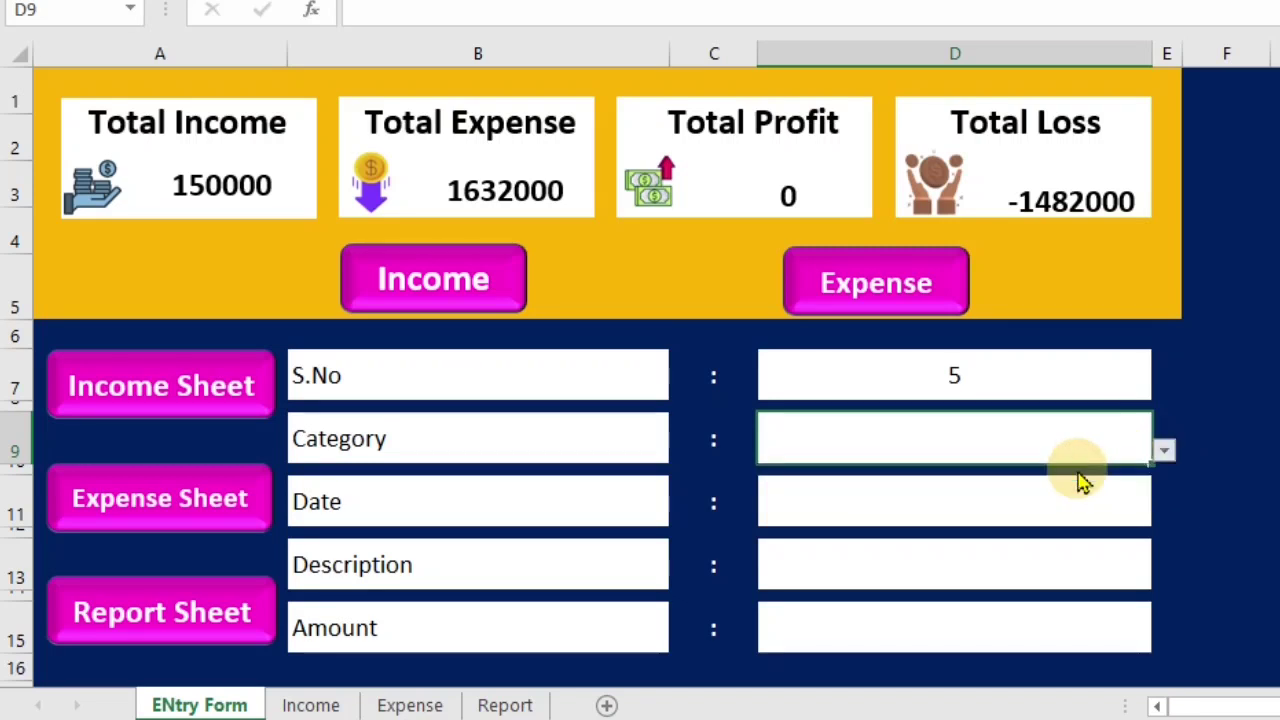
left_click(971, 518)
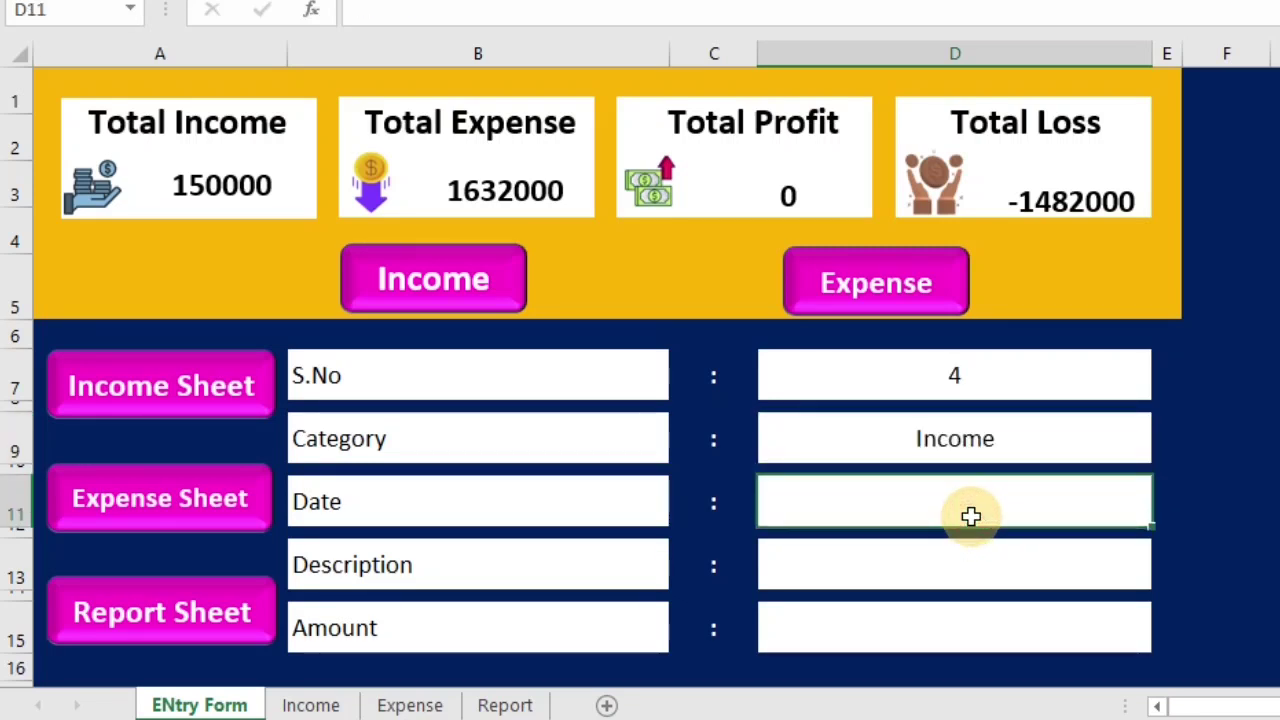
type("1-")
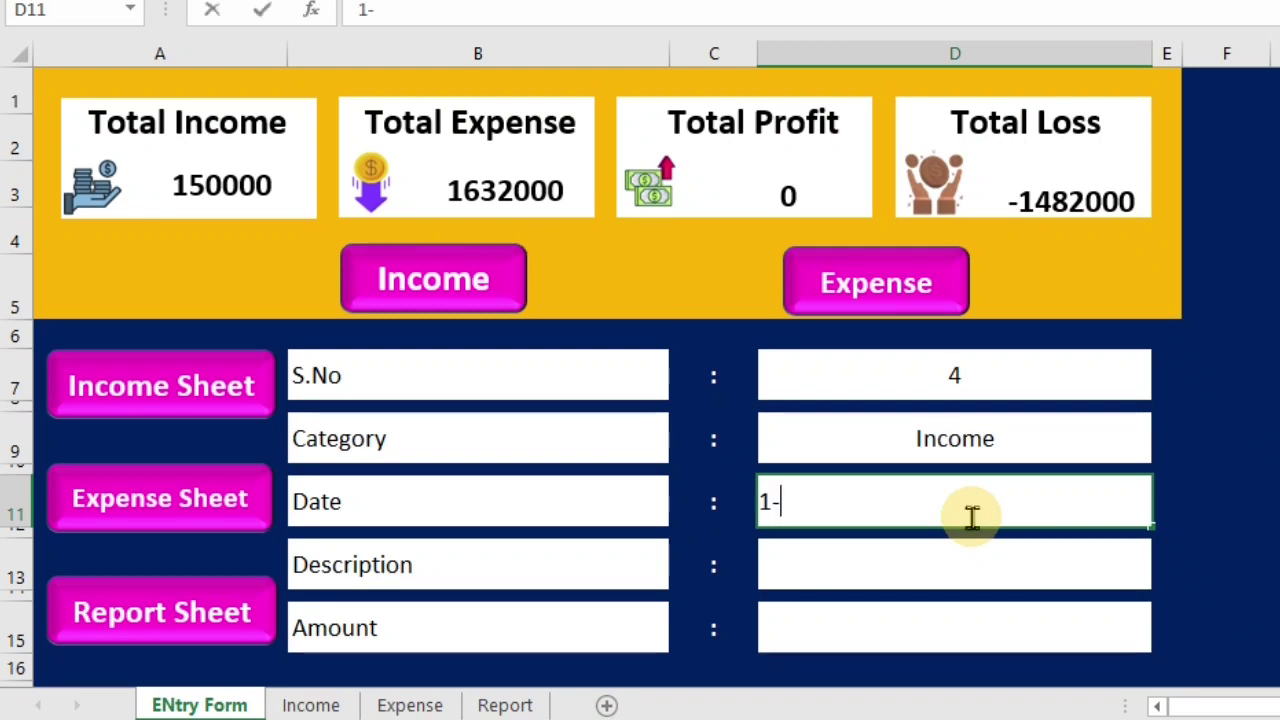
type("2-20")
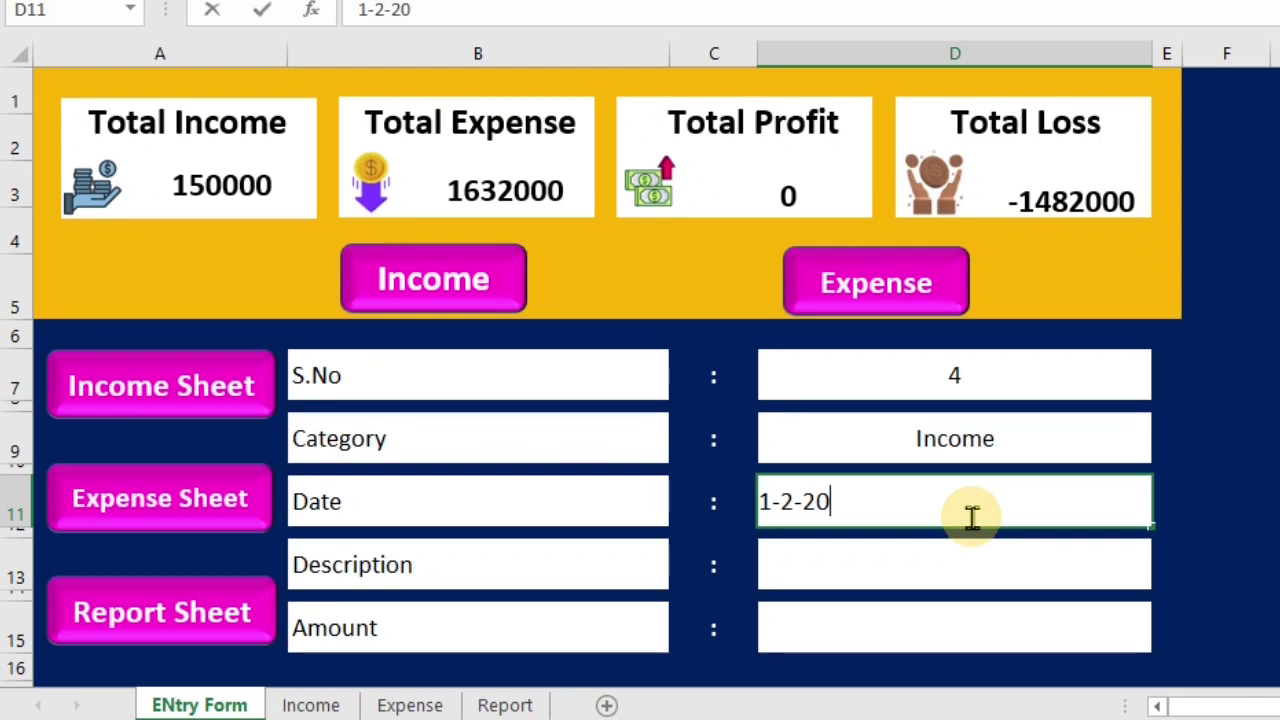
type("23")
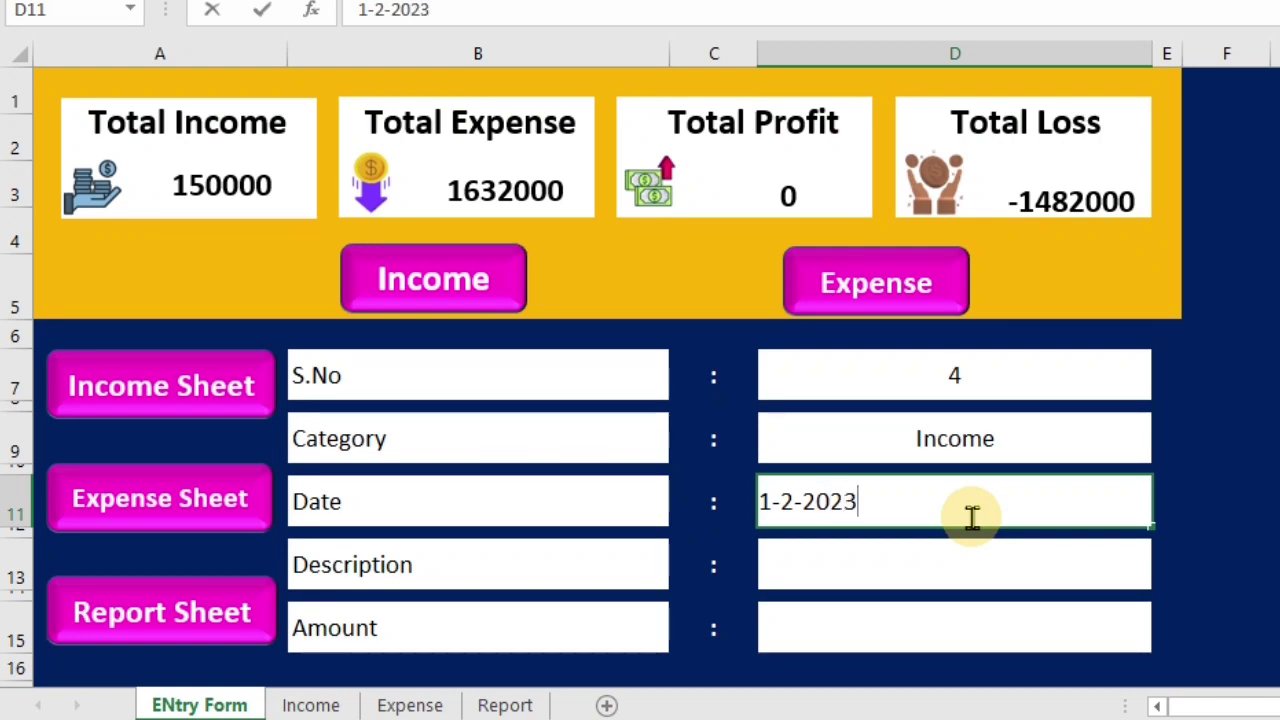
key("Return")
key("Return")
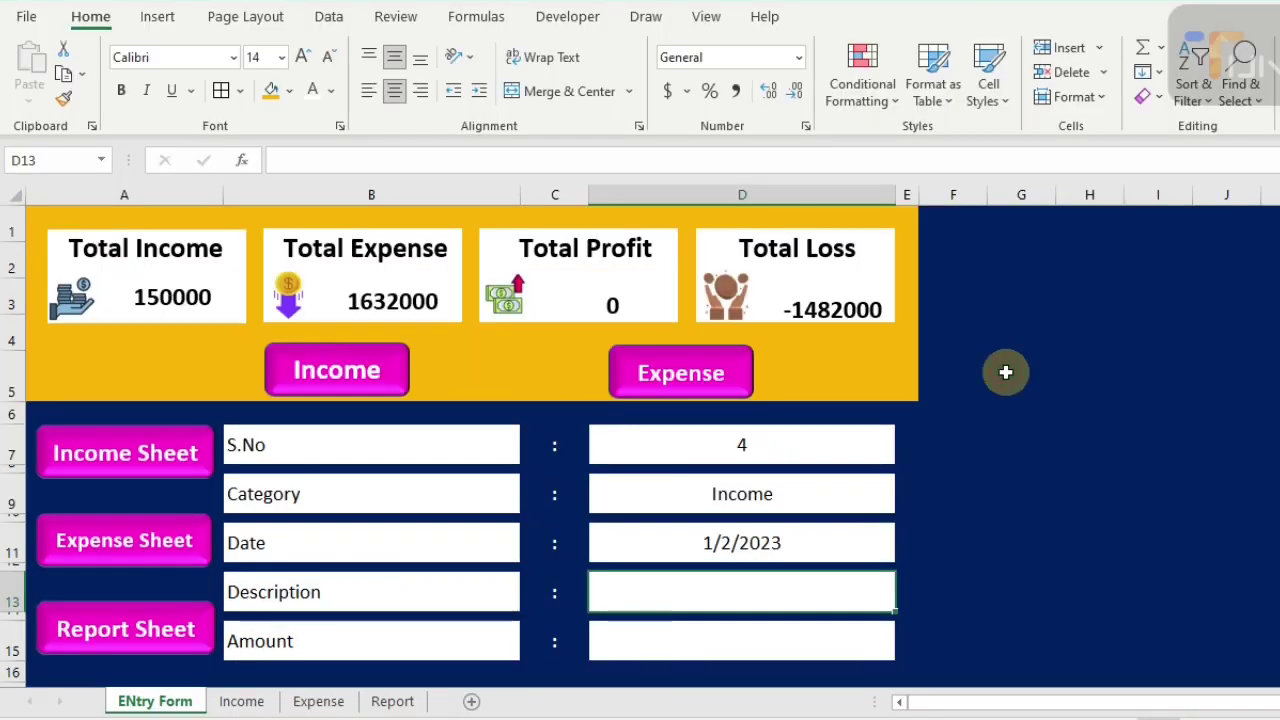
- Enter Bond Sale as the income entry's description and 1700000 as its amount
type("Bond")
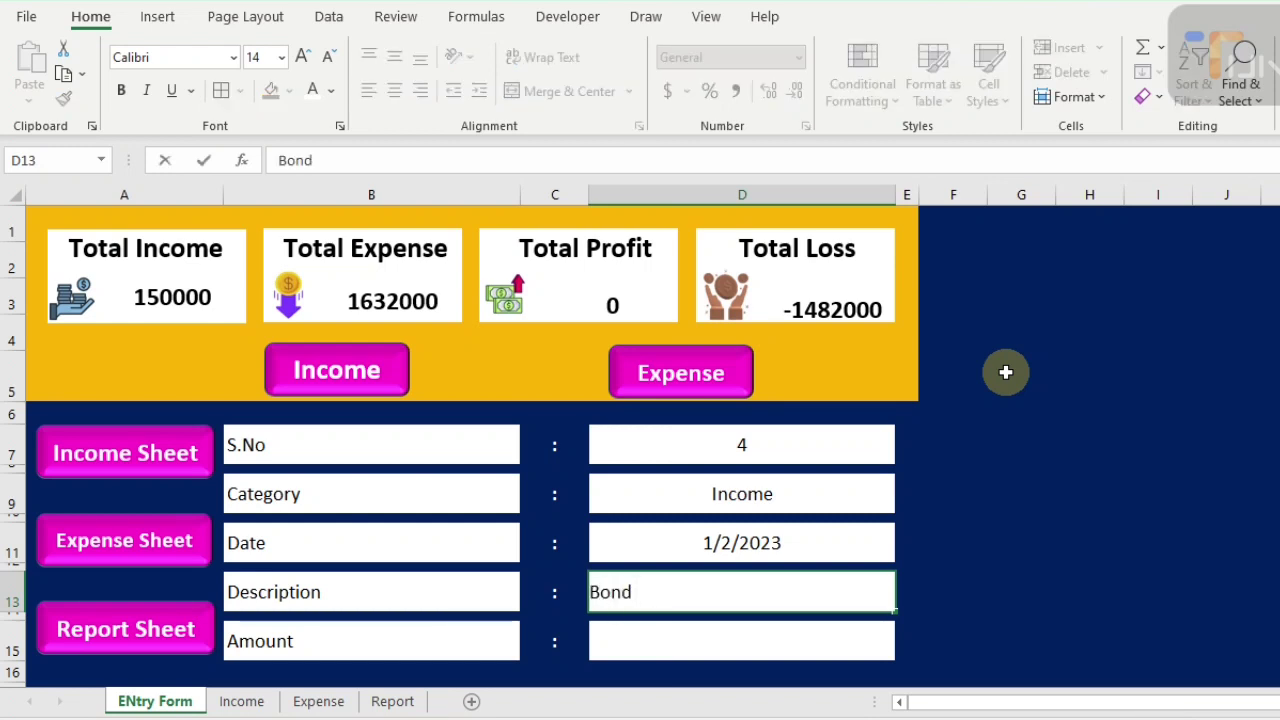
type(" Sale")
left_click(691, 634)
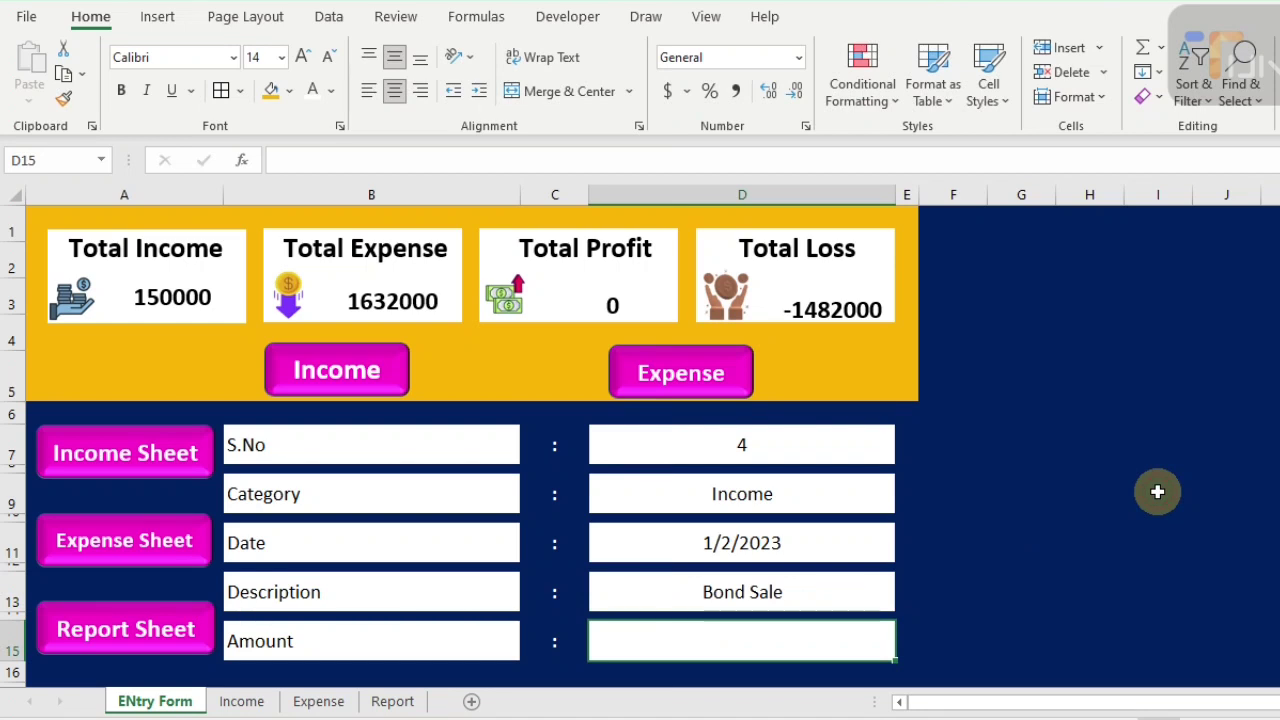
type("17")
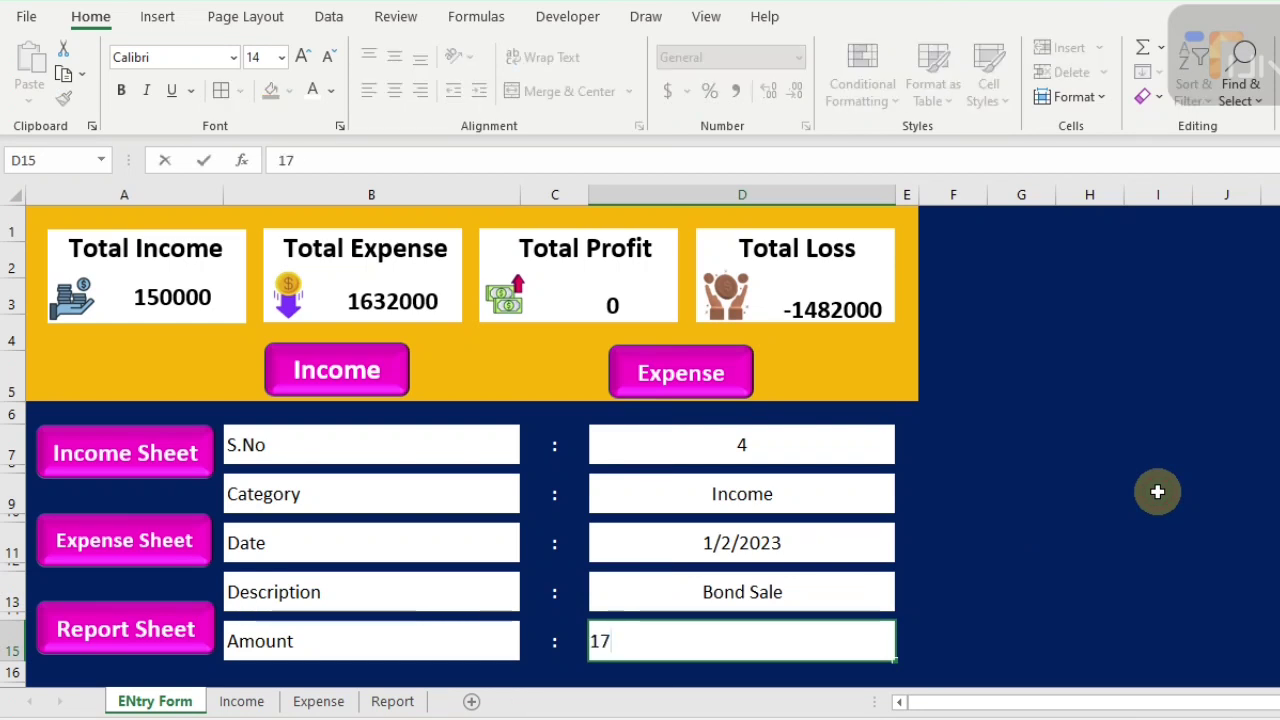
type("0000")
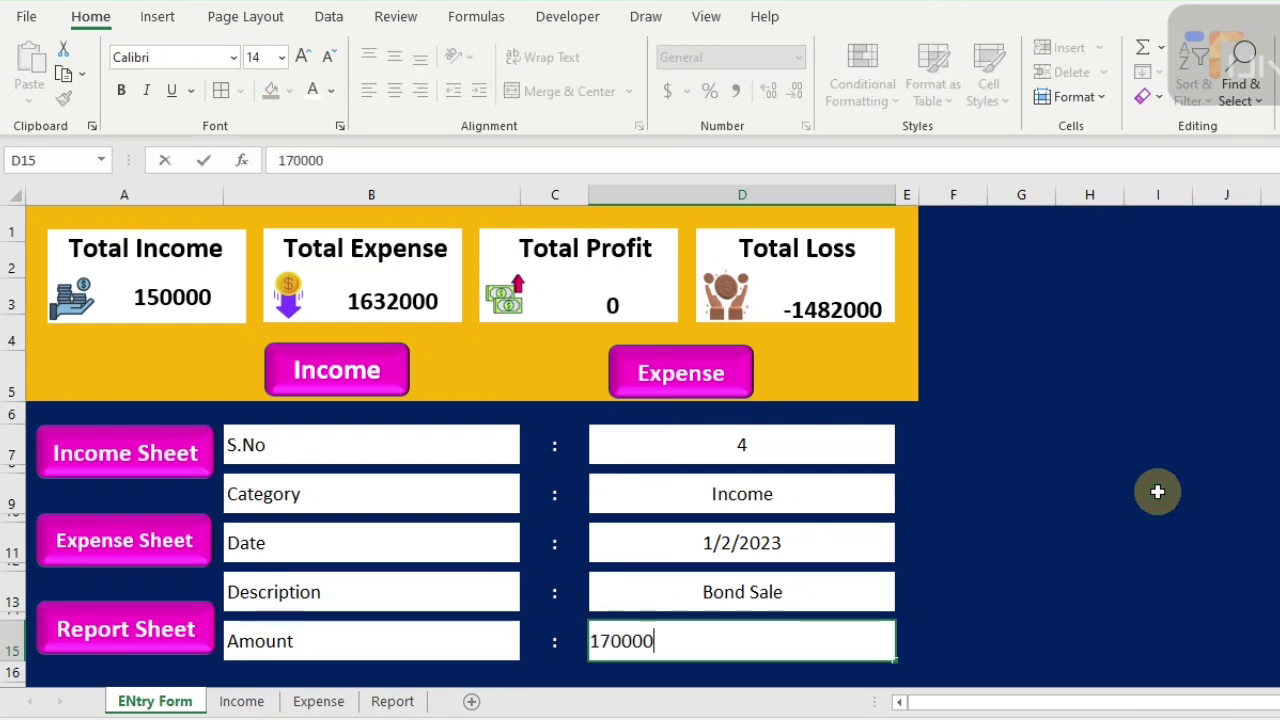
type("0")
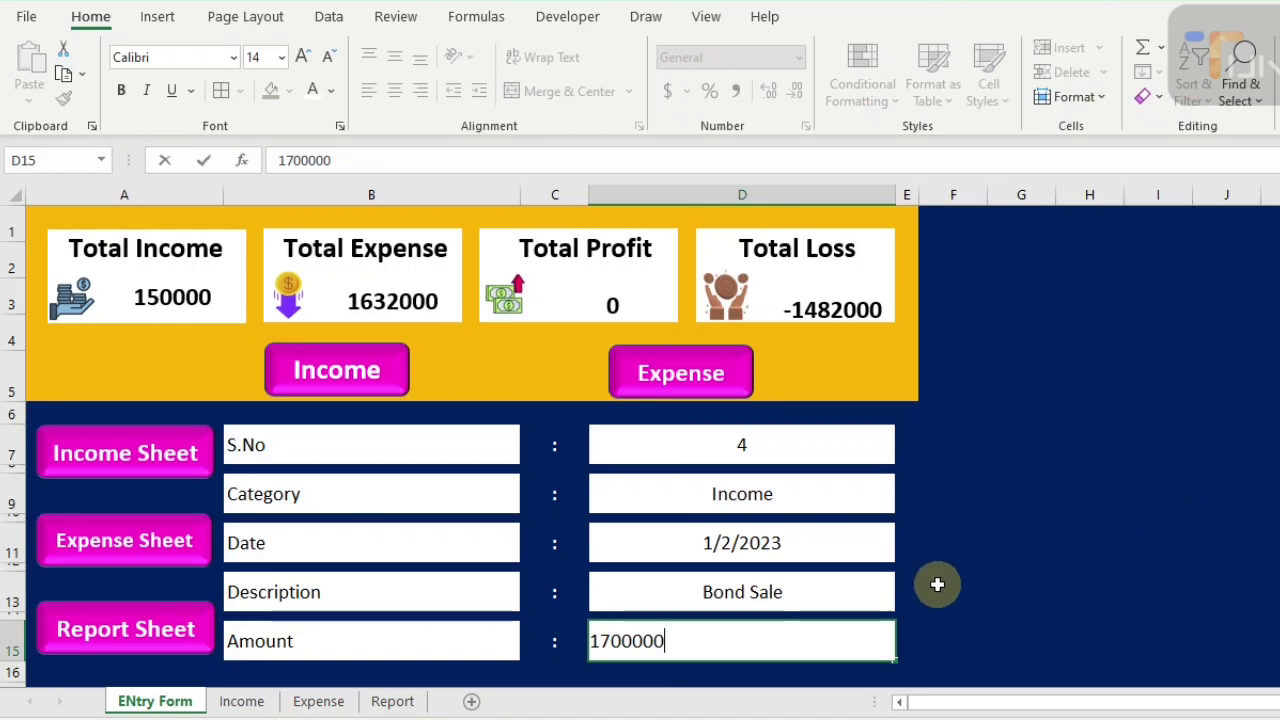
- Submit the bond sale entry to the income records, check it on the Income sheet and return to the entry form
left_click(320, 370)
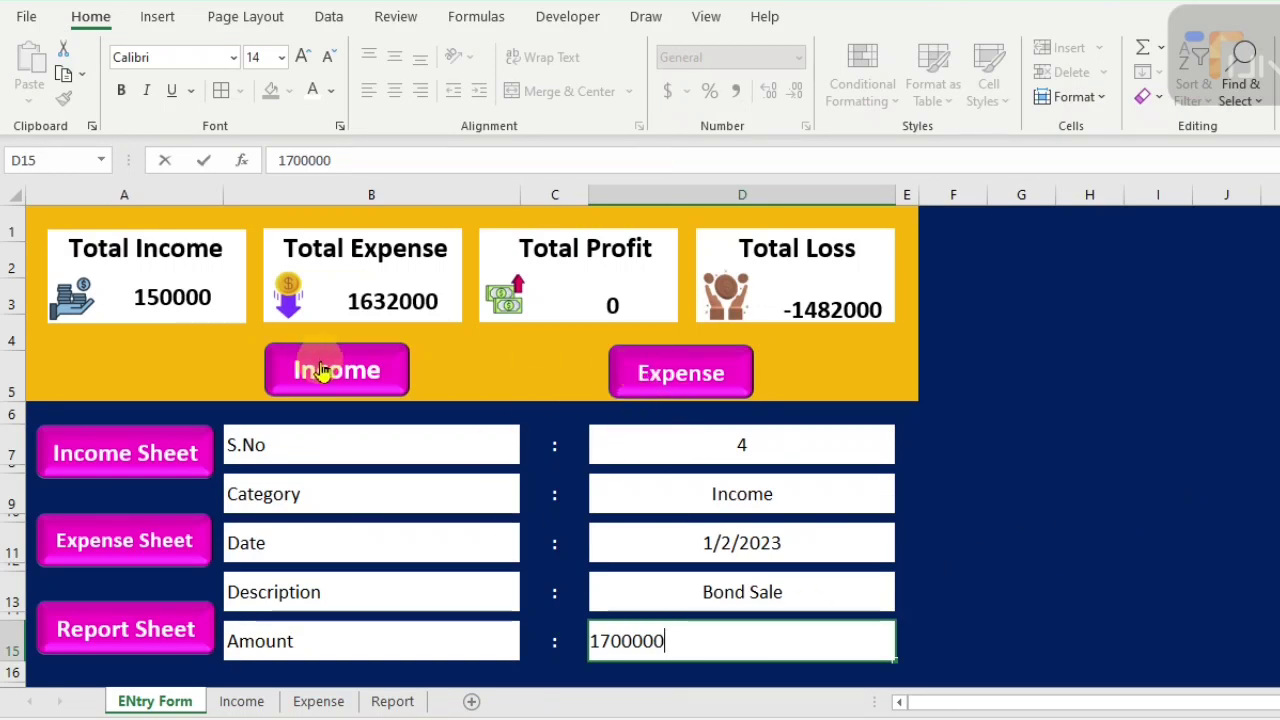
left_click(243, 701)
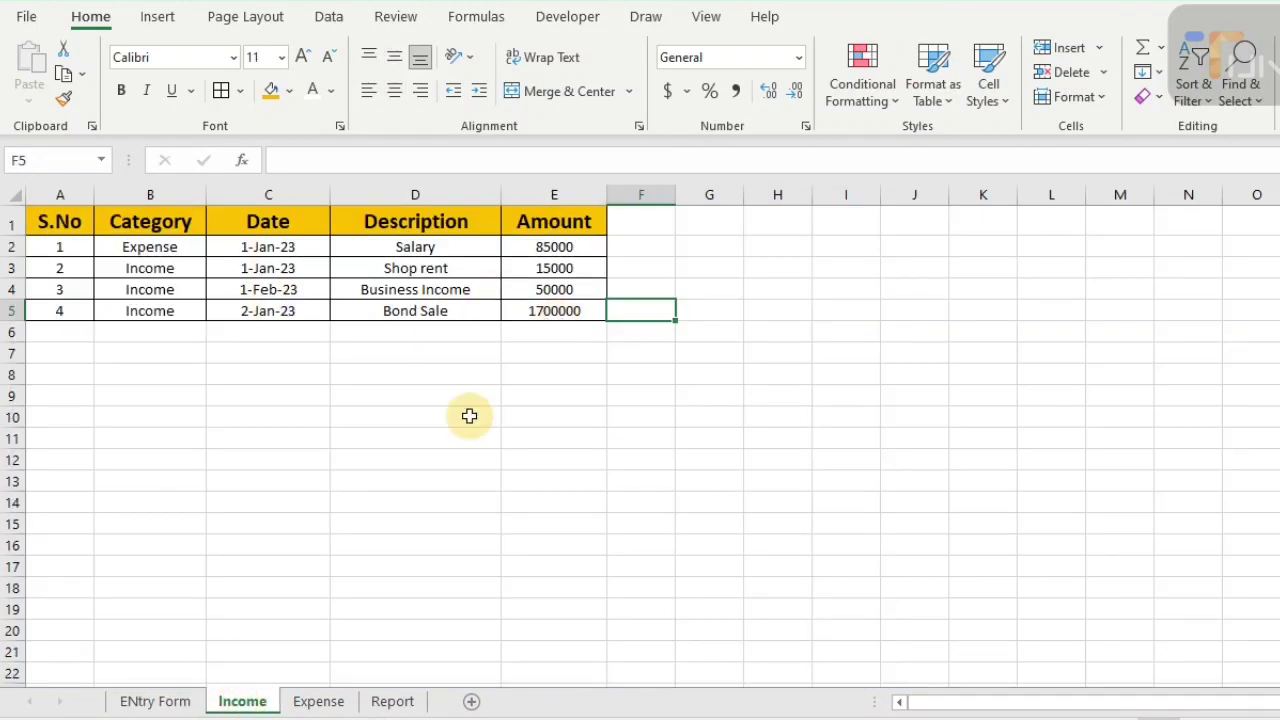
left_click(146, 702)
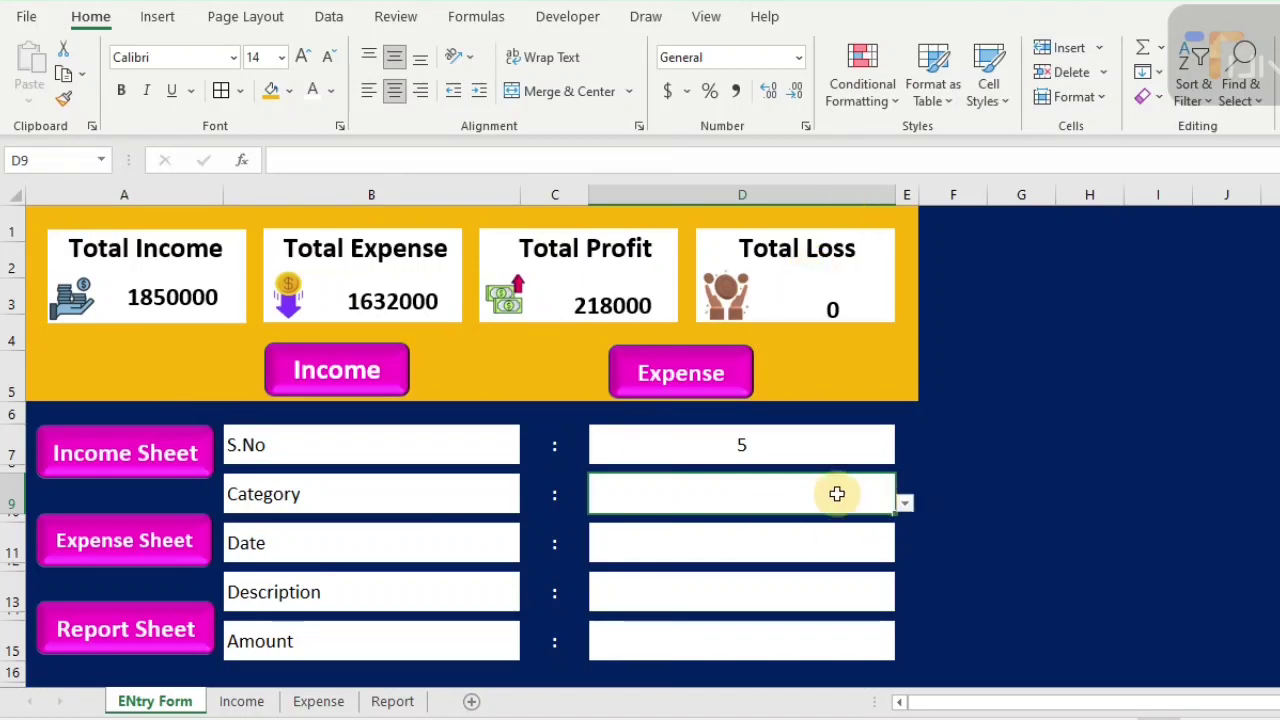
- Set the category of the next entry to Expense
left_click(903, 504)
left_click(830, 535)
left_click(740, 545)
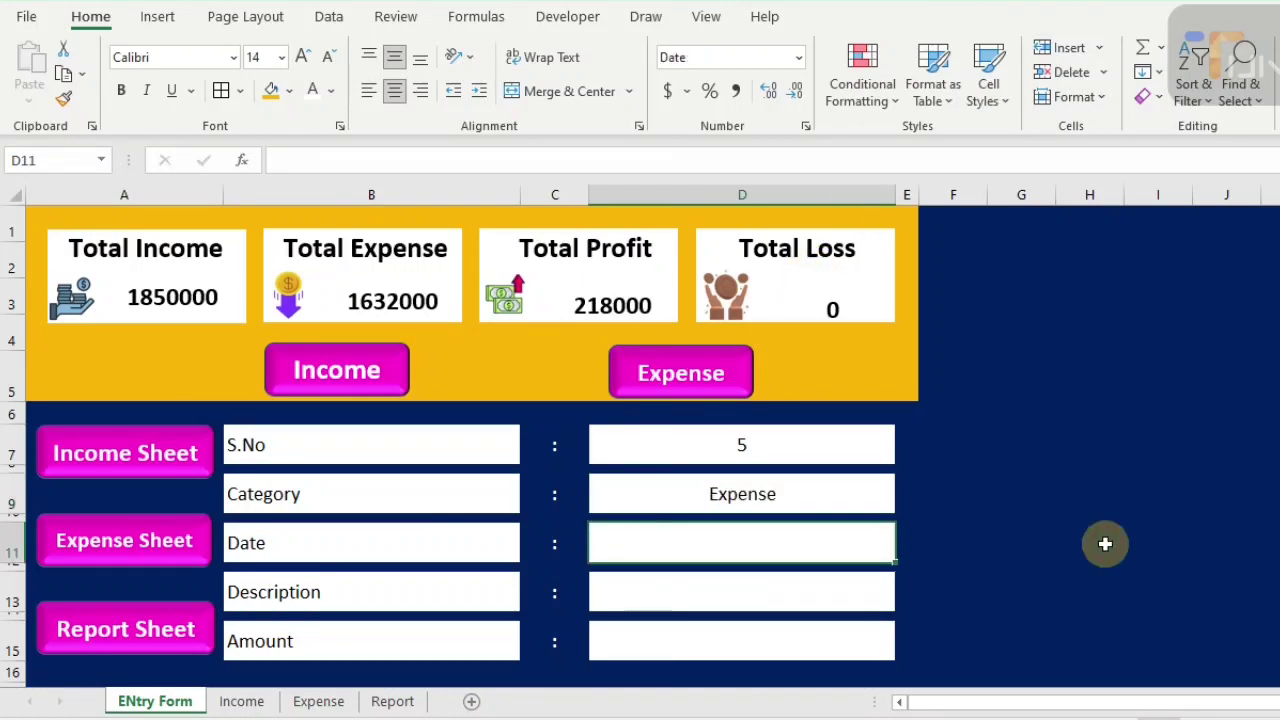
type("Van P")
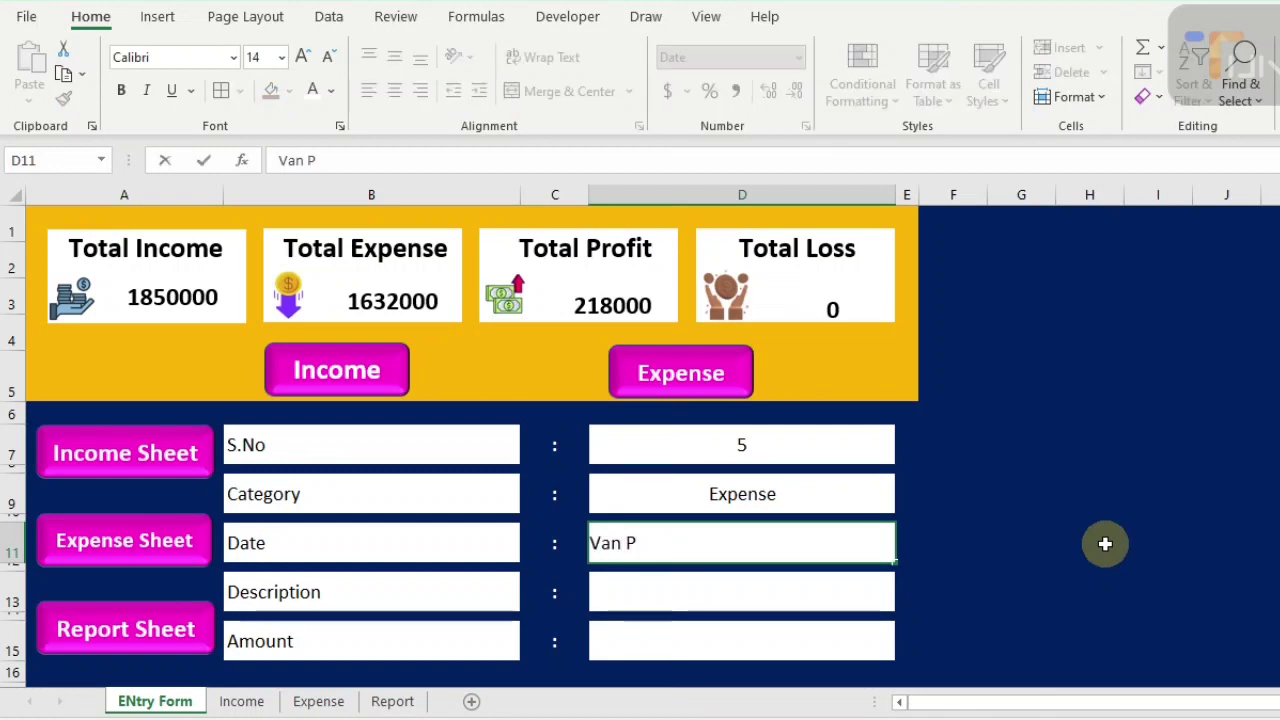
type("urchase")
key("Return")
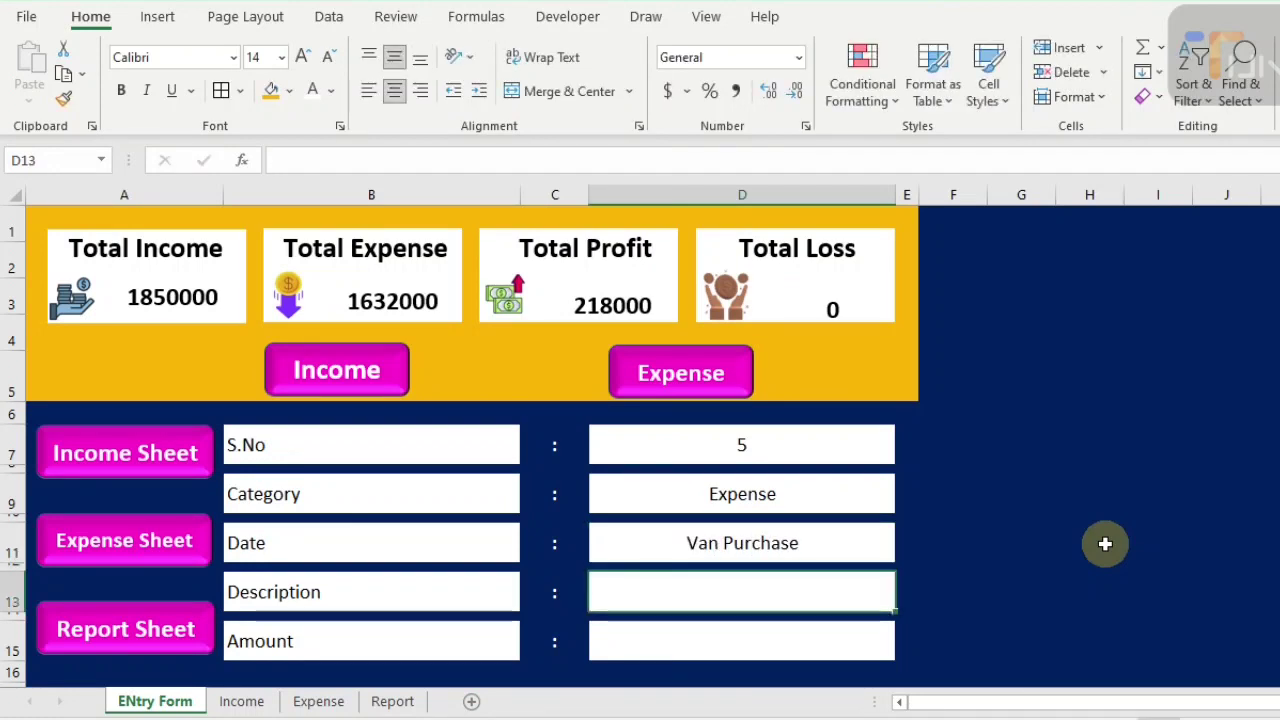
left_click(745, 533)
key("Delete")
- Enter 2-2-2023 as the expense entry's date and Van Purchase as its description
type("2-2-2023")
key("Return")
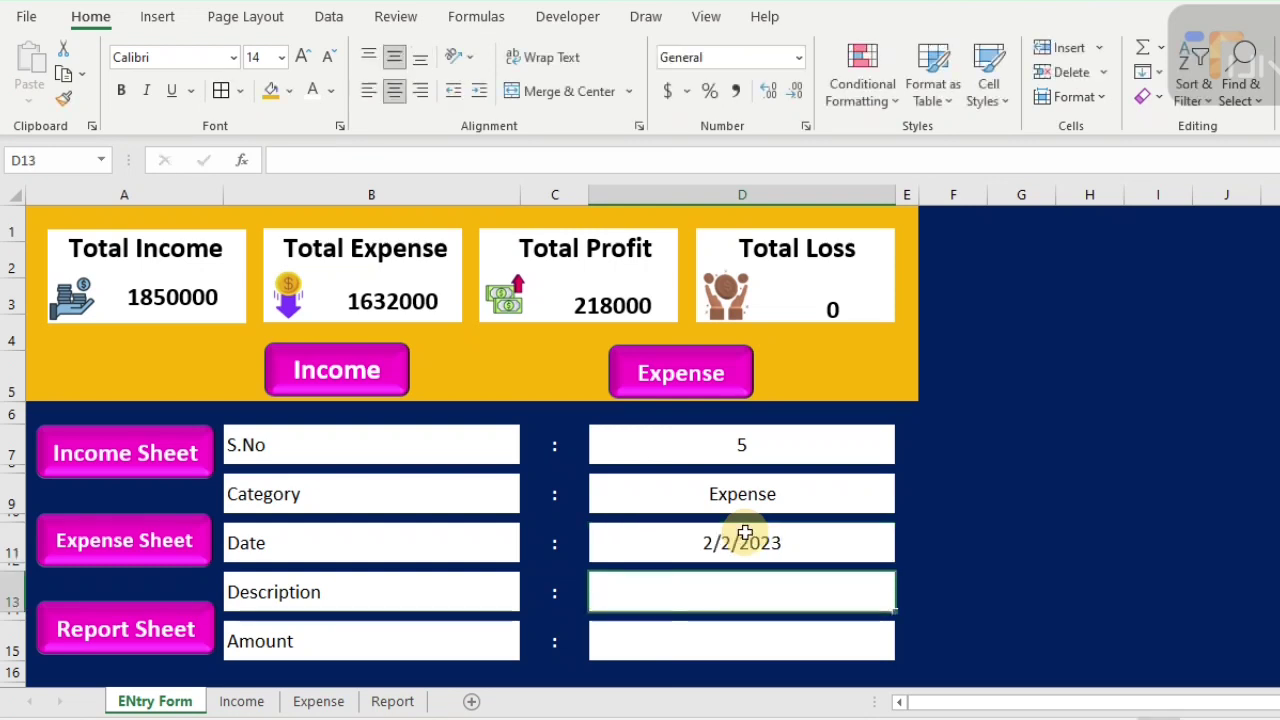
type("Van Purchase")
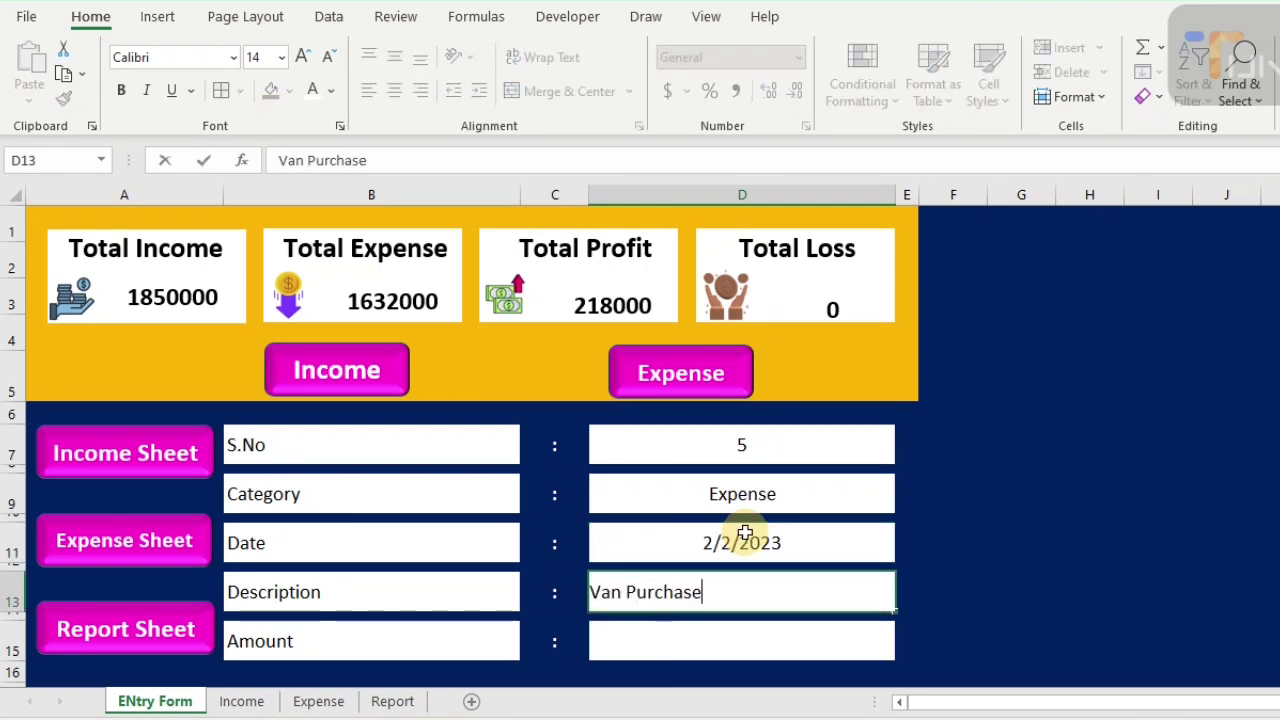
- Enter an amount of 1800000 and submit the van purchase entry to the expense records
left_click(716, 645)
type("1800000")
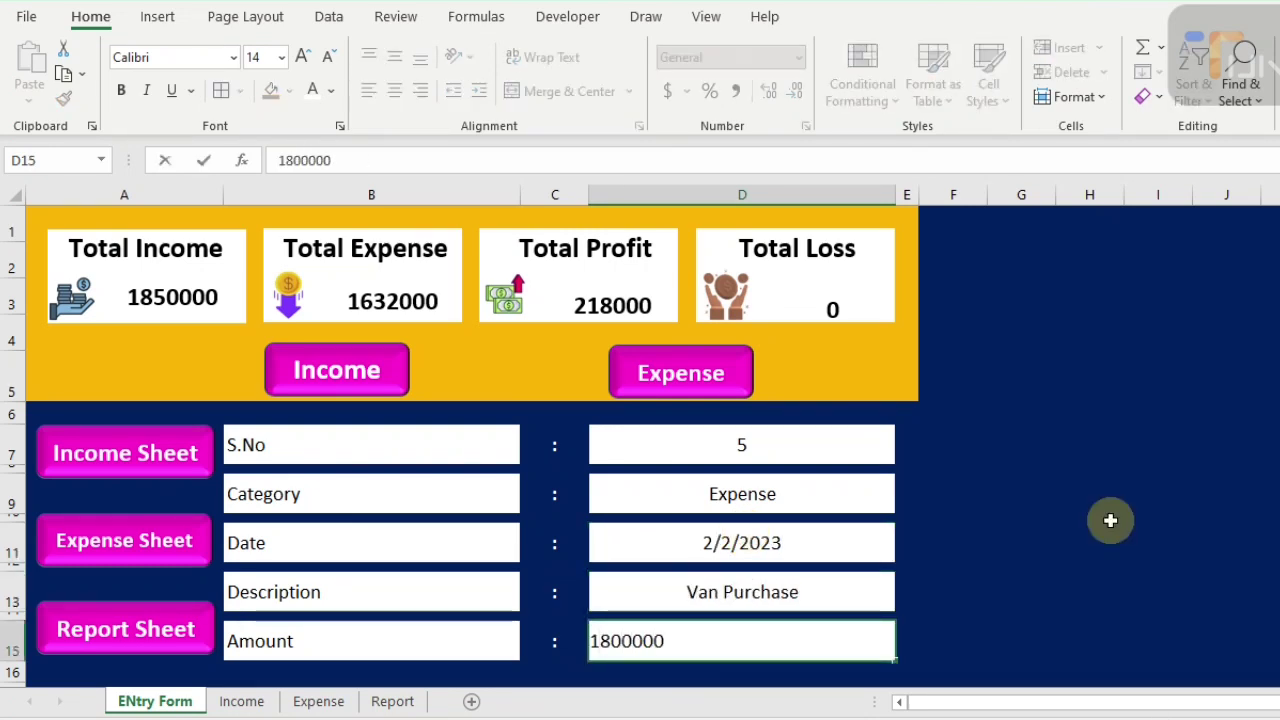
left_click(659, 375)
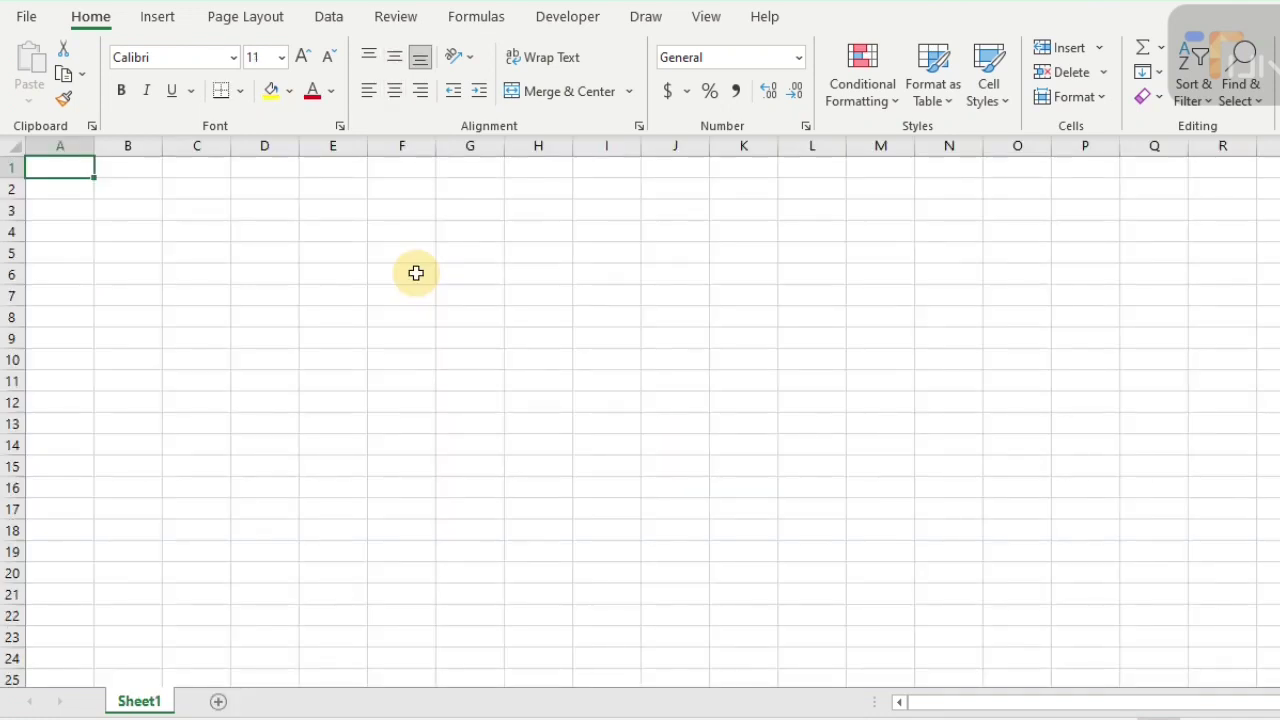
- Fill the whole worksheet with the standard dark blue colour
left_click(12, 150)
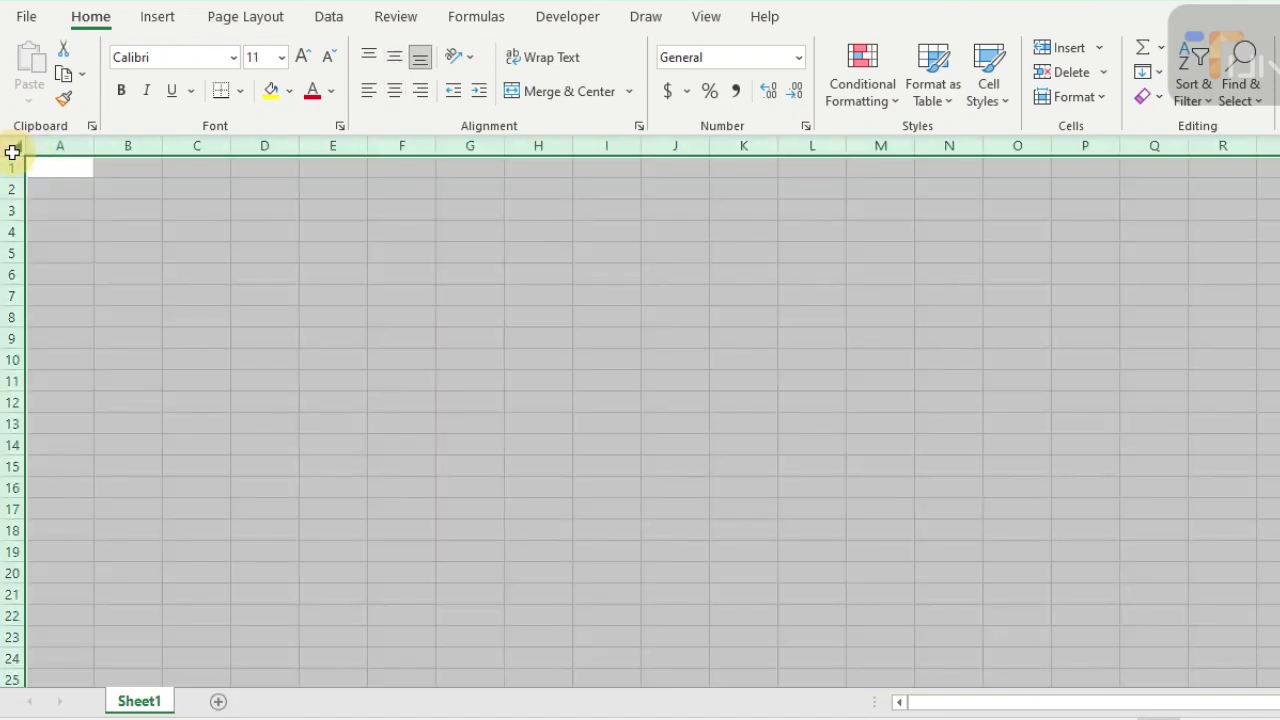
left_click(331, 92)
left_click(289, 91)
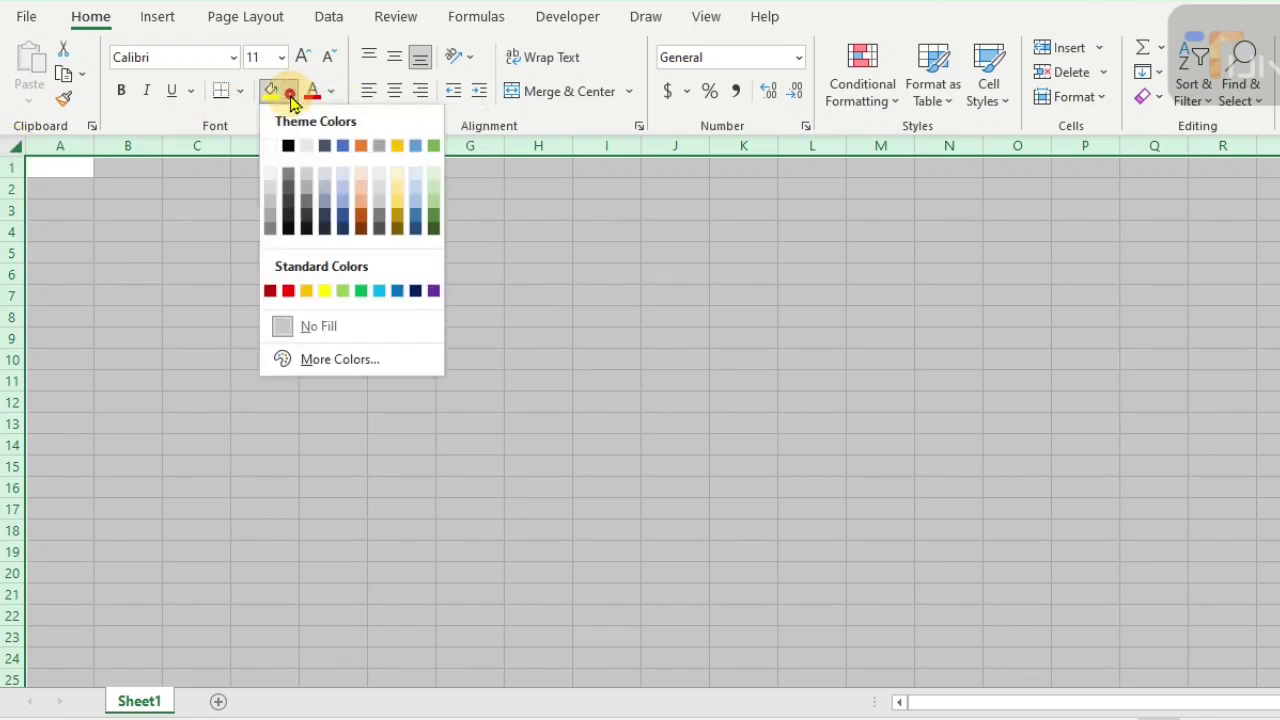
left_click(416, 291)
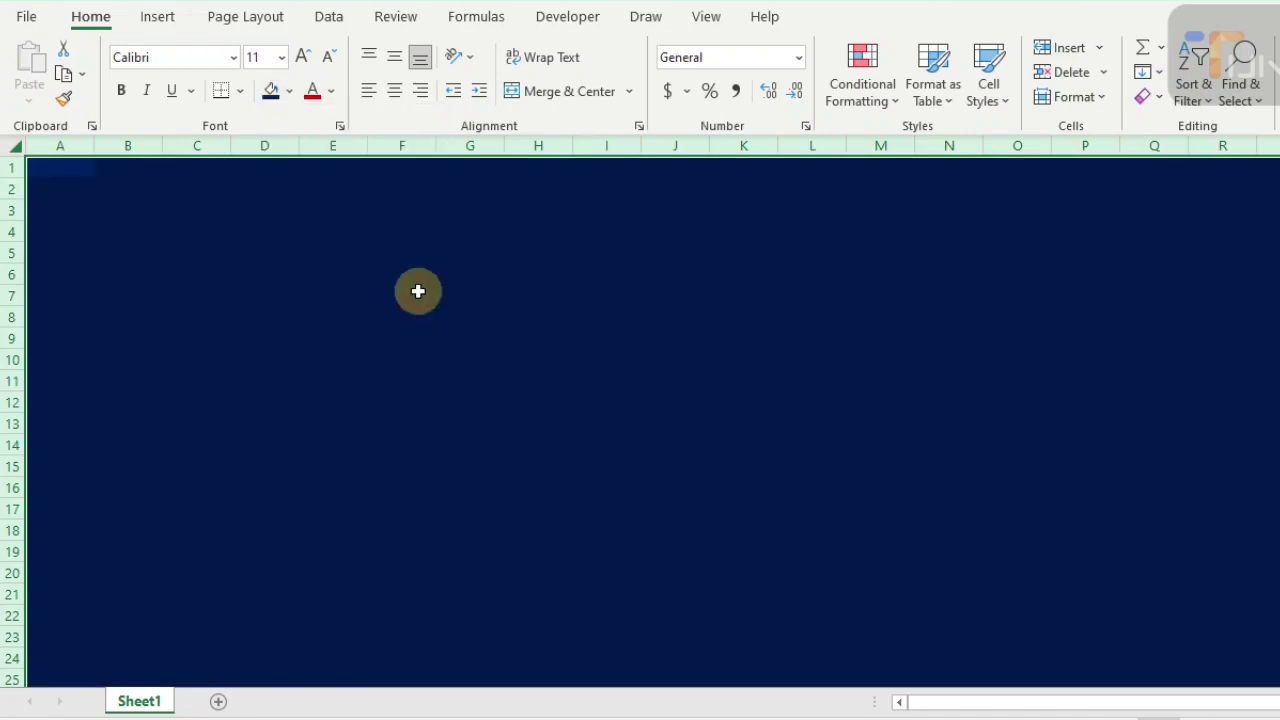
- Remove the fill from the cells in rows 7, 9, 11, 13 and 15 of columns B and D
left_click(75, 294)
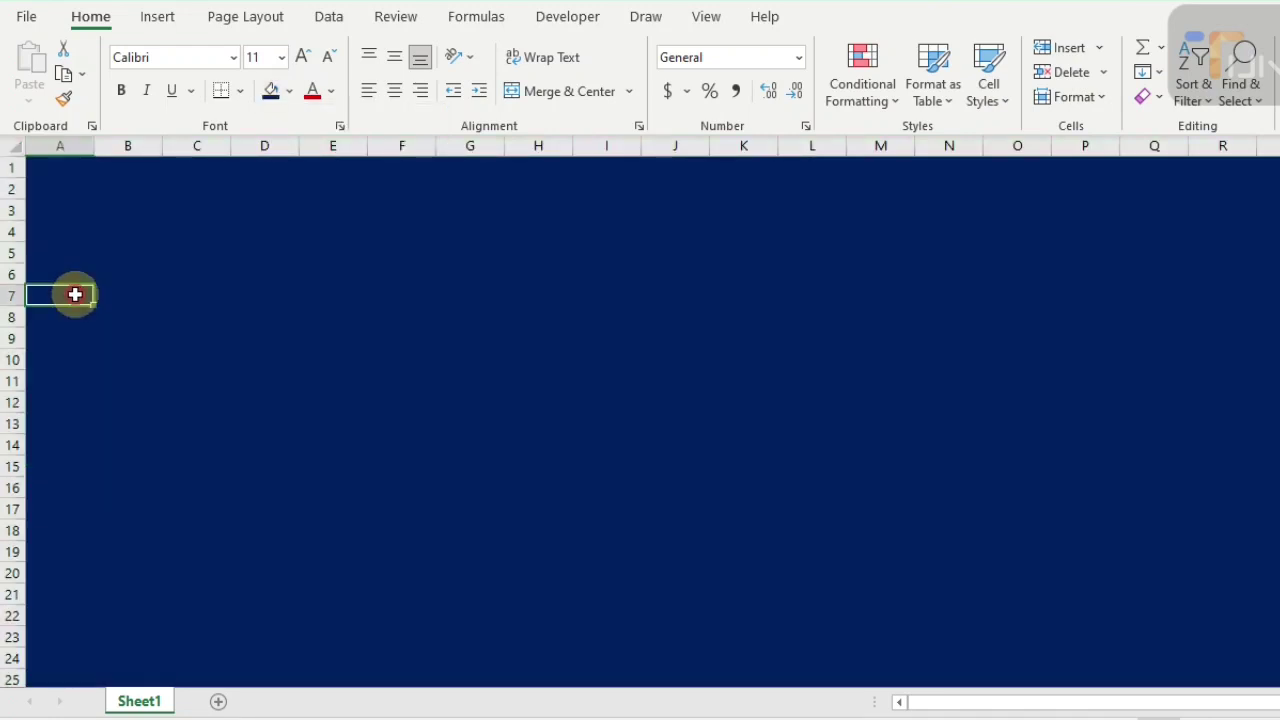
key("Right")
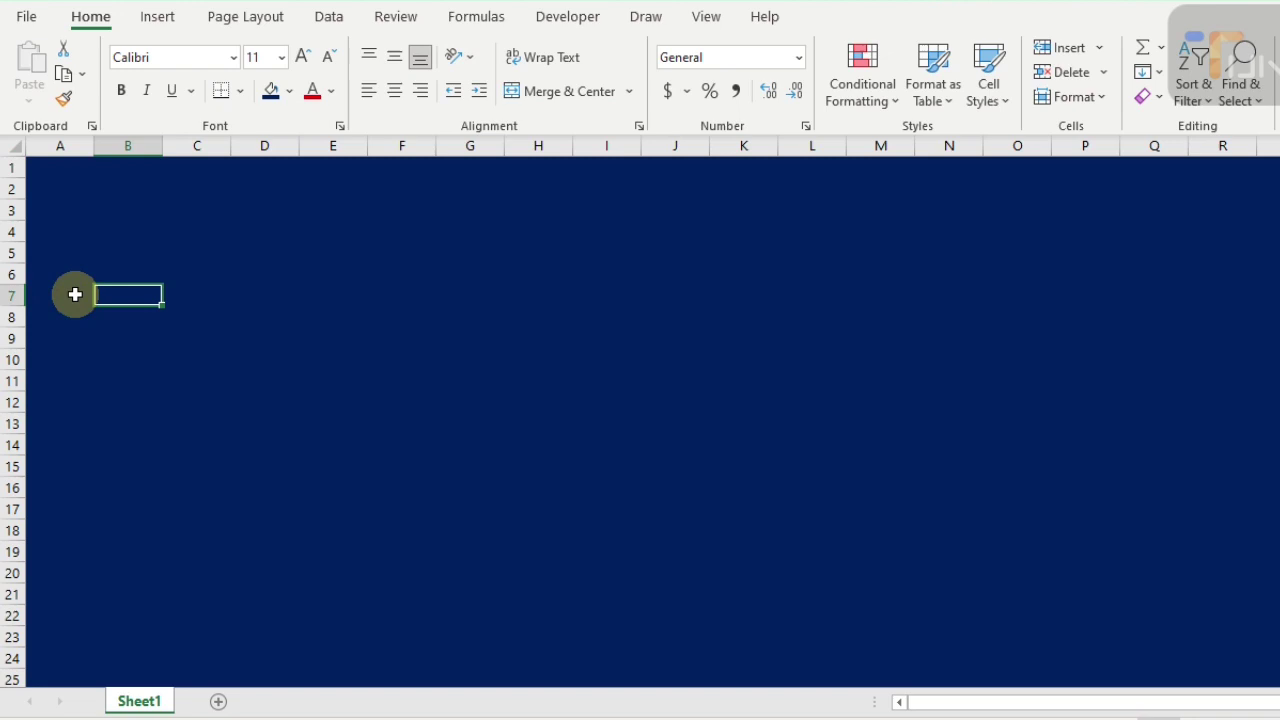
left_click(124, 336, "ctrl")
left_click(122, 380, "ctrl")
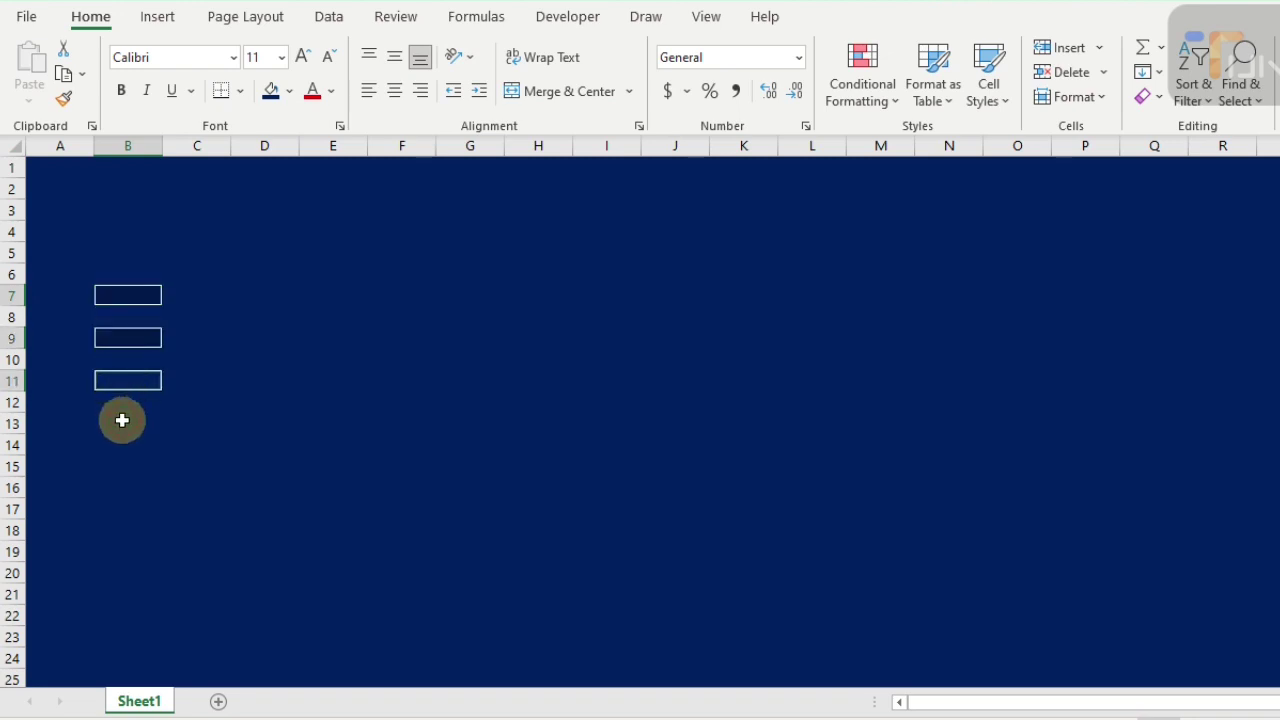
left_click(123, 422, "ctrl")
left_click(123, 466, "ctrl")
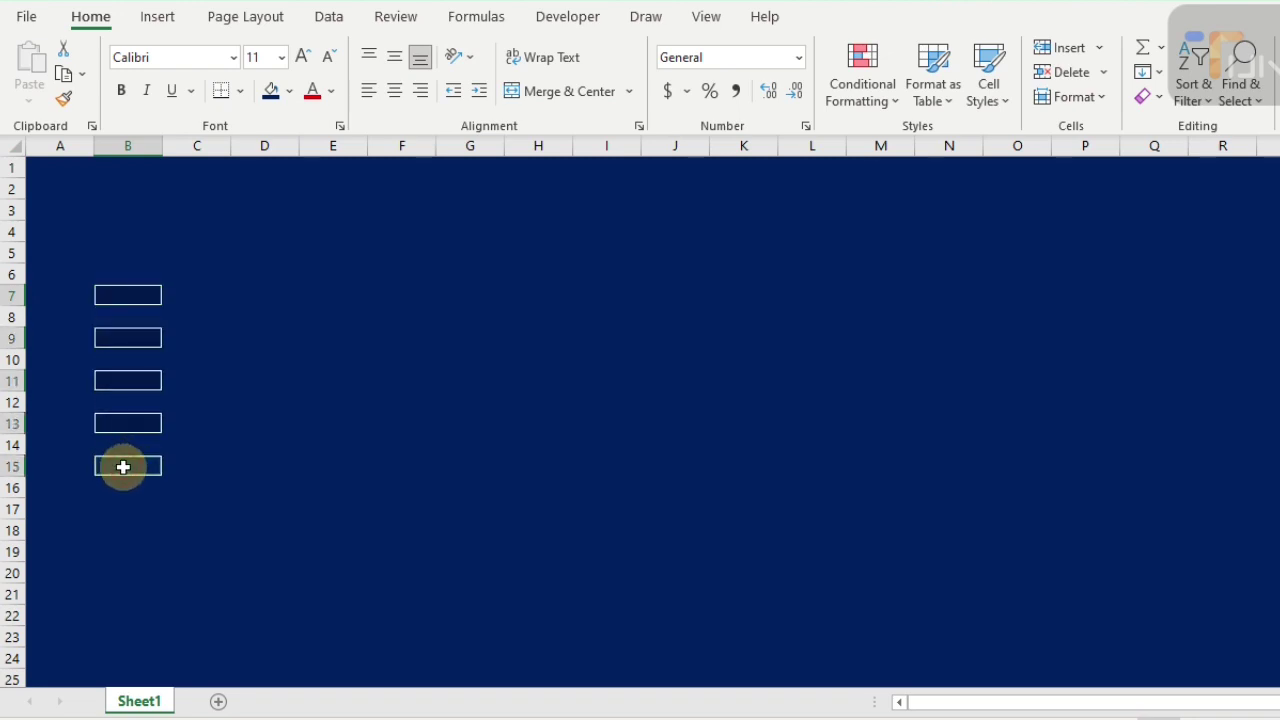
left_click(247, 295, "ctrl")
left_click(254, 337, "ctrl")
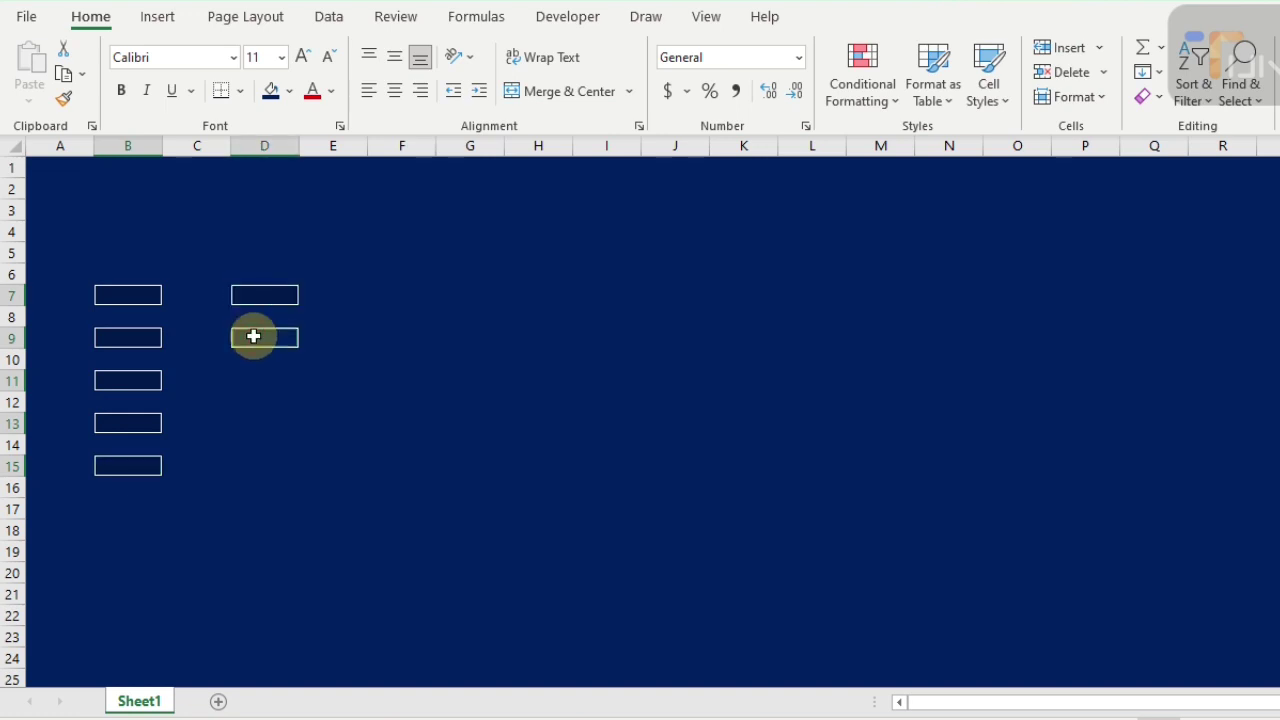
left_click(259, 379, "ctrl")
left_click(260, 467, "ctrl")
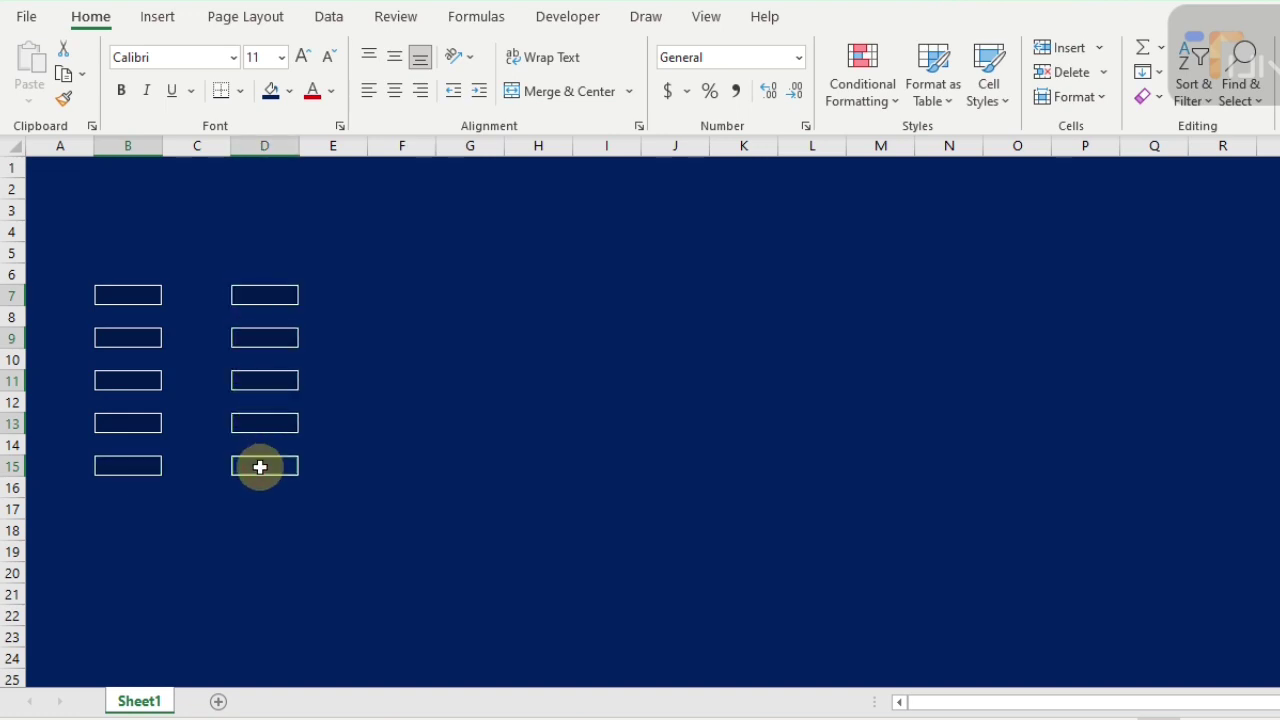
left_click(289, 91)
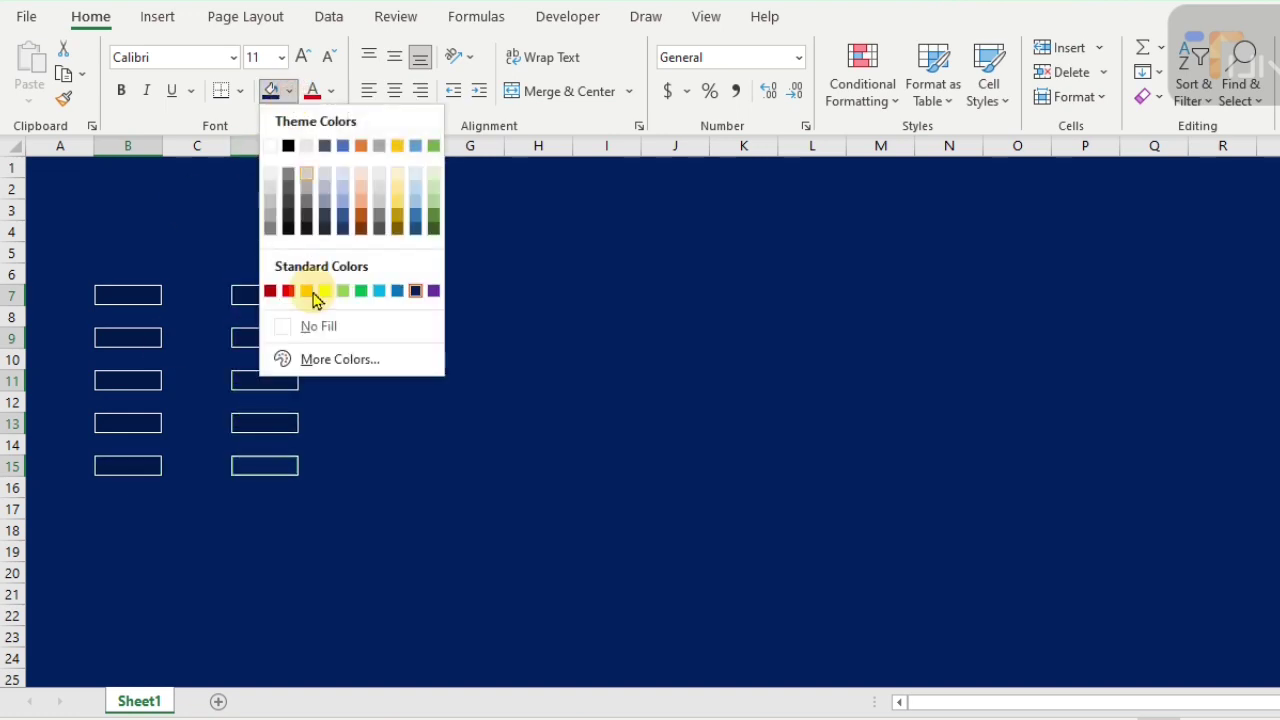
left_click(288, 328)
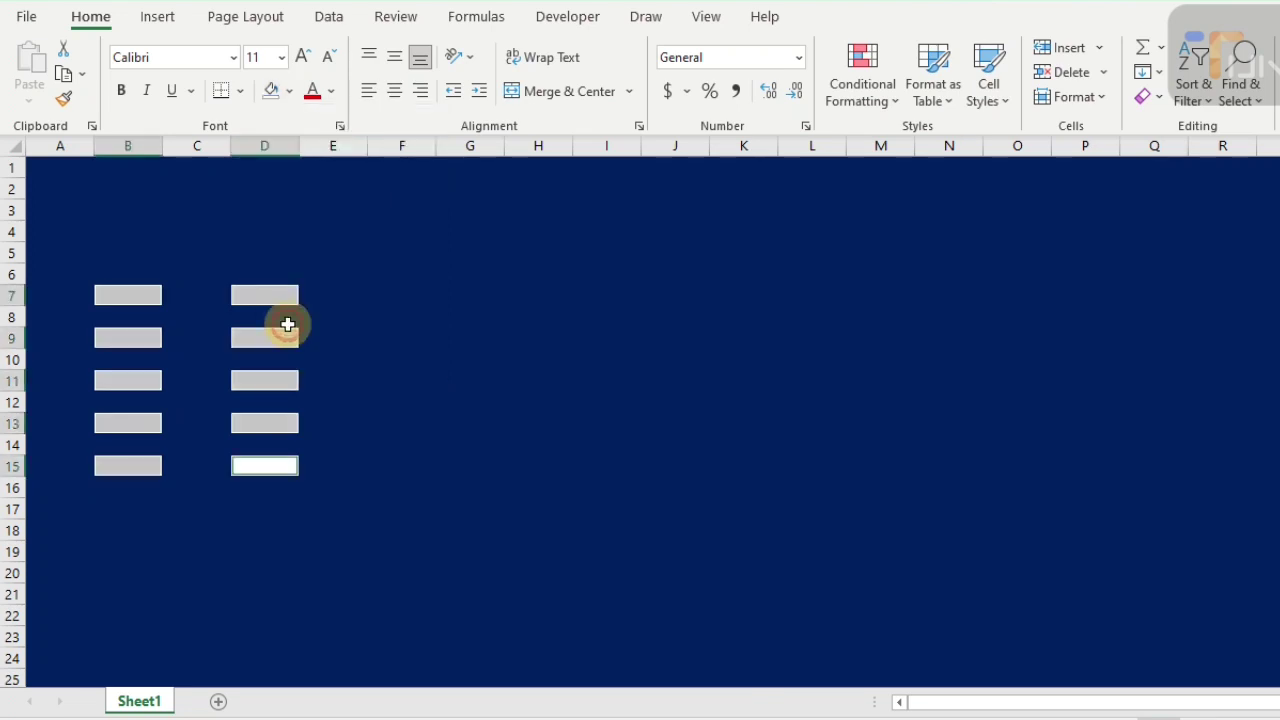
- Make rows 7, 9, 11, 13 and 15 taller and centre their contents horizontally and vertically
left_click(8, 295)
left_click(8, 338, "ctrl")
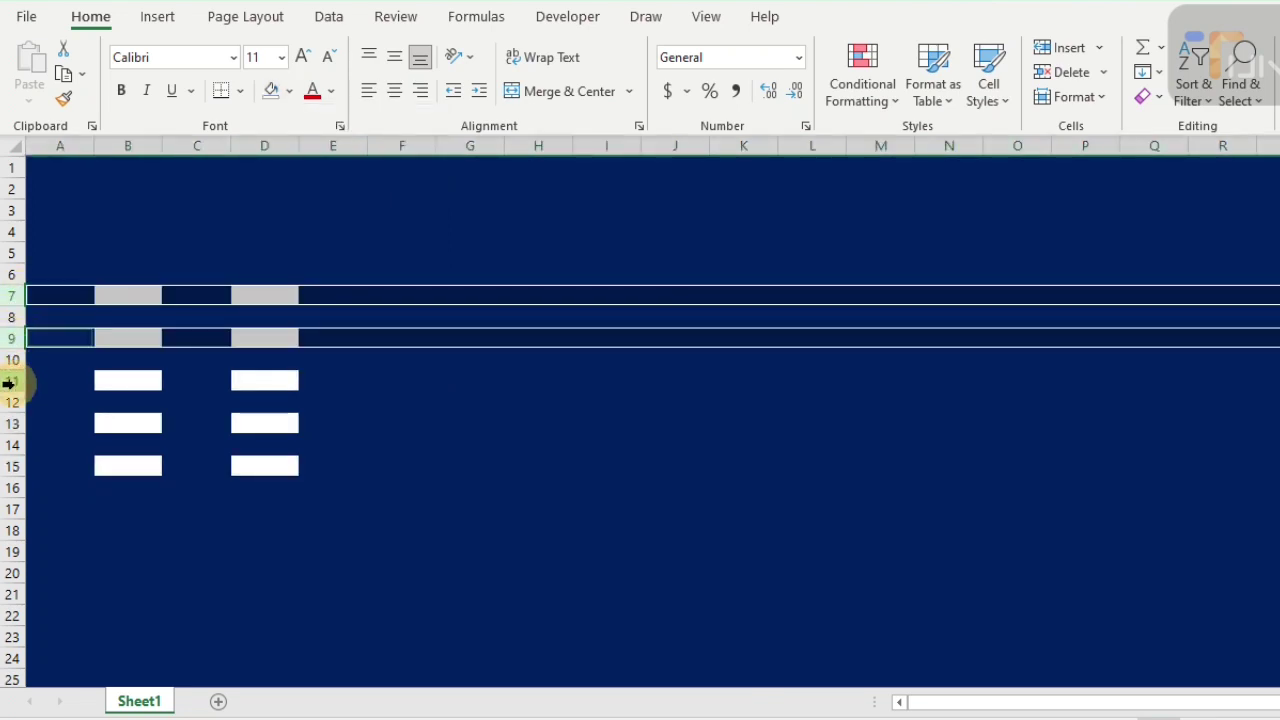
left_click(8, 380, "ctrl")
left_click(8, 423, "ctrl")
left_click(8, 466, "ctrl")
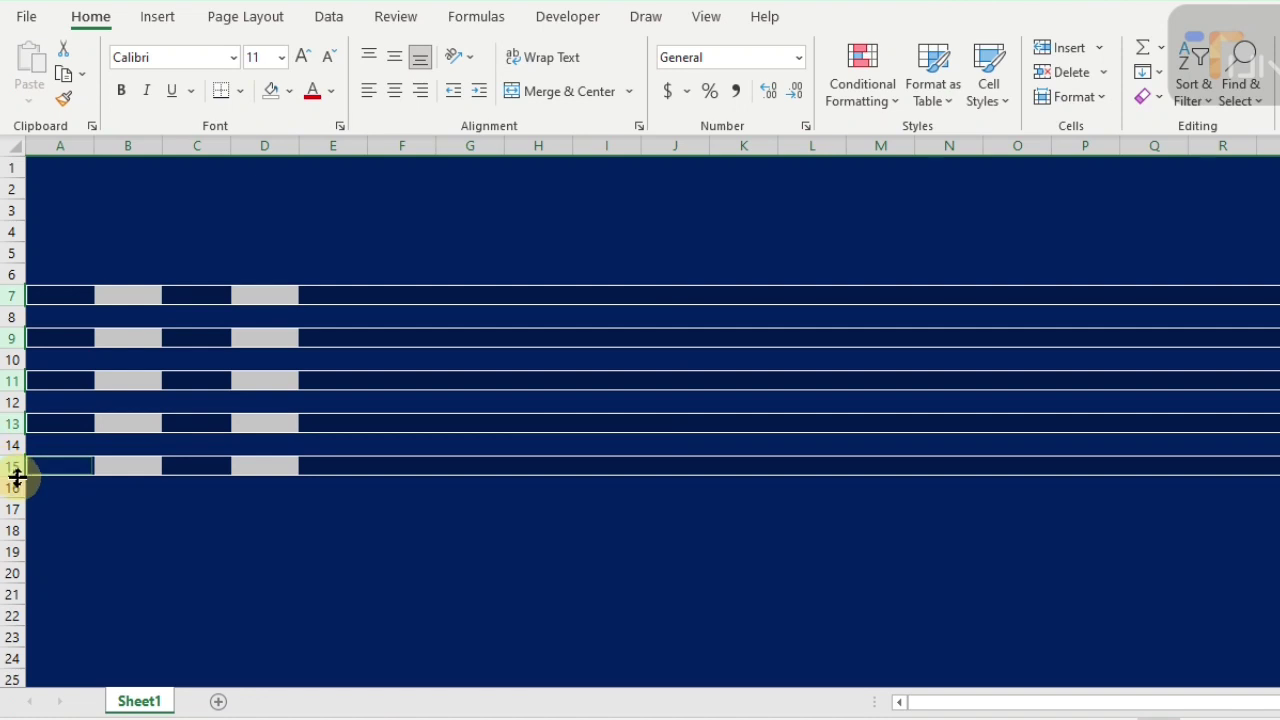
left_click_drag(15, 477, 14, 491)
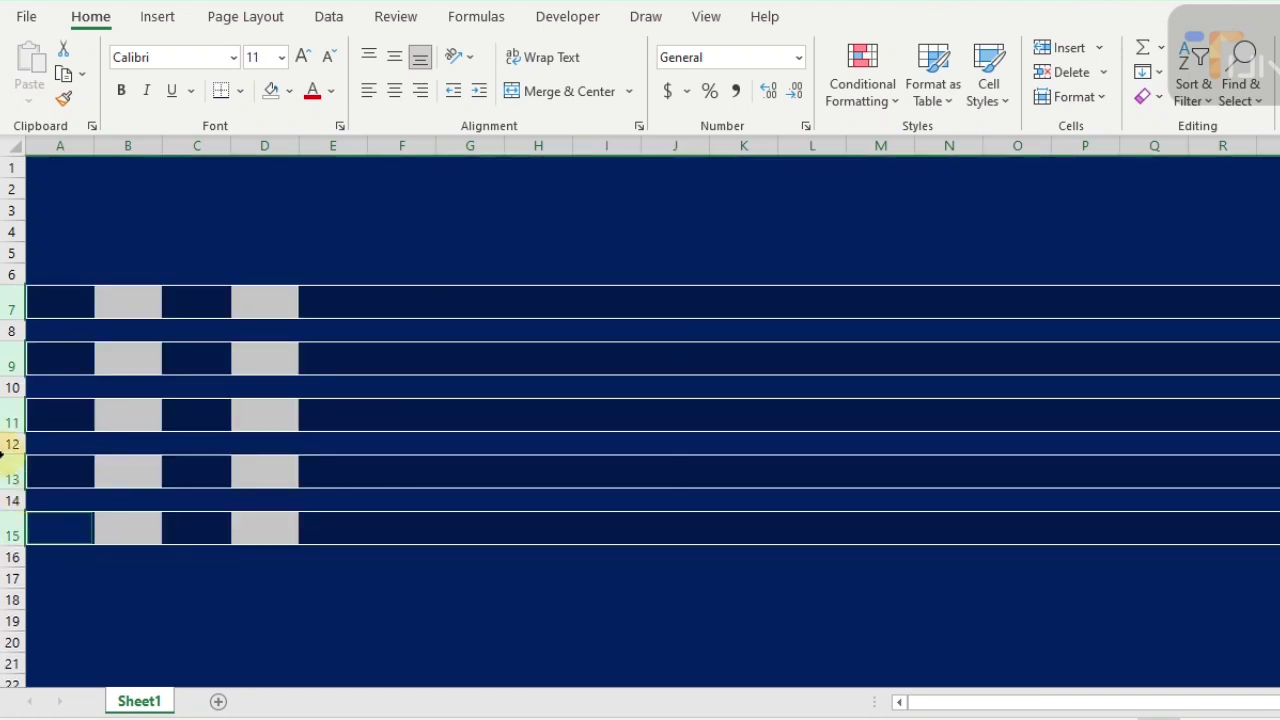
left_click(394, 91)
left_click(394, 57)
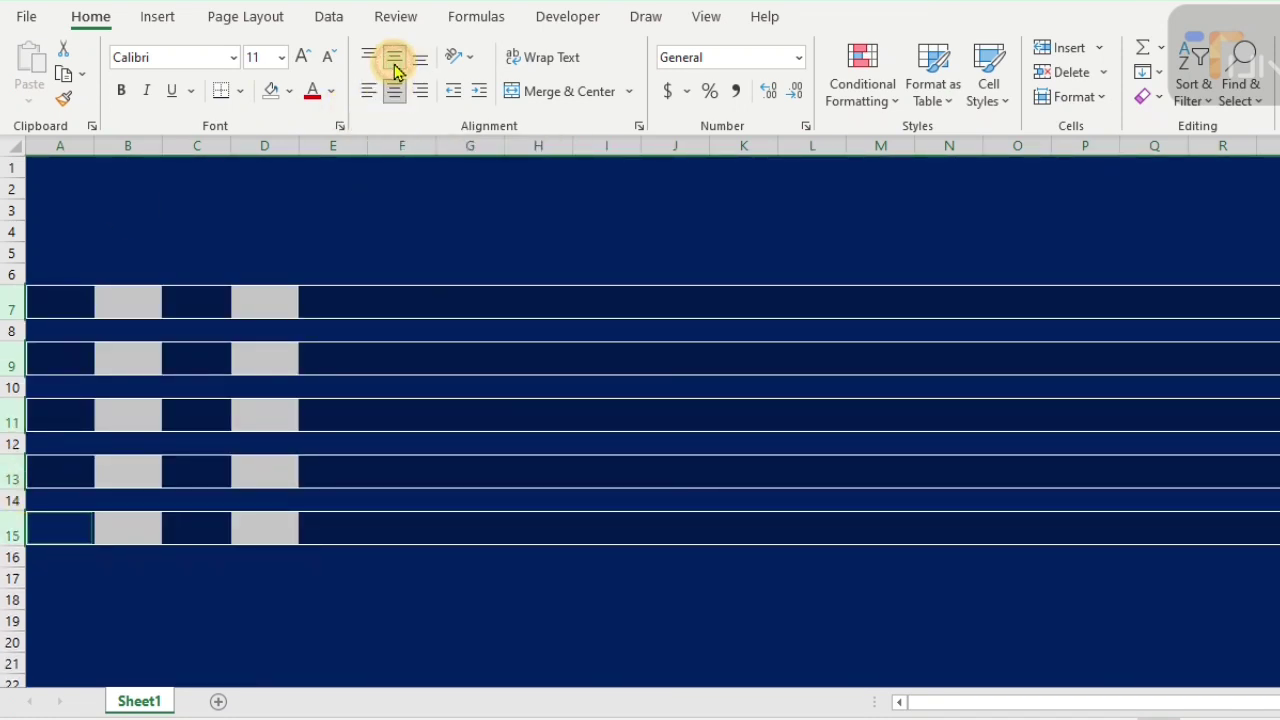
- Widen columns B and D, with D the wider one, and make the form's field rows slightly taller
left_click_drag(163, 148, 296, 146)
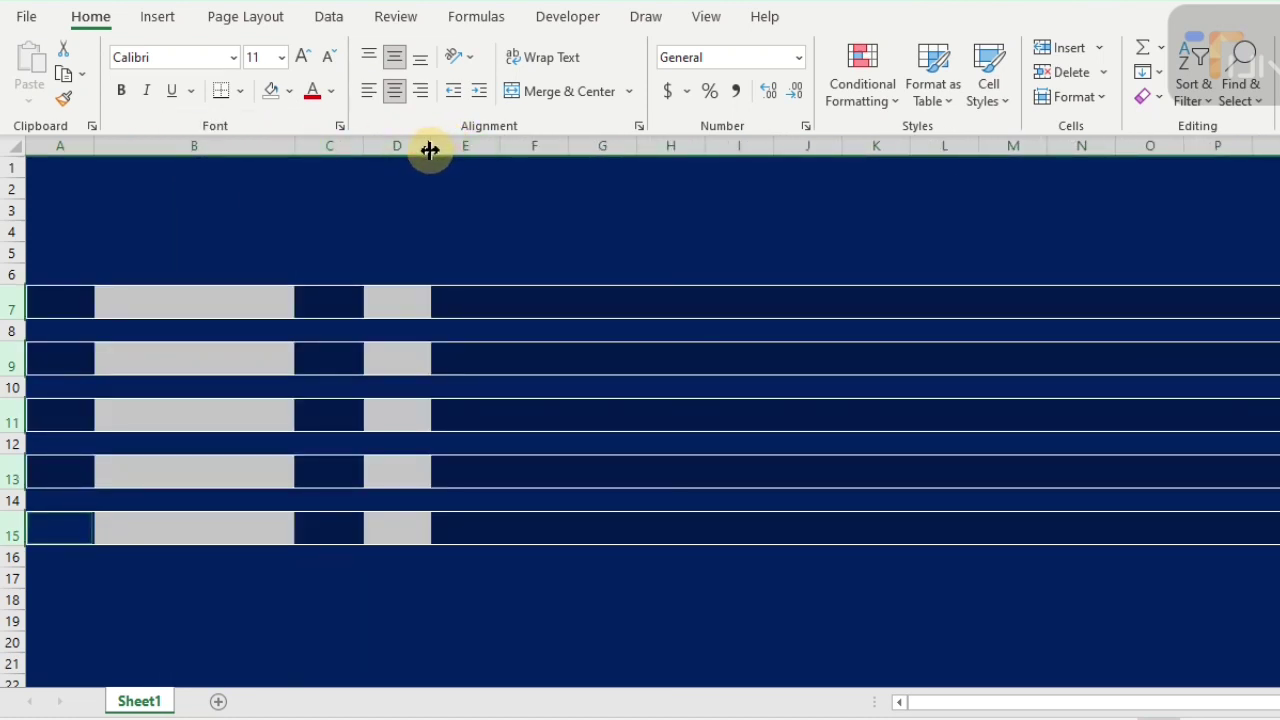
left_click_drag(430, 148, 643, 157)
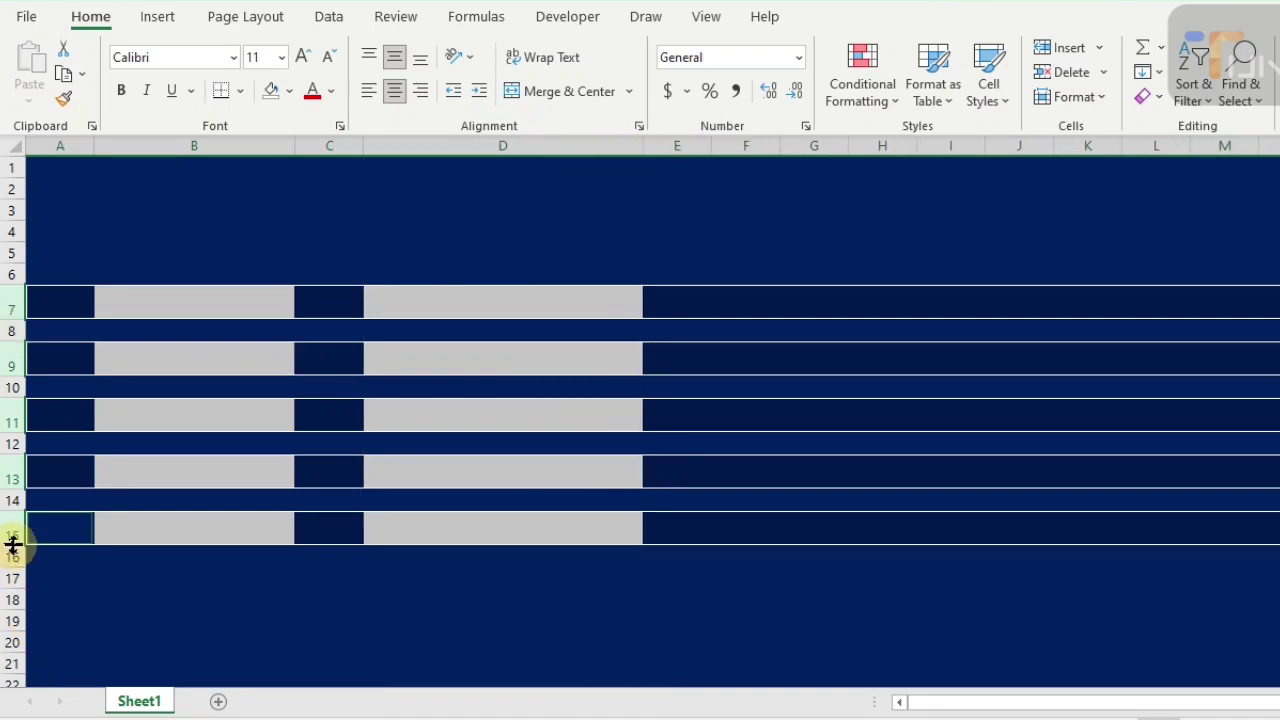
left_click_drag(11, 542, 11, 551)
- Shrink the spacer rows 8, 10, 12 and 14 to narrow gaps between the form fields
left_click(11, 336)
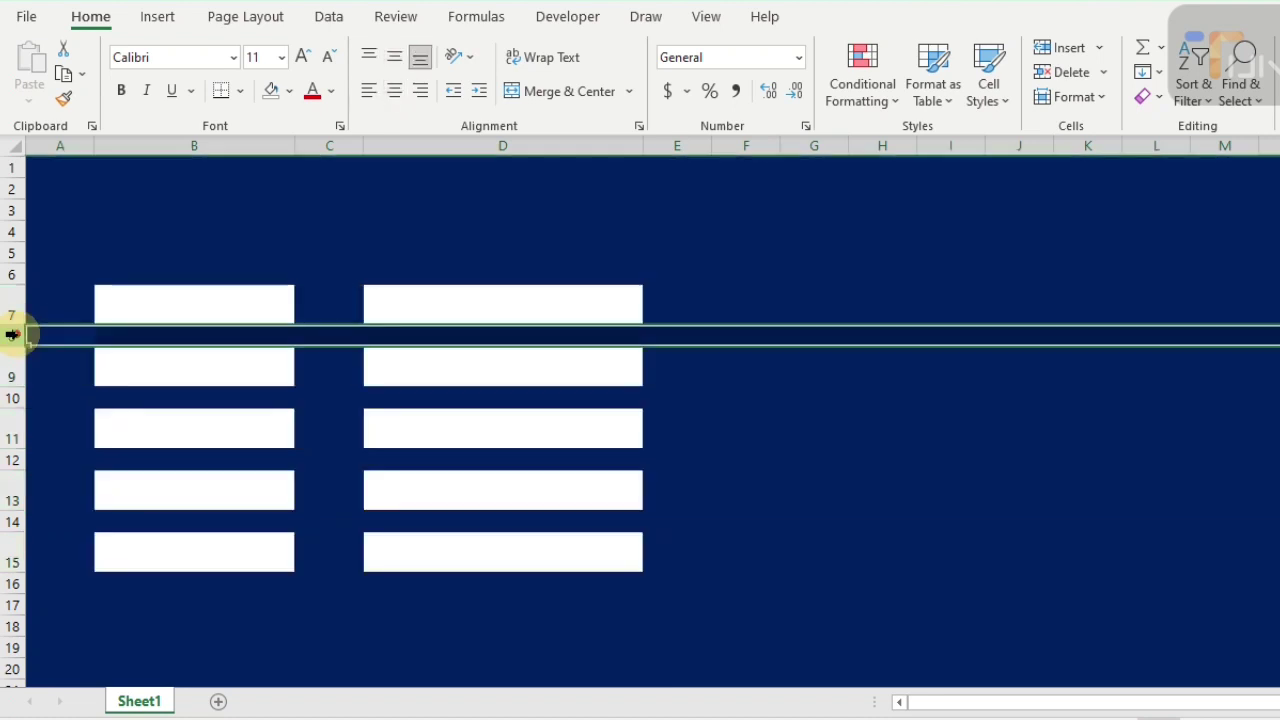
left_click(11, 398, "ctrl")
left_click(11, 459, "ctrl")
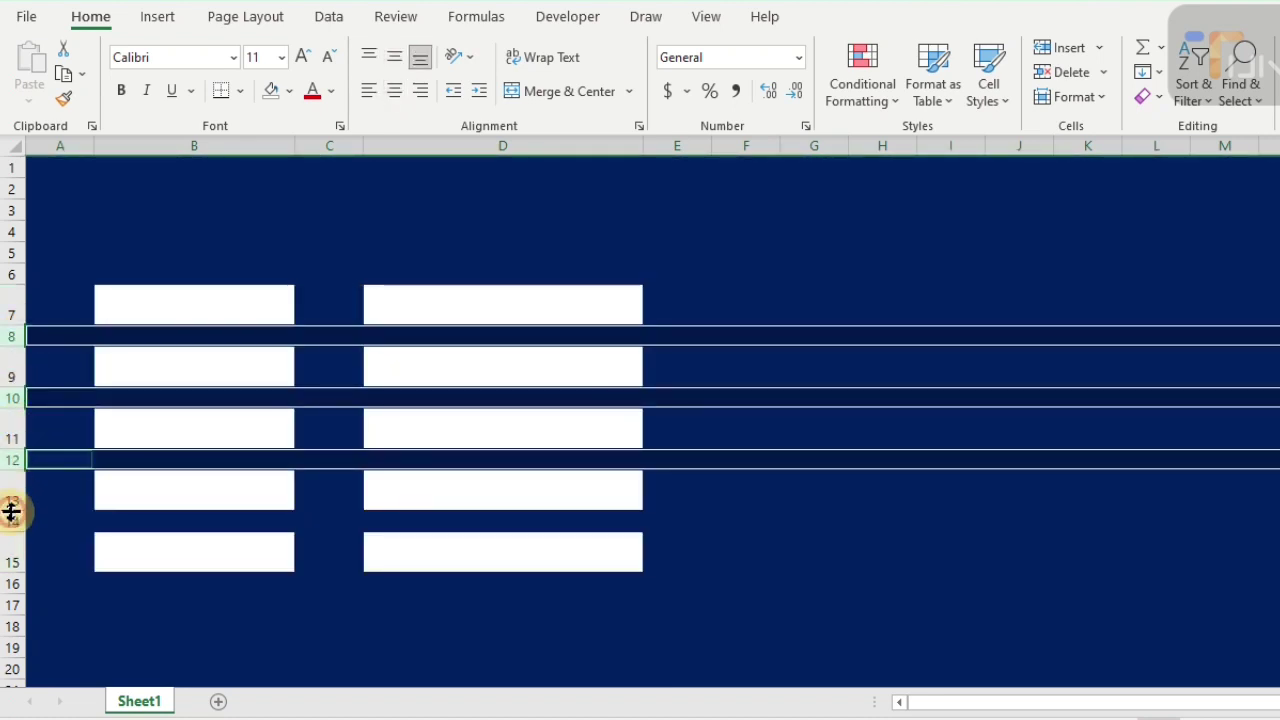
left_click(11, 521, "ctrl")
left_click_drag(13, 533, 11, 517)
- Enter a bold white colon in cell C7 as the separator between label and value
left_click(344, 302)
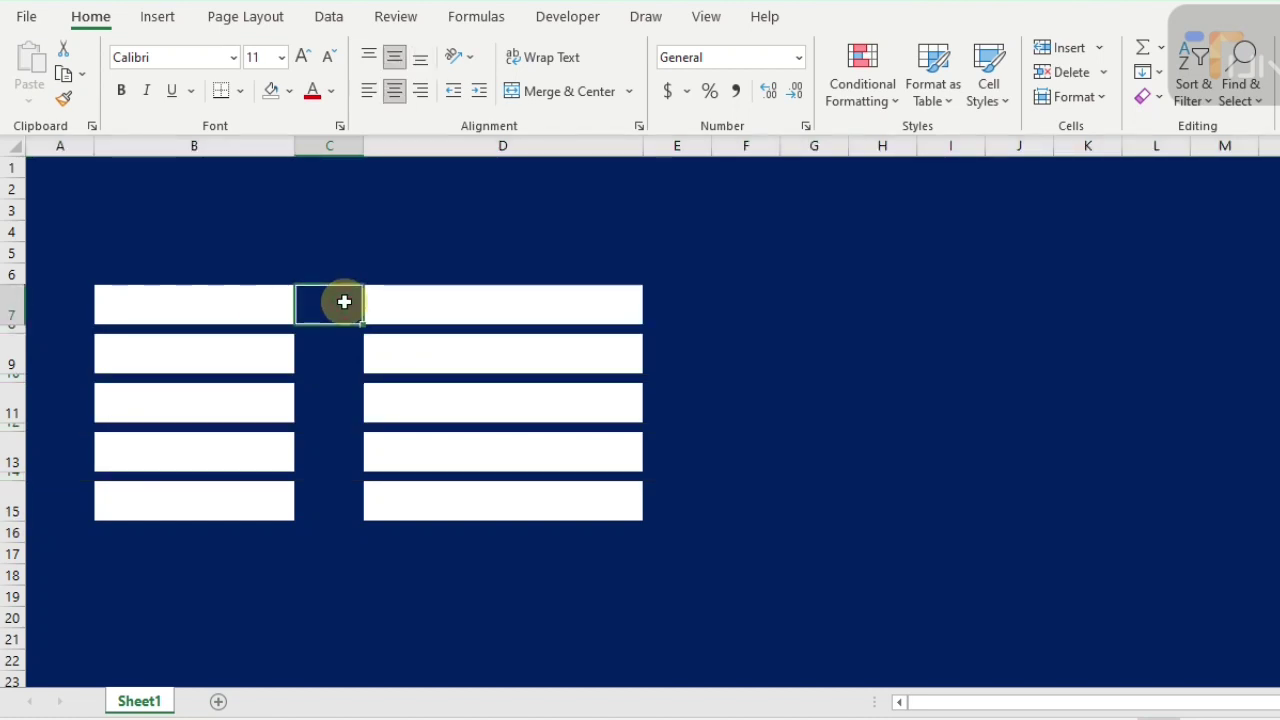
double_click(344, 302)
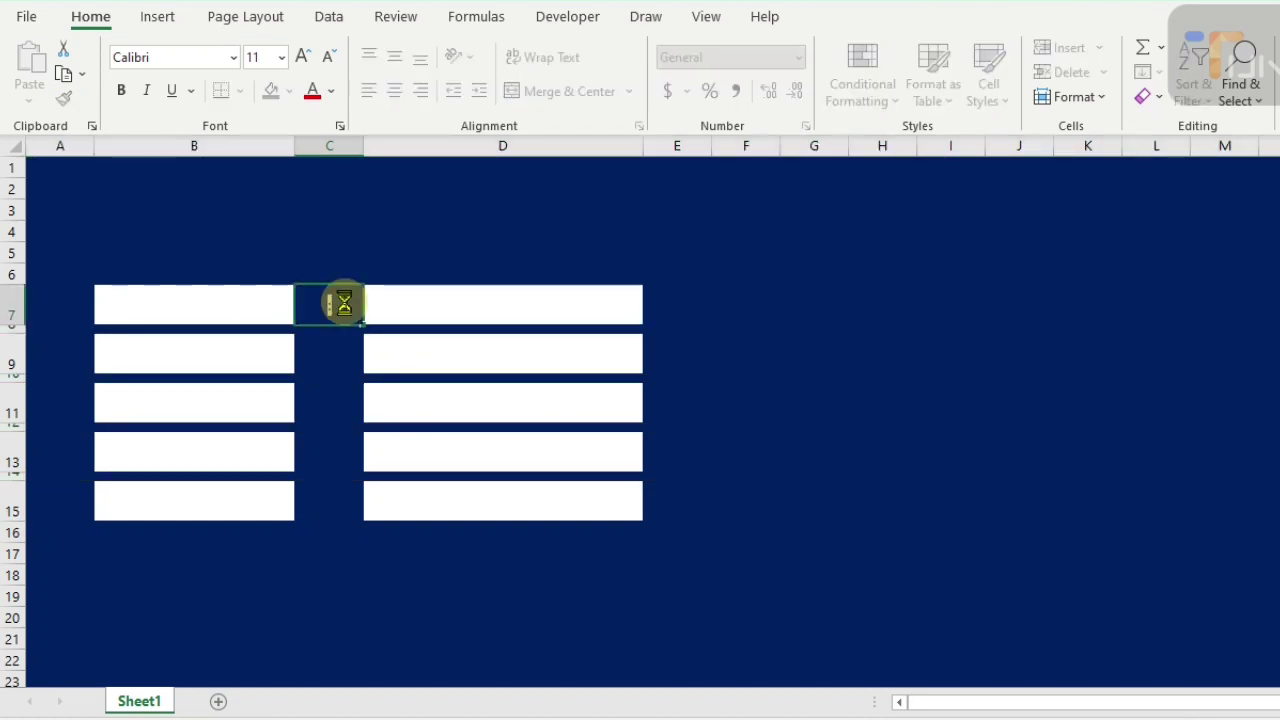
left_click(331, 91)
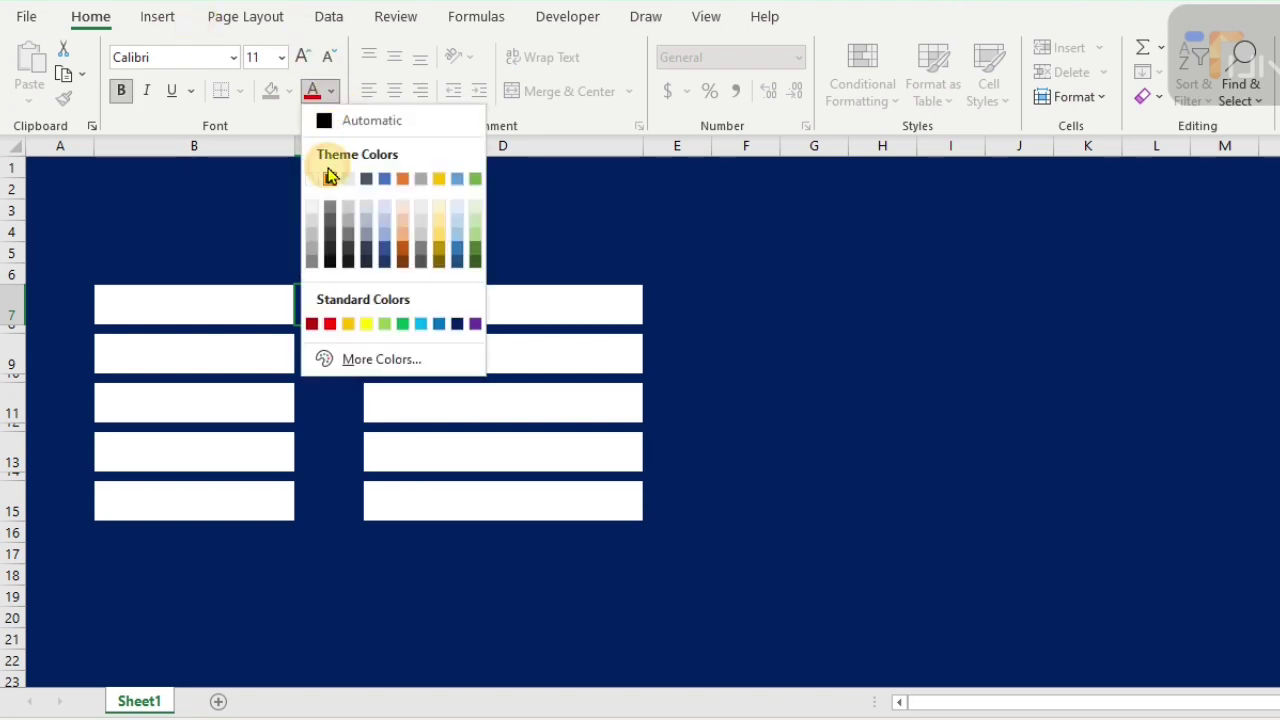
left_click(312, 179)
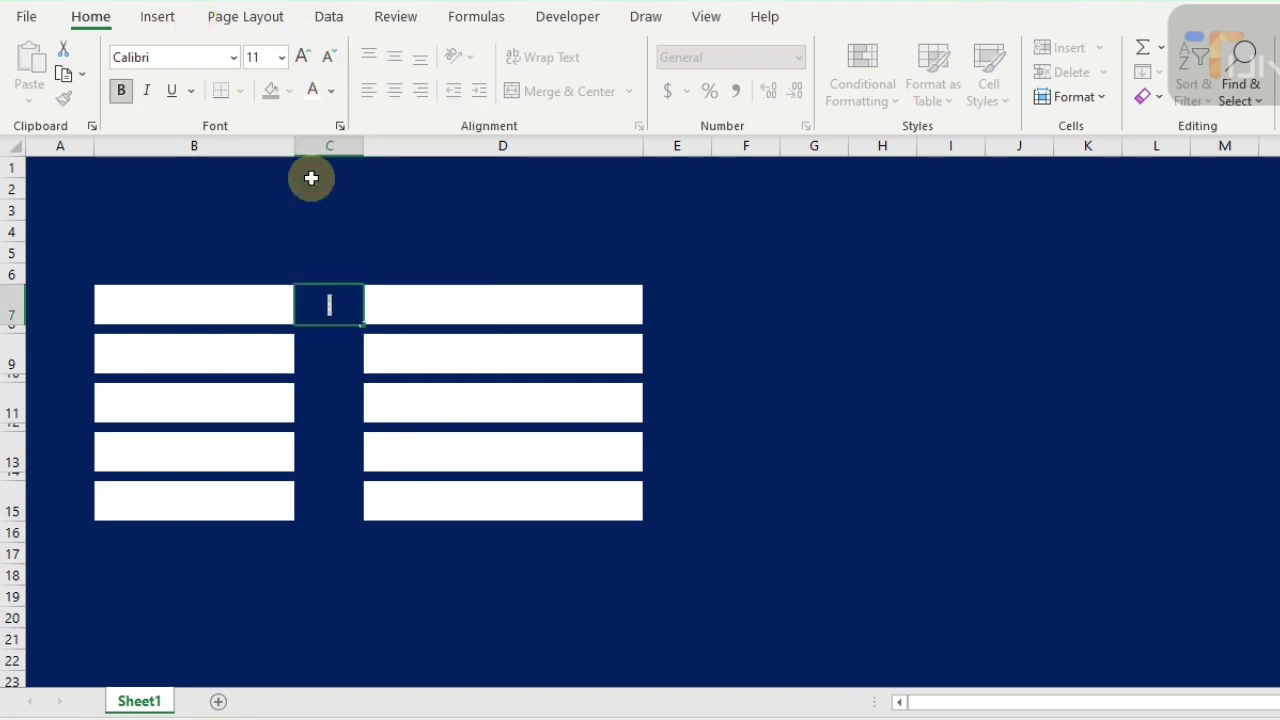
left_click(325, 362)
- Copy the colon from C7 into C9, C11, C13 and C15 and enlarge the pasted colons to font size 14
left_click(331, 306)
key("ctrl+c")
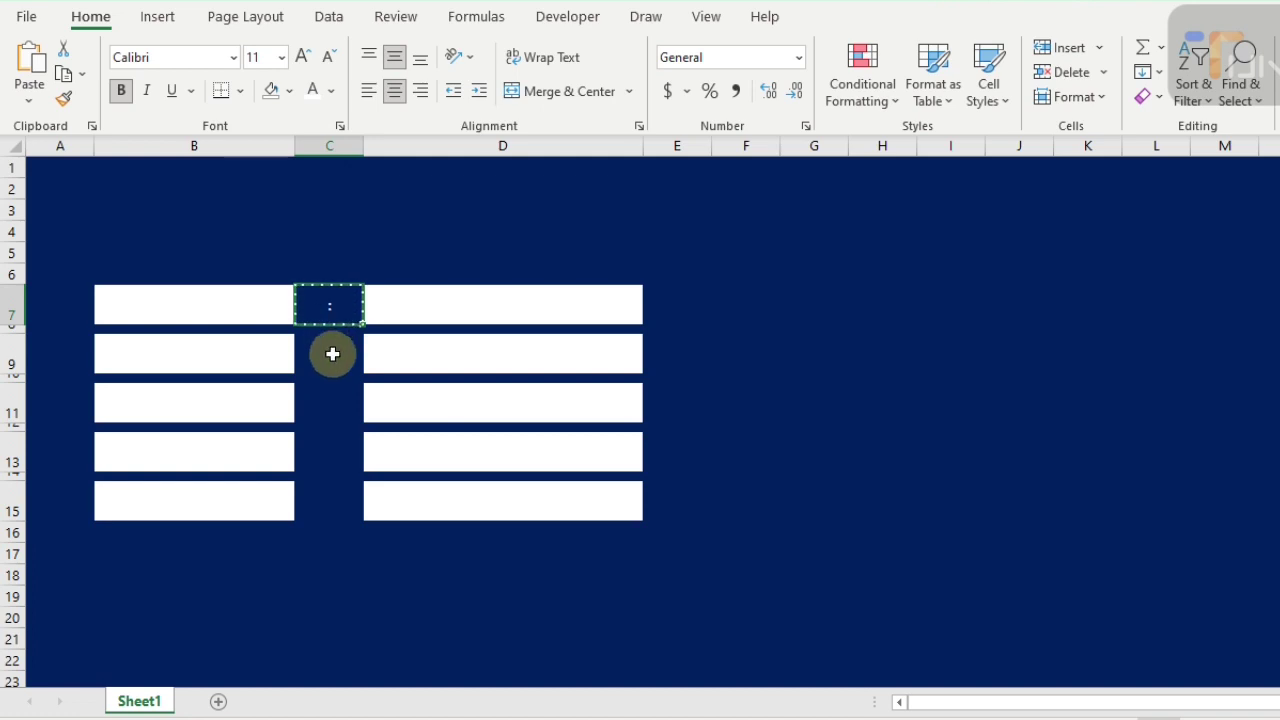
left_click_drag(332, 353, 322, 497)
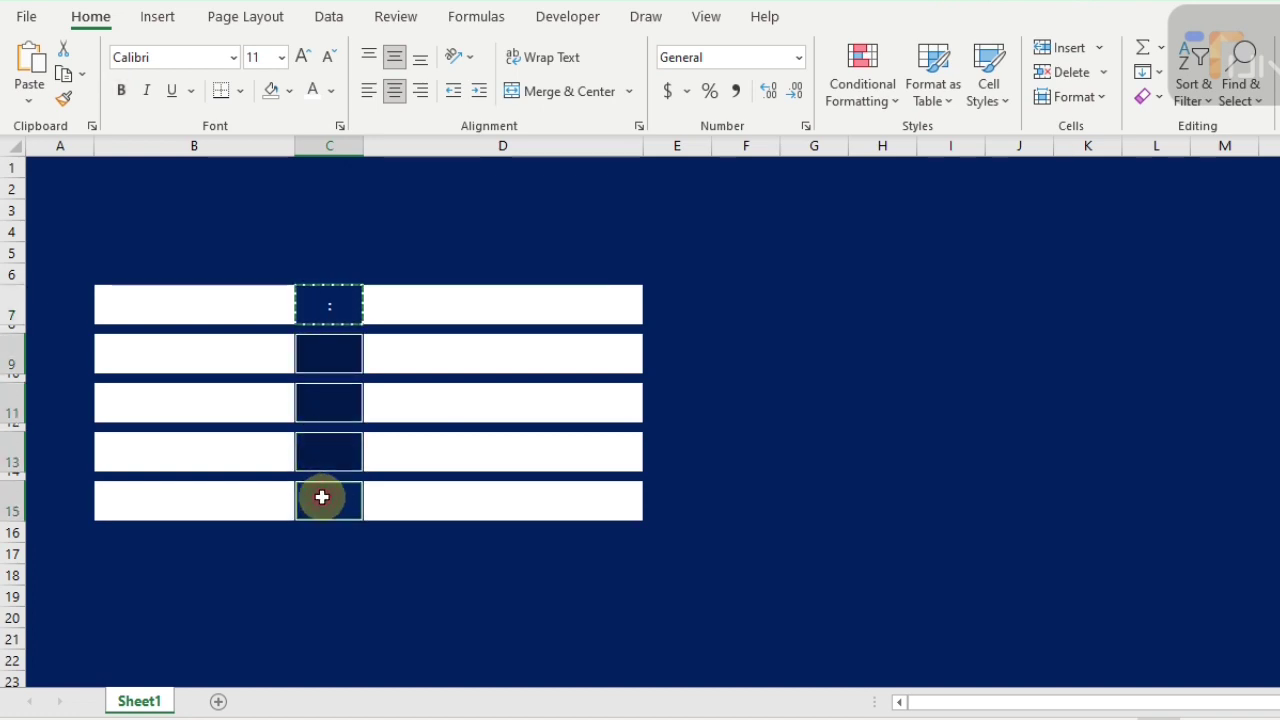
key("ctrl+v")
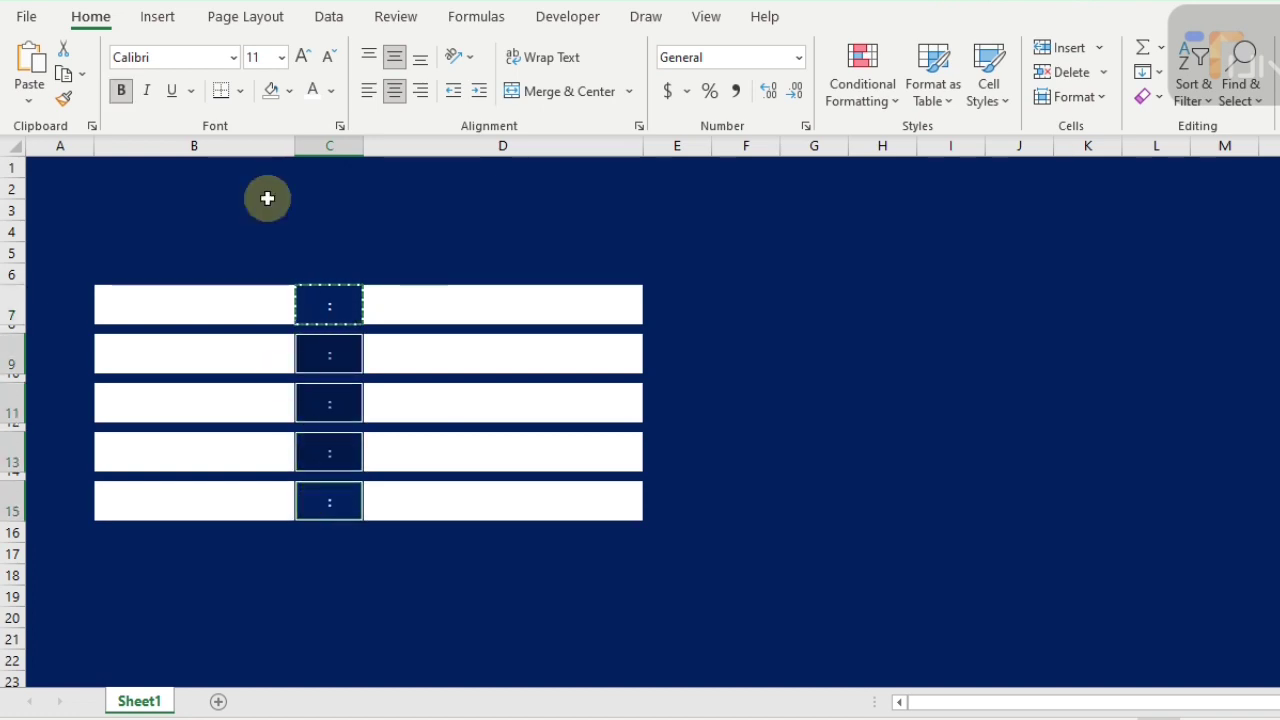
left_click(301, 58)
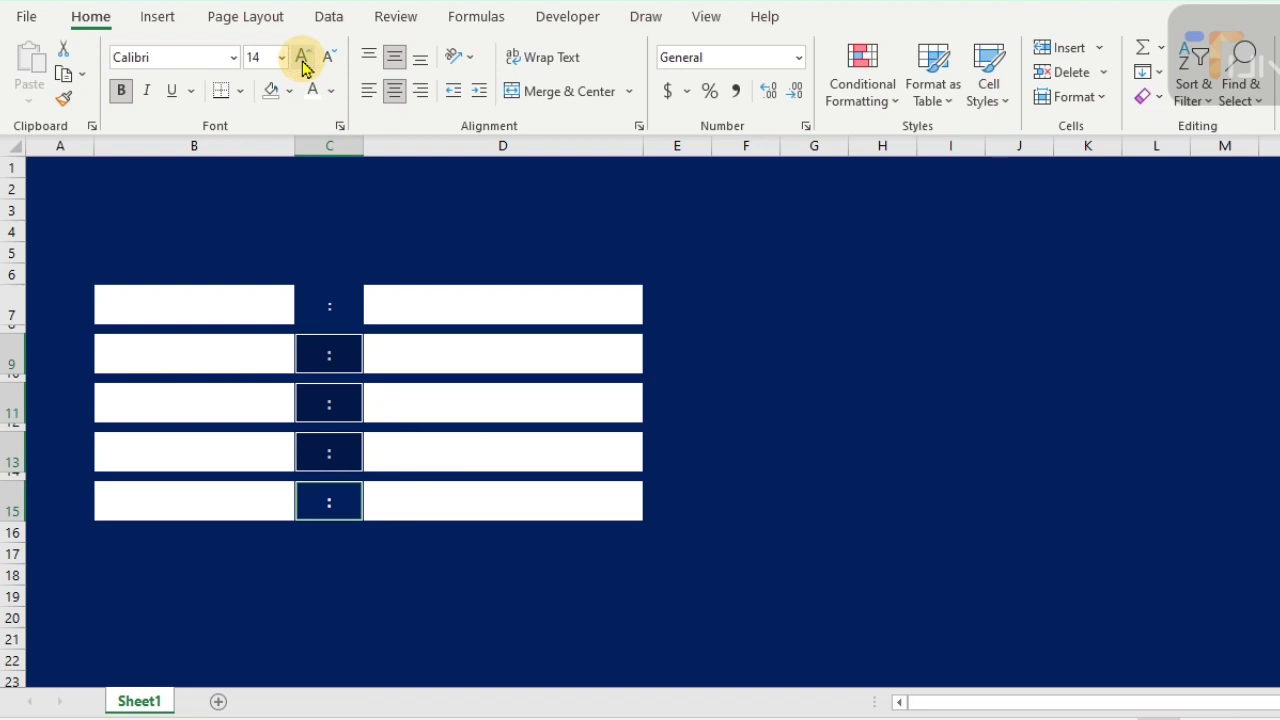
- Enter the field labels S.No in cell B7 and Category in cell B9
left_click(255, 301)
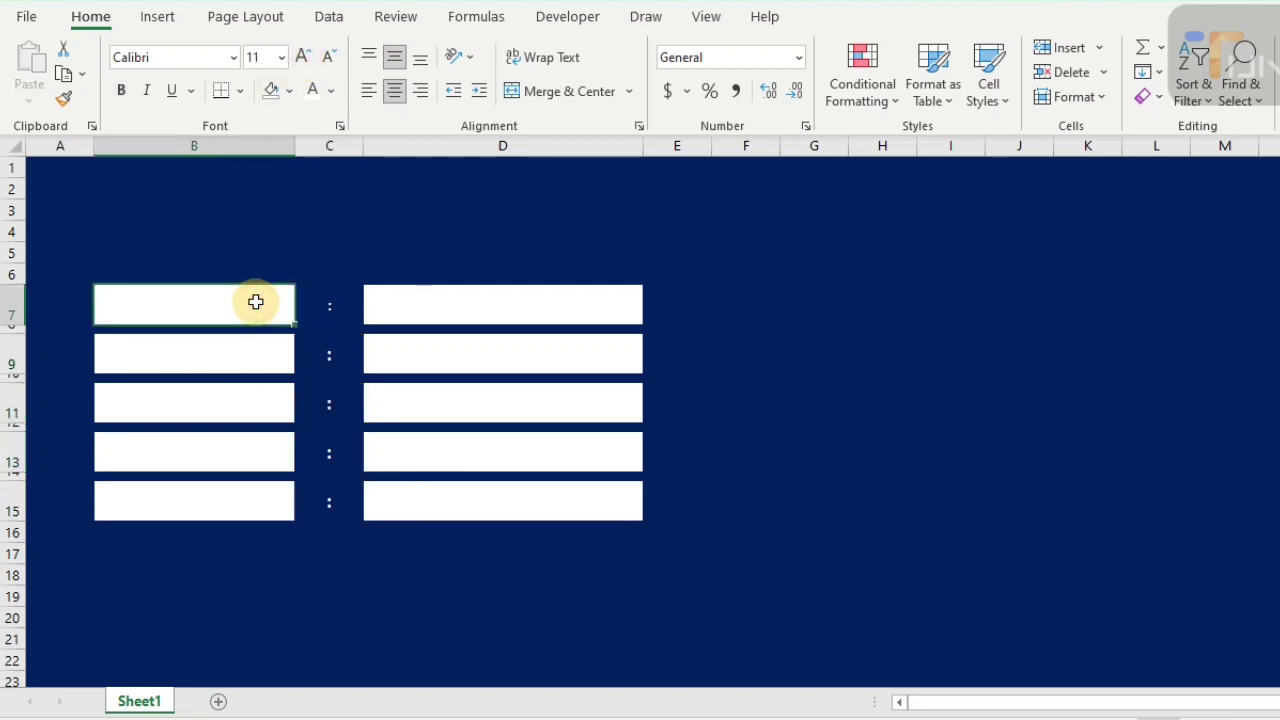
type("S.No")
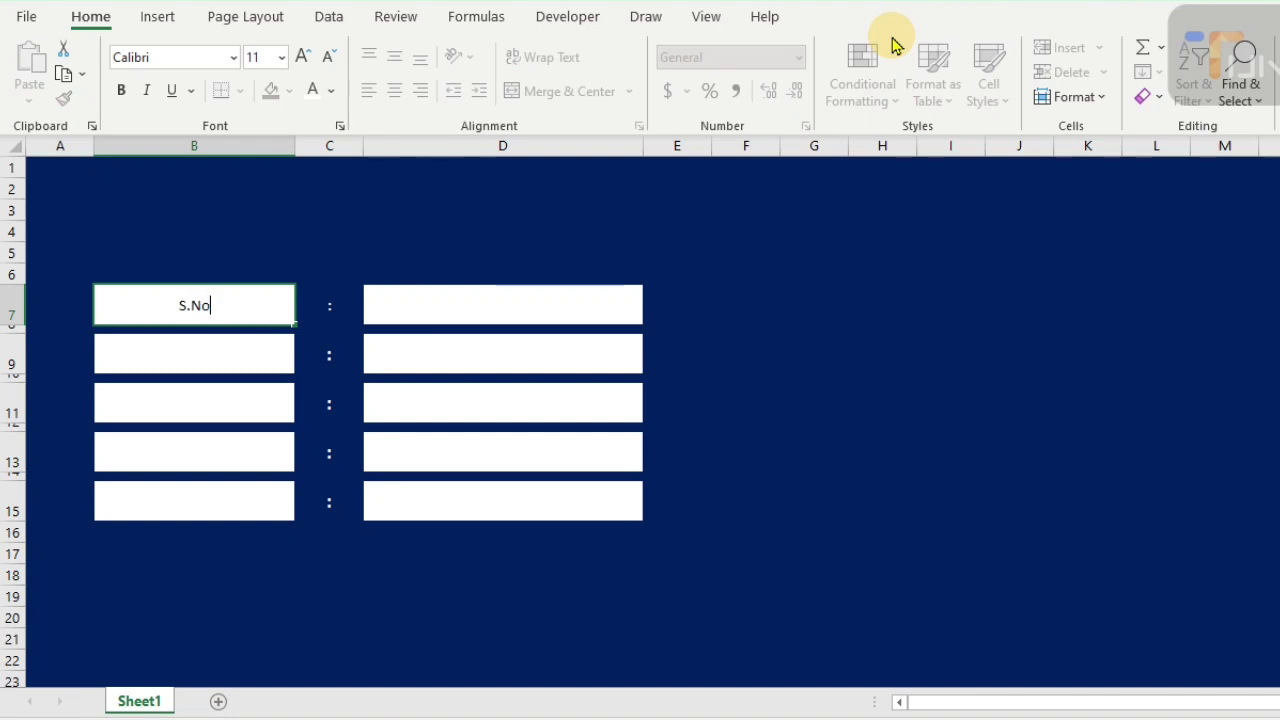
key("Return")
type("Category")
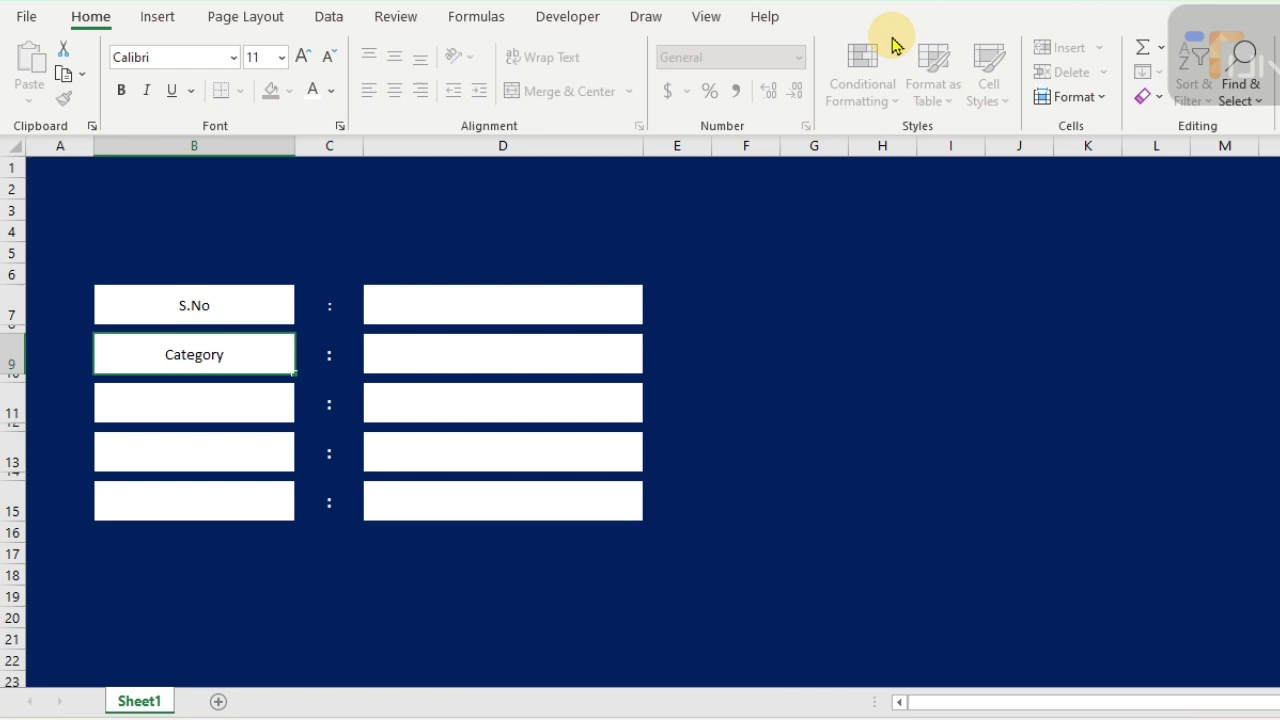
key("Return")
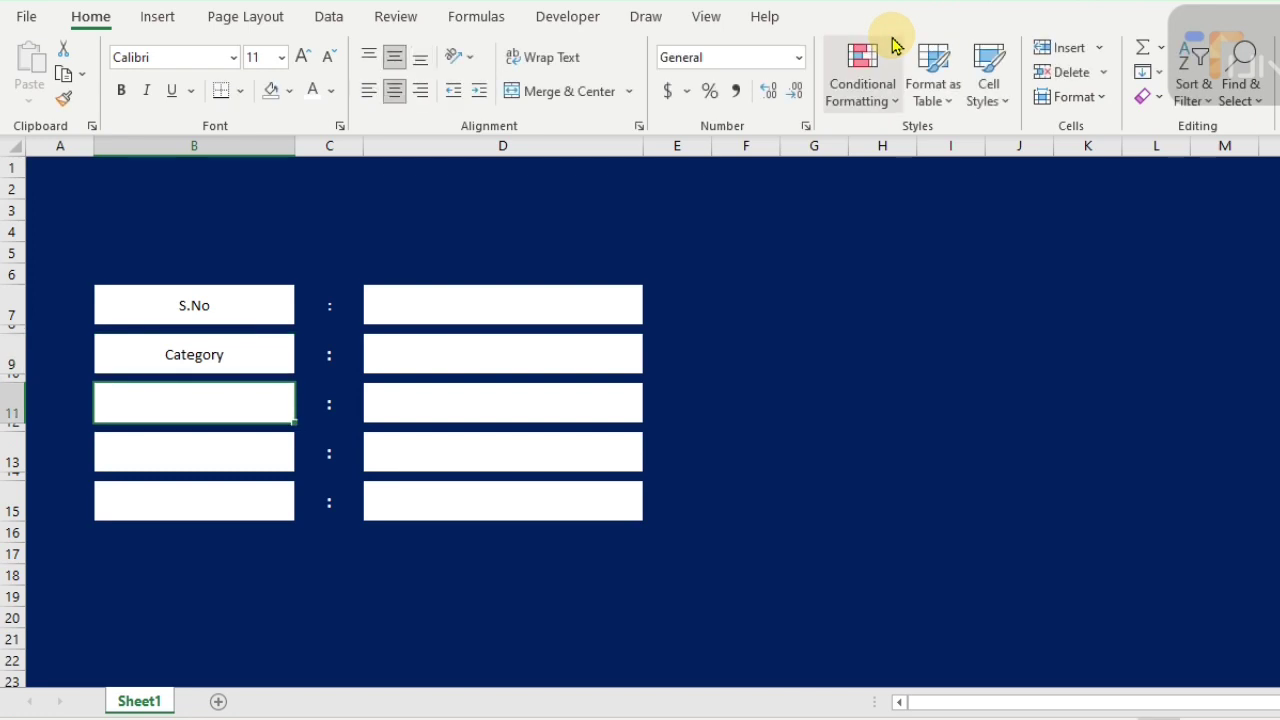
- Enter the labels Date in B11, Description in B13 and Amount in B15, and left-align all field labels at font size 14
type("D")
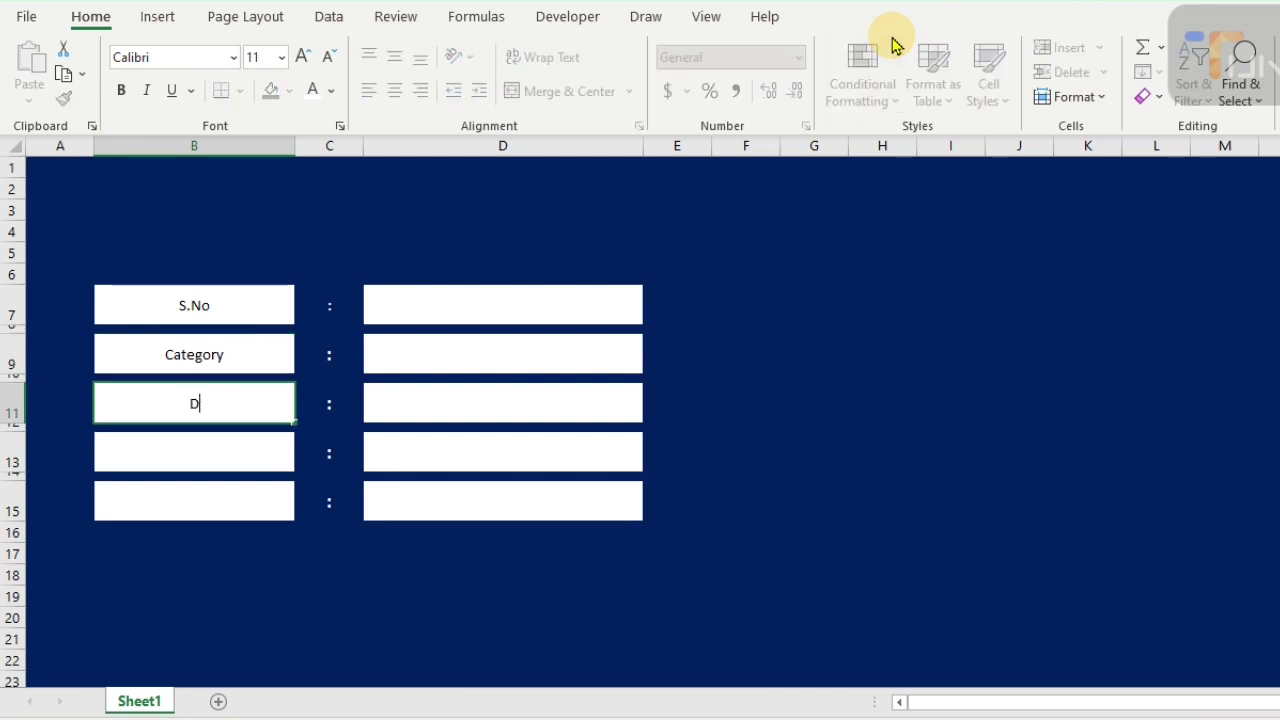
type("ate")
key("Return")
type("Descri")
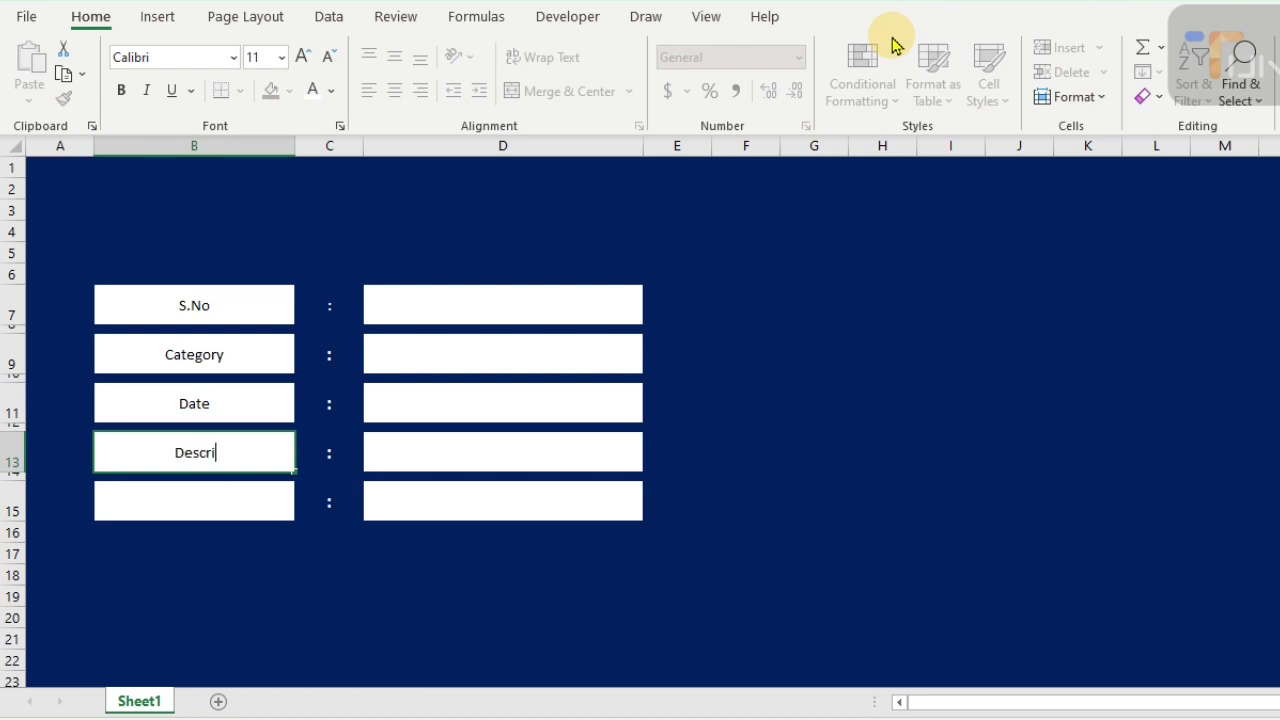
type("ption")
key("Return")
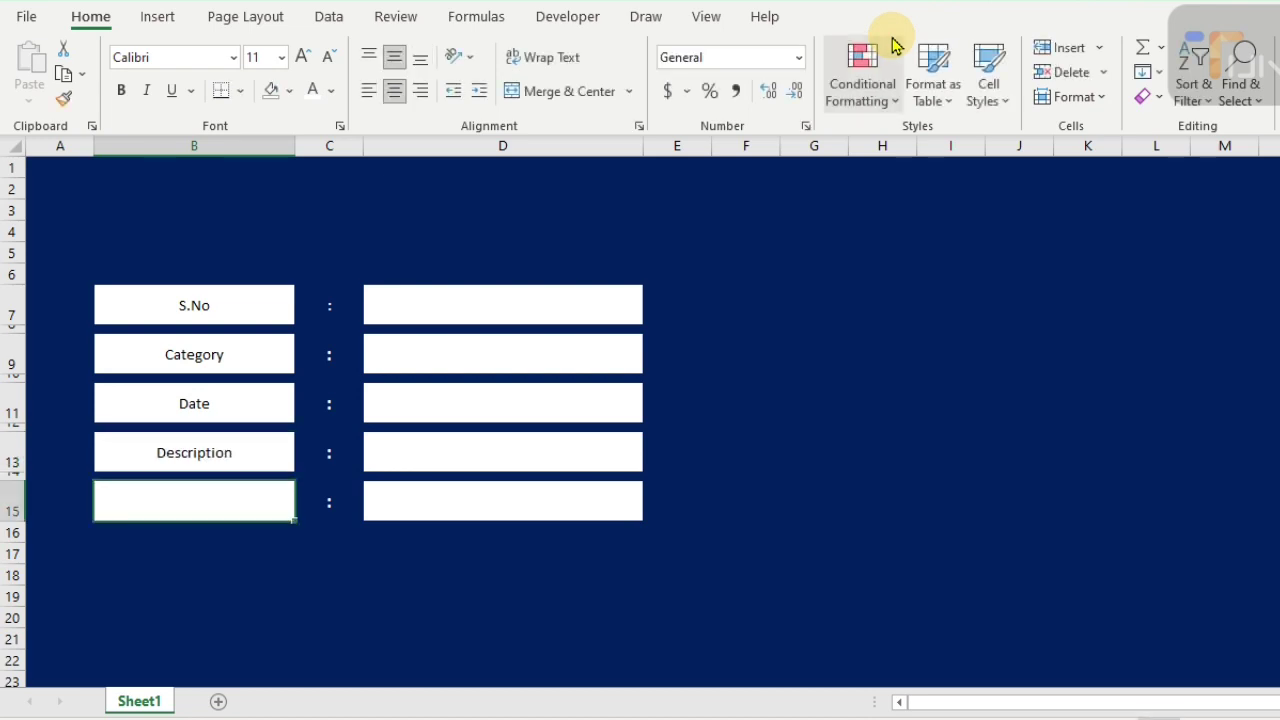
type("Amoun")
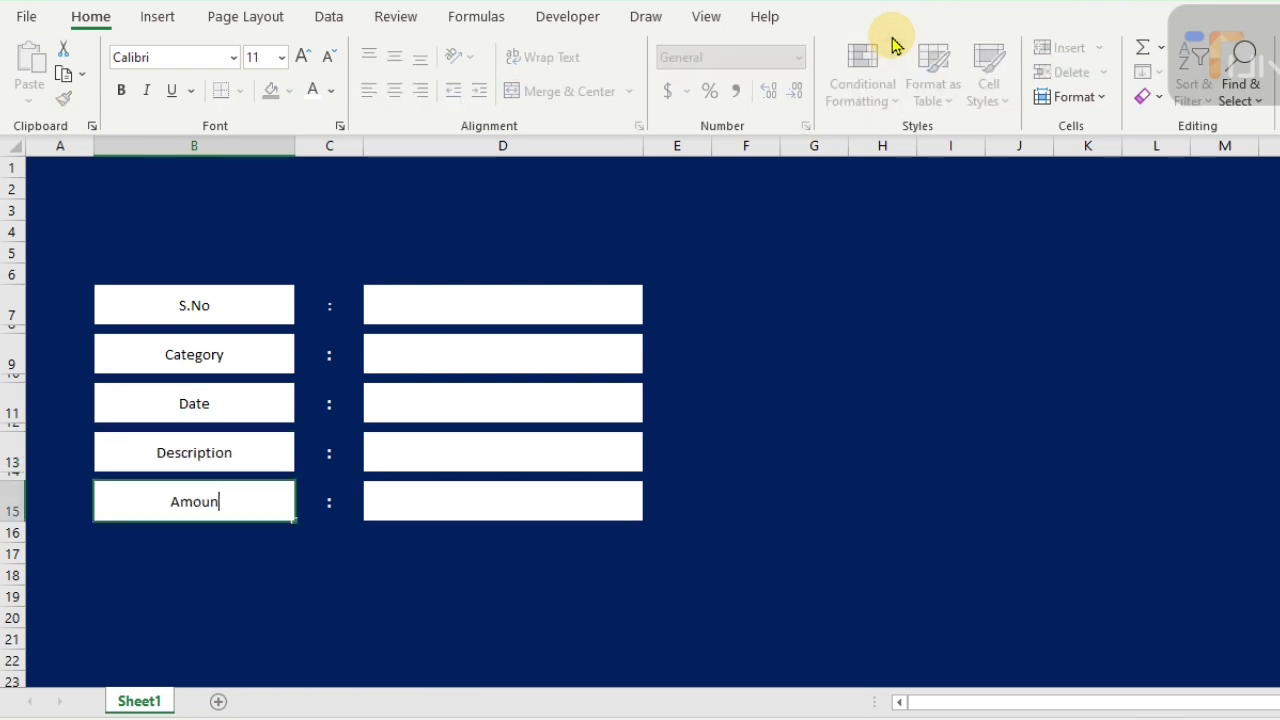
type("t")
left_click_drag(194, 305, 194, 506)
left_click(367, 93)
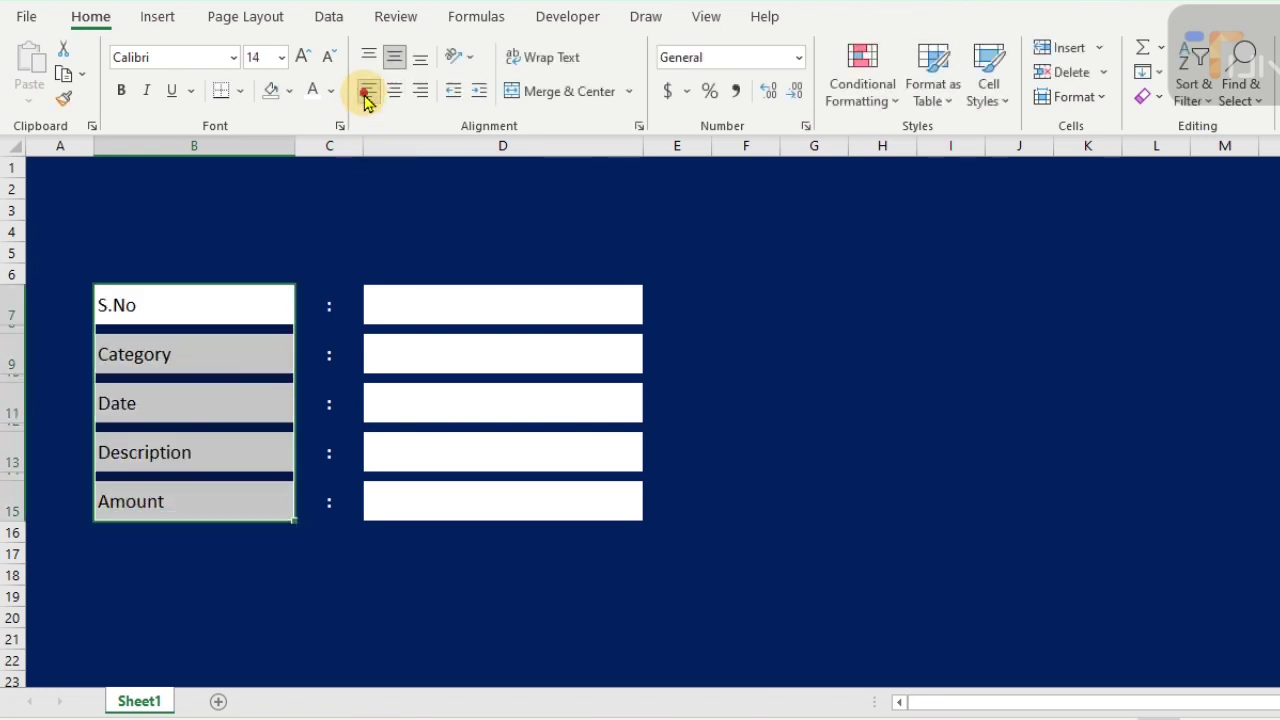
- Widen column A and increase the height of rows 1 to 6 to enlarge the margins around the form
left_click_drag(94, 148, 121, 155)
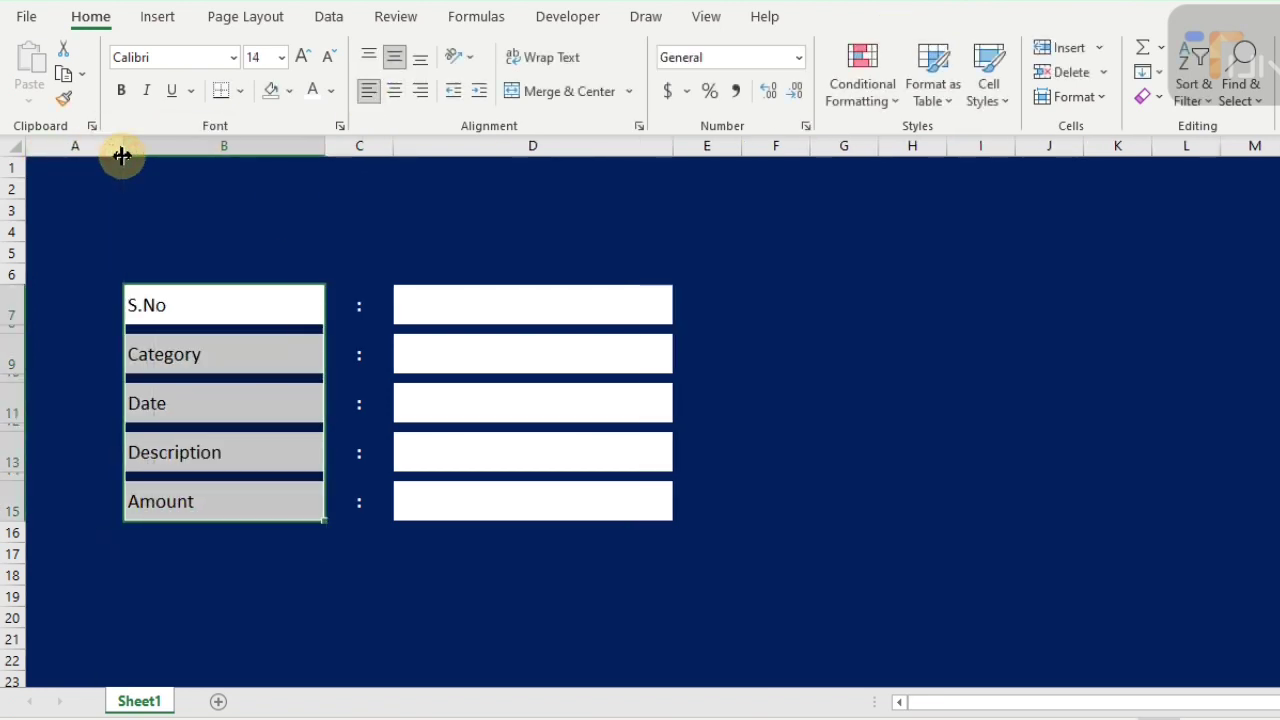
left_click_drag(14, 166, 11, 297)
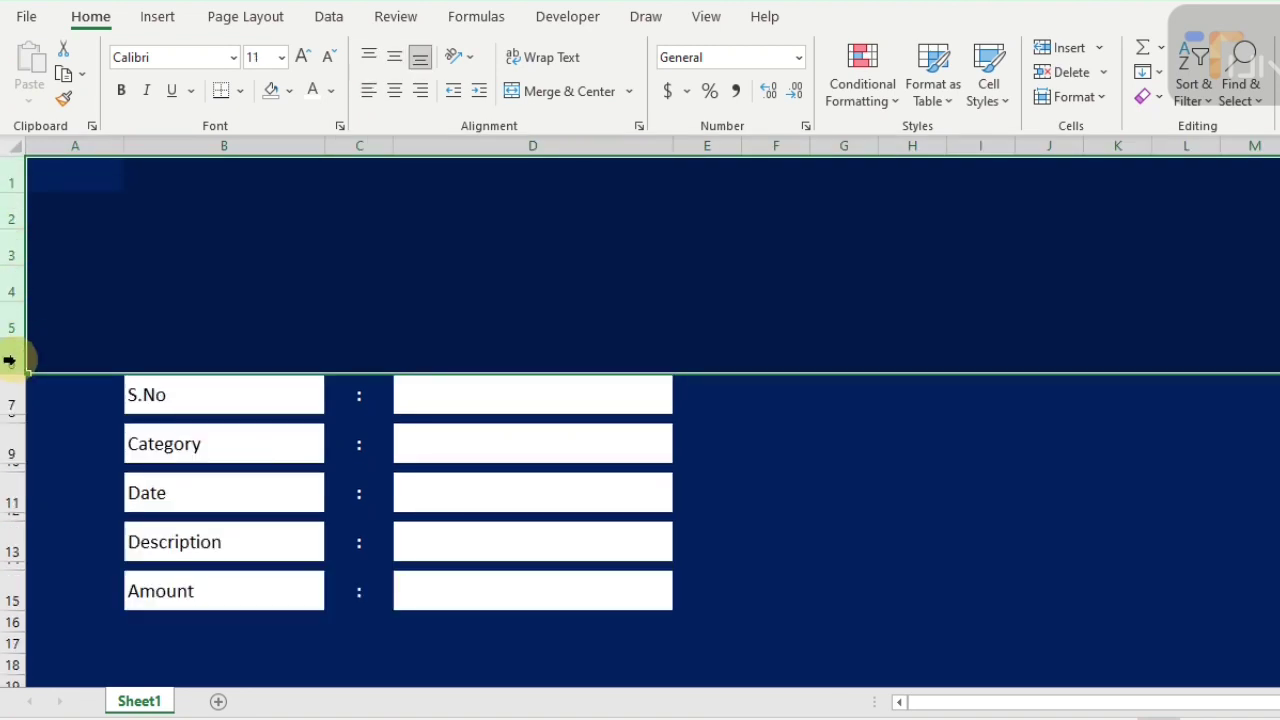
left_click(418, 395)
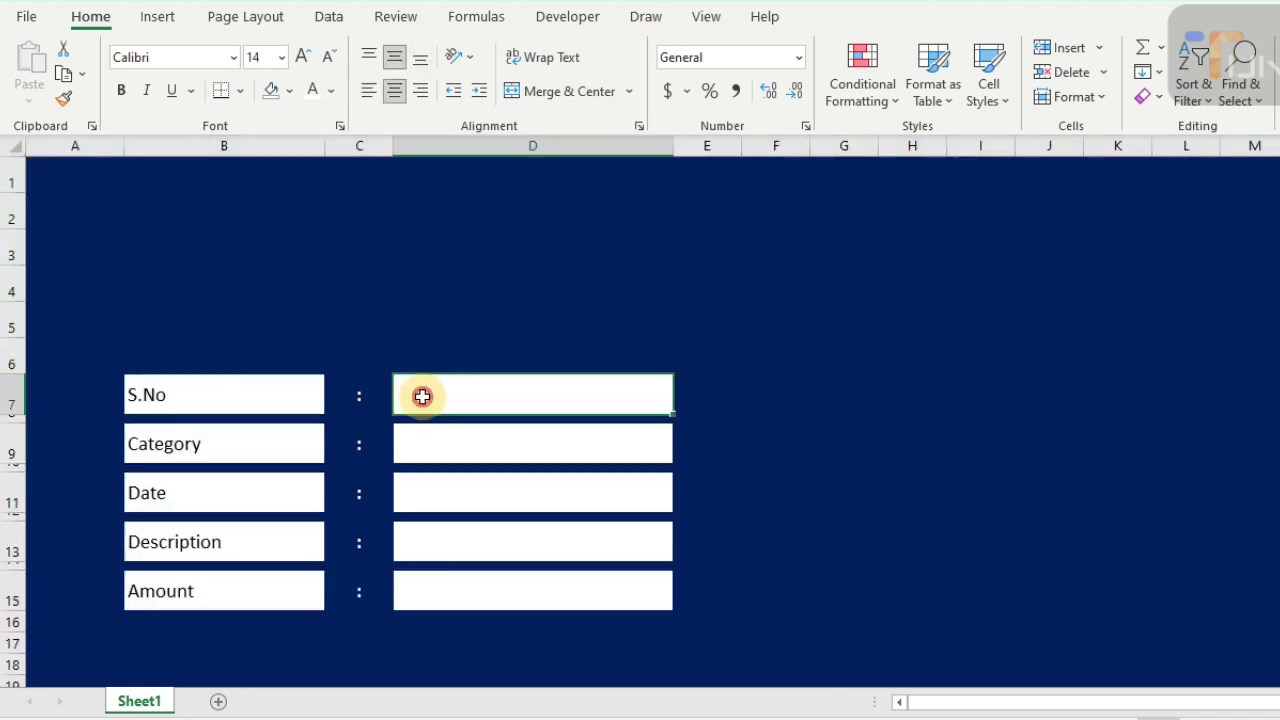
- Copy the five field labels from column B and paste them as transposed values into row 1 of a new sheet
left_click(226, 402, "ctrl")
left_click(226, 403)
left_click(212, 443, "ctrl")
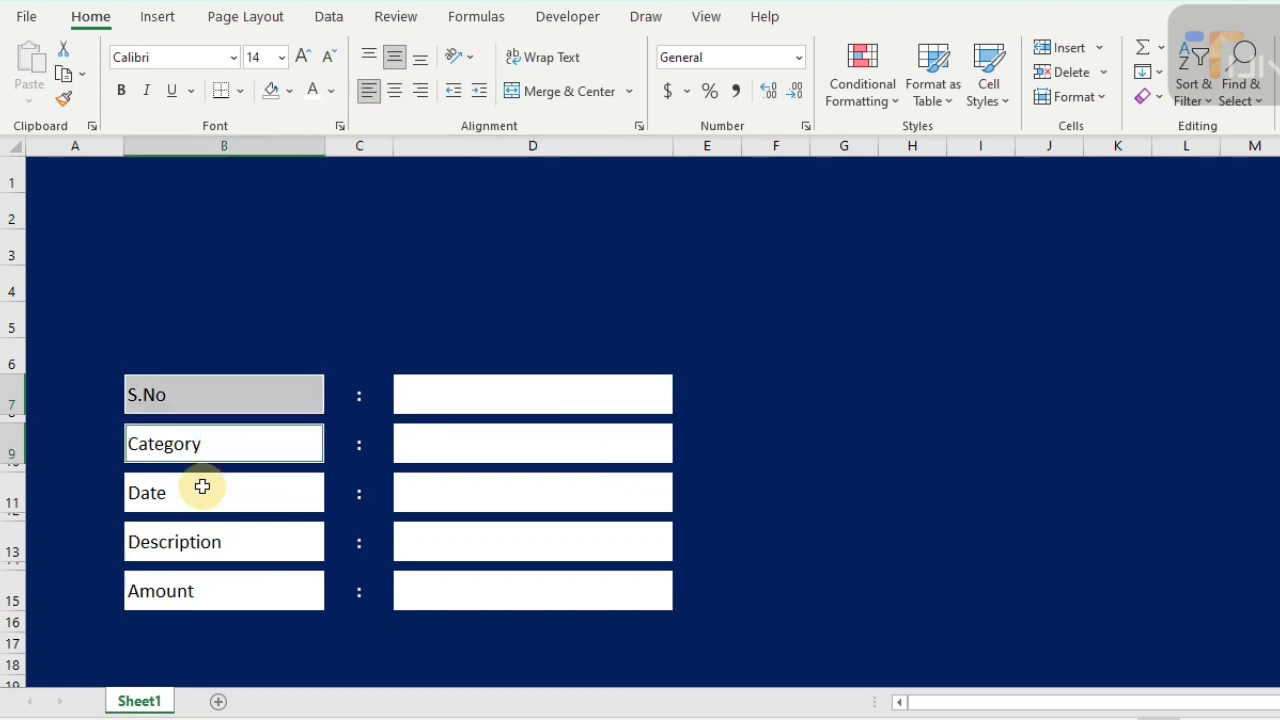
left_click(202, 486, "ctrl")
left_click(189, 547, "ctrl")
left_click(171, 596, "ctrl")
key("ctrl+c")
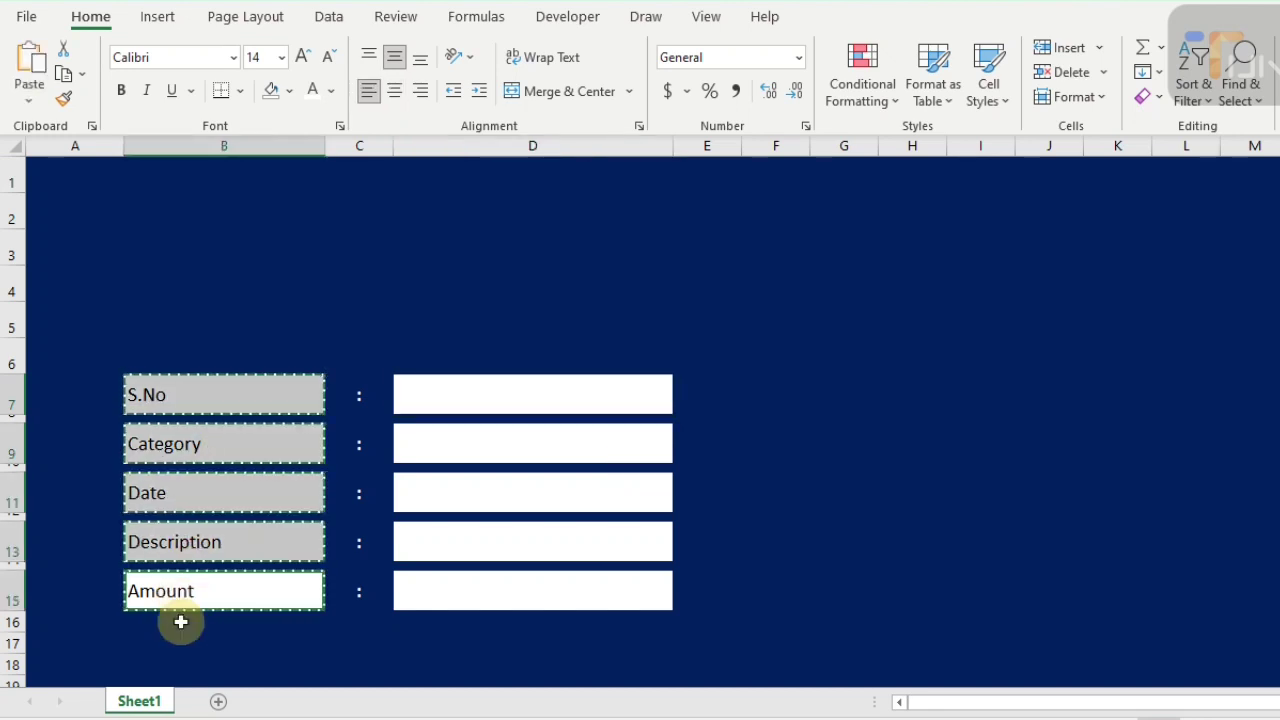
left_click(218, 701)
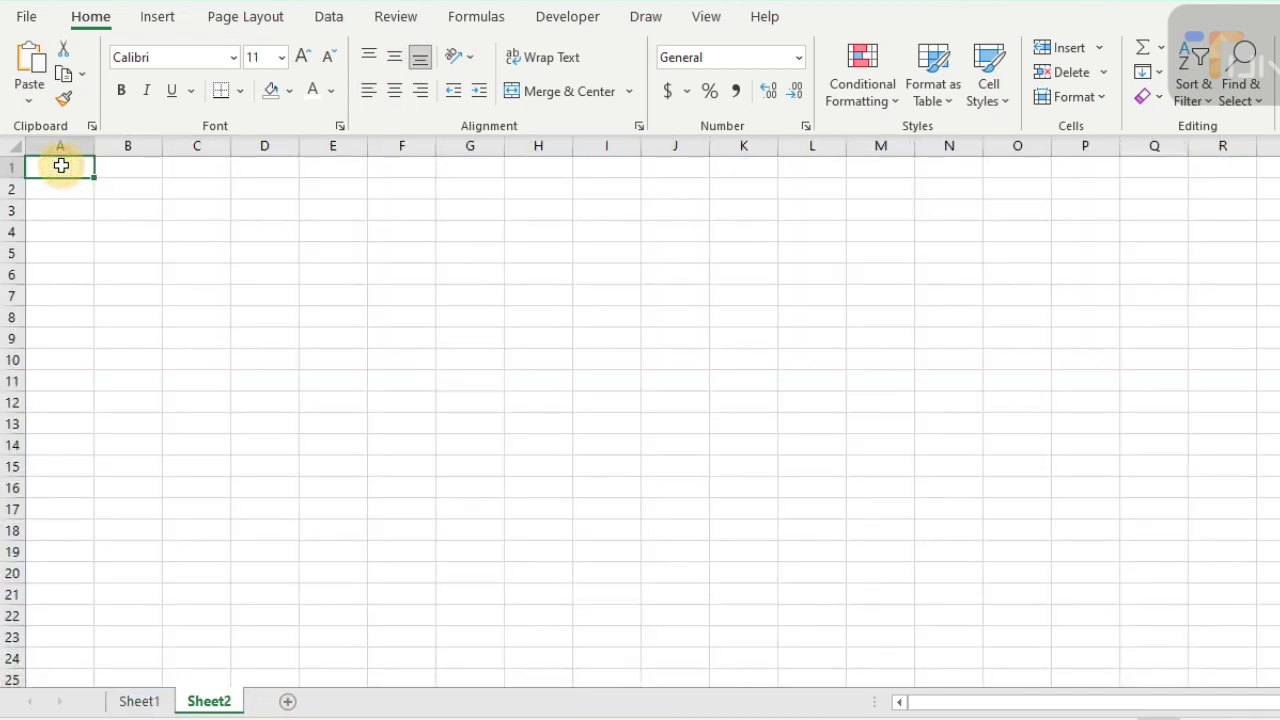
key("ctrl+alt+v")
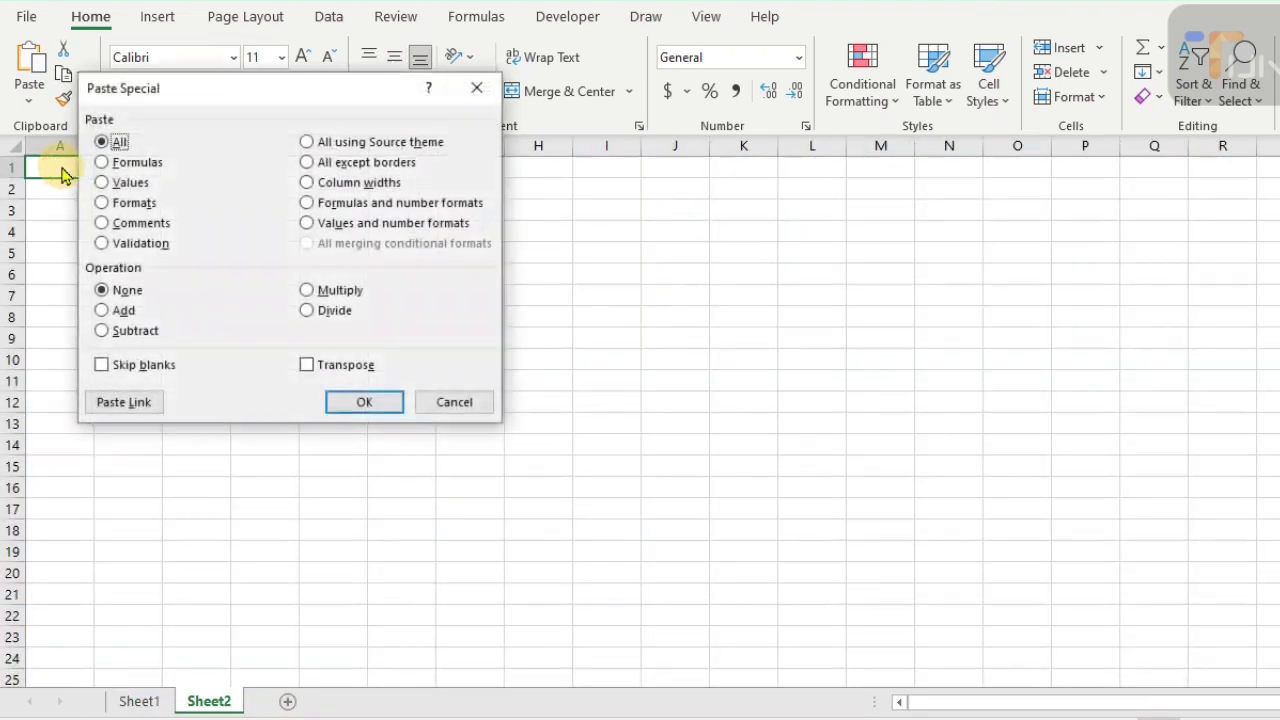
left_click(117, 184)
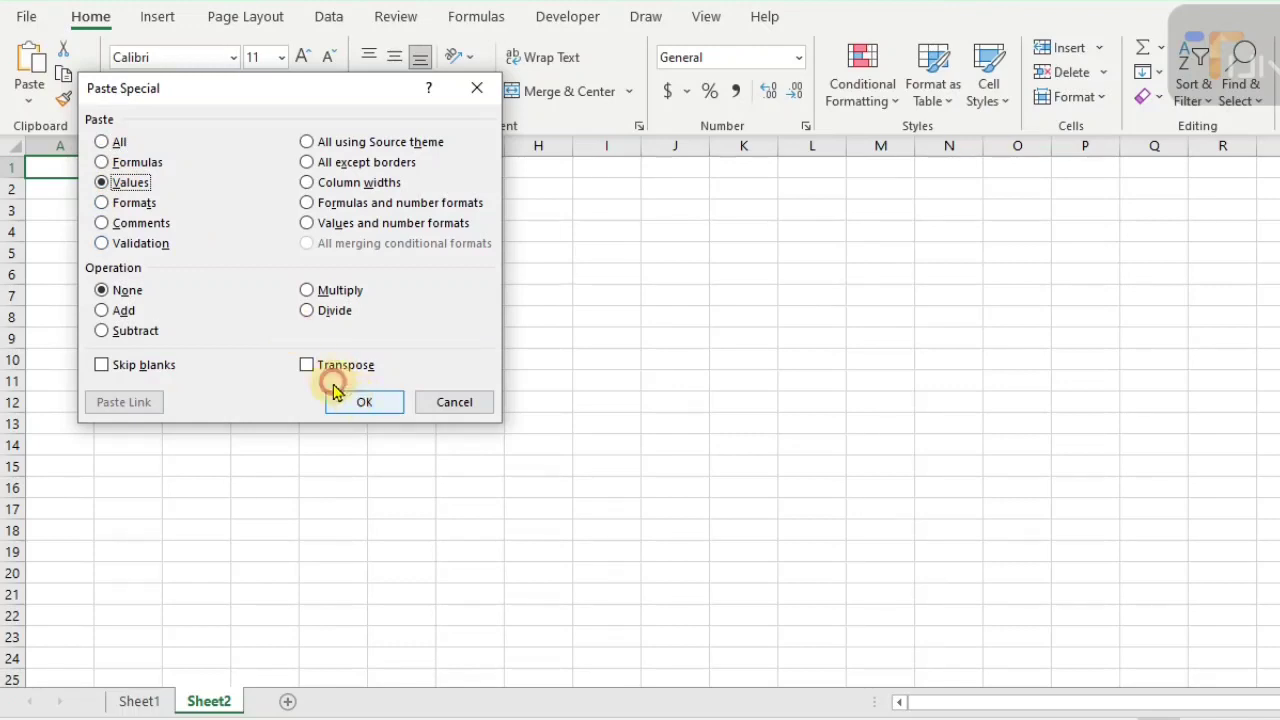
left_click(308, 365)
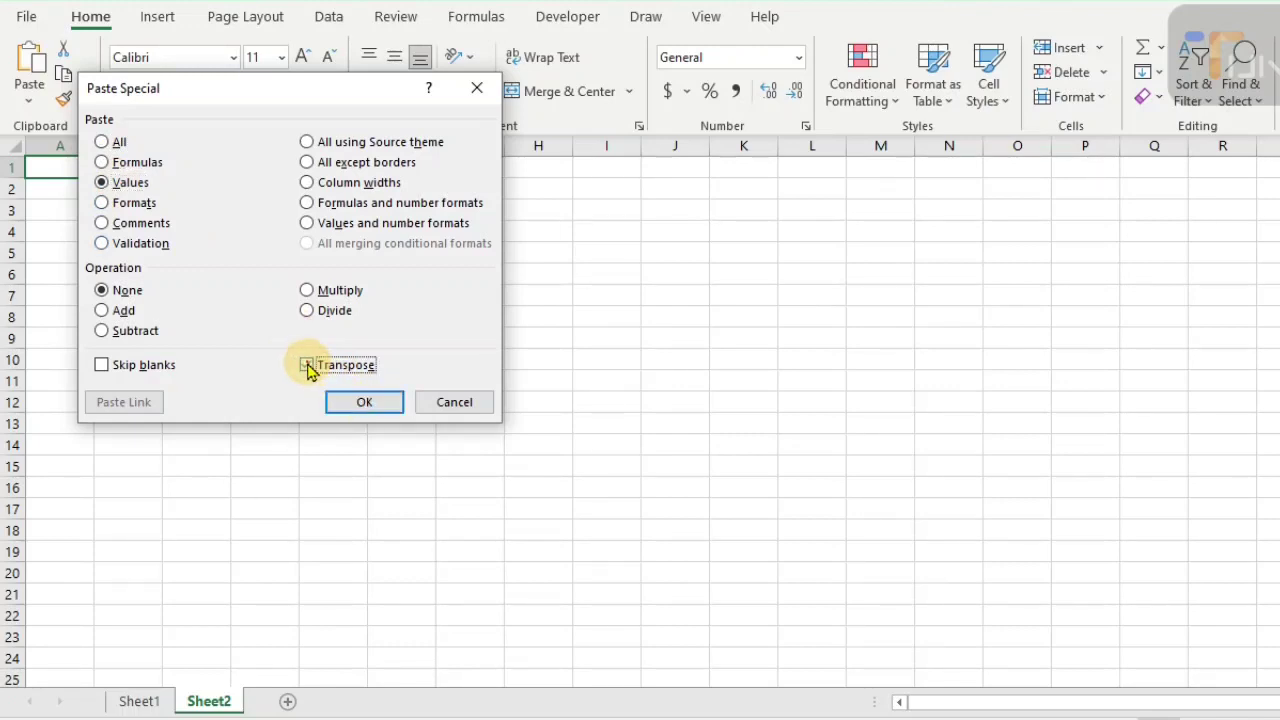
left_click(357, 402)
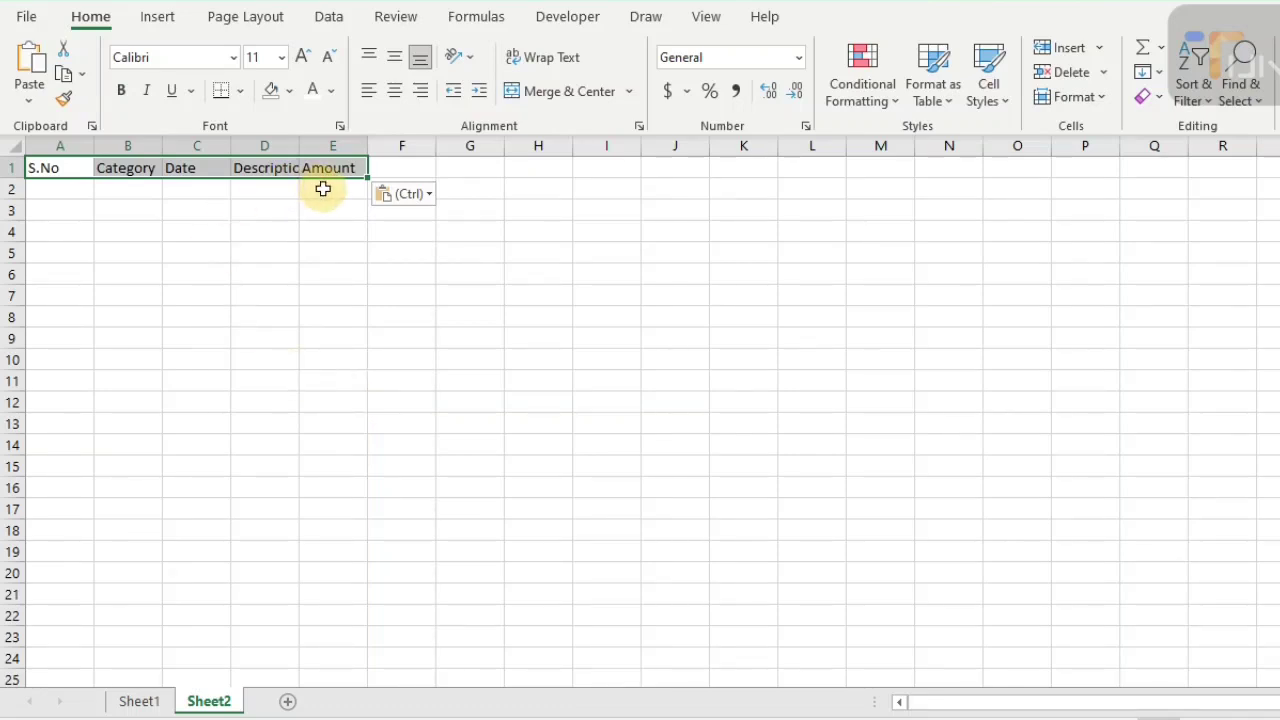
- Center the header cells A1:E1 horizontally and vertically and make their text bold at font size 16
left_click(395, 92)
left_click(394, 57)
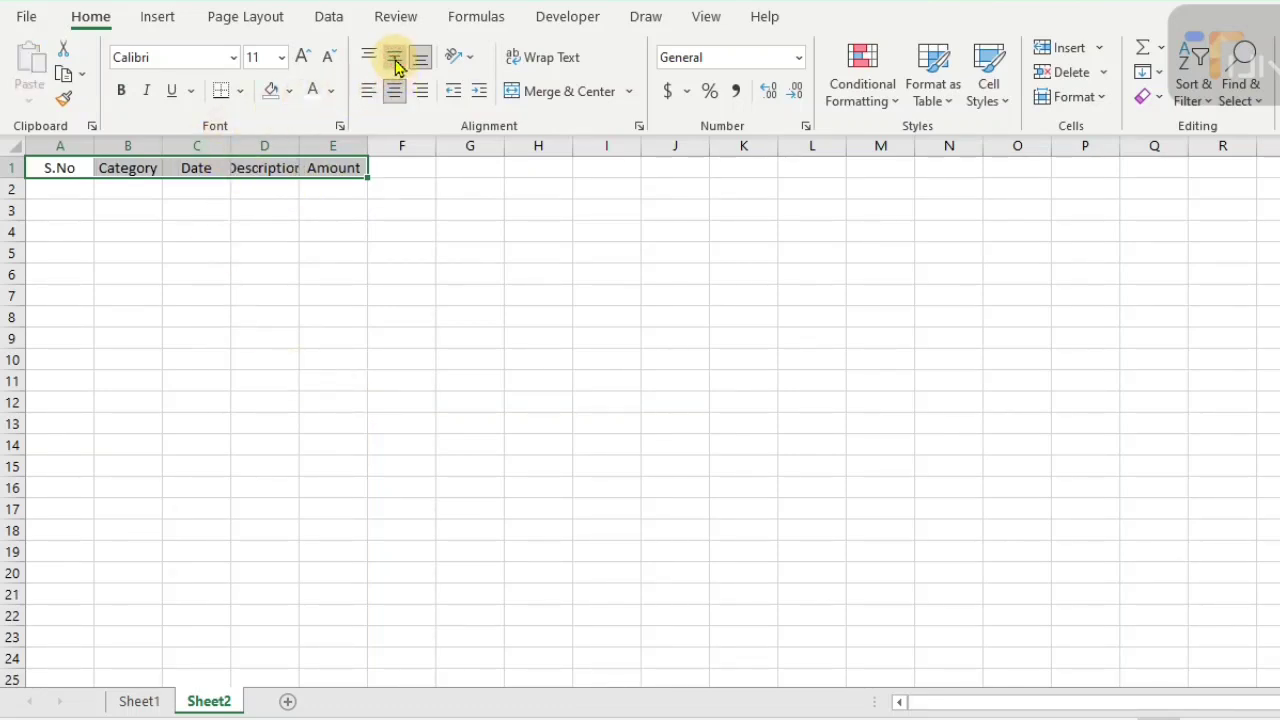
left_click(304, 57)
left_click(304, 57)
left_click(304, 57)
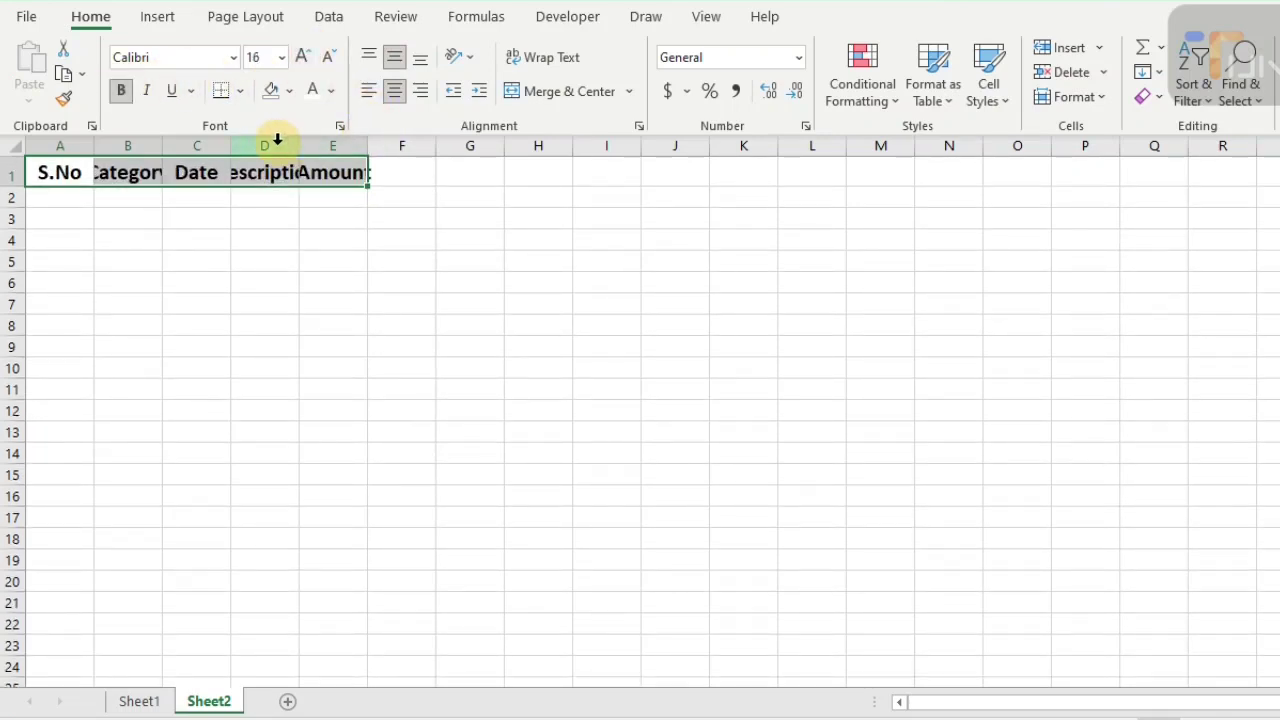
- Widen columns B to E so the Category, Date, Description and Amount headers fit in full
left_click_drag(296, 146, 508, 146)
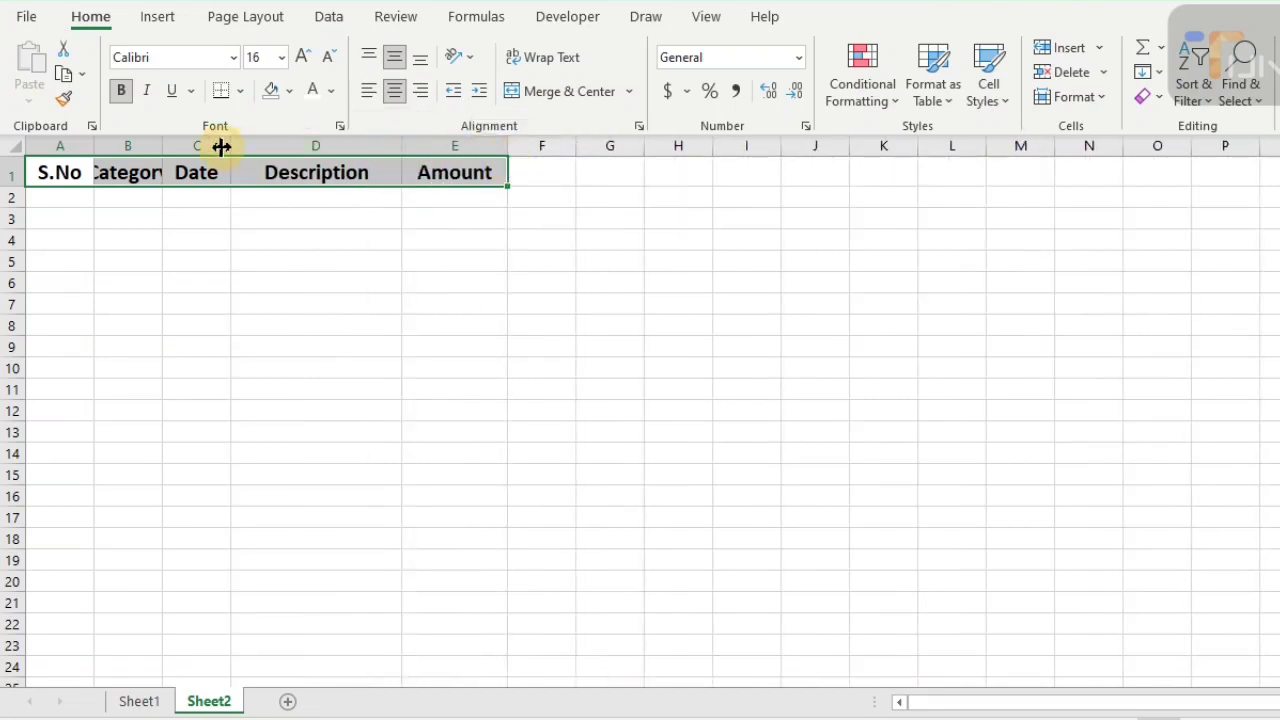
left_click_drag(230, 146, 289, 147)
left_click_drag(163, 146, 206, 146)
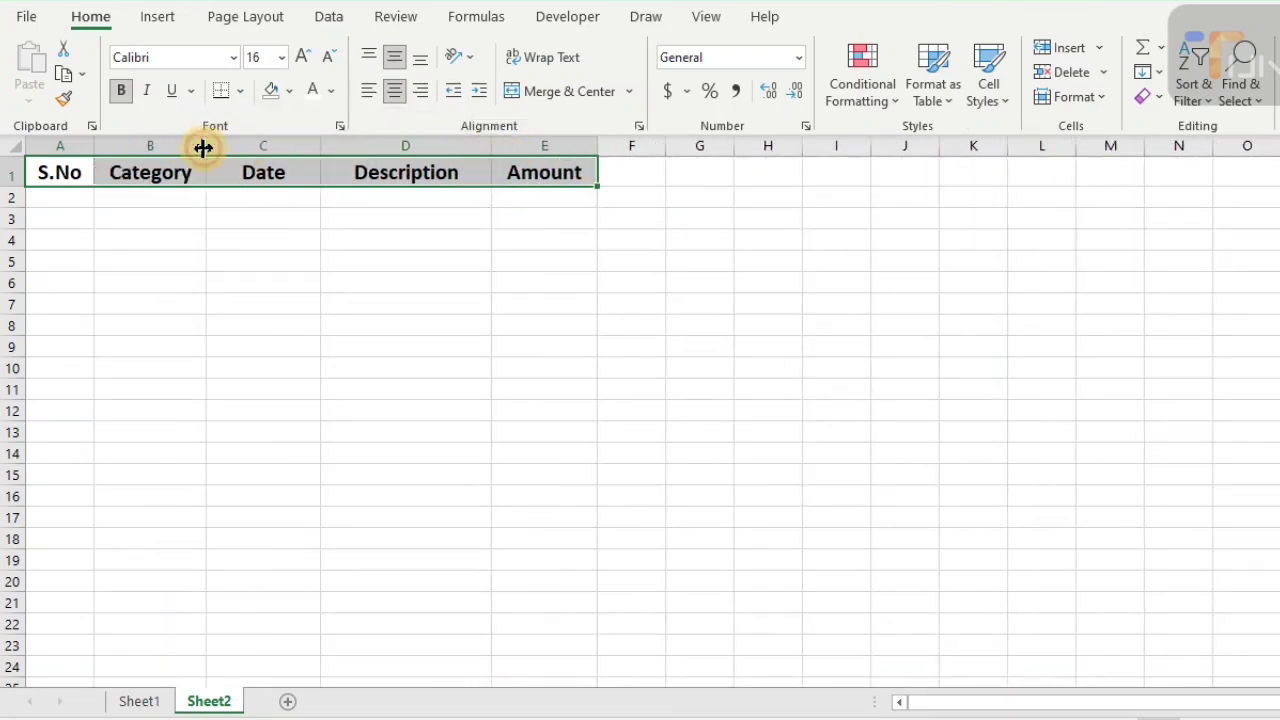
left_click_drag(320, 147, 328, 148)
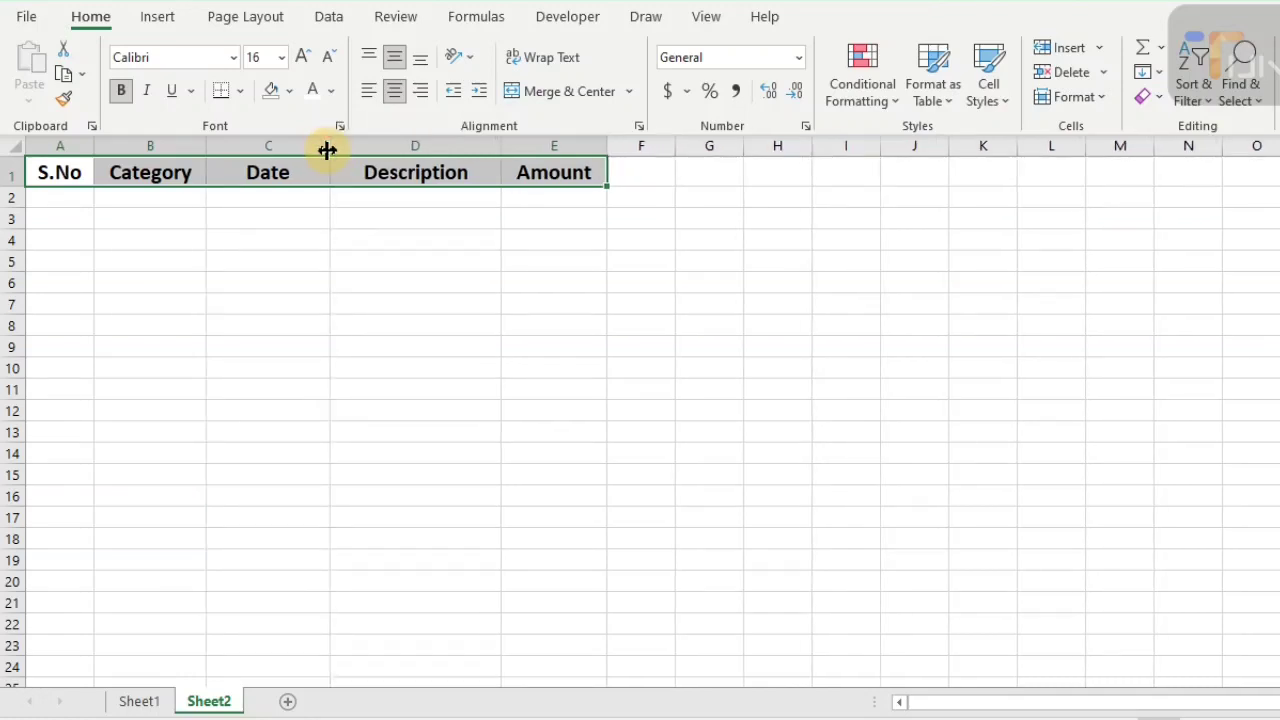
- Apply all borders and a gold fill to the header cells A1:E1
left_click(240, 90)
left_click(258, 301)
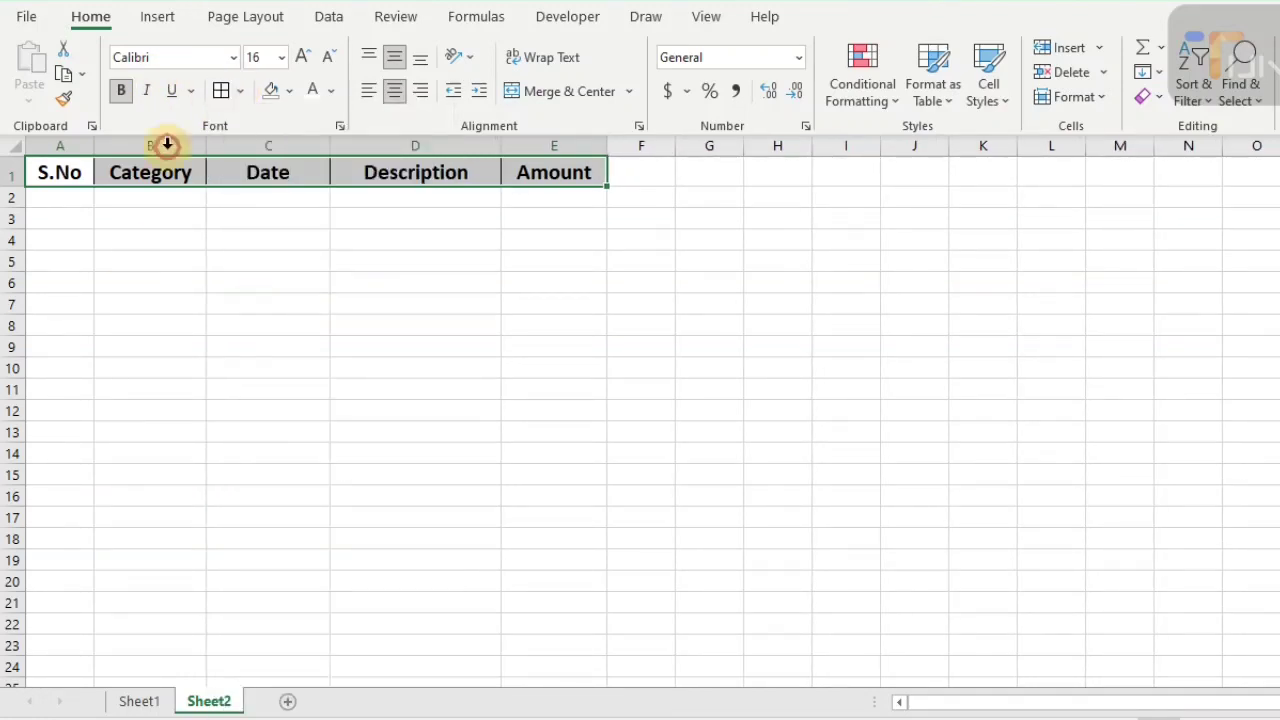
left_click(289, 90)
left_click(306, 290)
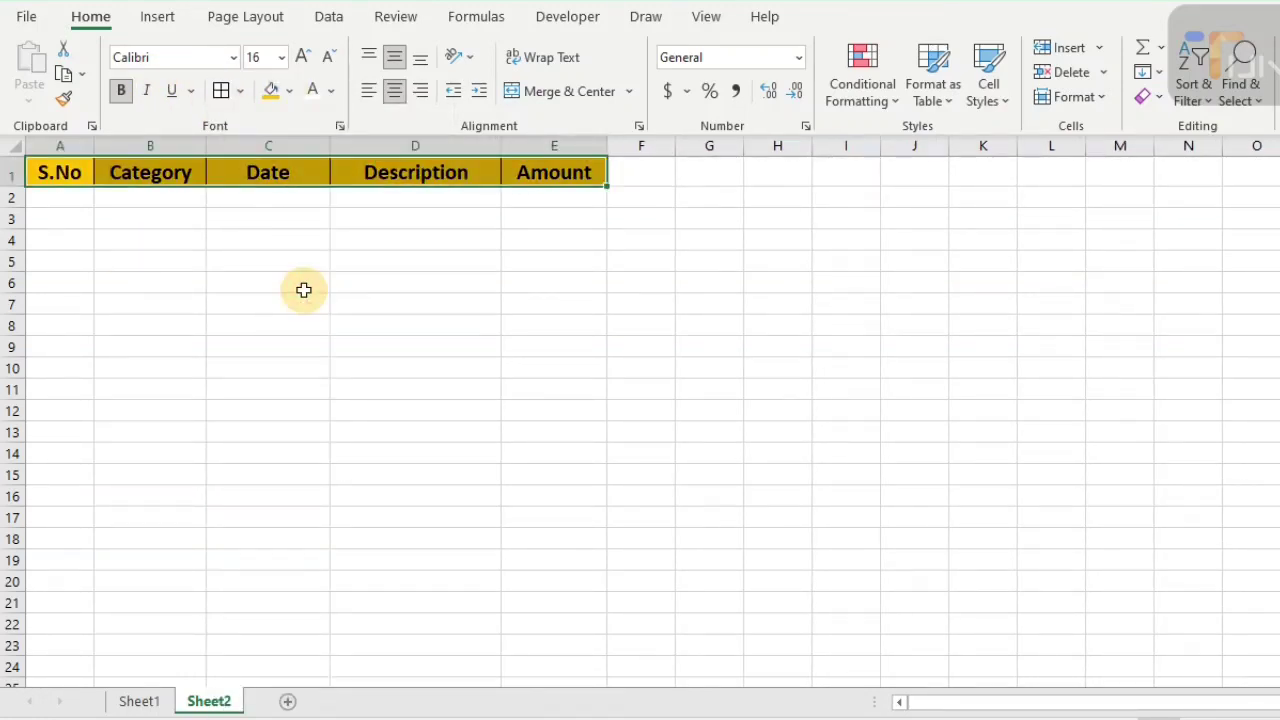
- Copy the formatted header row A1:E1 into cell A1 of another new sheet
key("ctrl+c")
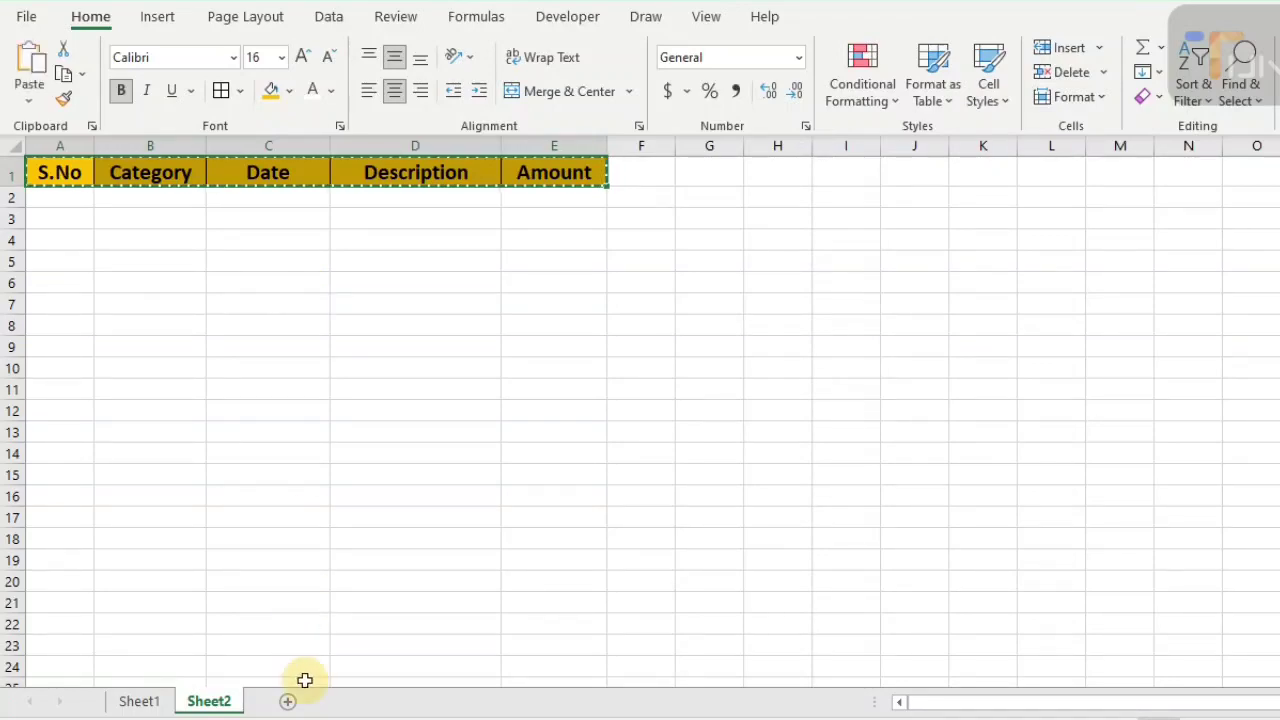
left_click(288, 703)
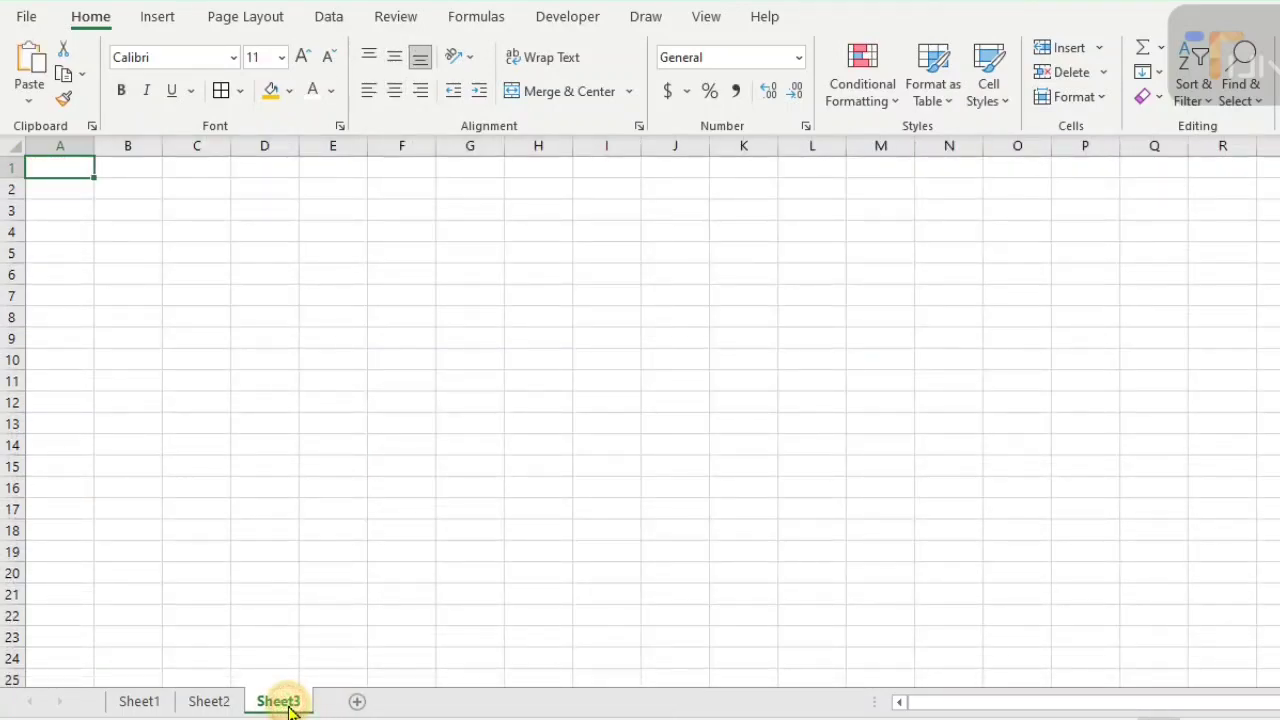
key("ctrl+v")
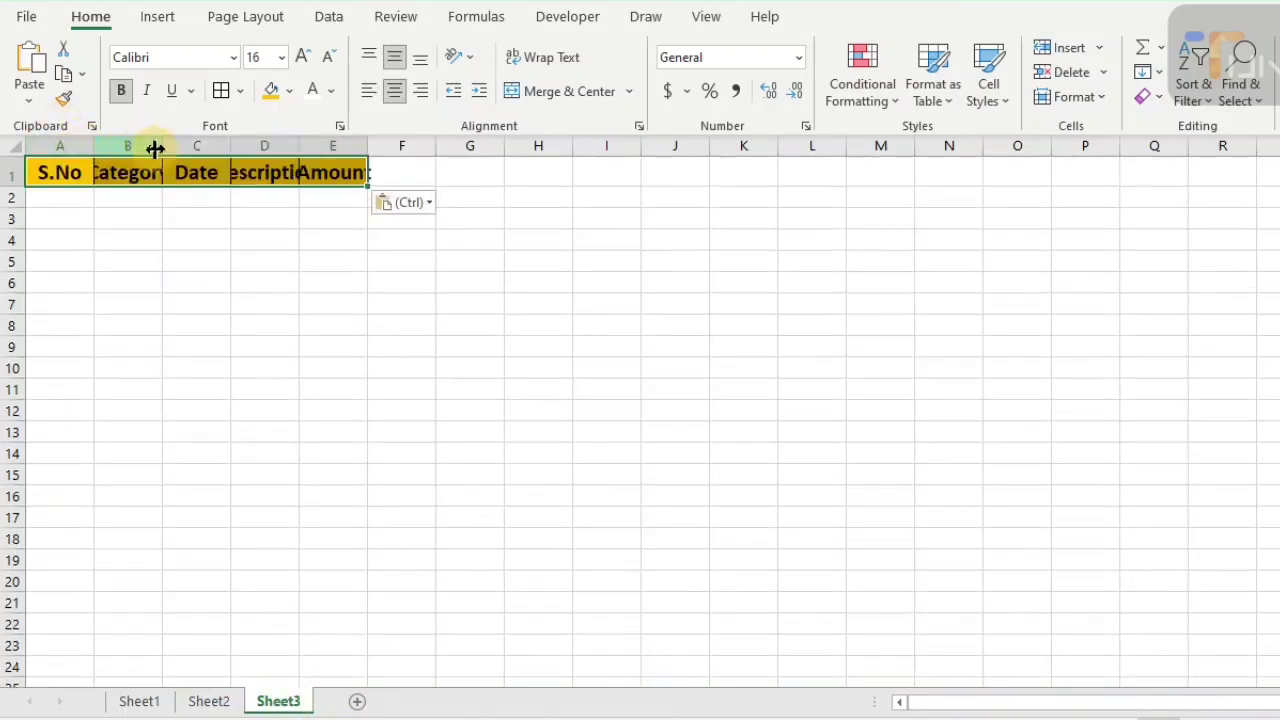
- Widen columns B to E on Sheet3 to fit the pasted headers, with Description the widest
left_click_drag(160, 149, 210, 163)
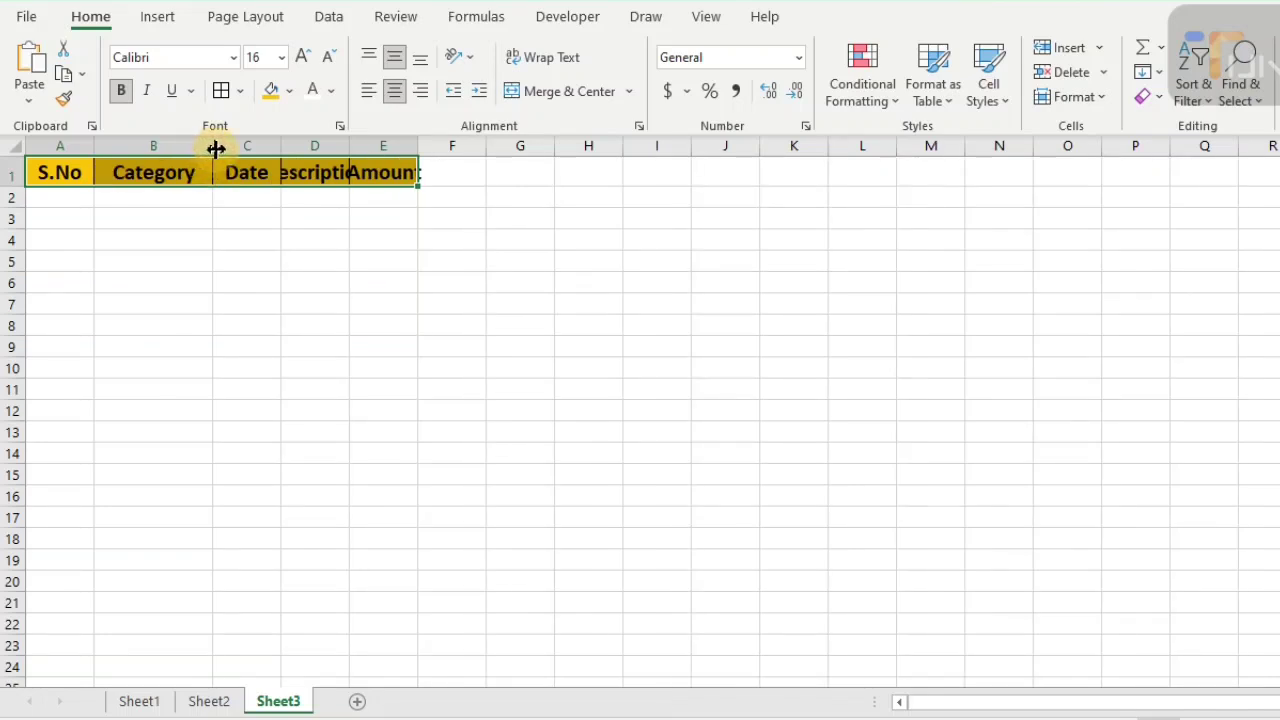
left_click_drag(280, 152, 339, 170)
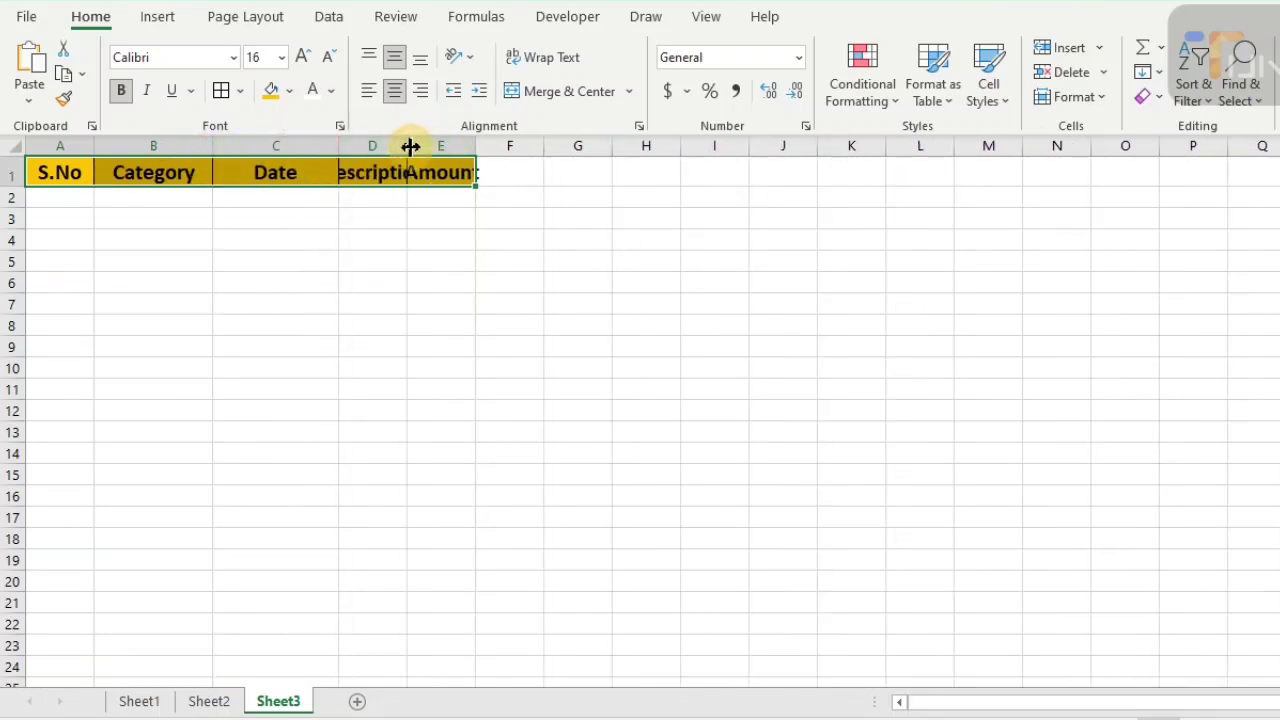
left_click_drag(407, 146, 538, 180)
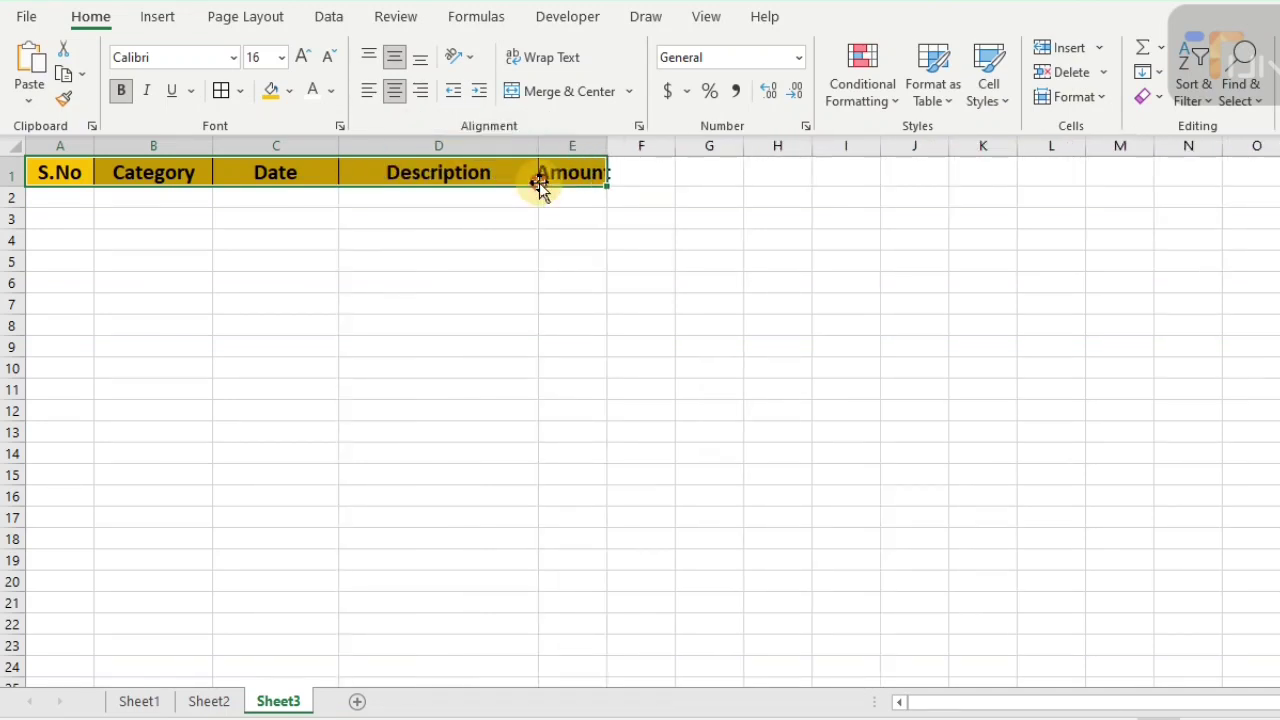
left_click_drag(605, 152, 629, 163)
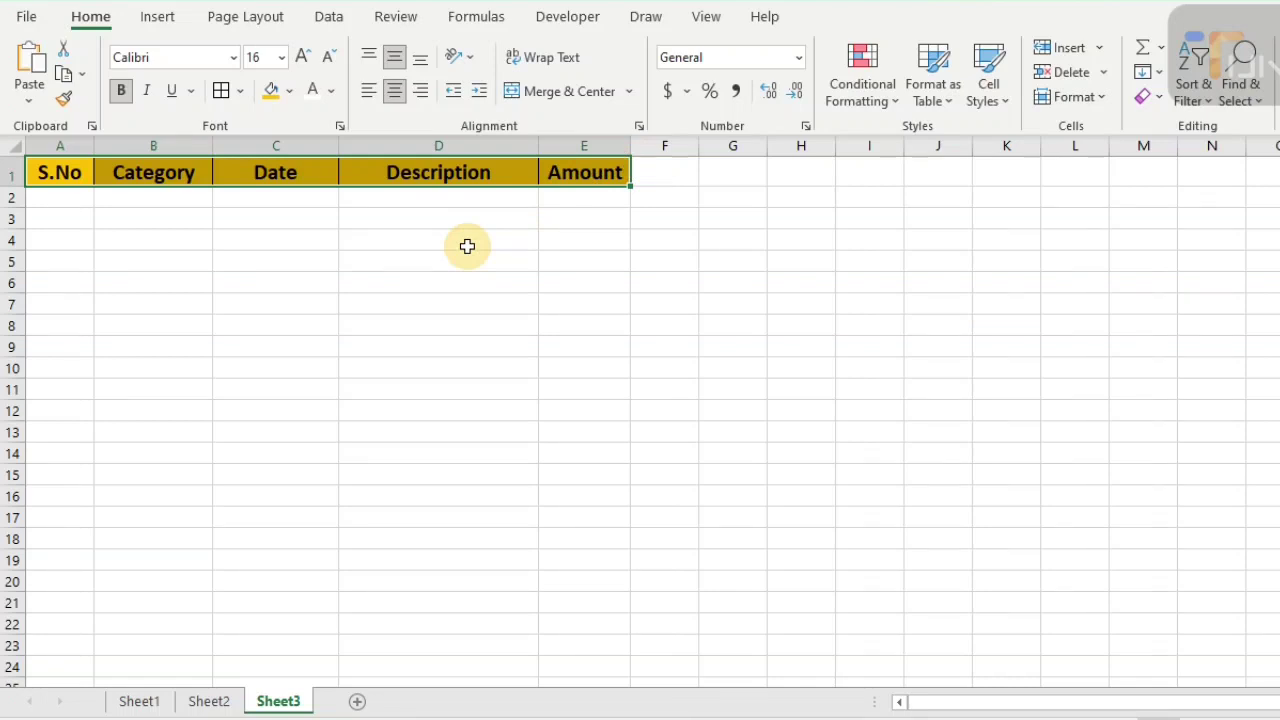
- Add a new sheet and enter the headers Income, Expense, Profit and Loss in cells A1 to D1
left_click(358, 702)
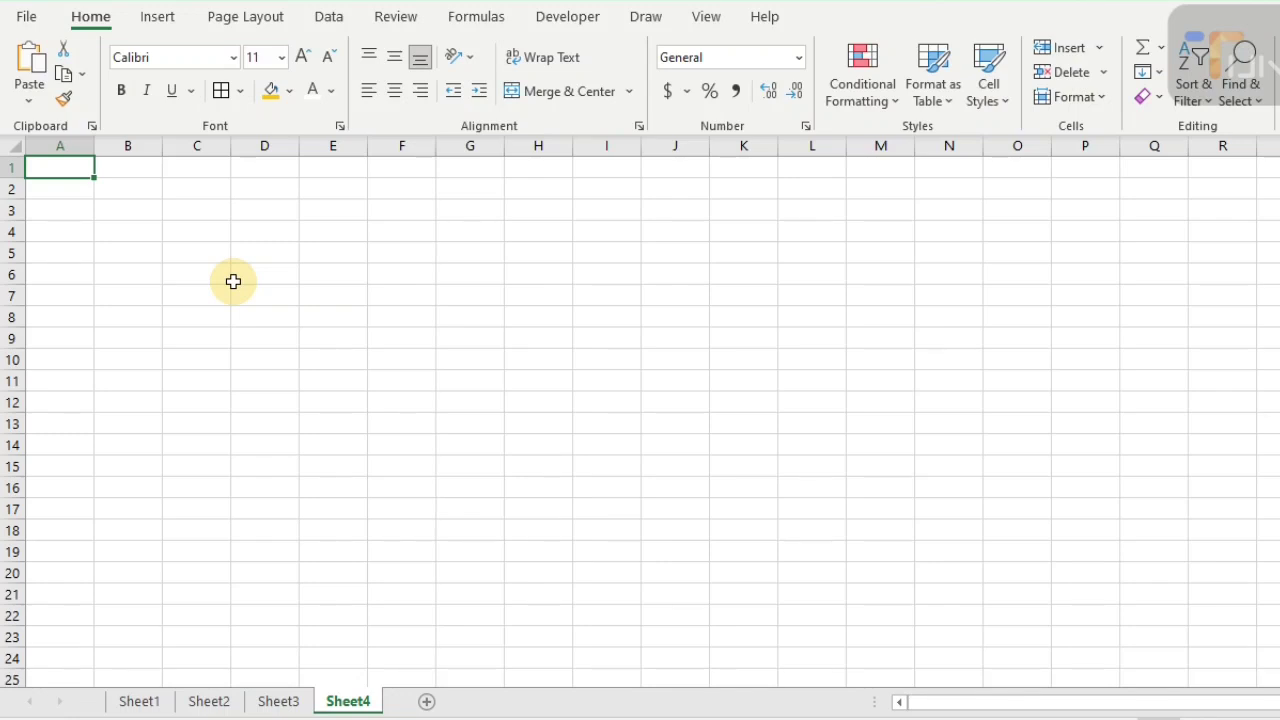
type("Income")
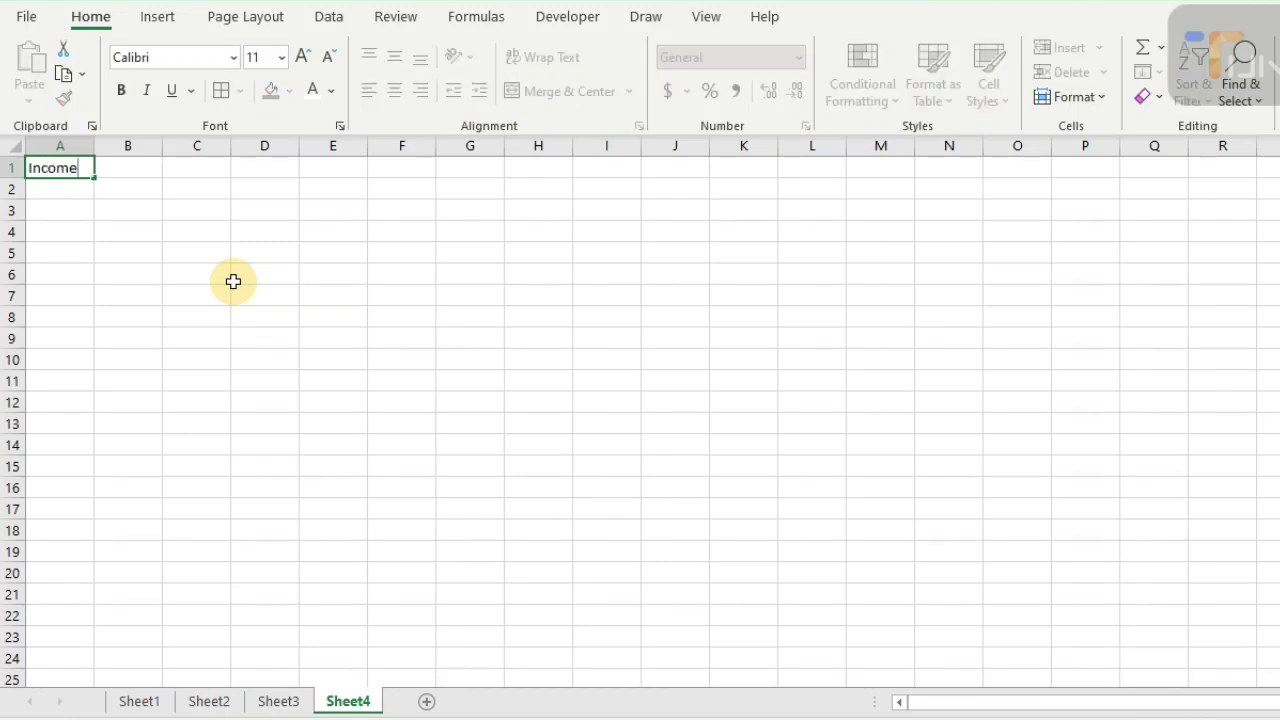
key("Tab")
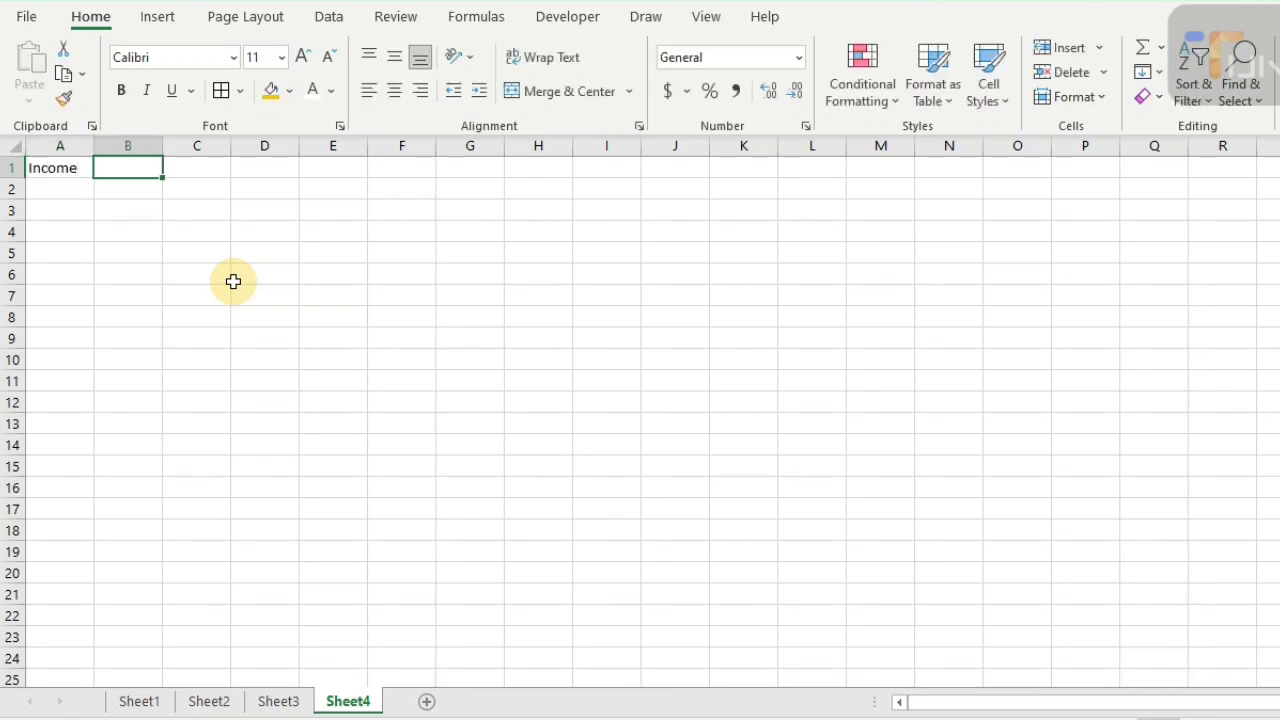
type("Expense")
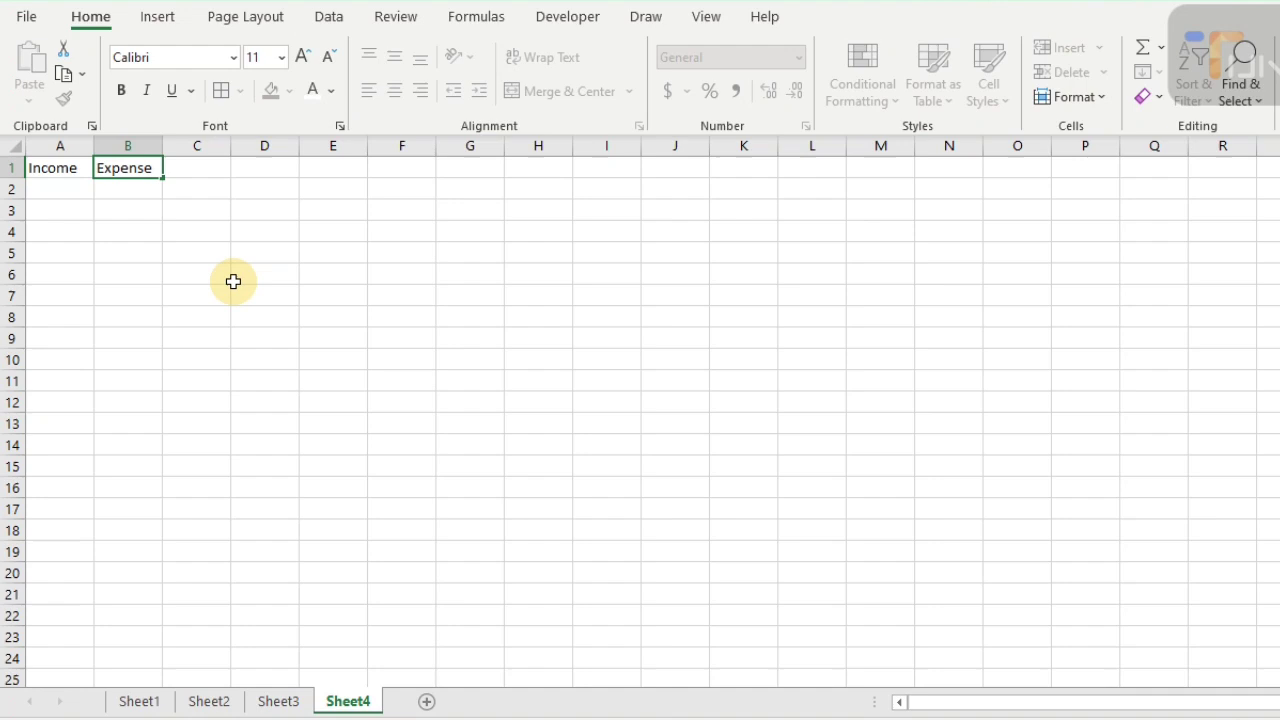
key("Tab")
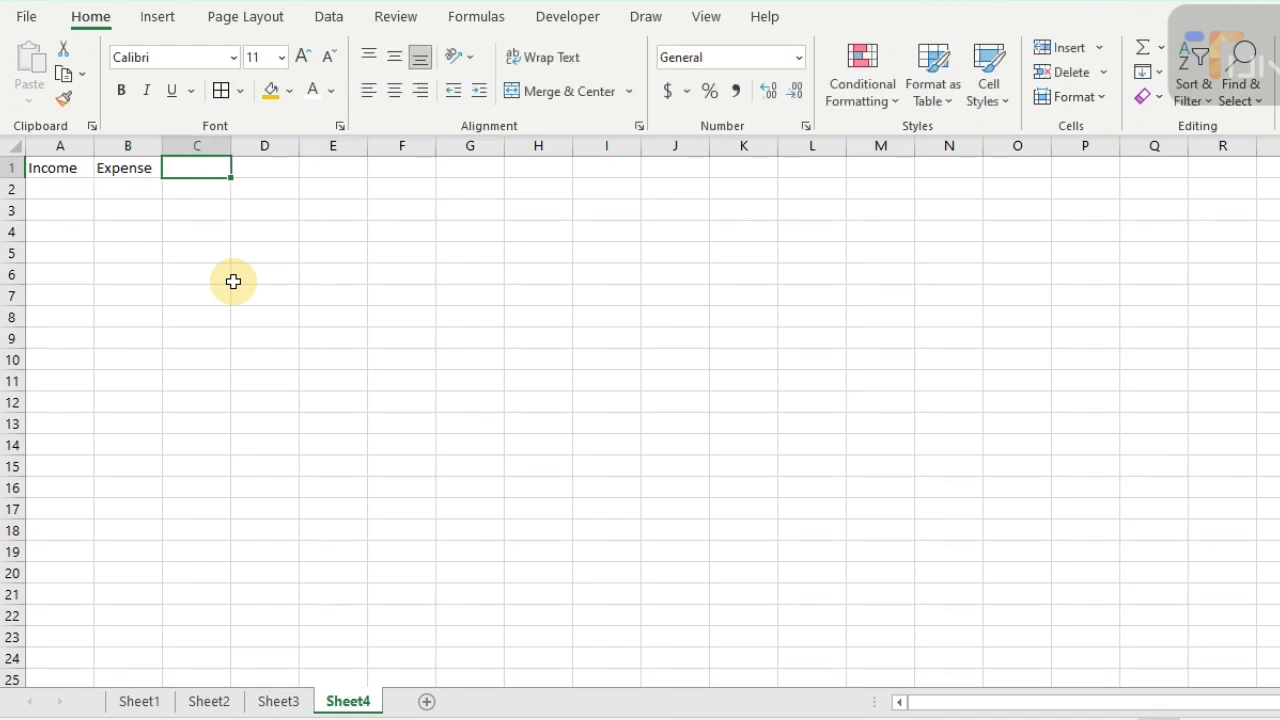
type("Profit")
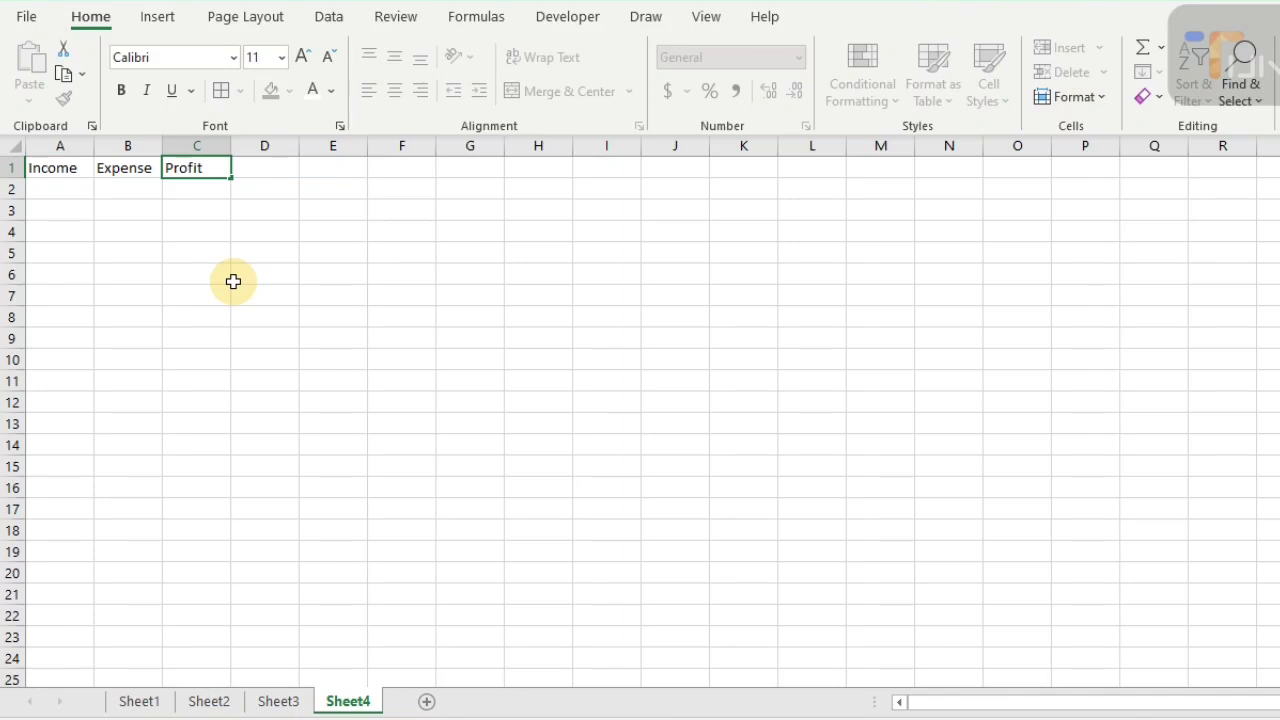
key("Tab")
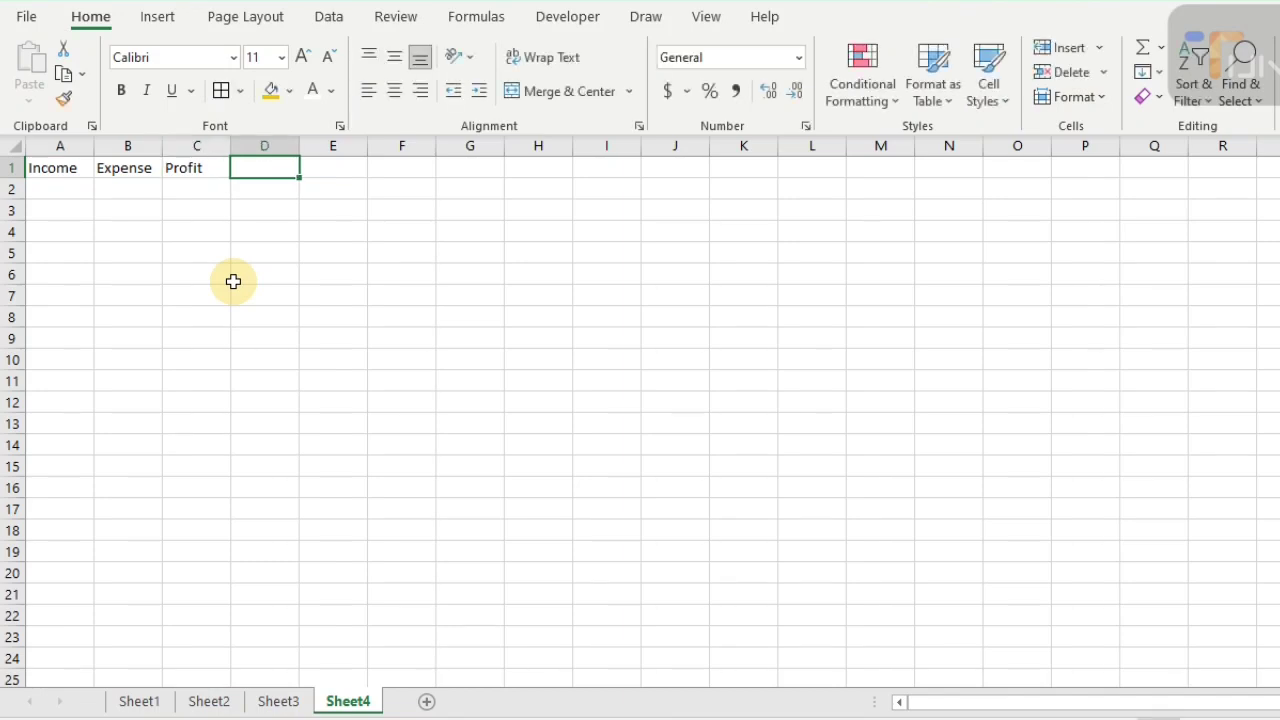
type("Loss")
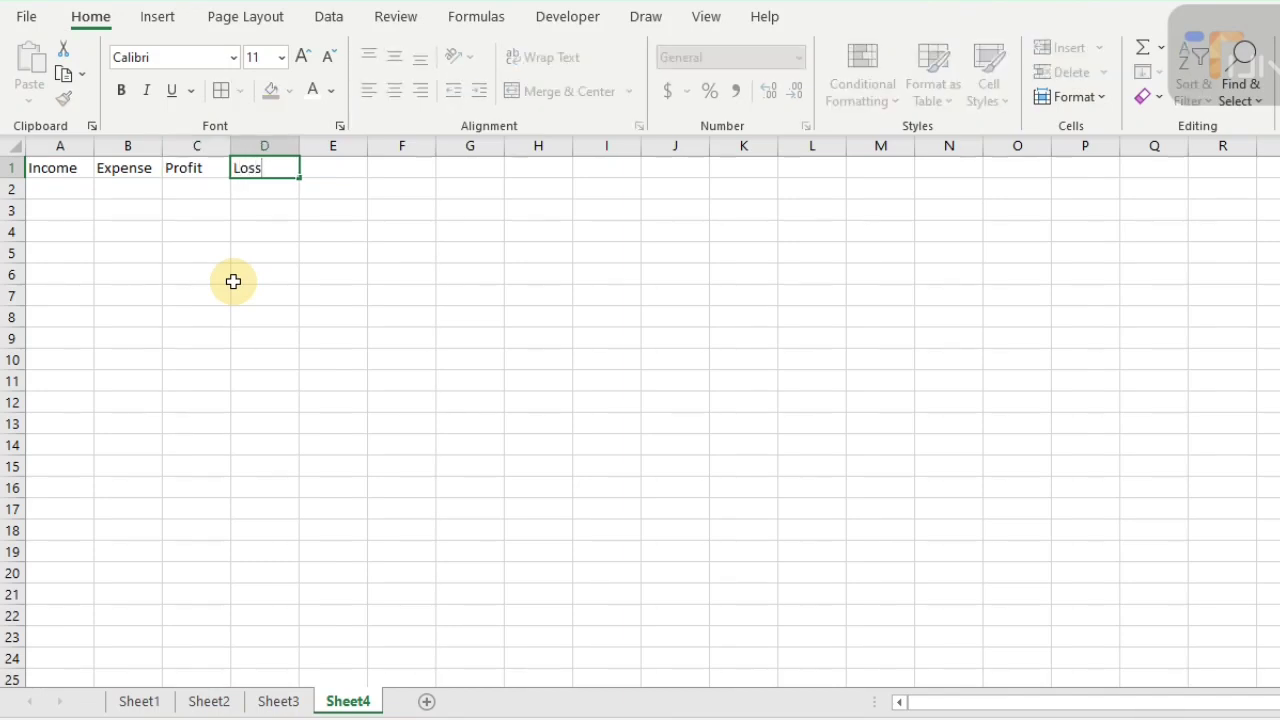
key("ctrl+Return")
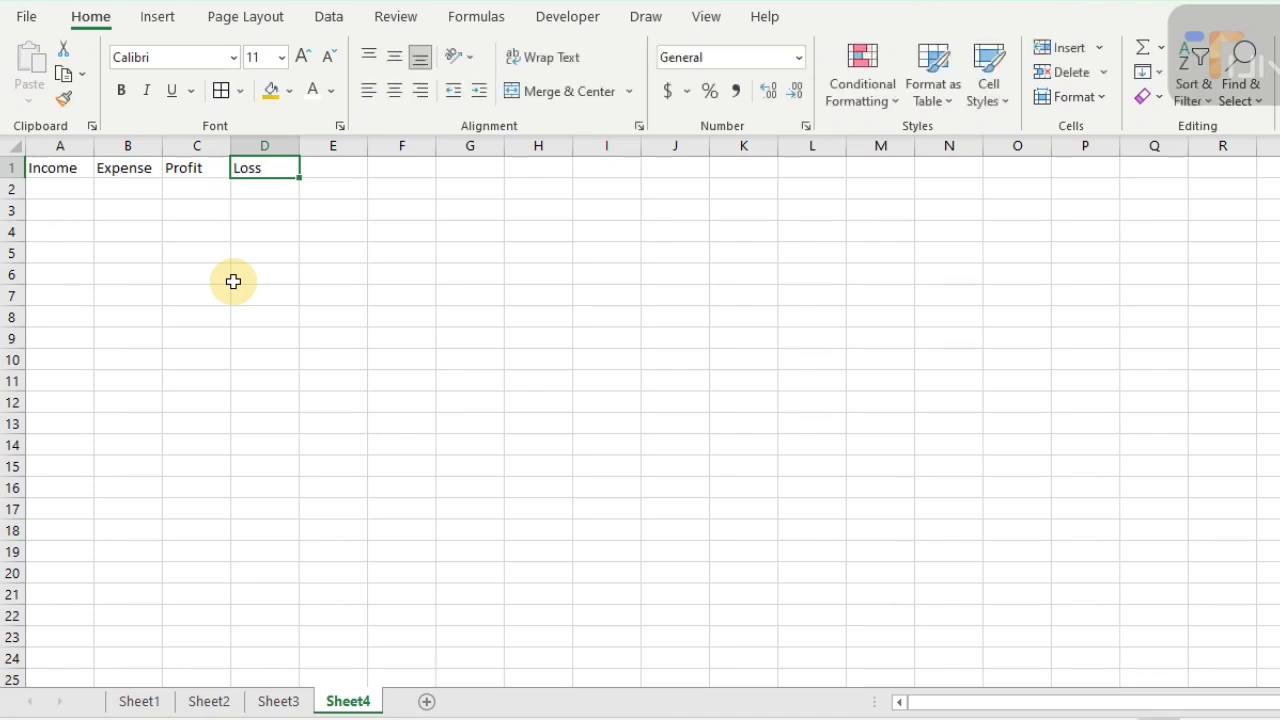
- Give the header cells A1:D1 a gold fill and bold 14 pt text
key("ctrl+shift+Left")
left_click(270, 92)
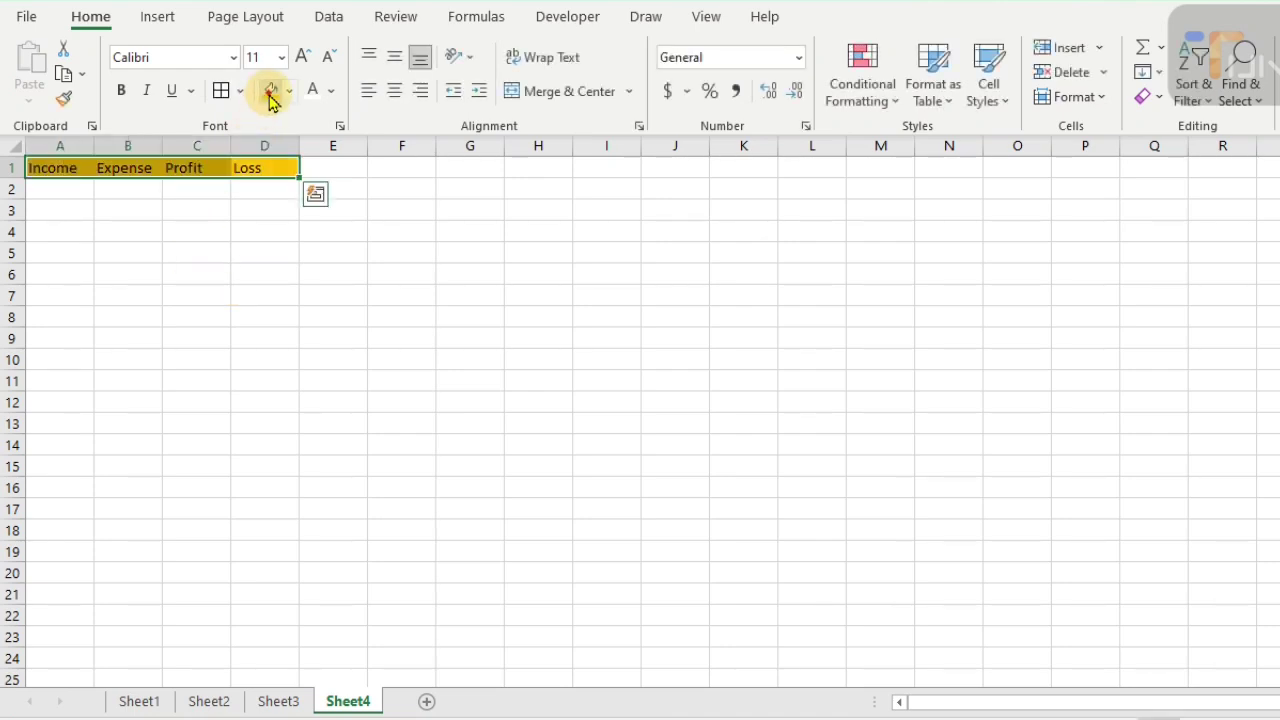
left_click(298, 58)
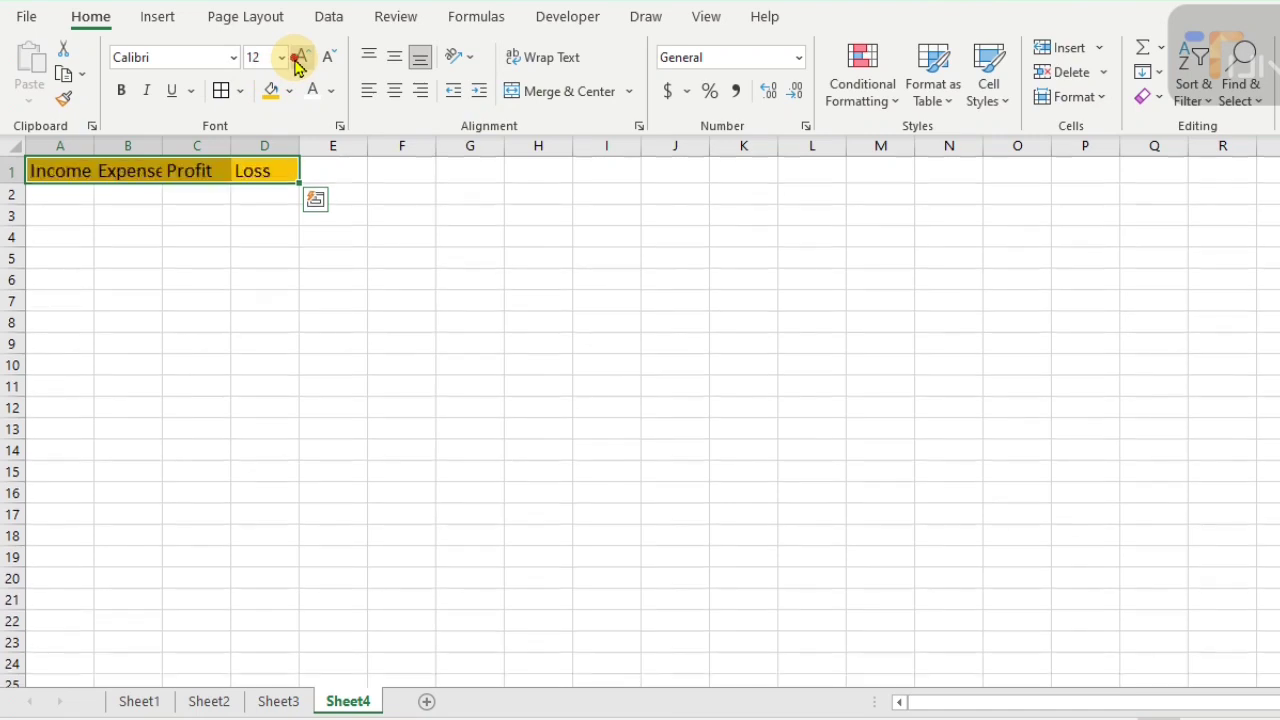
left_click(120, 91)
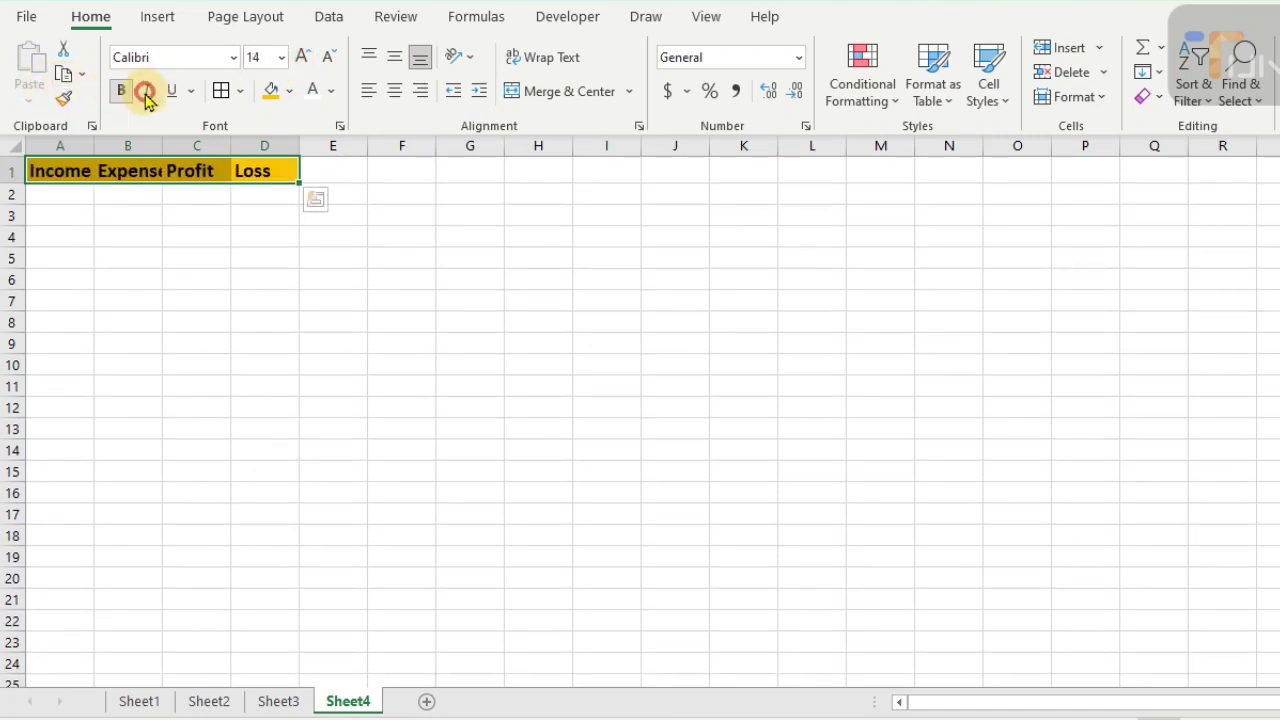
- Center the bordered headers A1:D1 horizontally and vertically, and enlarge row 1 and columns A to D around them
left_click(395, 91)
left_click(395, 63)
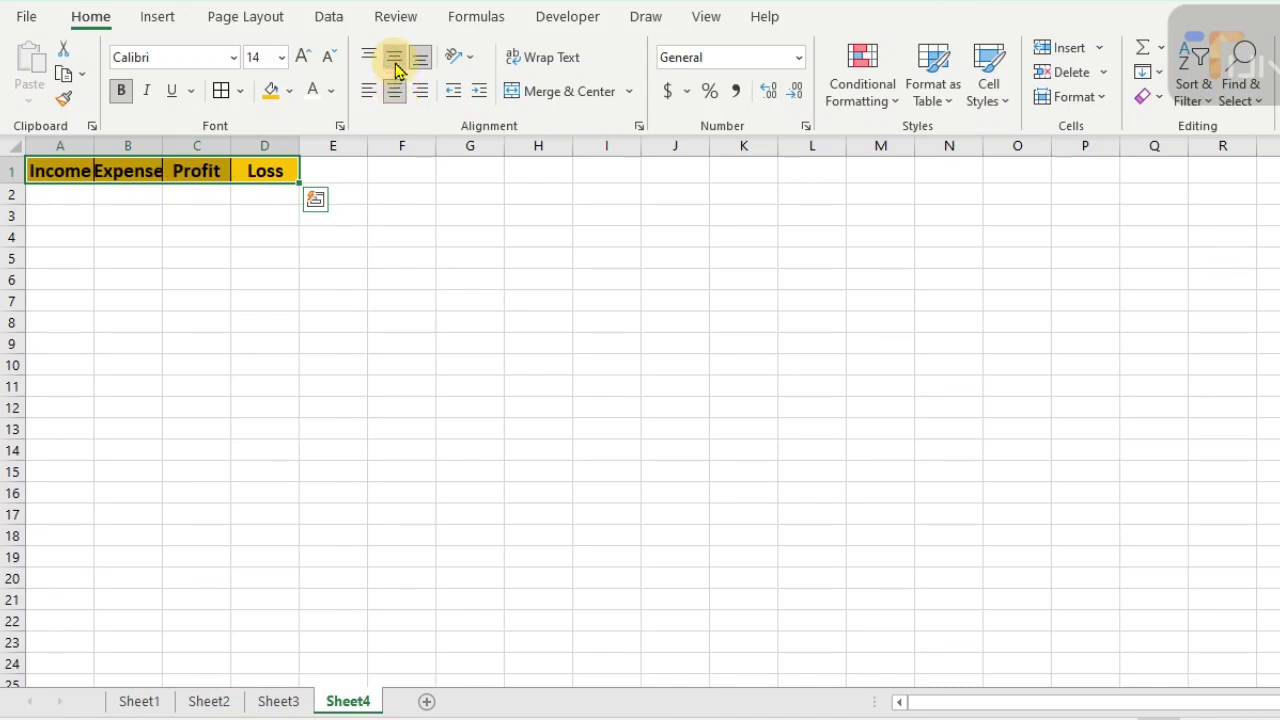
left_click_drag(15, 183, 20, 198)
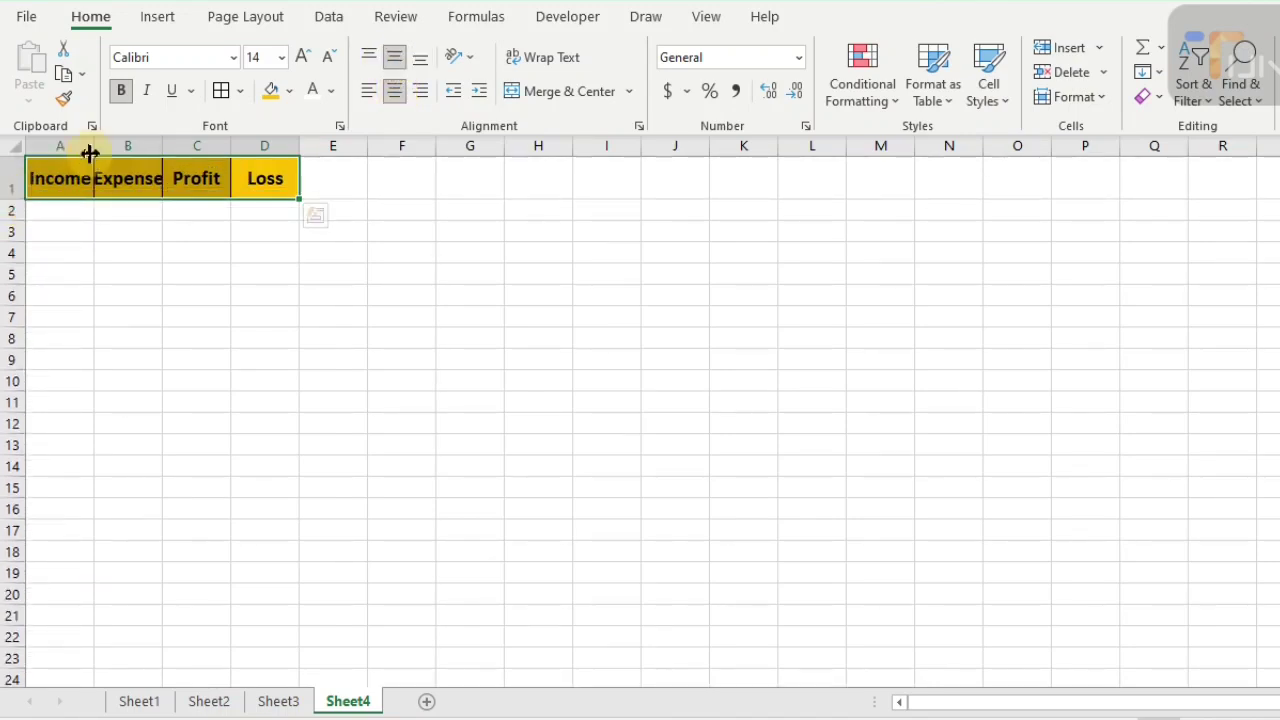
left_click_drag(92, 152, 530, 151)
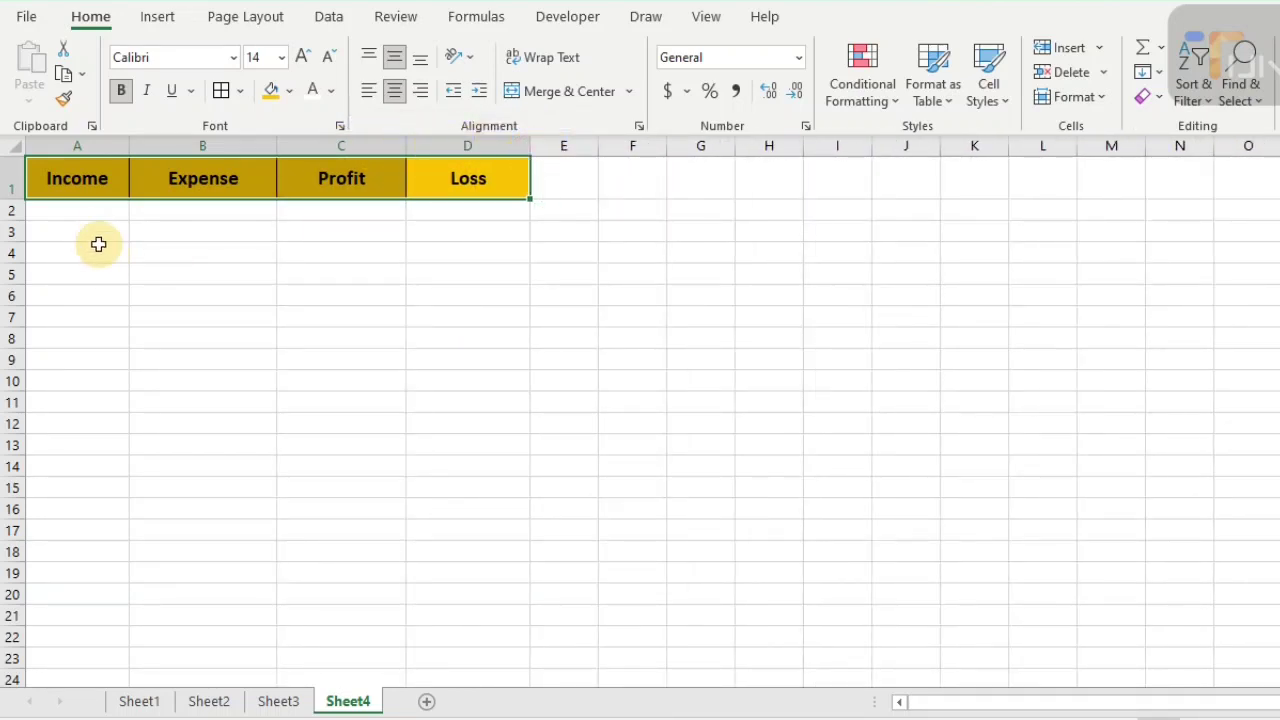
- Enter a SUM formula in A2 under Income that totals the whole Amount column E of Sheet2
left_click(98, 212)
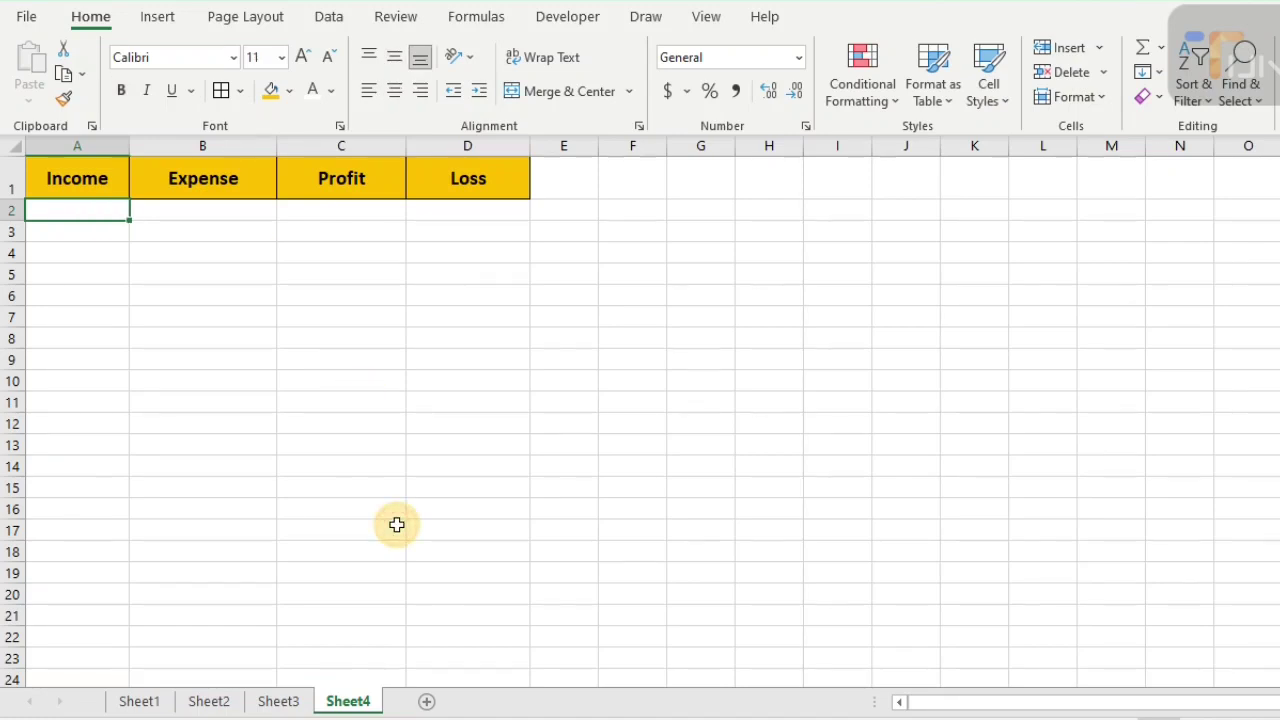
type("=")
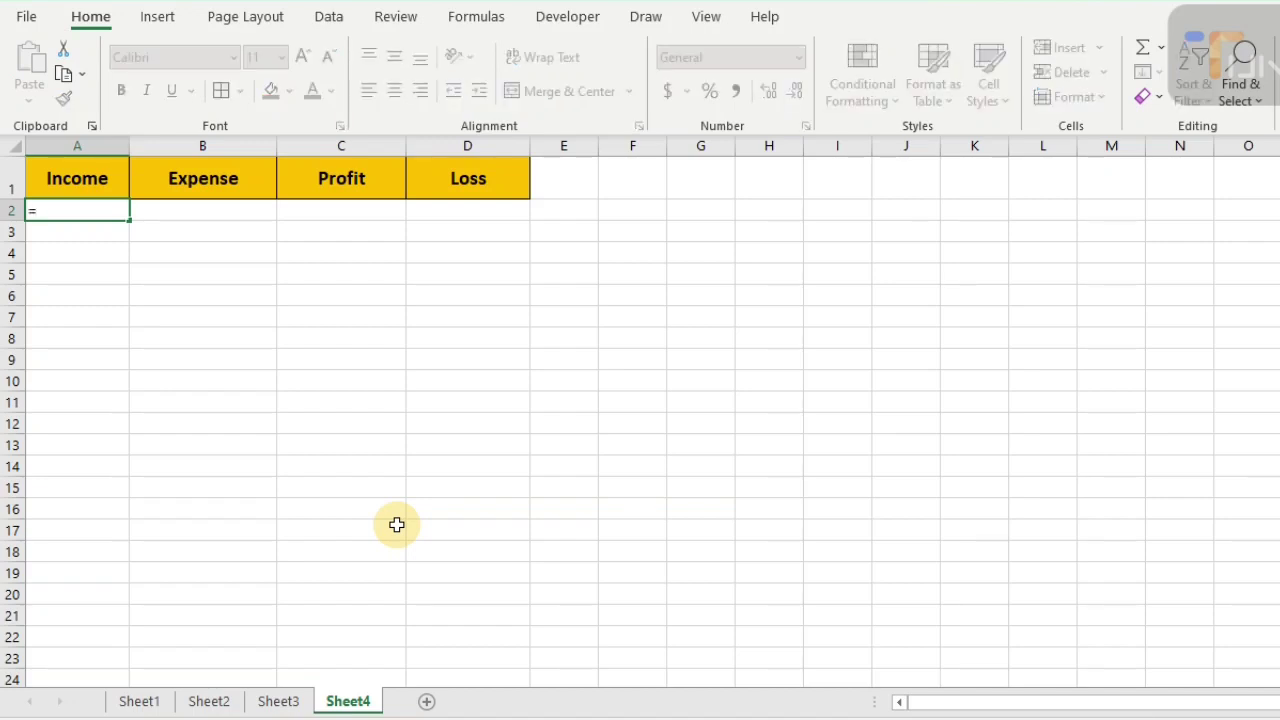
type("sum")
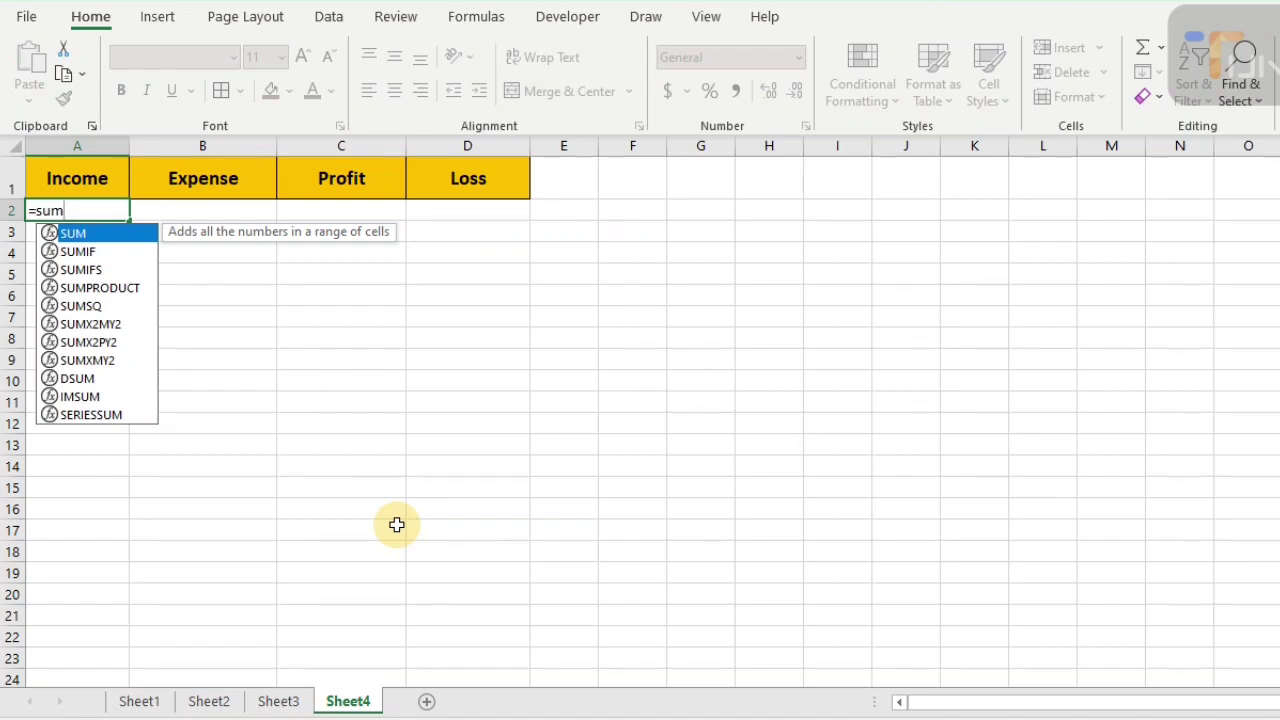
type("(")
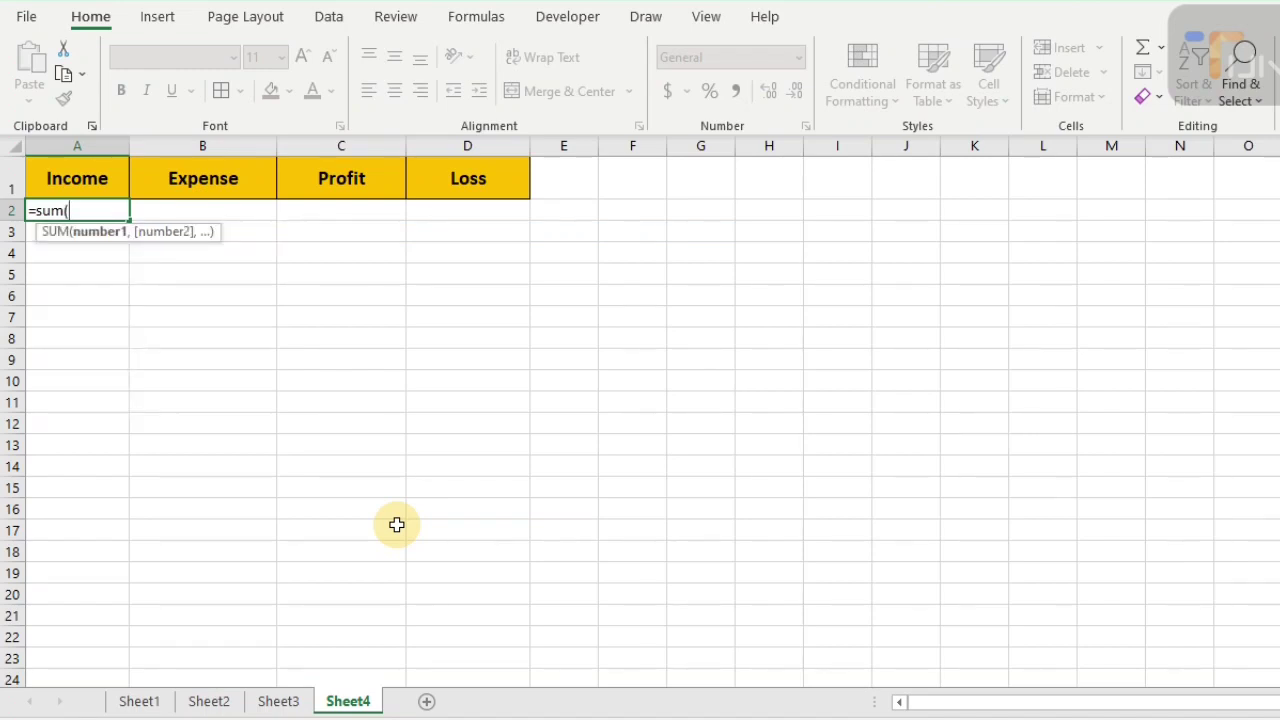
left_click(205, 702)
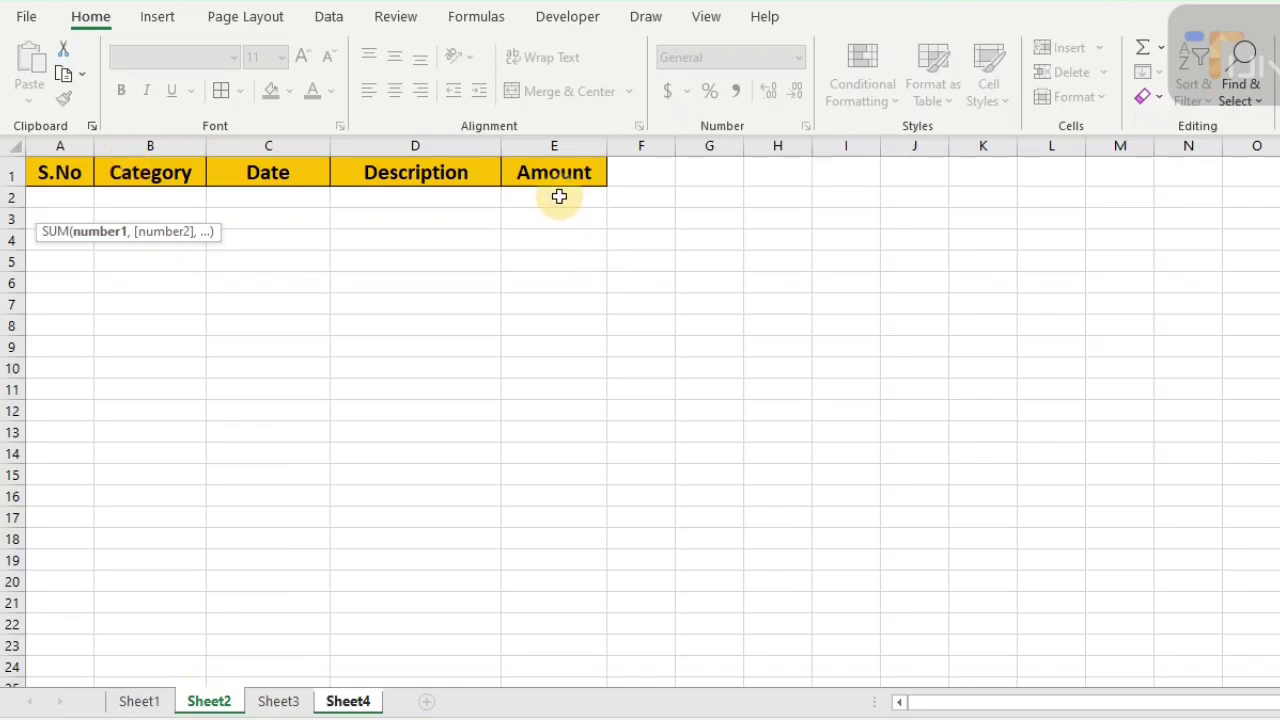
left_click(557, 147)
key("Return")
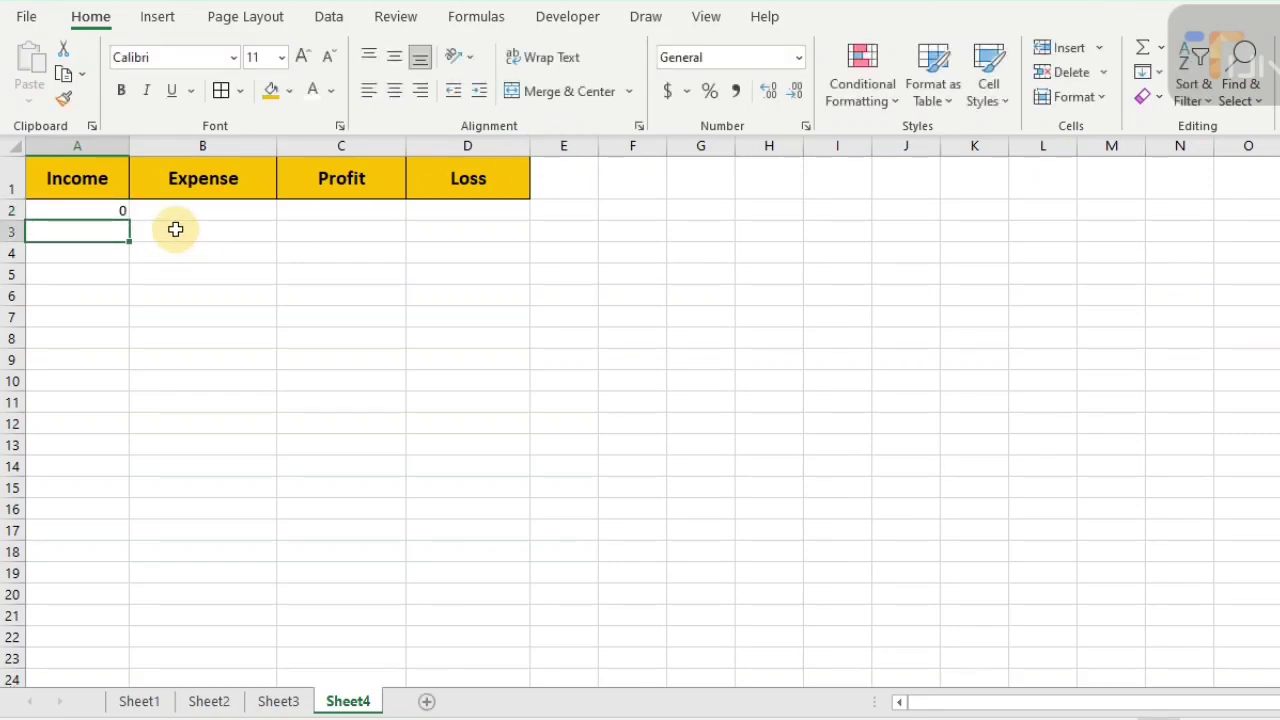
- Format the summary cells A2:D2 as bold, 16 pt and horizontally centered
left_click(110, 210)
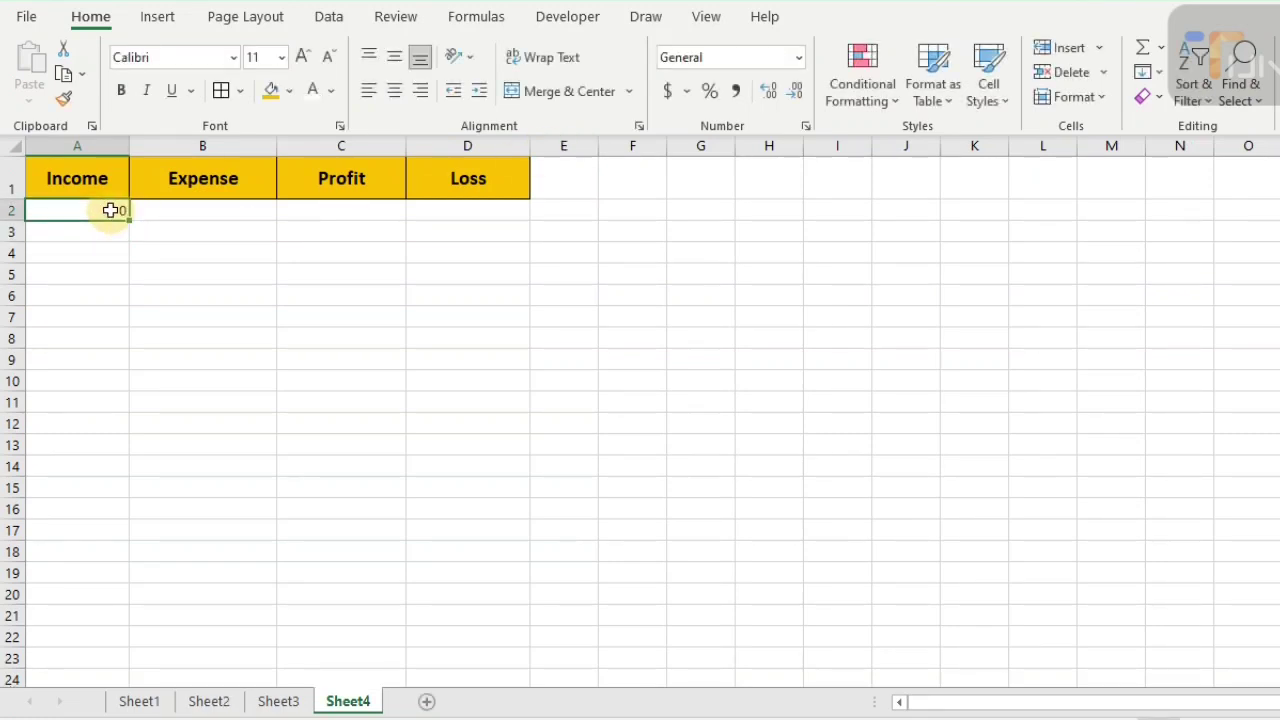
left_click_drag(110, 210, 477, 206)
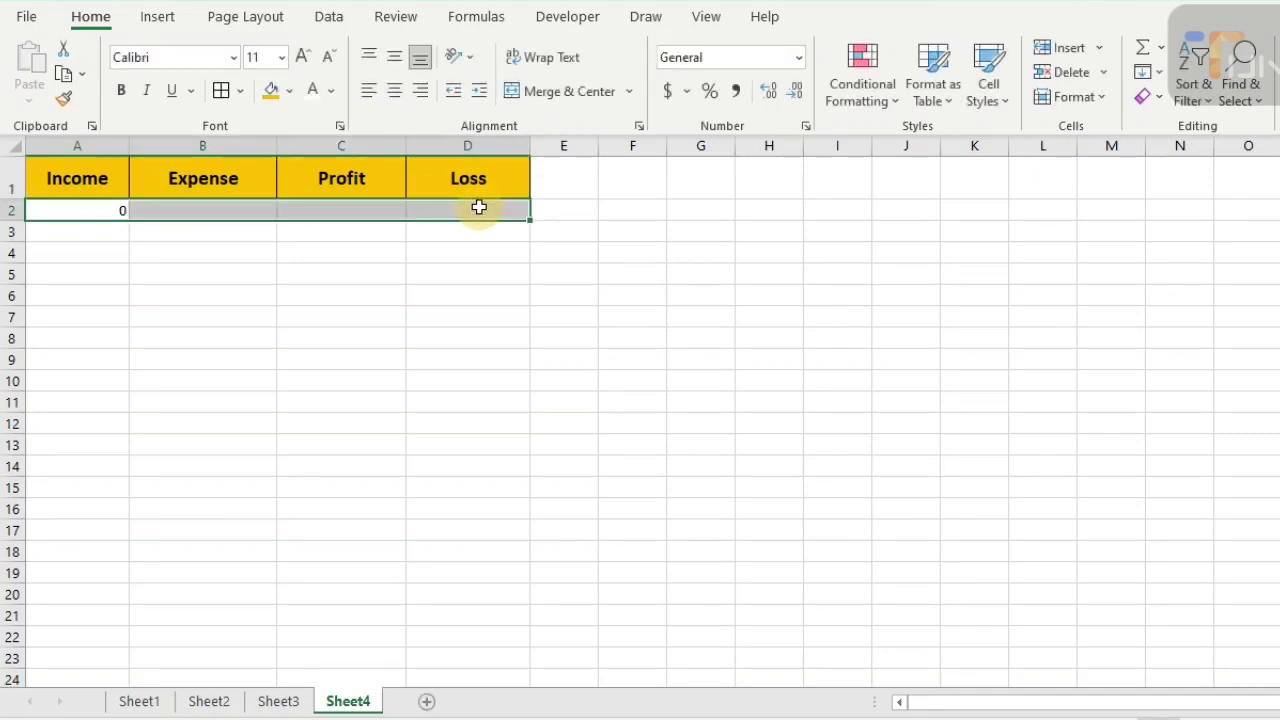
left_click(302, 58)
left_click(302, 58)
left_click(302, 58)
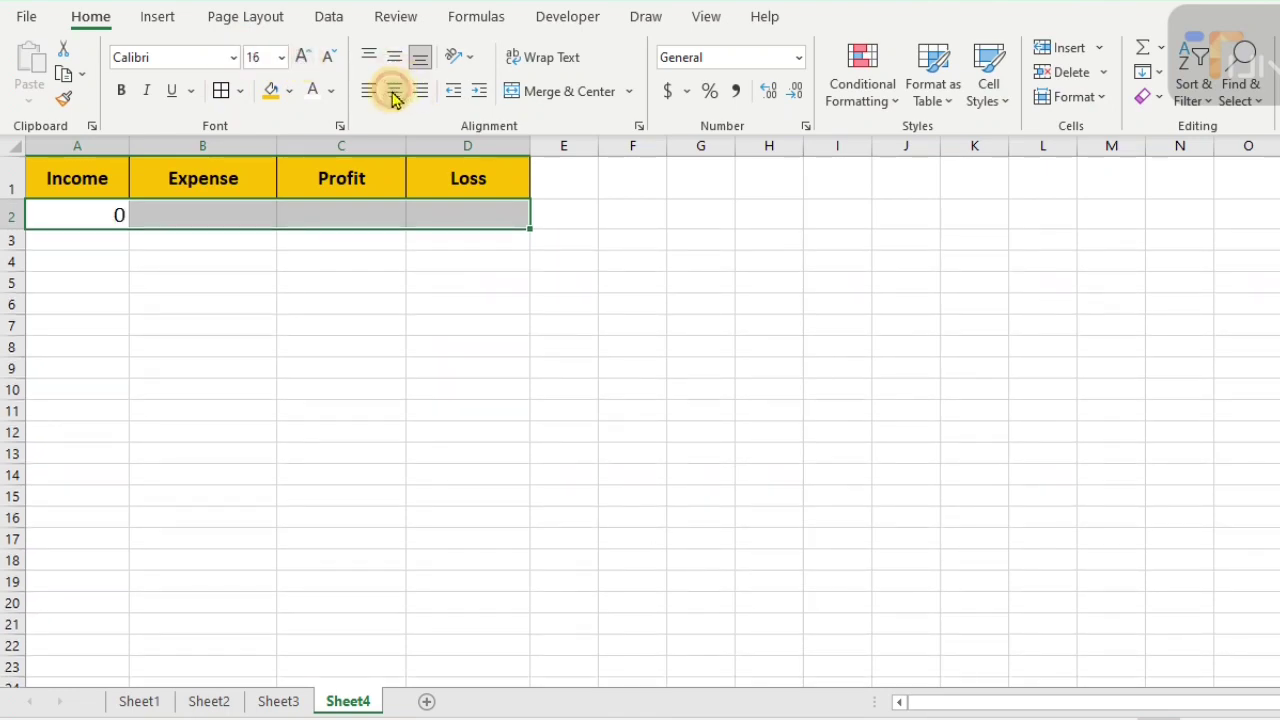
left_click(394, 91)
left_click(120, 91)
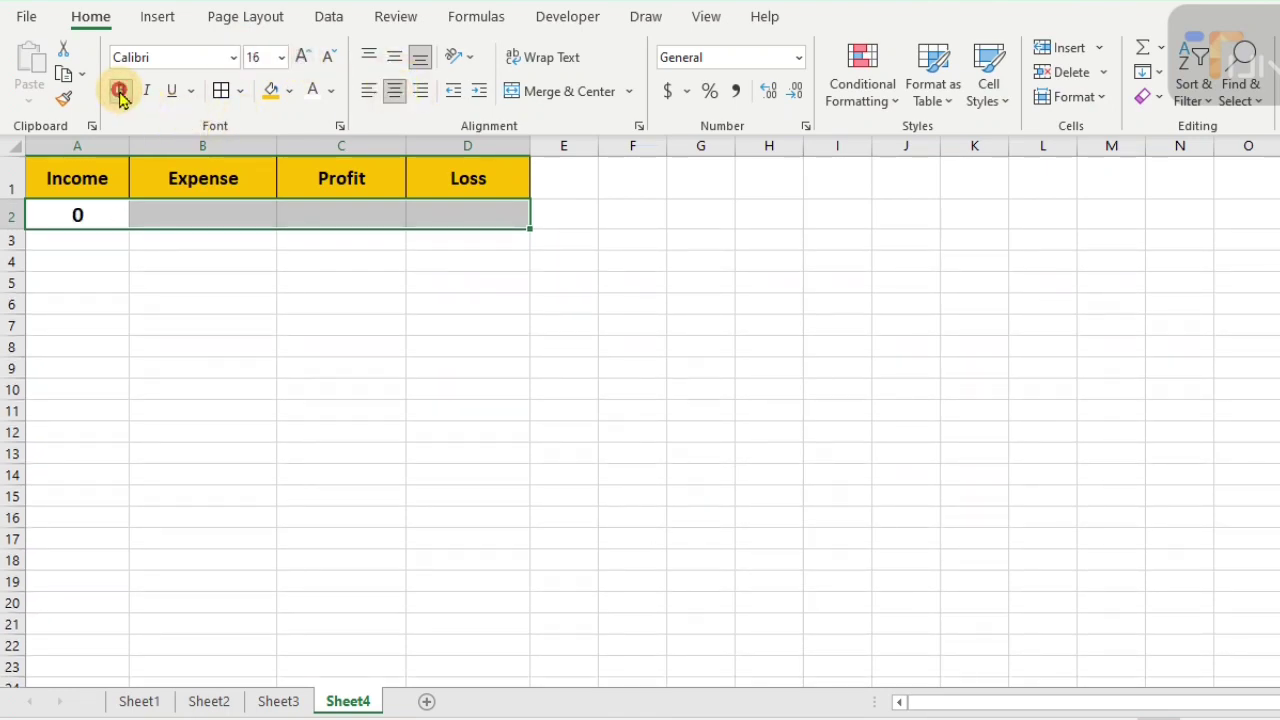
- Enter a SUM formula in B2 under Expense that totals the whole Amount column E of Sheet3
left_click(232, 214)
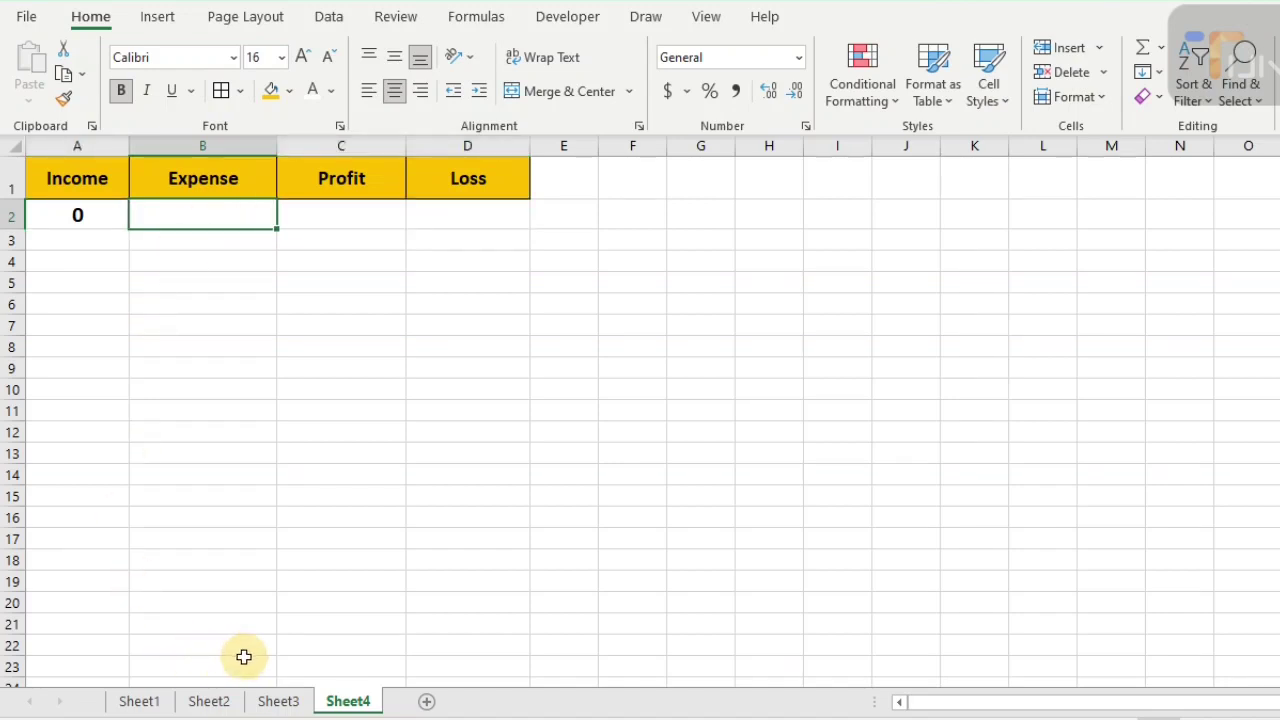
type("=sum")
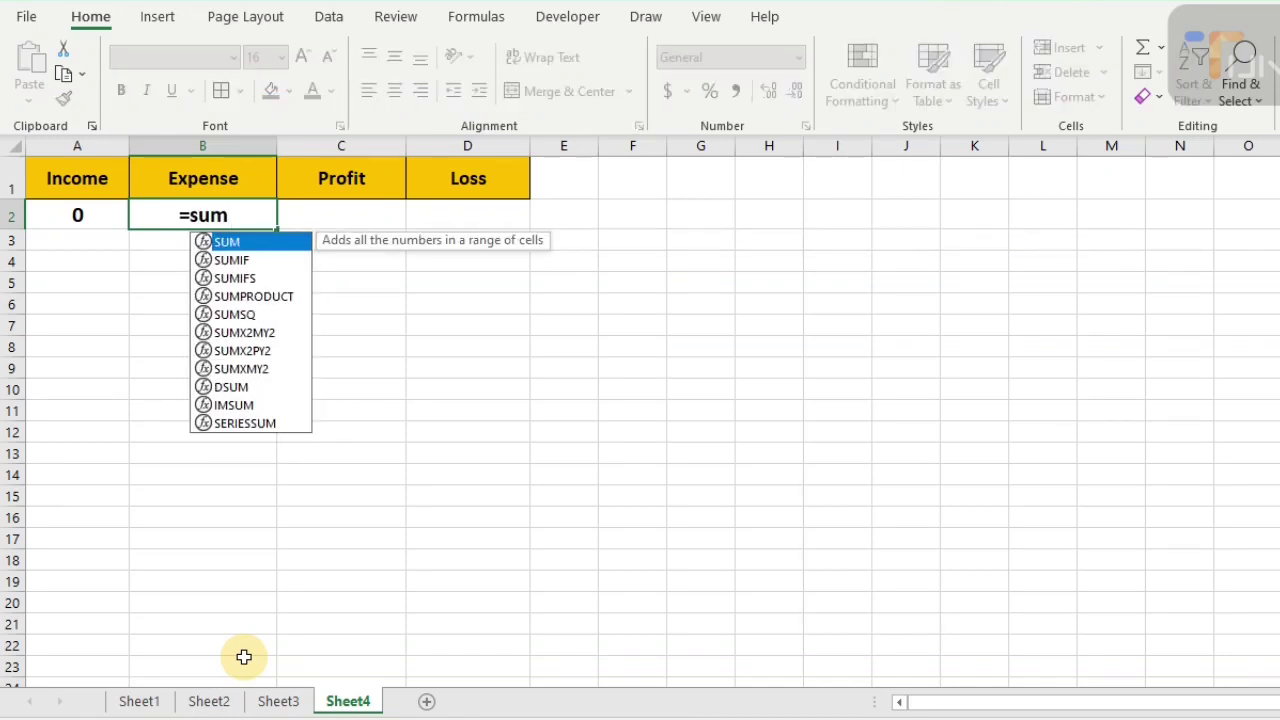
type("(")
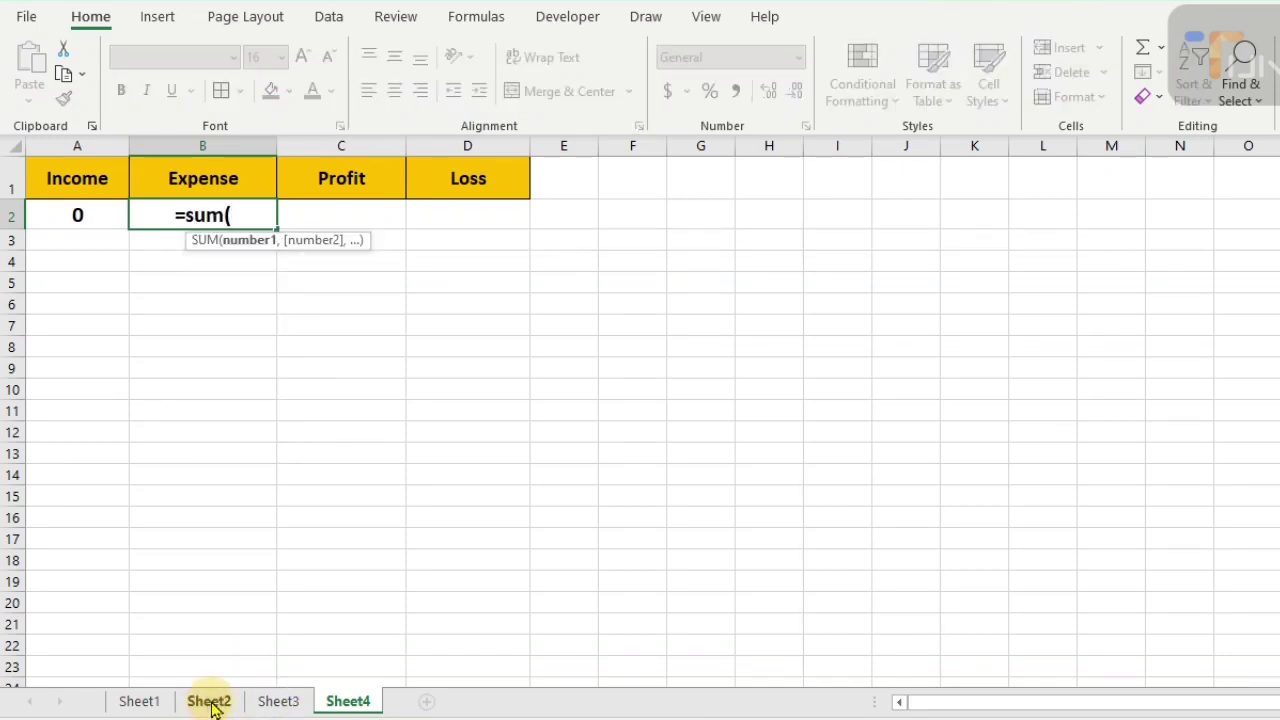
left_click(270, 702)
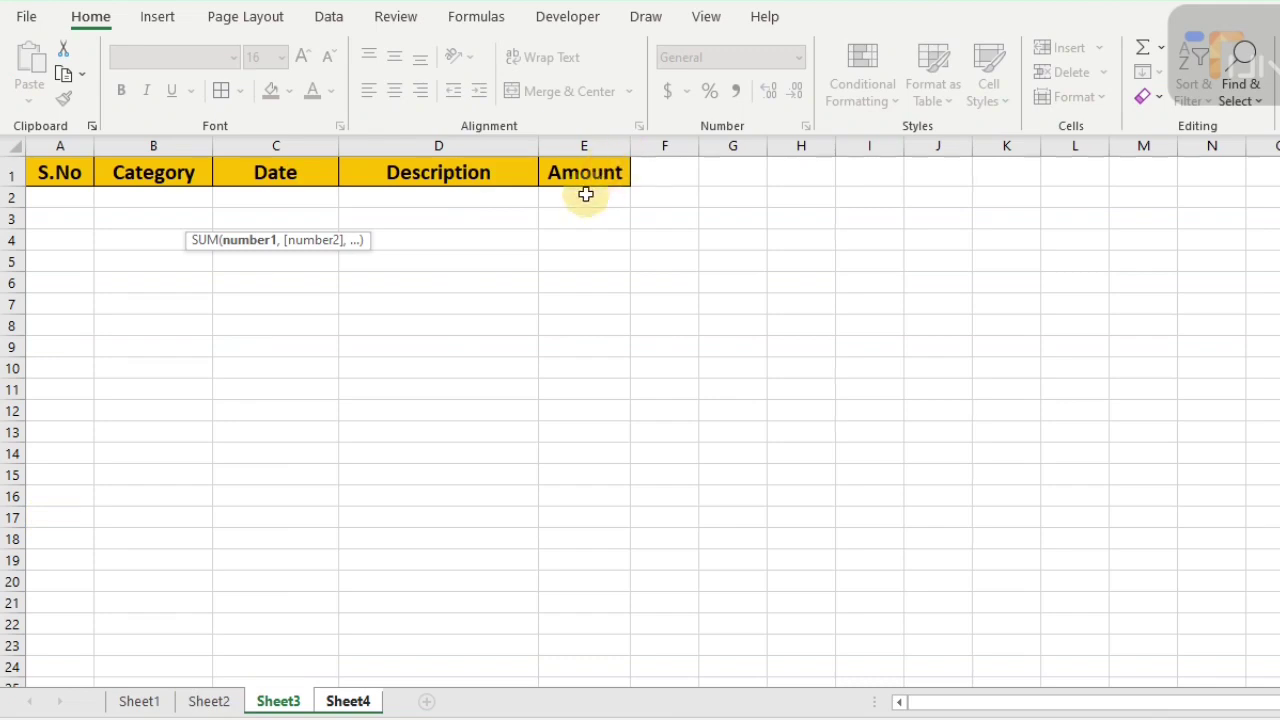
left_click(583, 148)
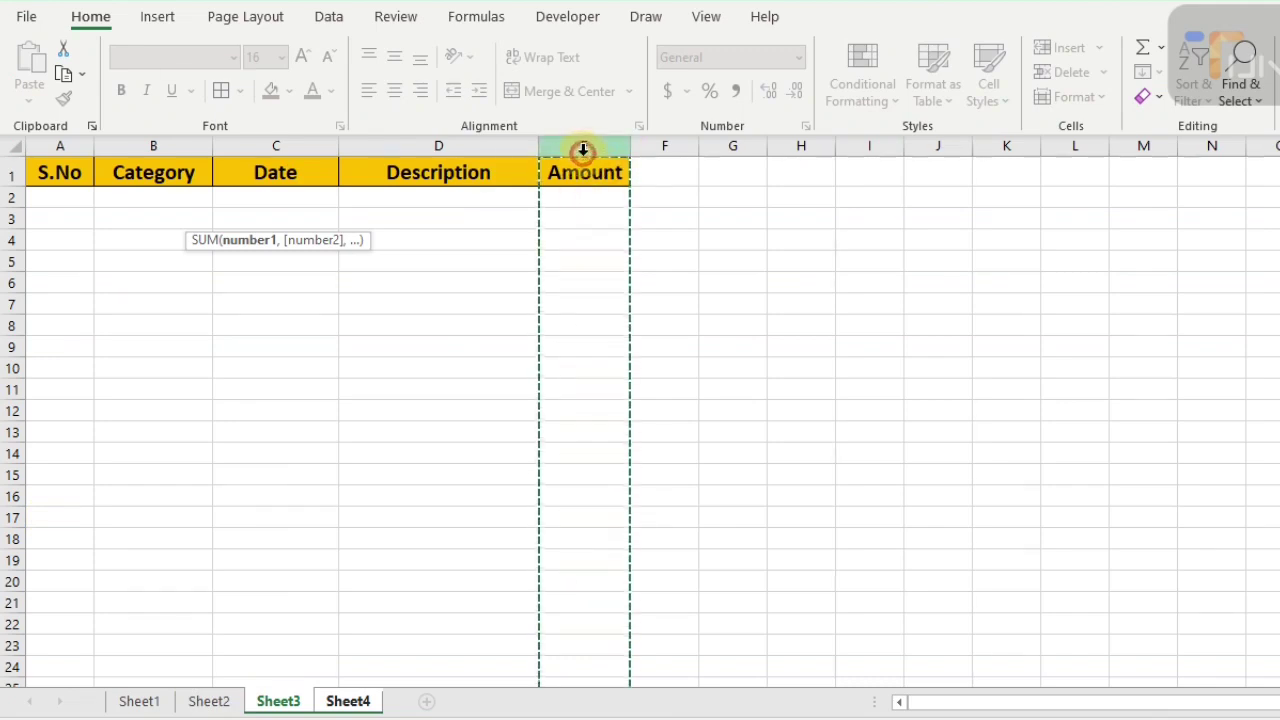
key("Return")
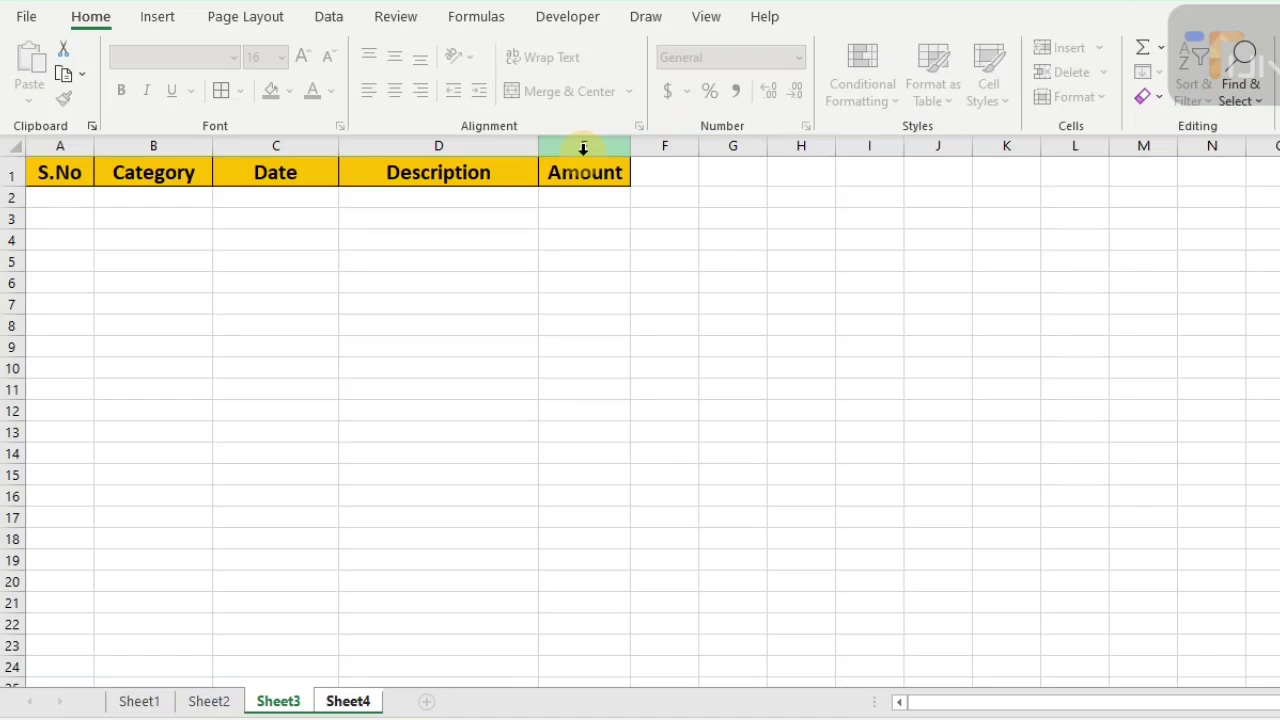
key("Return")
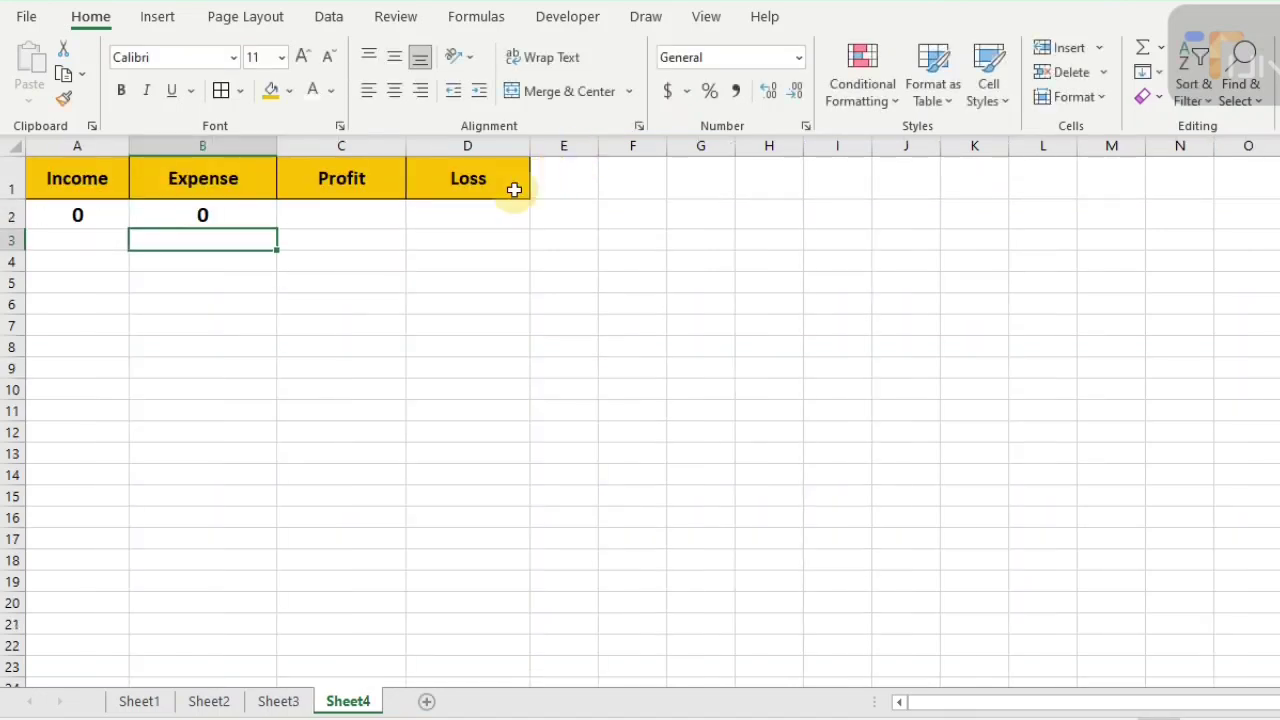
- Select the Profit cell C2 and turn on the display of the formula bar
left_click(366, 204)
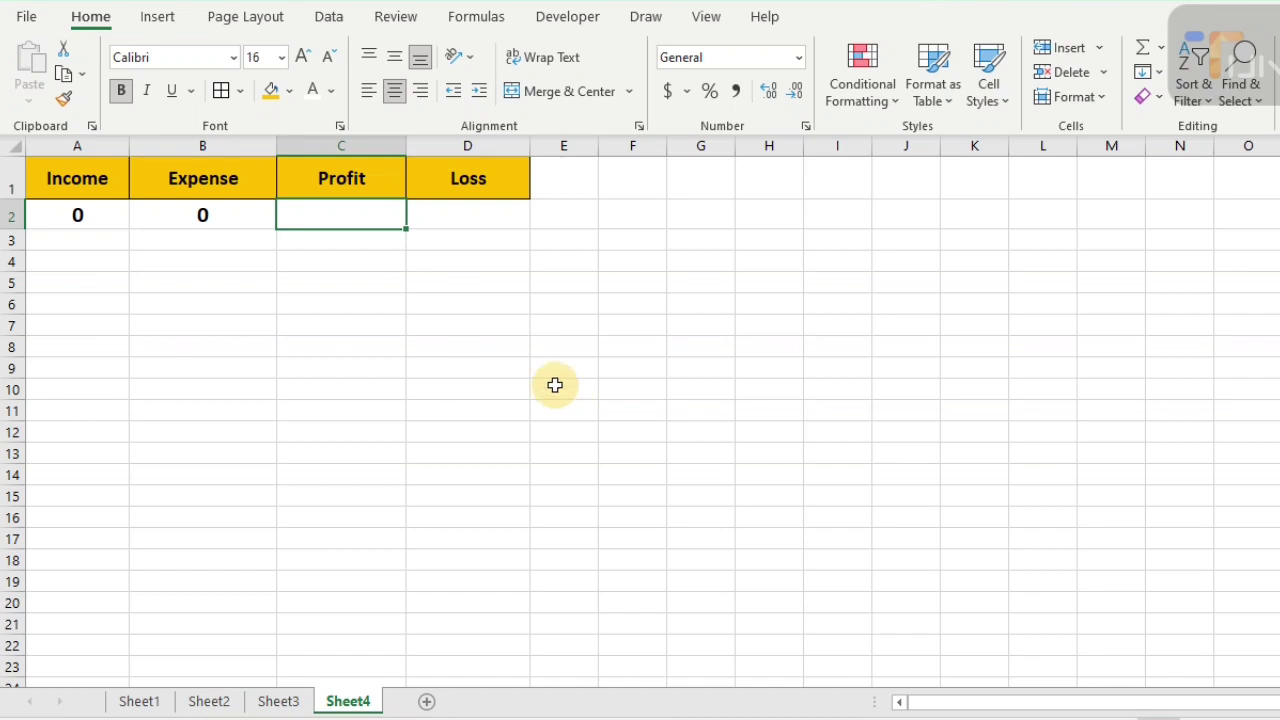
left_click(703, 20)
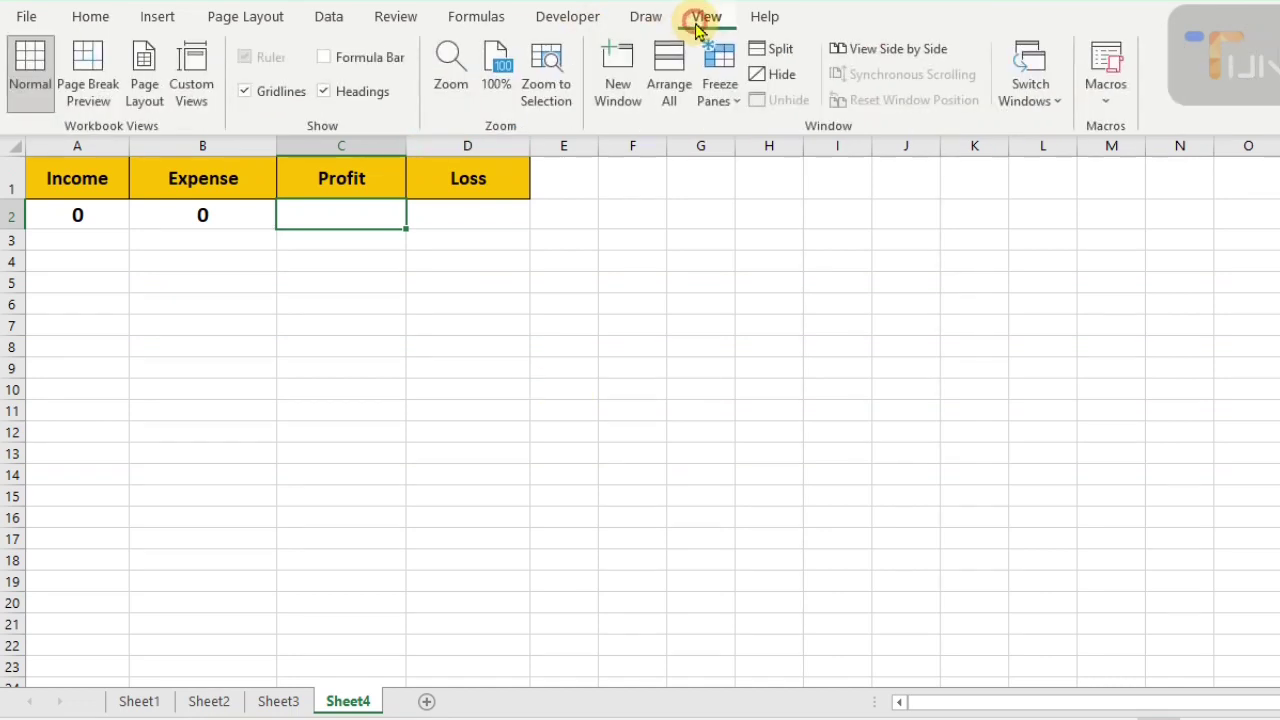
left_click(324, 57)
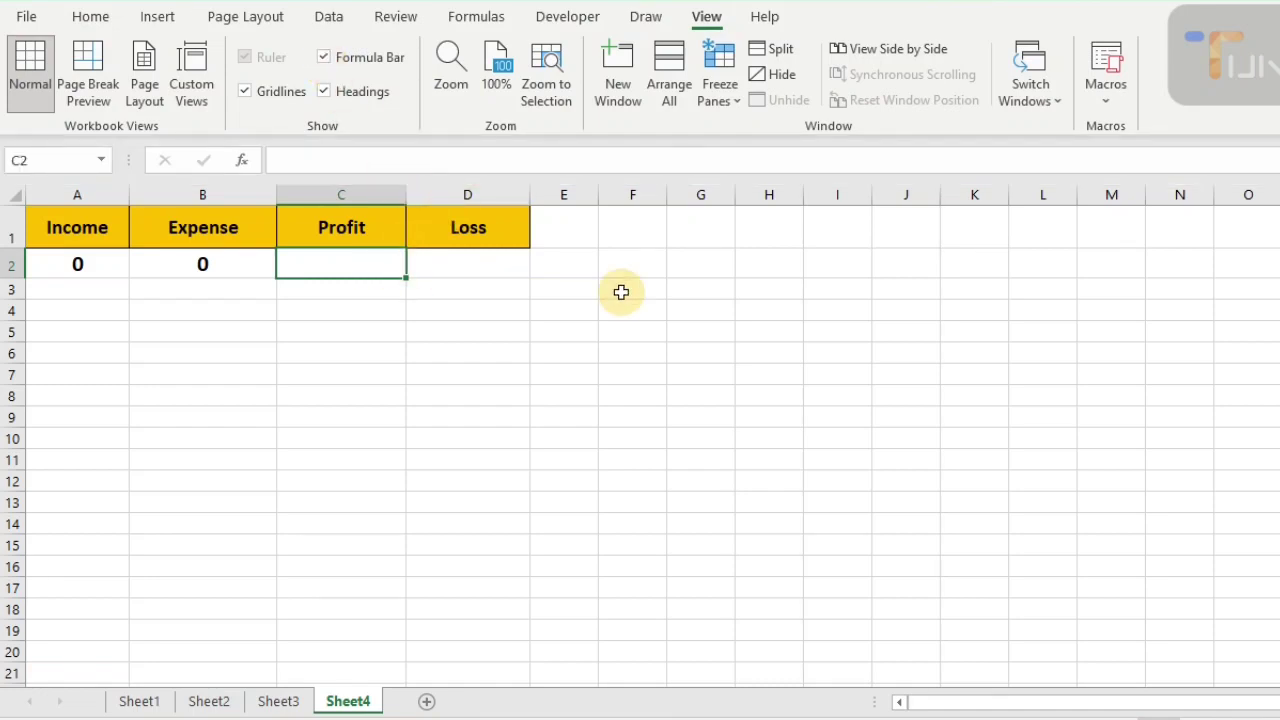
- Enter the formula =IF(A2>B2,A2-B2) in C2 under Profit, referencing the Income and Expense totals
type("=")
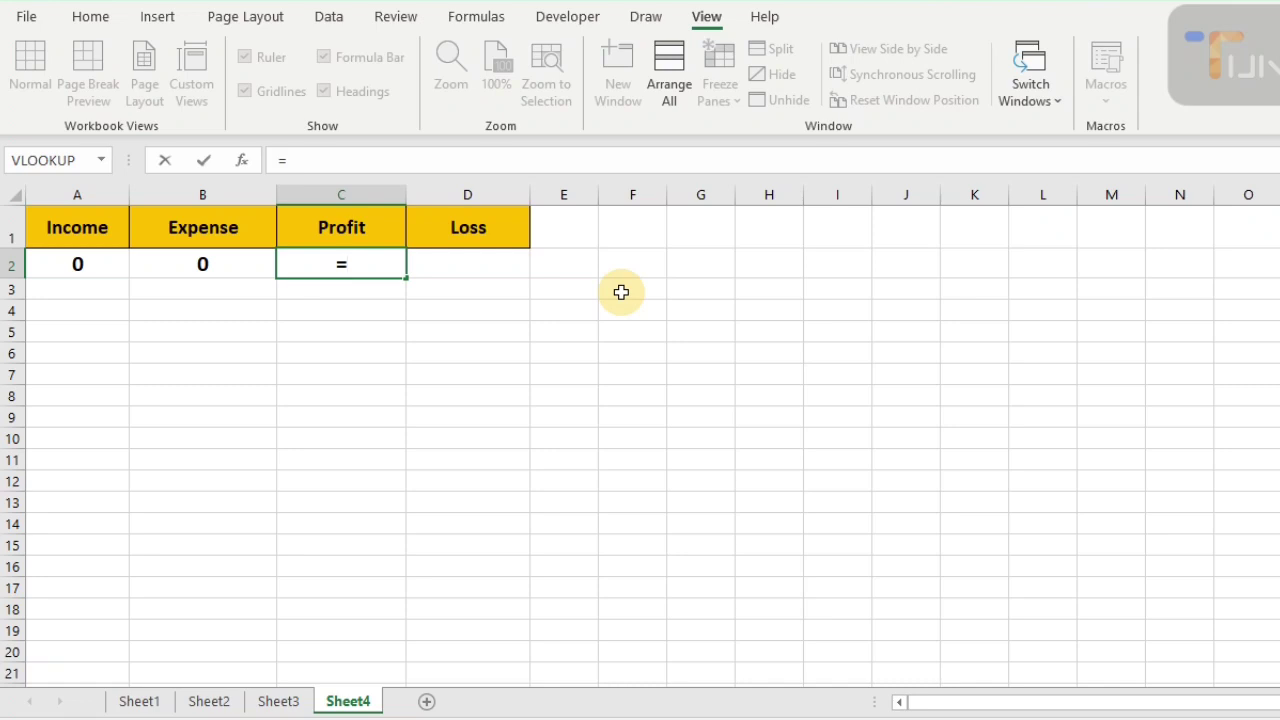
type("fi")
key("BackSpace")
key("BackSpace")
type("if")
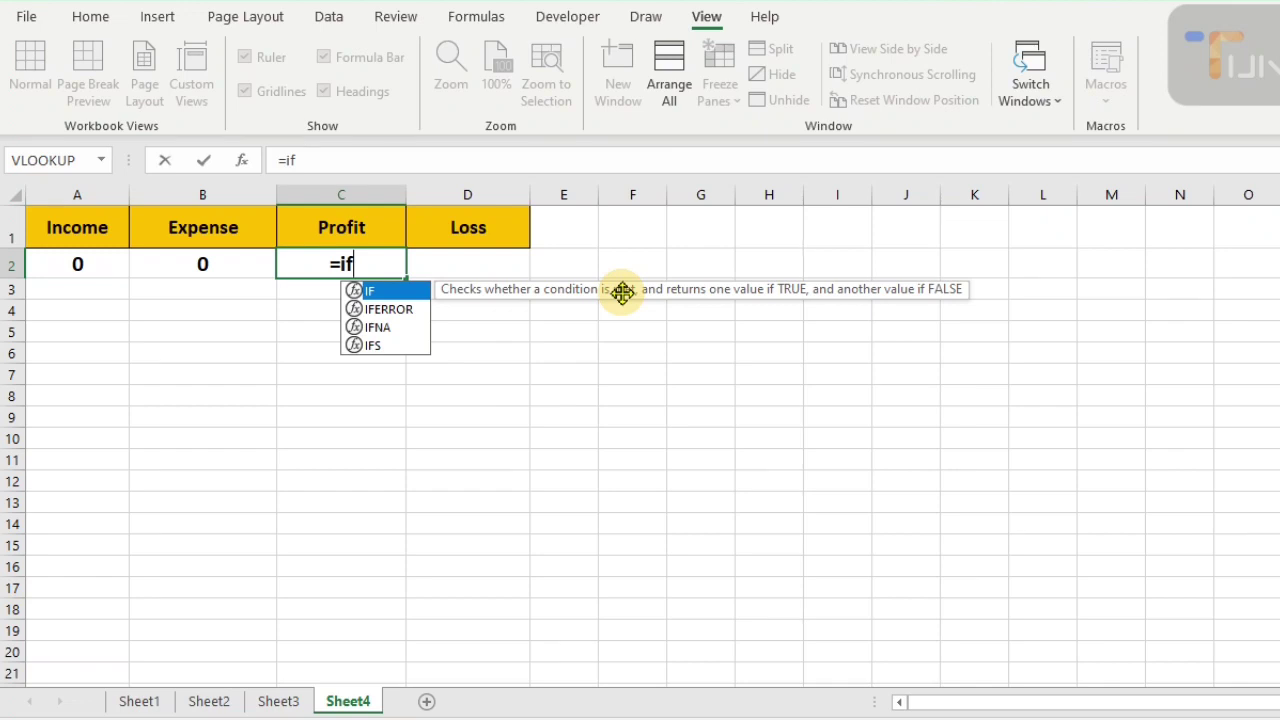
type("(")
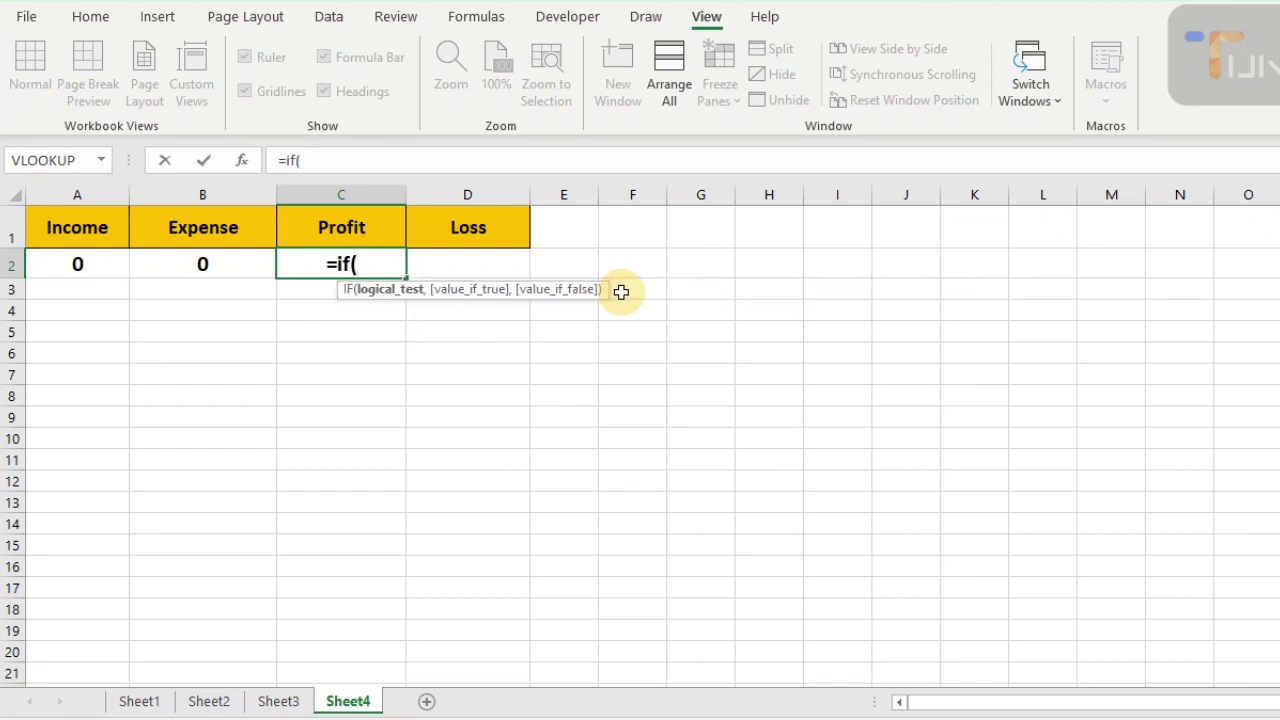
left_click(91, 264)
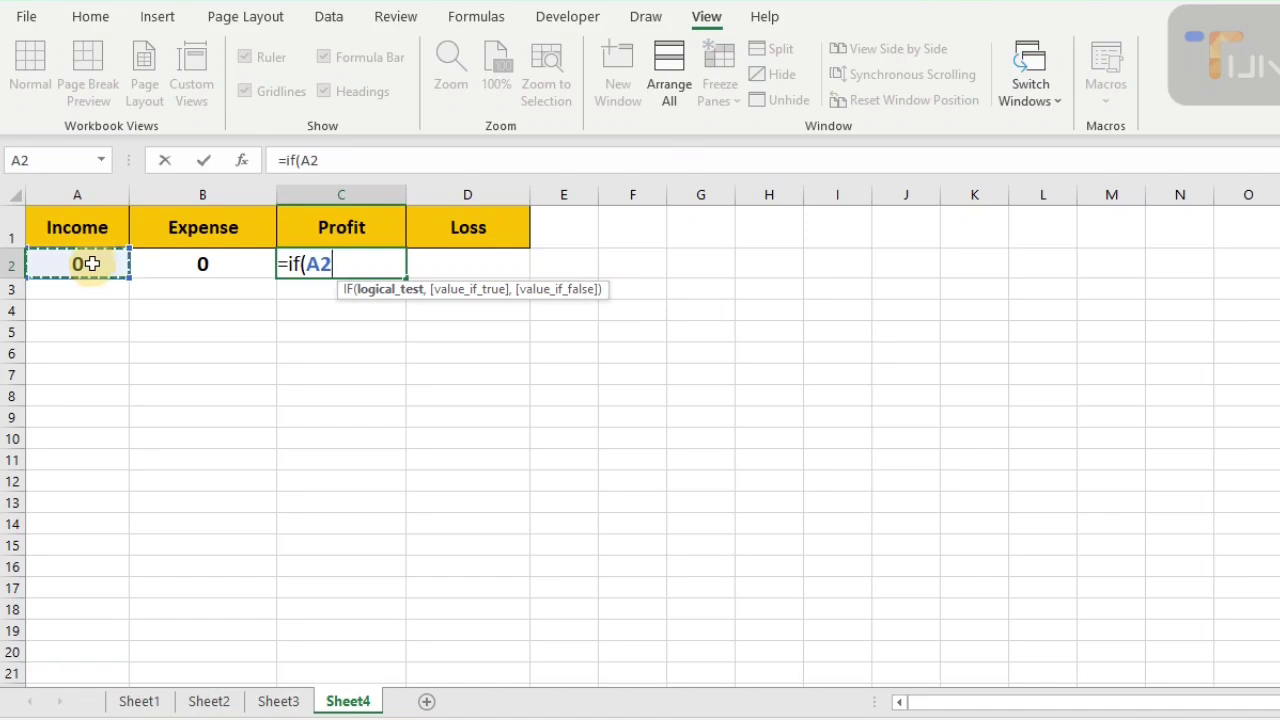
type(">")
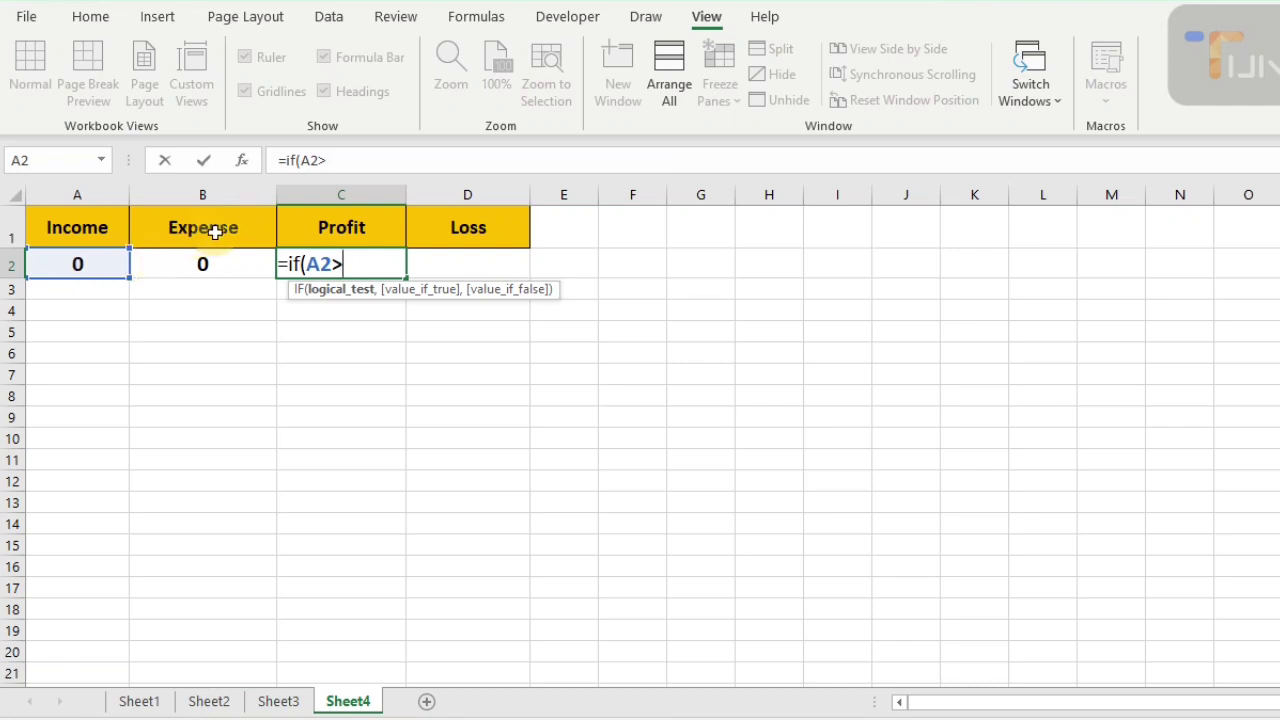
left_click(220, 264)
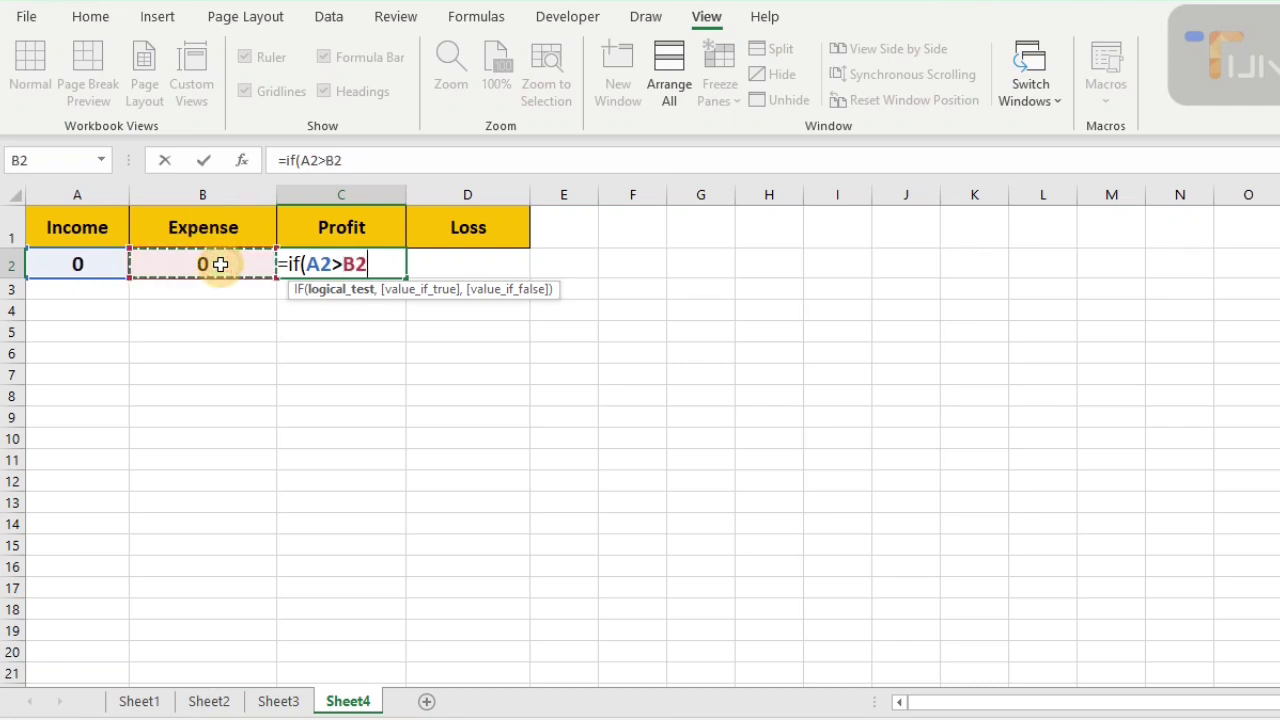
type(",")
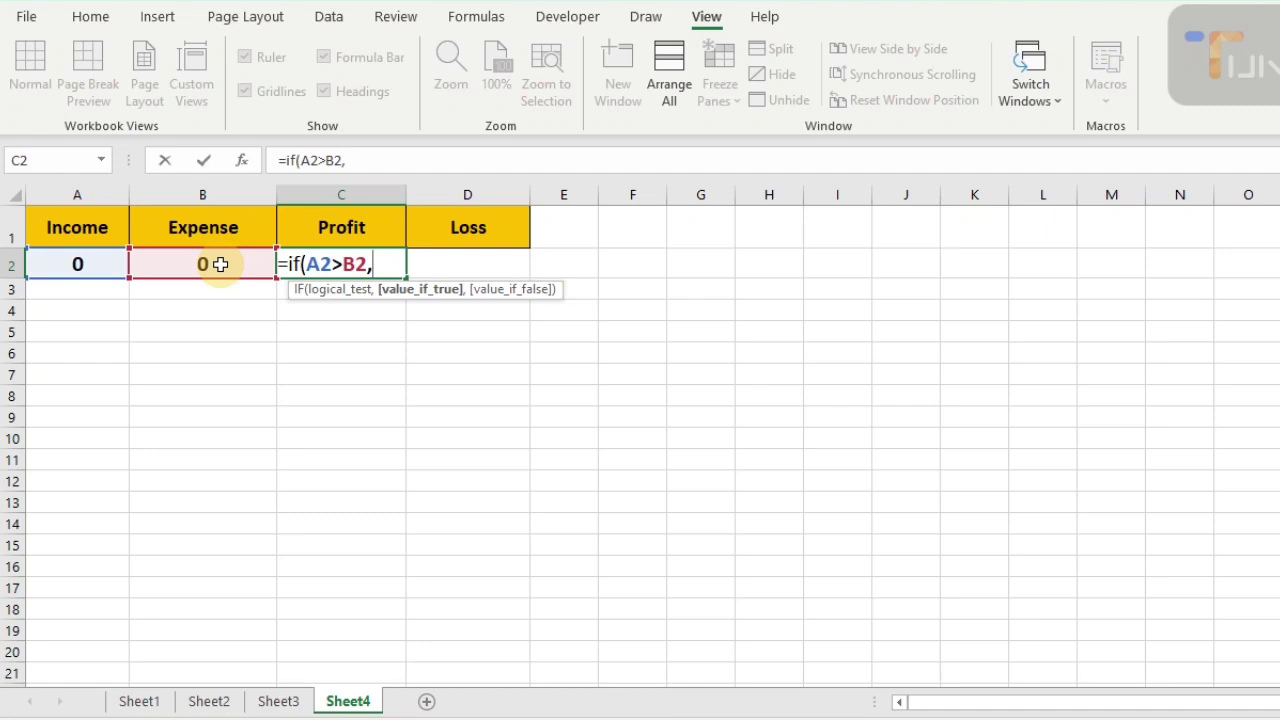
left_click(80, 264)
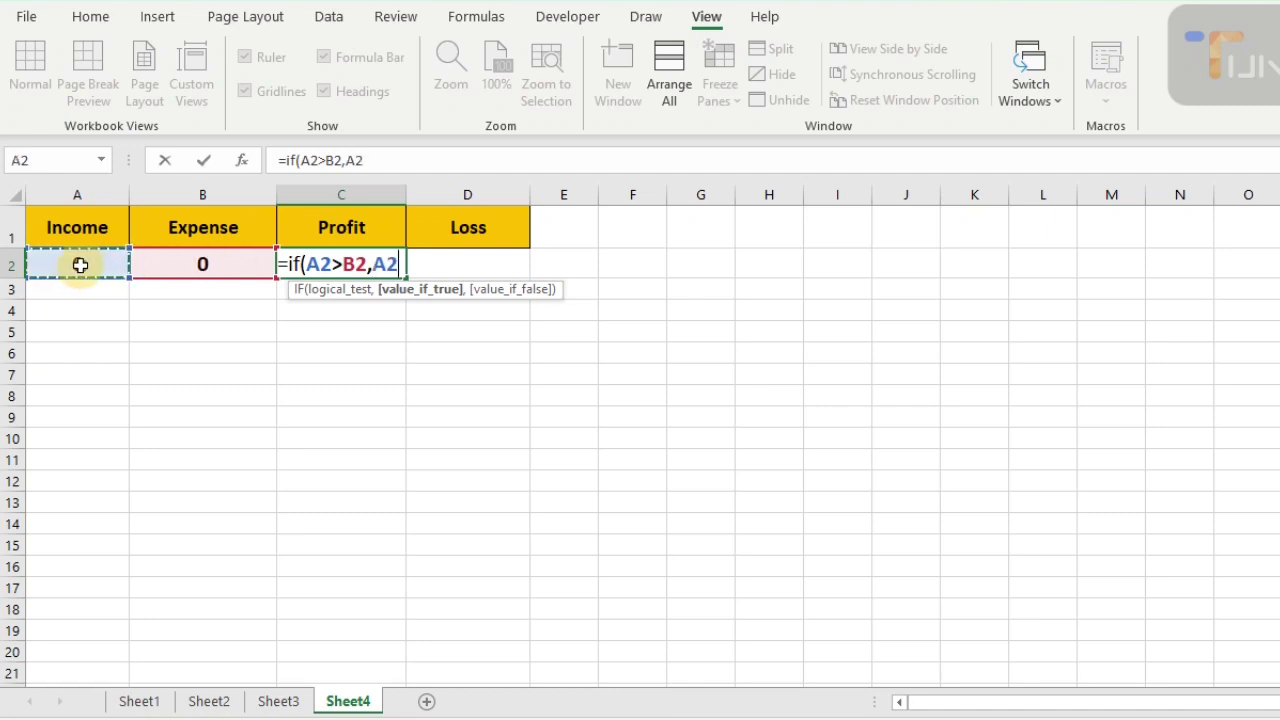
type("-")
left_click(180, 264)
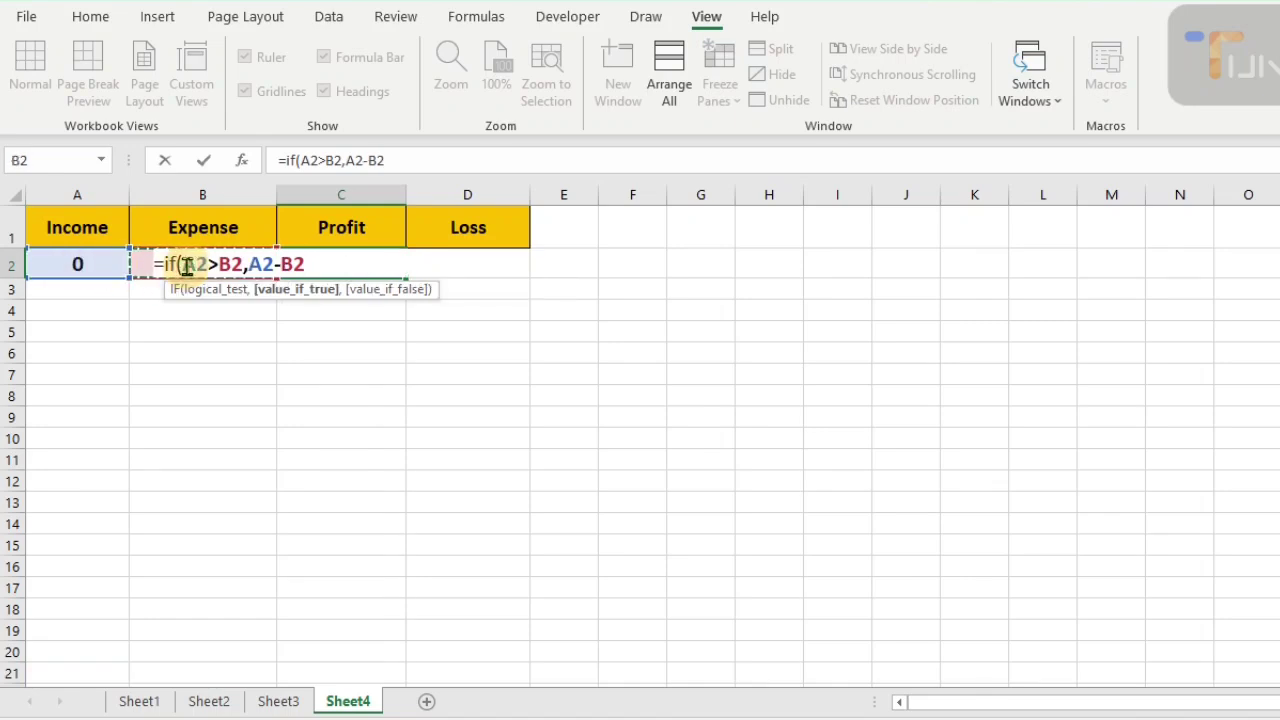
type(")")
key("Return")
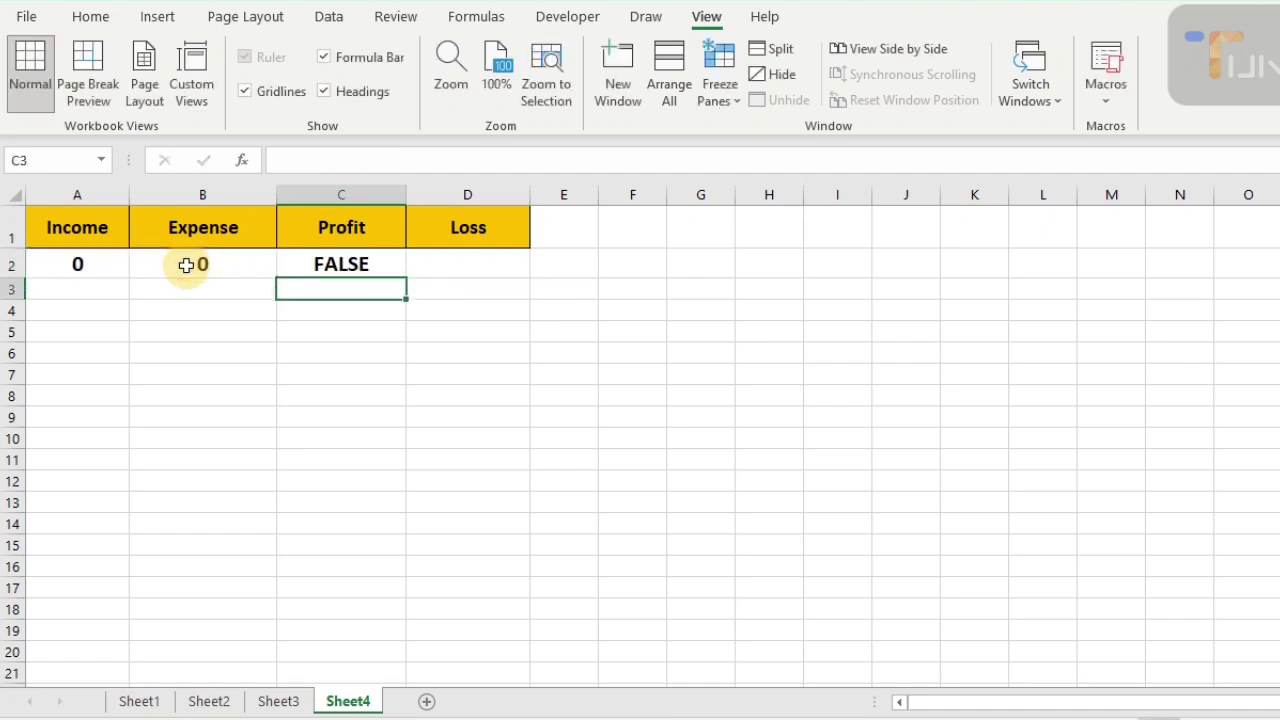
- Add 0 as the value-if-false argument of the Profit formula in C2, making it =IF(A2>B2,A2-B2,0)
left_click(345, 264)
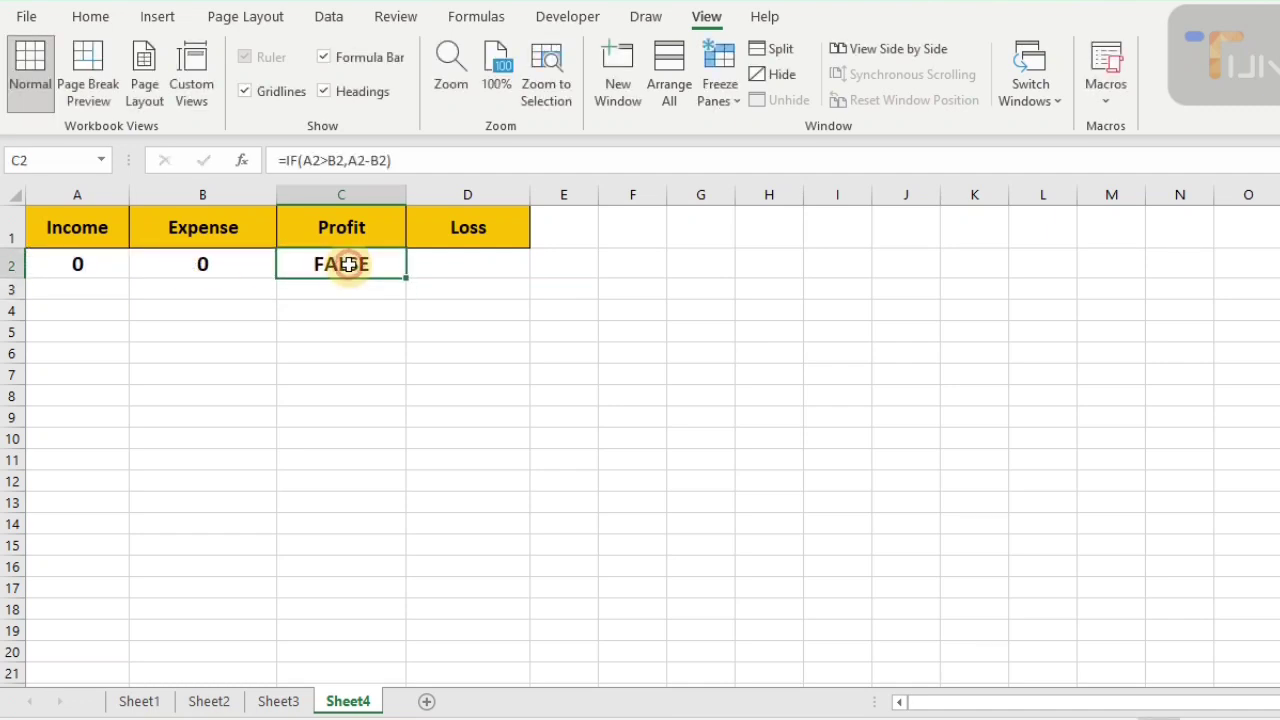
double_click(349, 264)
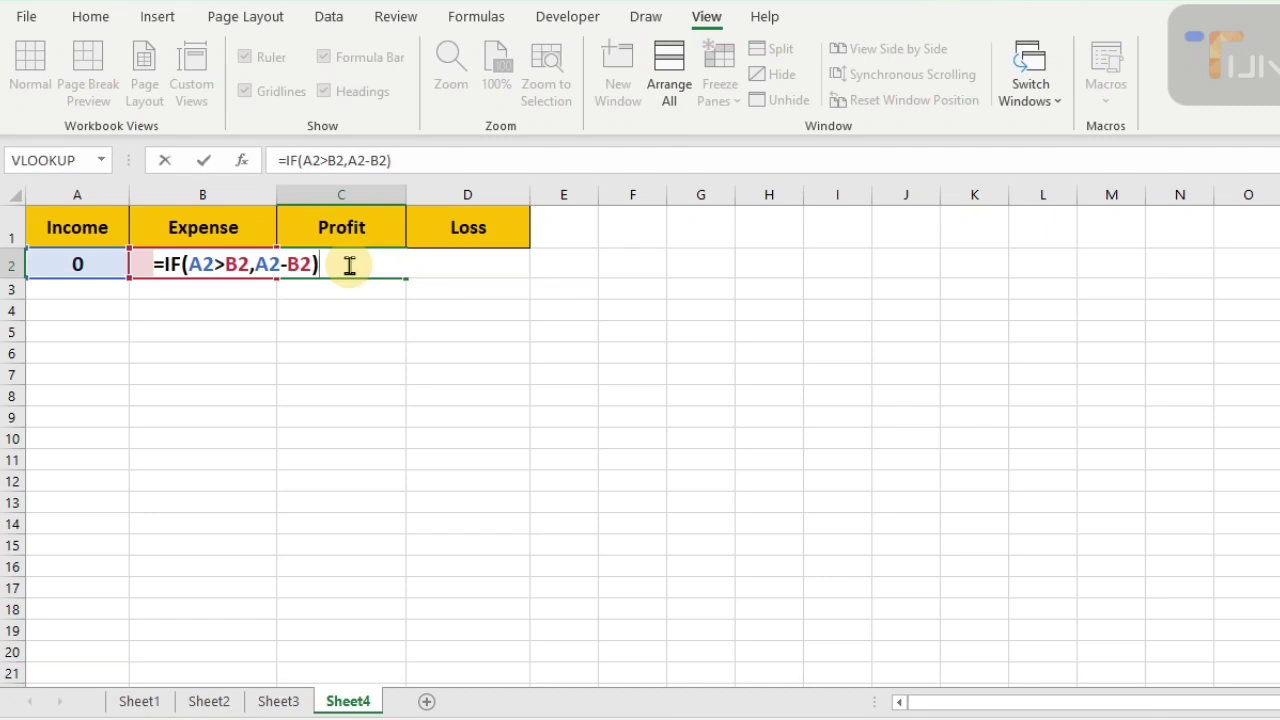
key("BackSpace")
type(",")
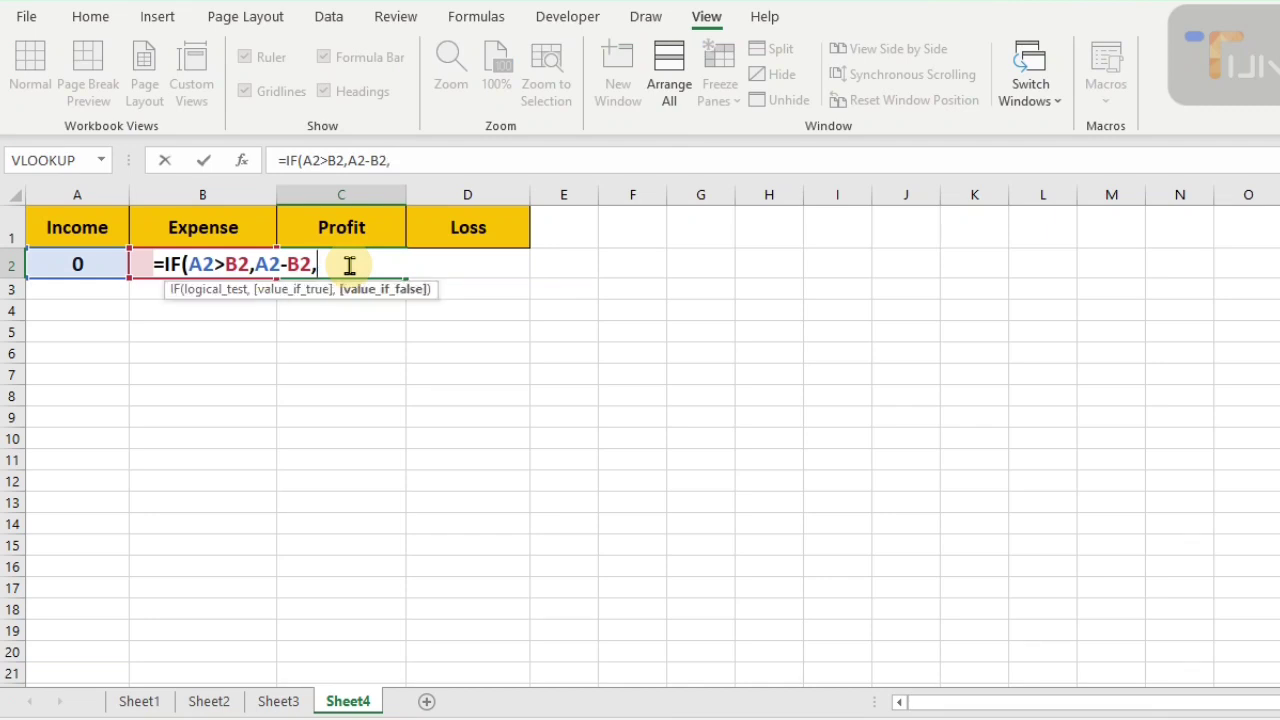
type("0)")
key("Return")
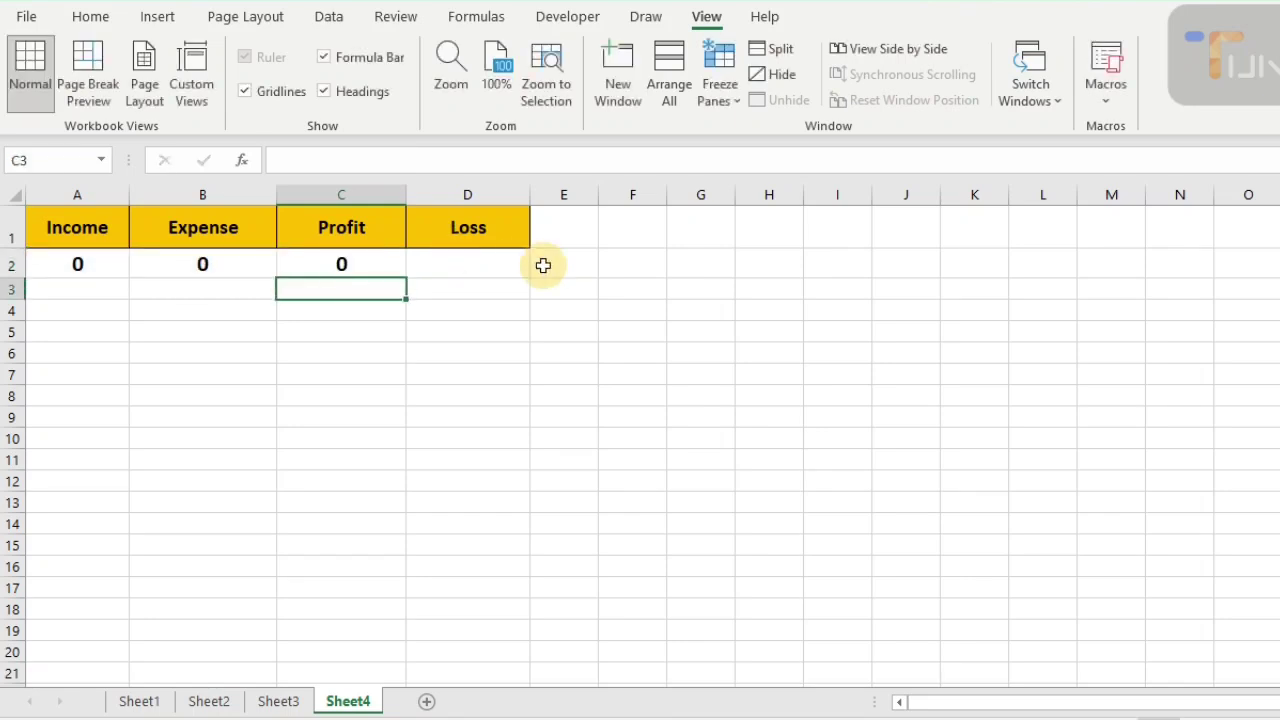
- Enter the formula =IF(A2<B2,B2-A2) in D2 under Loss, referencing the Income and Expense totals
left_click(468, 262)
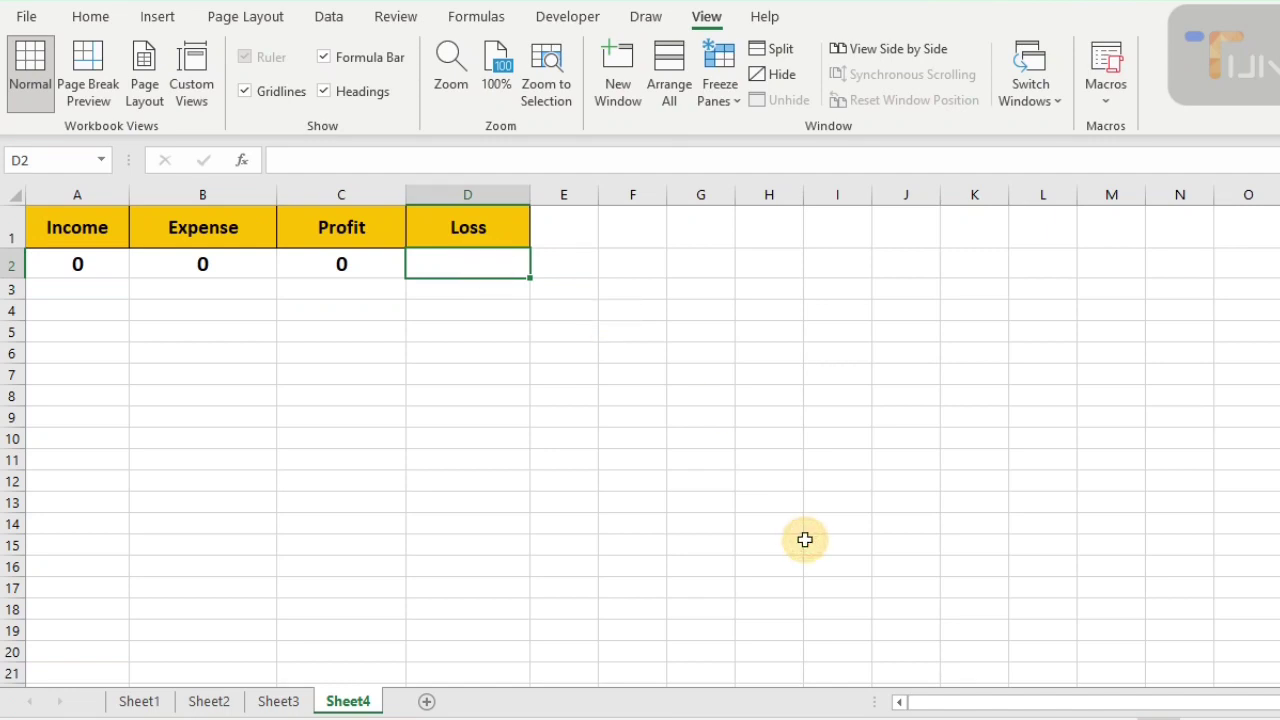
type("=")
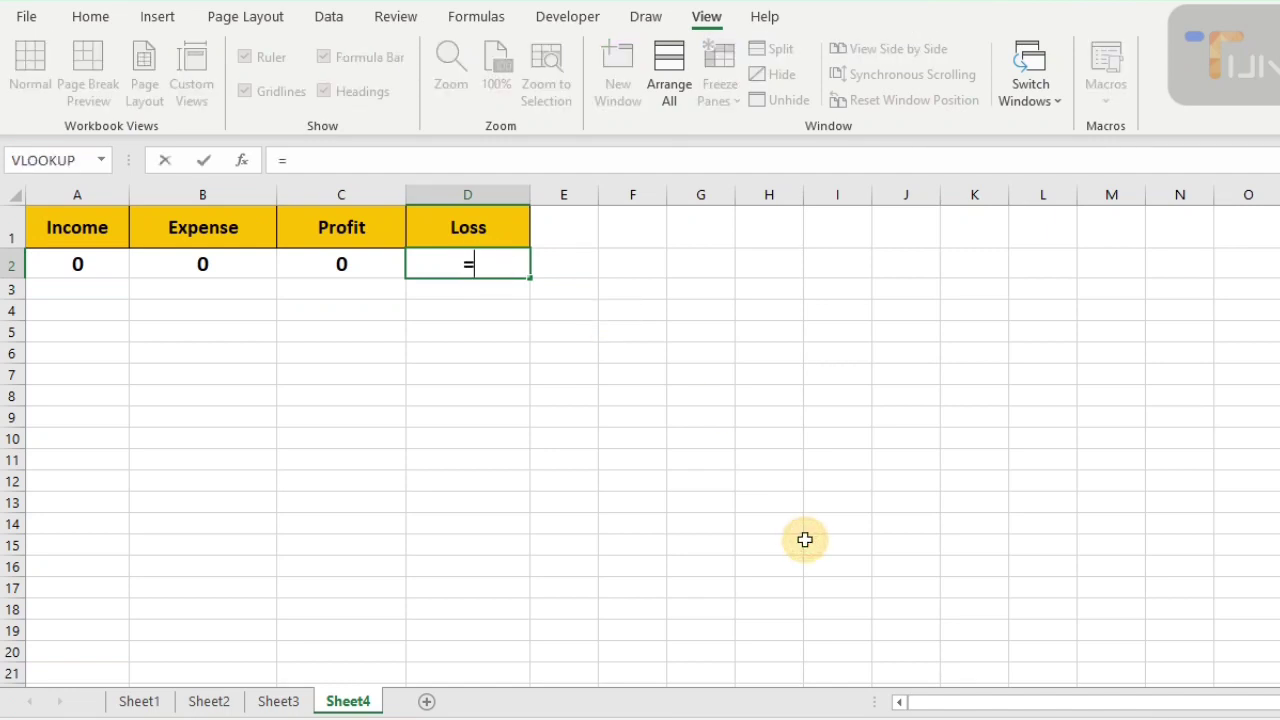
type("if(")
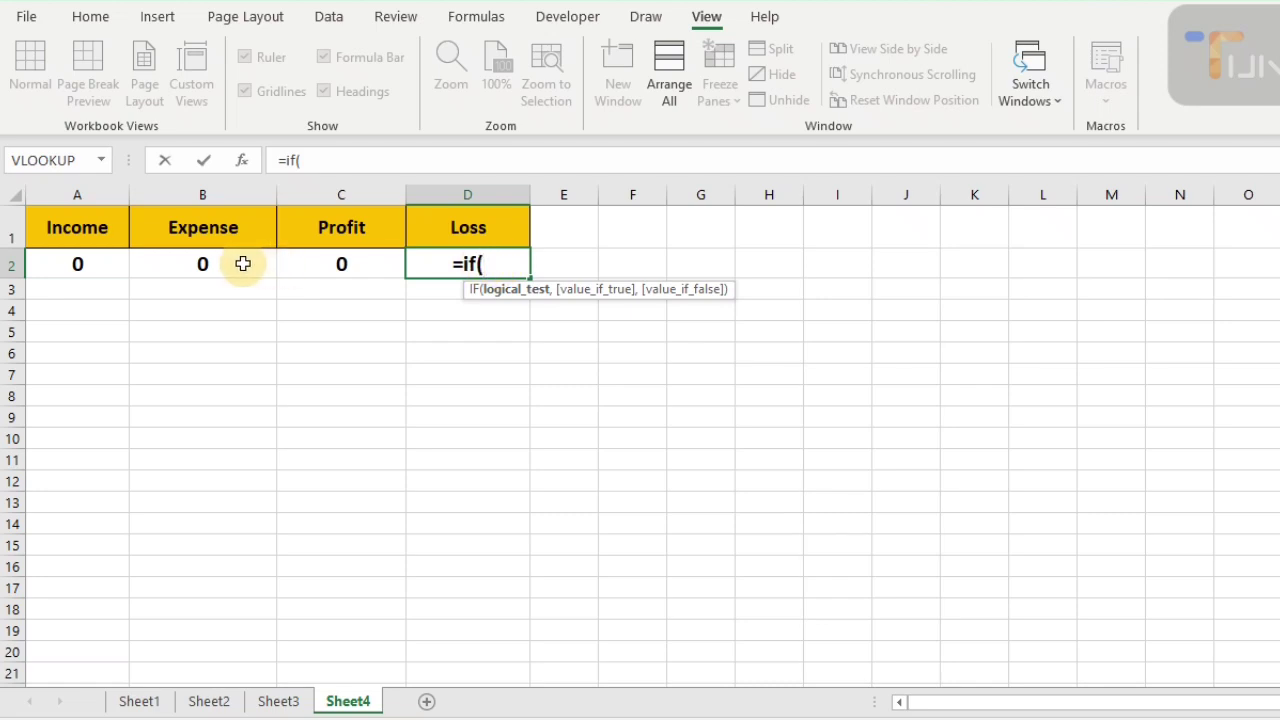
left_click(77, 261)
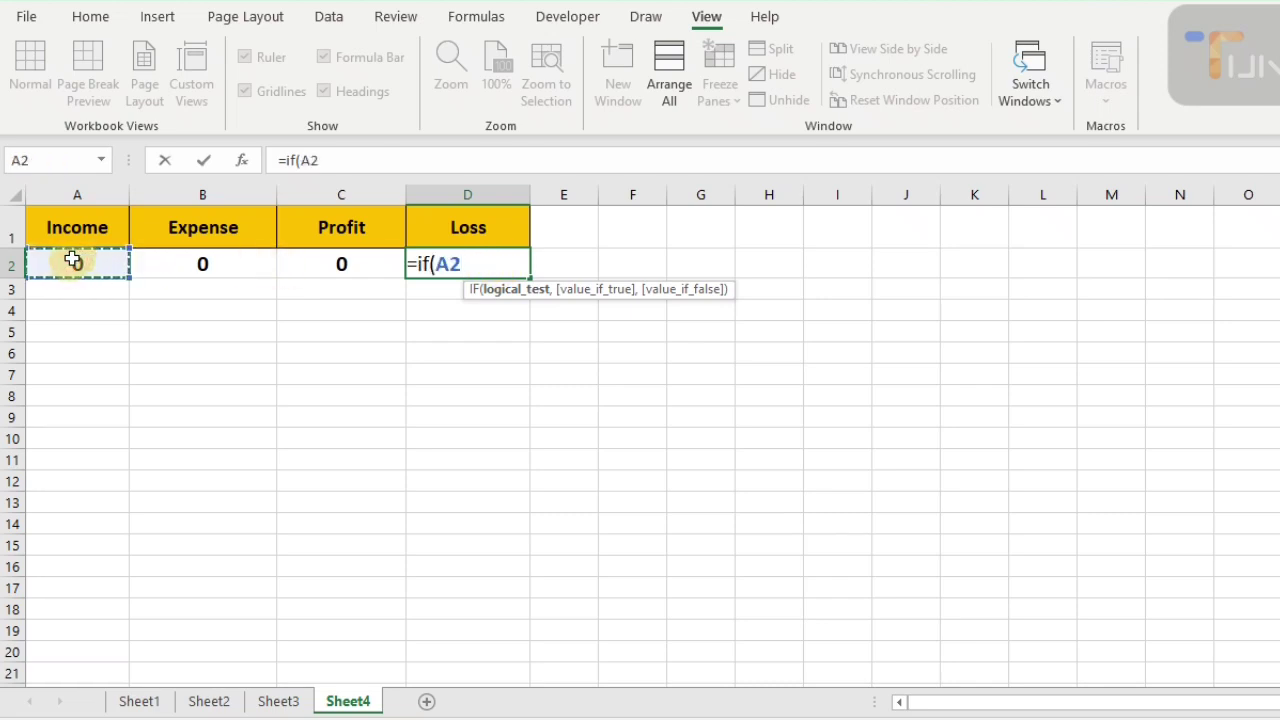
type("<")
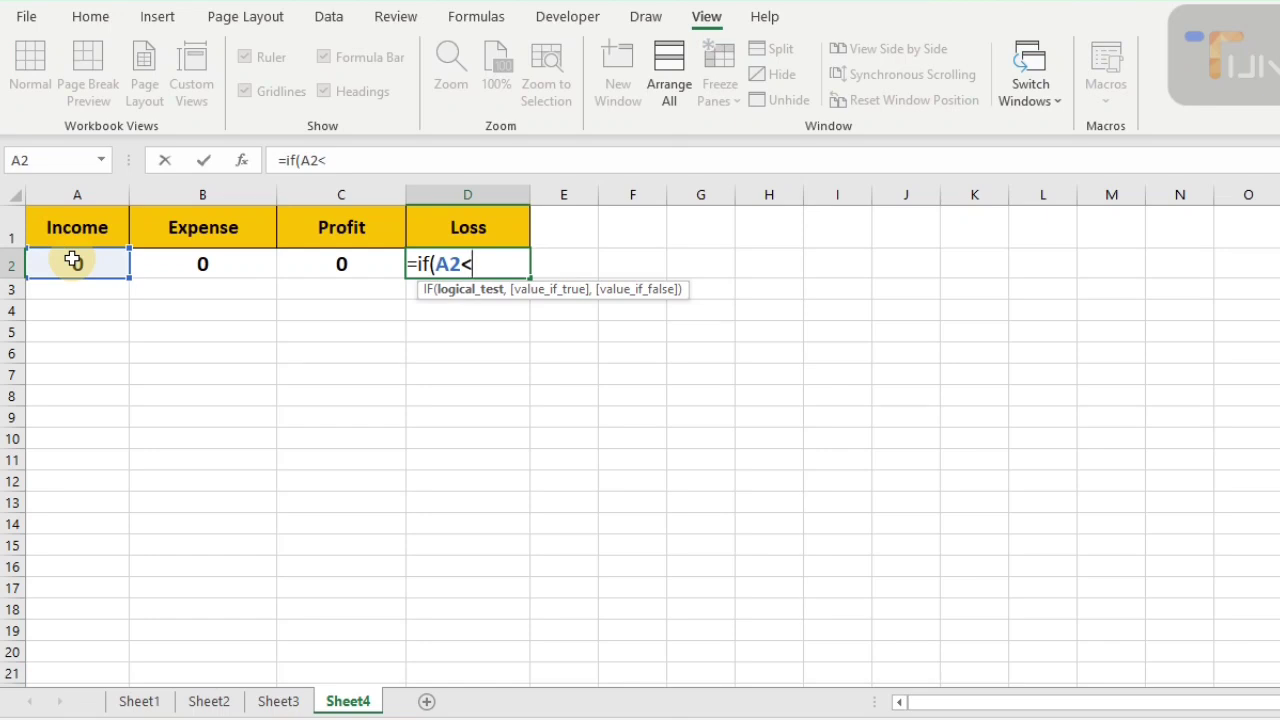
left_click(207, 263)
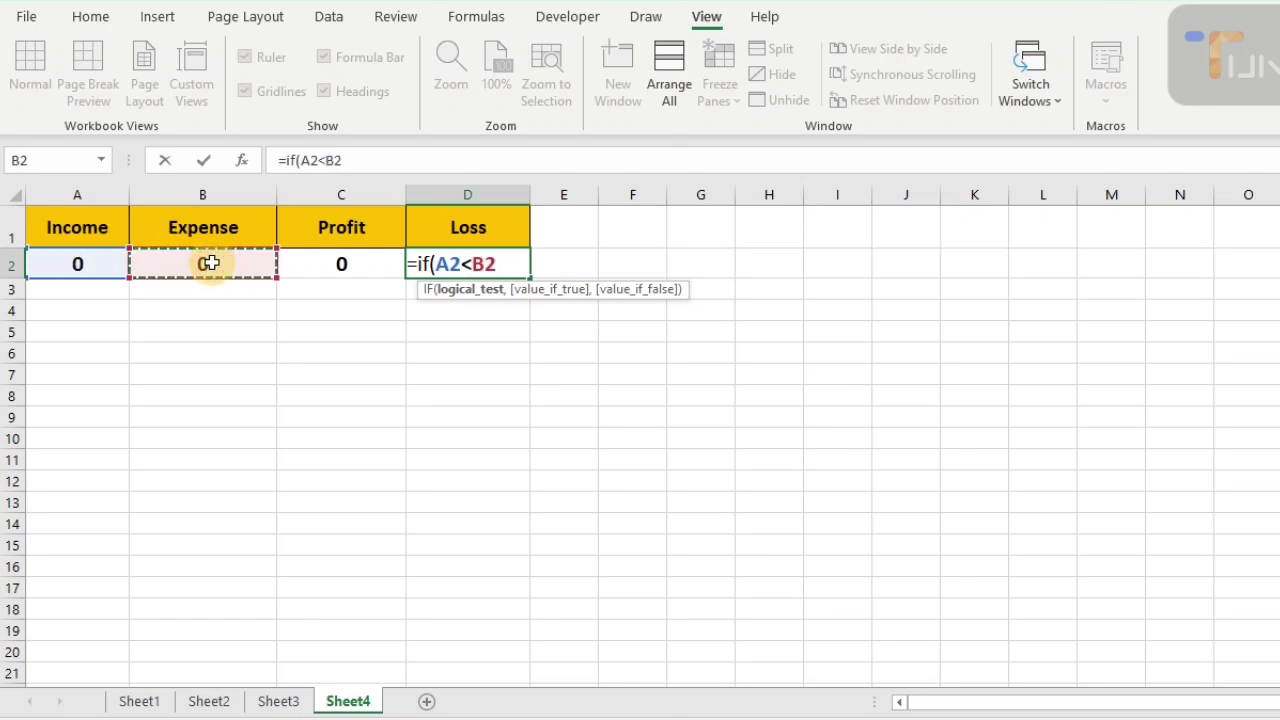
type(",")
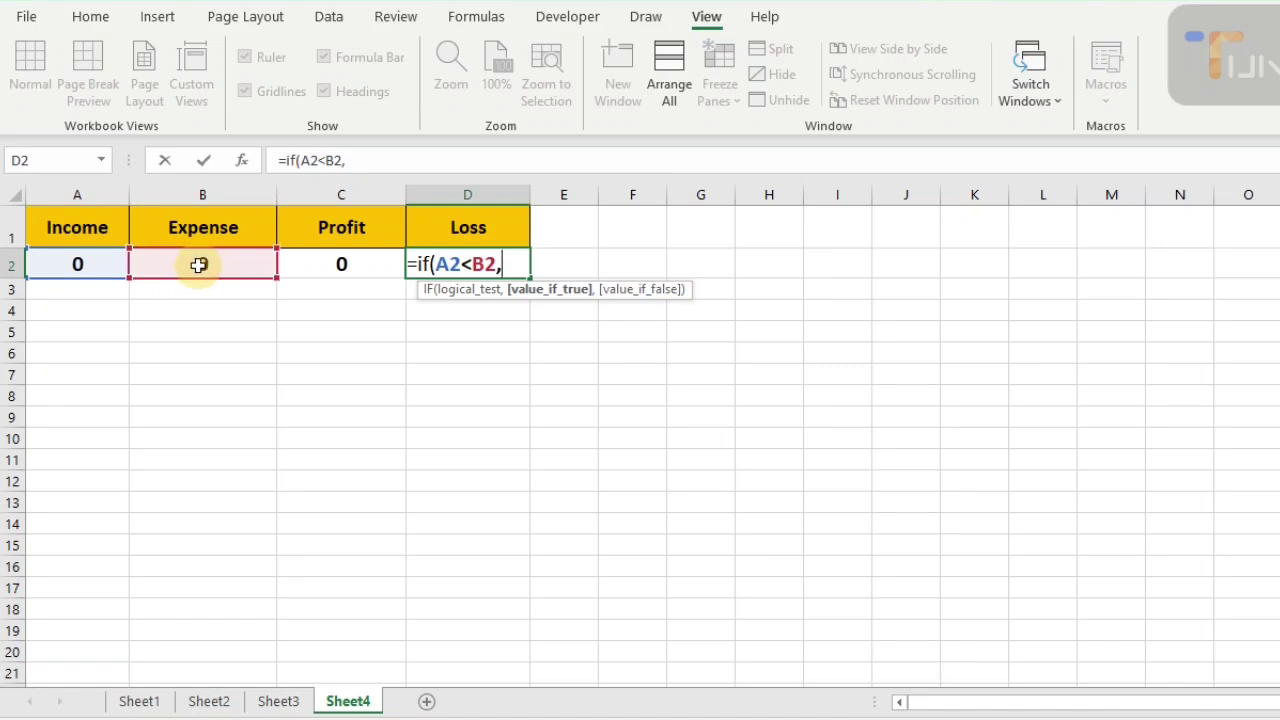
left_click(199, 264)
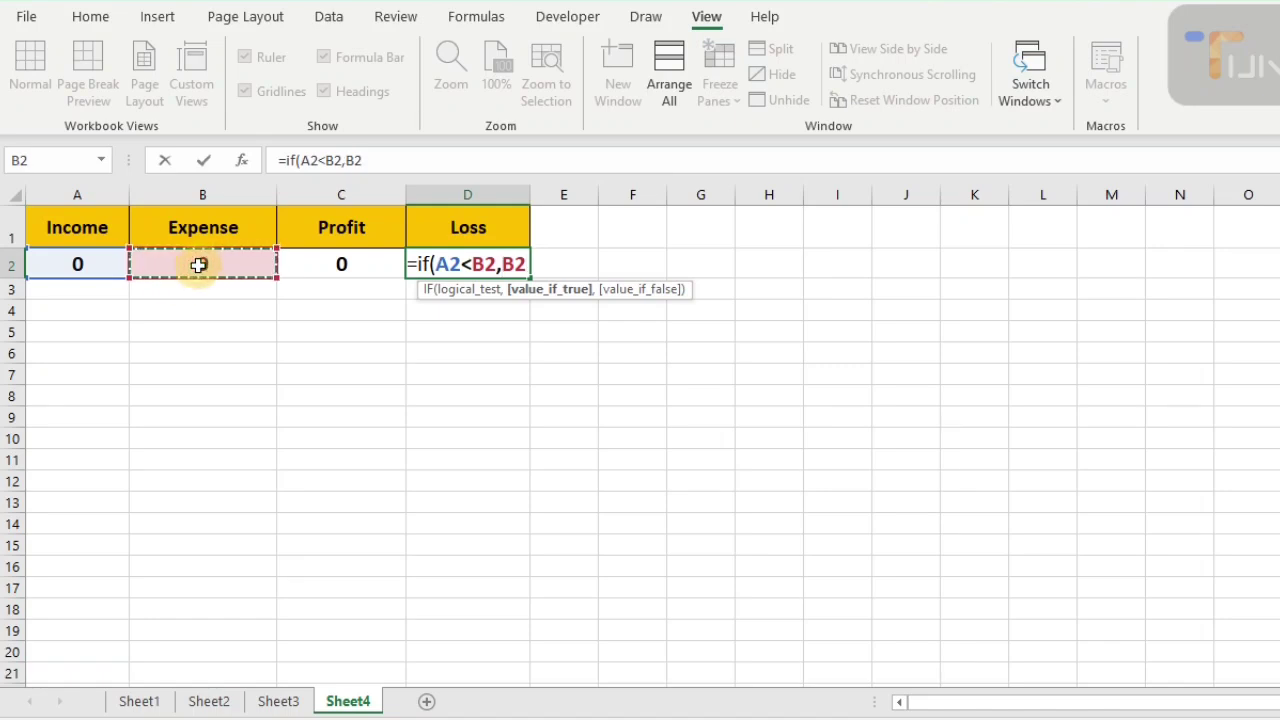
type("-")
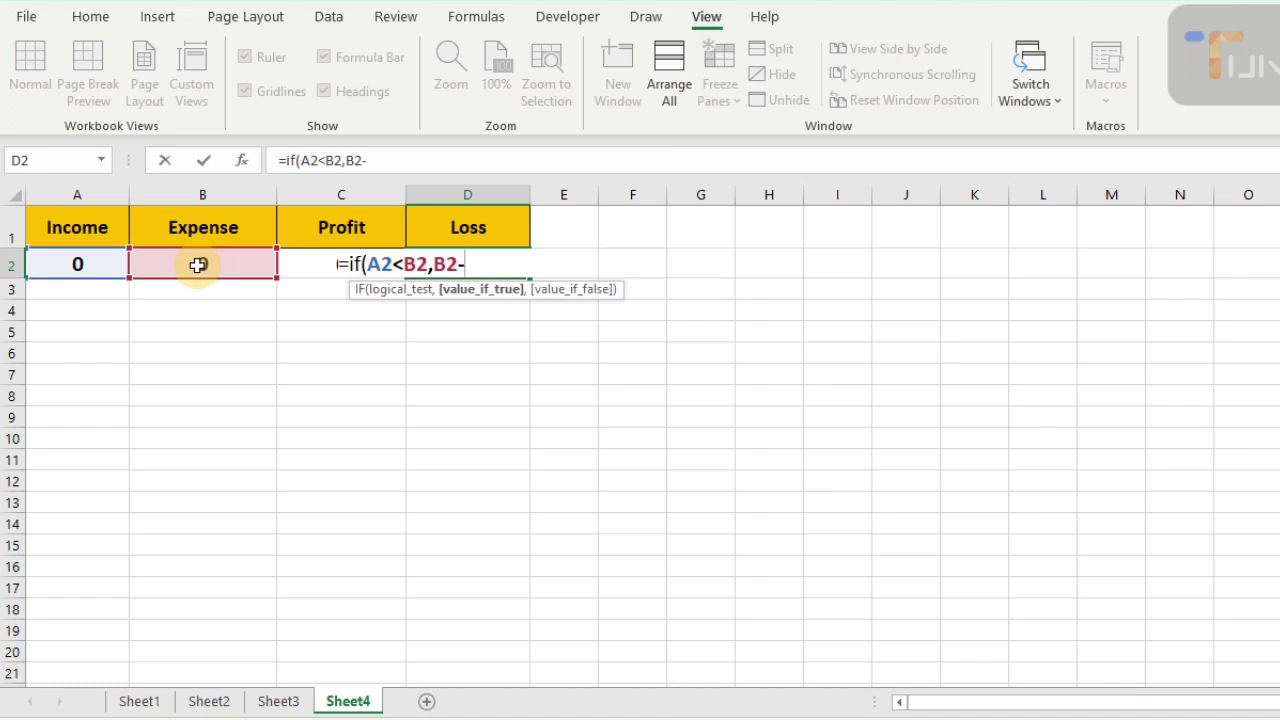
left_click(86, 263)
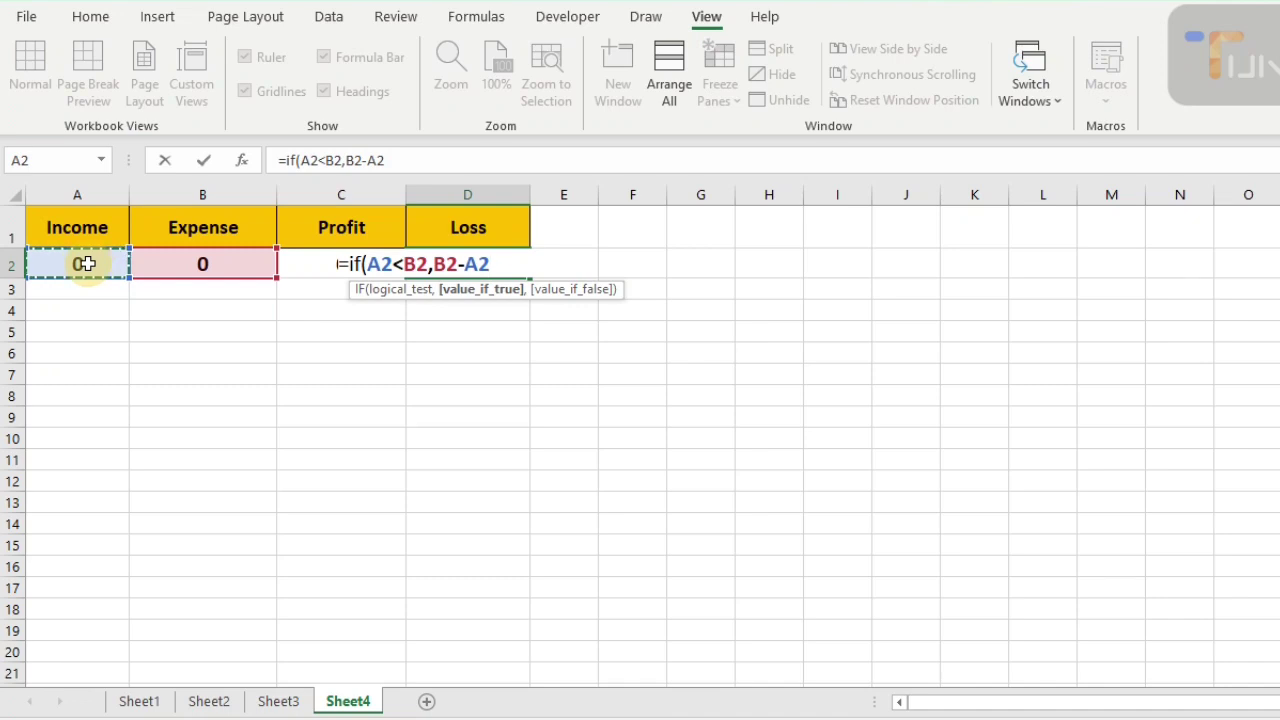
type(")")
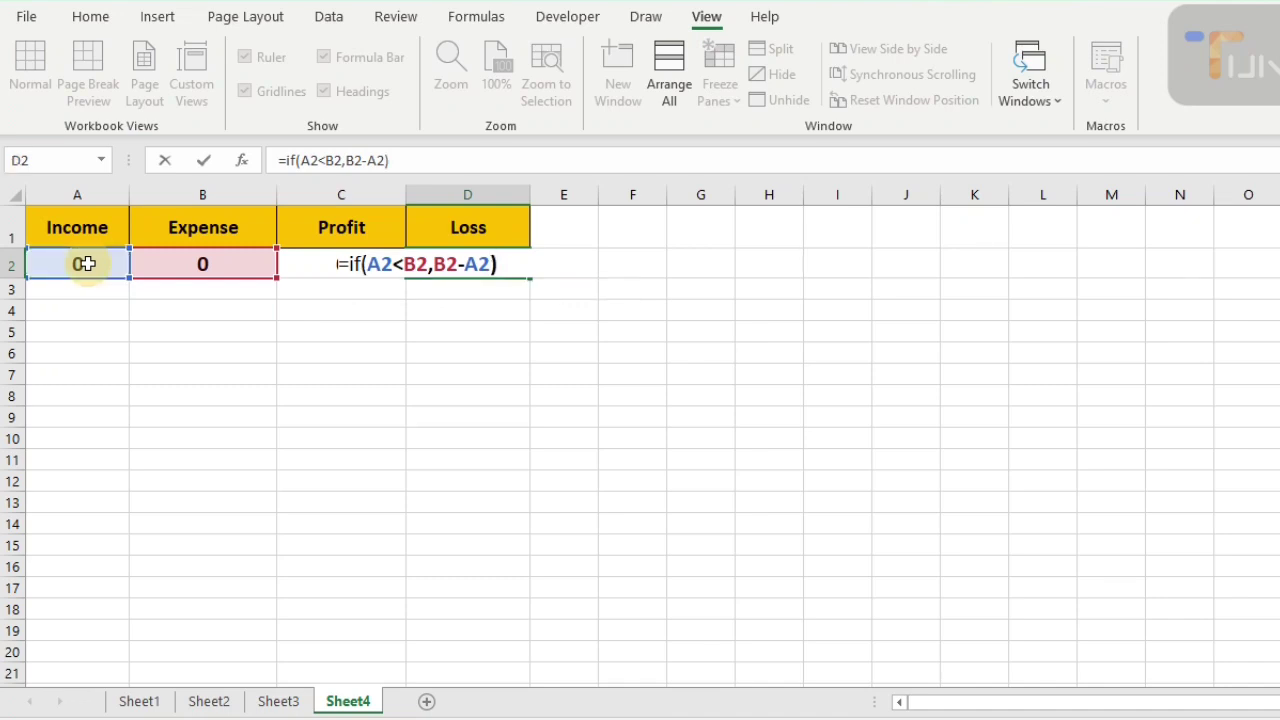
key("Return")
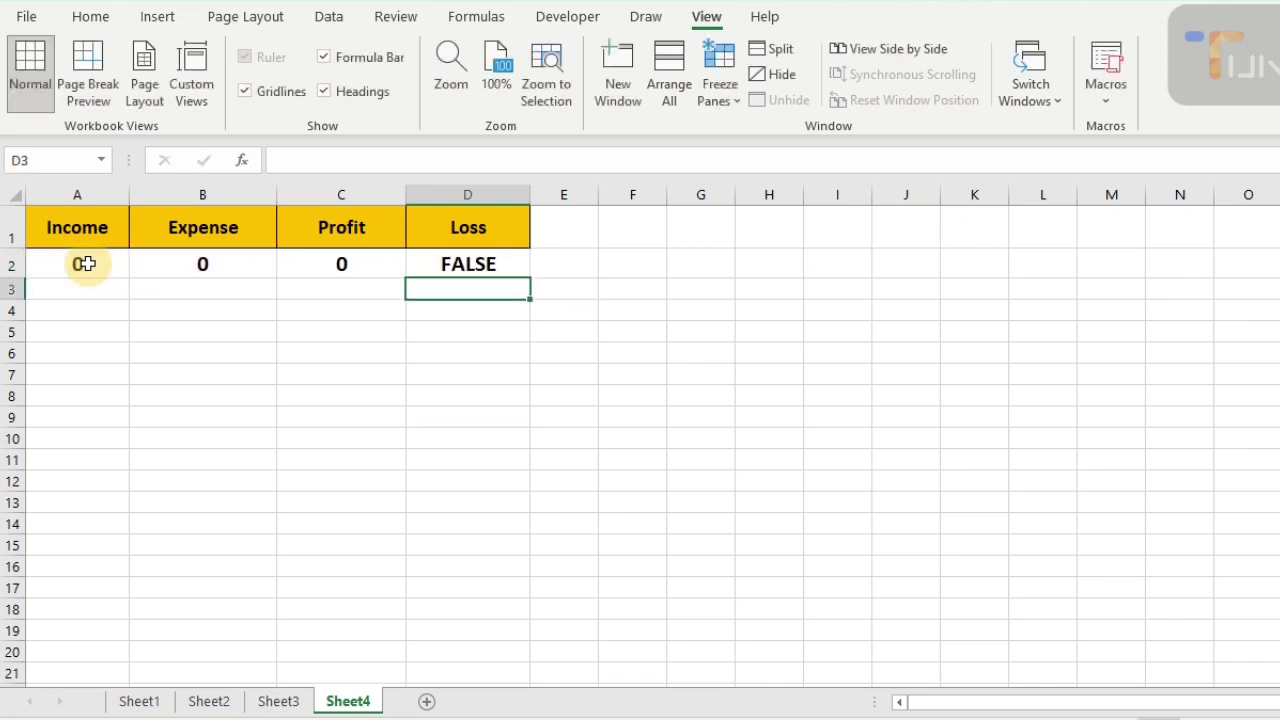
- Start a replacement Loss formula in D2 with the IF condition A2<B2, comparing the Income and Expense totals
key("Up")
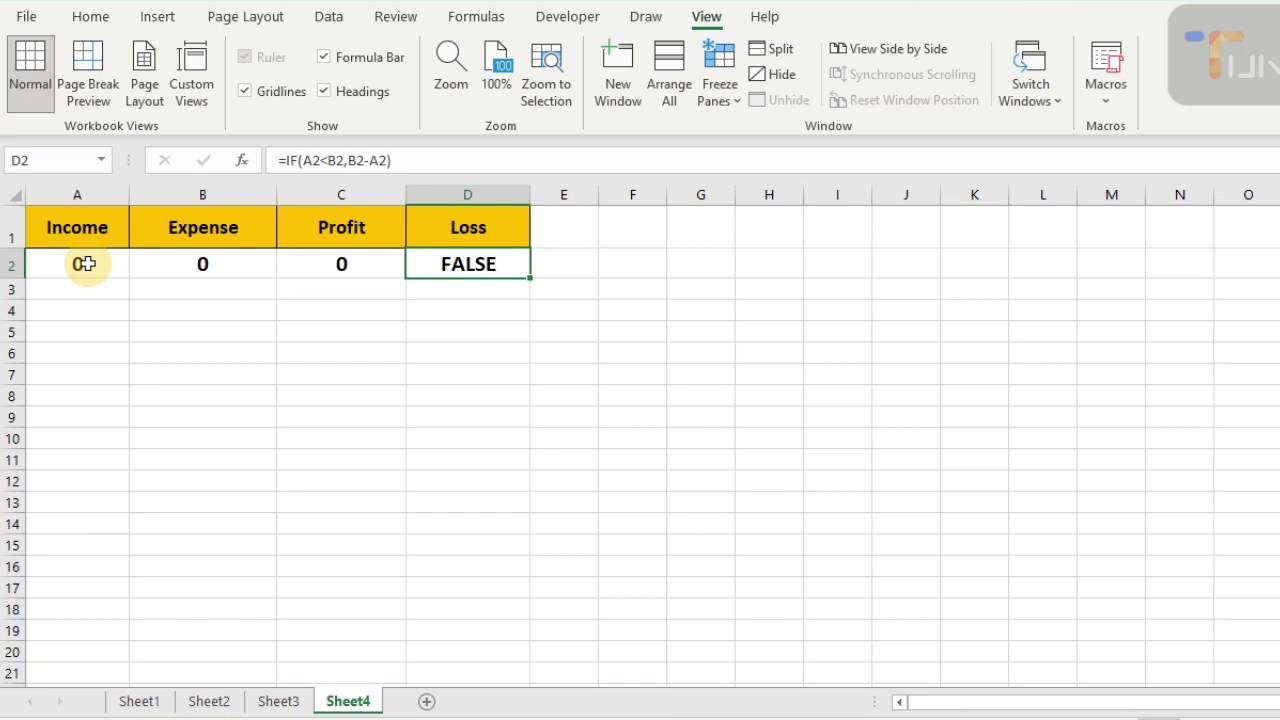
key("F2")
key("Escape")
type("=")
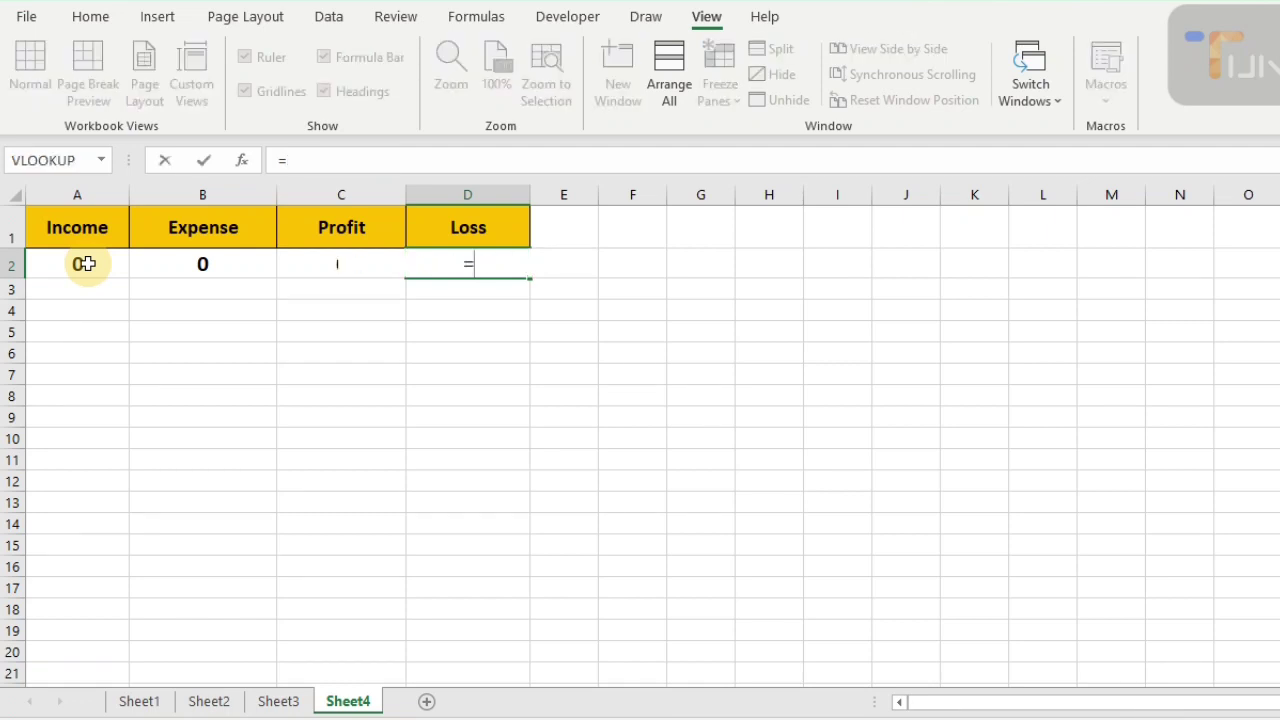
type("if")
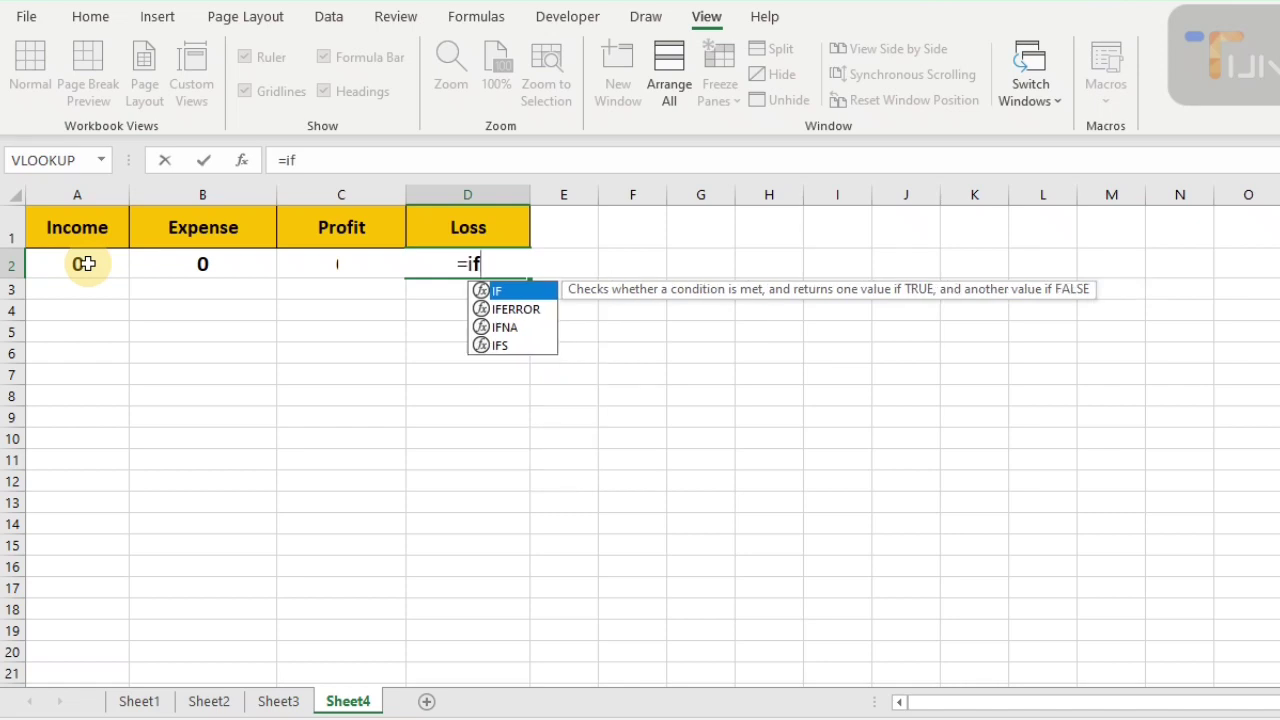
type("(")
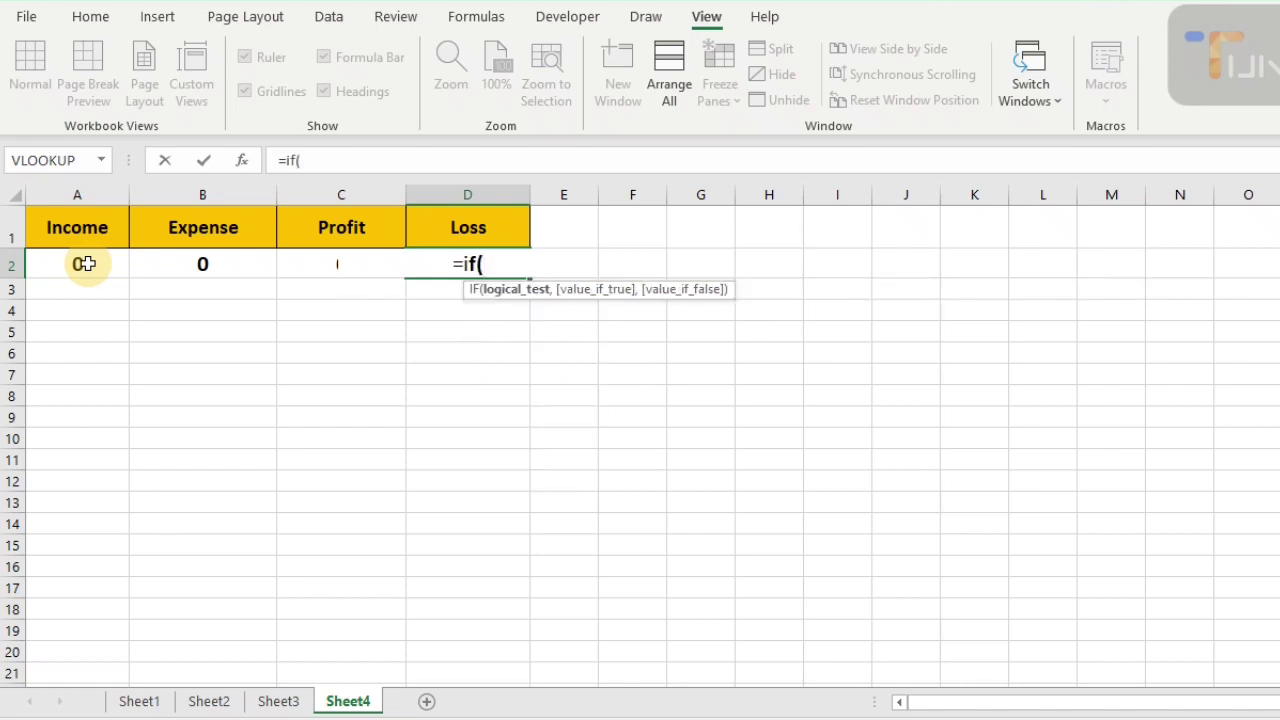
left_click(84, 262)
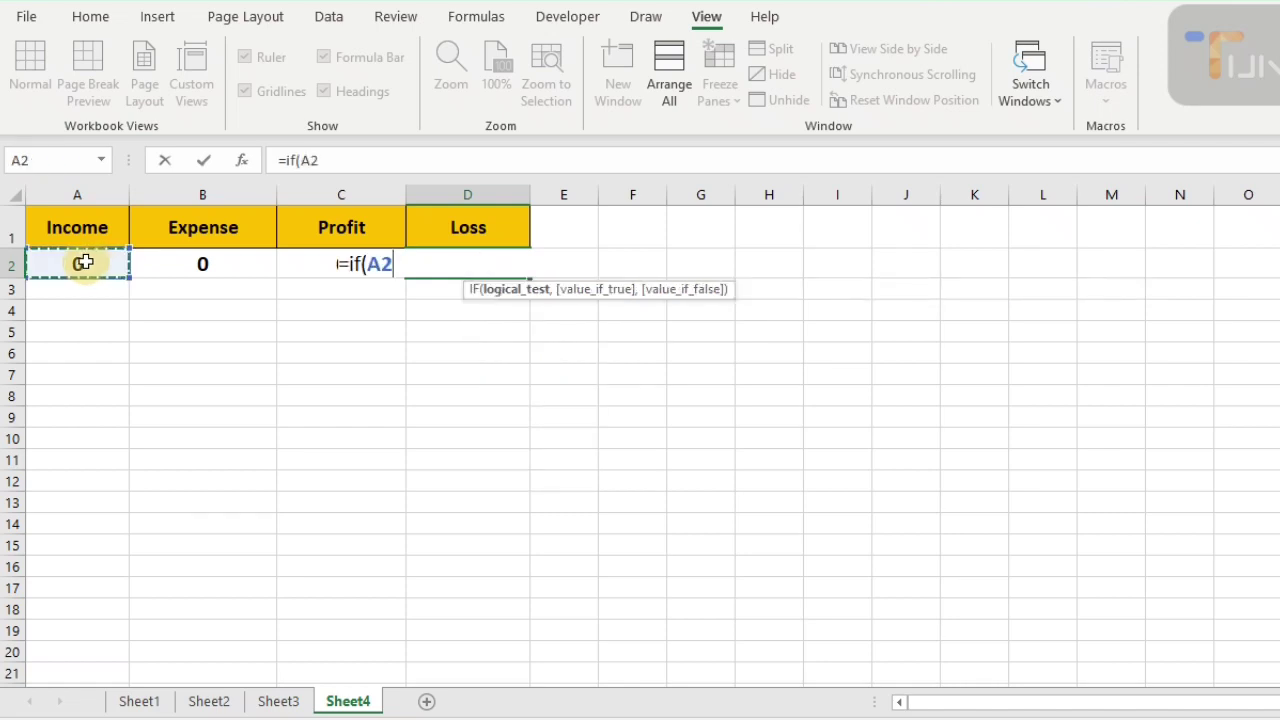
type("<")
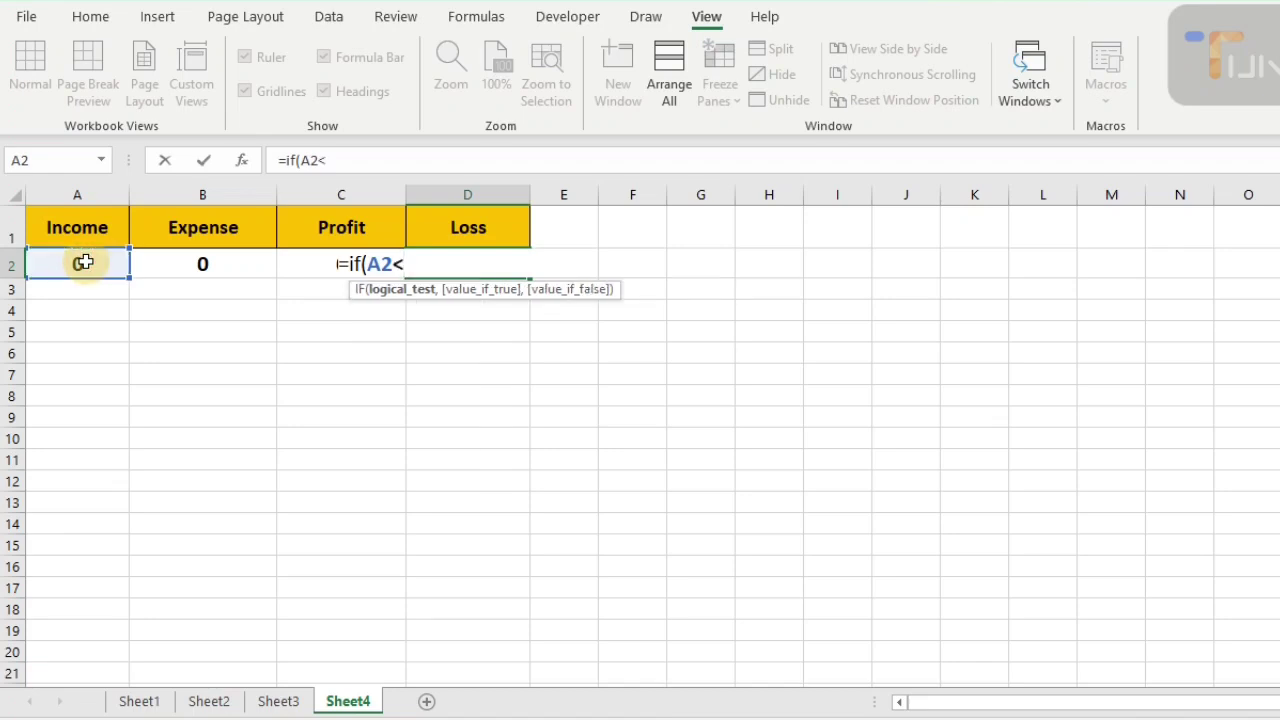
left_click(206, 263)
type(",")
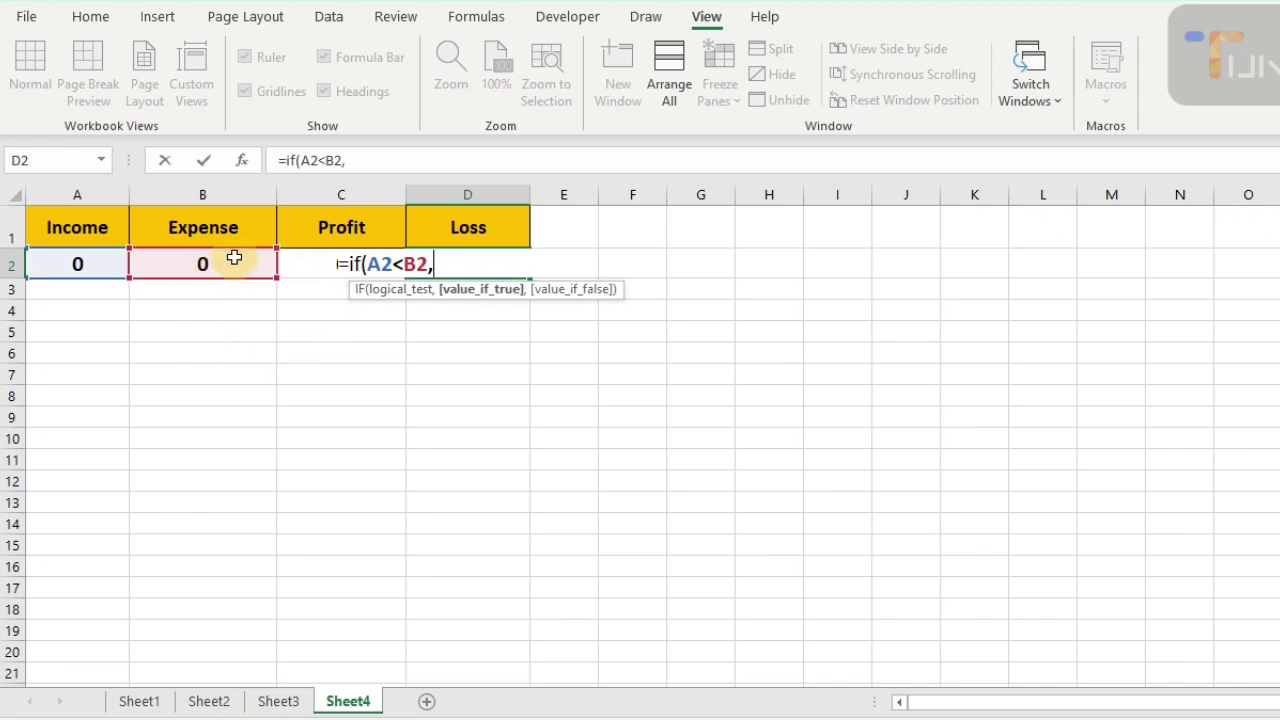
left_click(234, 258)
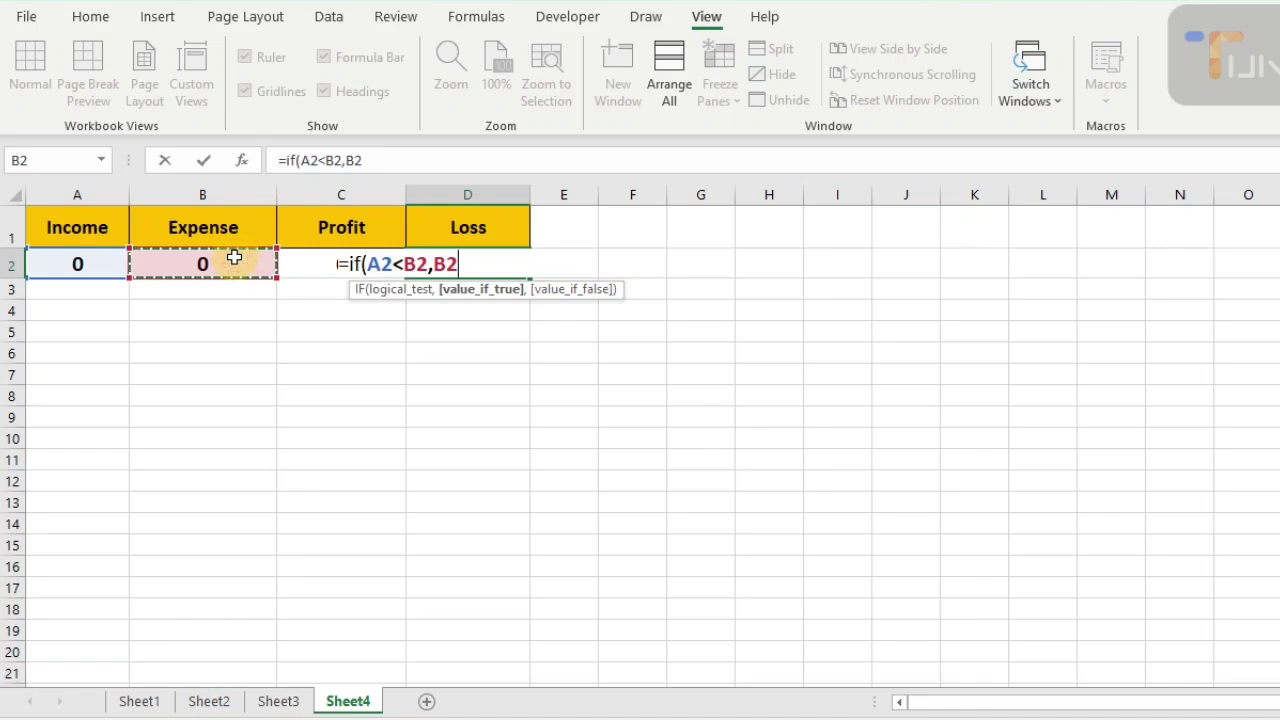
type("-")
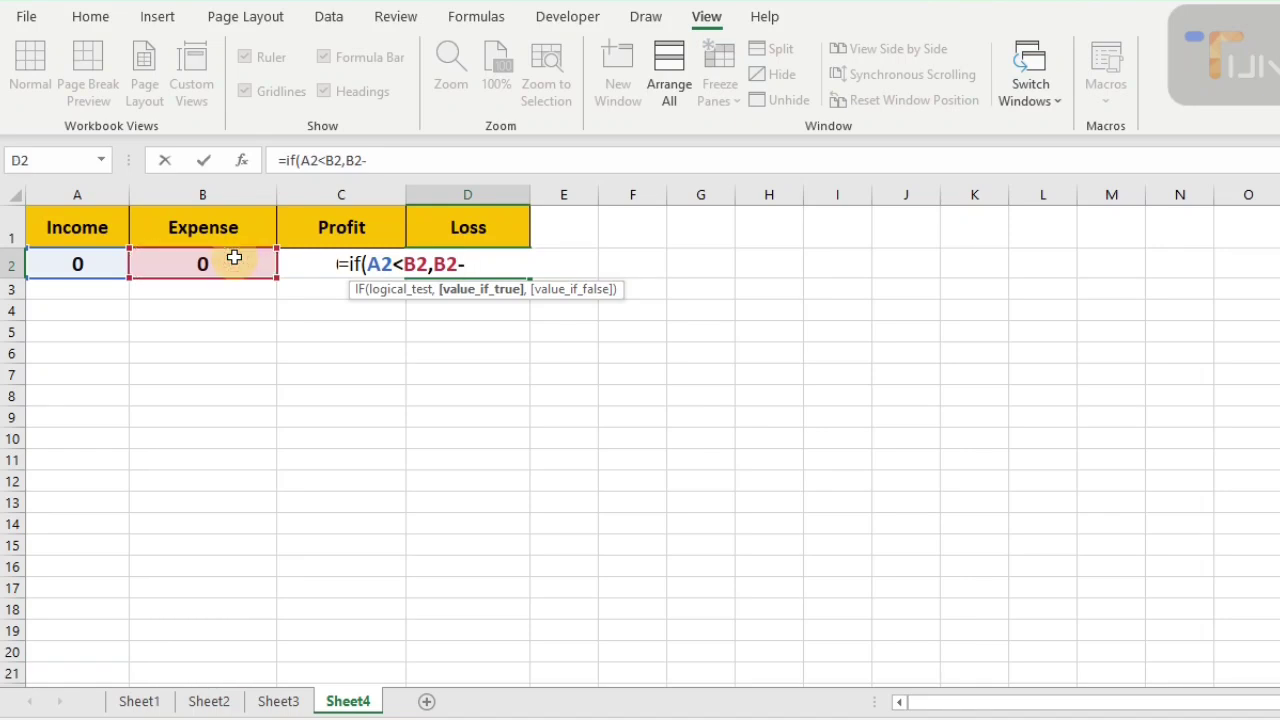
left_click(90, 261)
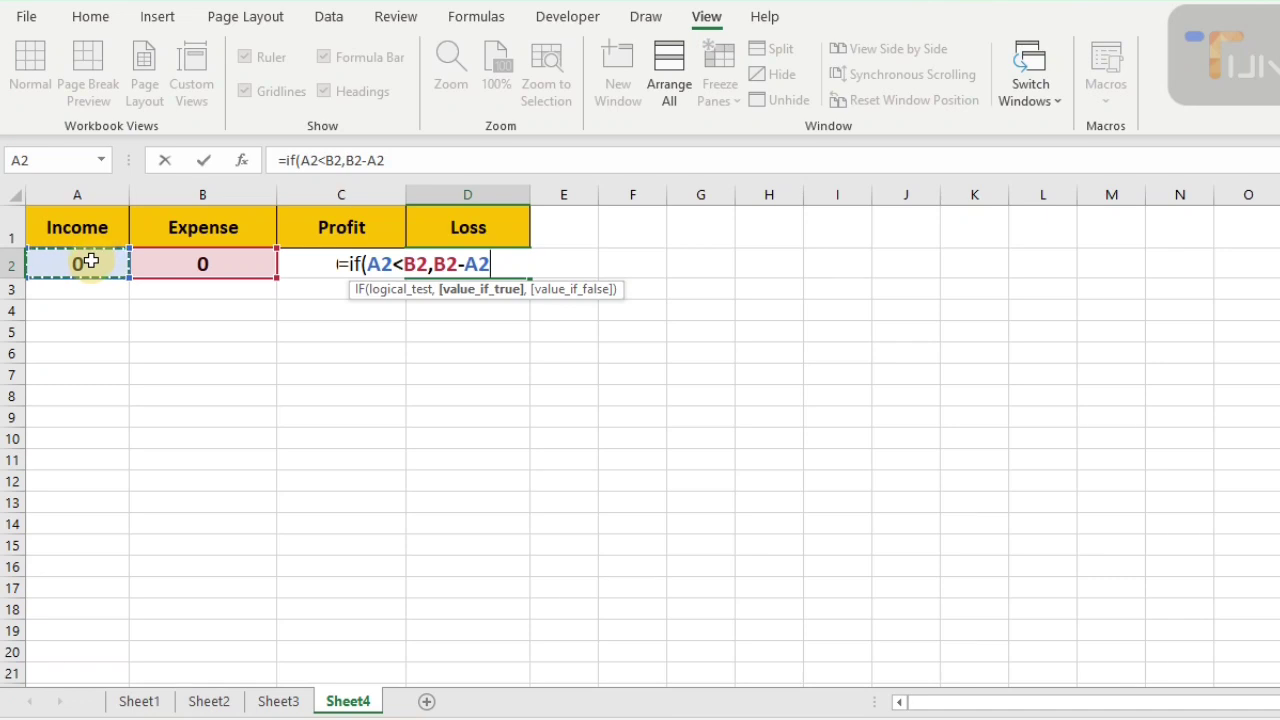
key("BackSpace")
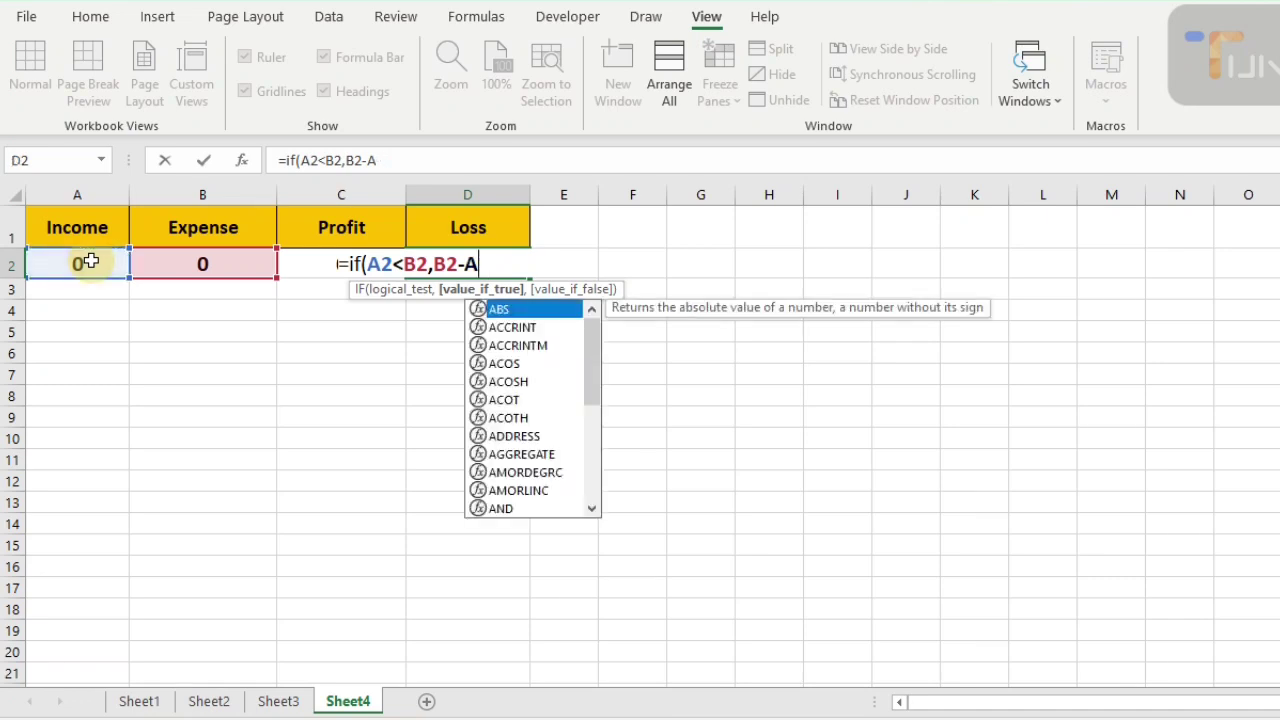
key("BackSpace")
key("BackSpace")
key("BackSpace")
key("BackSpace")
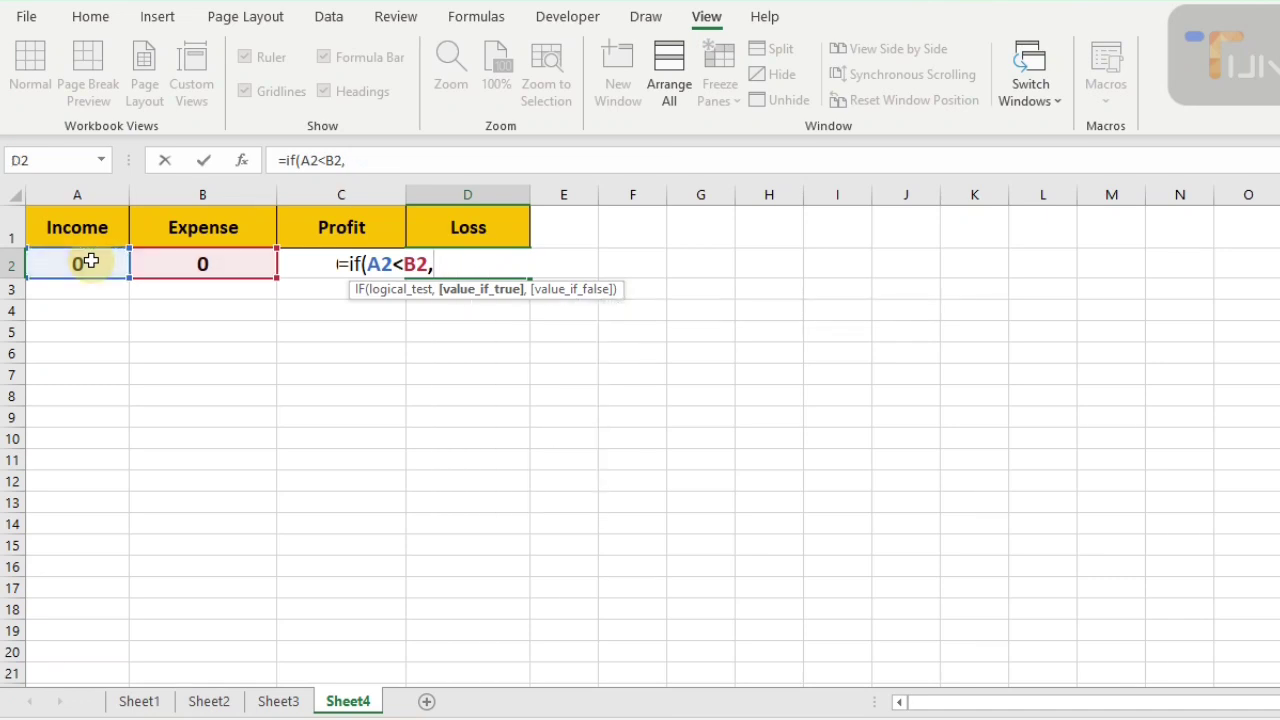
- Complete the Loss formula in D2 with A2-B2 as the value-if-true argument, making it =IF(A2<B2,A2-B2)
left_click(90, 263)
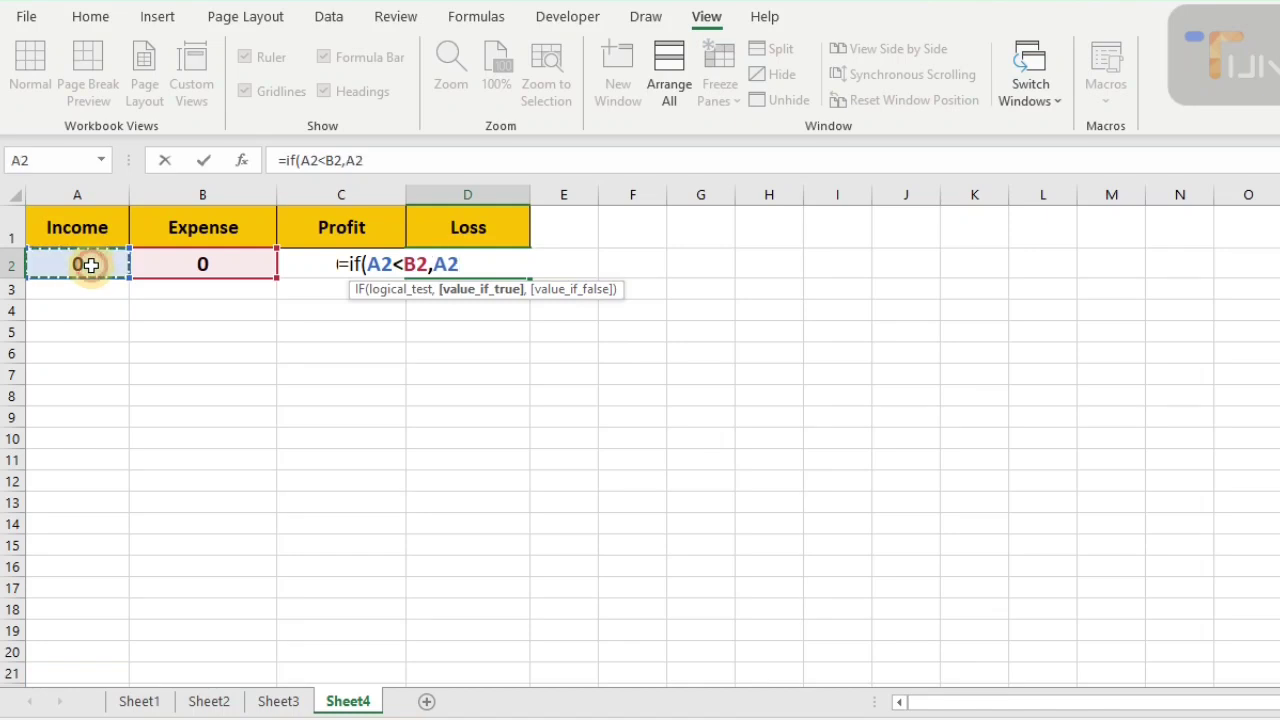
type("-")
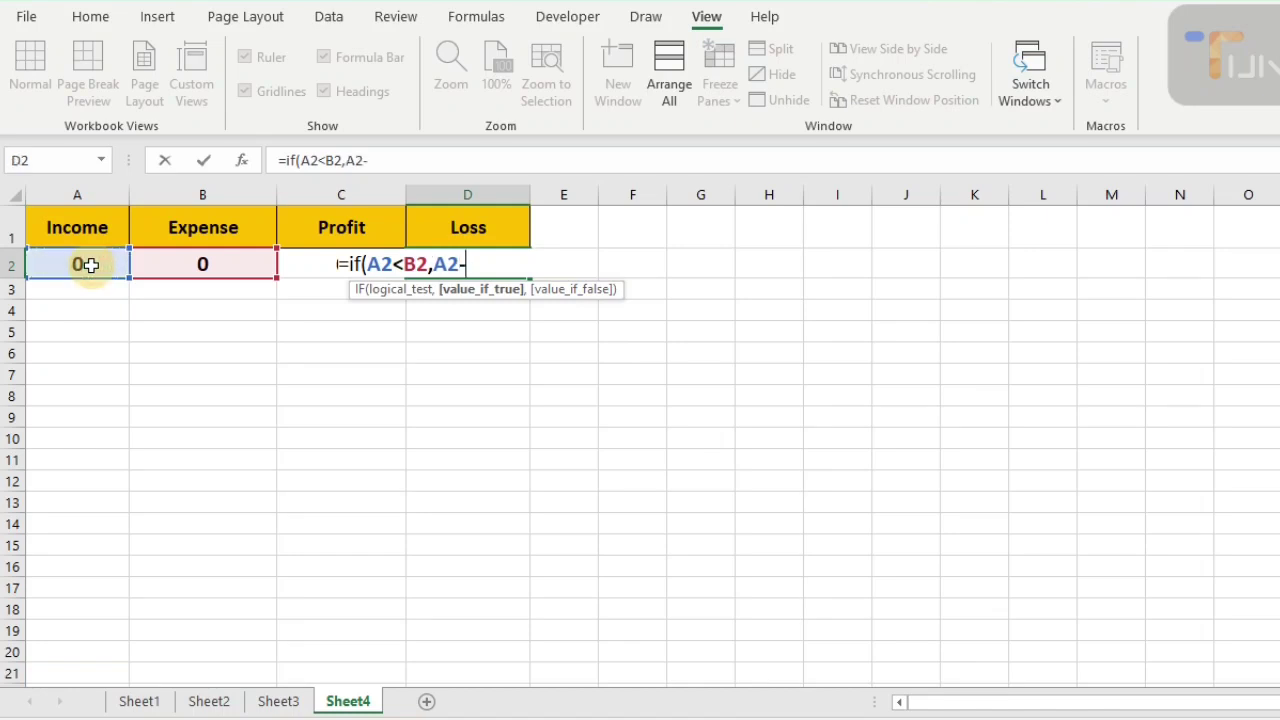
left_click(203, 263)
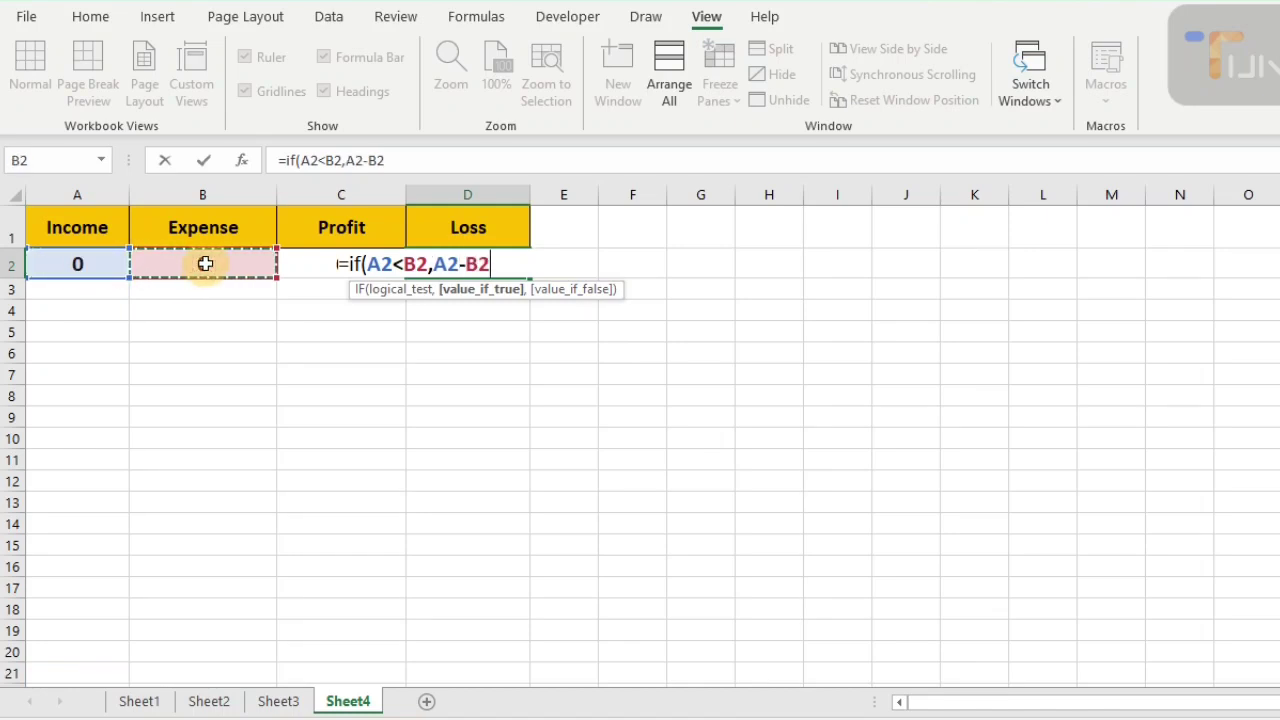
type(")")
key("Return")
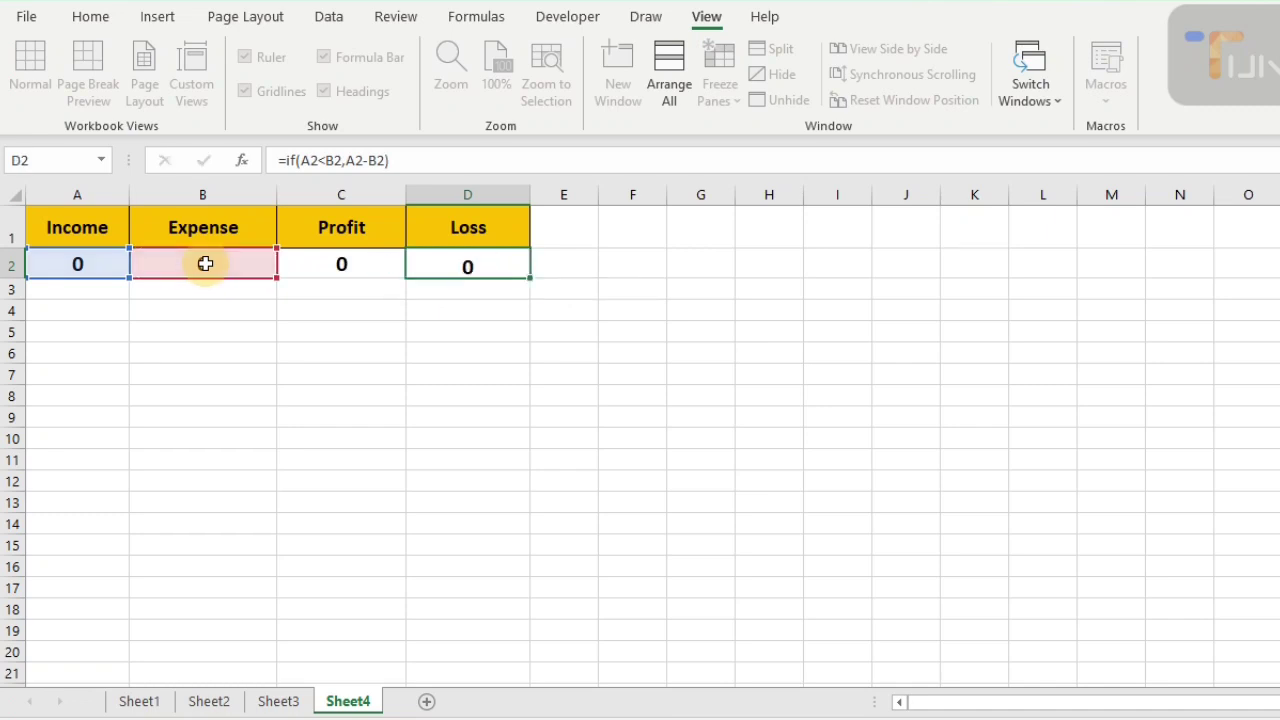
- Add 0 as the value-if-false argument of the Loss formula in D2, making it =IF(A2<B2,A2-B2,0)
left_click(451, 263)
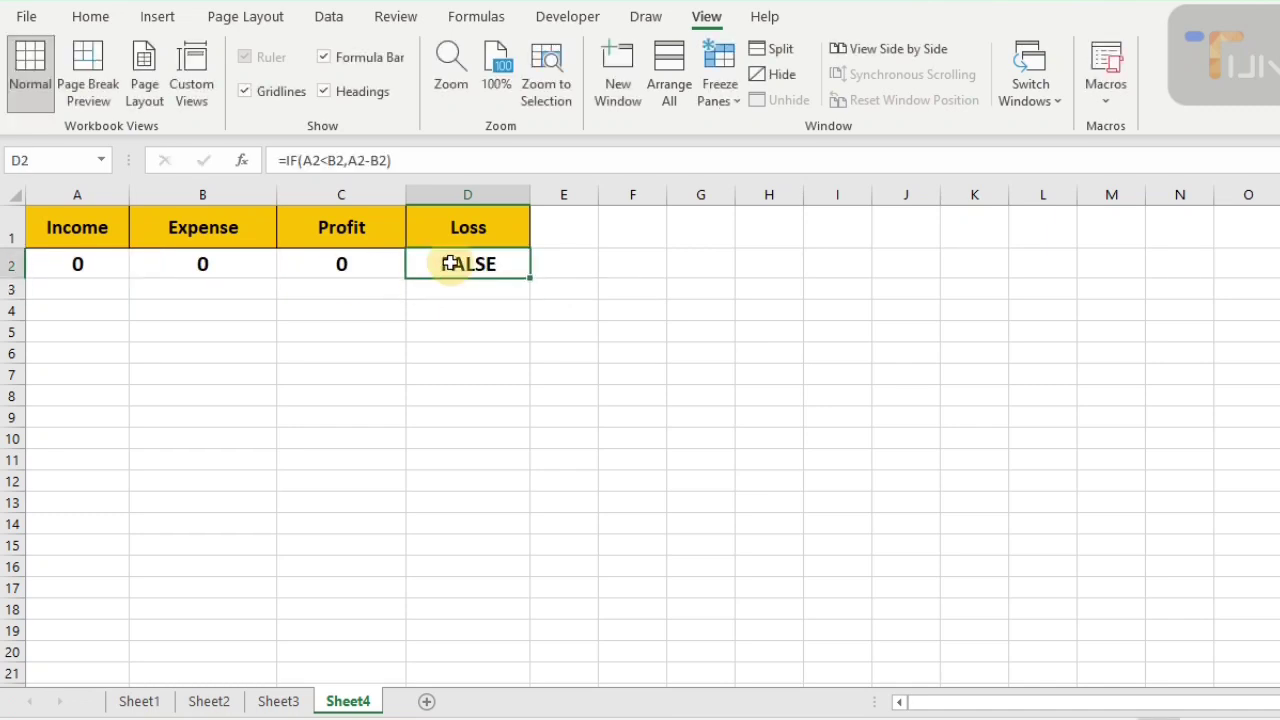
double_click(455, 263)
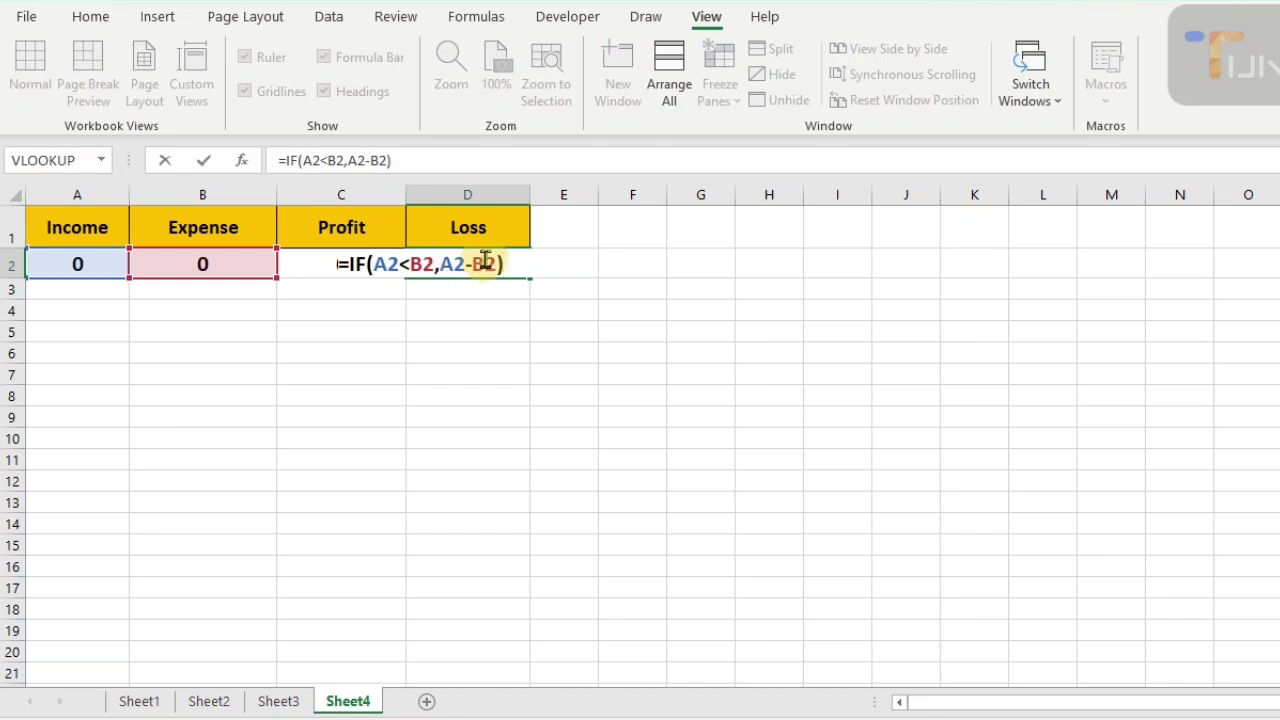
key("Left")
type(",")
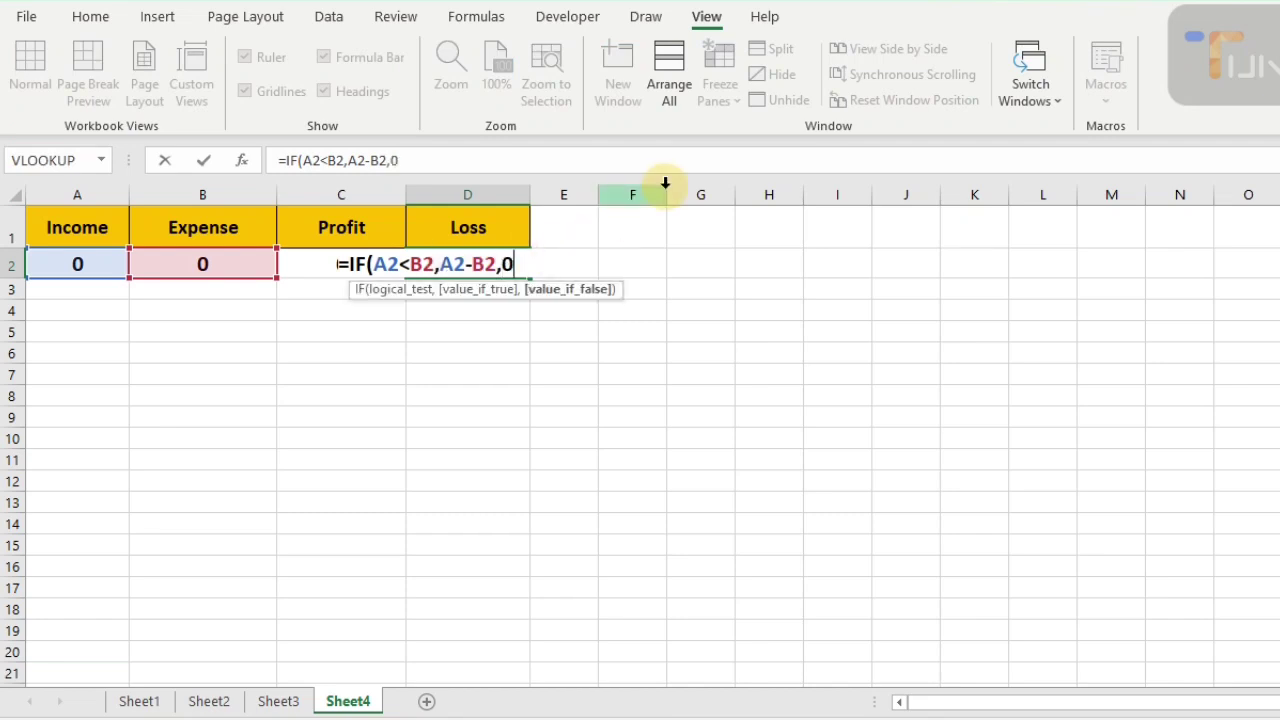
type("0)")
key("Return")
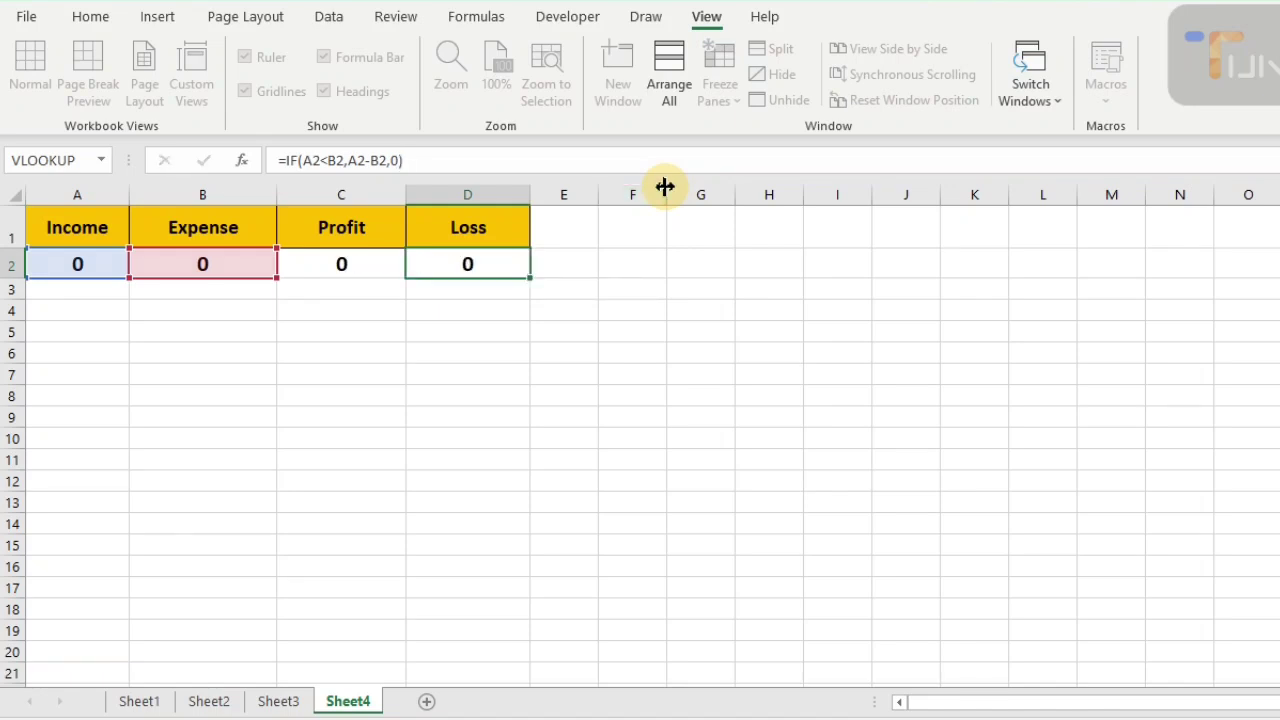
- Rename Sheet1, which holds the entry form, as "ENtry Form"
left_click(140, 702)
double_click(140, 702)
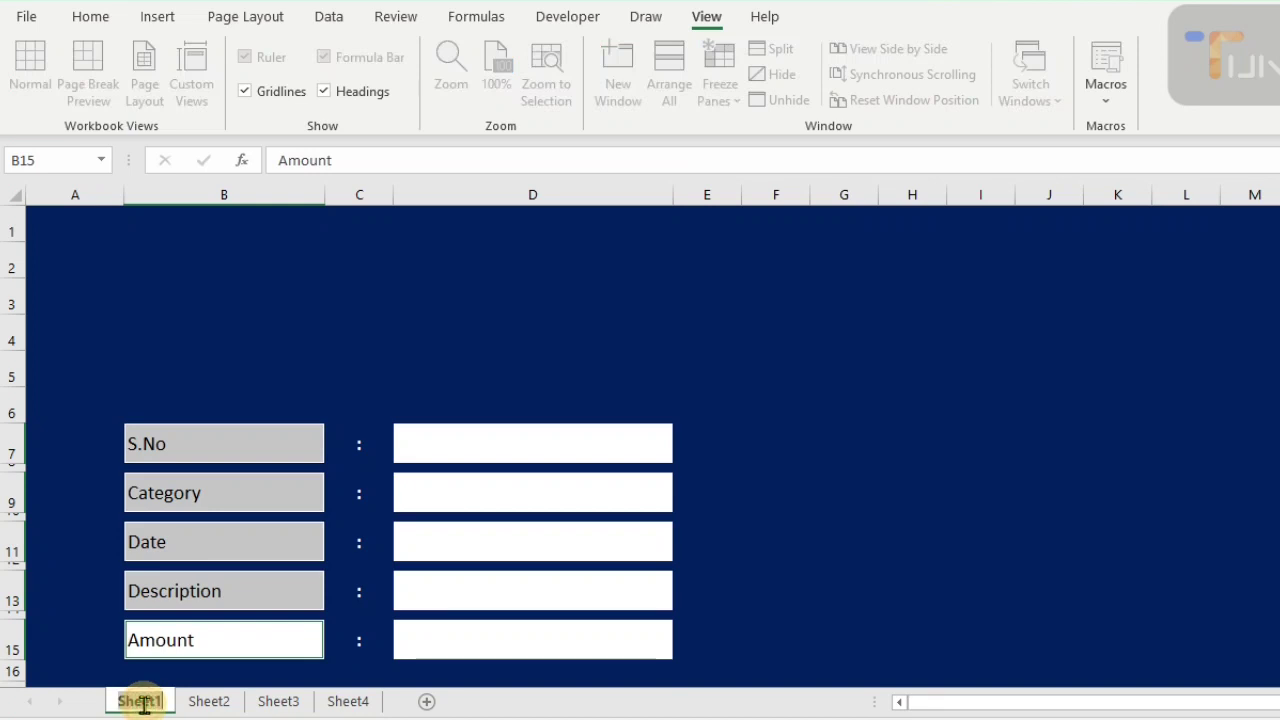
type("ENTRY")
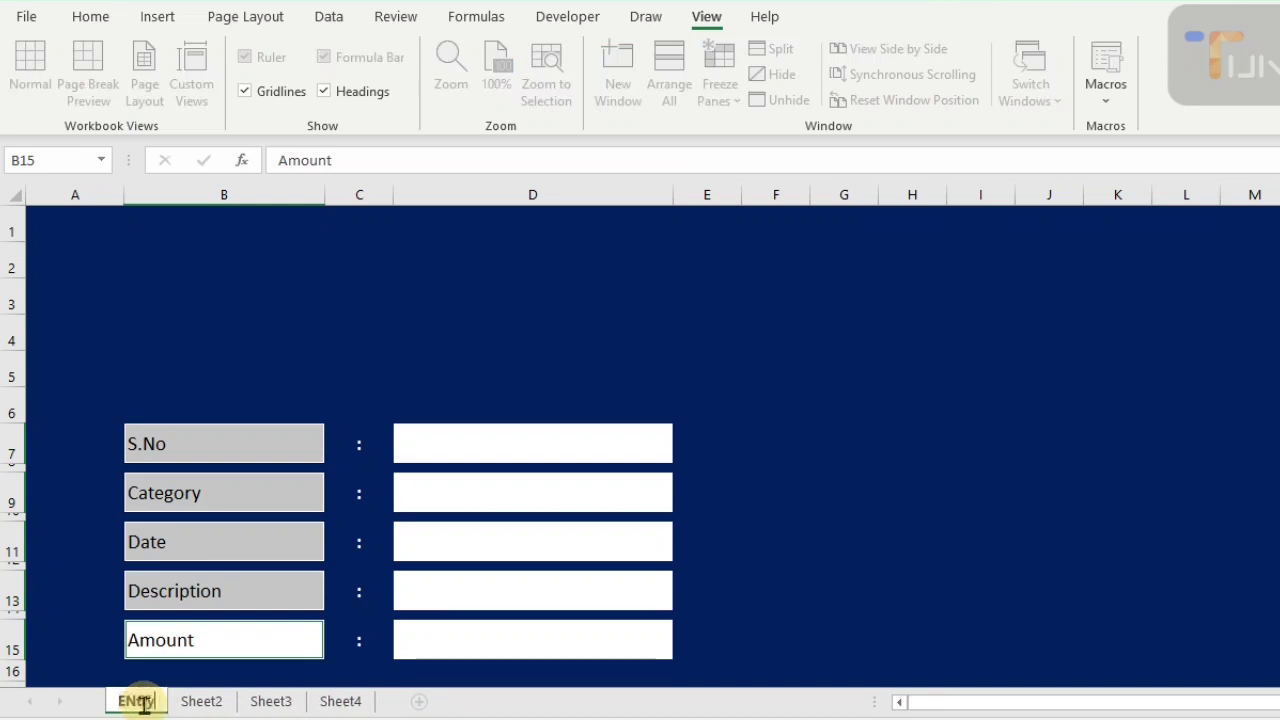
key("Return")
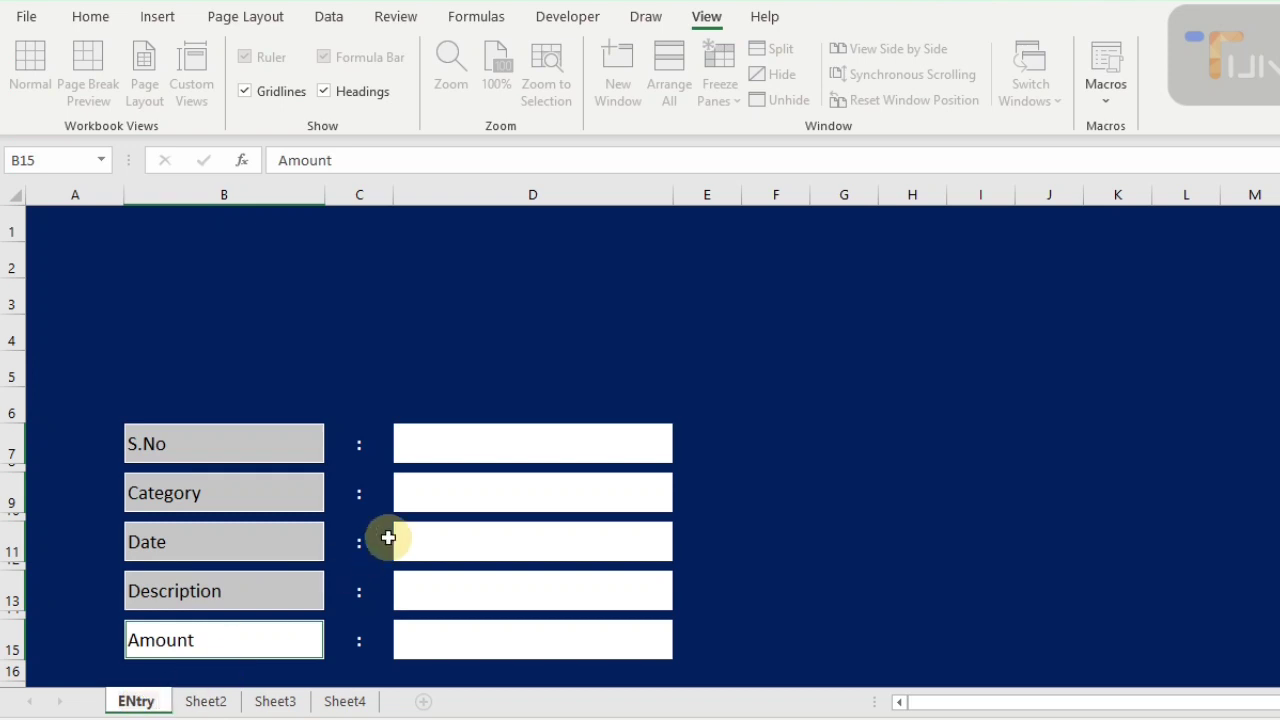
type("Form")
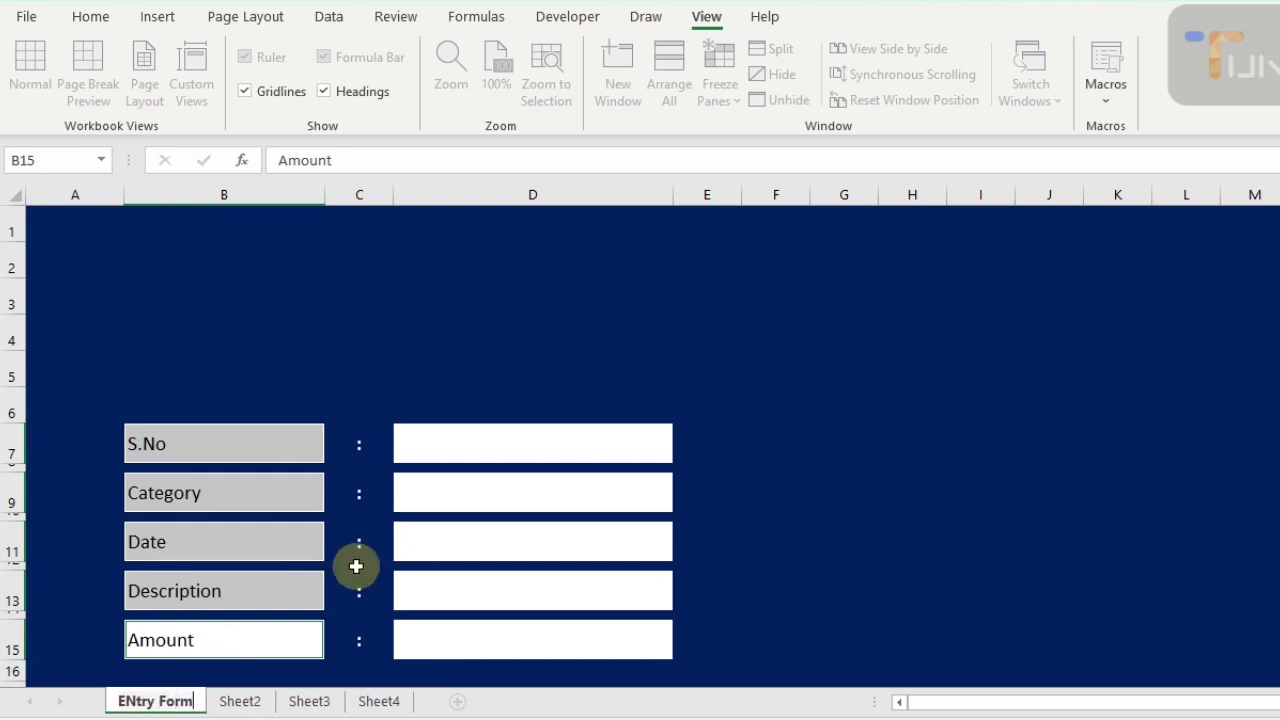
- Rename Sheet2, the first record sheet, as "Income"
left_click(248, 702)
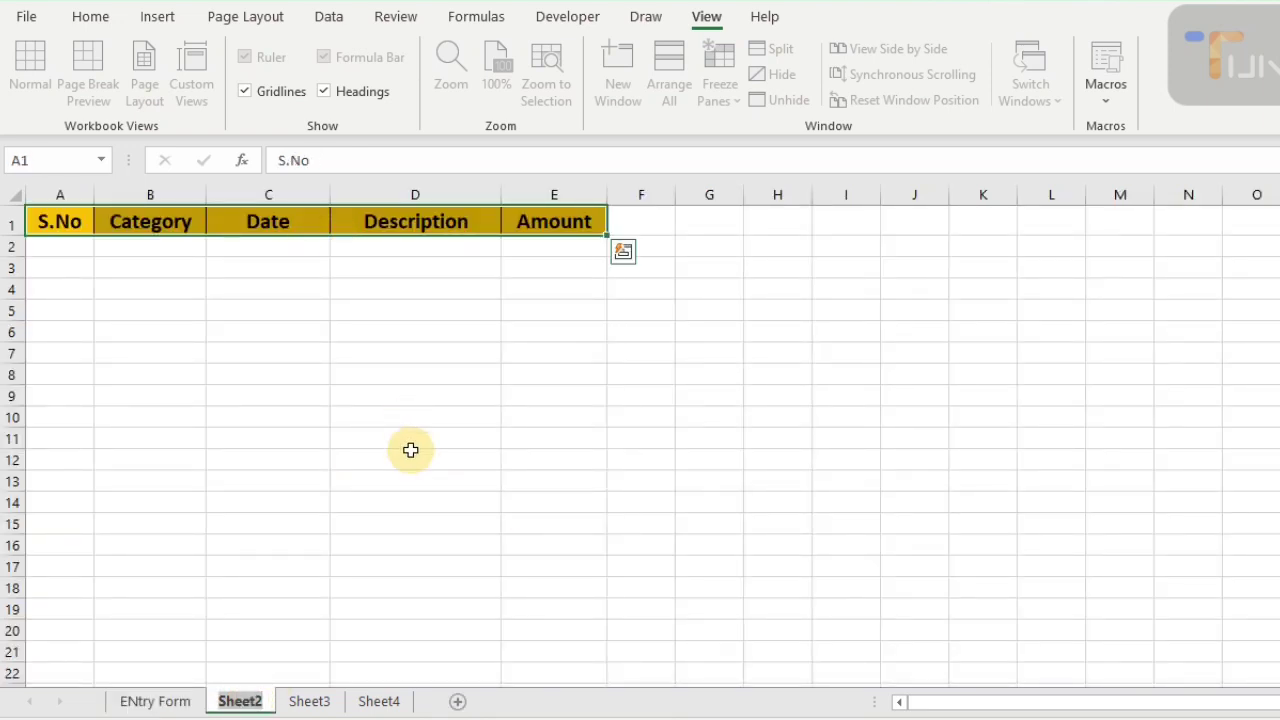
type("I")
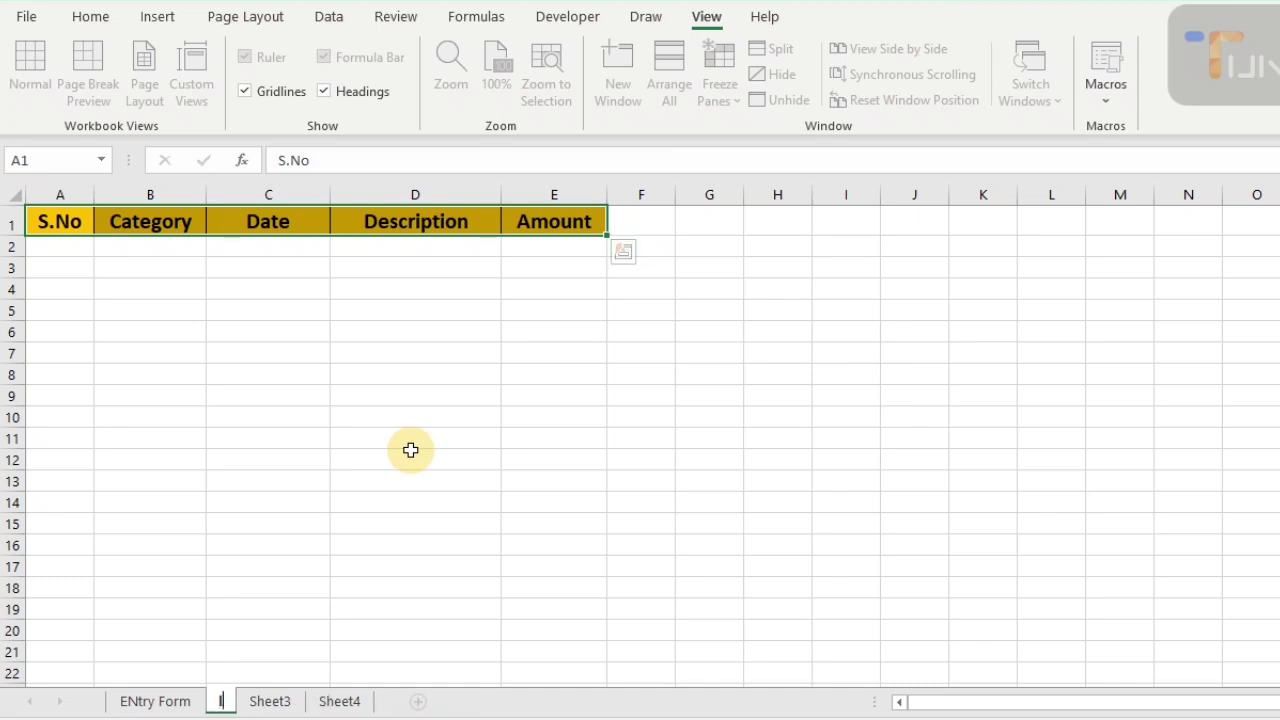
type("ncom")
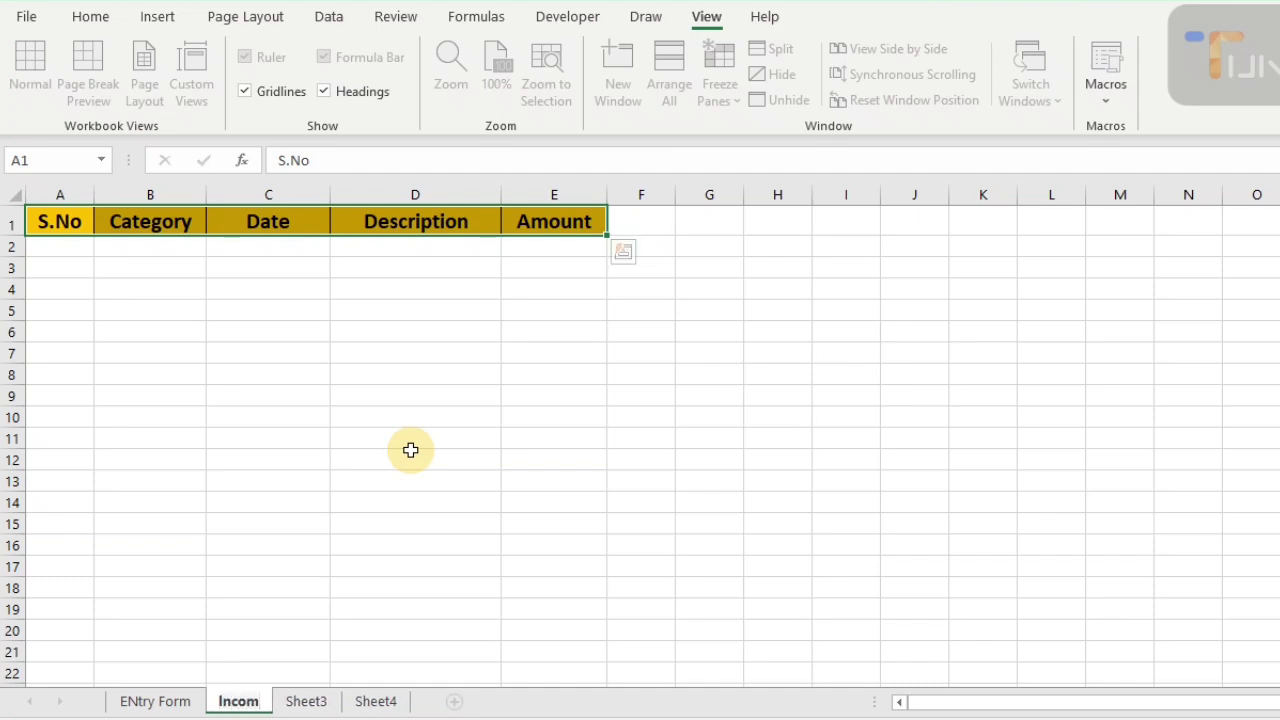
type("e")
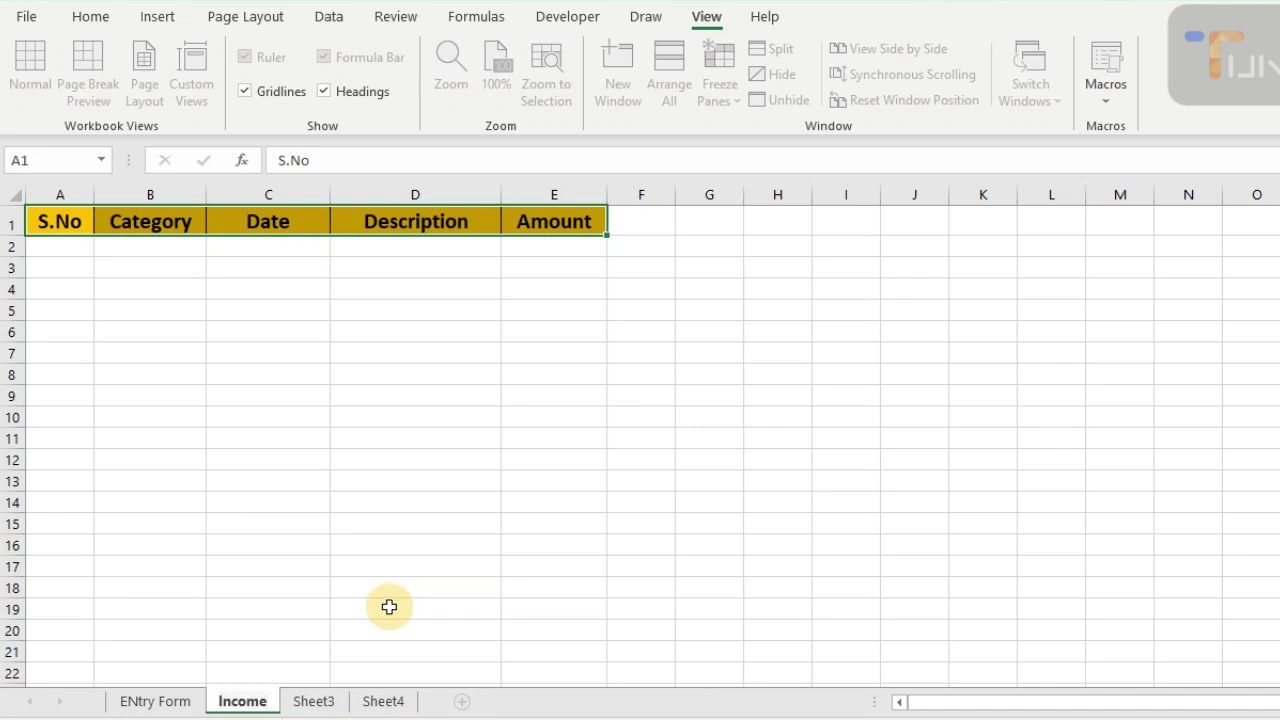
- Rename Sheet3, the second record sheet, as "Expense"
left_click(318, 701)
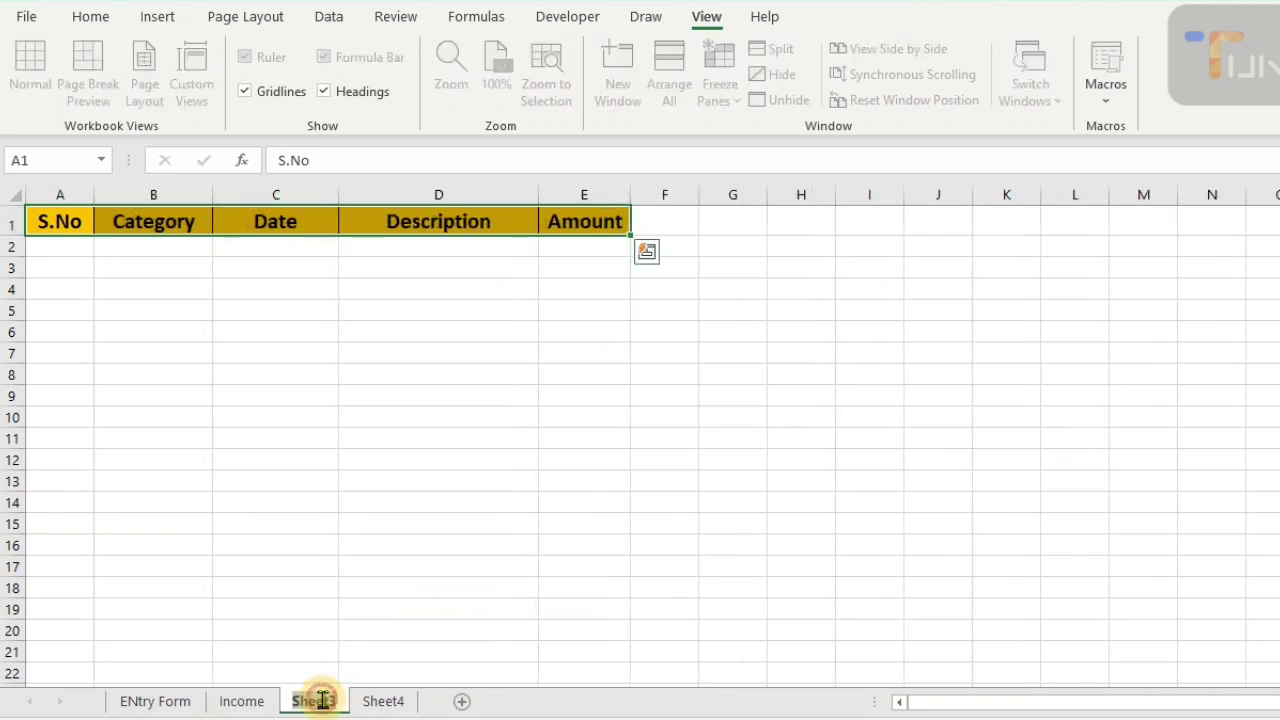
type("Expe")
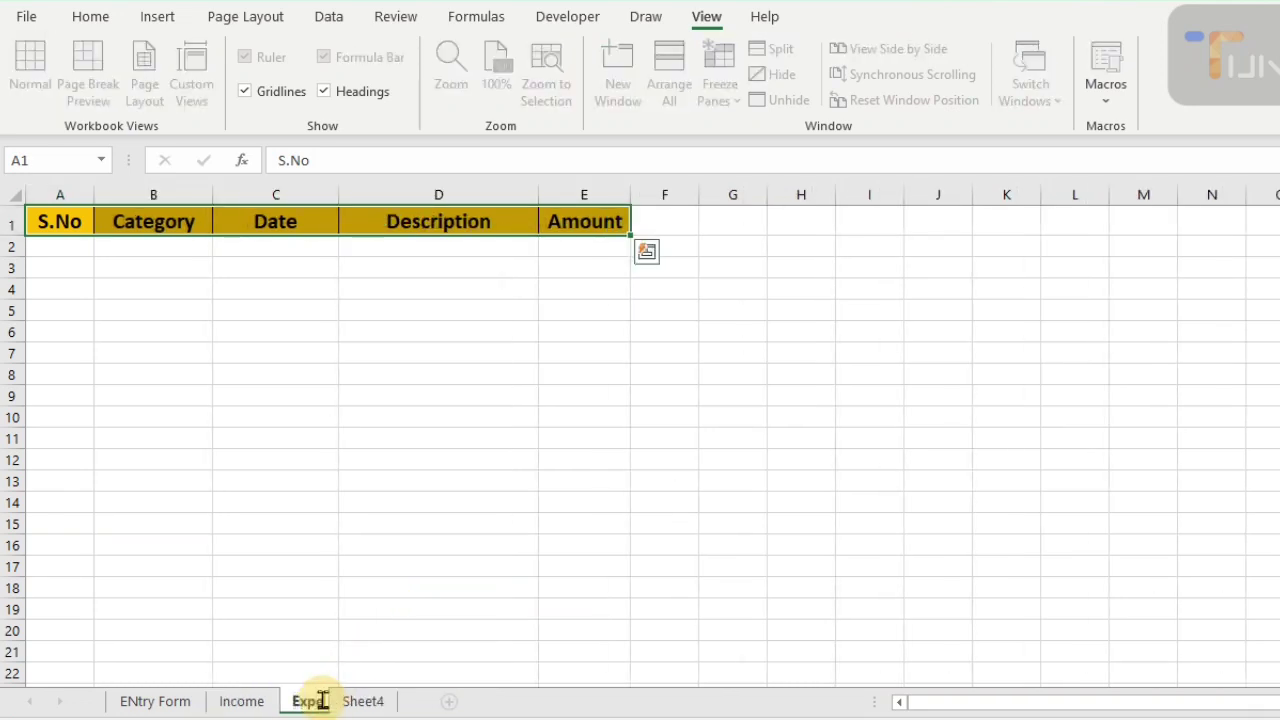
type("nse")
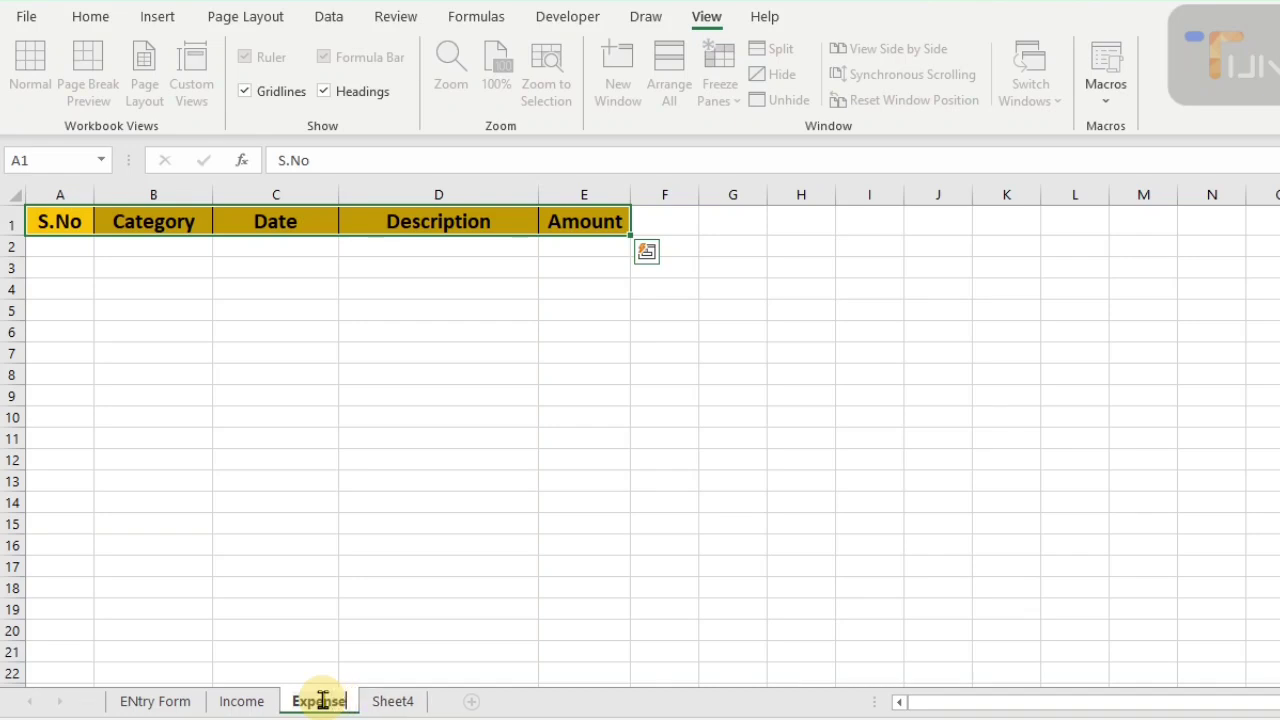
key("Return")
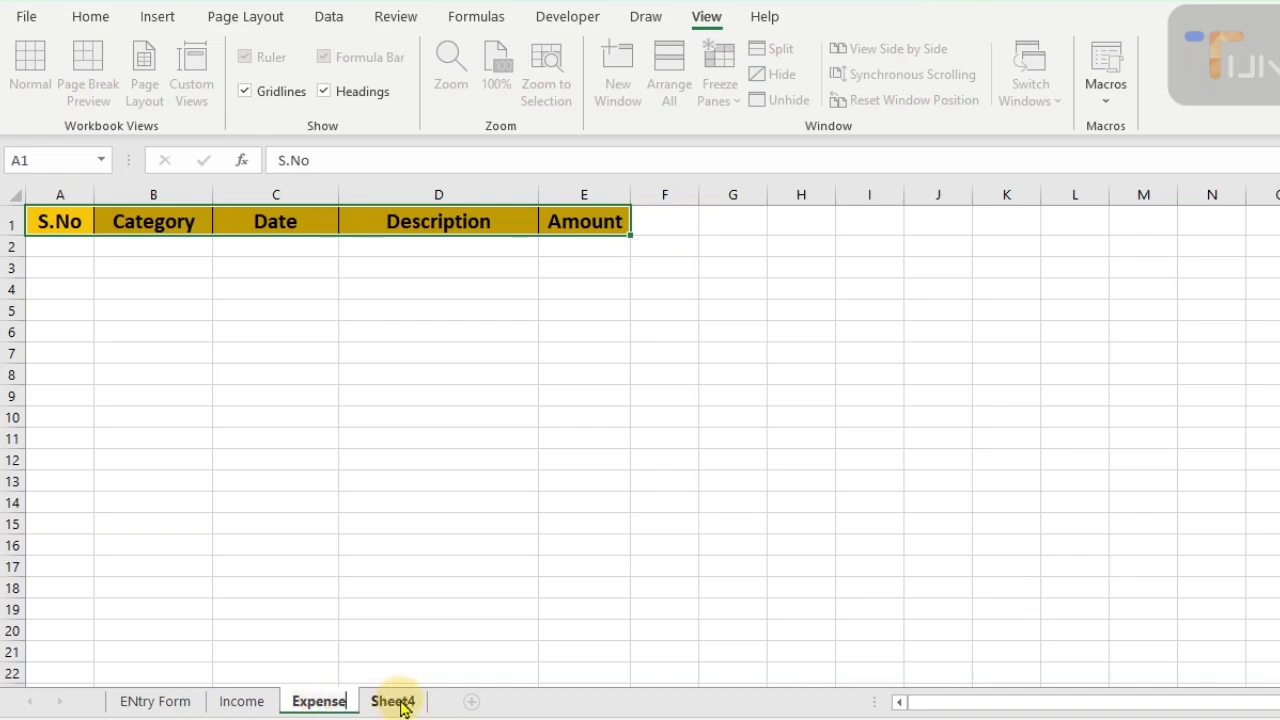
- Rename Sheet4, which holds the income, expense, profit and loss summary, as "Report"
left_click(400, 703)
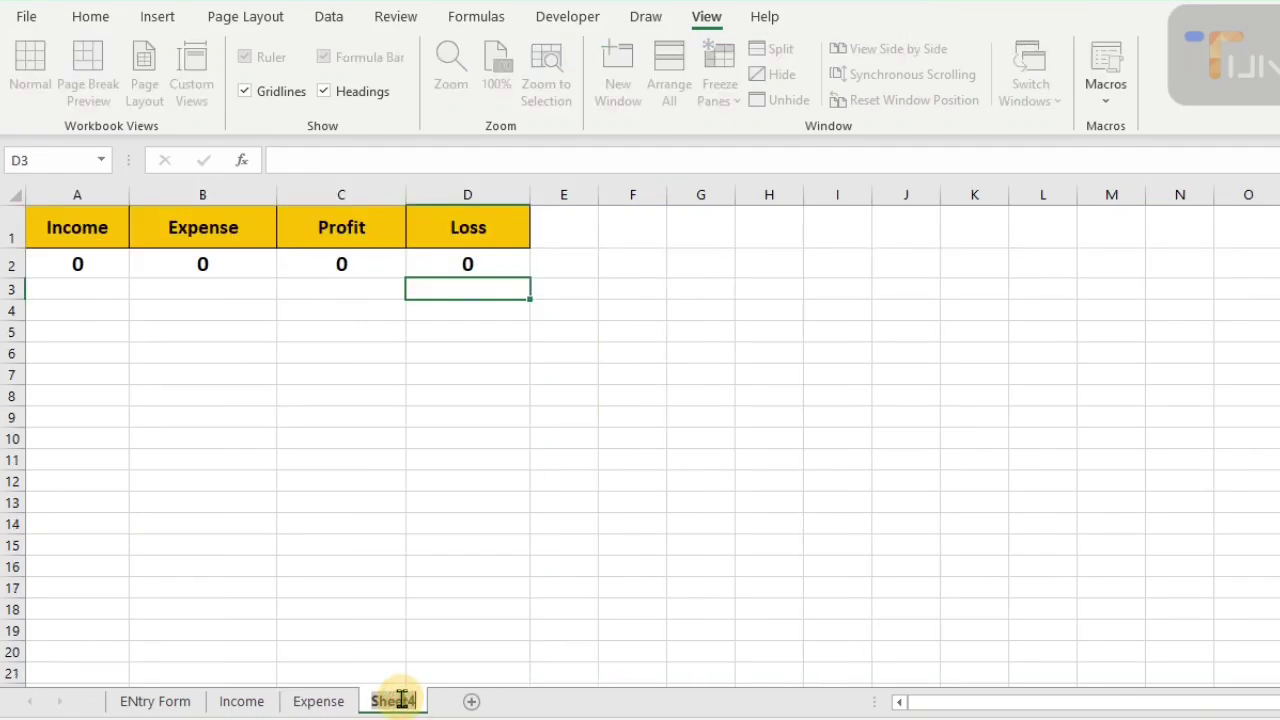
type("Rep")
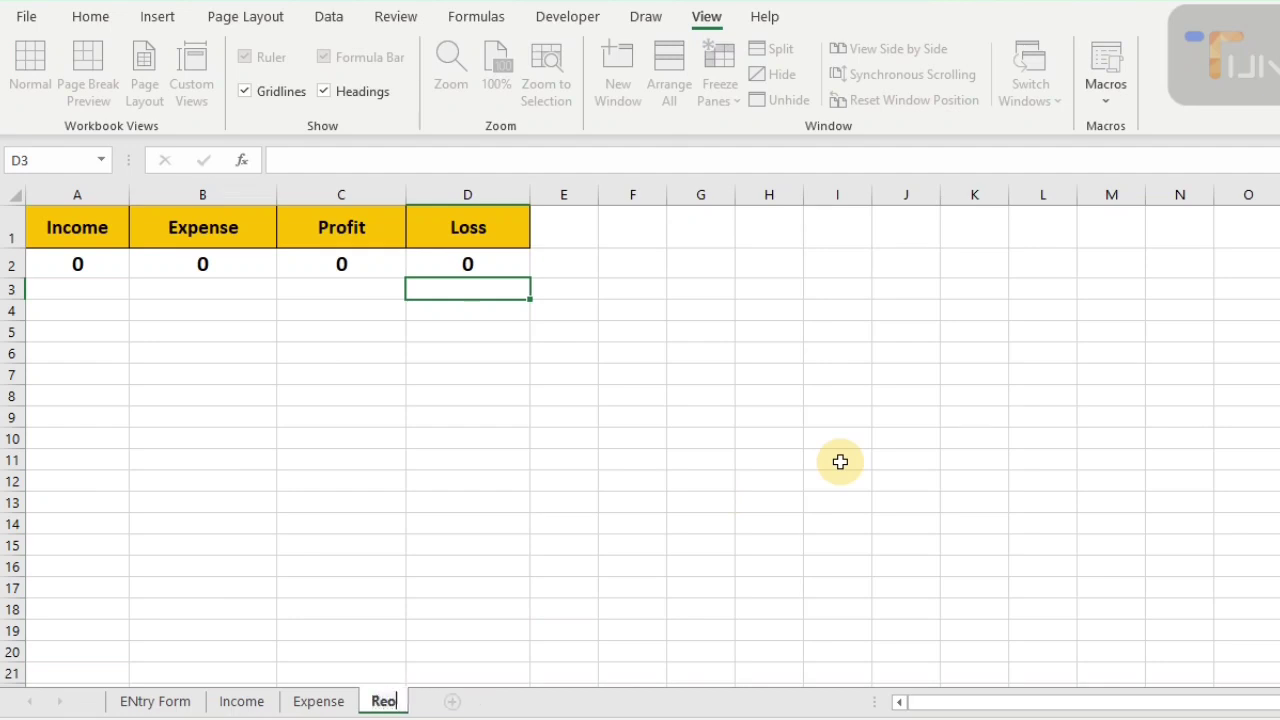
type("ort")
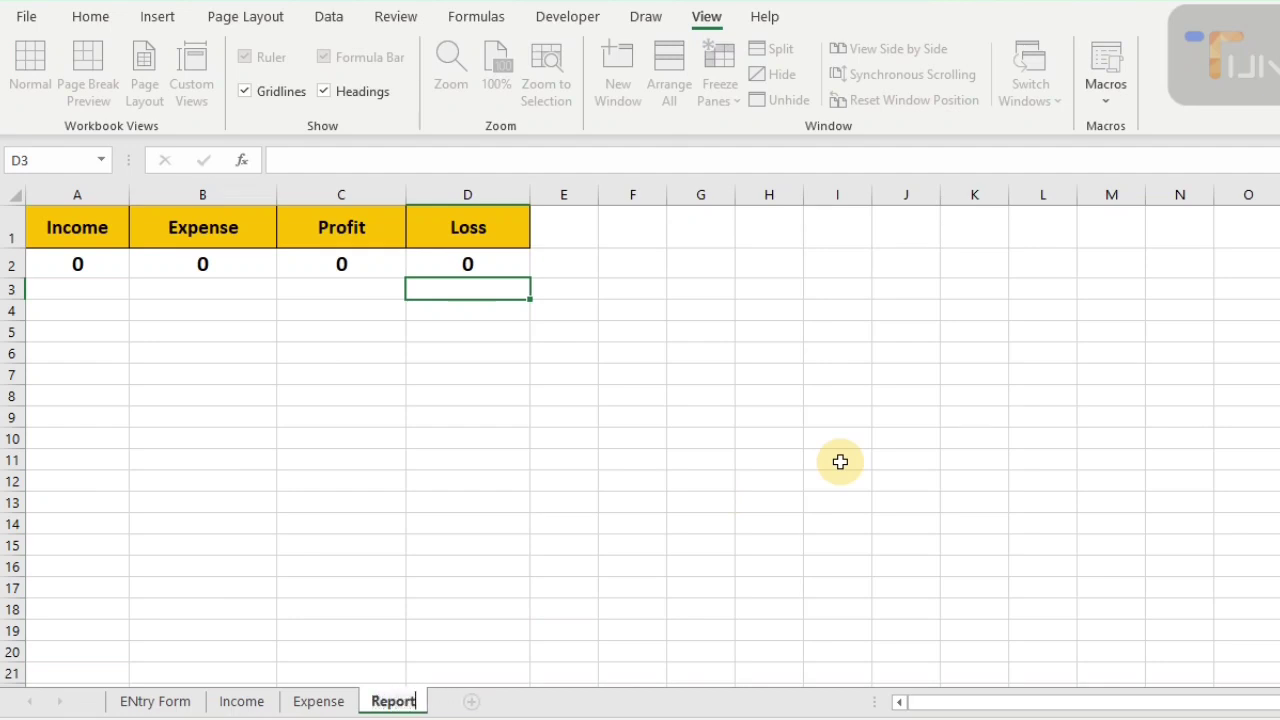
- Commit the Report sheet name and go to the S.No entry cell on the ENtry Form sheet
key("Return")
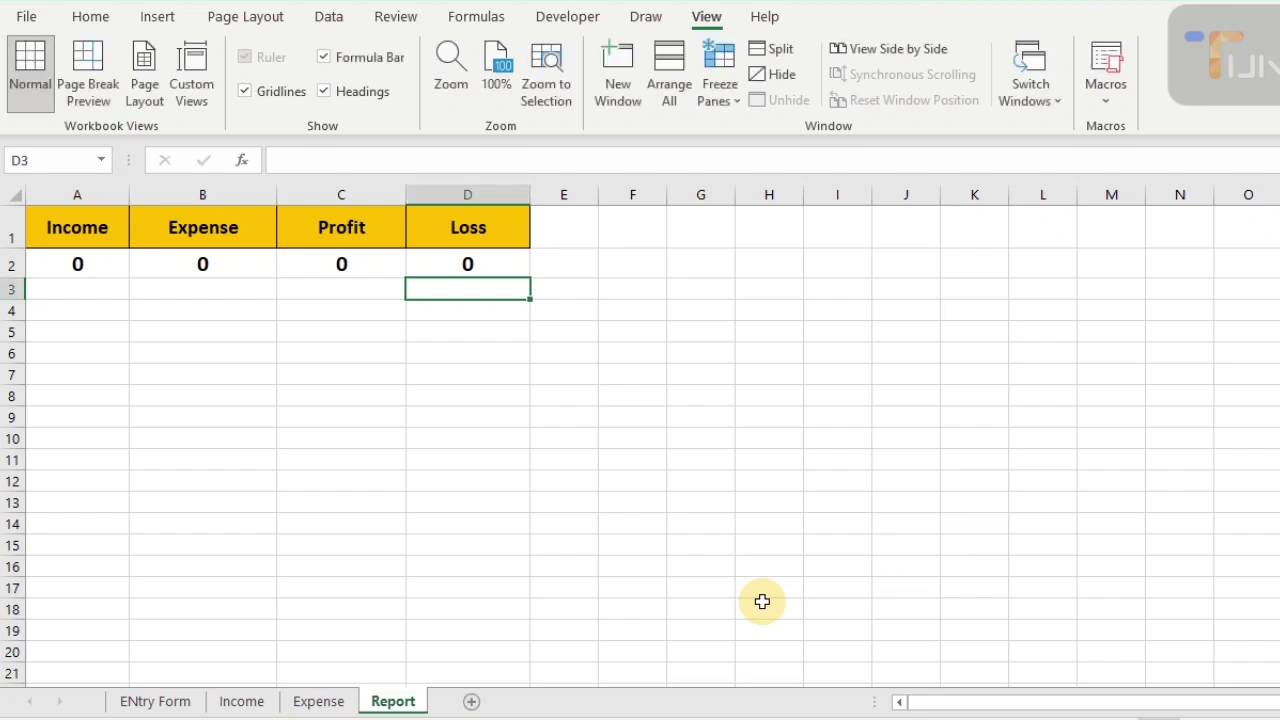
left_click(180, 705)
left_click(491, 458)
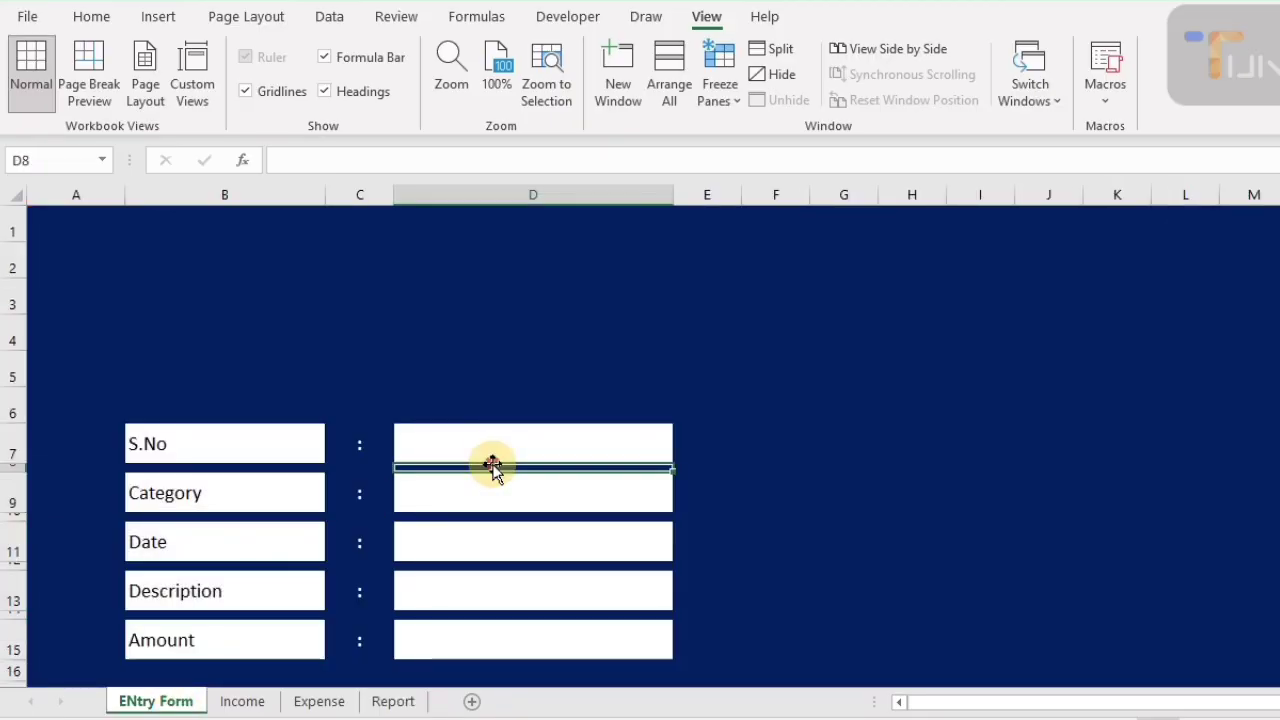
left_click(495, 444)
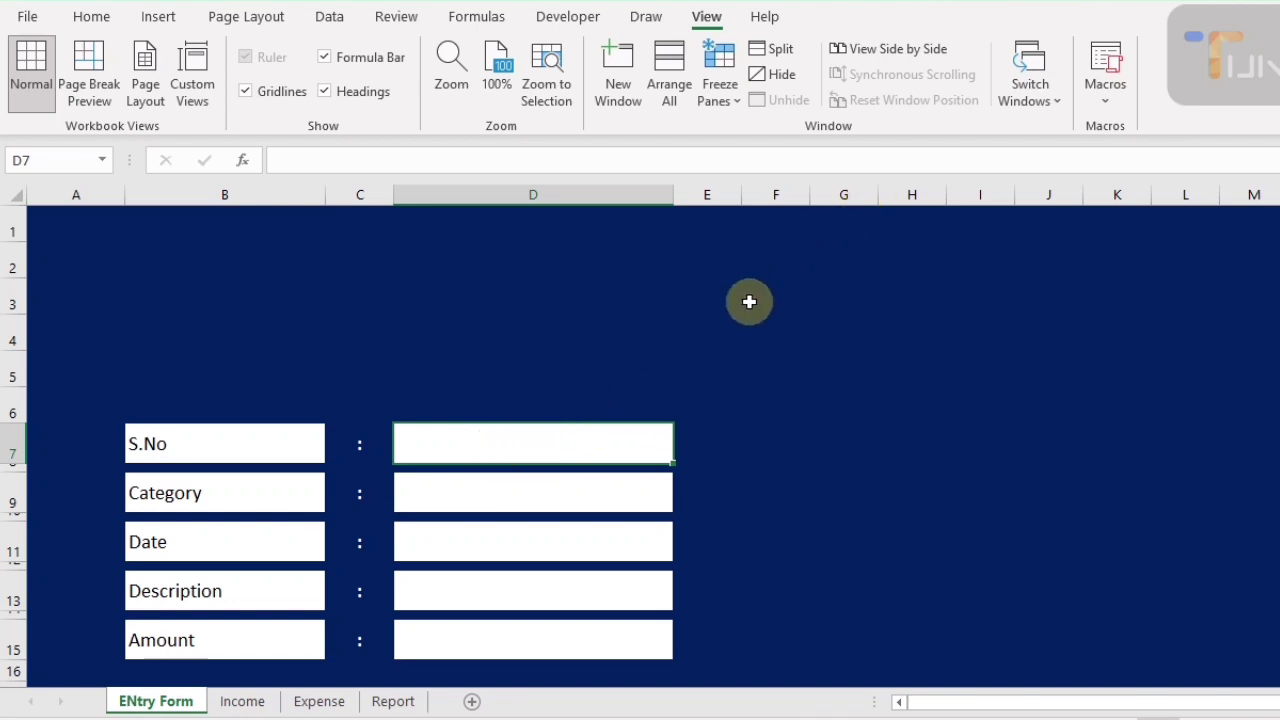
- Add list data validation with the source Income,Expense to the form's Category entry cell D9
left_click(550, 500)
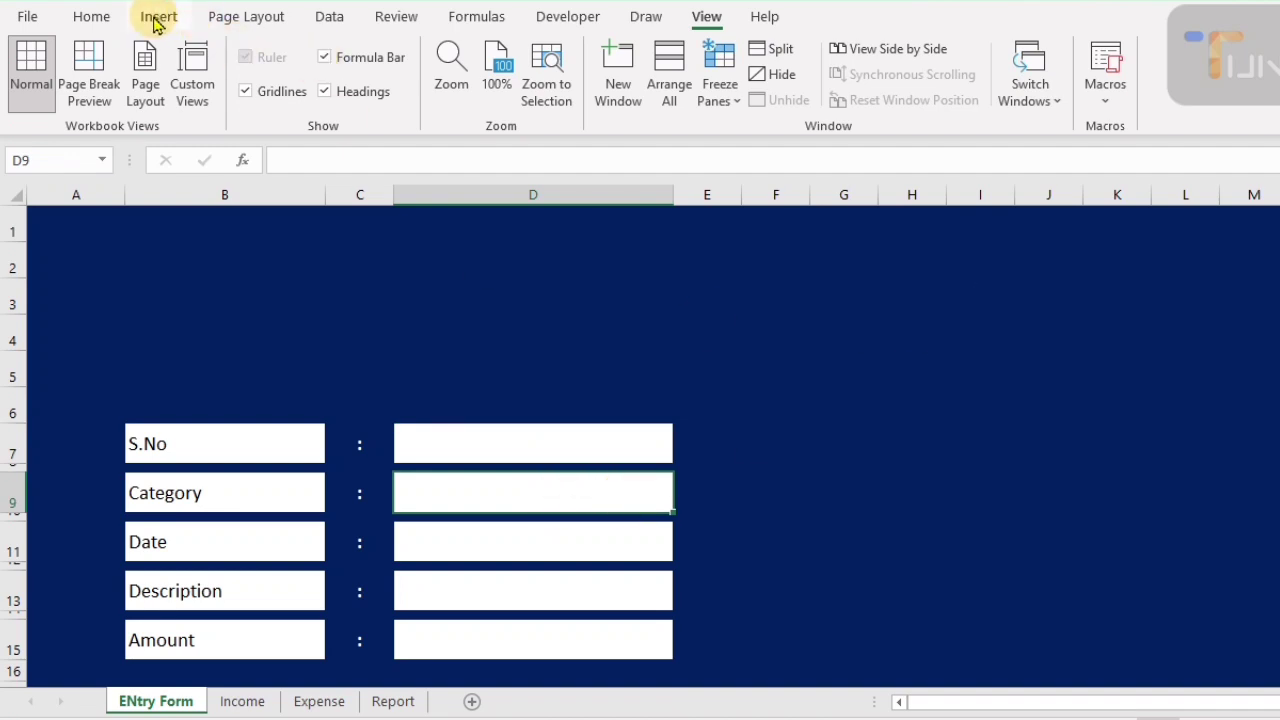
left_click(326, 18)
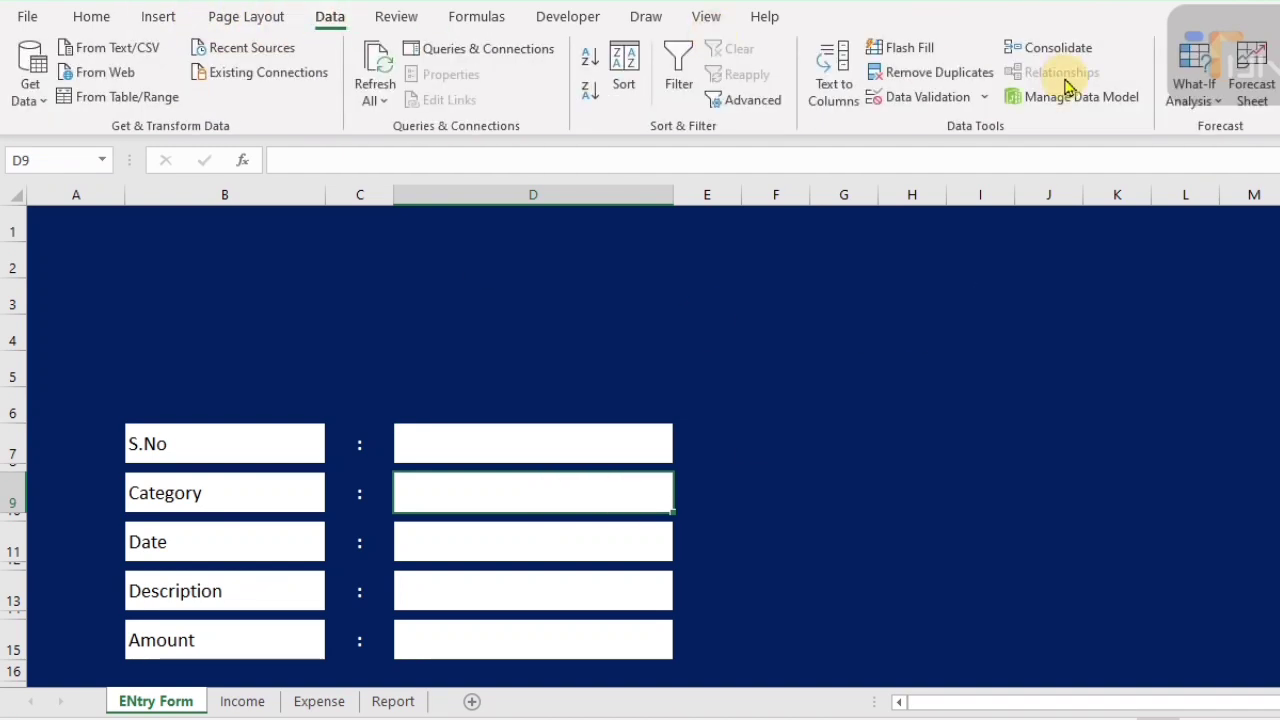
left_click(958, 97)
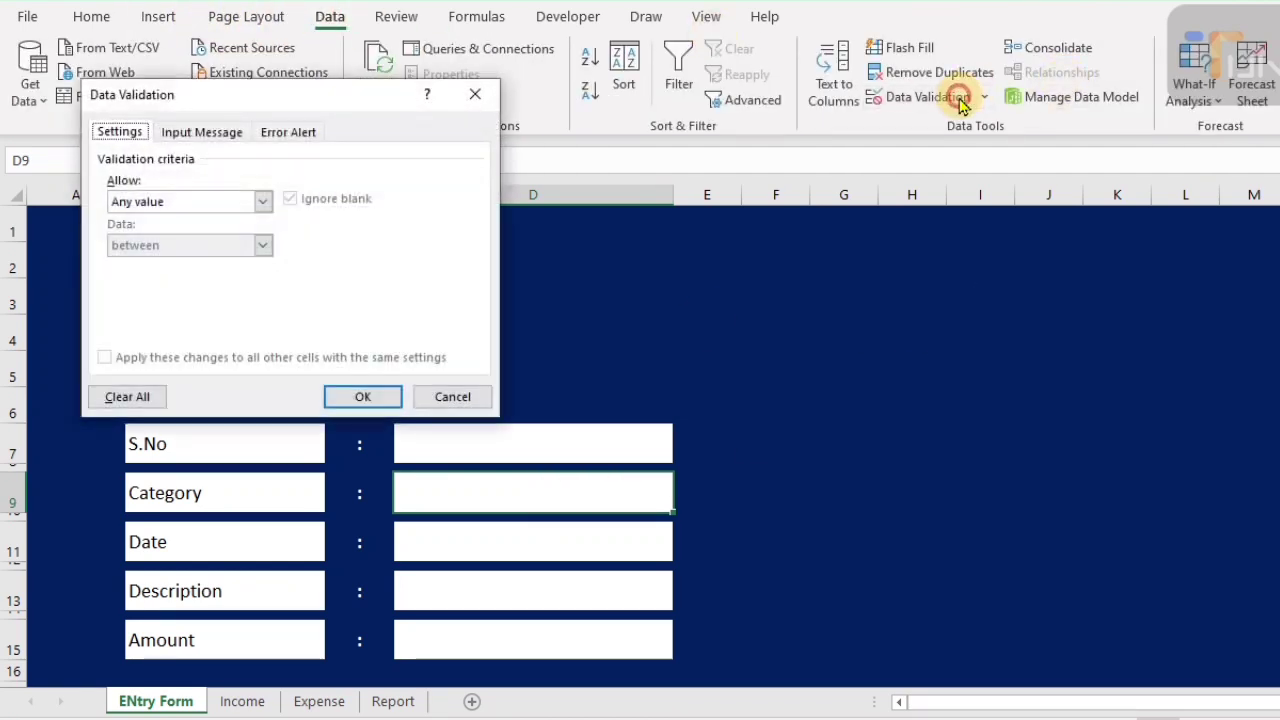
left_click(263, 201)
left_click(197, 262)
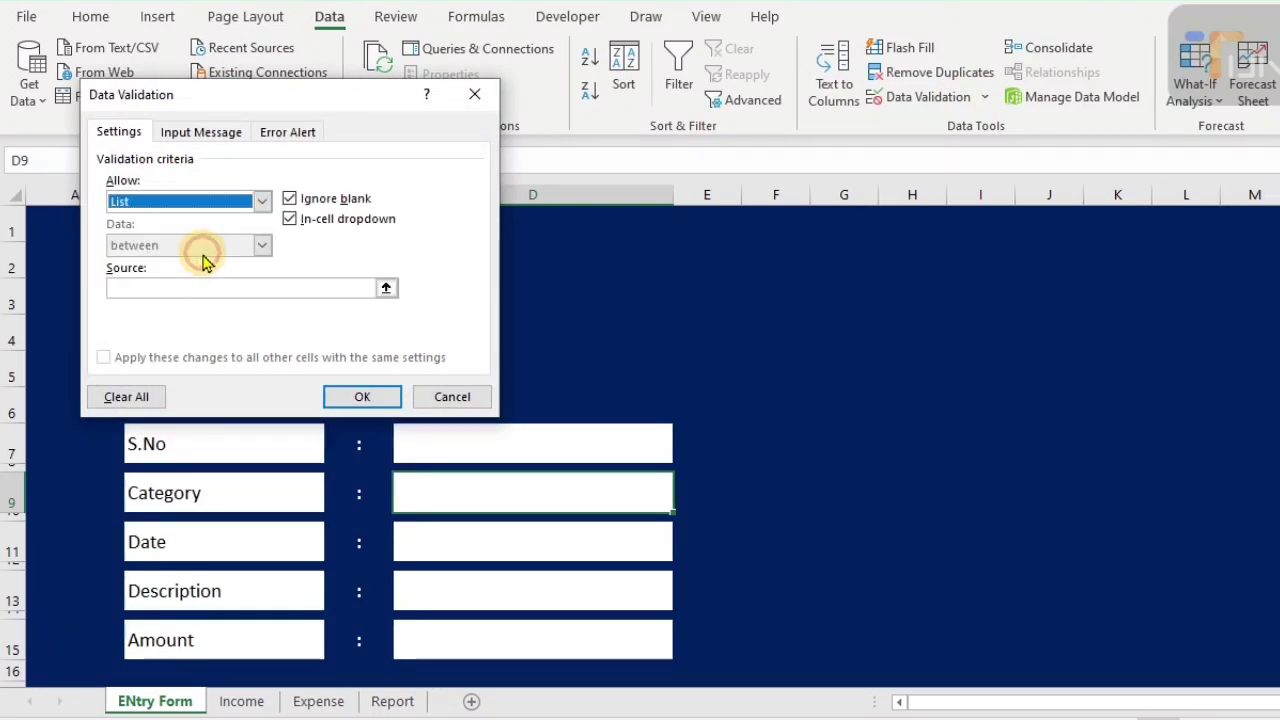
left_click(211, 287)
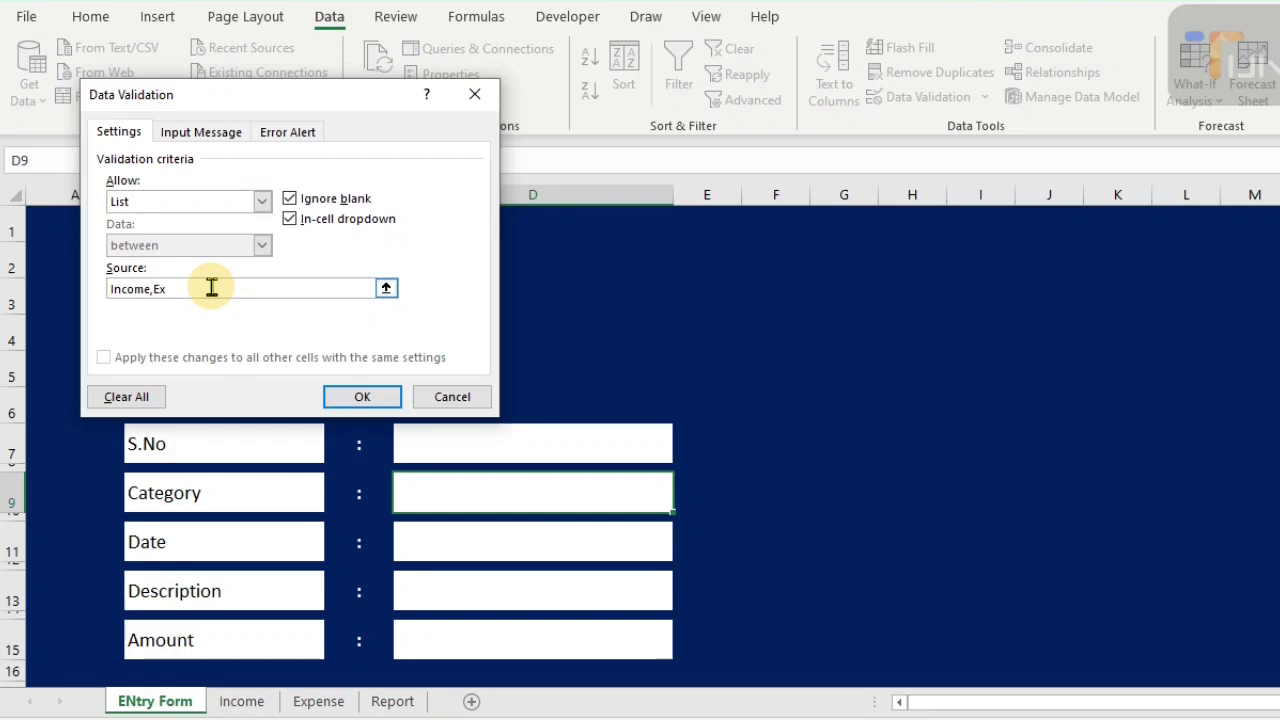
left_click(362, 396)
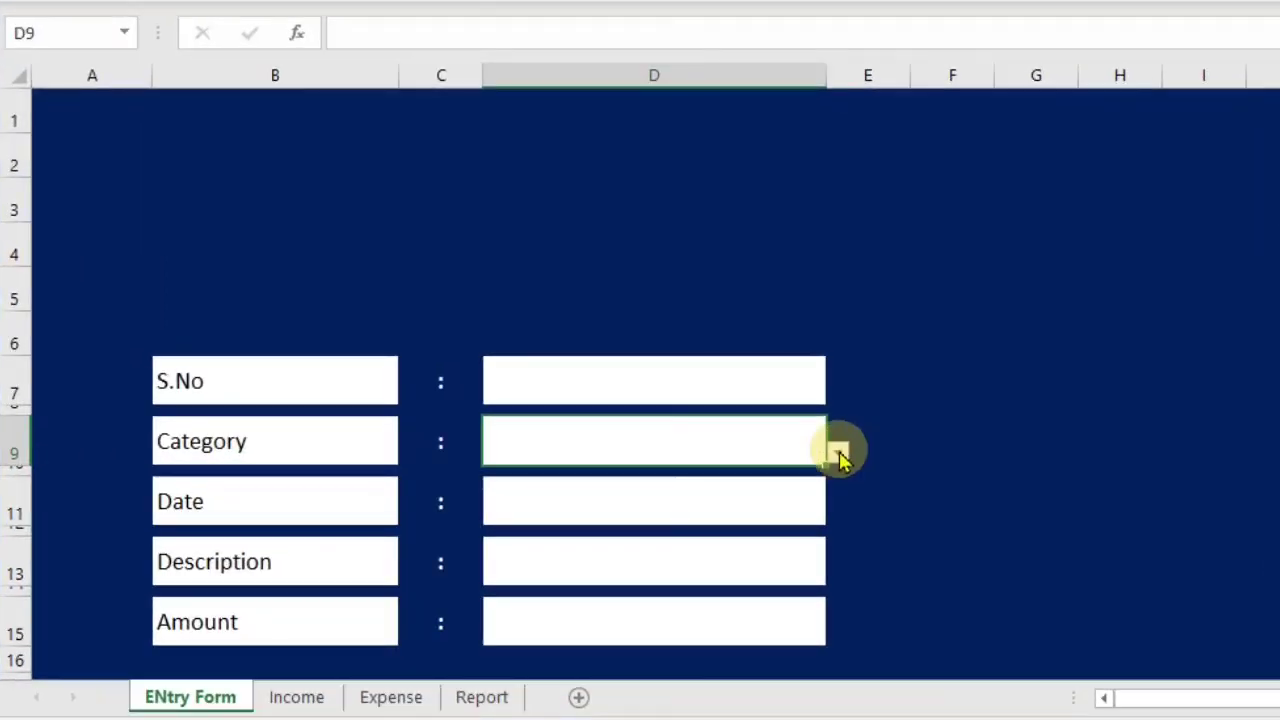
- Try the Category drop-down in D9 by choosing Income, and leave it set to Expense
left_click(830, 449)
left_click(782, 471)
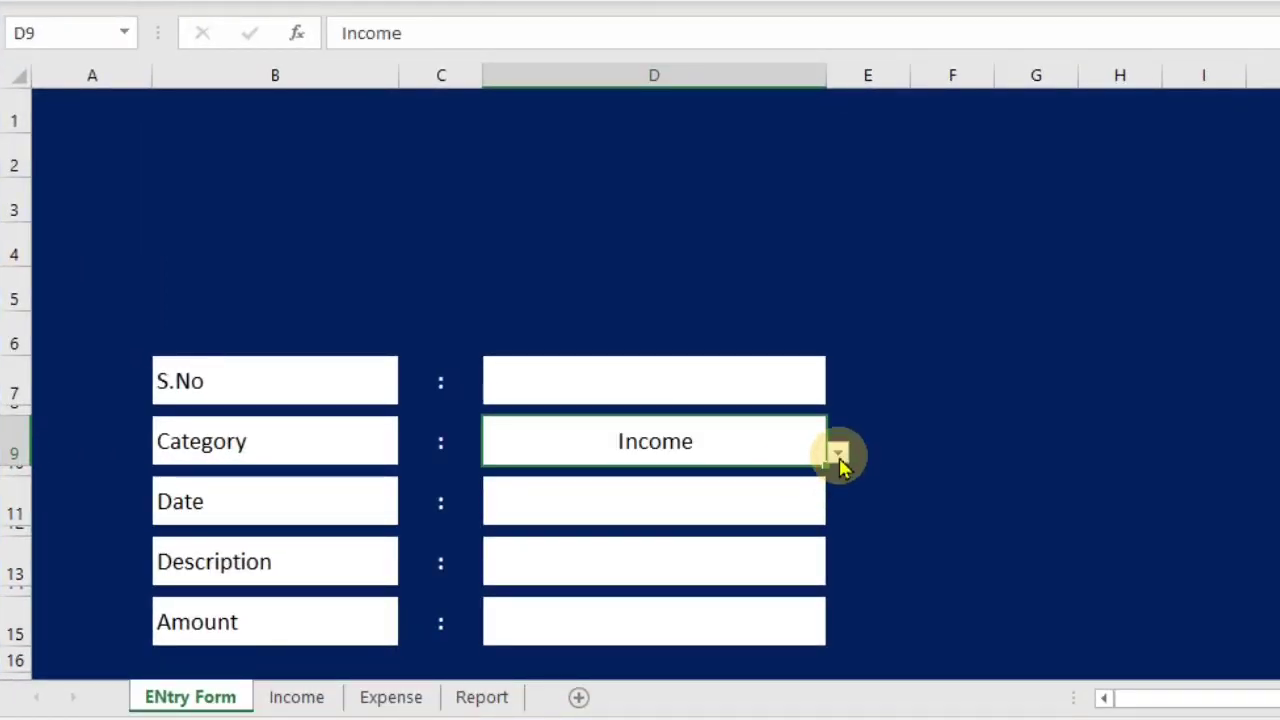
left_click(837, 452)
left_click(806, 490)
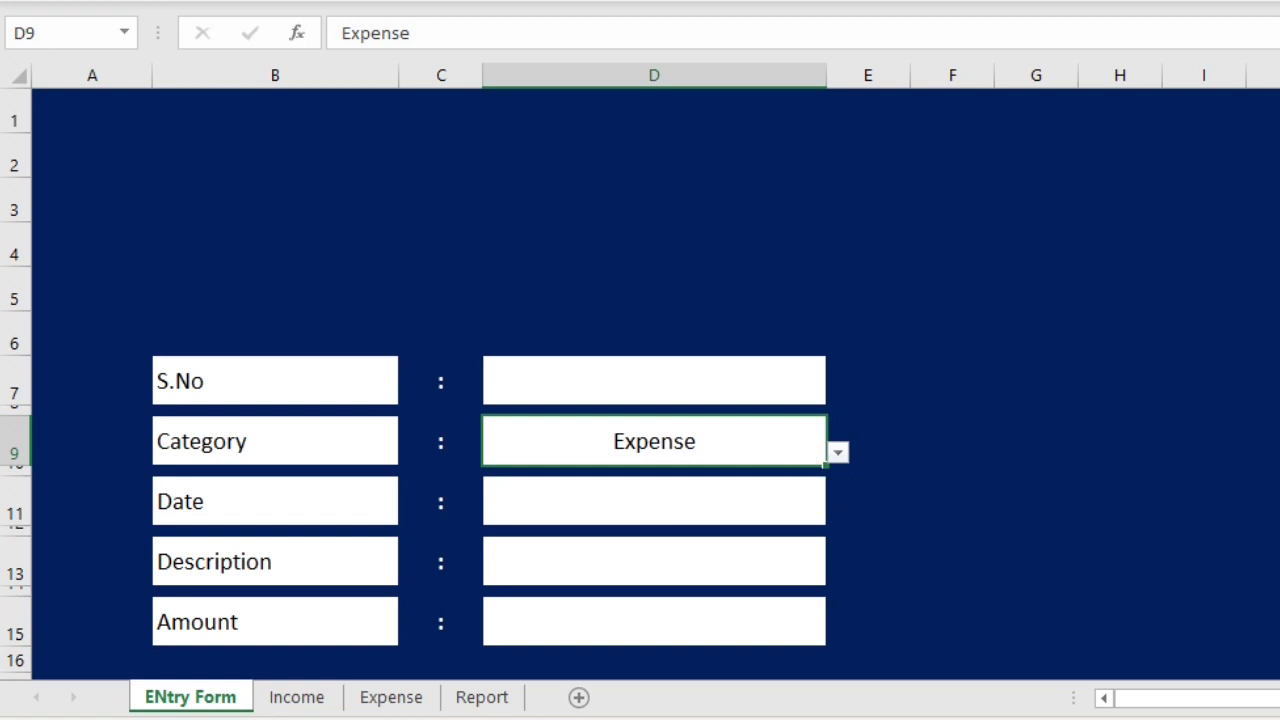
- Enter the formula =MAX(Income!A:A) in the form's S.No cell D7
left_click(684, 389)
type("=")
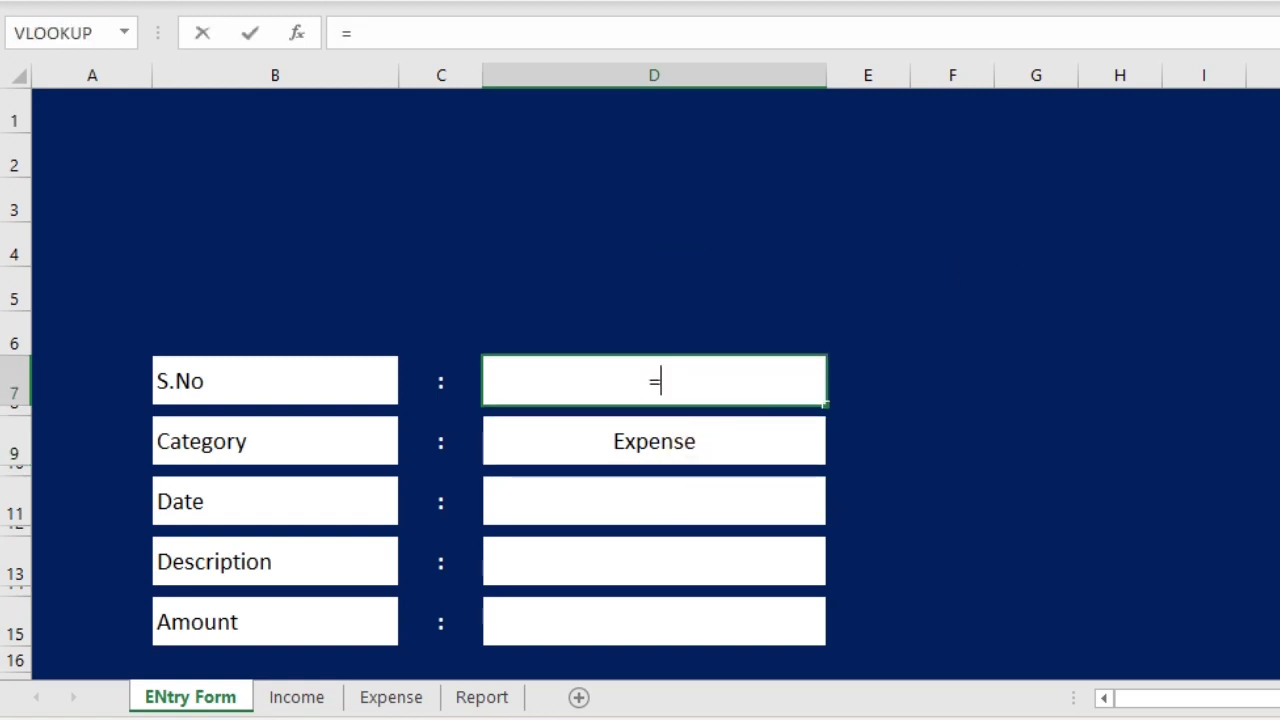
type("max")
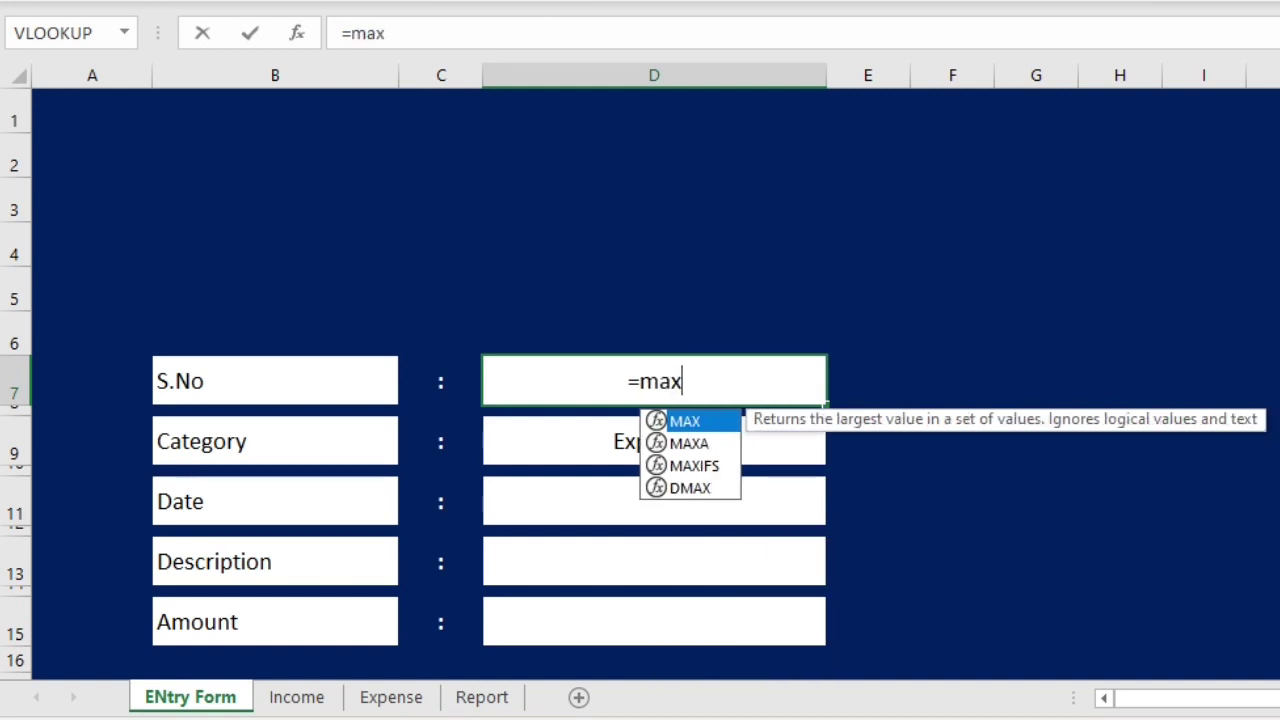
type("(")
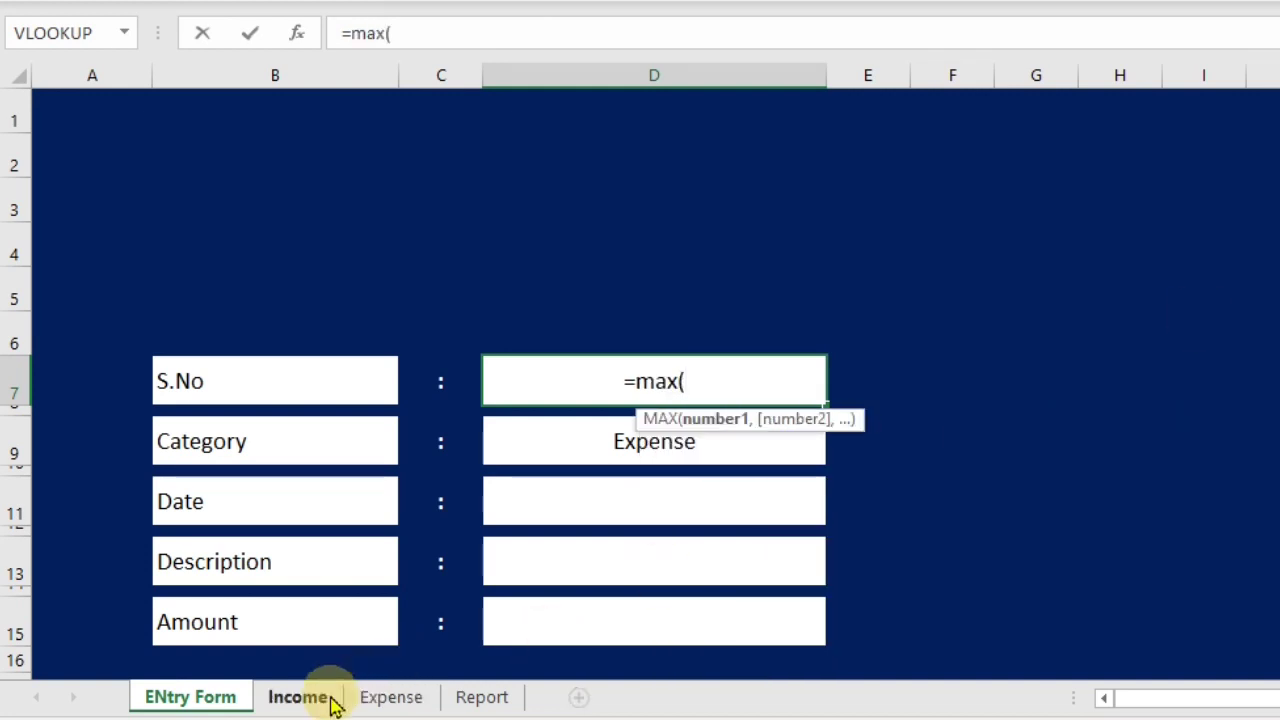
left_click(310, 704)
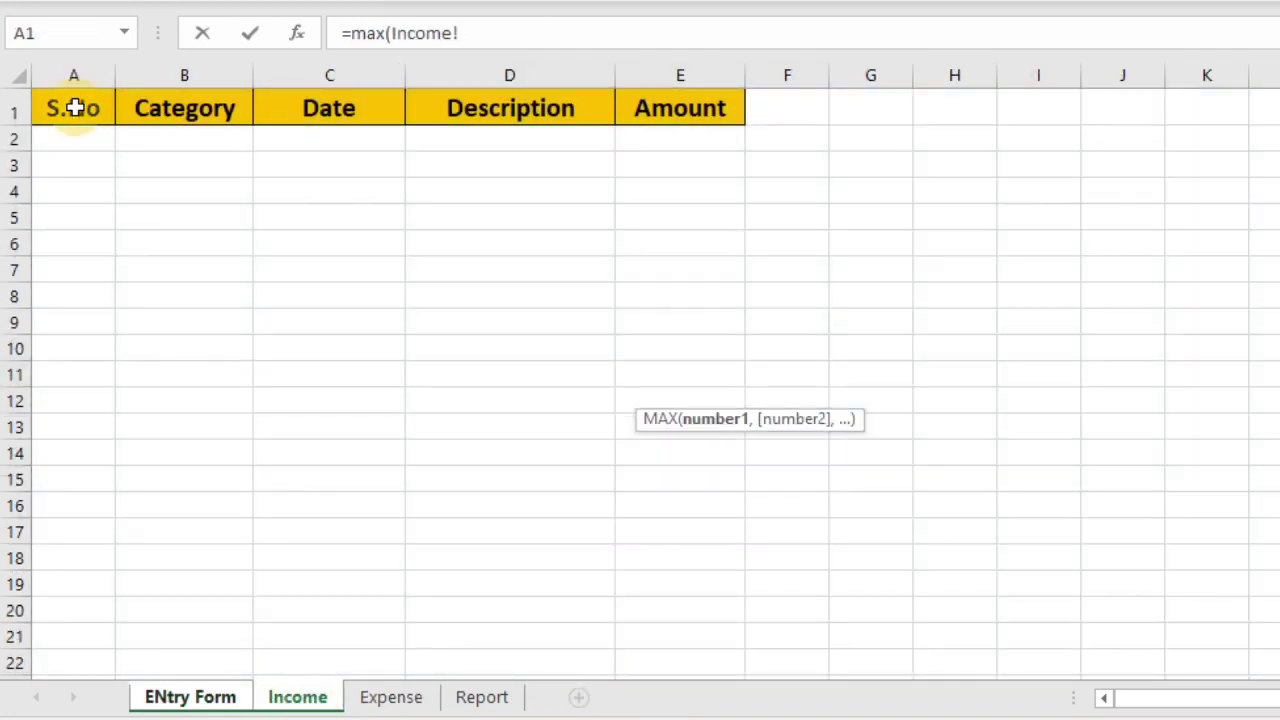
left_click(77, 74)
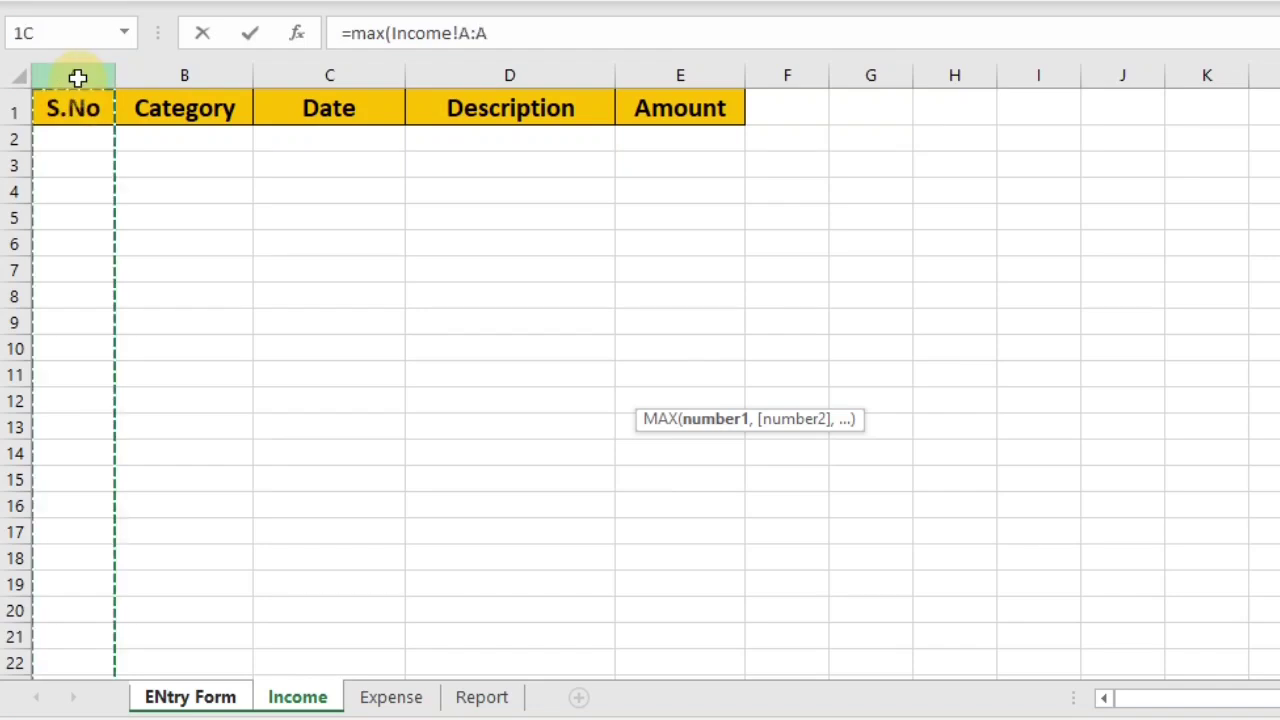
type(")")
key("Return")
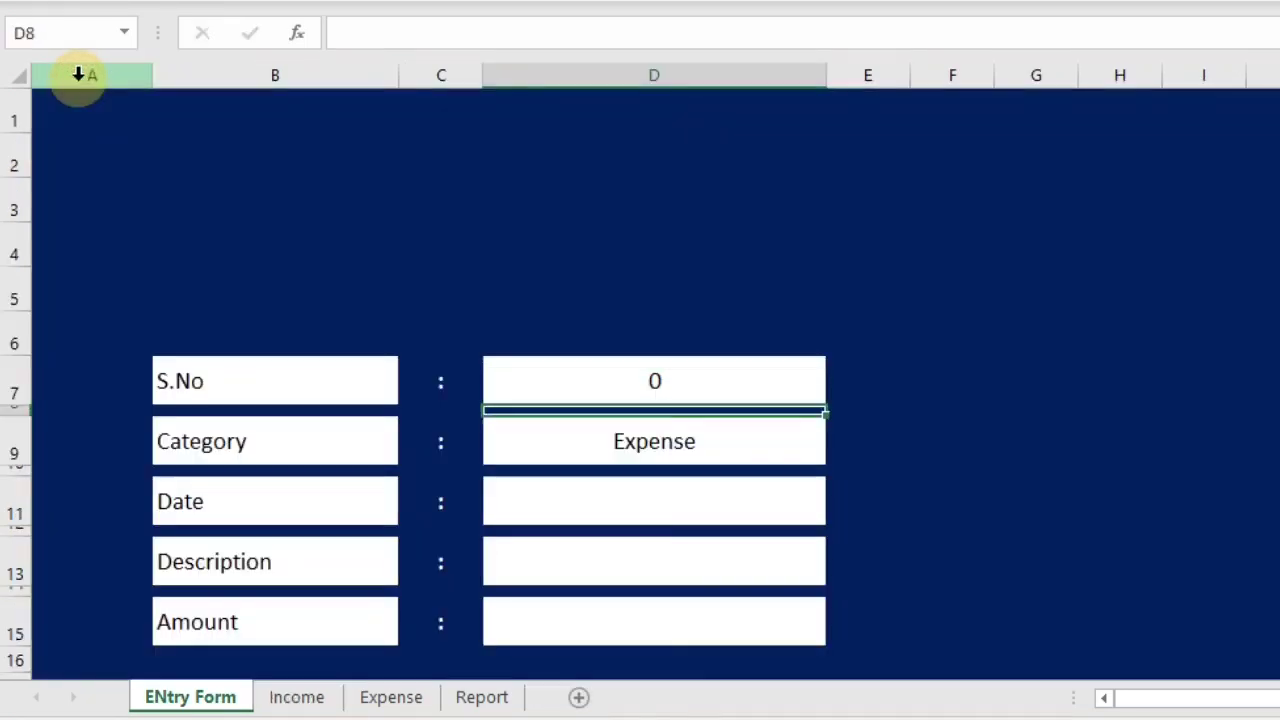
- Enter the sample serial numbers 1 and 2 in cells A2 and A3 of the Income sheet
left_click(654, 387)
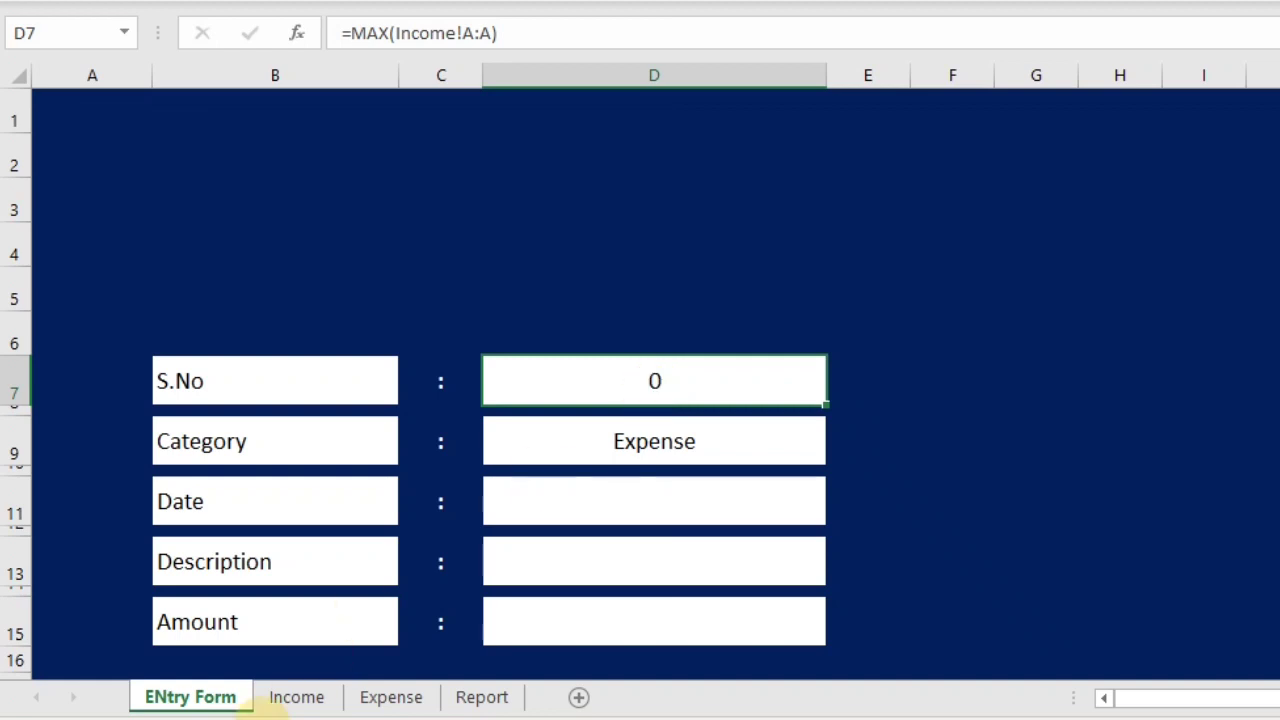
left_click(297, 700)
left_click(77, 131)
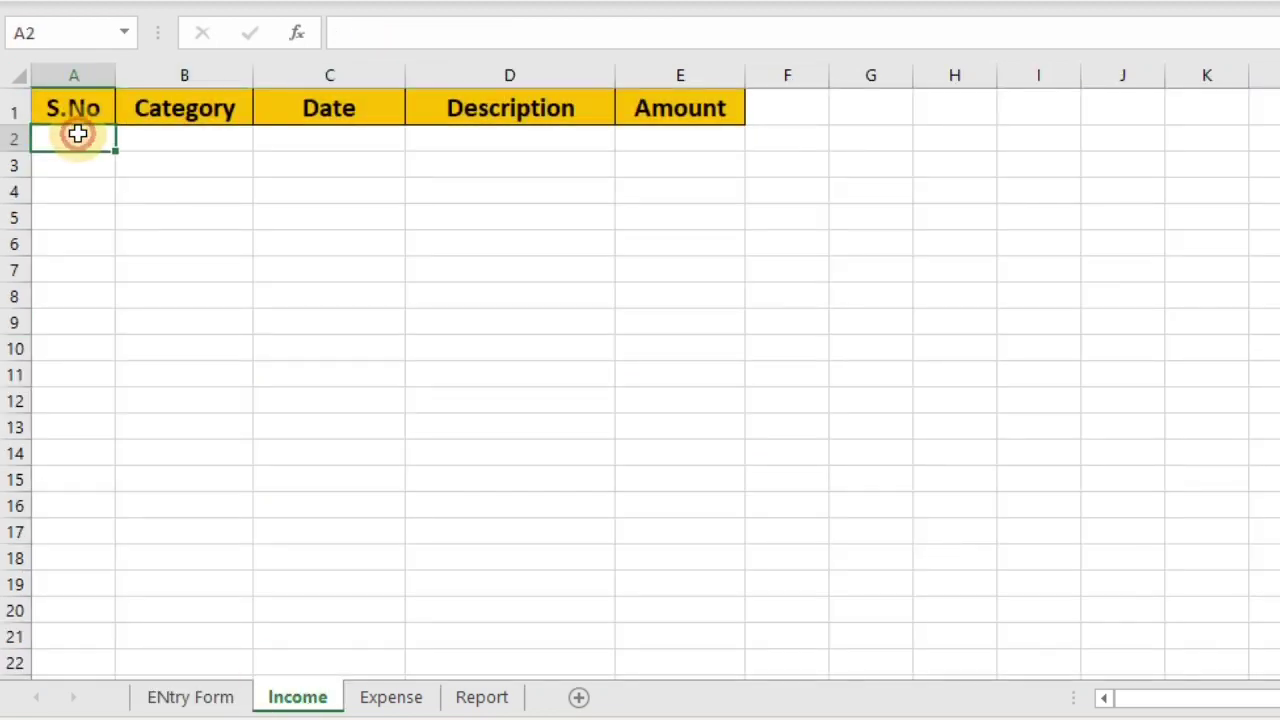
type("1")
key("Return")
type("2")
key("Return")
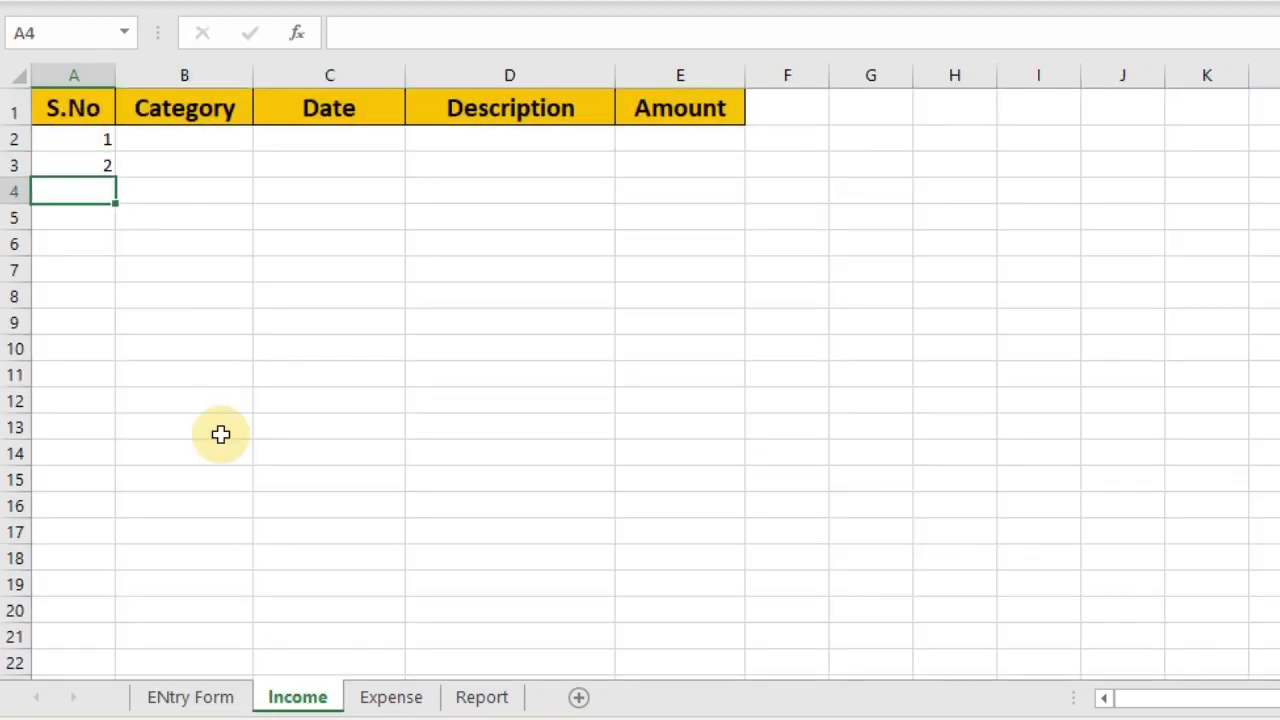
- Enter the sample serial numbers 1, 2 and 3 in cells A2 to A4 of the Expense sheet
left_click(391, 700)
left_click(63, 142)
type("1")
key("Return")
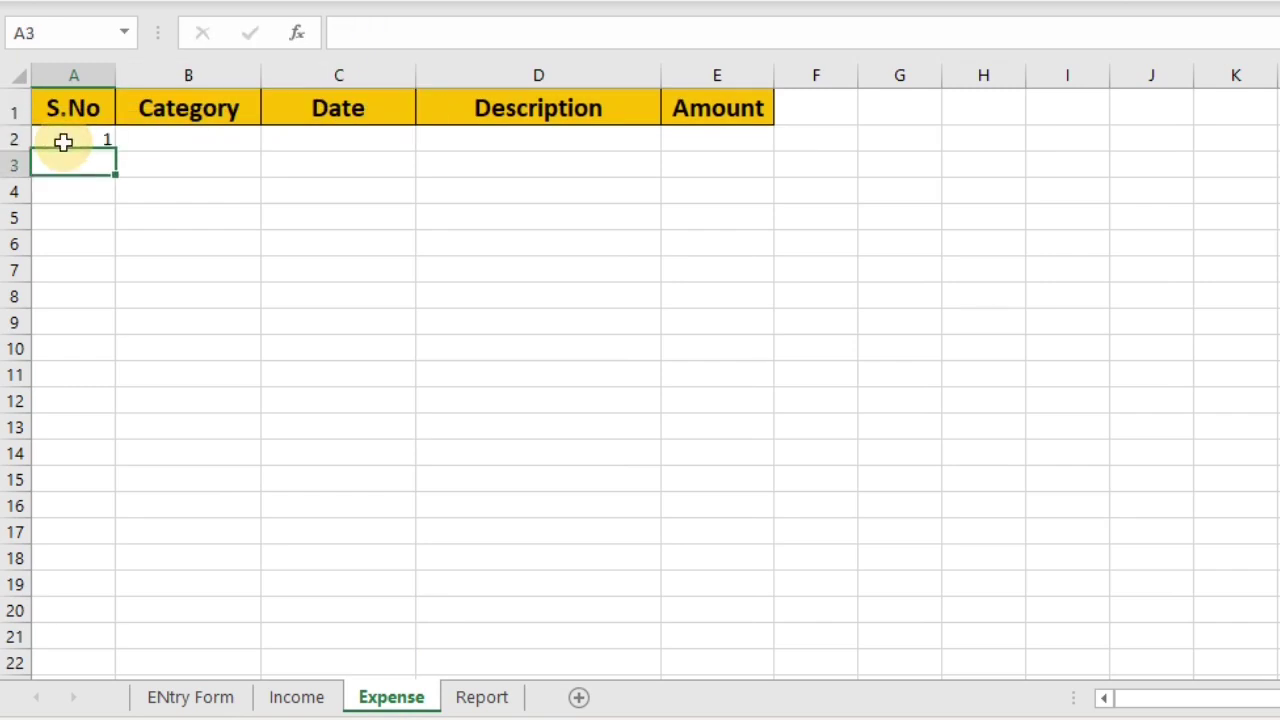
type("2")
key("Return")
type("3")
key("Return")
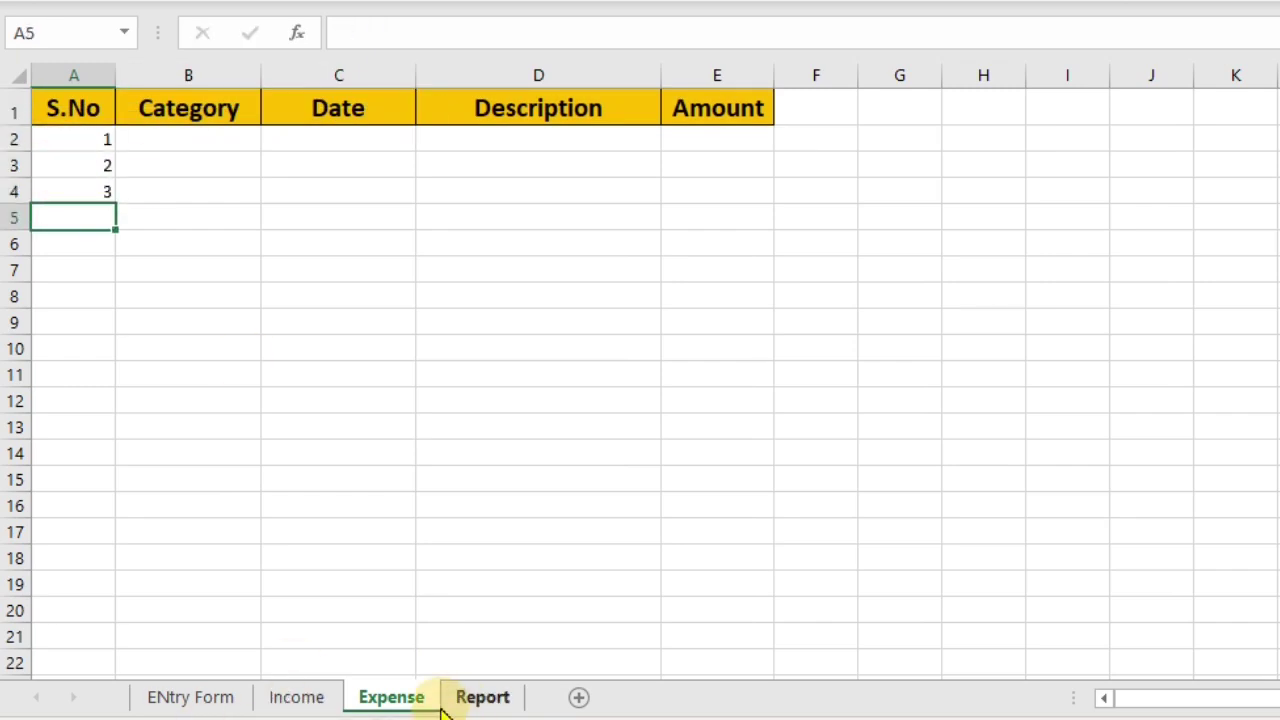
- Check the S.No result on the ENtry Form sheet while switching Category to Income and back to Expense
left_click(297, 699)
left_click(196, 699)
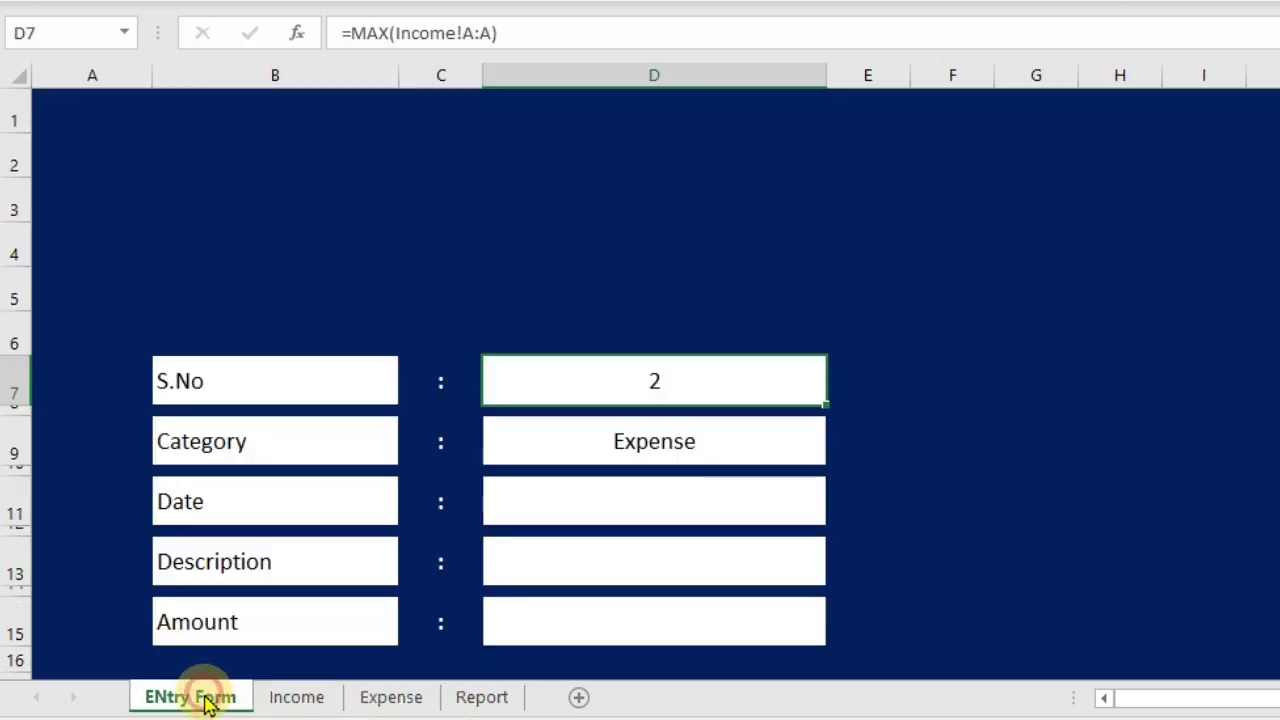
left_click(723, 447)
left_click(837, 457)
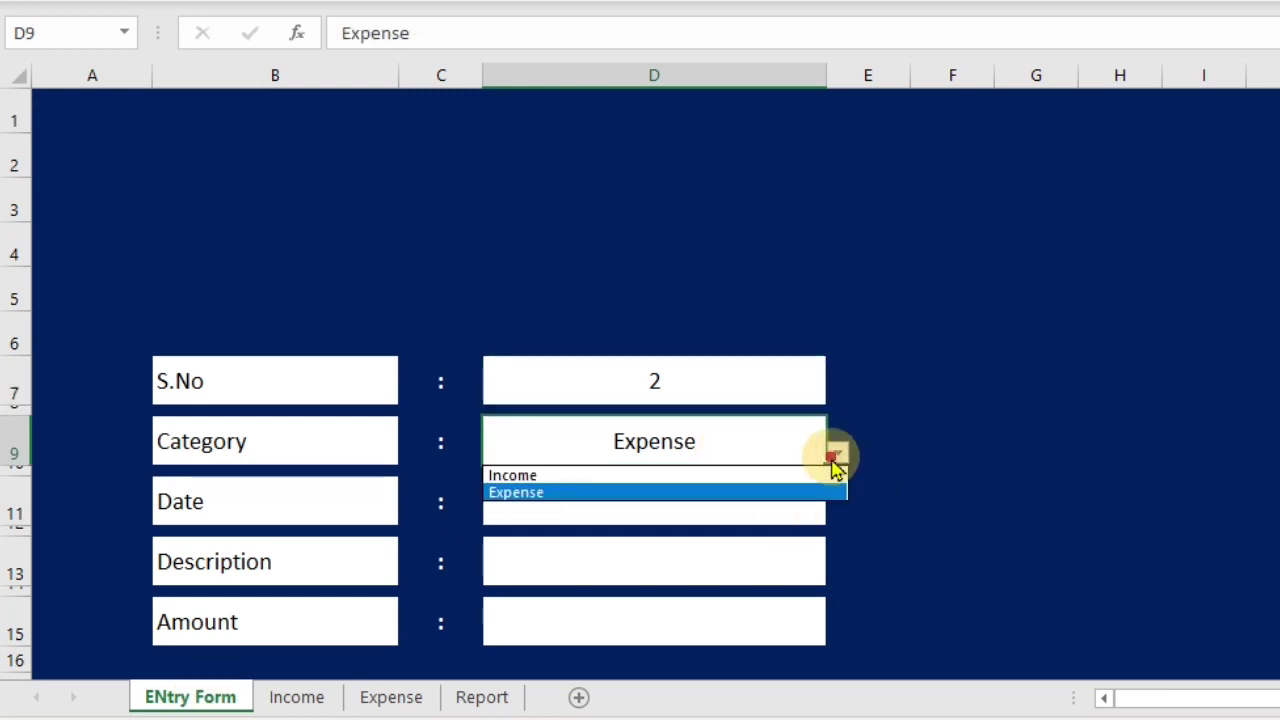
left_click(780, 476)
left_click(836, 455)
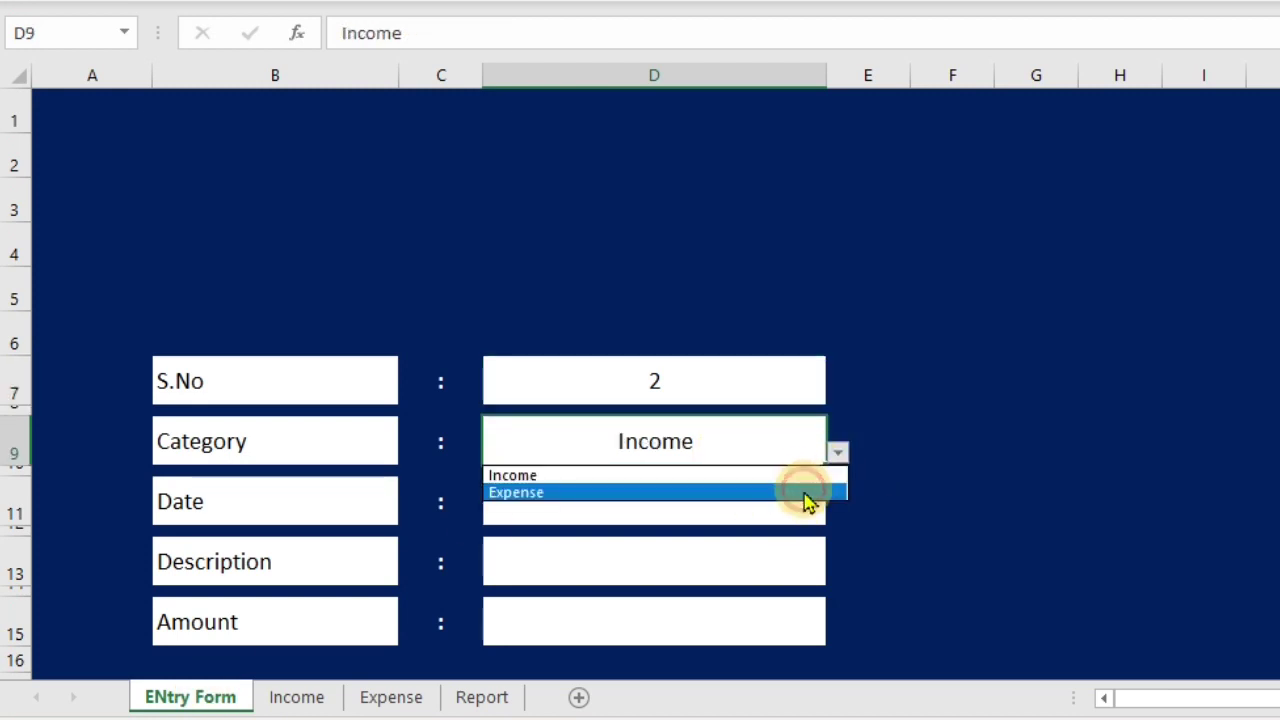
left_click(806, 491)
- Wrap the S.No formula in D7 in an IF that tests D9="Income", with MAX(Income!A:A) as the true value
left_click(728, 389)
double_click(728, 389)
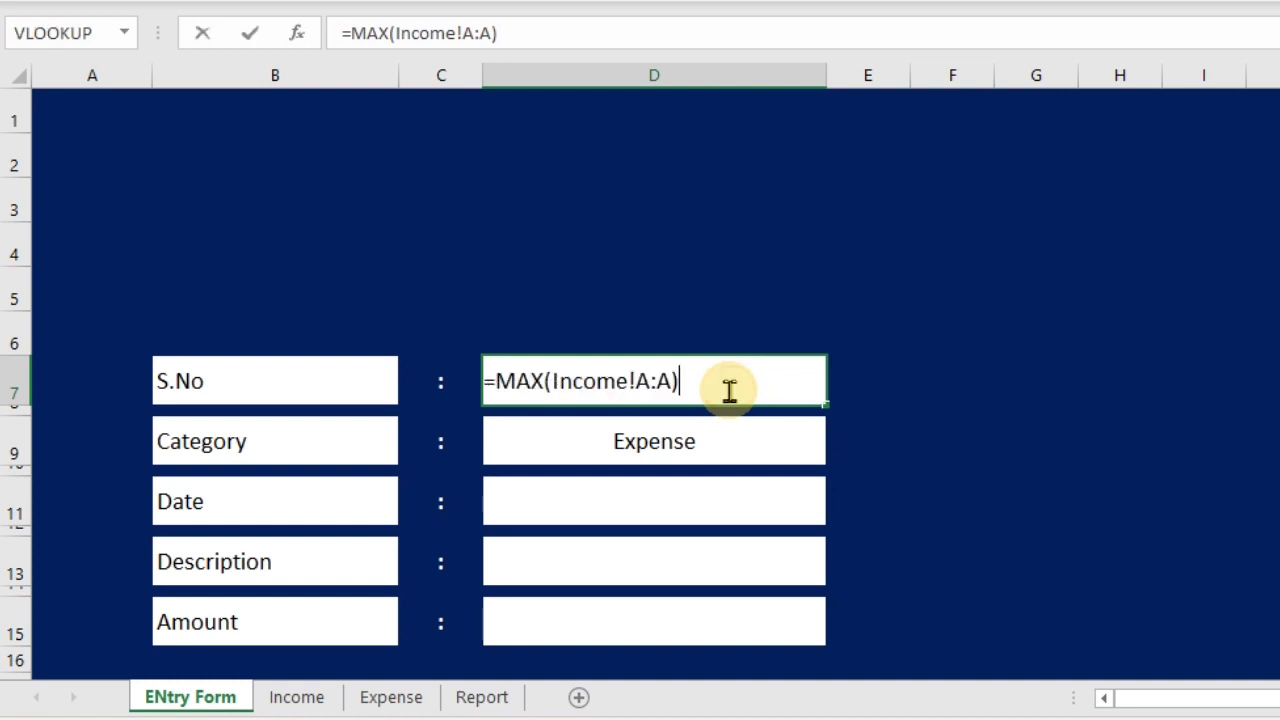
left_click(494, 390)
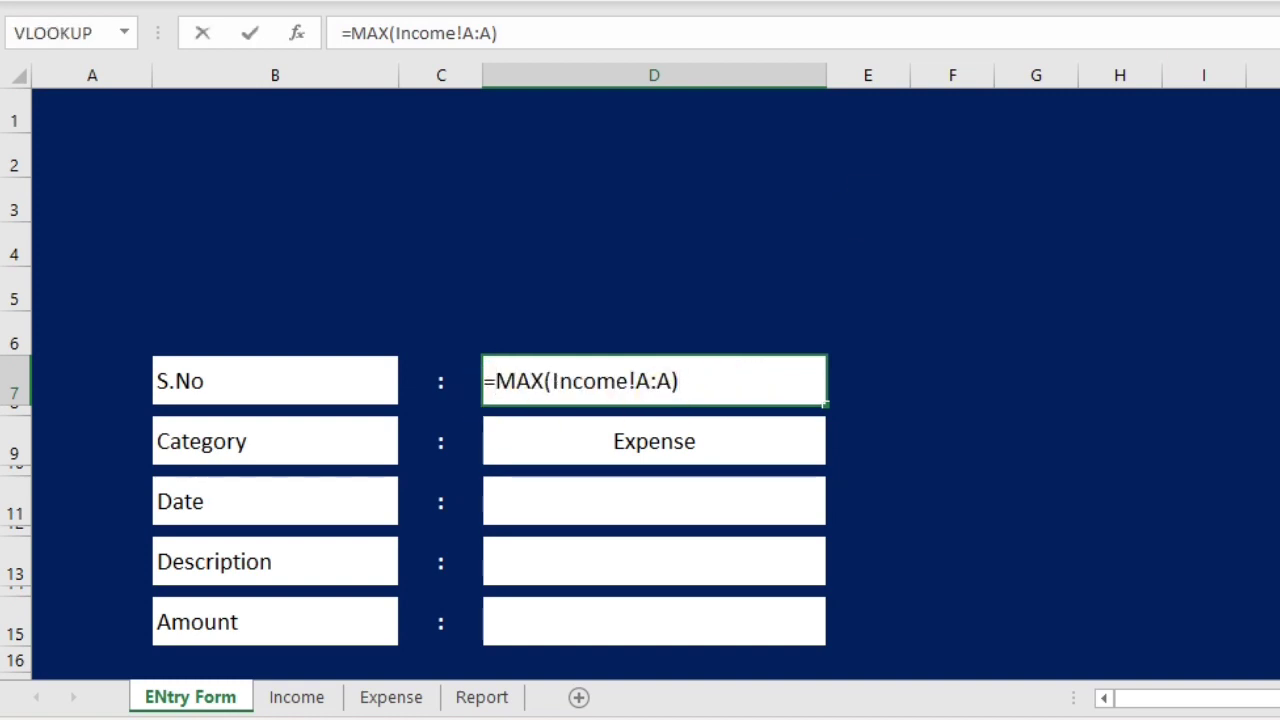
type("if(")
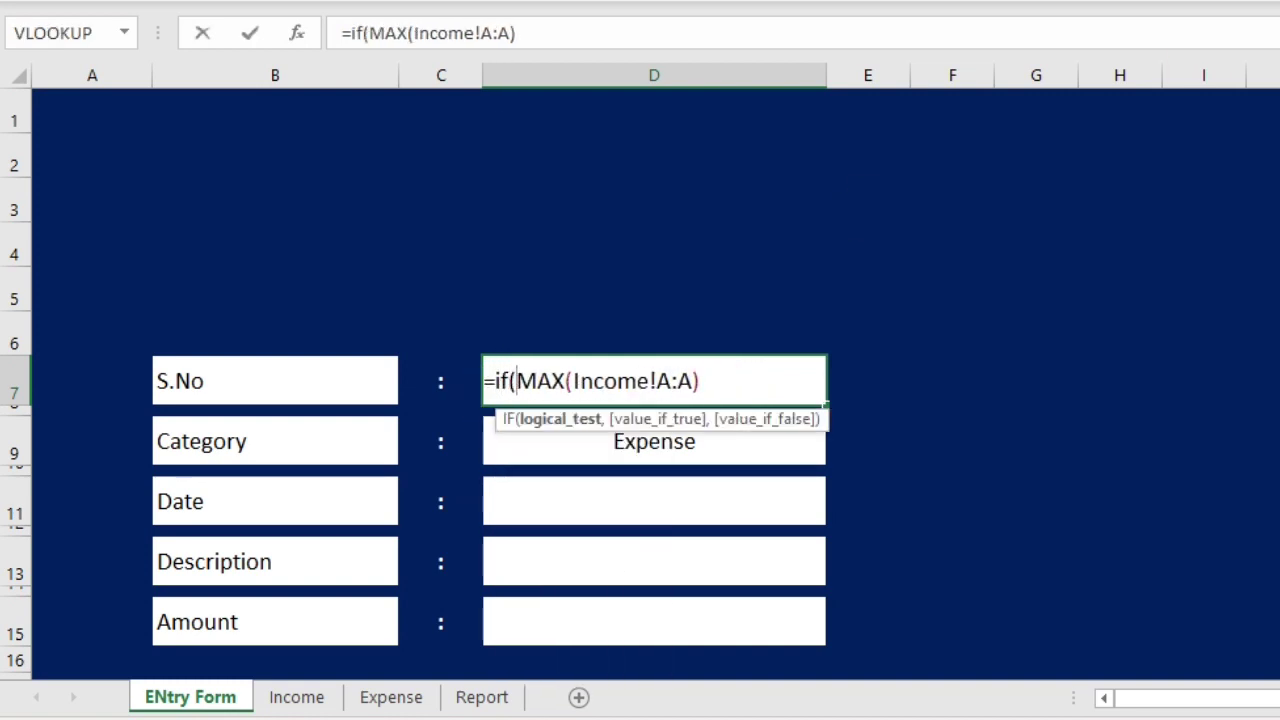
left_click(688, 450)
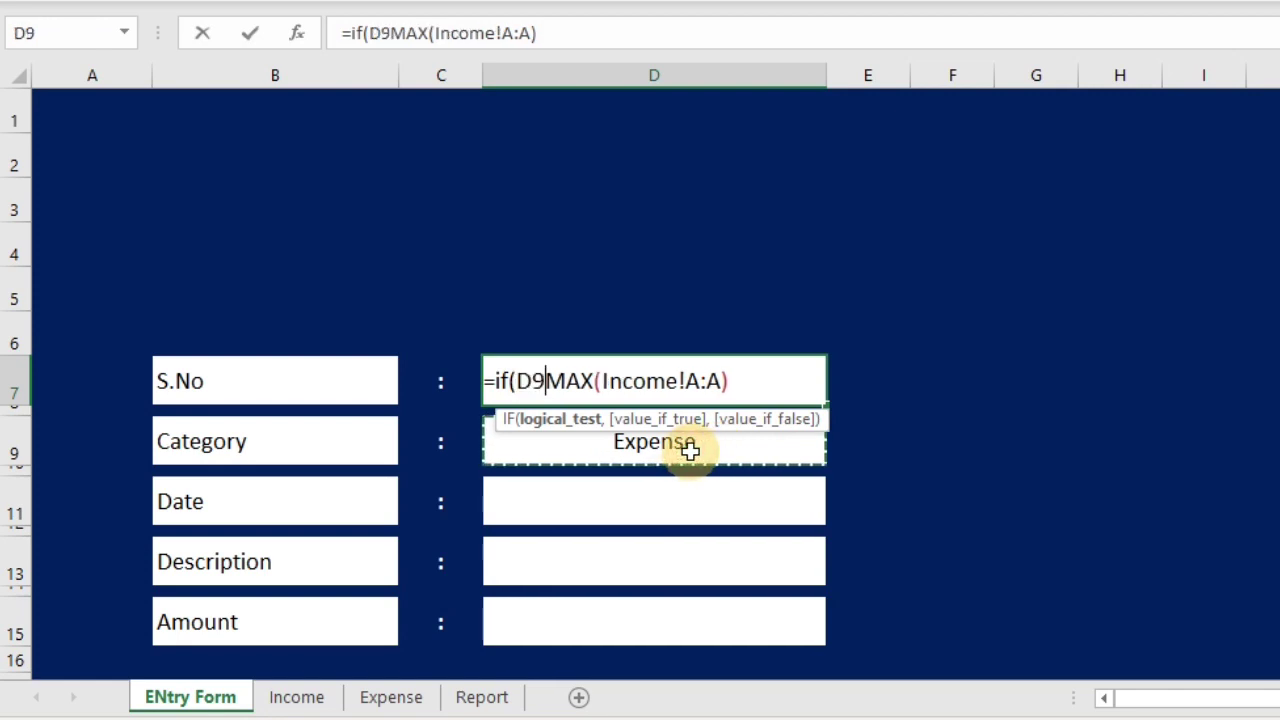
type("=")
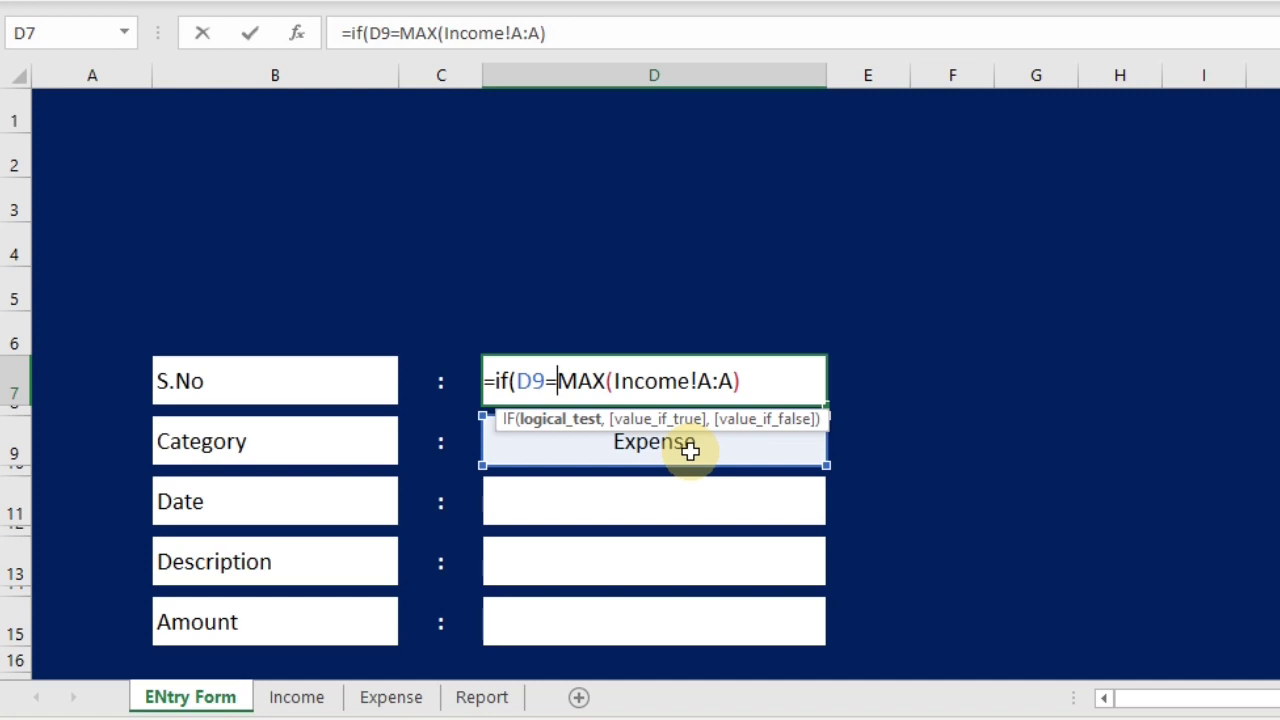
type("\"Income")
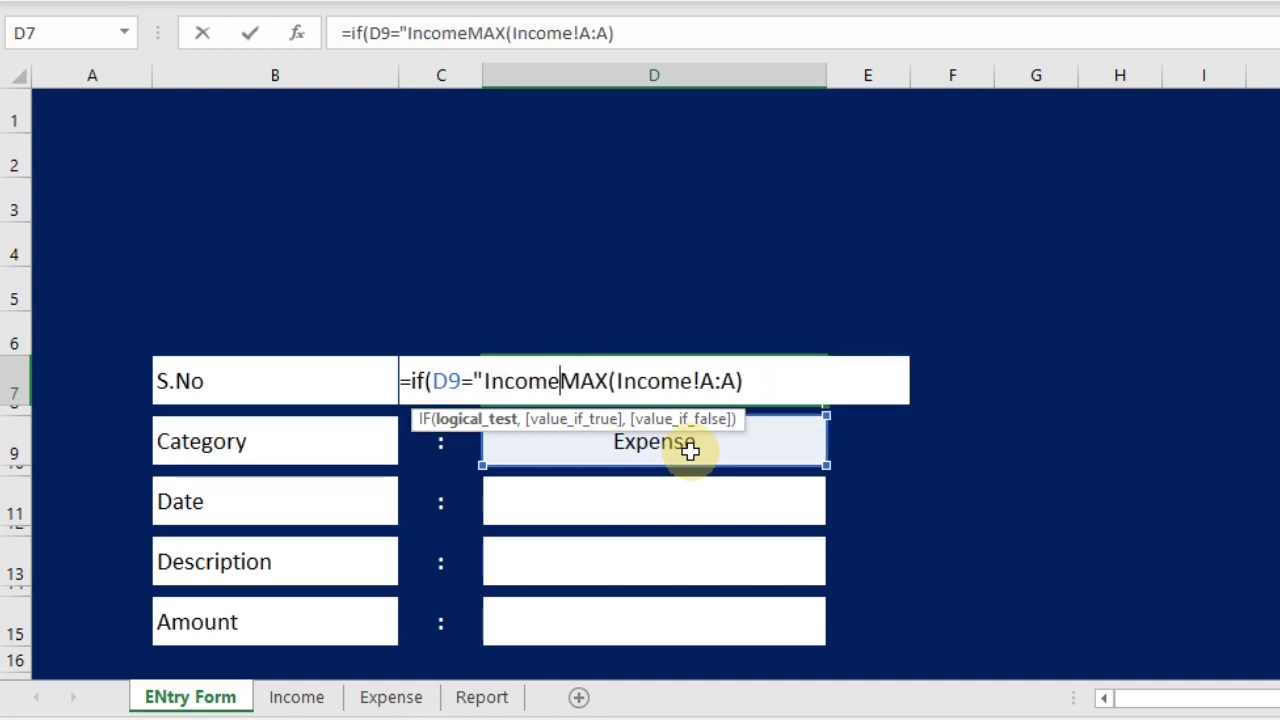
type("\",")
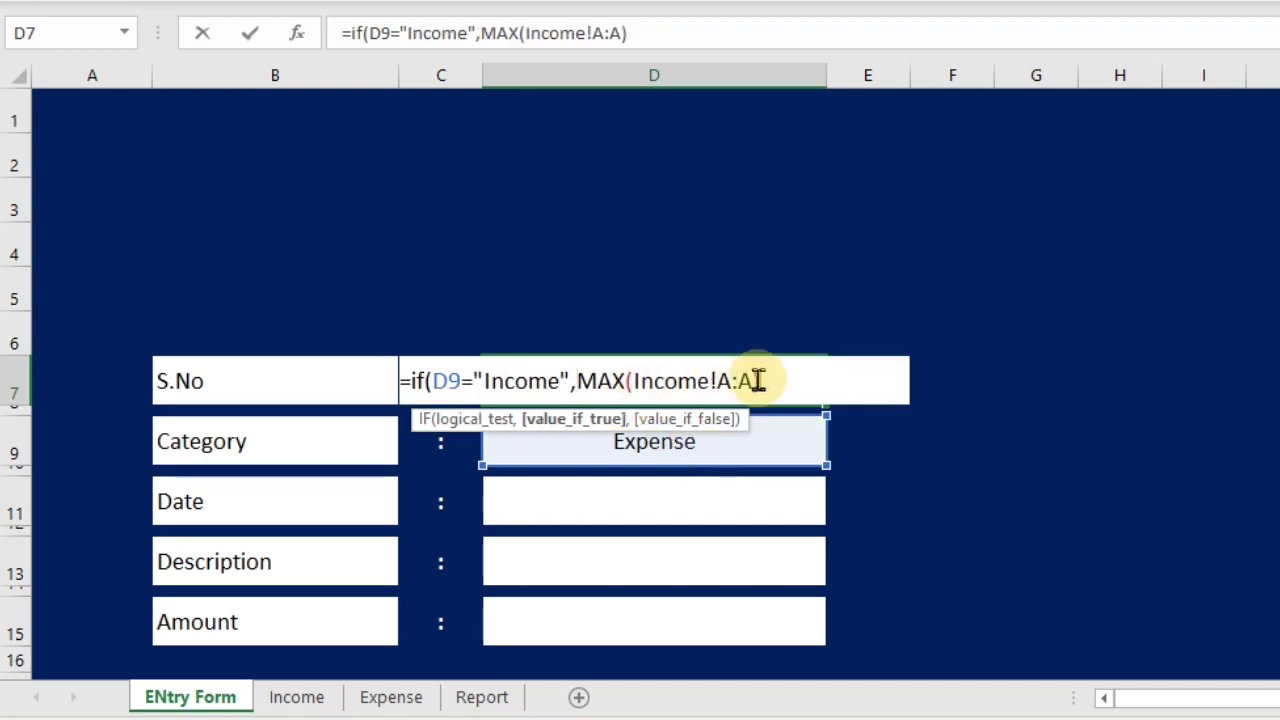
- Complete the IF formula in D7 with Max(Expense!A:A), referencing column A of the Expense sheet, as its false value
left_click(767, 380)
type(",")
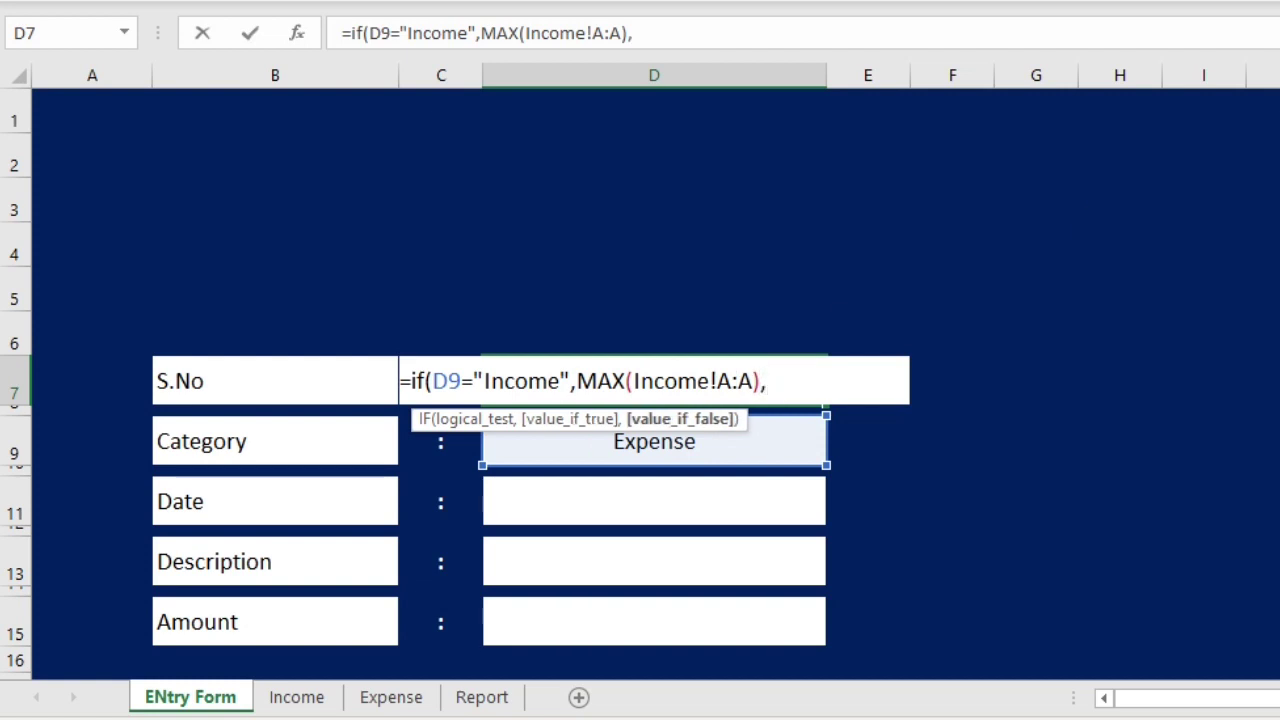
type("Max")
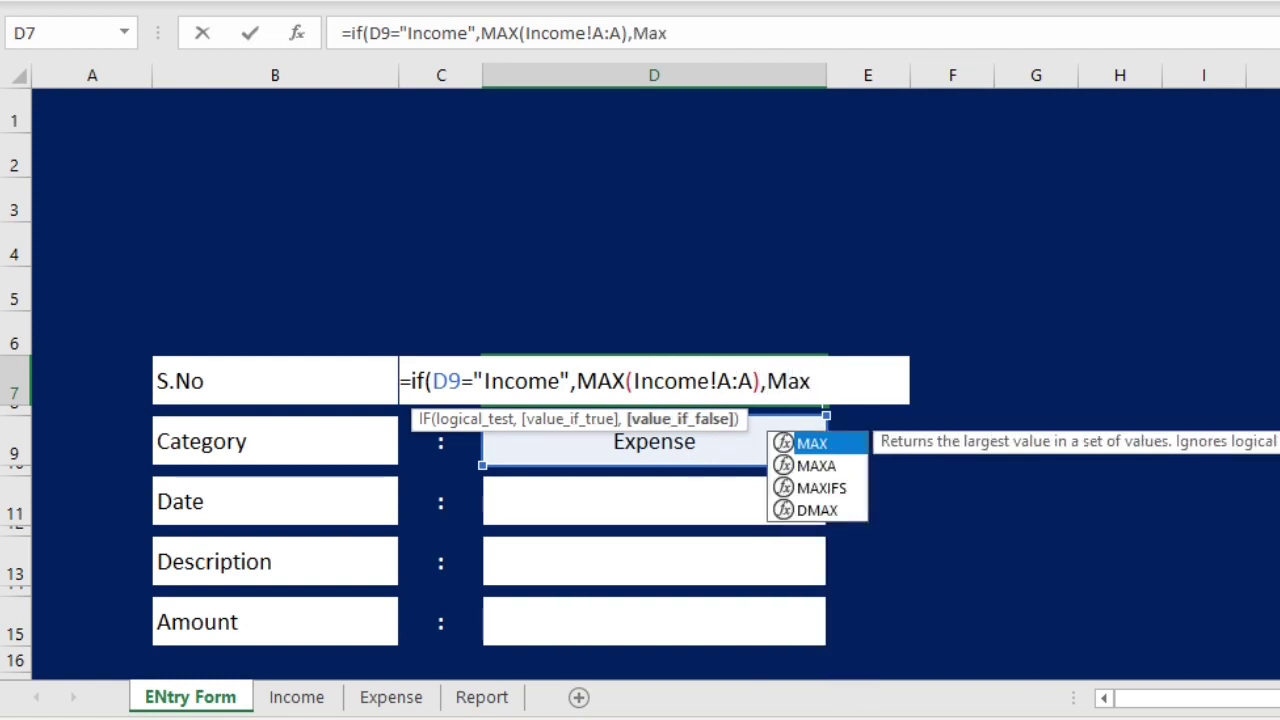
type("(")
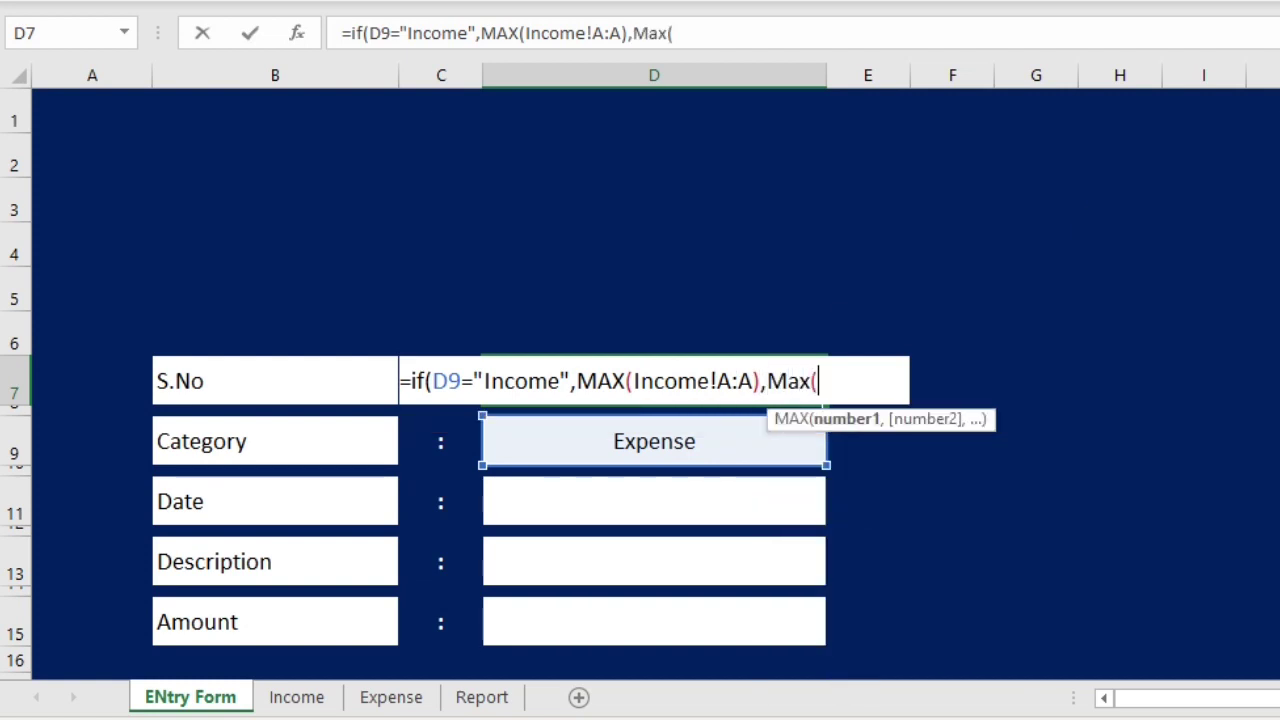
left_click(391, 697)
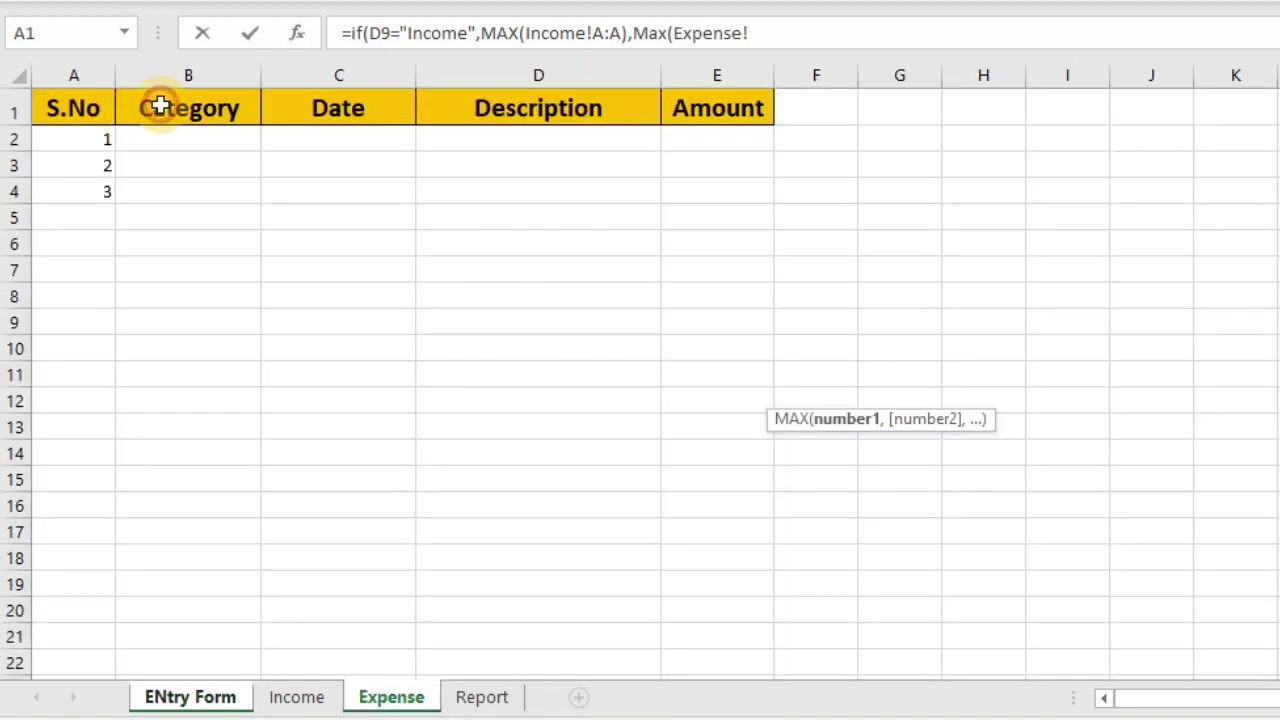
left_click(97, 76)
type(")")
key("Return")
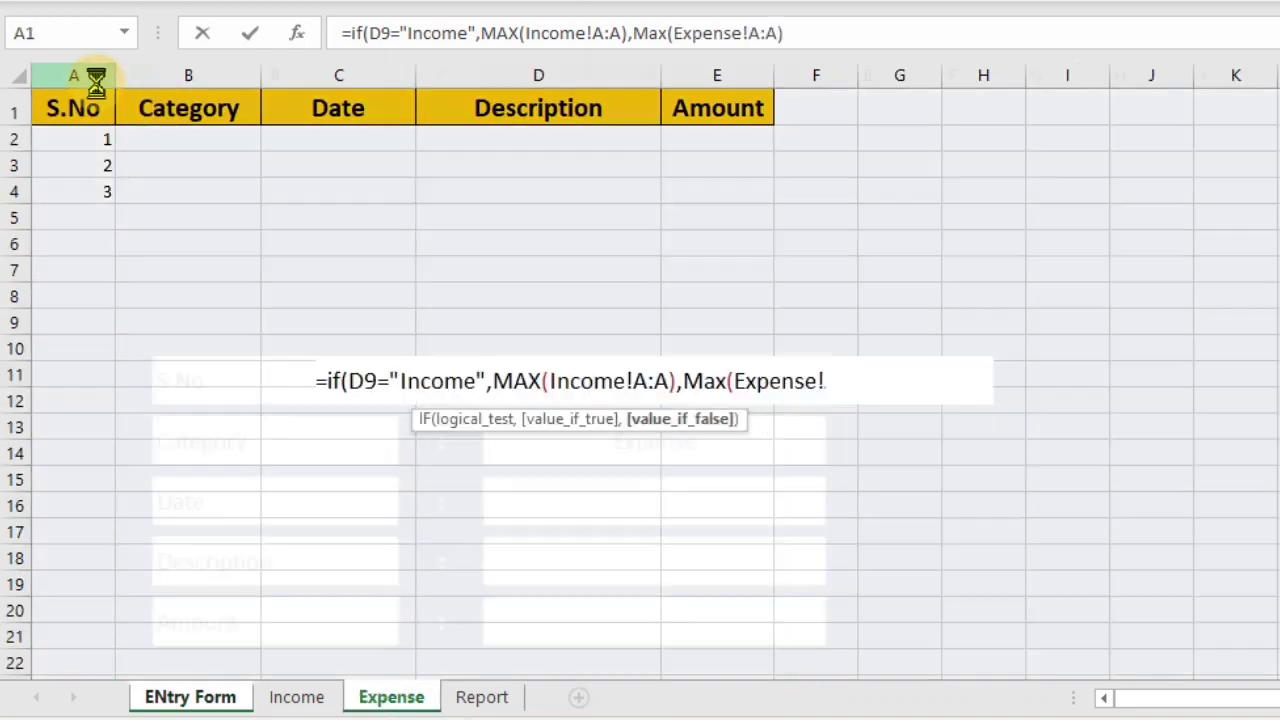
- Test the new IF formula in S.No by switching Category to Income and back to Expense
left_click(848, 380)
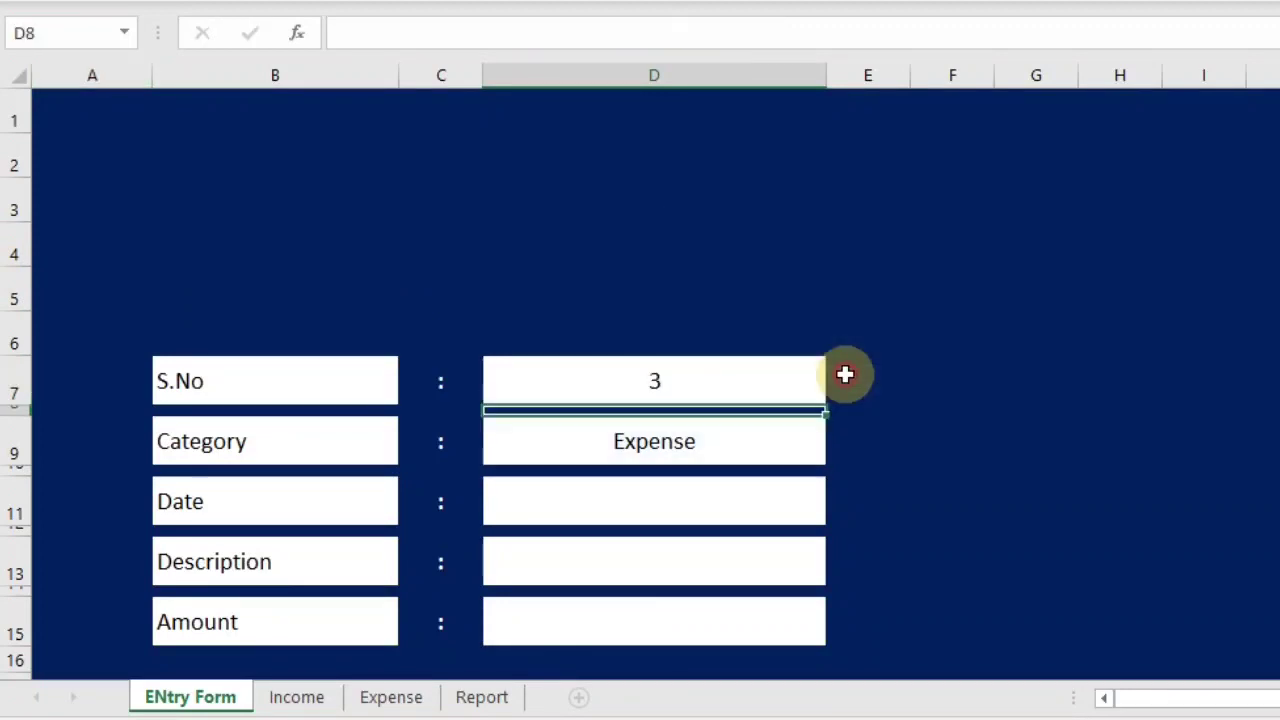
left_click(777, 383)
left_click(756, 440)
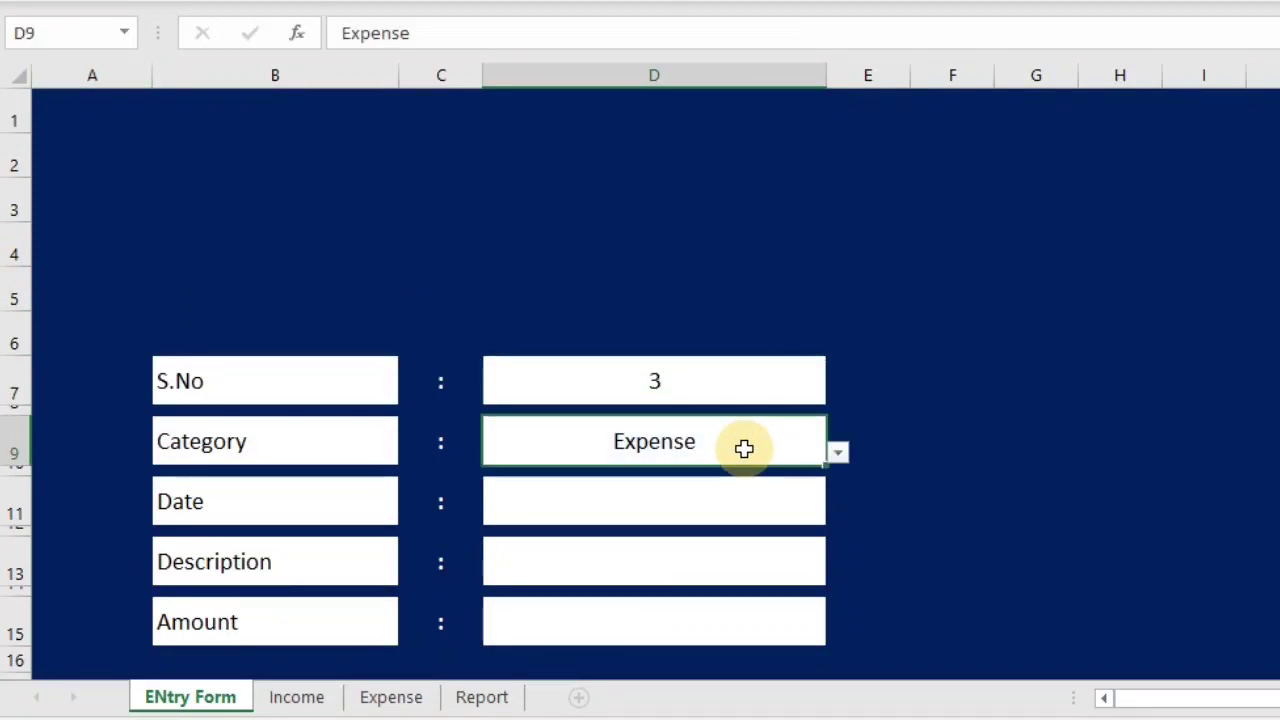
left_click(836, 455)
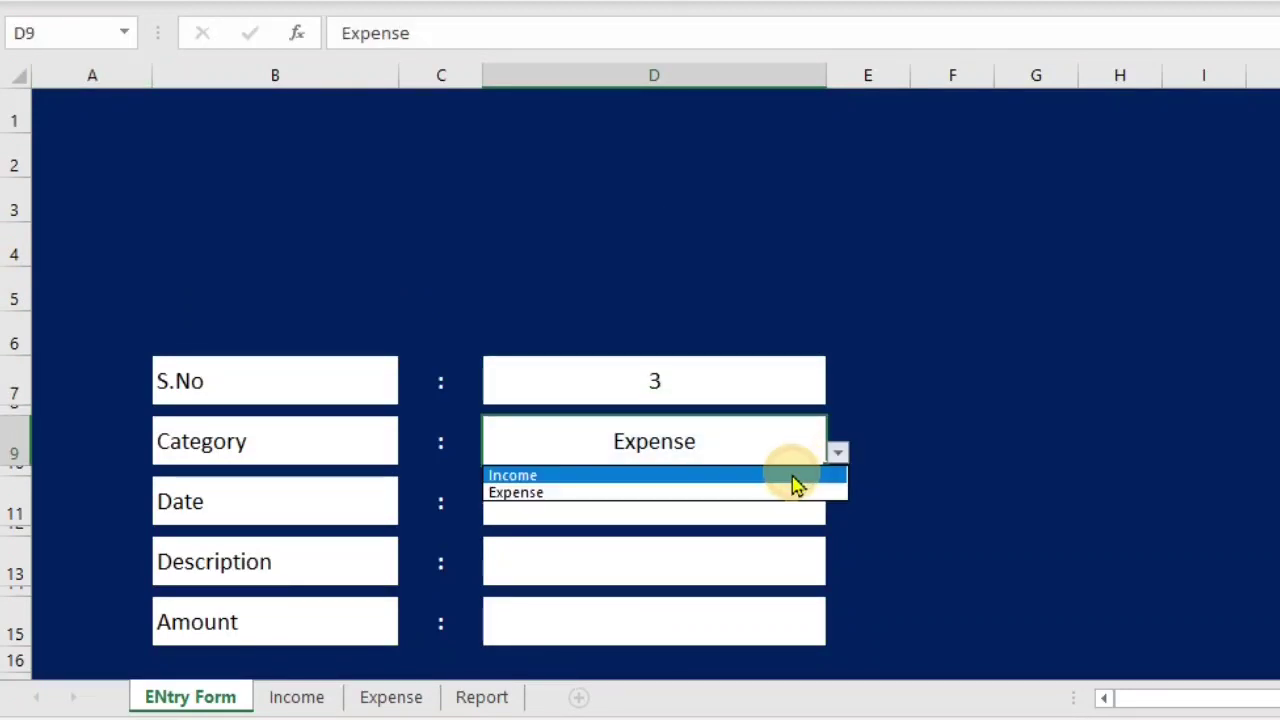
left_click(792, 476)
left_click(836, 455)
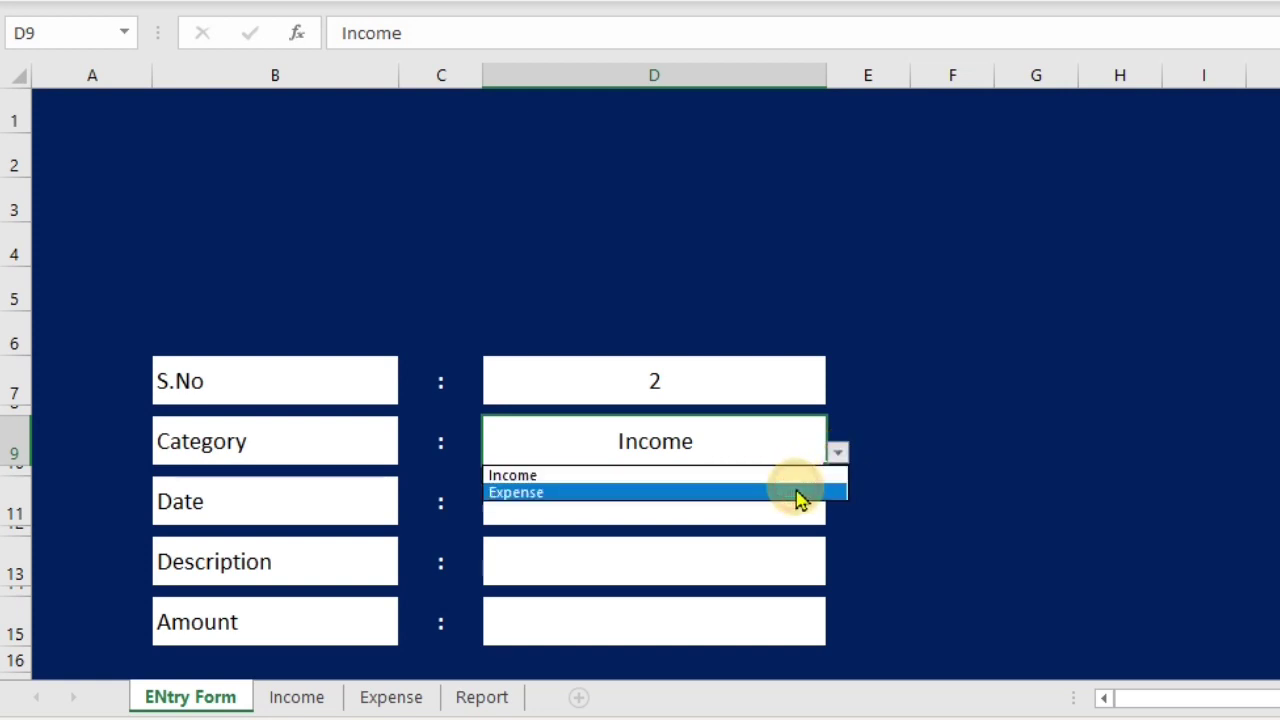
left_click(792, 492)
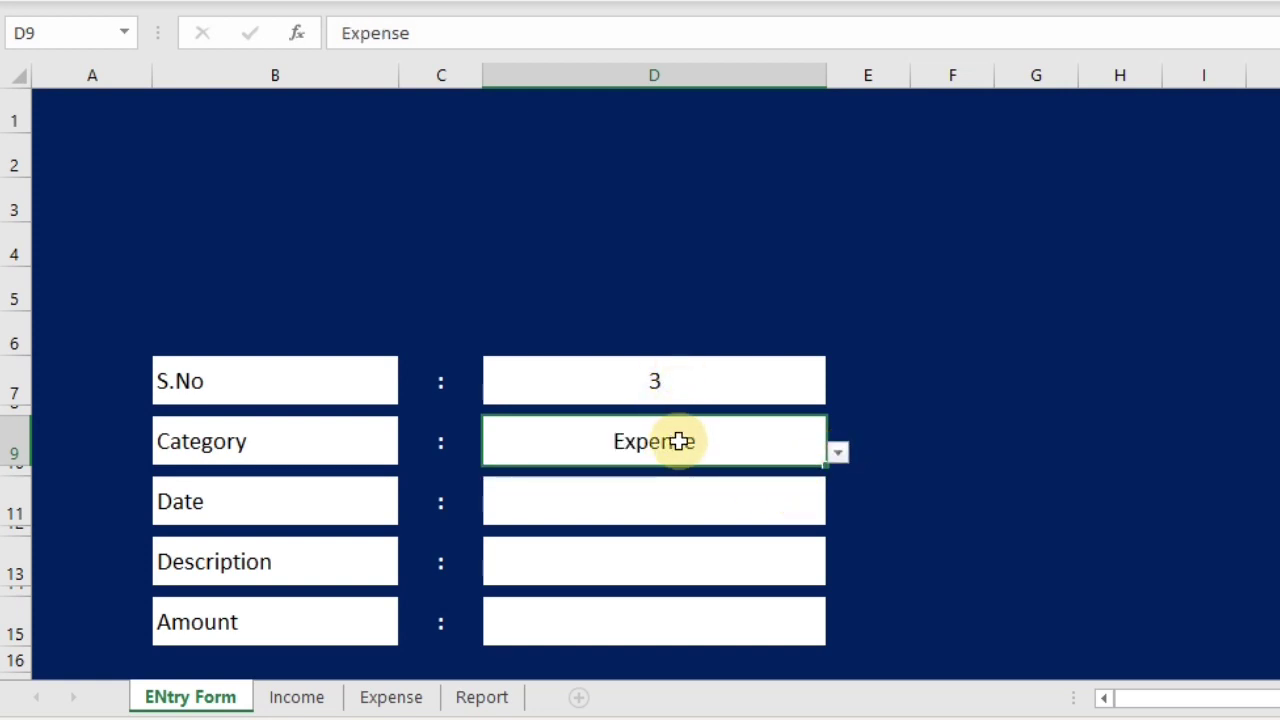
- Clear the sample serial numbers from cells A2 to A3 of the Income sheet
left_click(298, 699)
left_click_drag(110, 141, 109, 166)
key("Delete")
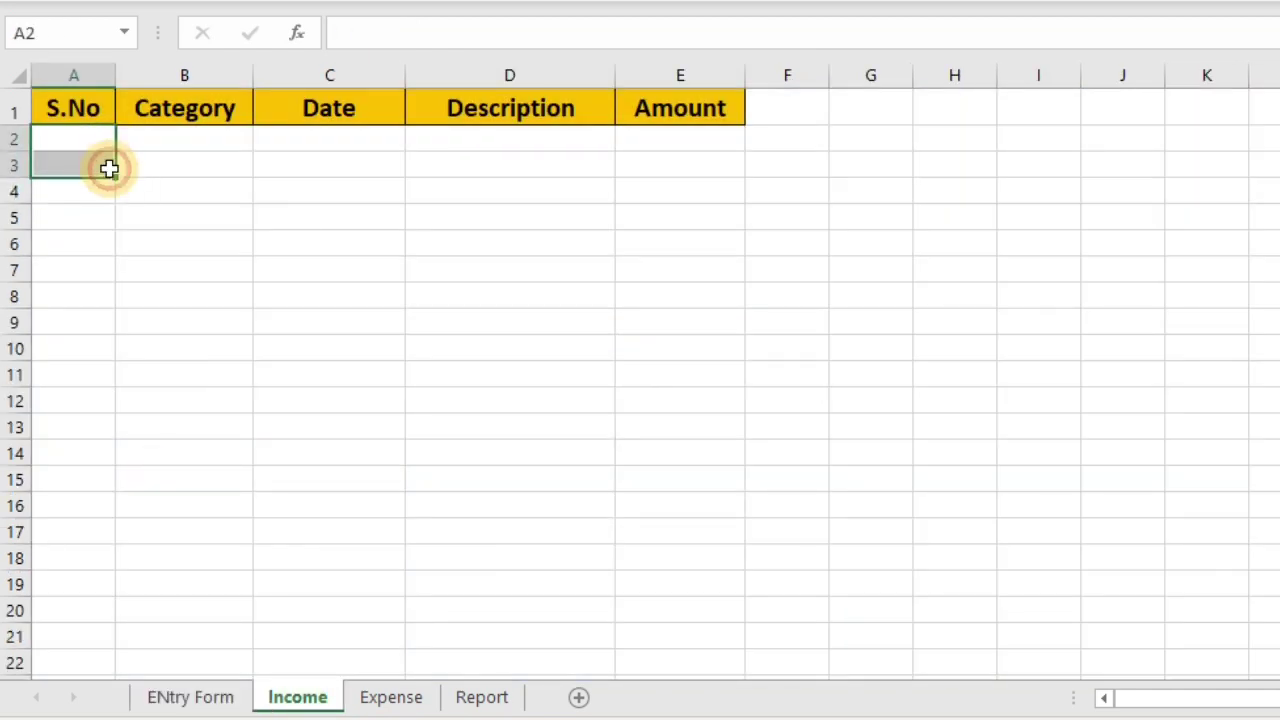
key("Up")
- Clear the sample serial numbers from cells A2 to A4 of the Expense sheet
left_click(391, 697)
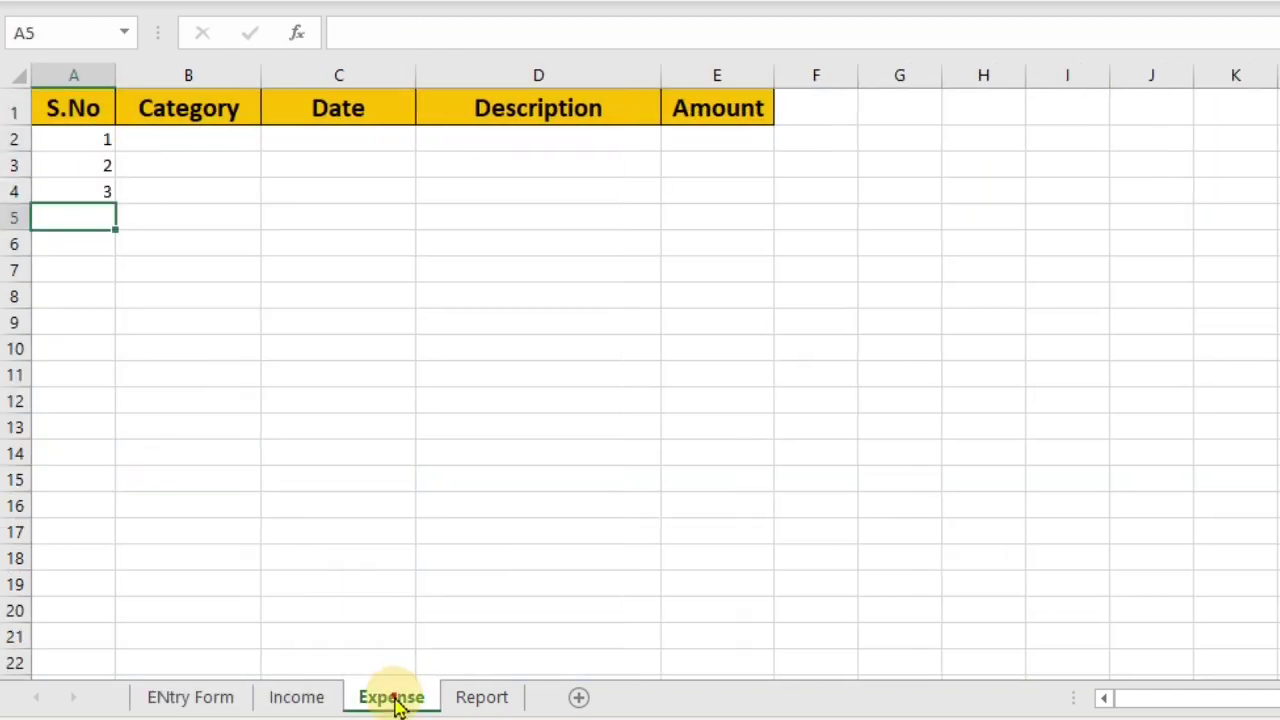
left_click(65, 140)
left_click(80, 194, "shift")
key("Delete")
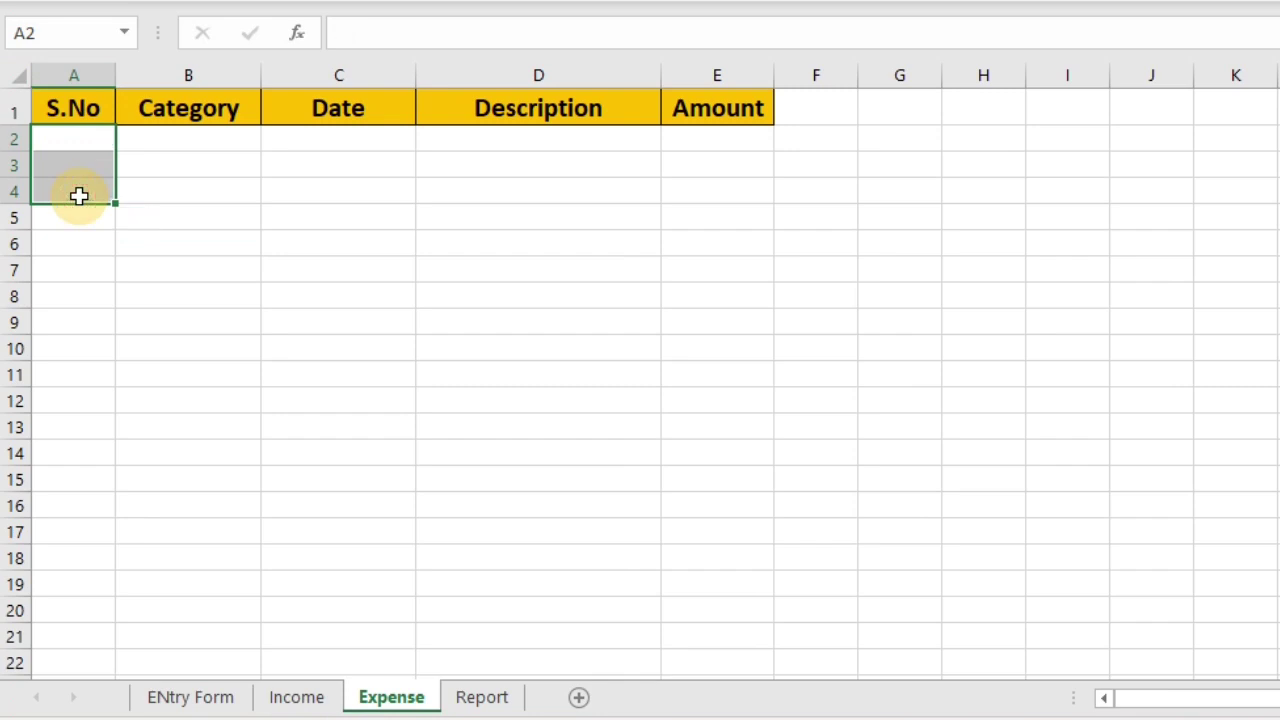
key("Up")
- Append +1 to the end of the S.No formula in cell D7 of the ENtry Form sheet
left_click(166, 697)
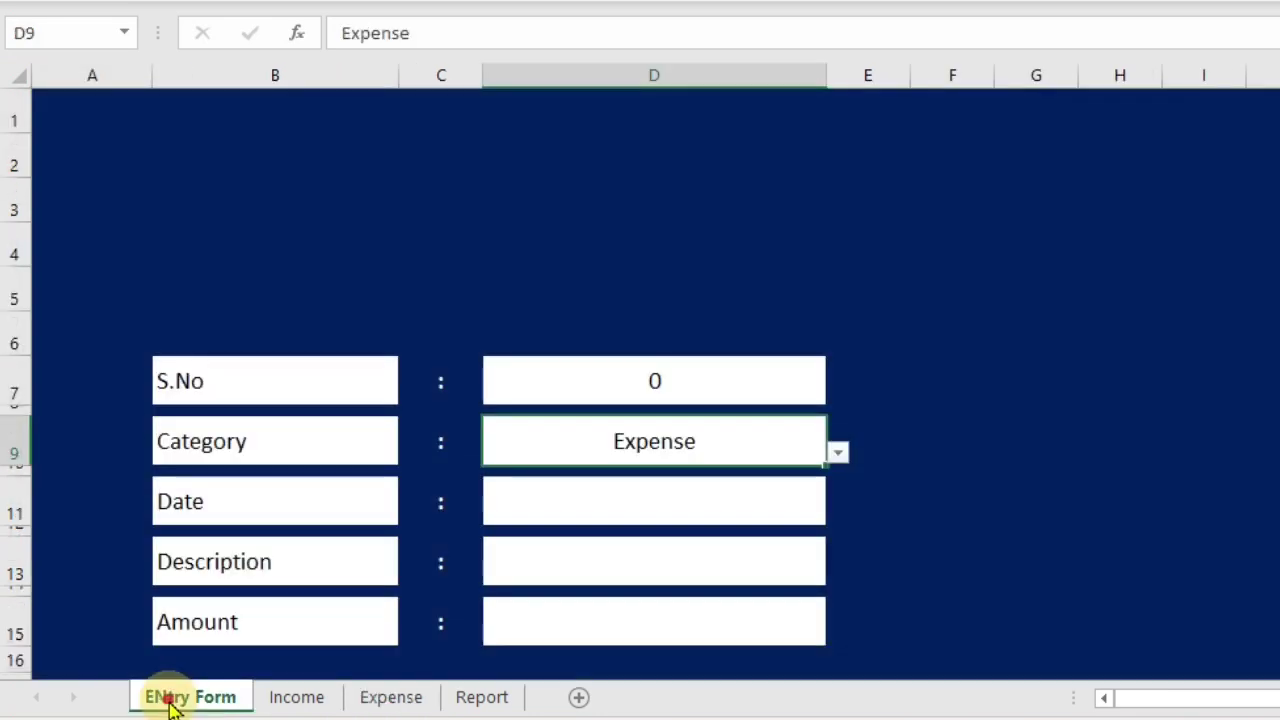
left_click(754, 390)
double_click(754, 390)
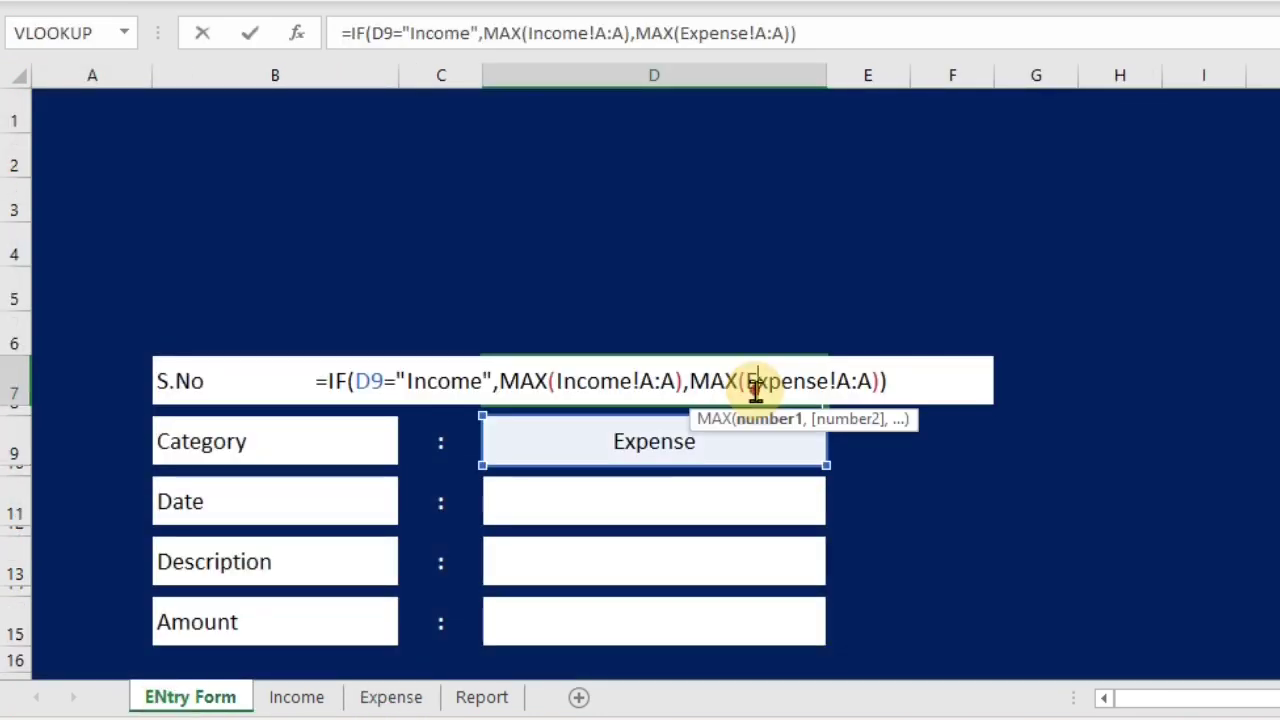
left_click(888, 381)
left_click(822, 37)
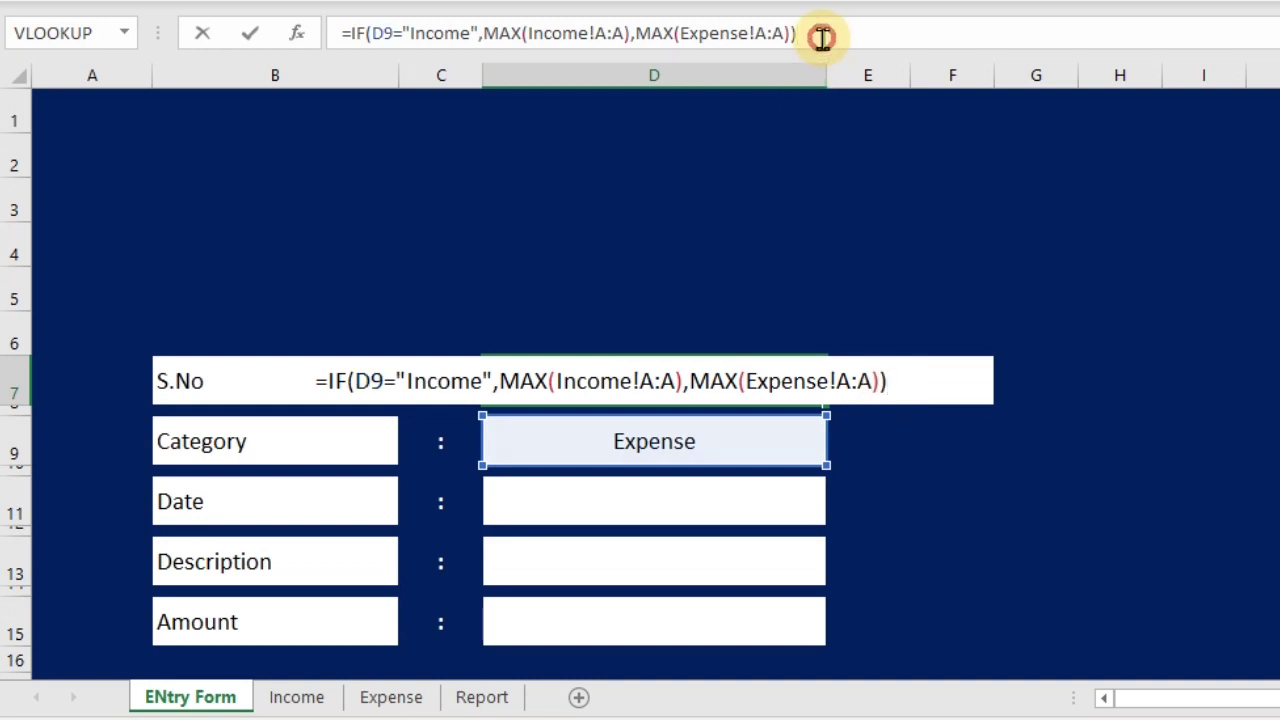
type("+1")
key("Return")
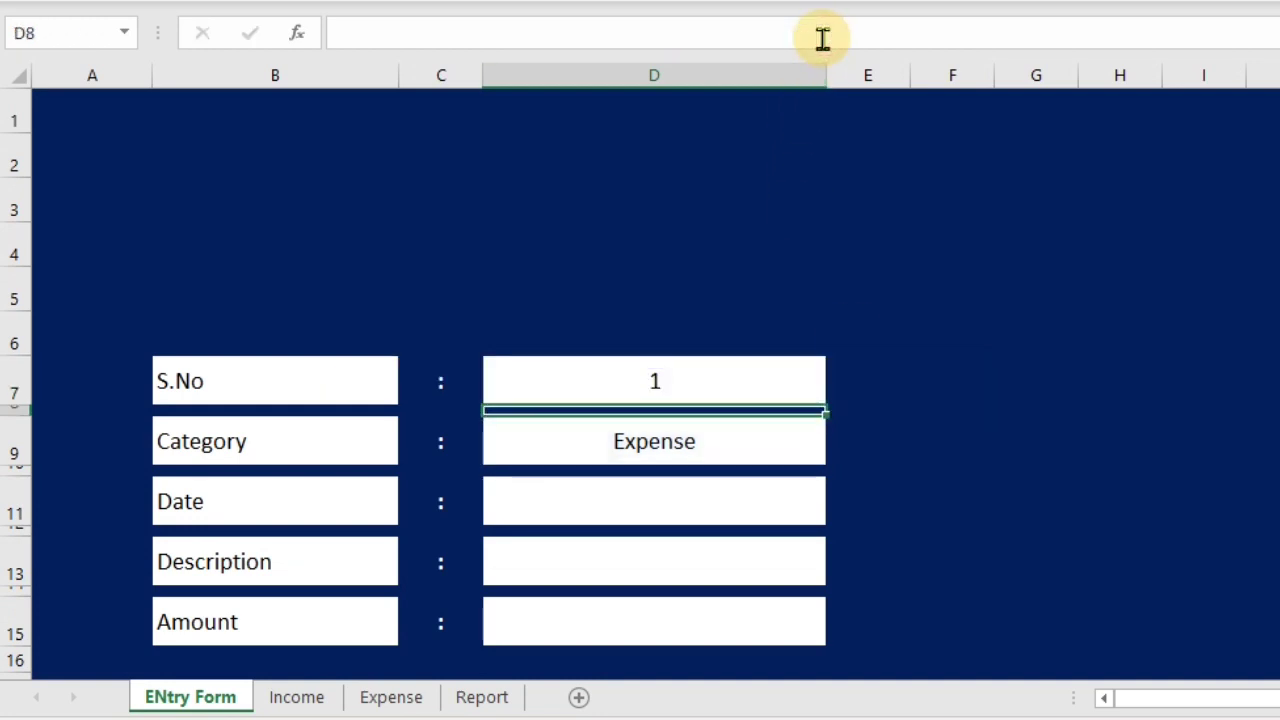
left_click(723, 371)
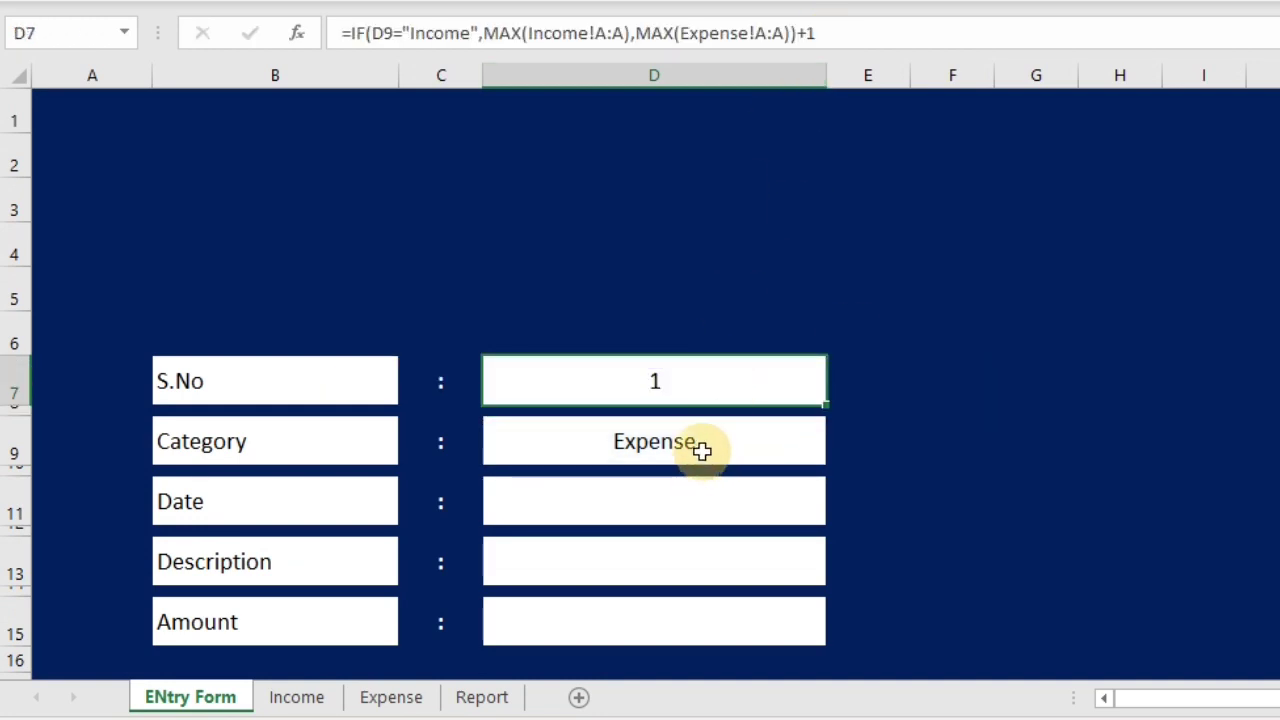
- Fill in a sample entry on the form with Date 1-1-2023, Description Salary and Amount 85000
left_click(686, 497)
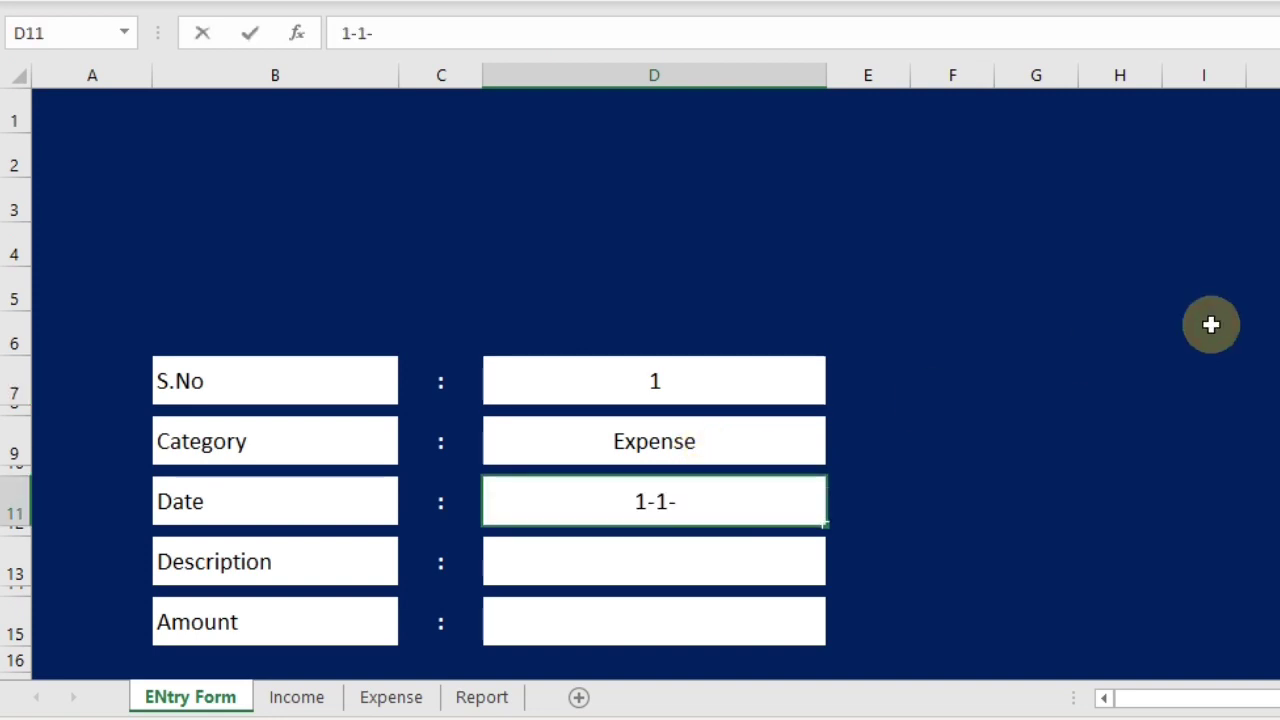
type("1-1-2023")
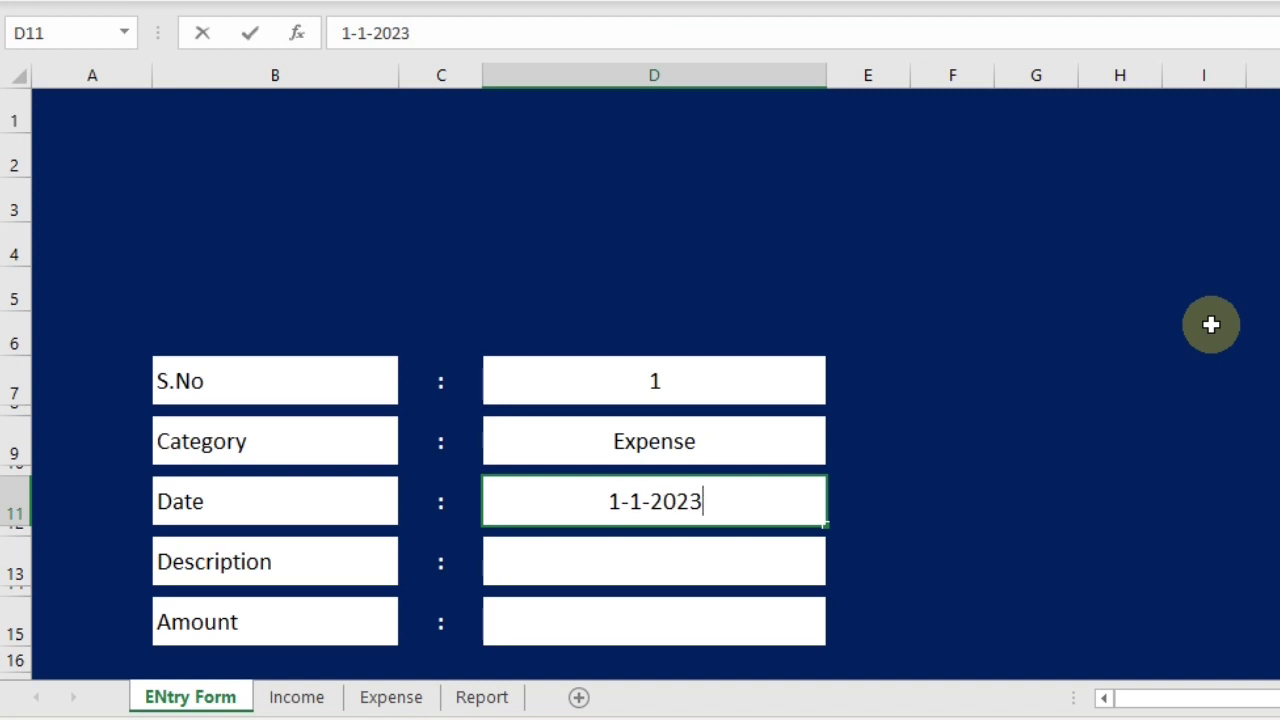
key("ctrl+Return")
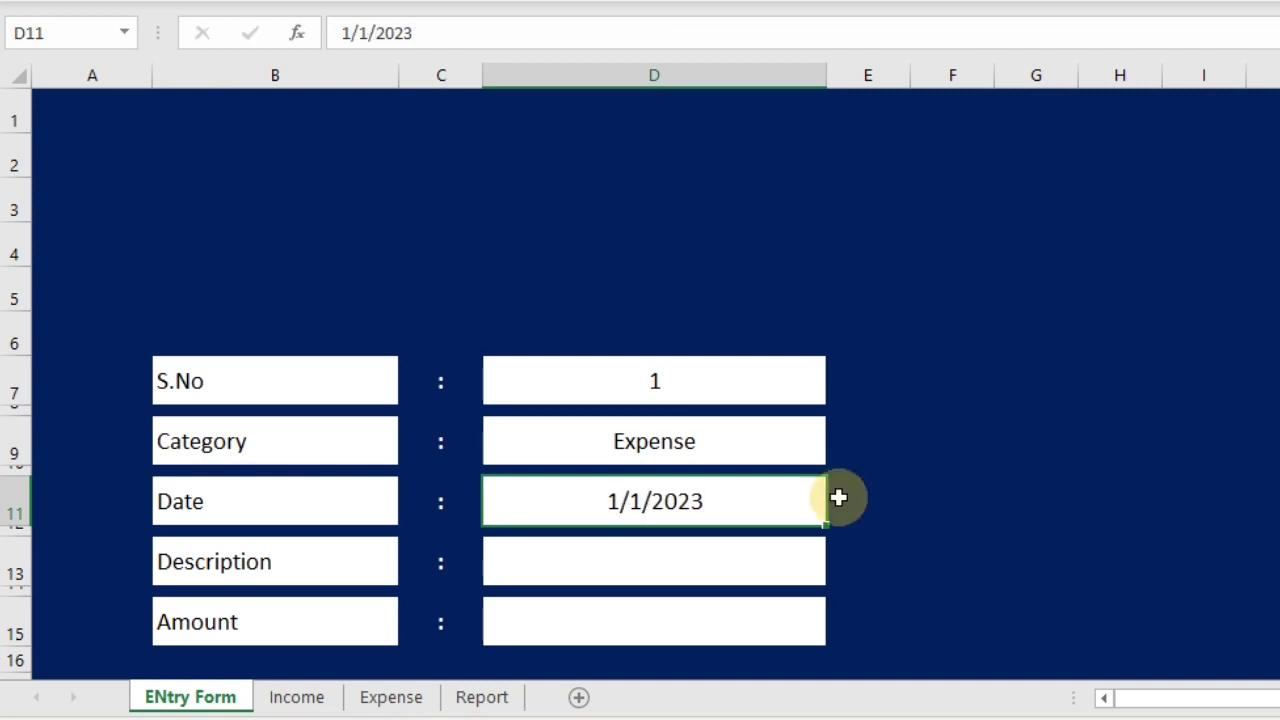
left_click(632, 553)
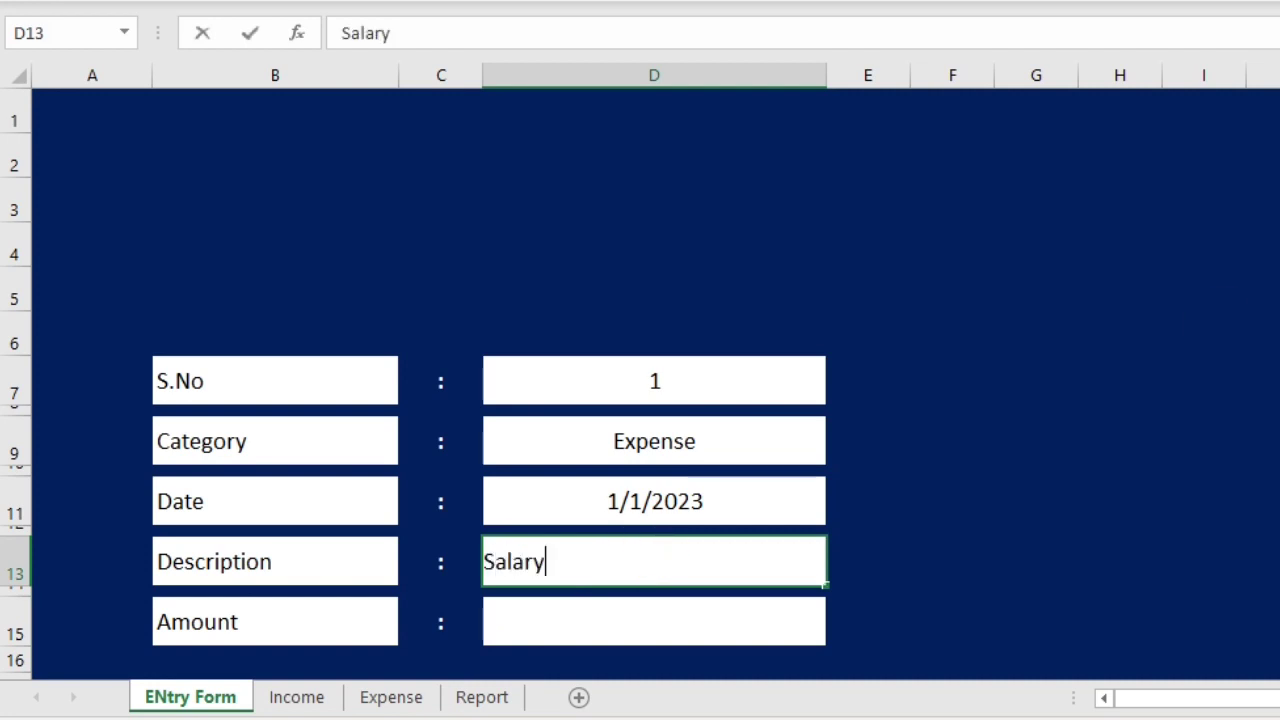
key("Return")
key("Return")
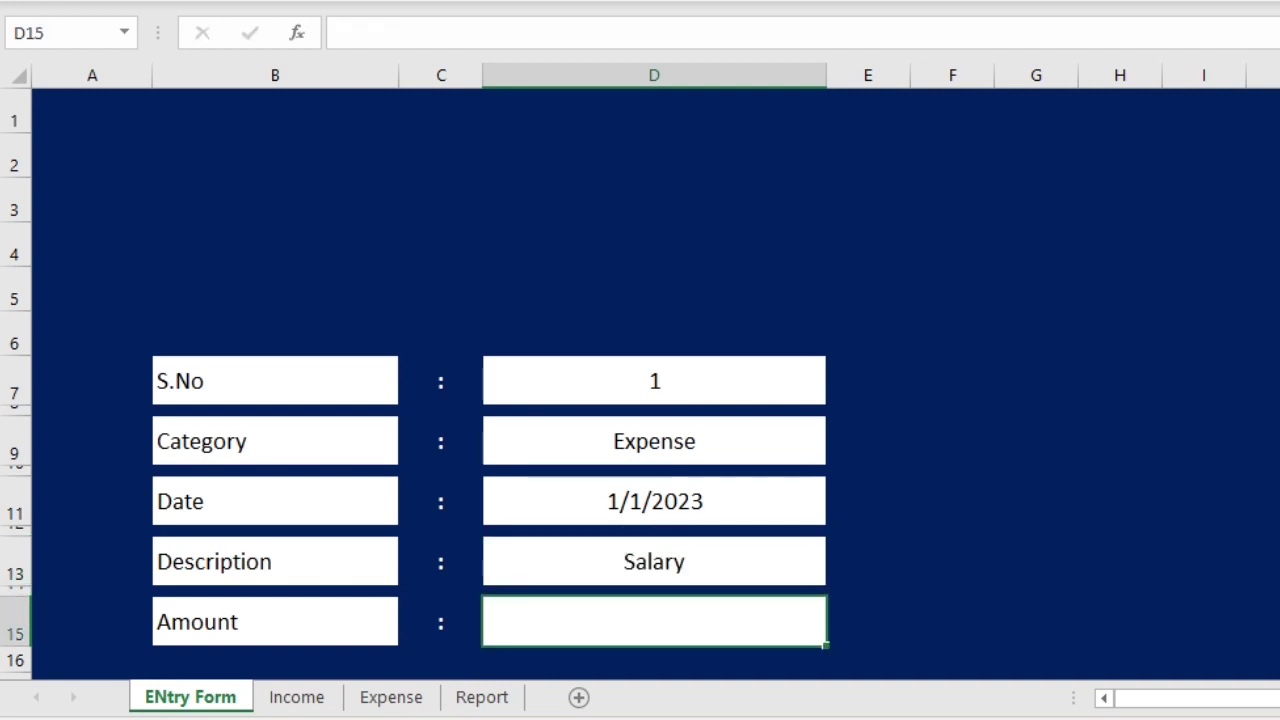
type("85000")
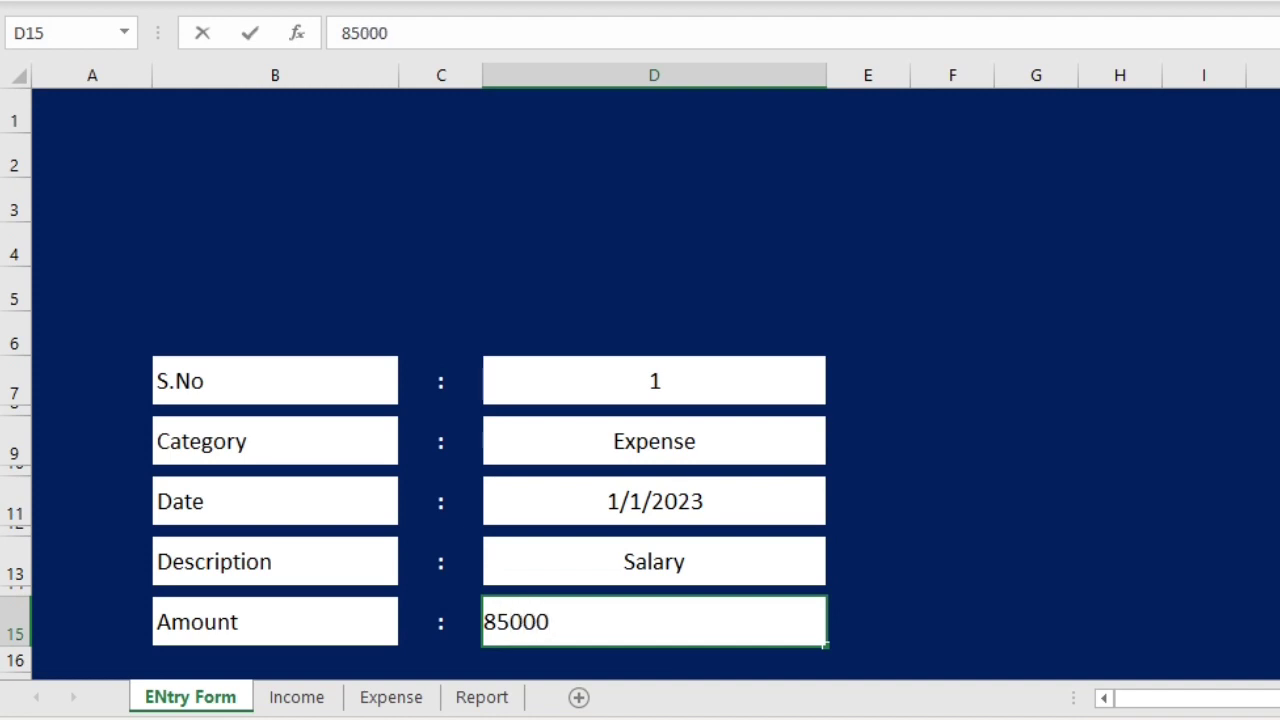
key("ctrl+Return")
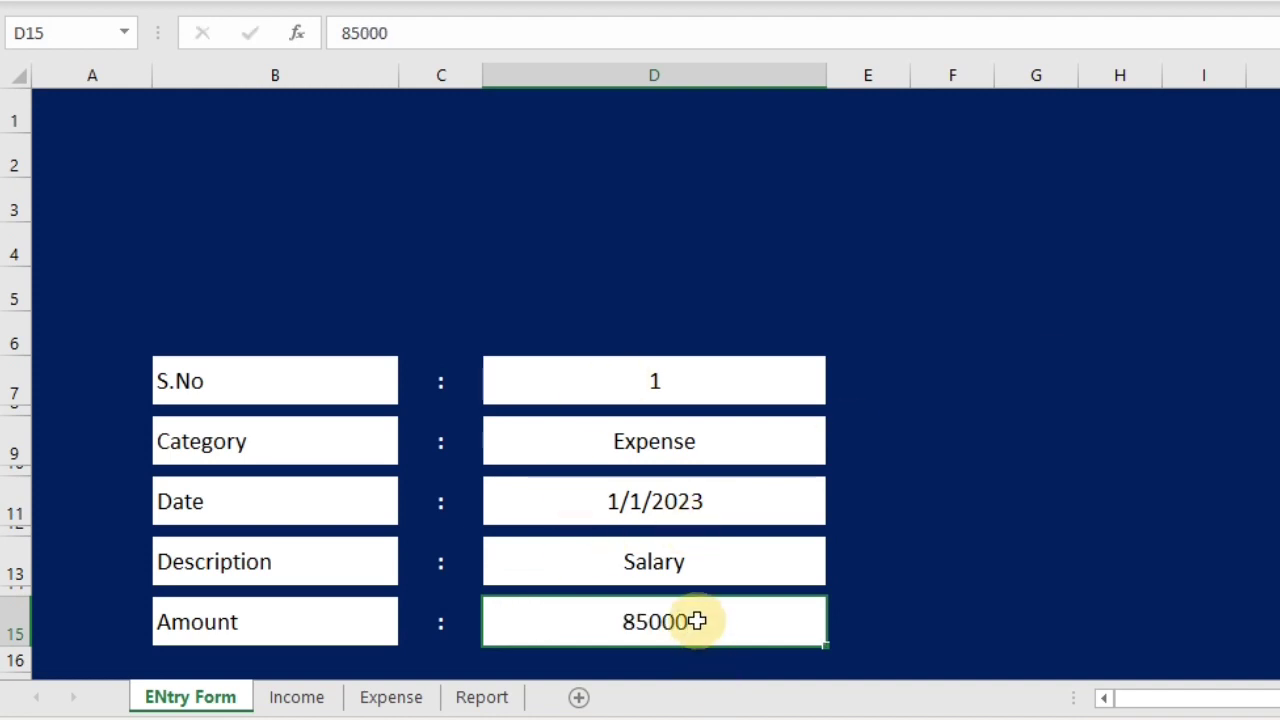
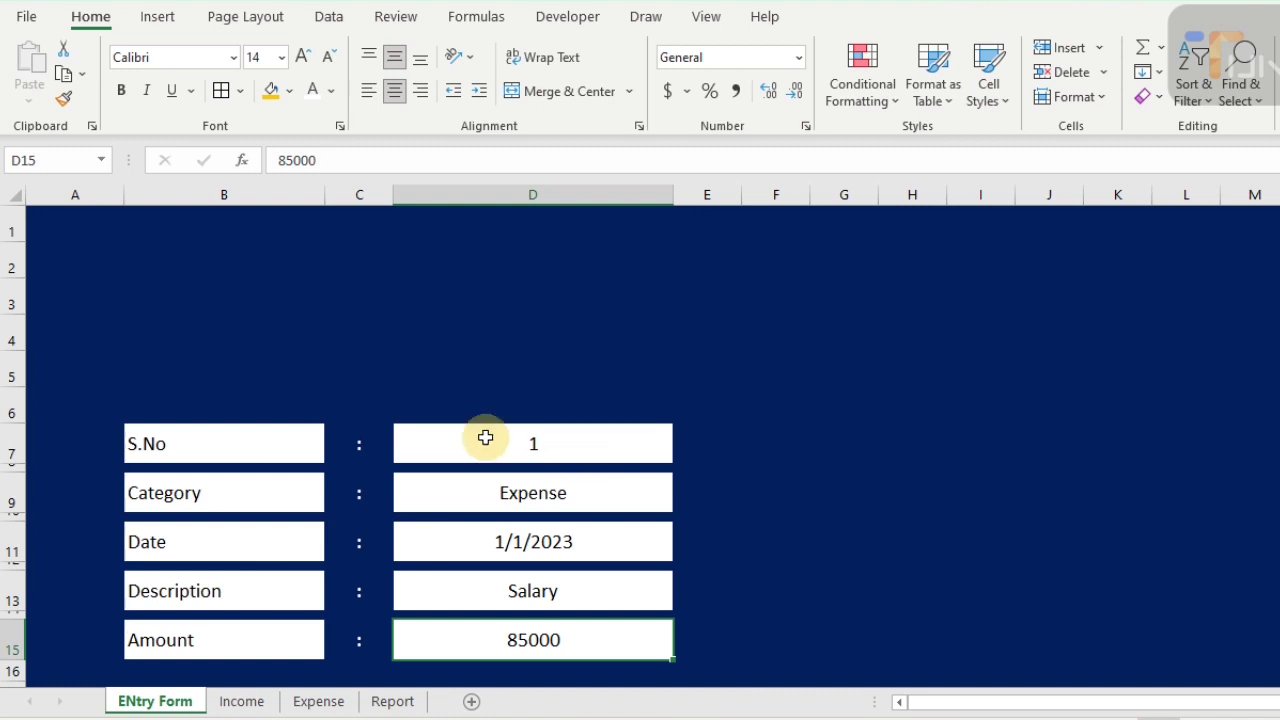
- Check in the ribbon customization options that the Developer tools are enabled
left_click(567, 18)
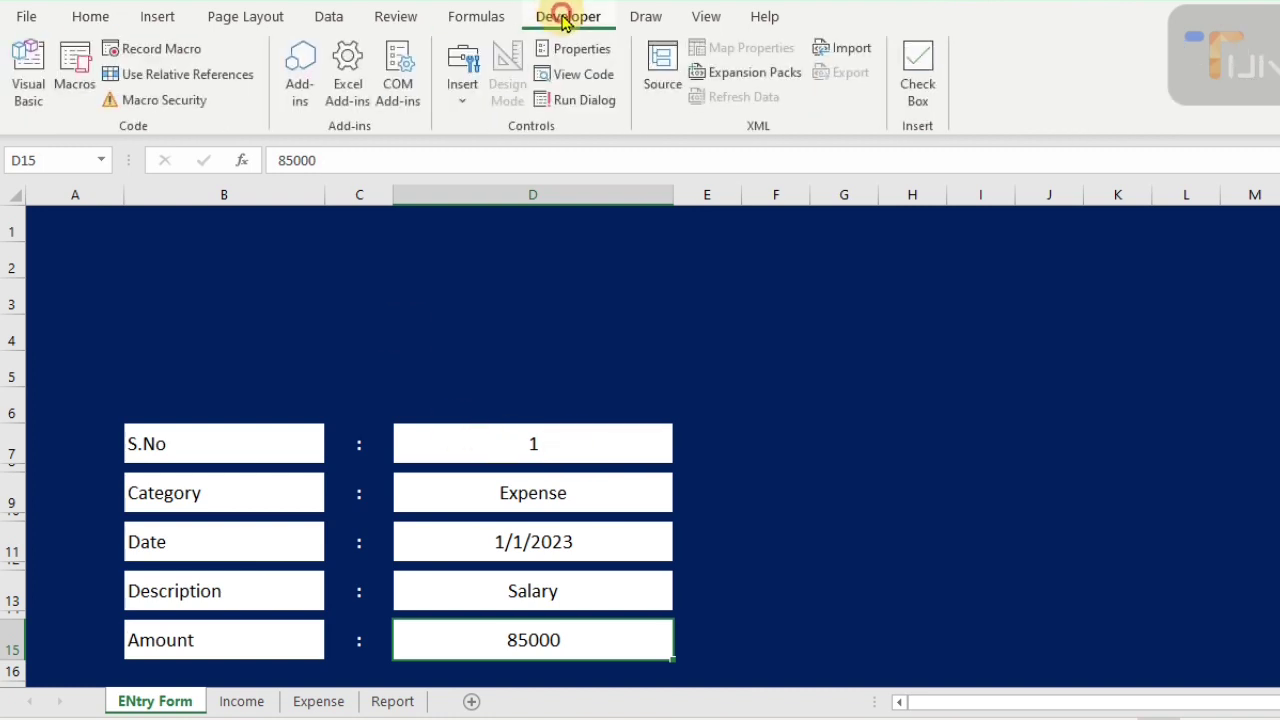
right_click(248, 112)
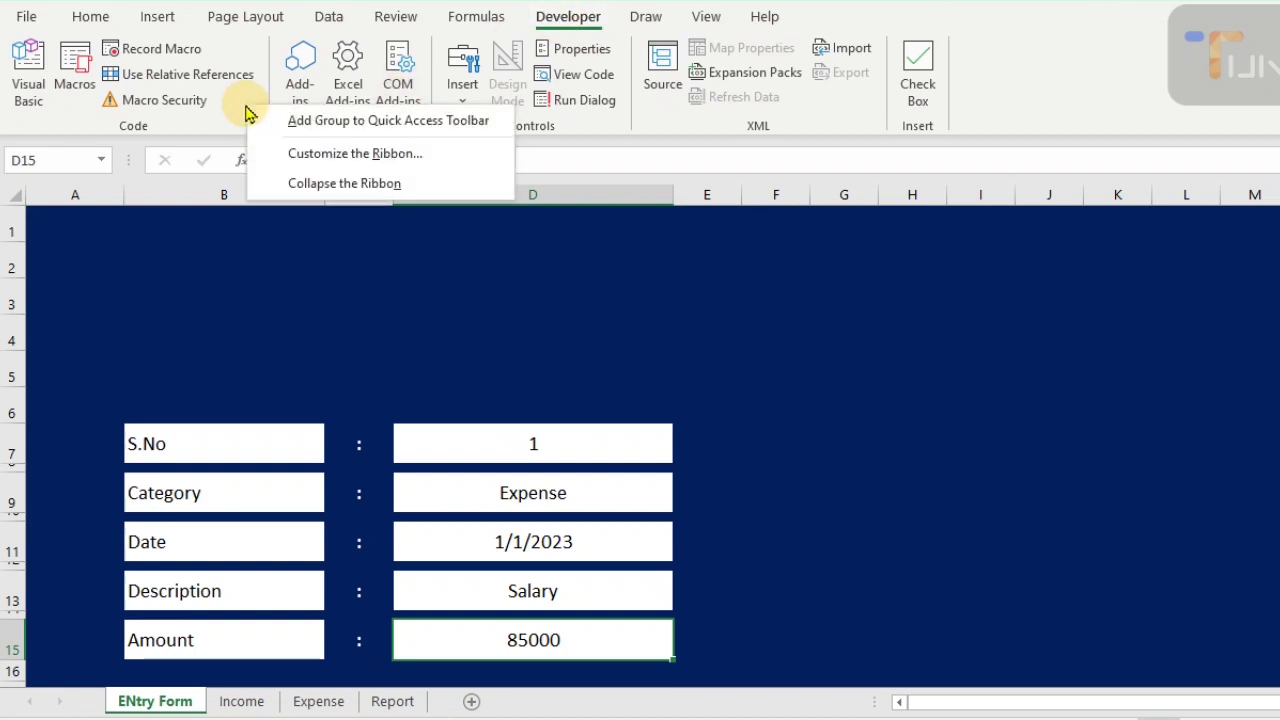
left_click(330, 163)
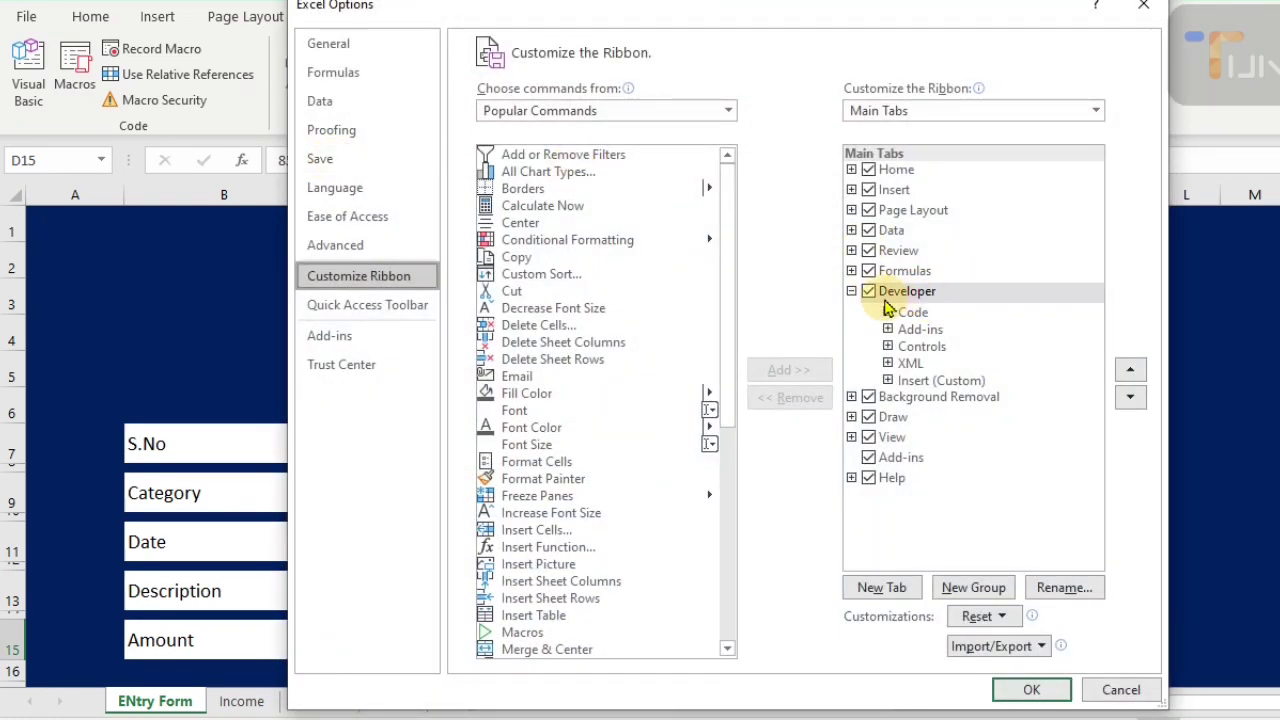
left_click(1030, 690)
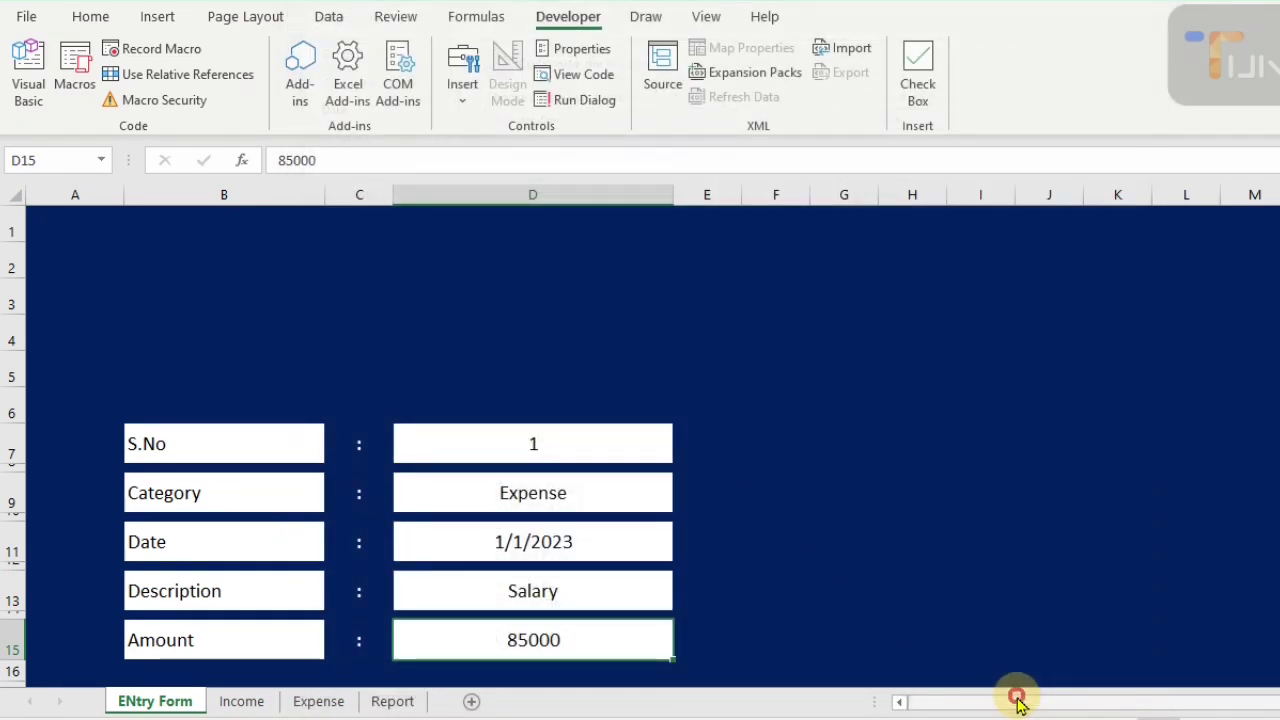
- Start recording a macro named Incom, stored in This Workbook
left_click(169, 51)
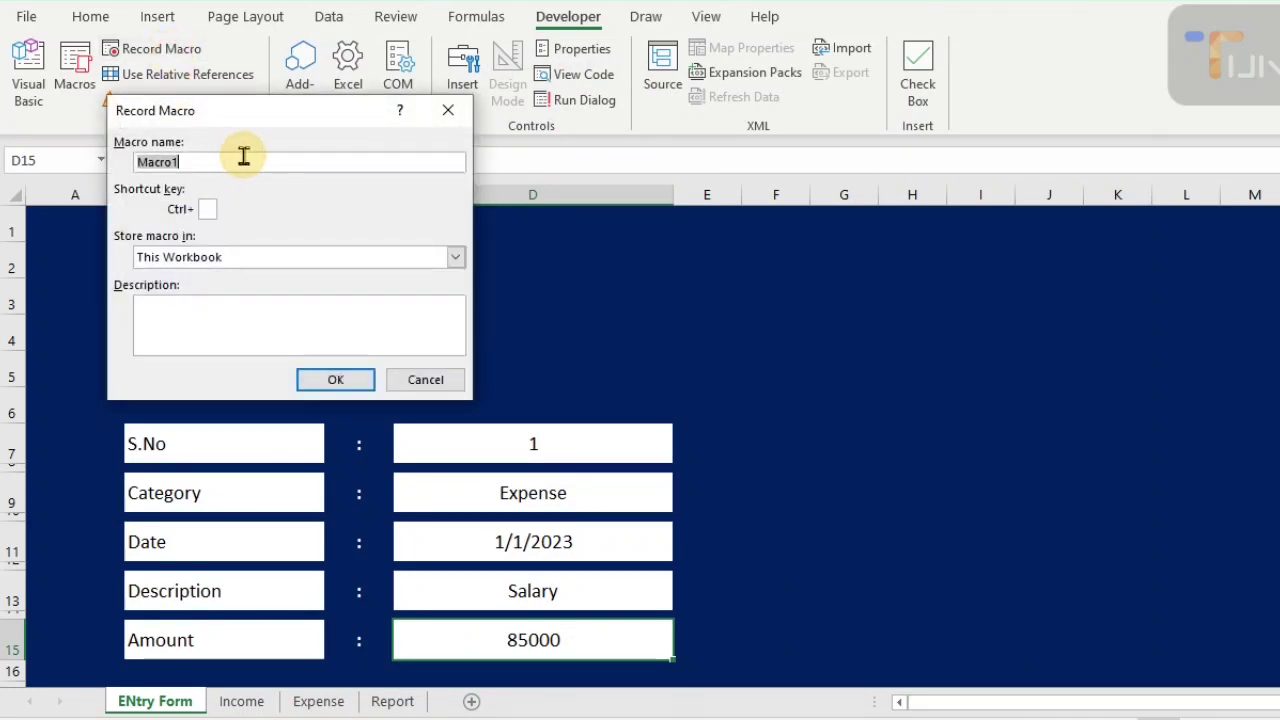
key("BackSpace")
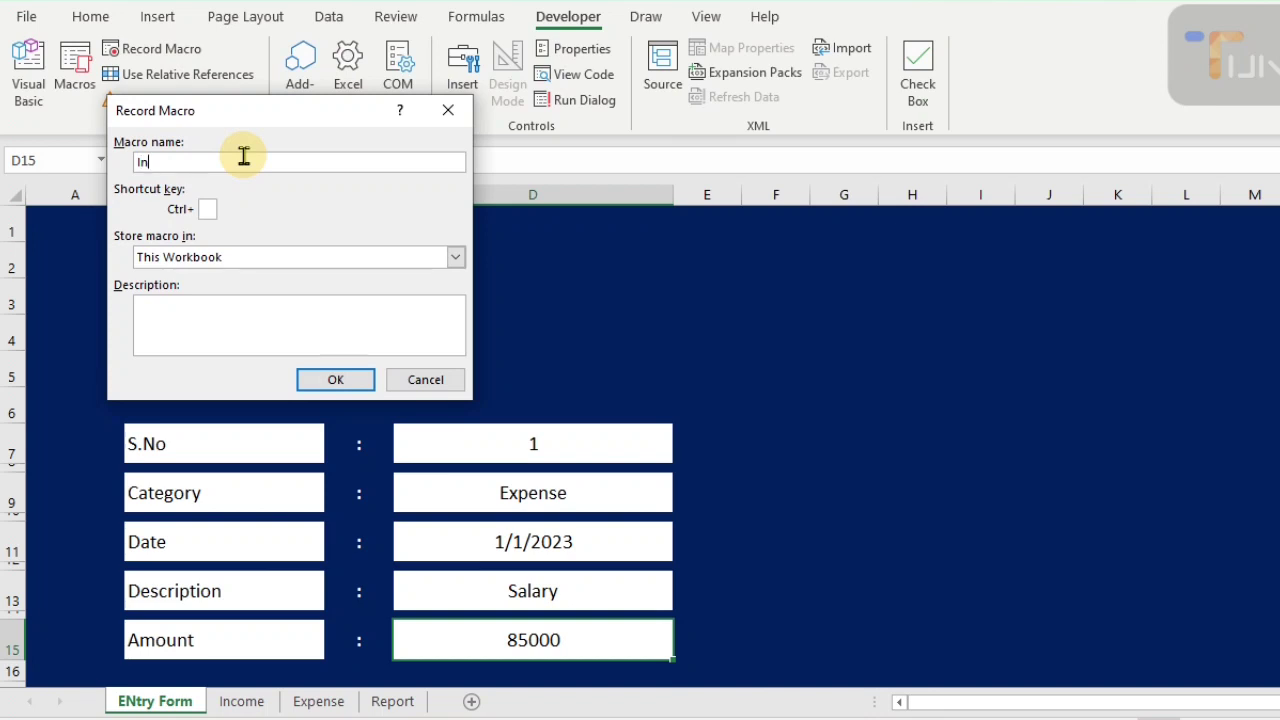
type("Incom")
left_click(318, 379)
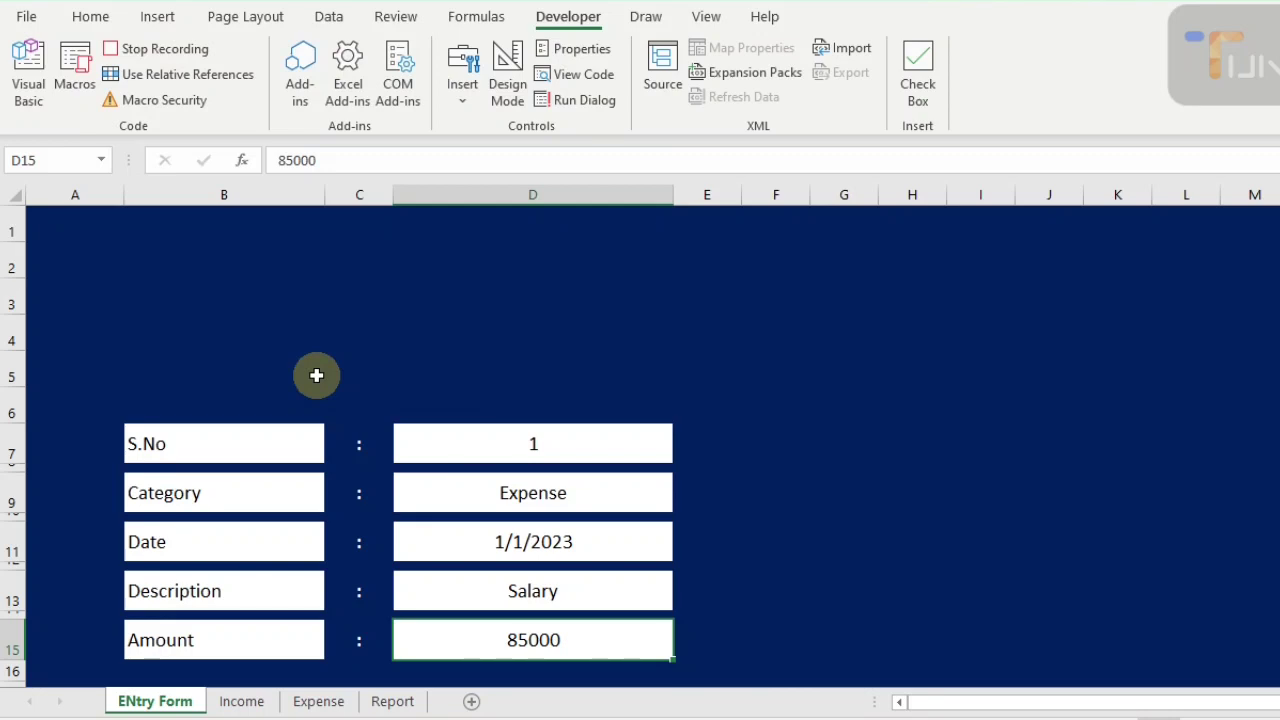
- Copy the S.No, Category, Date, Description and Amount values from cells D7, D9, D11, D13 and D15 of the form together
left_click(515, 455, "ctrl")
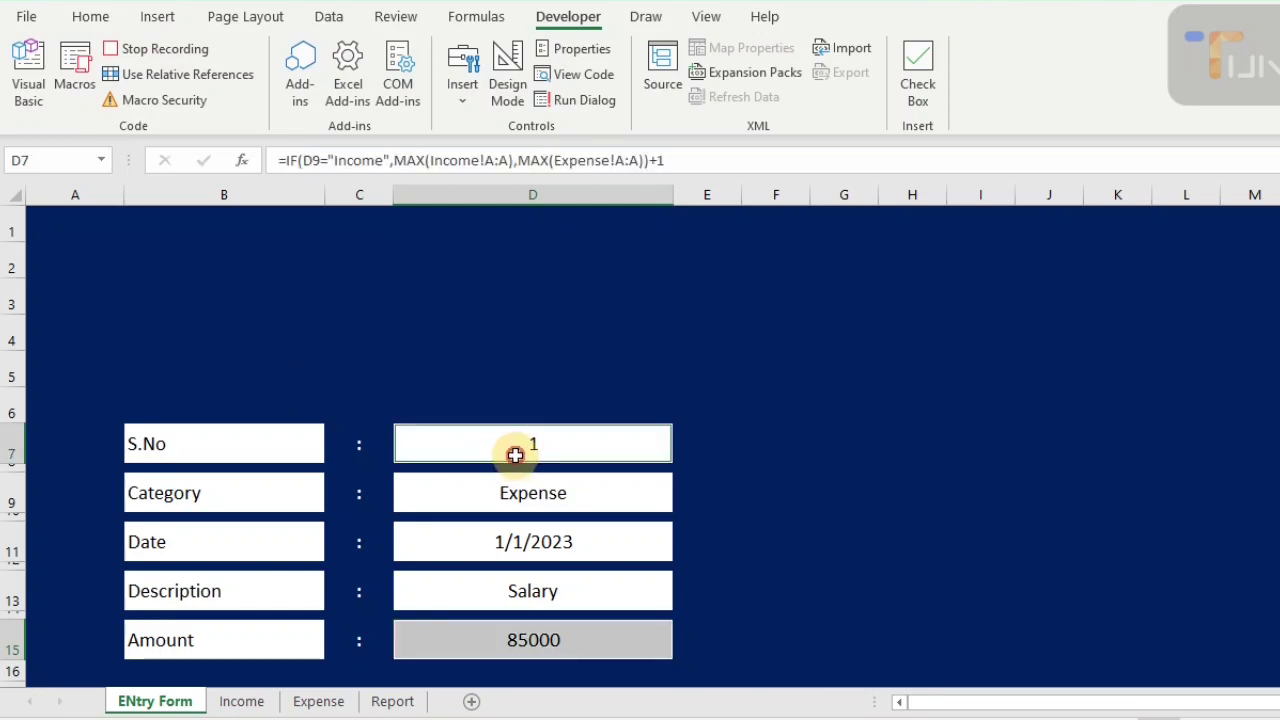
left_click(516, 492, "ctrl")
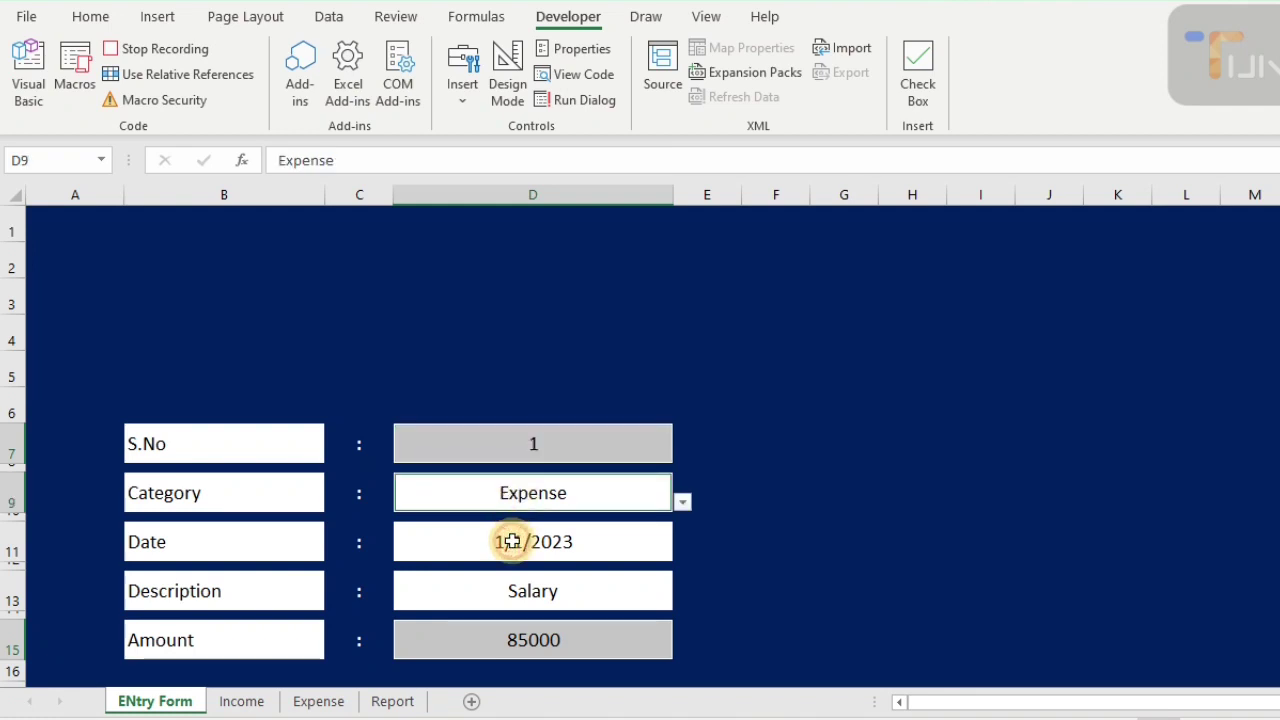
left_click(510, 541, "ctrl")
left_click(511, 591, "ctrl")
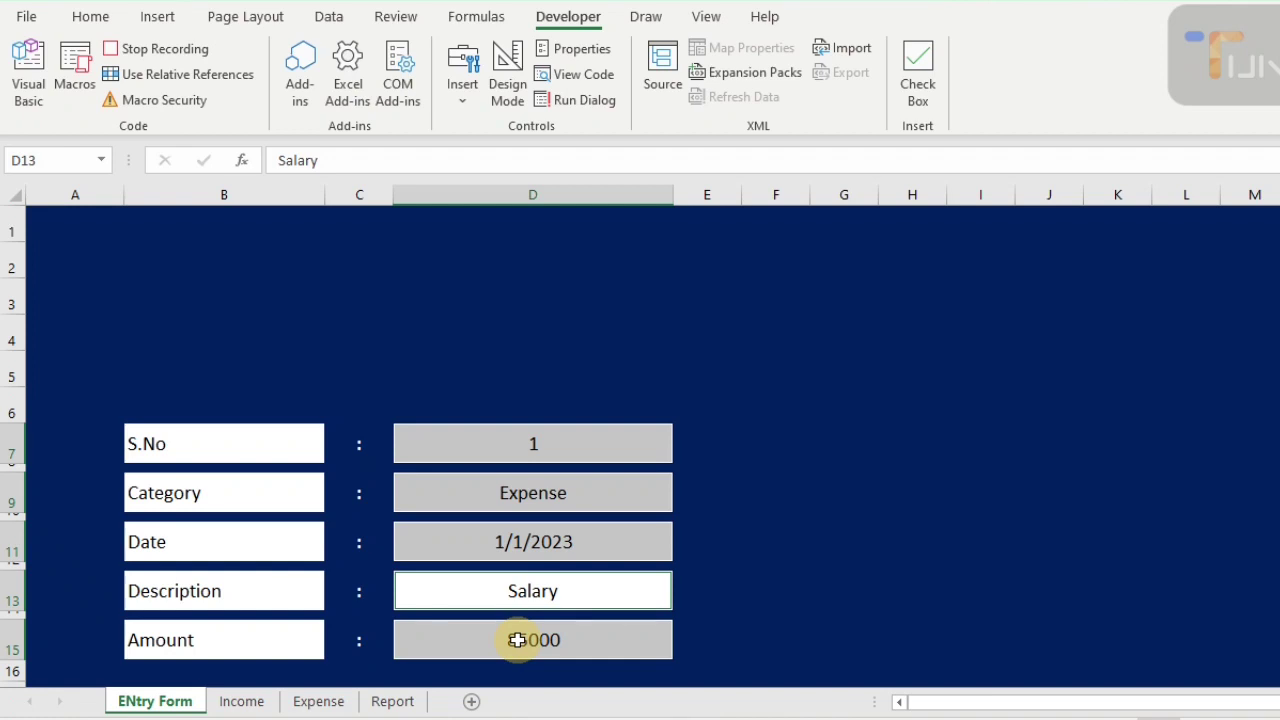
key("ctrl+c")
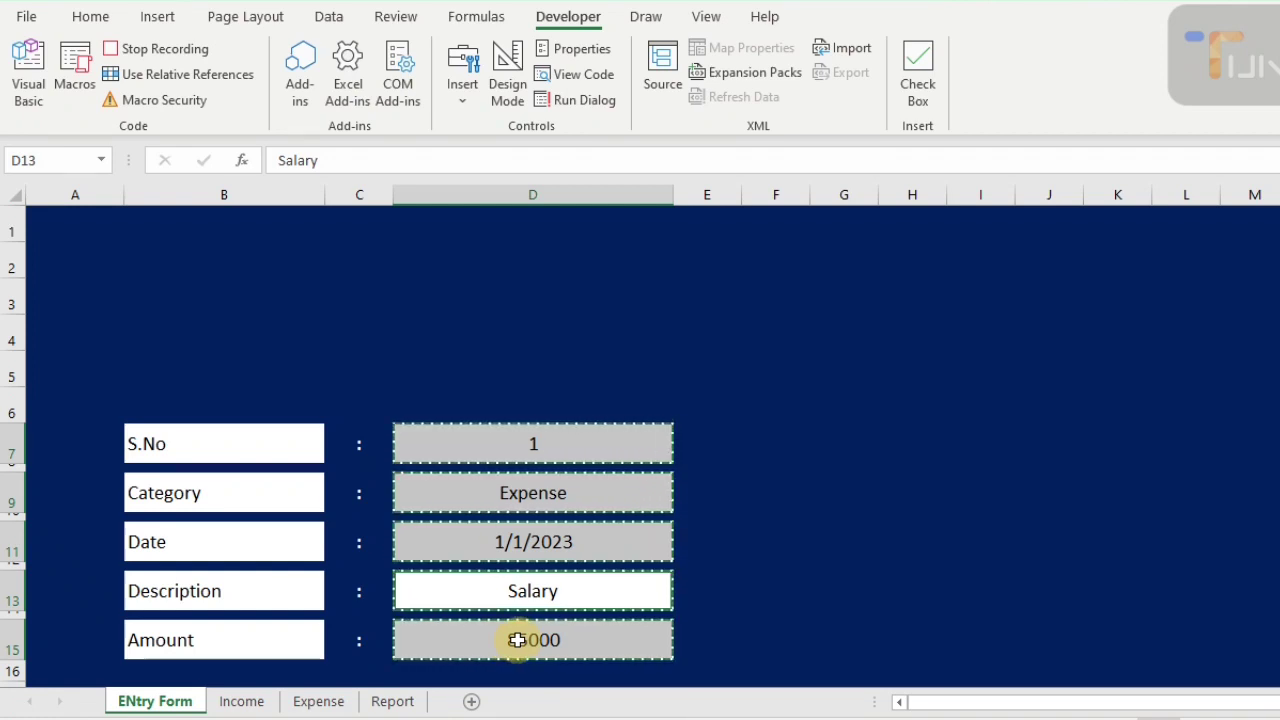
- On the Income sheet, start from G1, jump to the sheet's last row and column A, and go up to the last filled cell
left_click(247, 703)
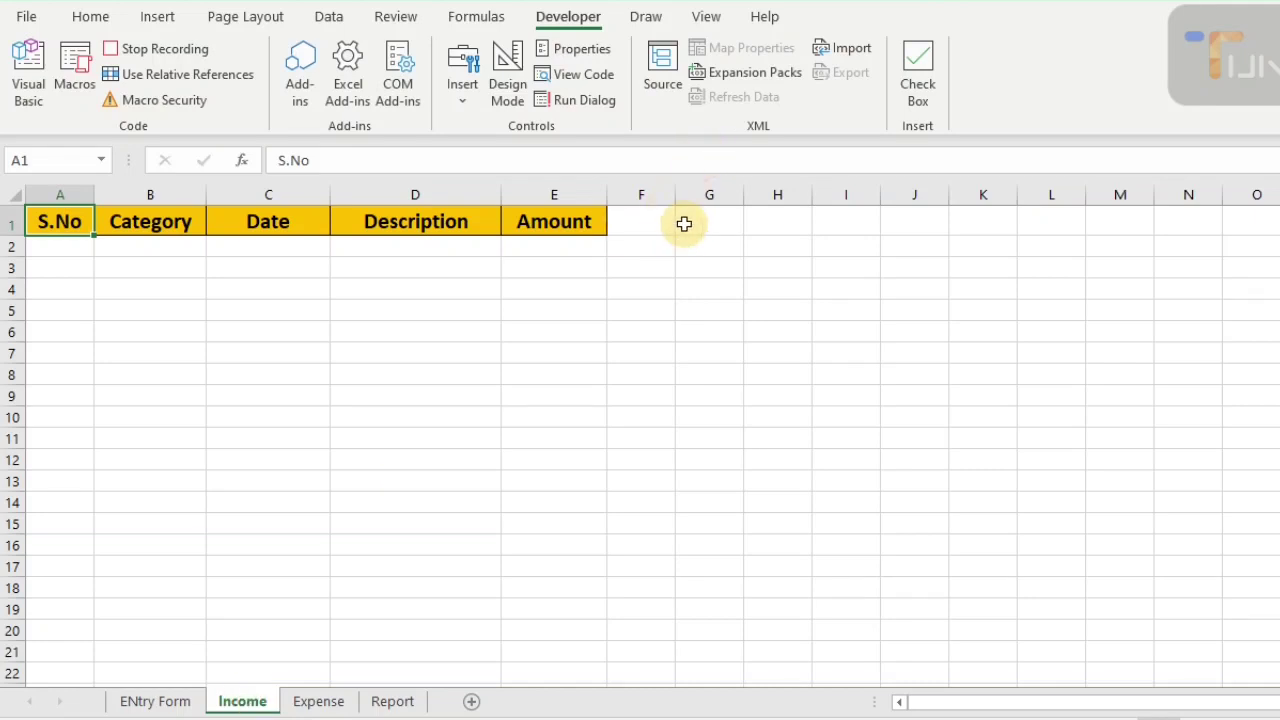
left_click(697, 222)
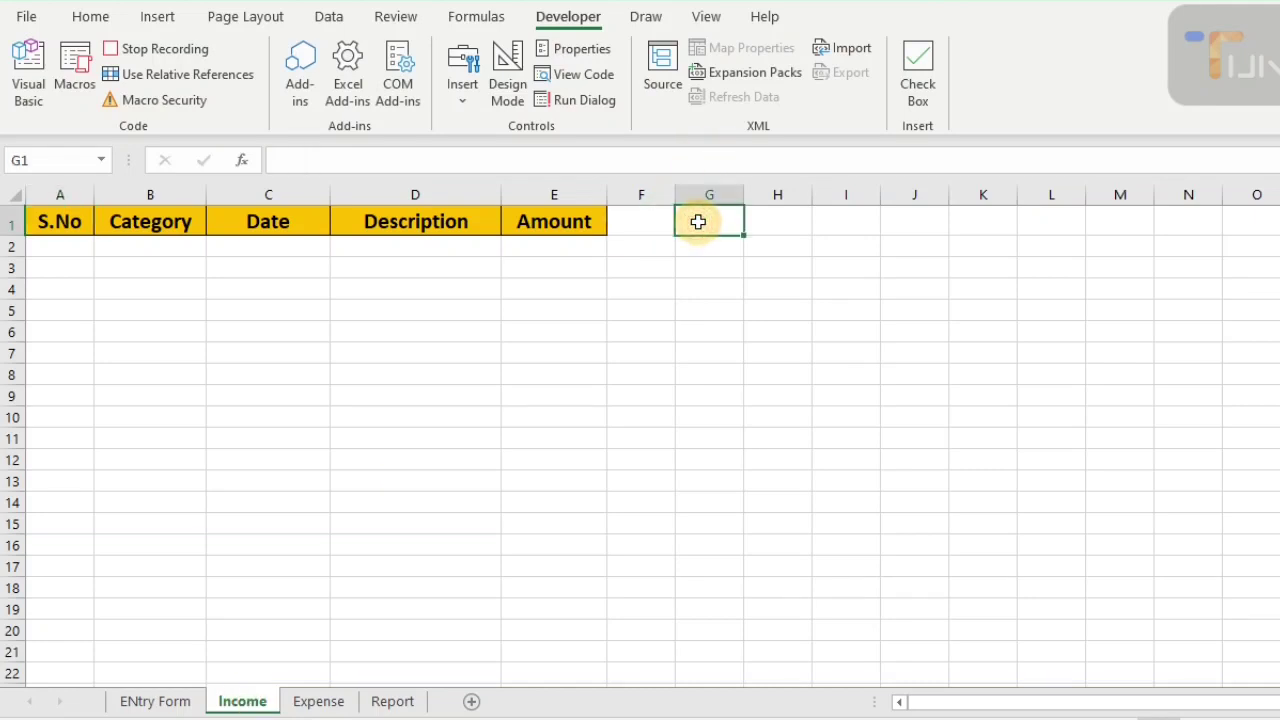
key("ctrl+Down")
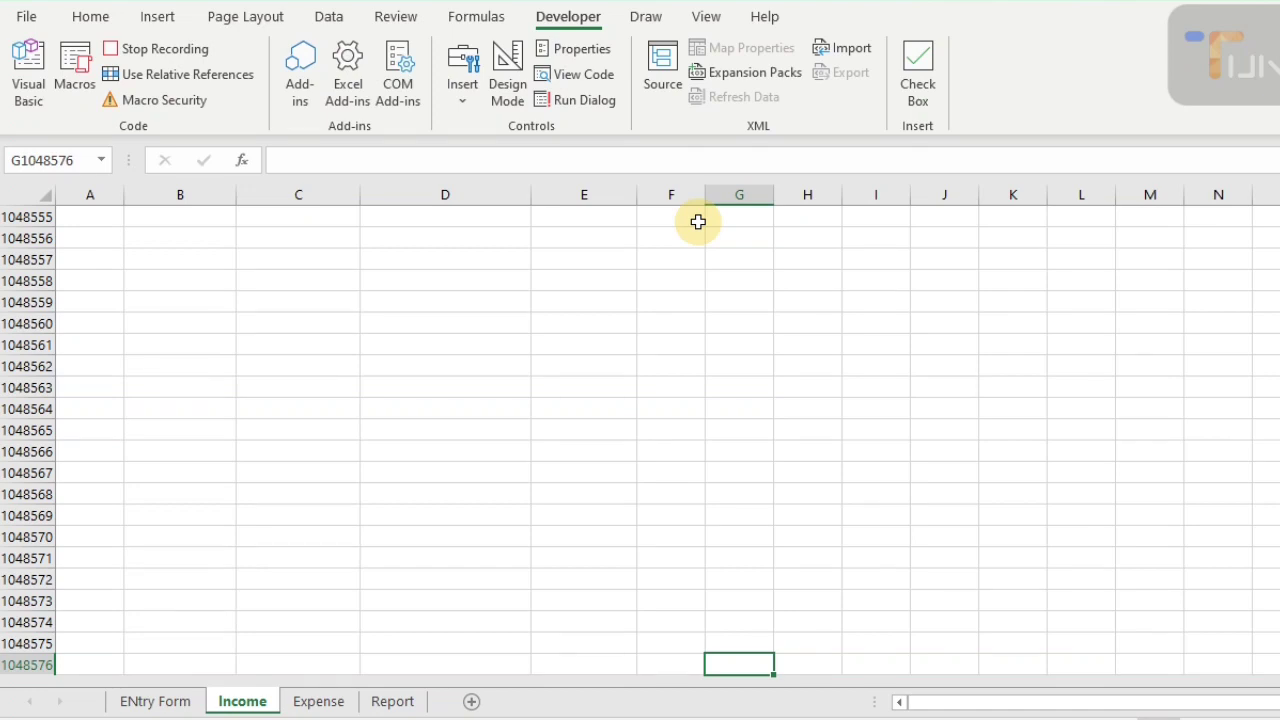
key("ctrl+Left")
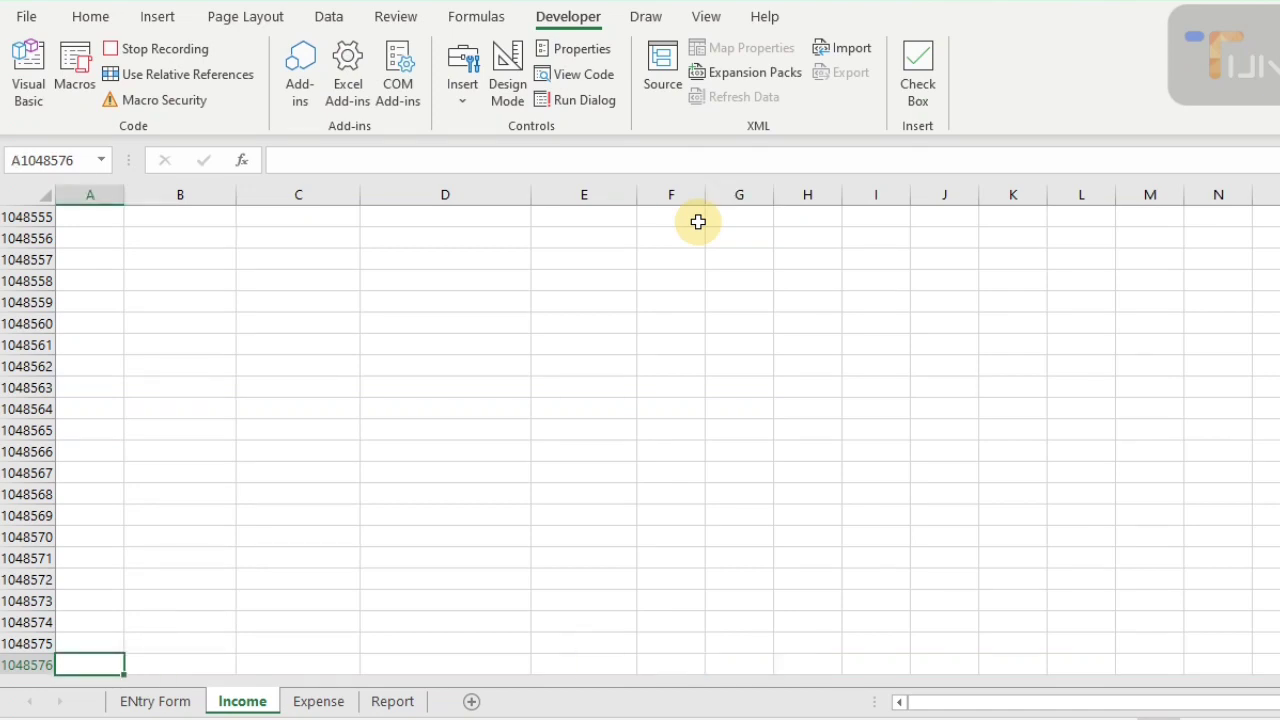
key("ctrl+Up")
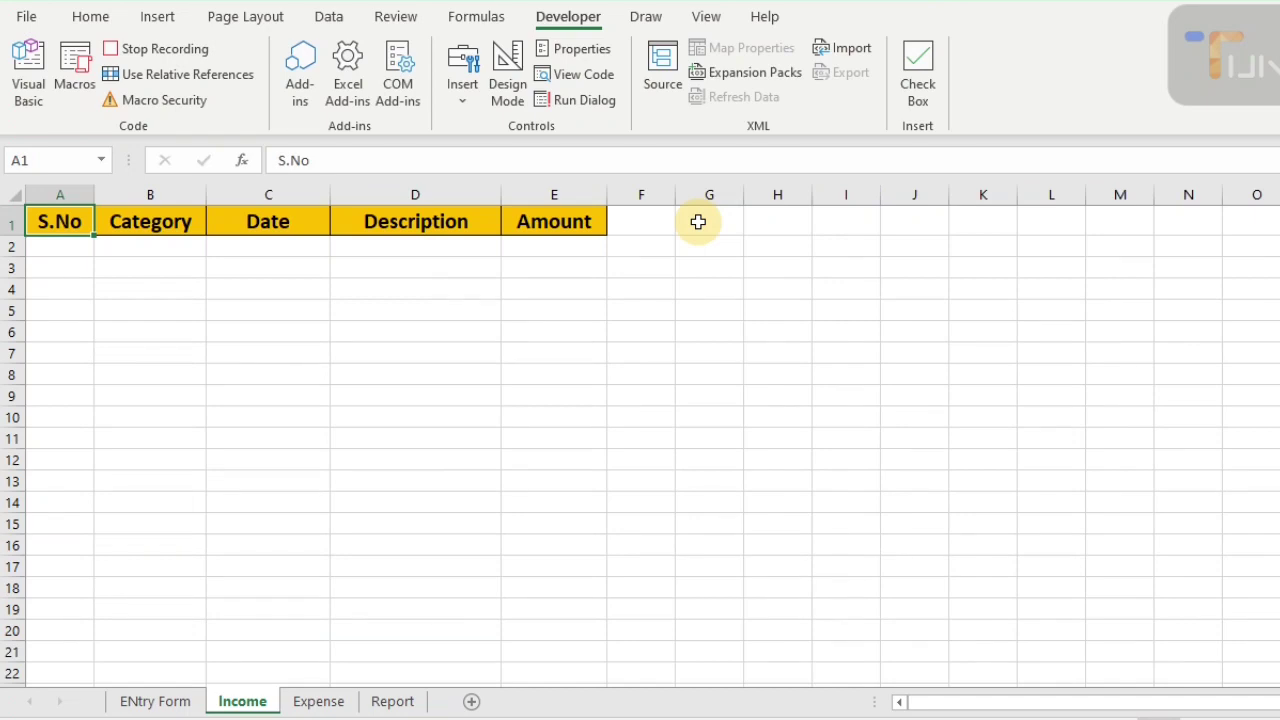
- Enable relative references and paste the copied form data as transposed values into the next empty row, starting at A2
left_click(193, 78)
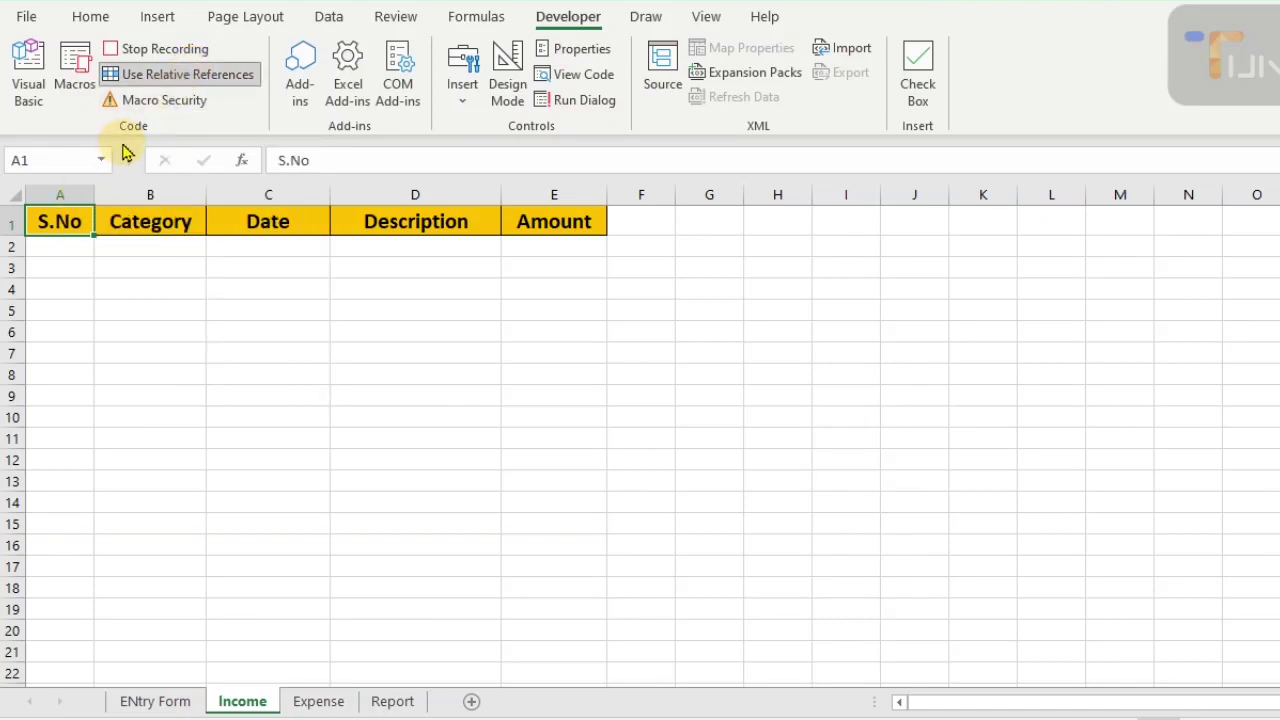
key("Down")
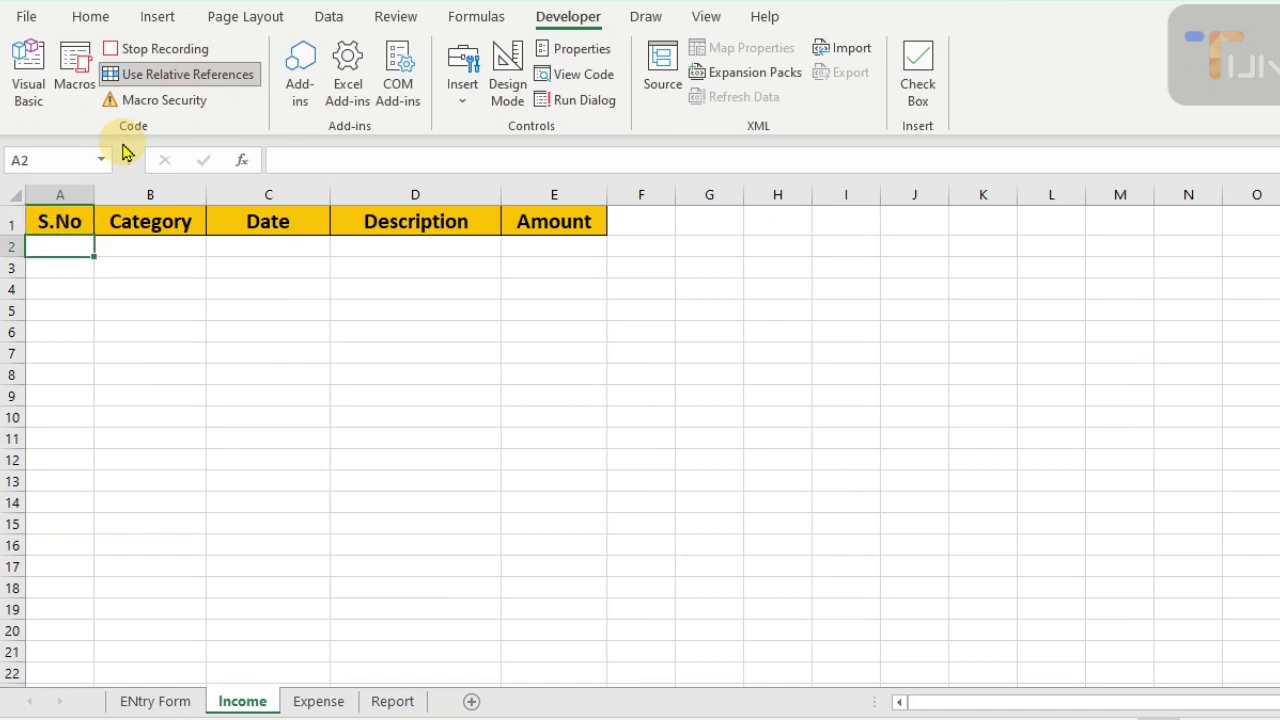
key("ctrl+alt+v")
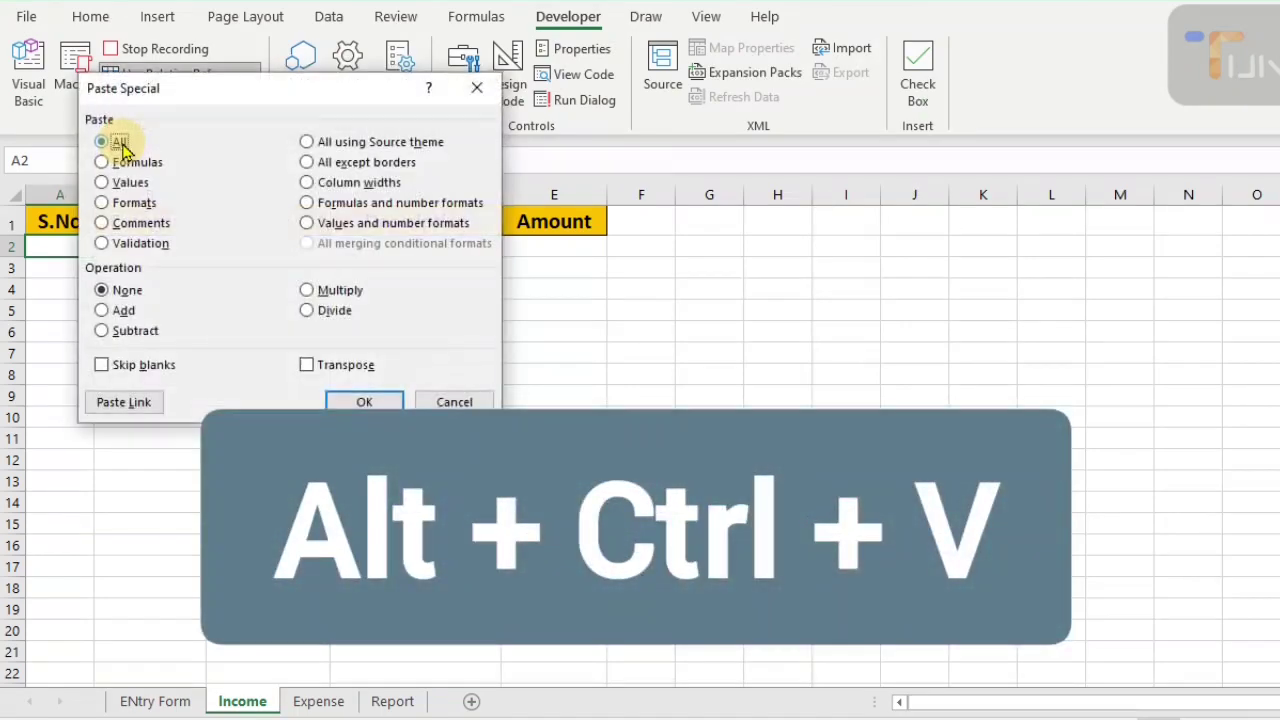
left_click(104, 184)
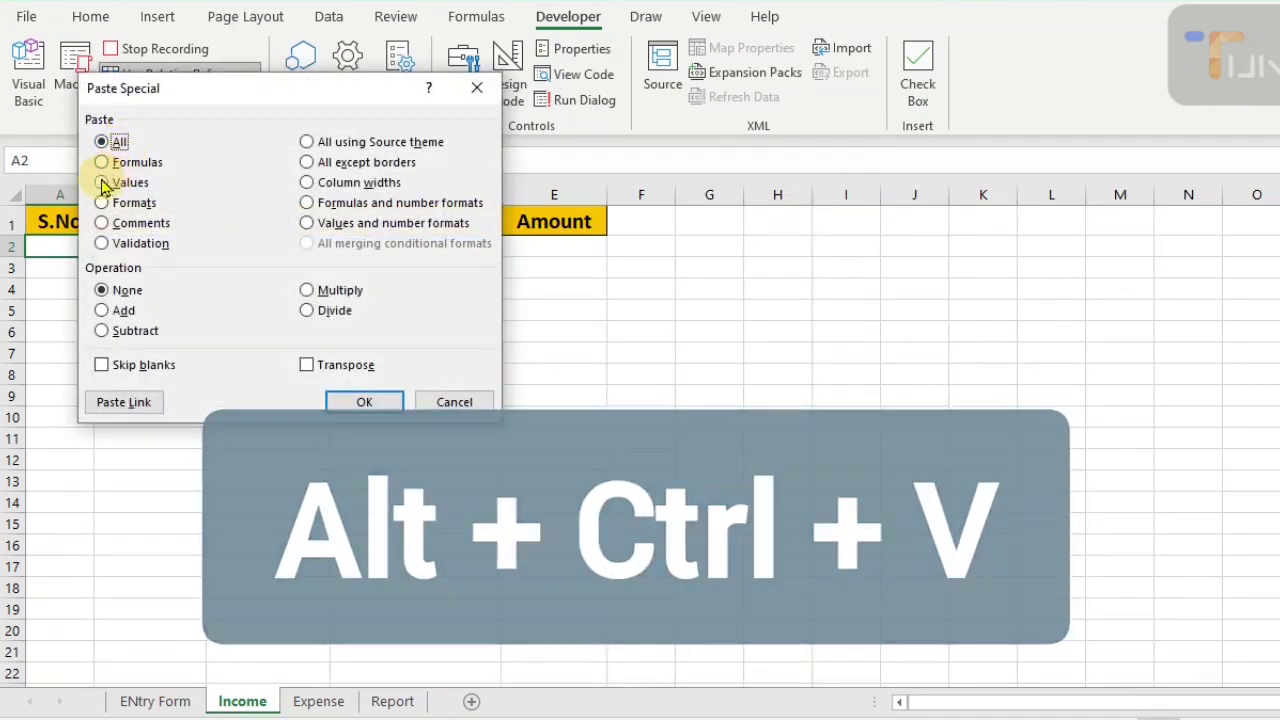
left_click(307, 366)
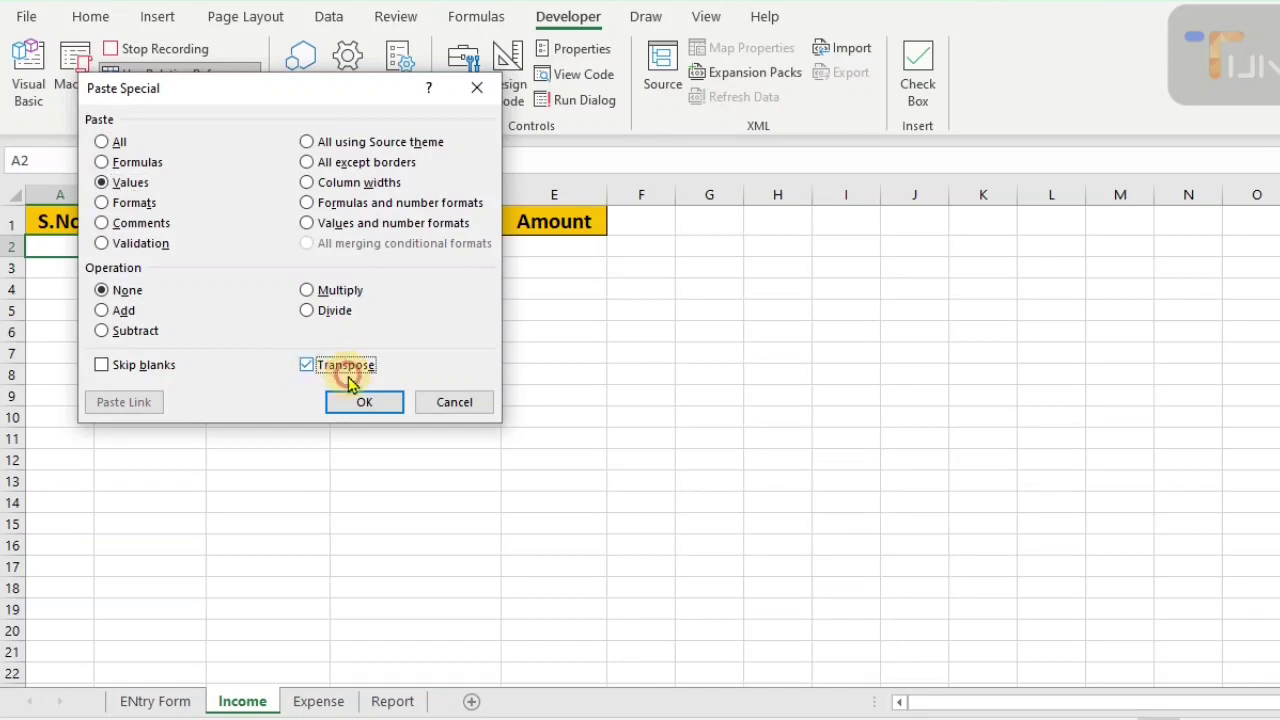
left_click(364, 402)
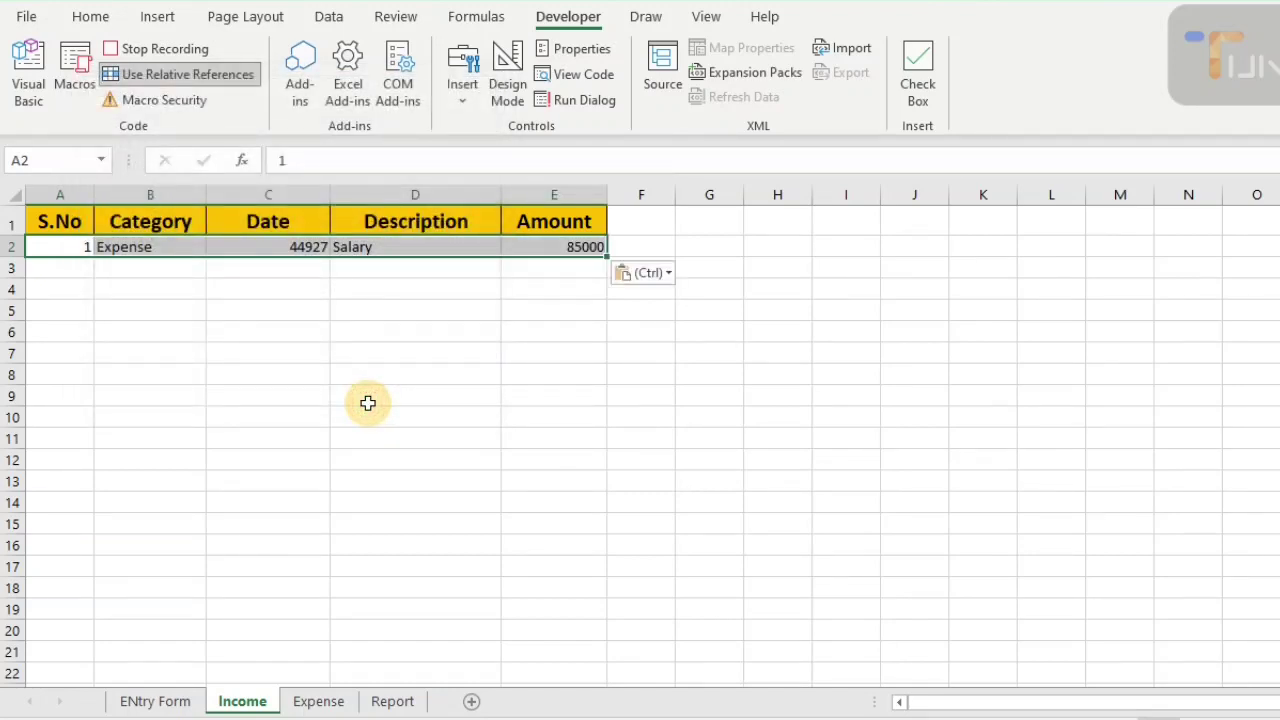
- Centre the pasted row A2:E2 horizontally and vertically and apply all borders to it
left_click(101, 20)
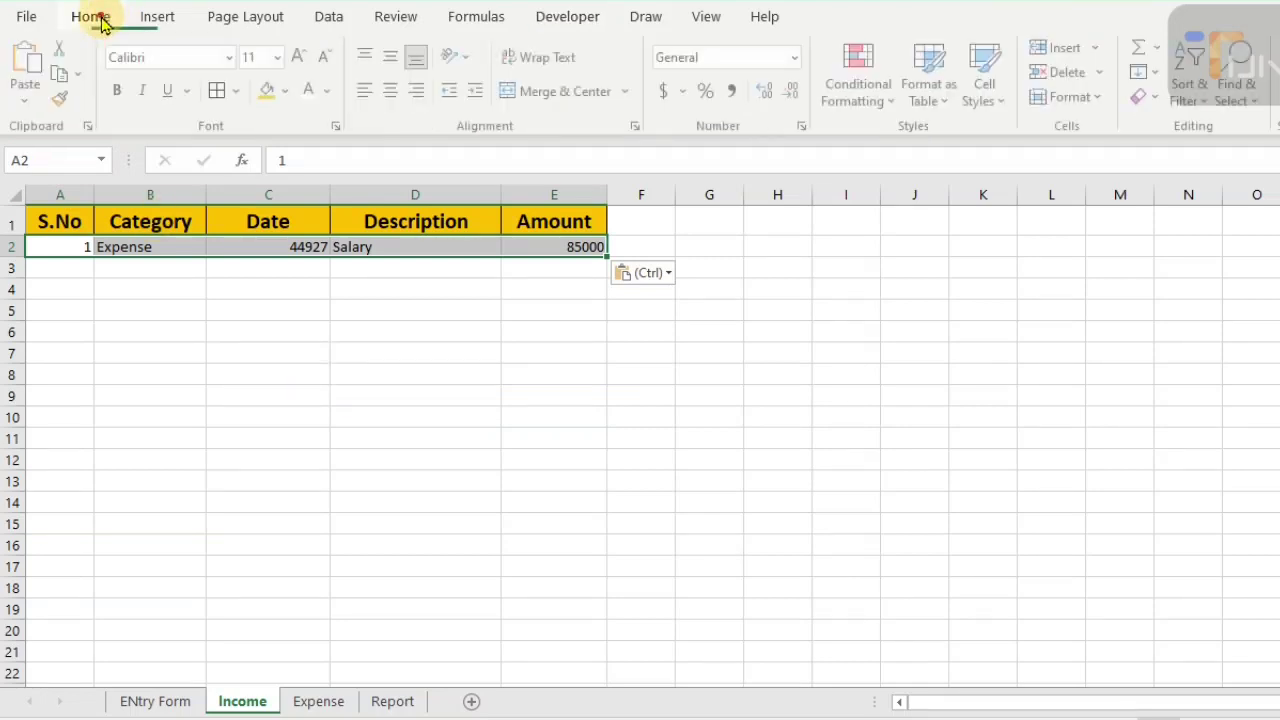
left_click(395, 92)
left_click(395, 58)
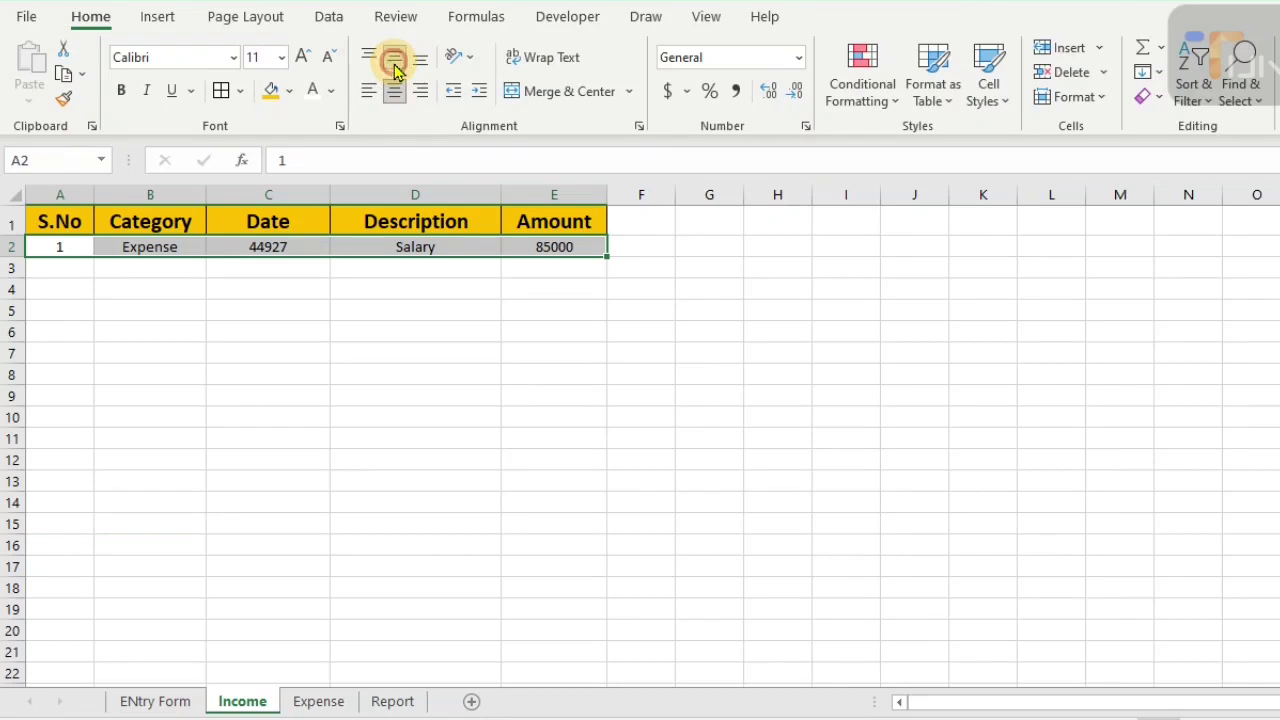
left_click(221, 92)
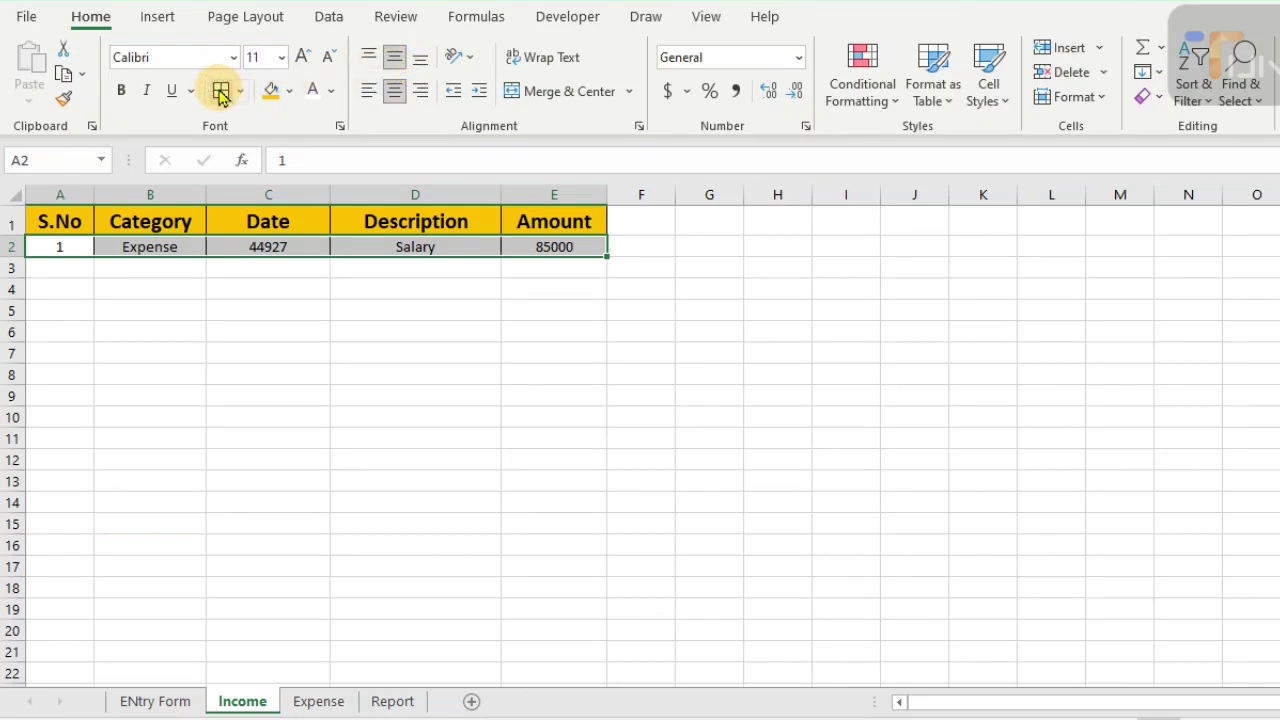
- Format the date in C2 of the Income sheet in day-month-year style and move the selection to F2
left_click(269, 246)
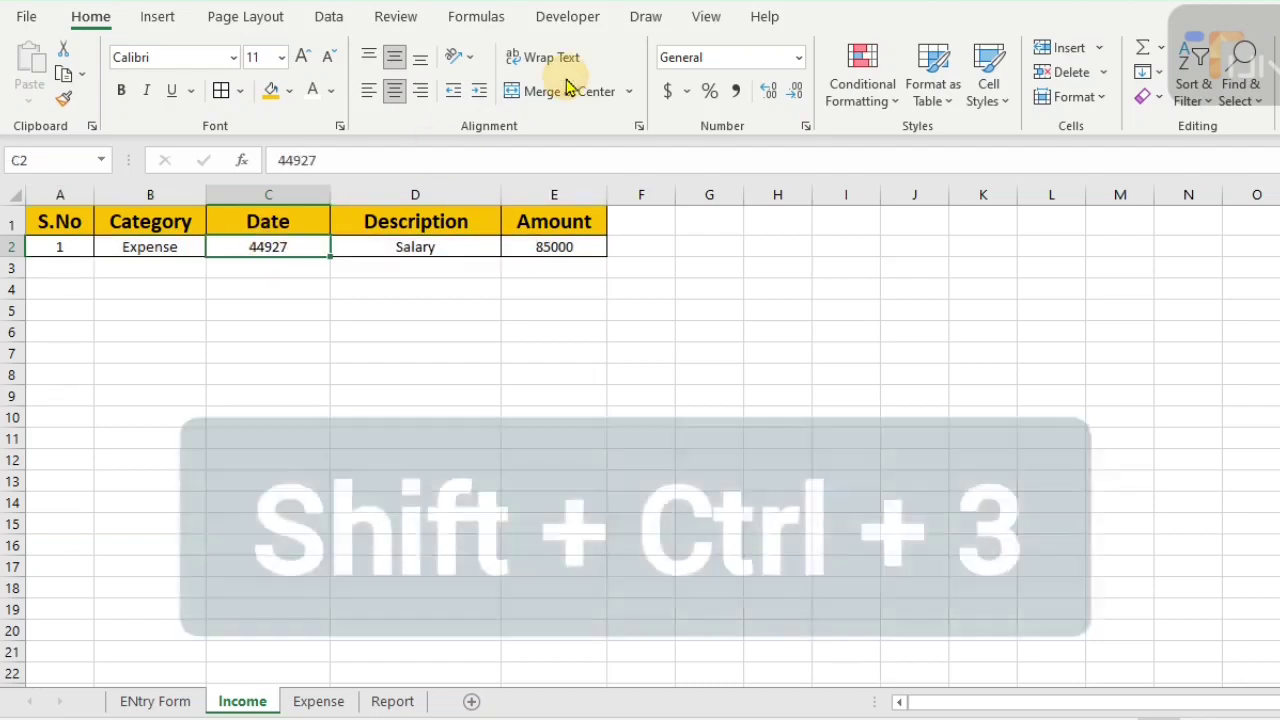
key("ctrl+shift+3")
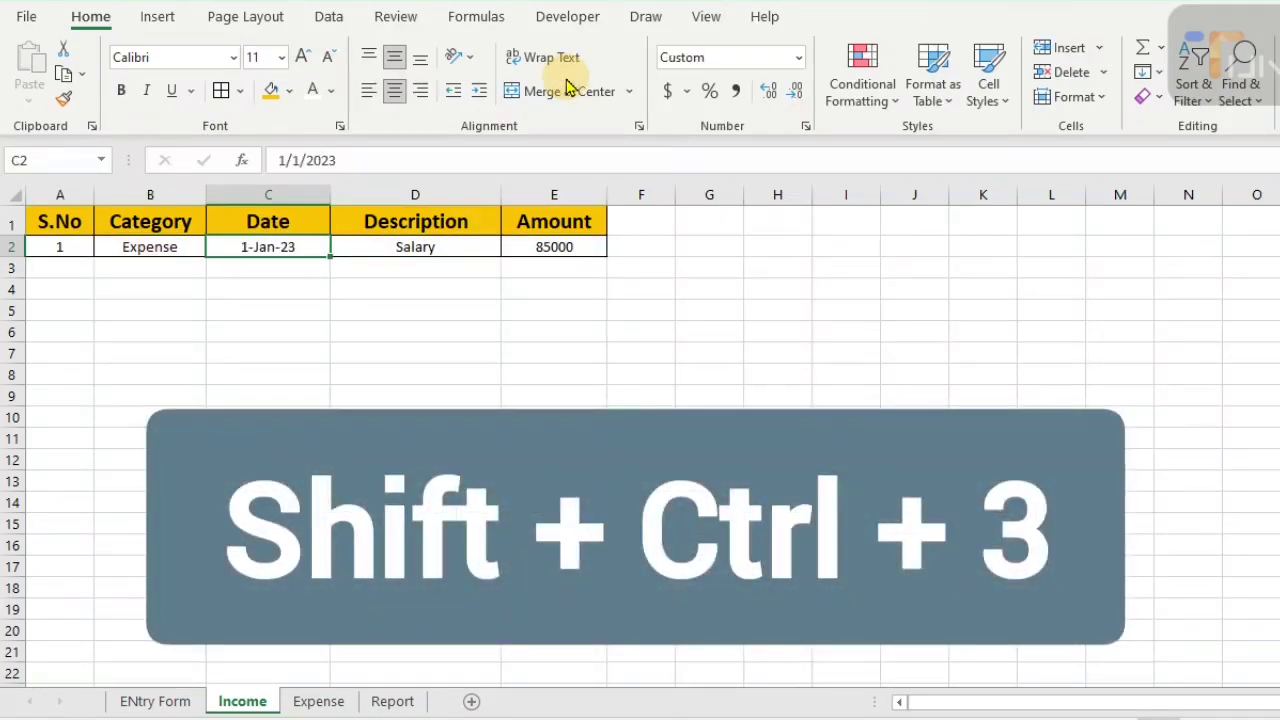
key("Right")
key("Right")
key("Right")
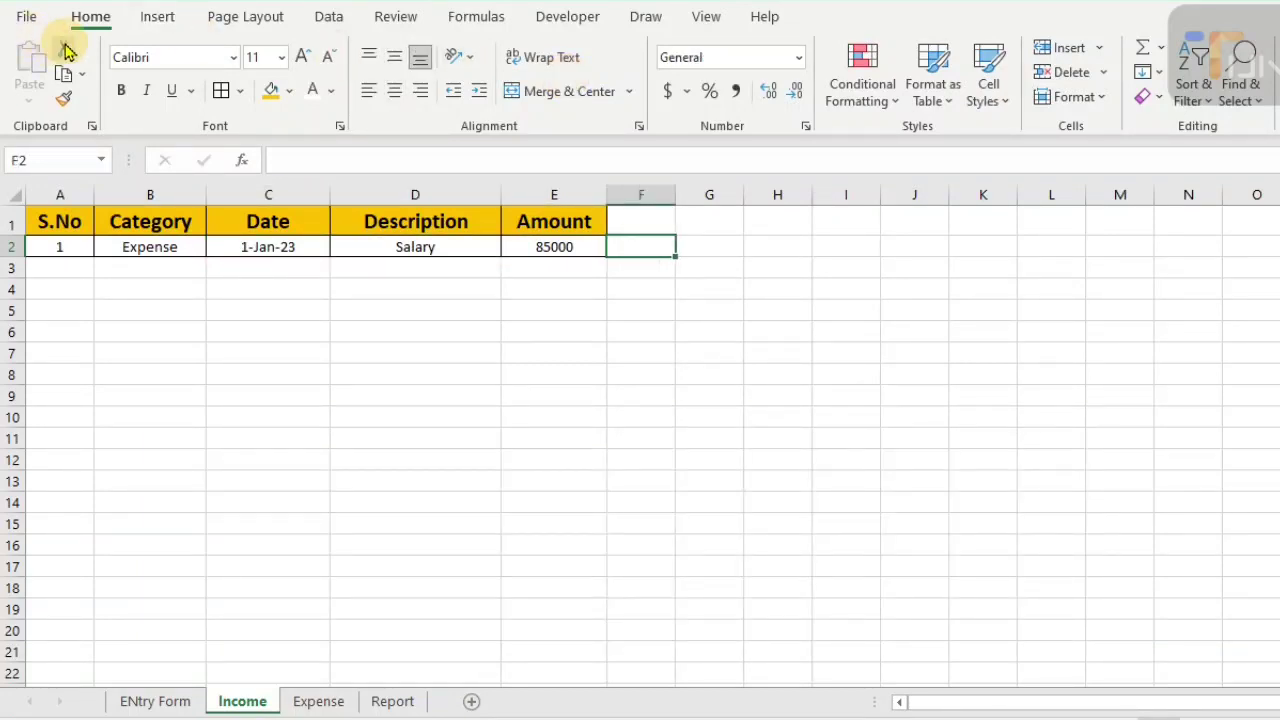
- Turn off relative references for the rest of the macro recording
left_click(548, 18)
left_click(239, 66)
left_click(236, 72)
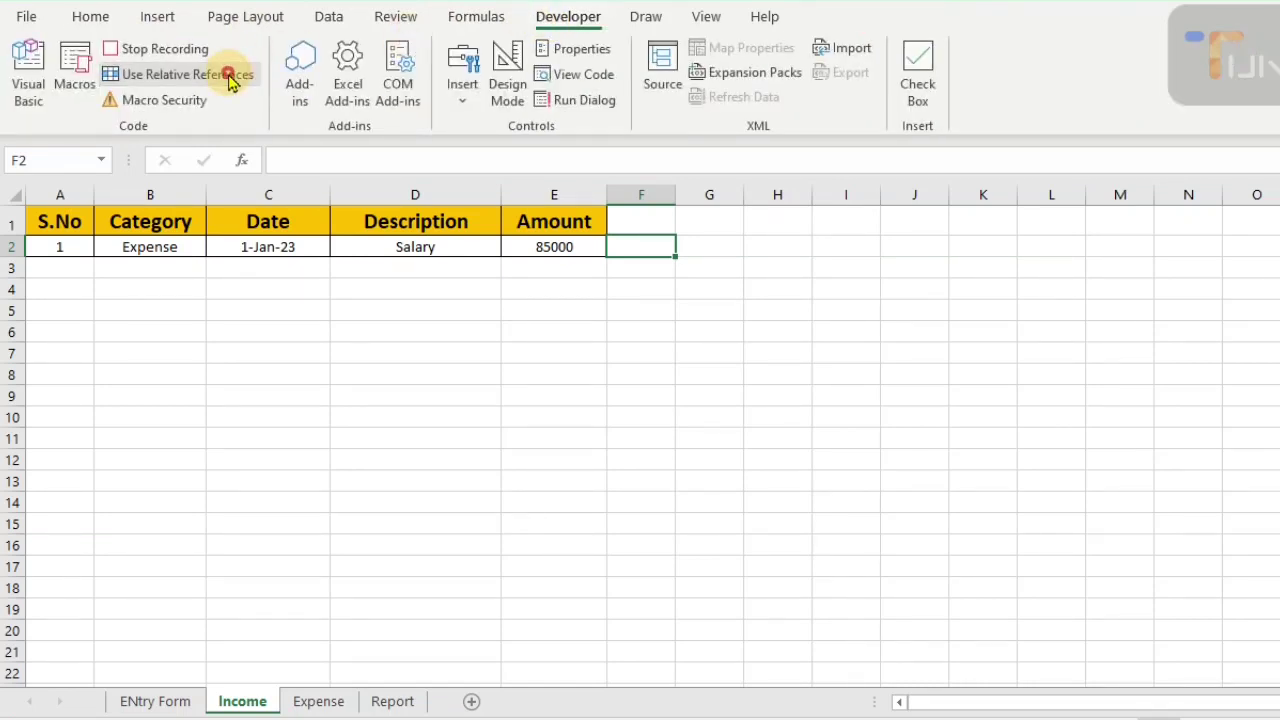
- Clear the Category, Date, Description and Amount entries on the ENtry Form sheet, keeping S.No, and select Category cell D9
left_click(168, 701)
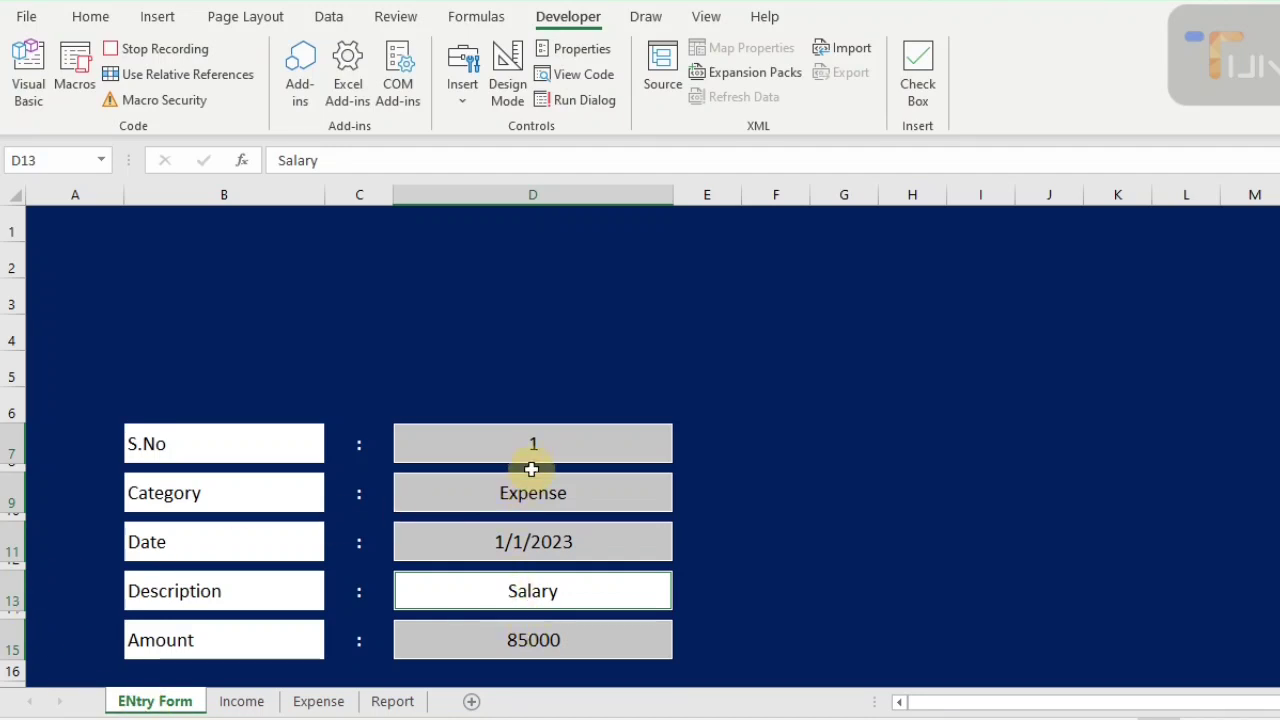
left_click(545, 441)
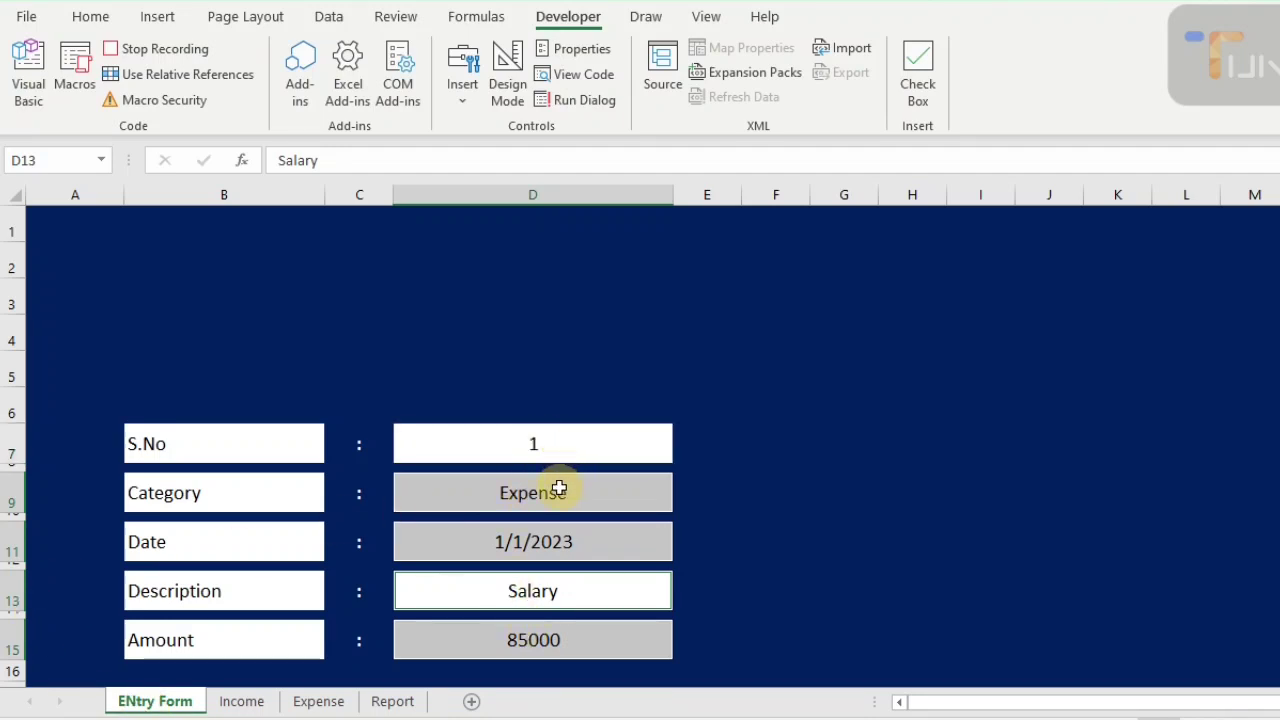
key("Delete")
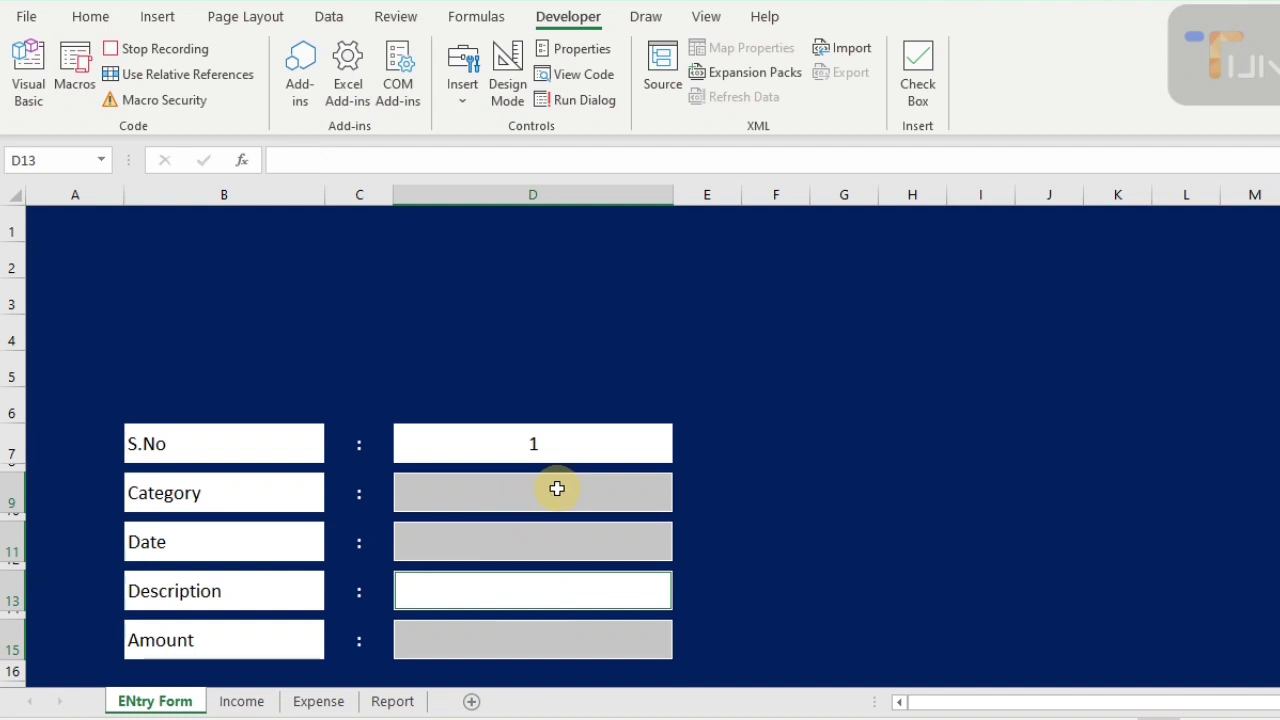
left_click(535, 492)
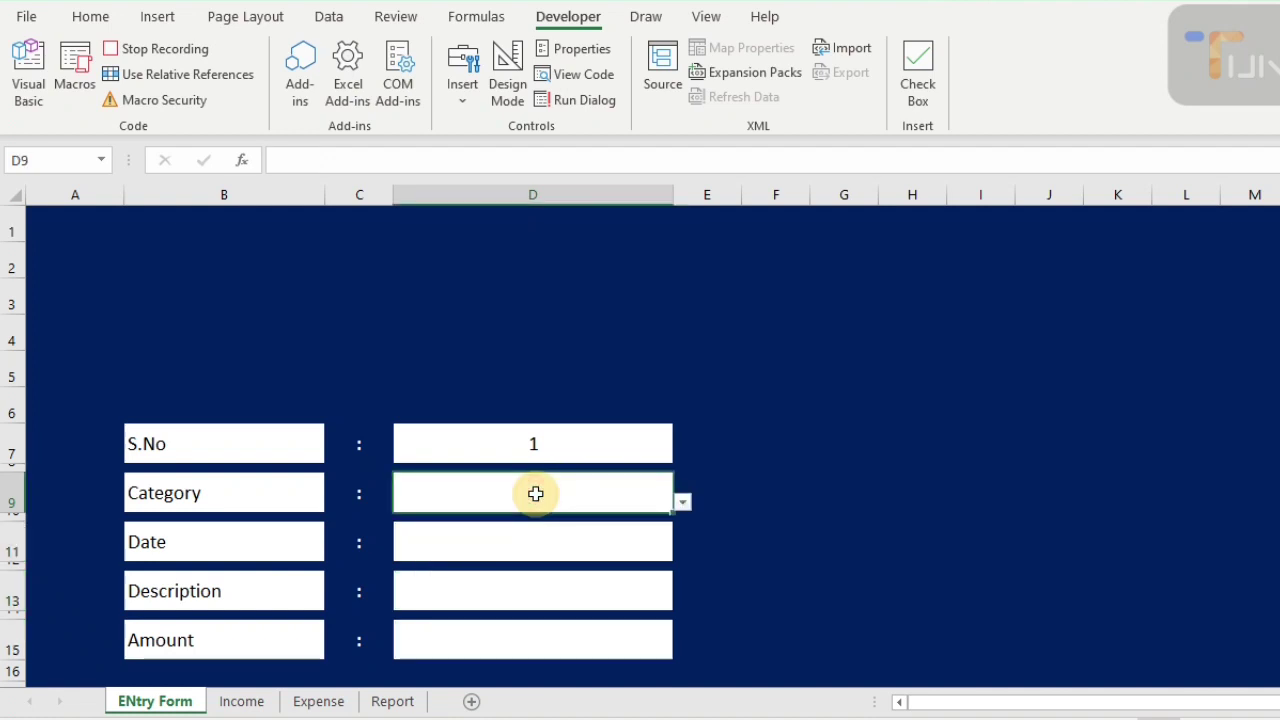
- Stop recording the macro and open the Income sheet
left_click(194, 52)
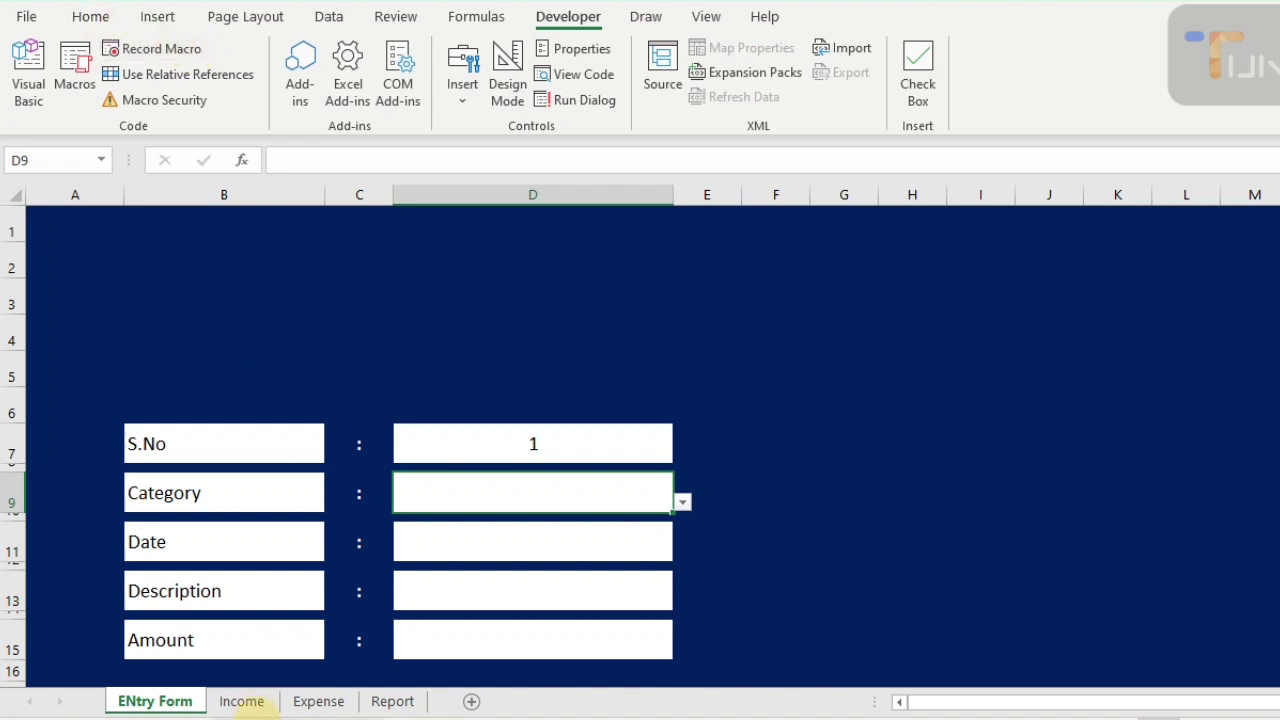
left_click(245, 702)
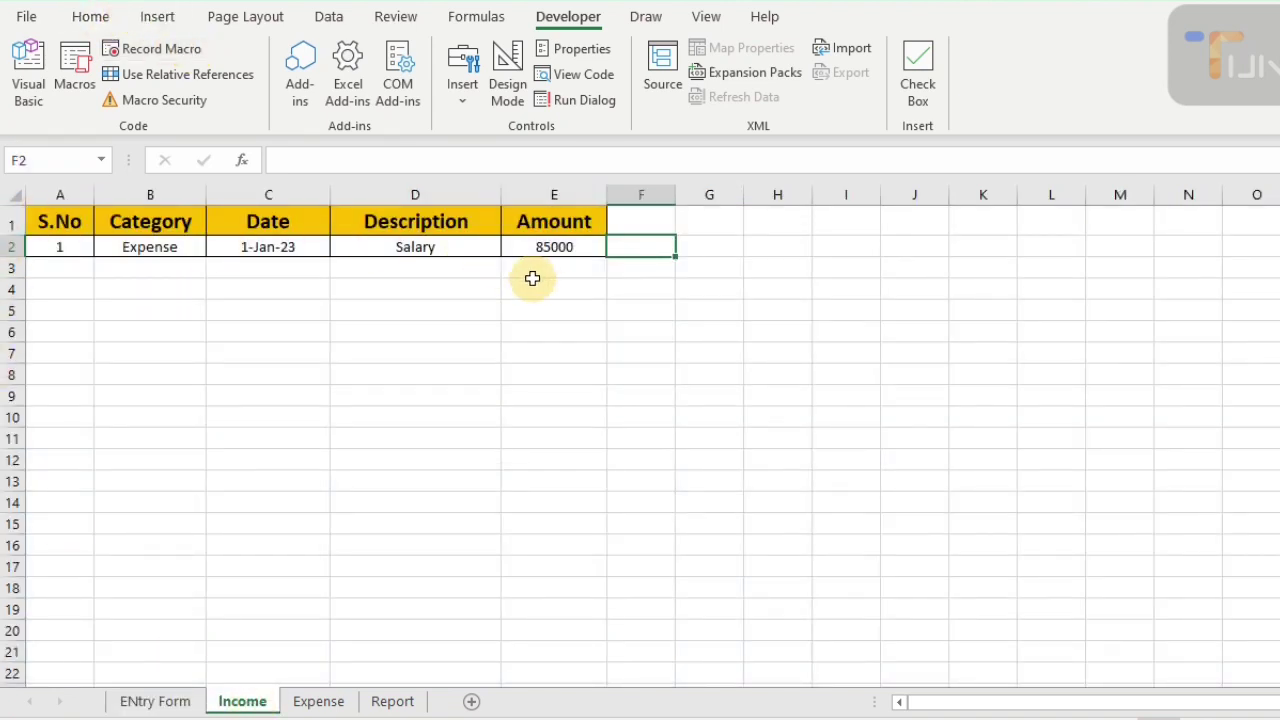
- Return to the ENtry Form sheet and widen column A so the form fields shift further across the sheet
left_click(149, 704)
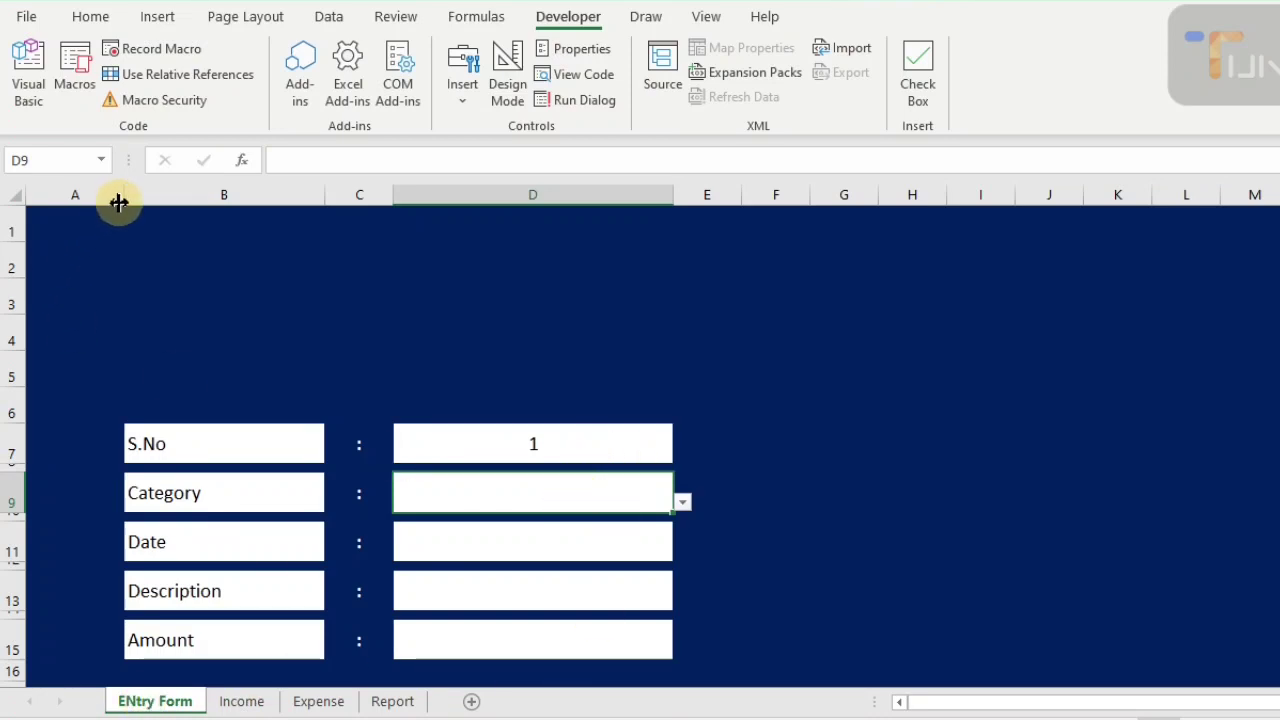
left_click_drag(122, 204, 194, 208)
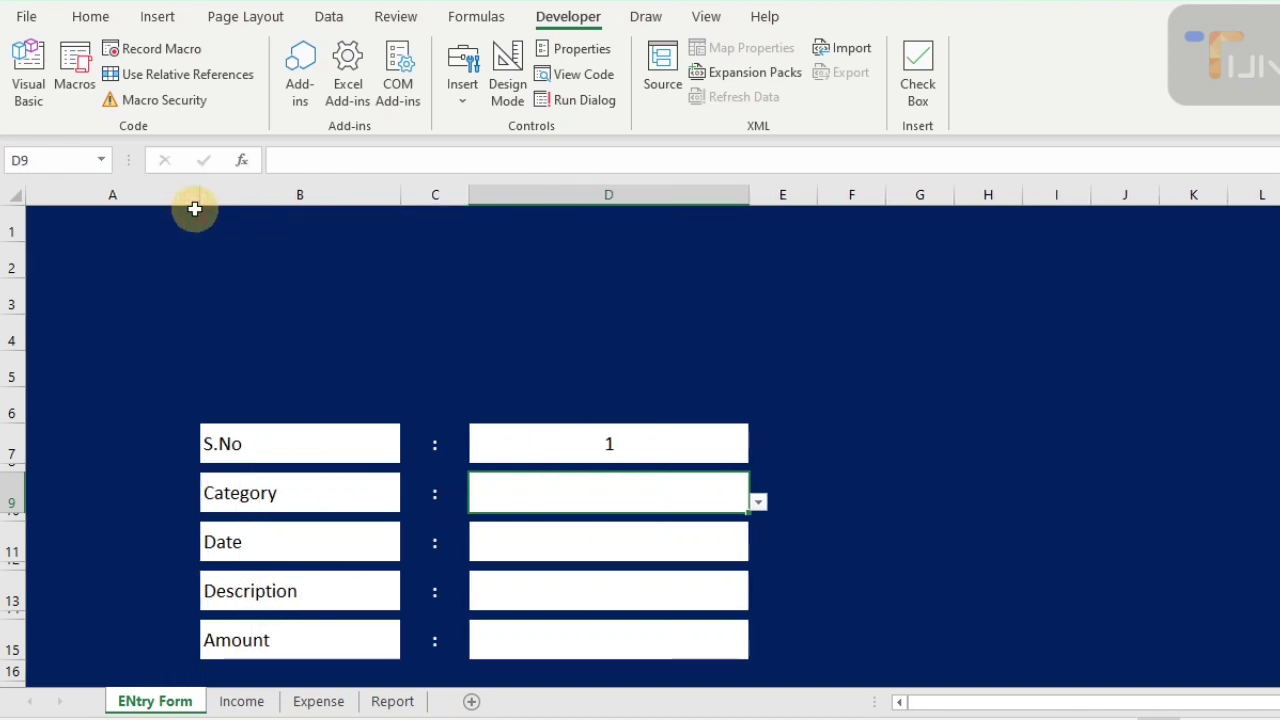
left_click_drag(200, 194, 222, 196)
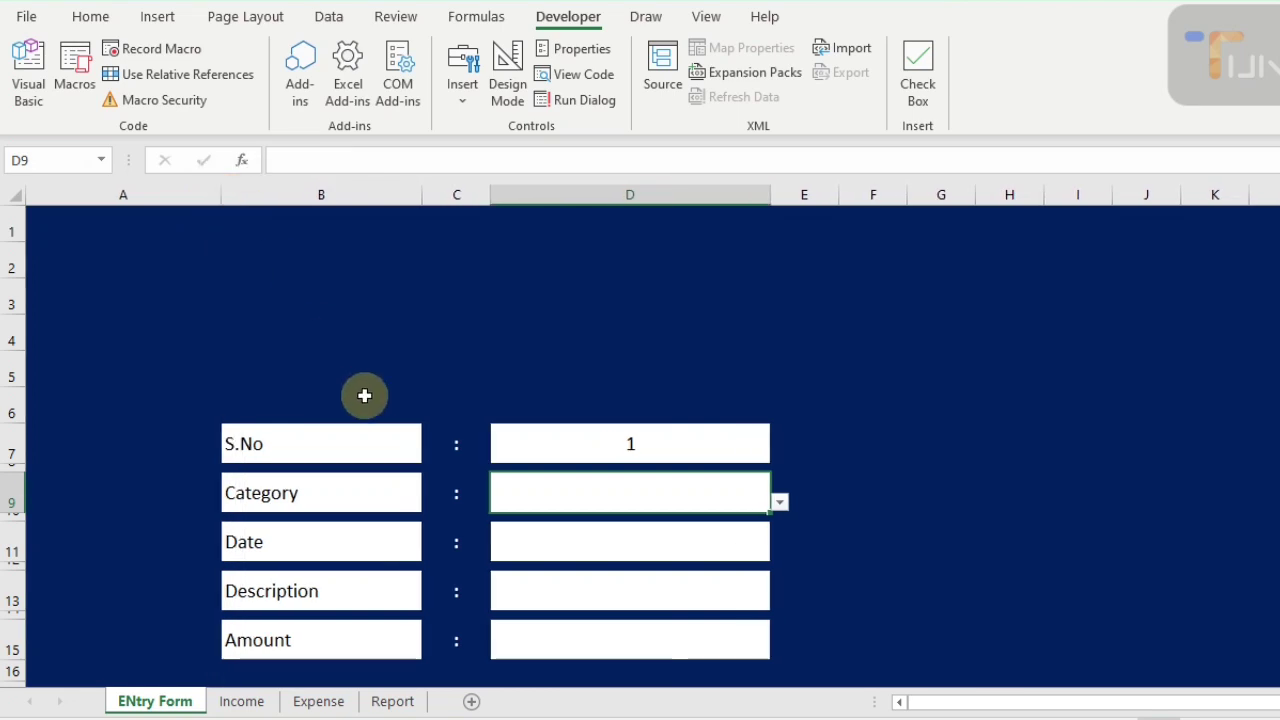
- Set the entry form's Category to Income and its Date to 1-1-2023
left_click(780, 501)
left_click(743, 531)
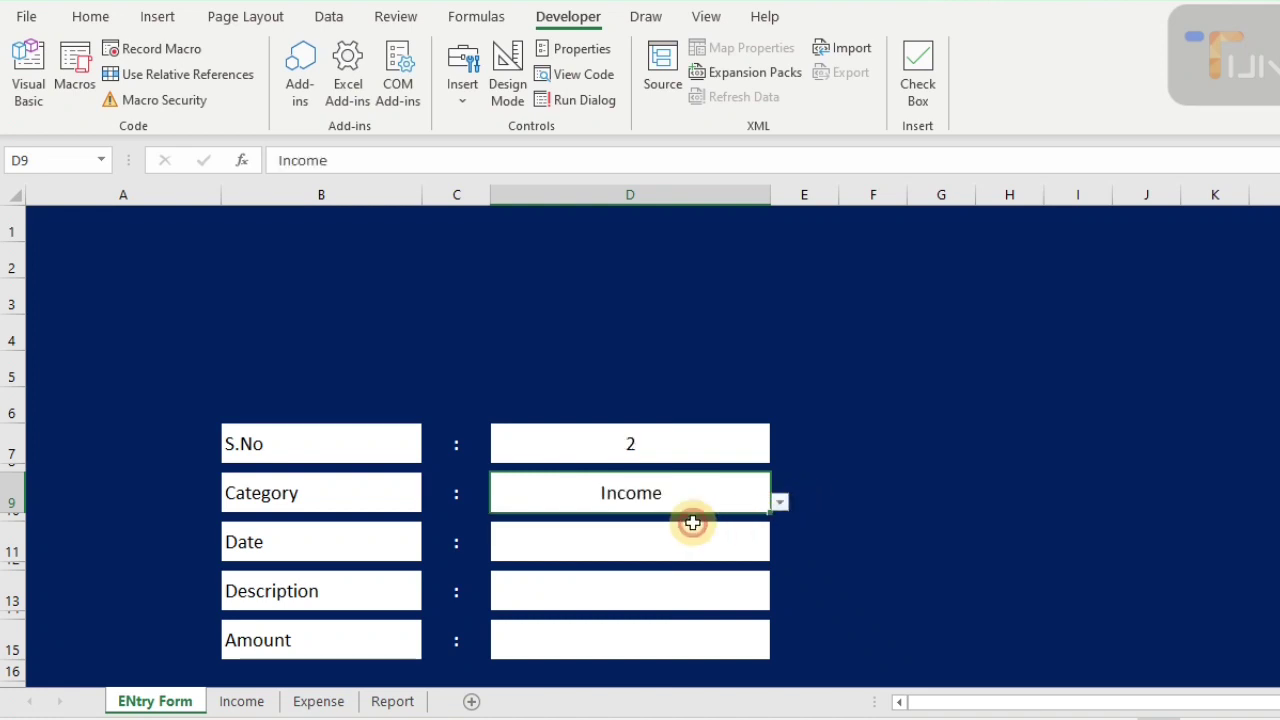
left_click(662, 550)
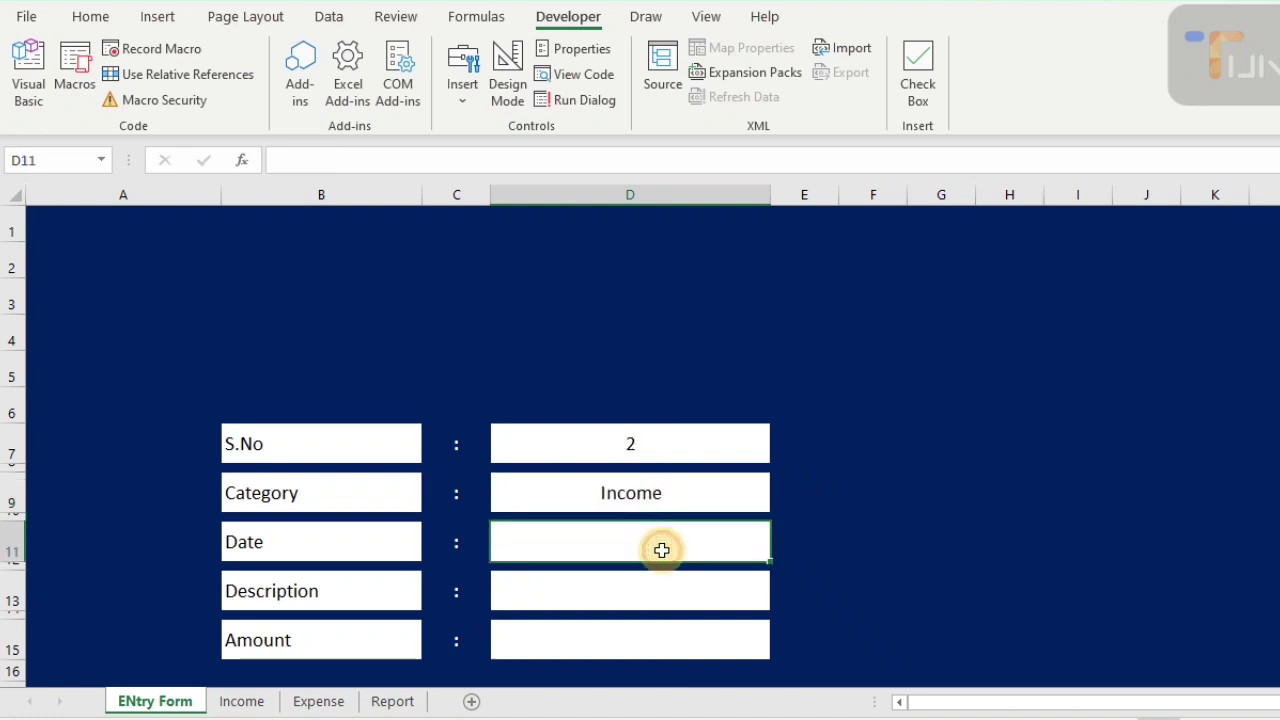
type("1-1")
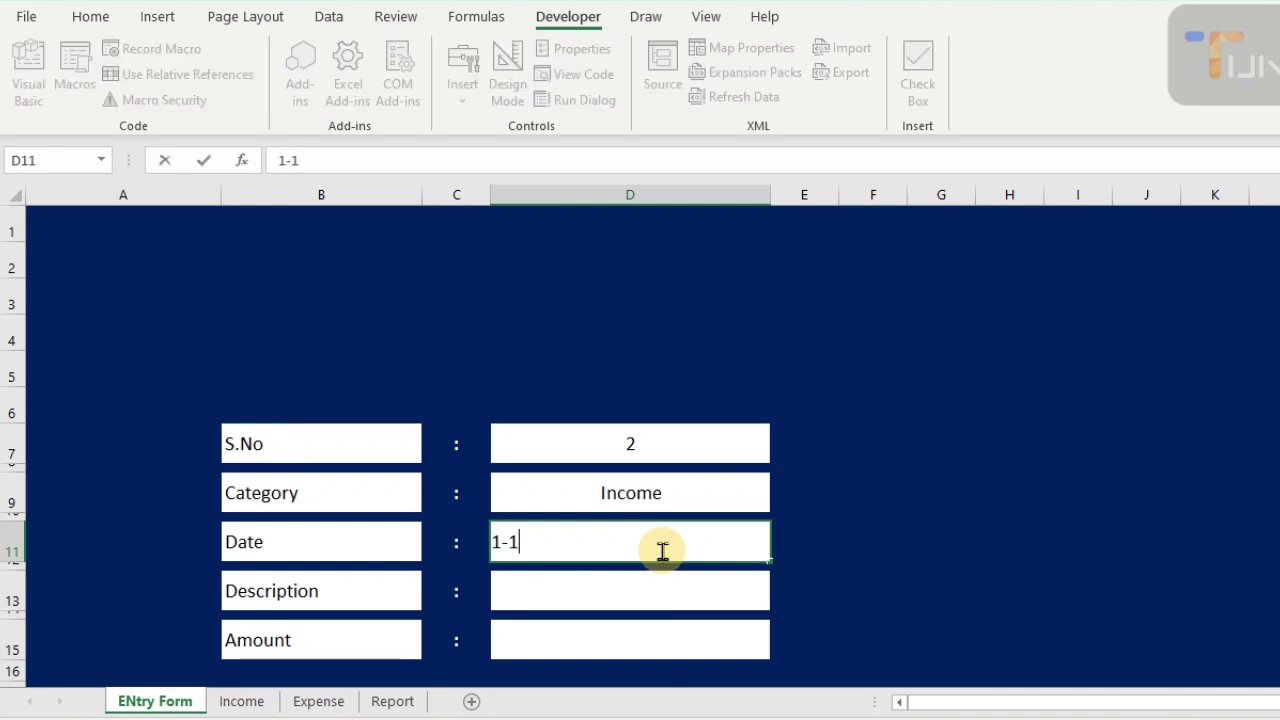
type("-2023")
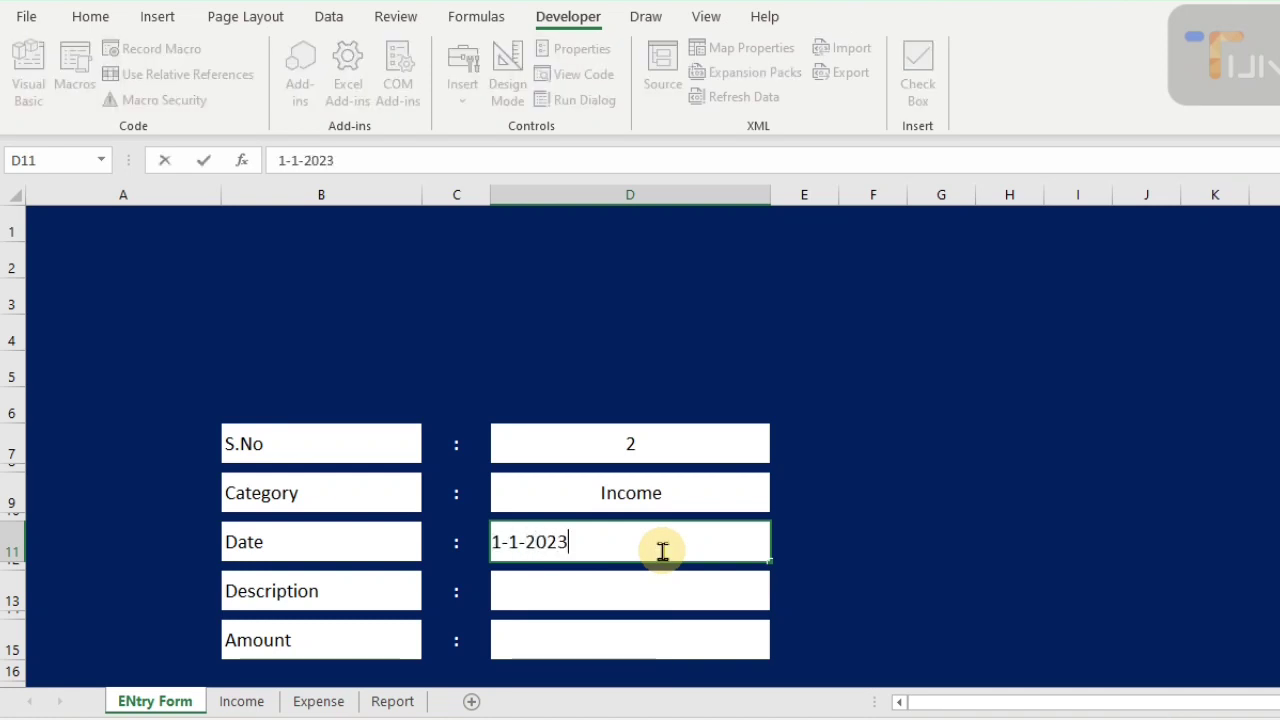
key("Return")
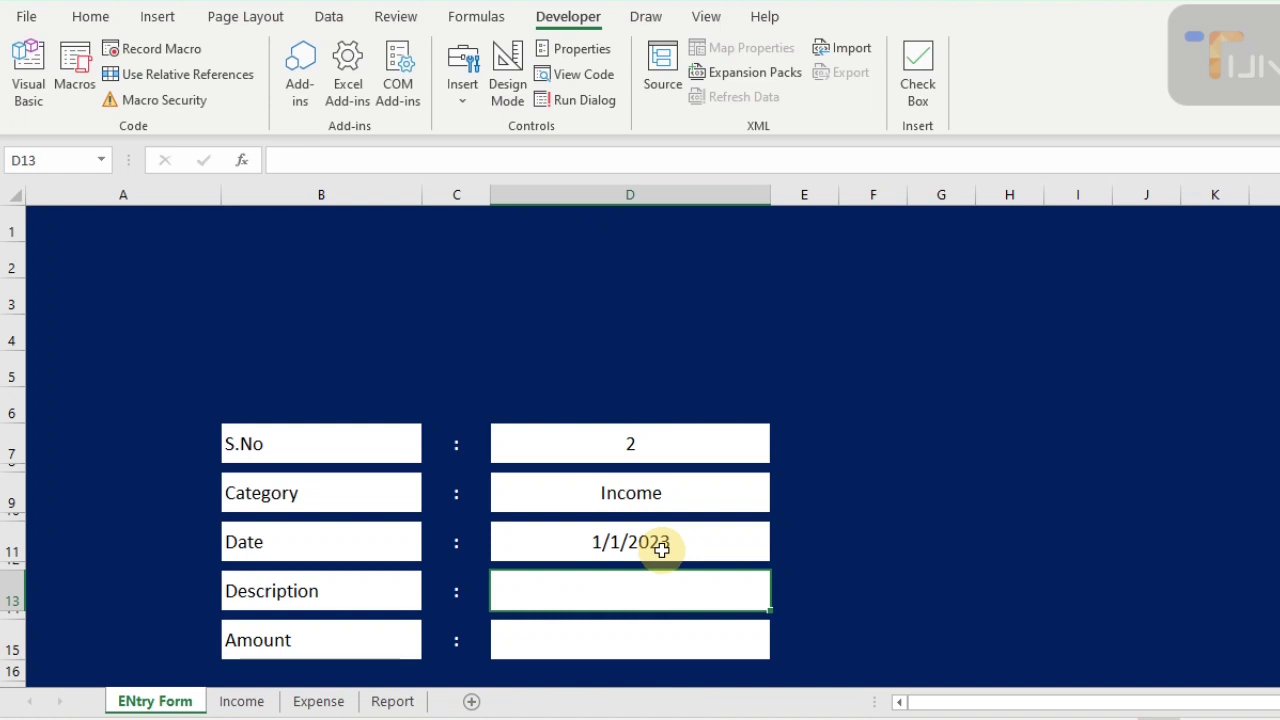
- Enter the Description "Shop rent" and the Amount 15000 in the entry form
type("Shop ")
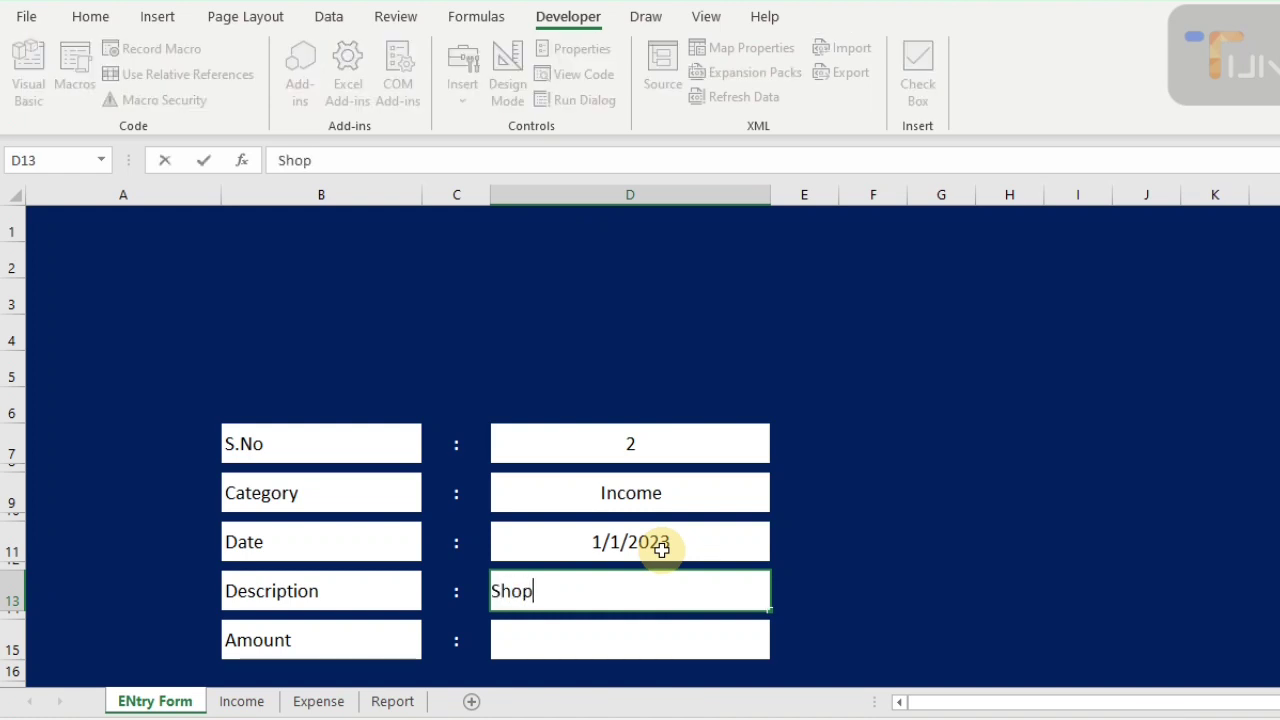
type("rent")
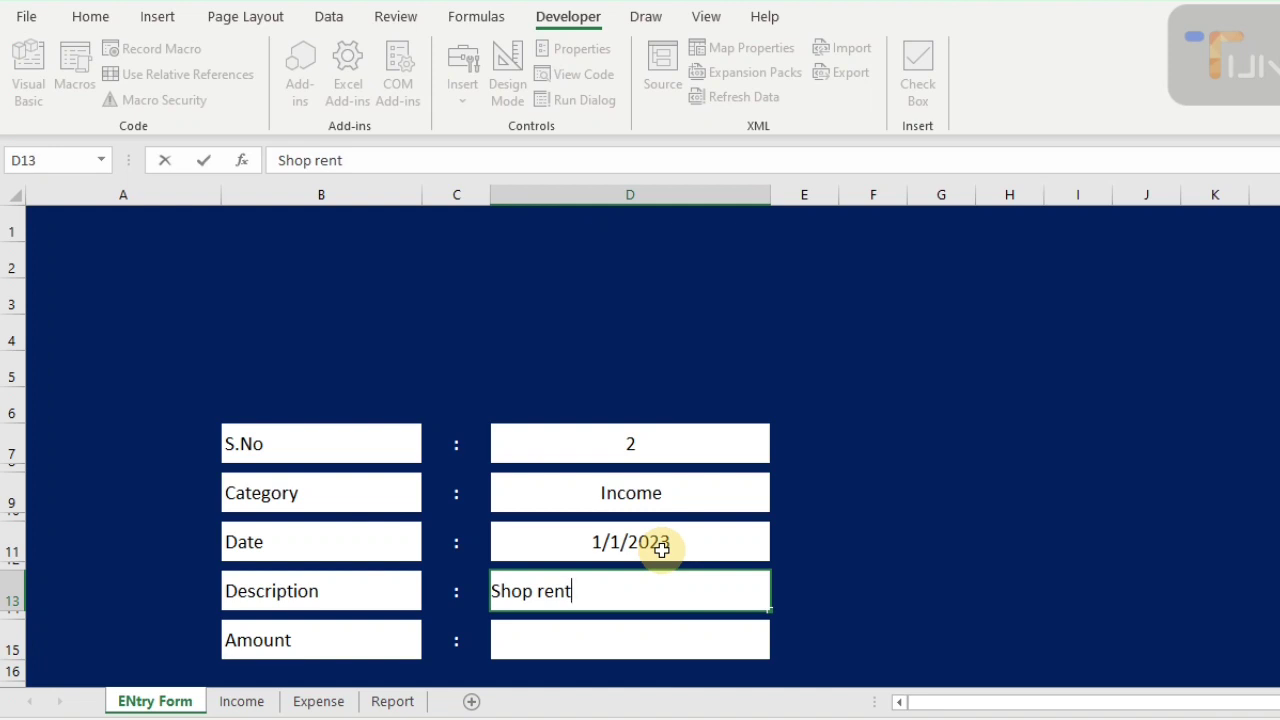
key("Return")
key("Return")
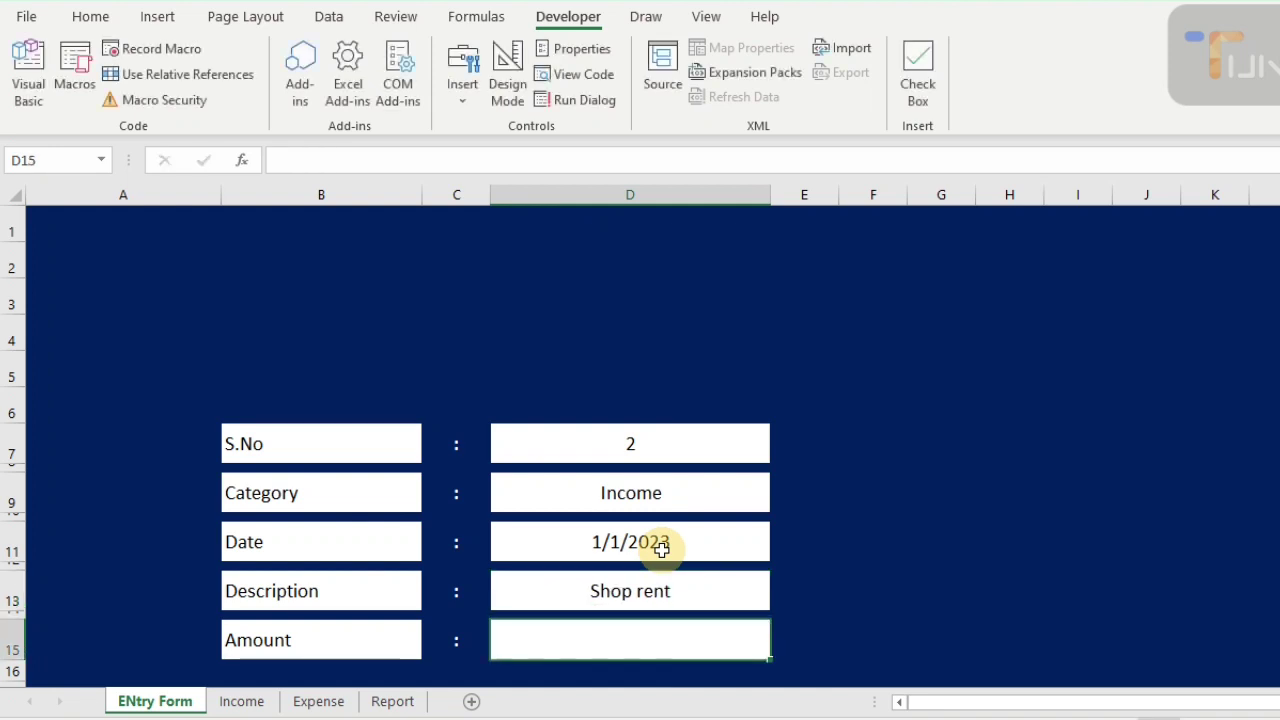
type("15000")
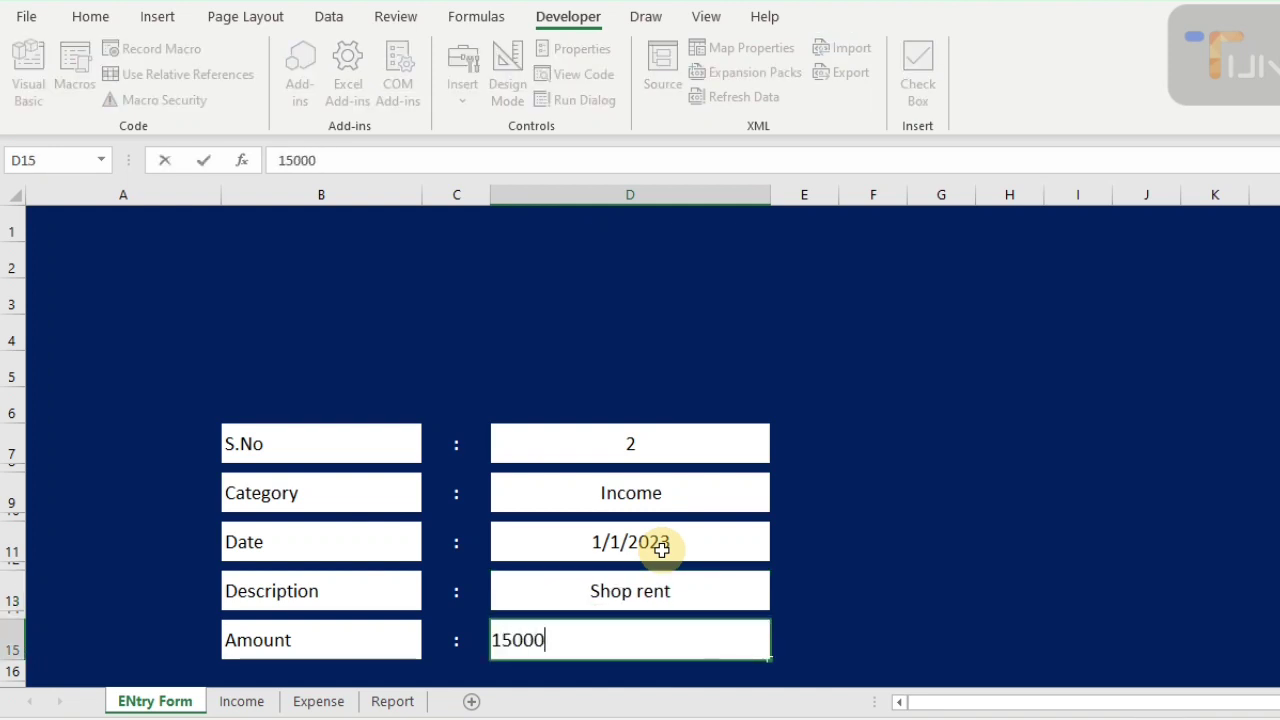
left_click(706, 17)
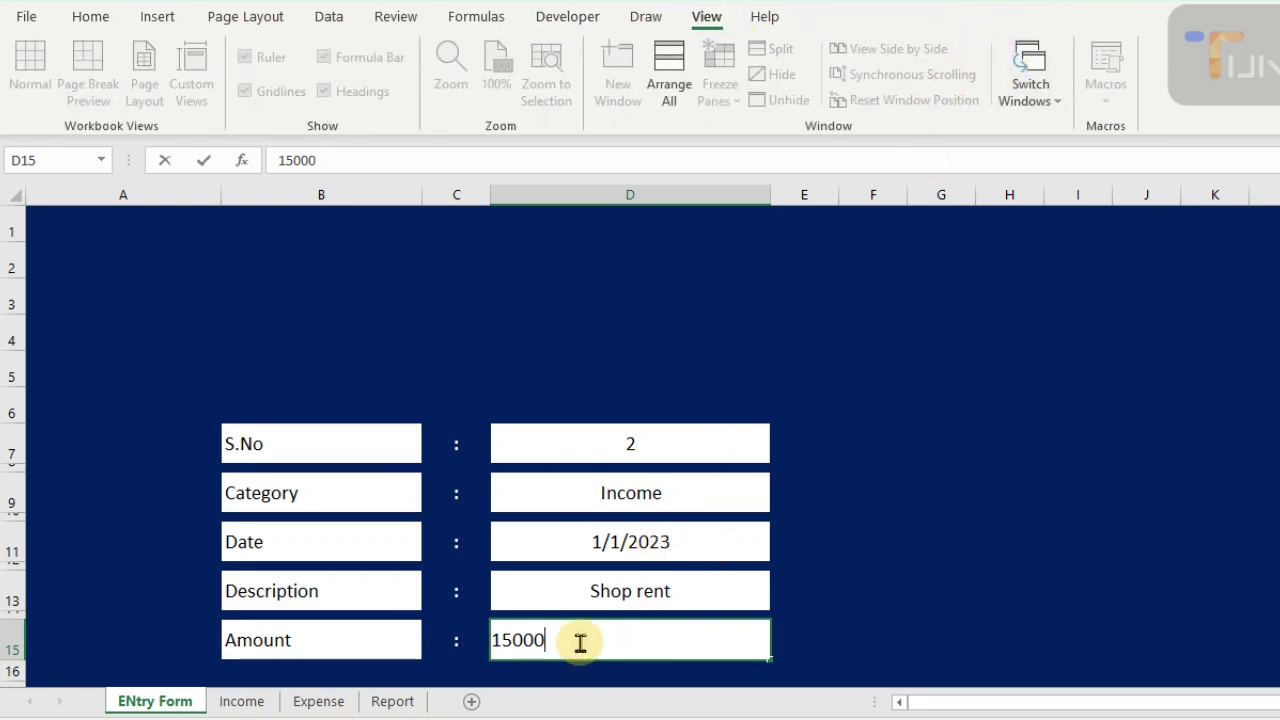
key("Escape")
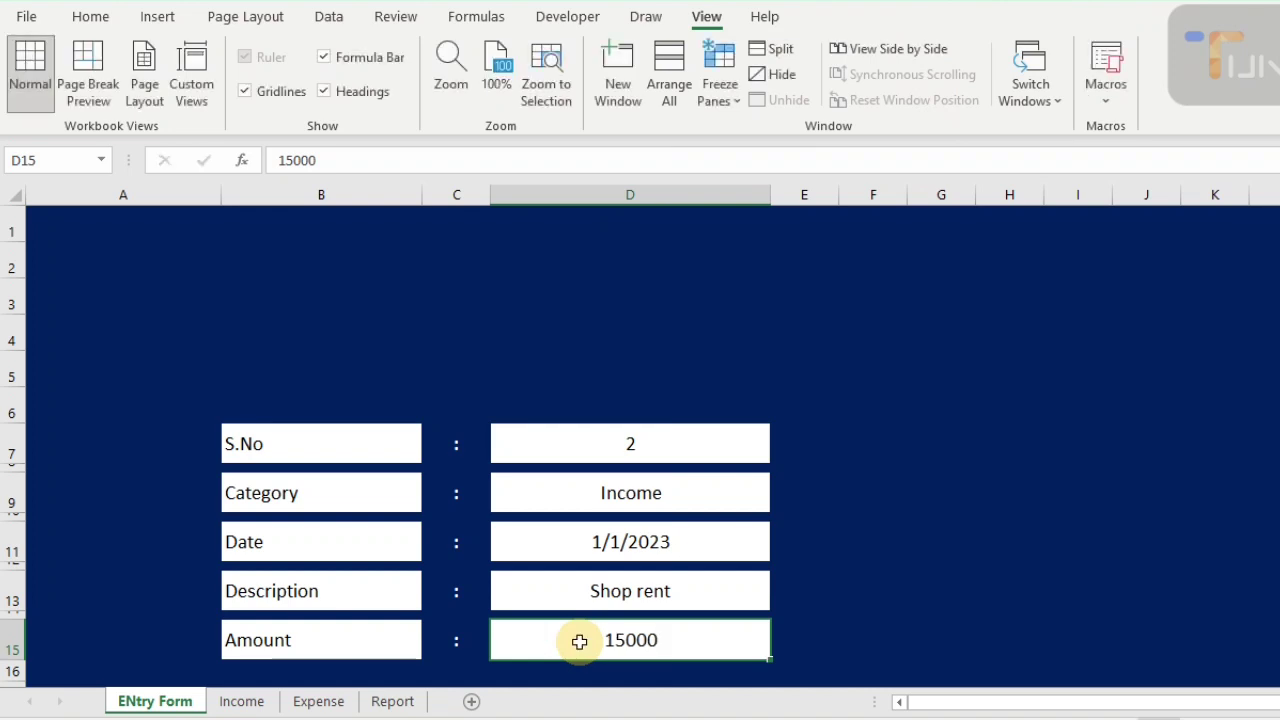
- Run this workbook's Incom macro to transfer the entry, and check the new row on the Income sheet
left_click(1106, 100)
left_click(1130, 126)
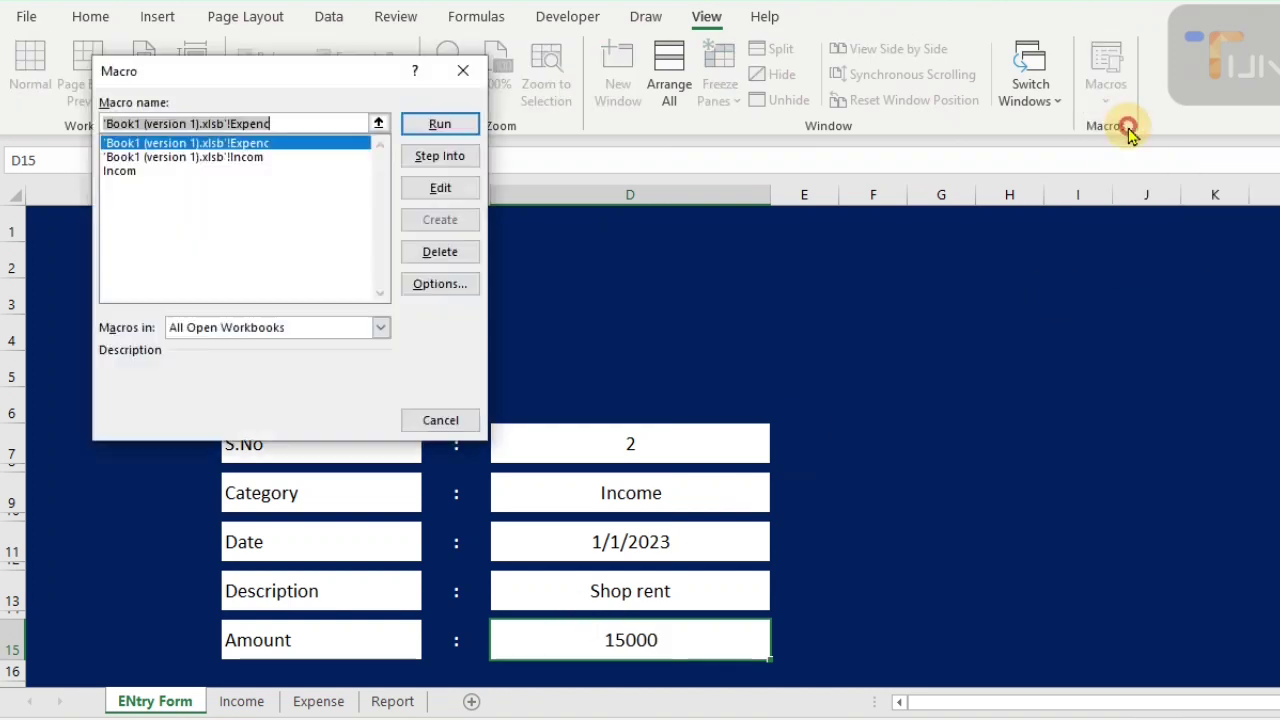
left_click(135, 172)
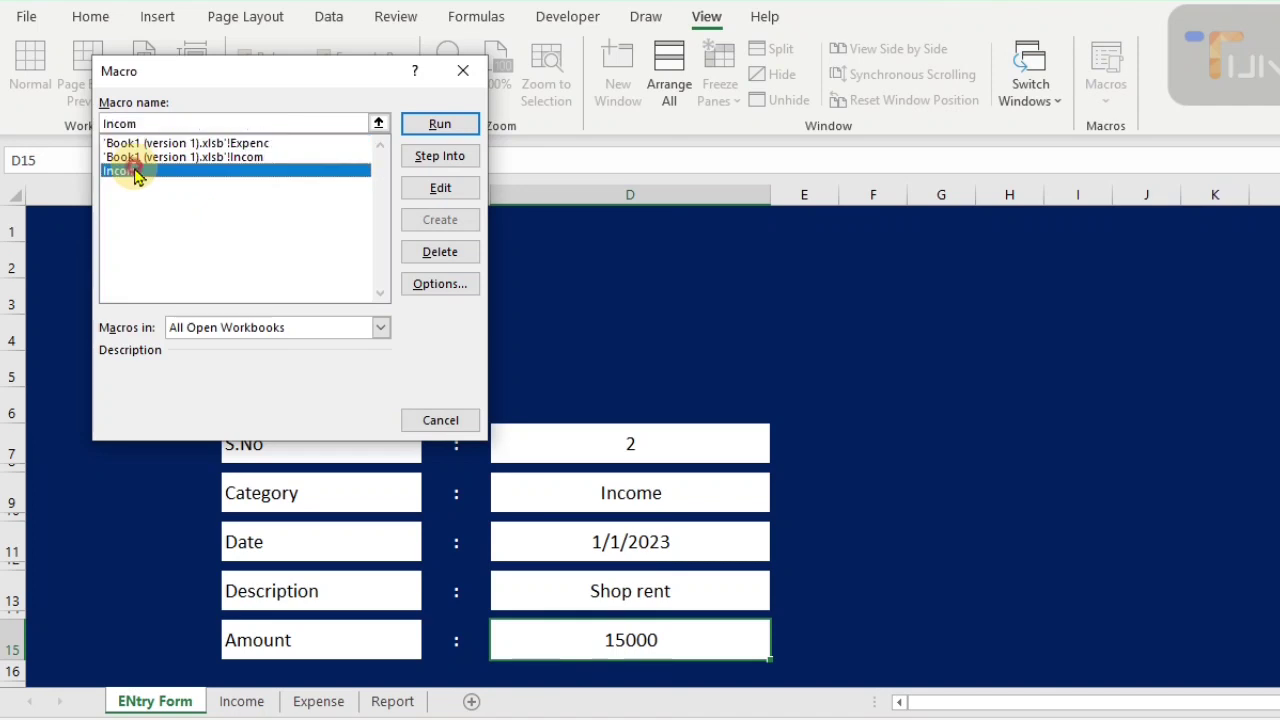
left_click(380, 328)
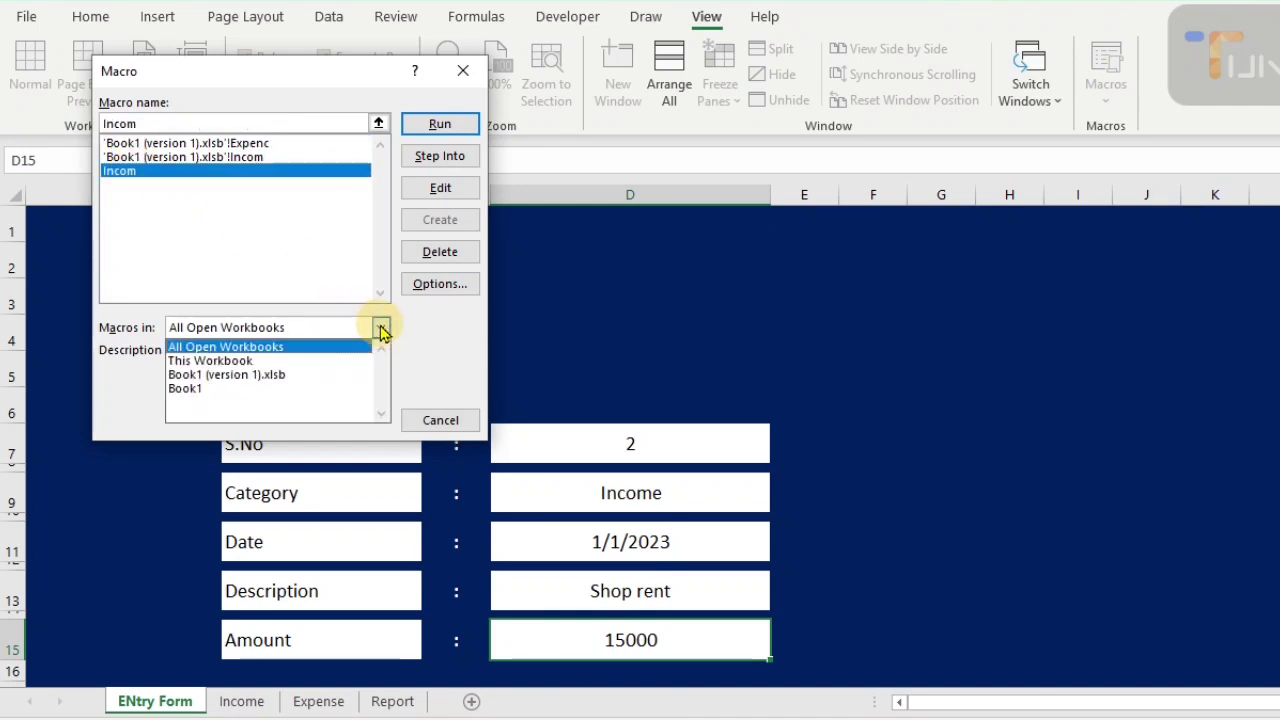
left_click(334, 360)
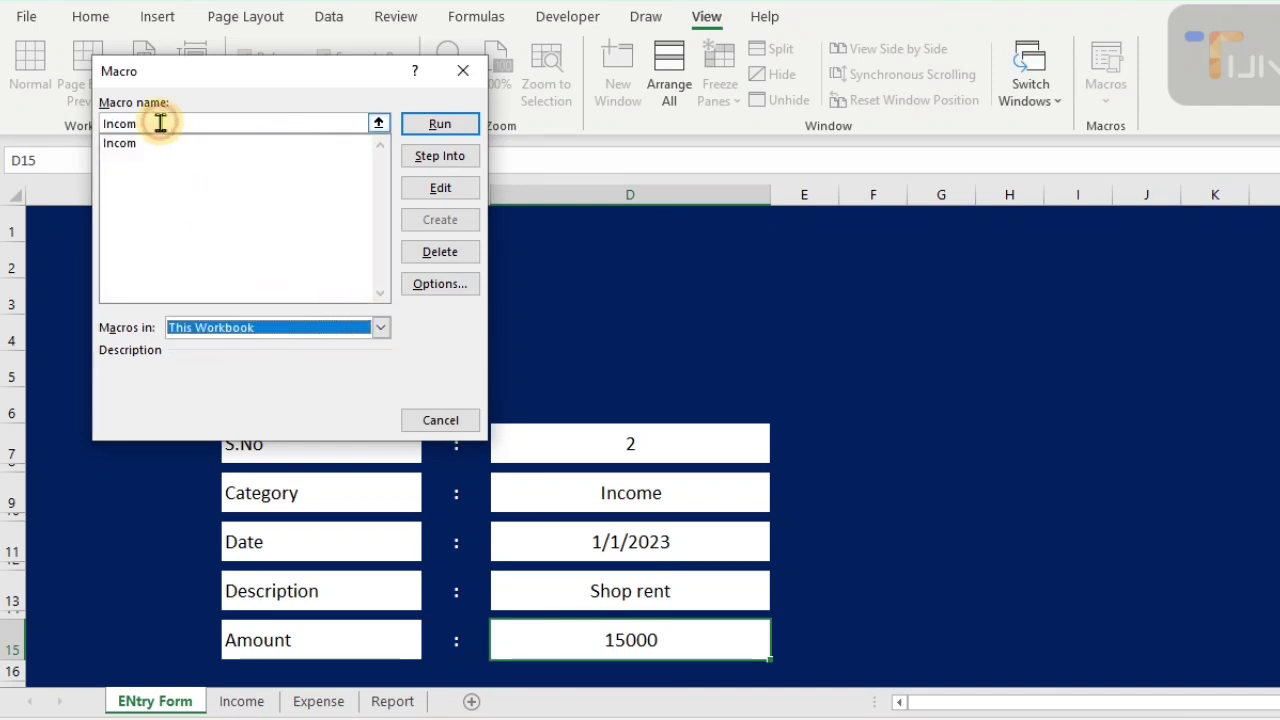
left_click(120, 143)
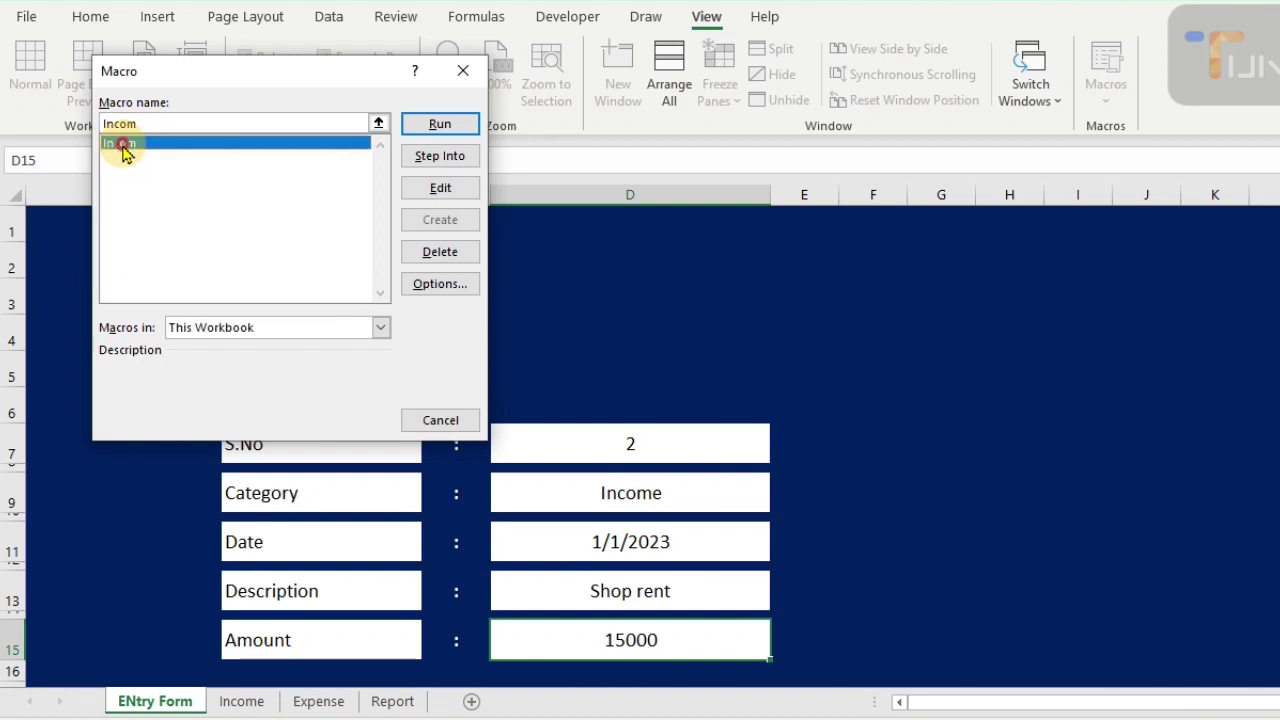
left_click(437, 128)
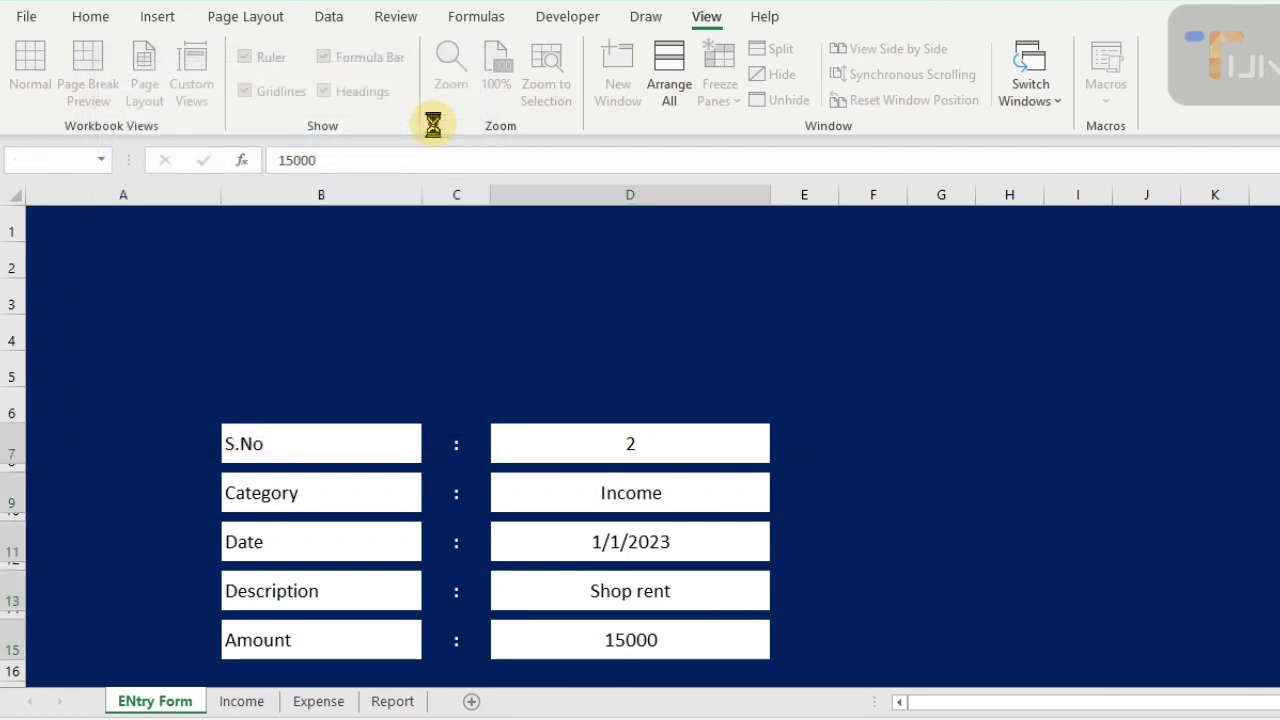
left_click(241, 701)
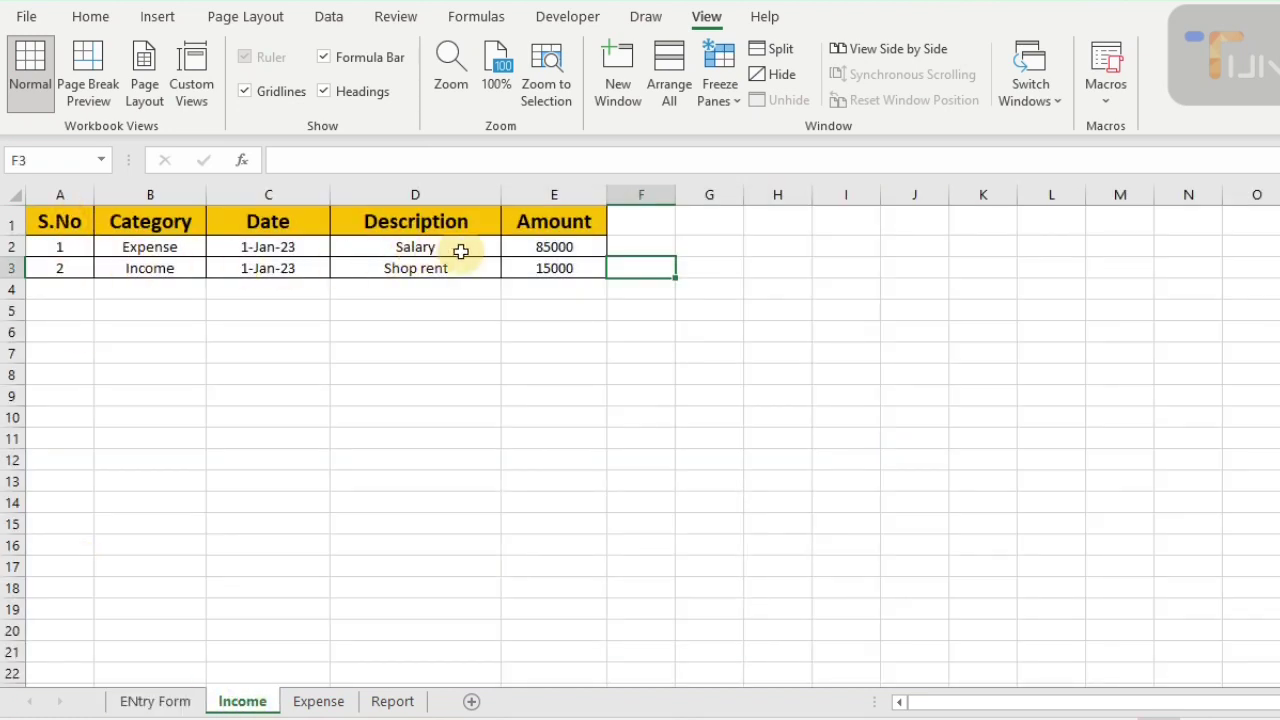
- Draw a rectangle on the ENtry Form sheet above the form fields, spanning rows 2 to 4 from column A into column B
left_click(175, 703)
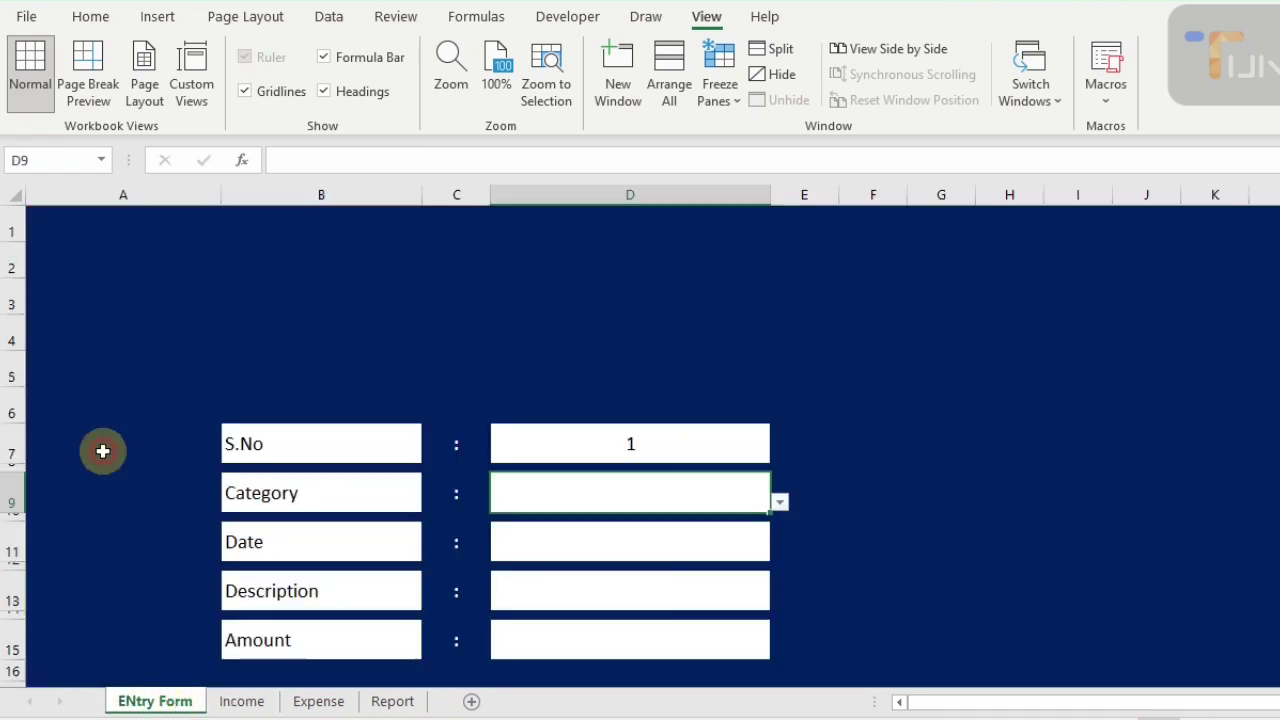
left_click(155, 20)
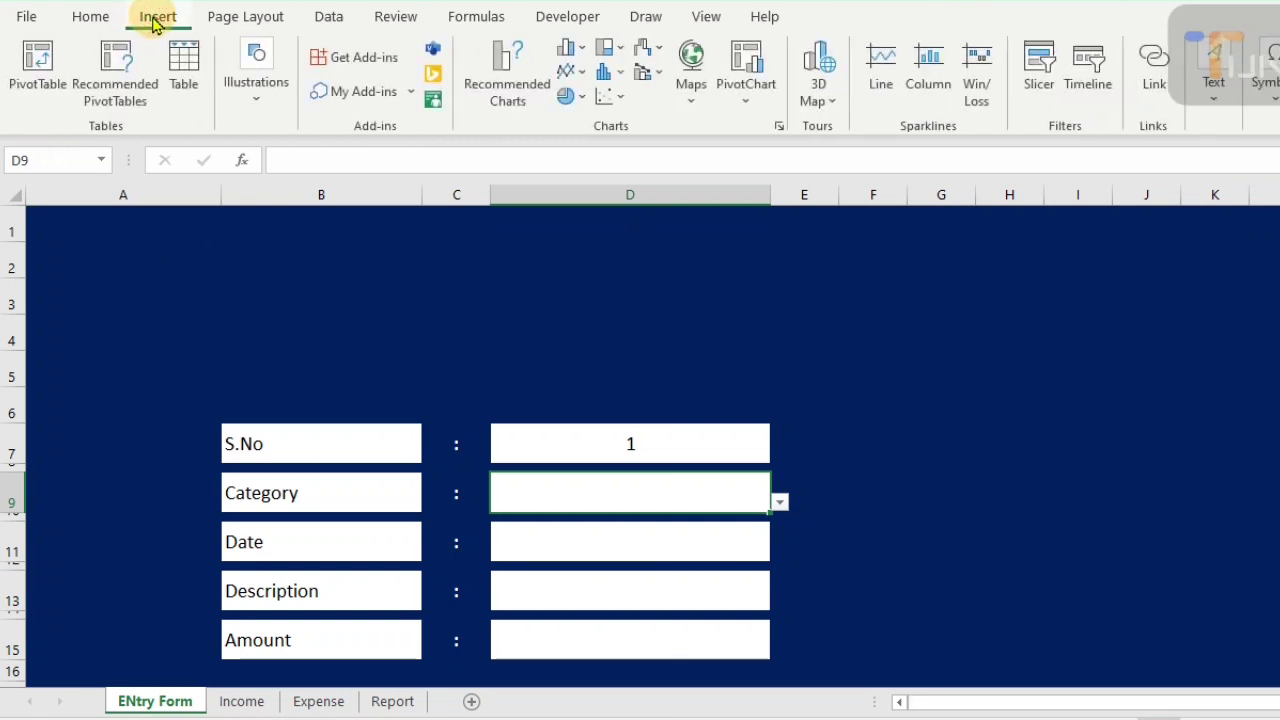
left_click(256, 97)
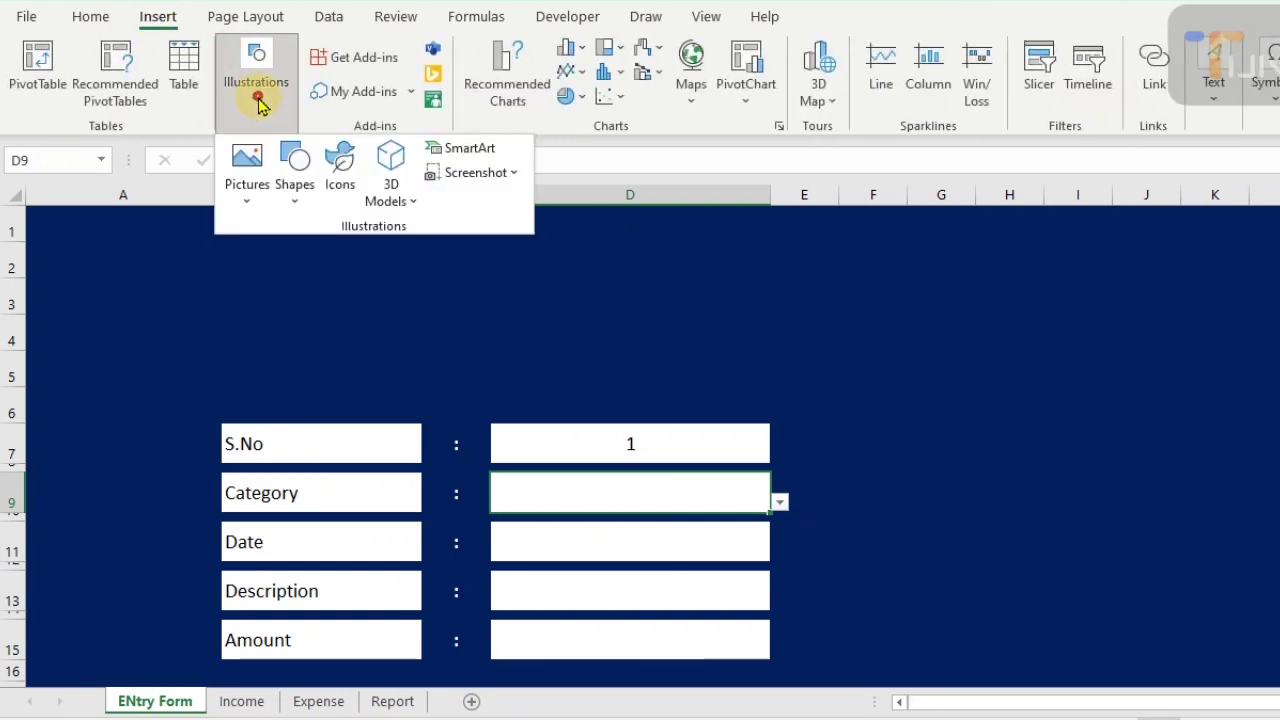
left_click(294, 198)
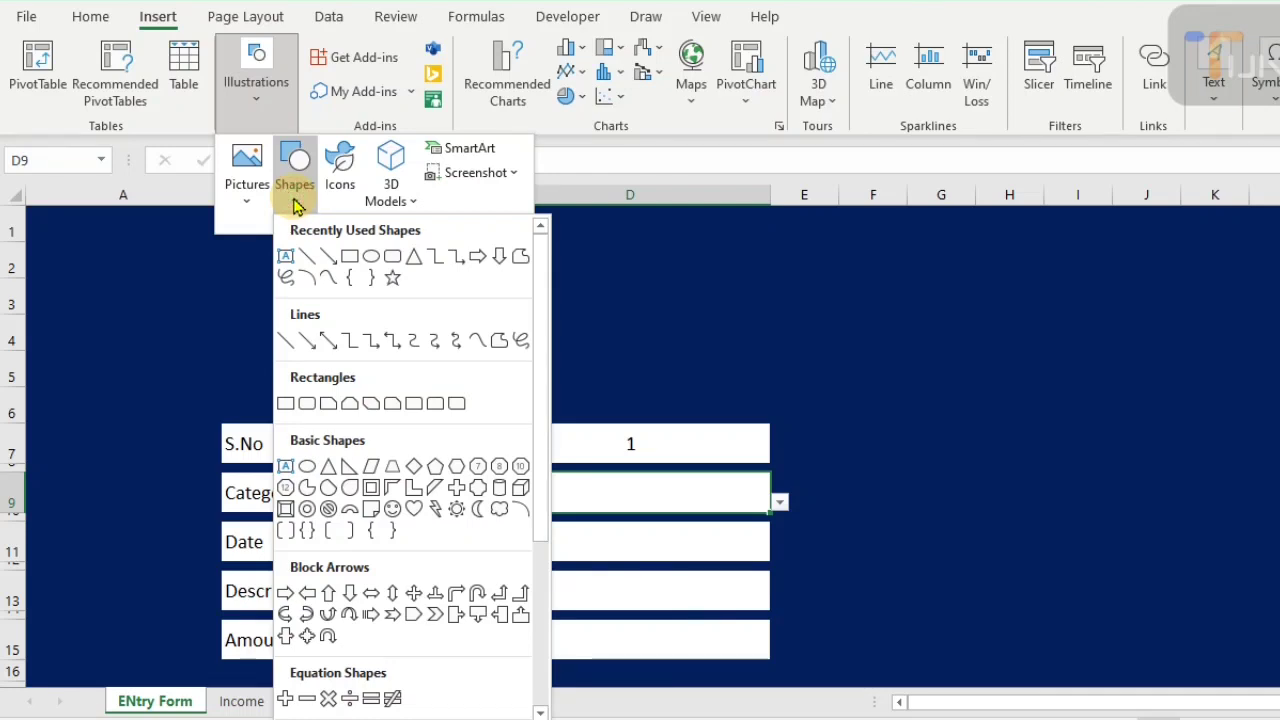
left_click(348, 259)
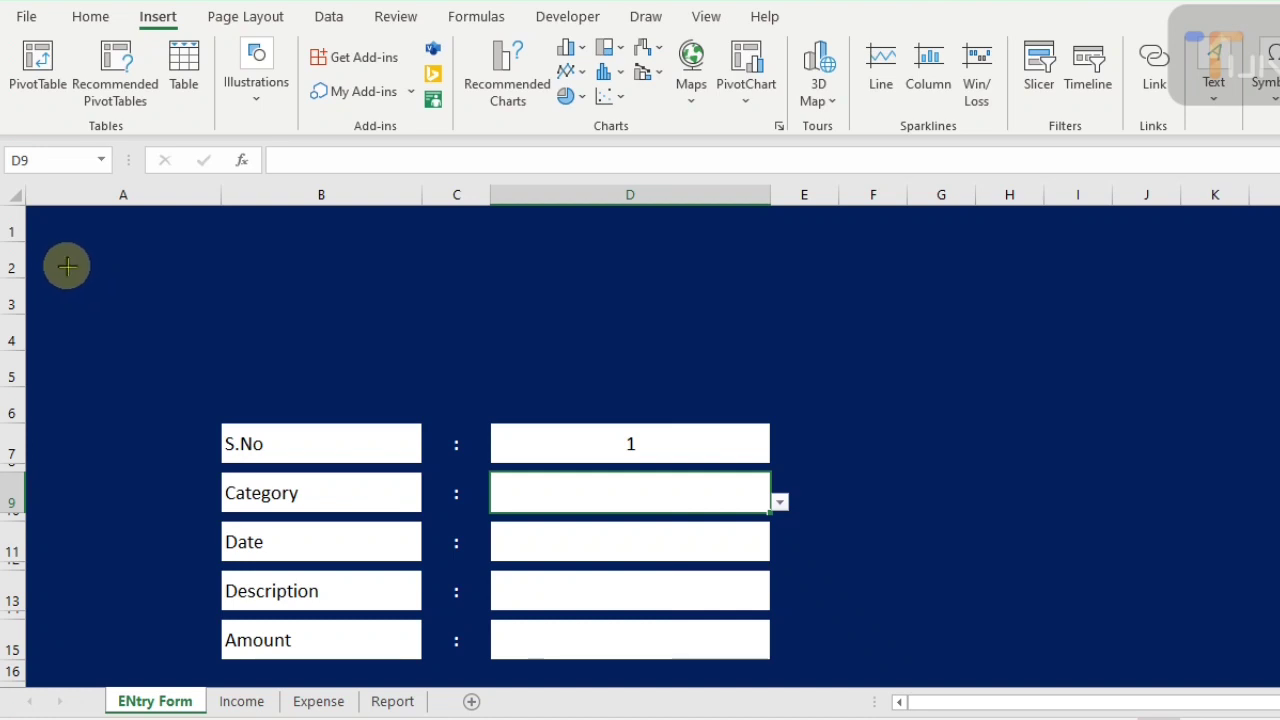
mouse_move(66, 266)
left_mouse_down()
mouse_move(263, 337)
mouse_move(250, 352)
mouse_move(289, 375)
mouse_move(273, 341)
left_mouse_up()
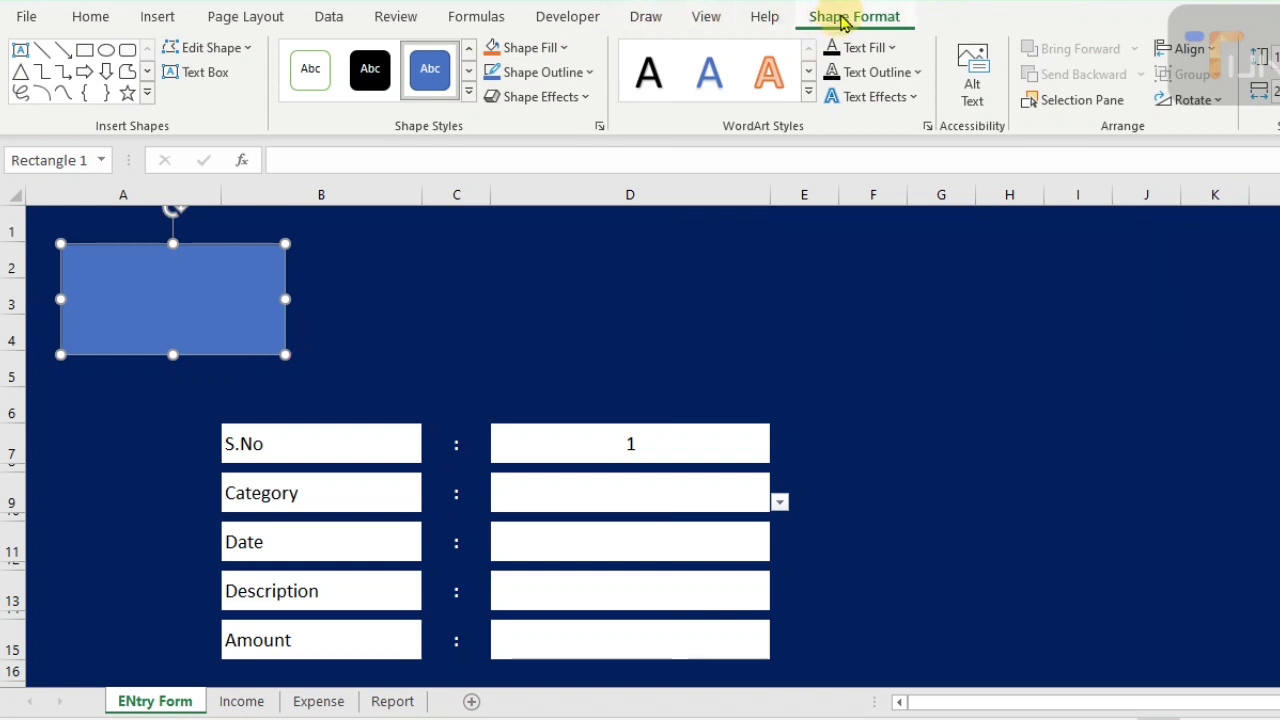
- Remove the rectangle's outline and give it a white fill
left_click(566, 52)
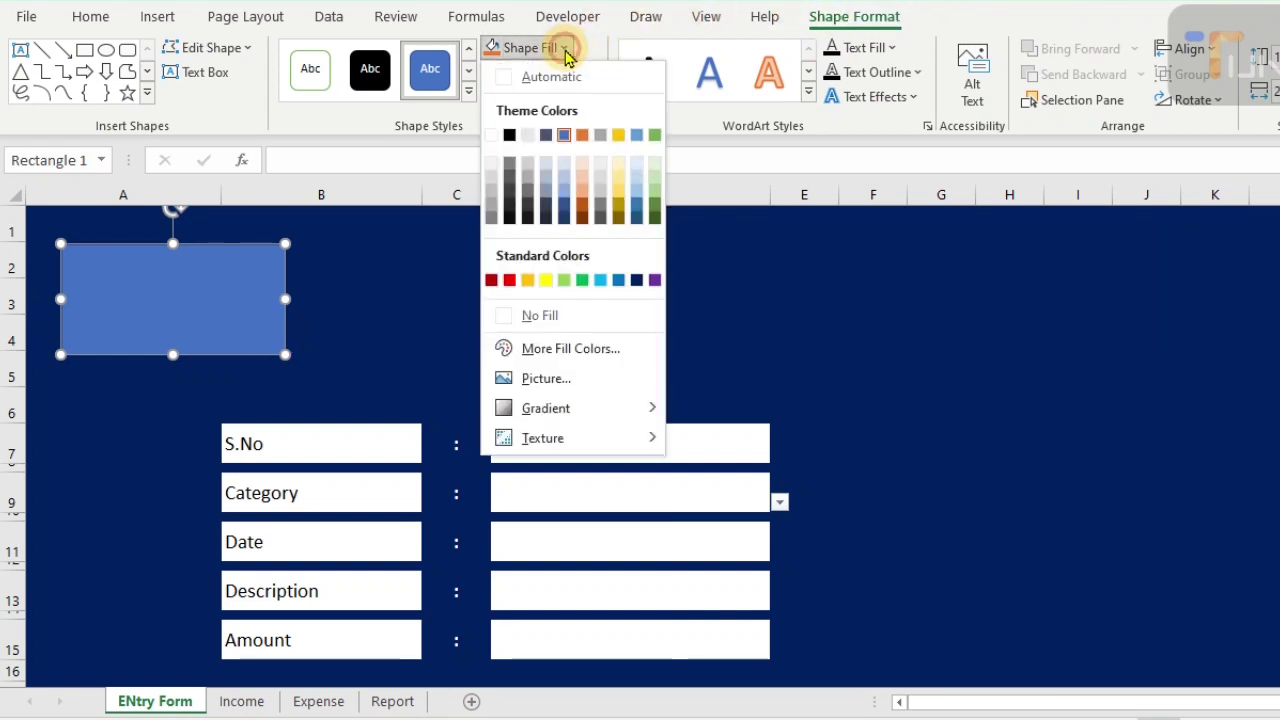
left_click(548, 318)
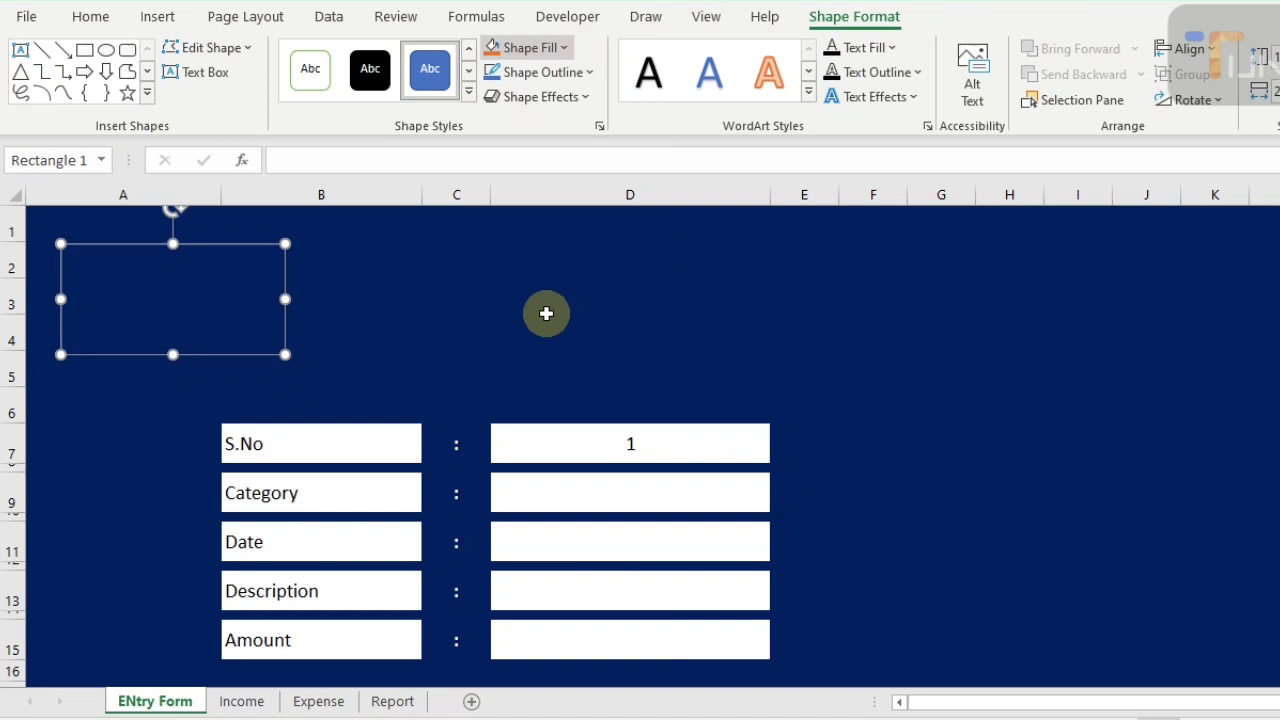
left_click(590, 73)
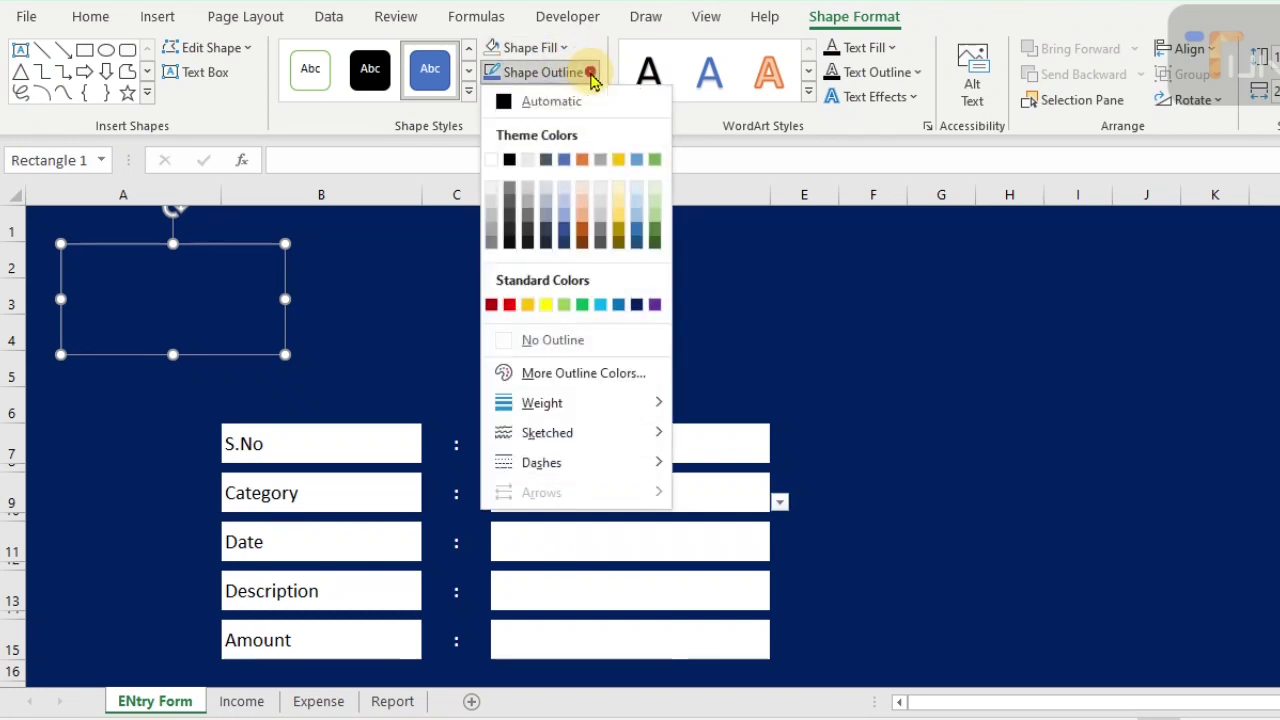
left_click(530, 342)
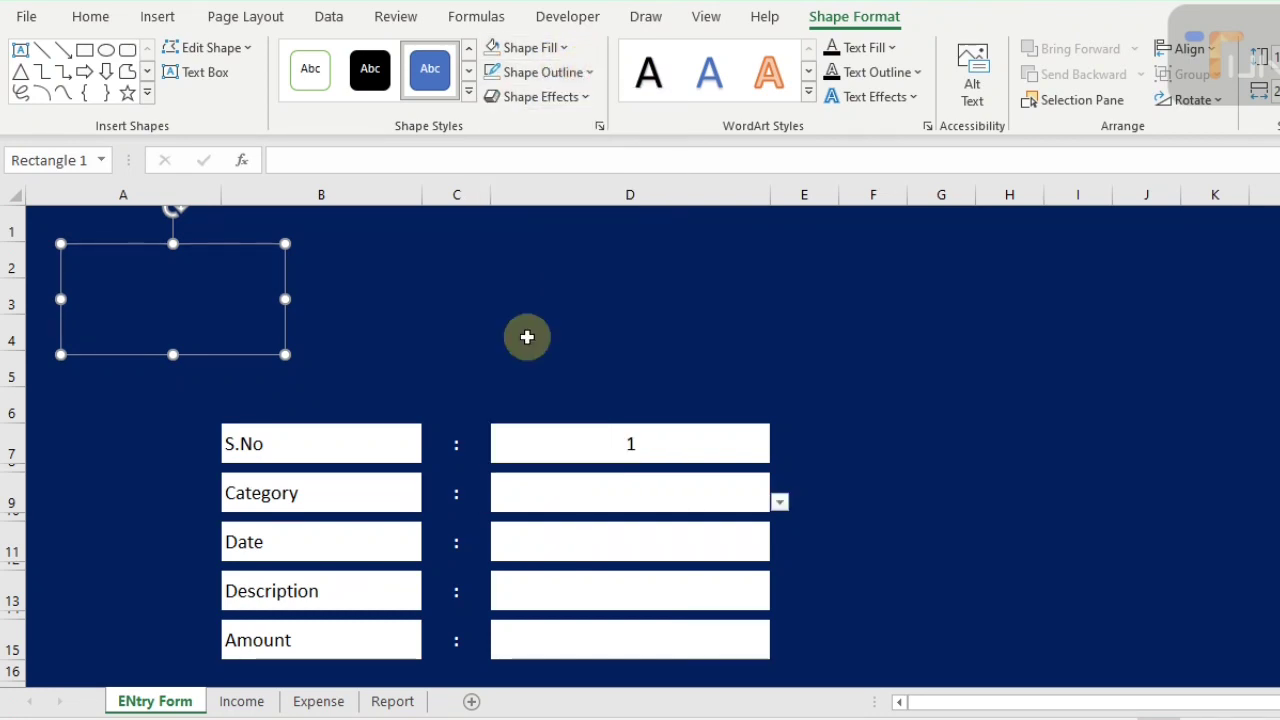
left_click(535, 52)
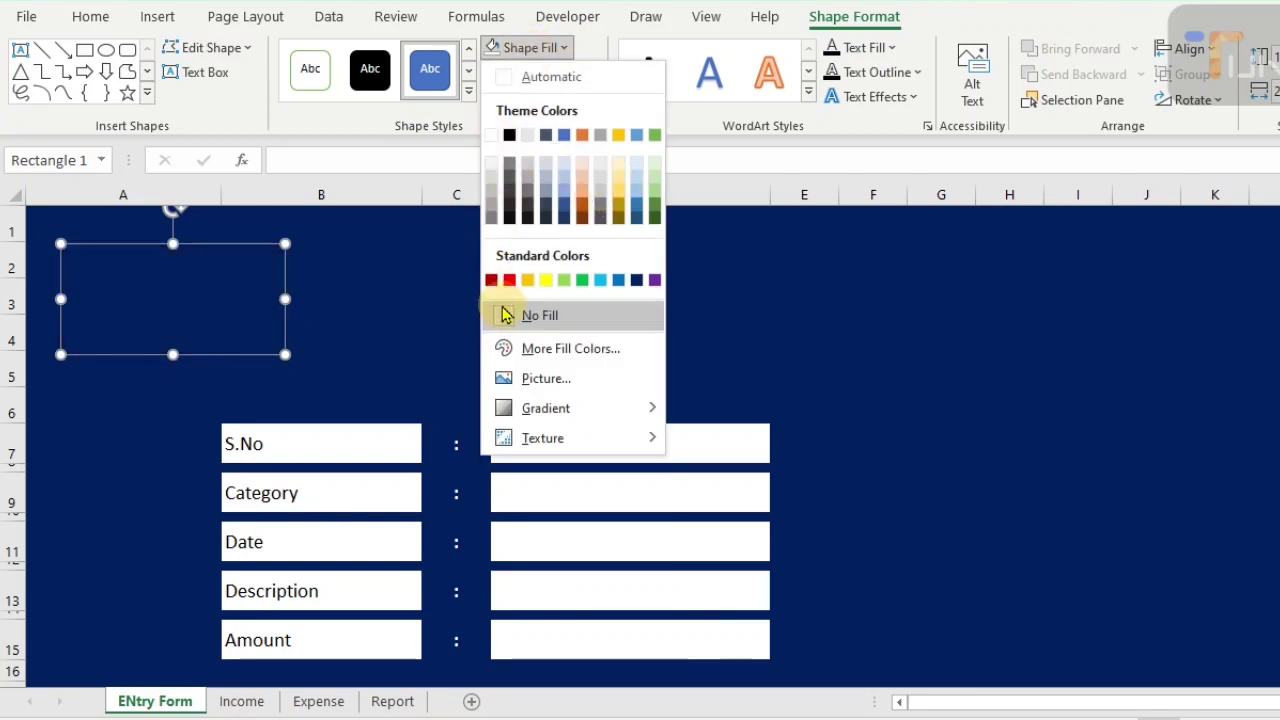
left_click(490, 139)
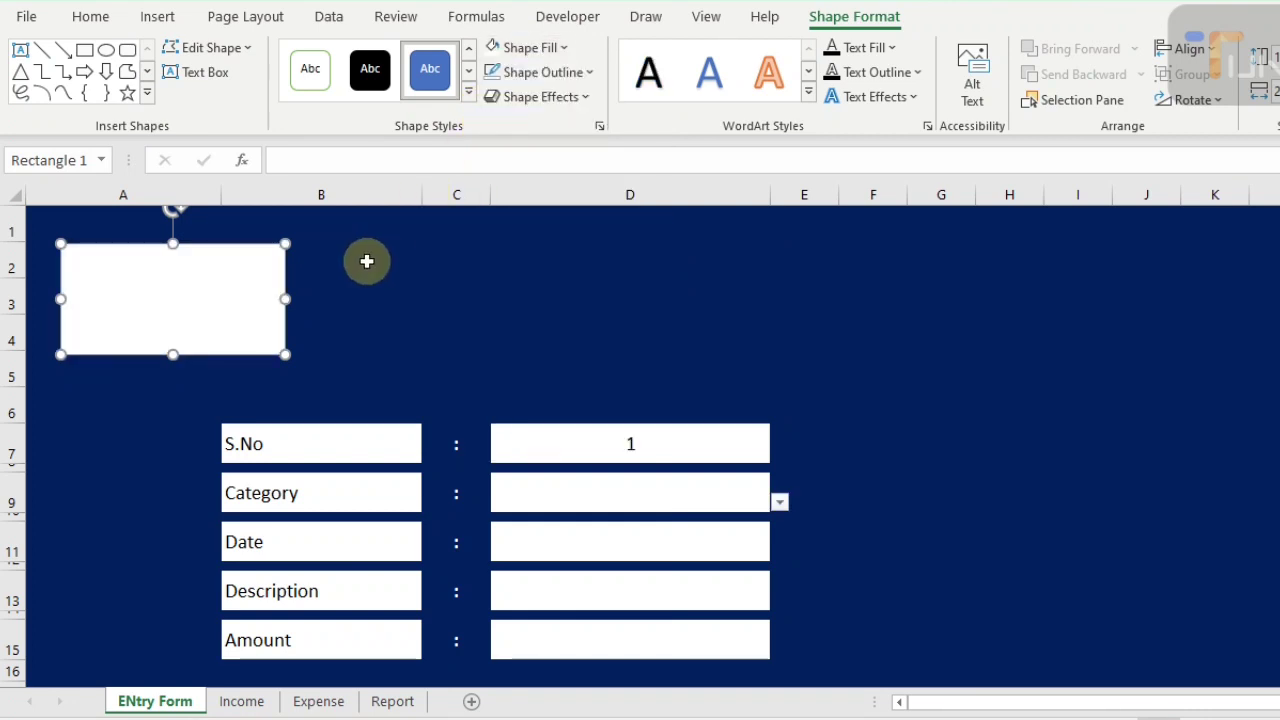
- Duplicate the white rectangle three times and move the last copy above the form's entry cells in column D
key("ctrl+d")
key("ctrl+d")
key("ctrl+d")
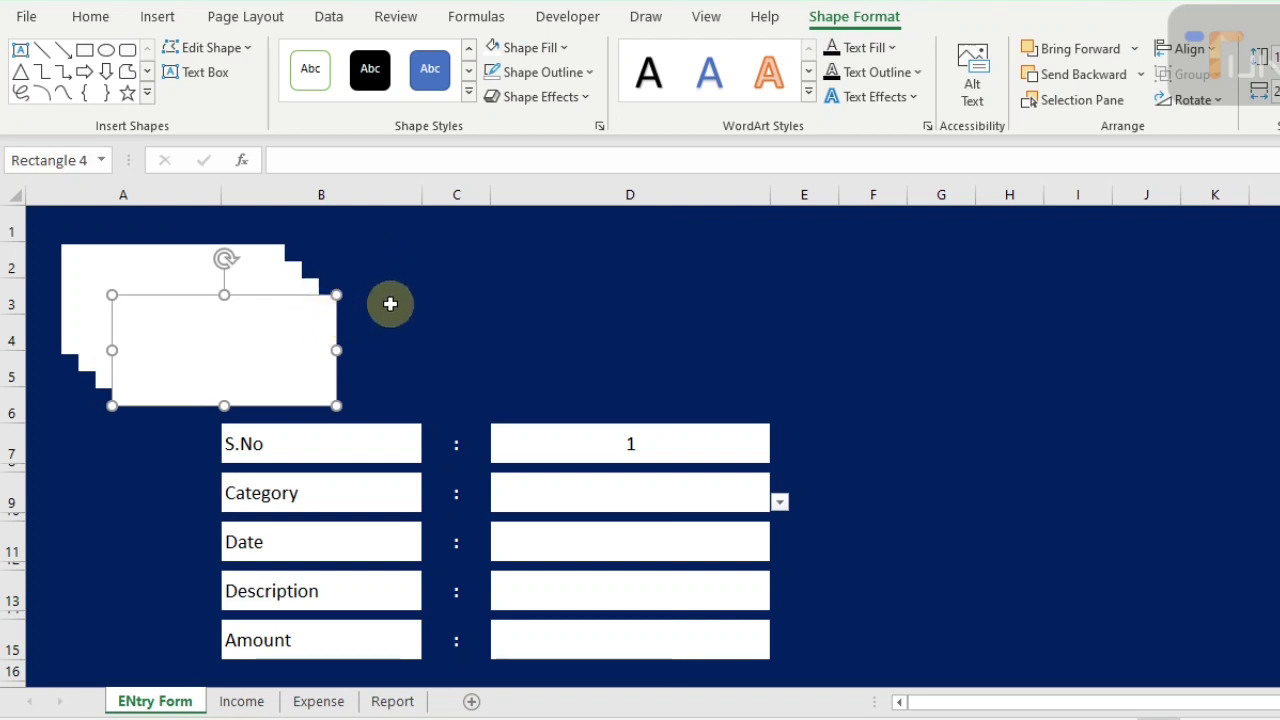
left_click_drag(333, 330, 764, 261)
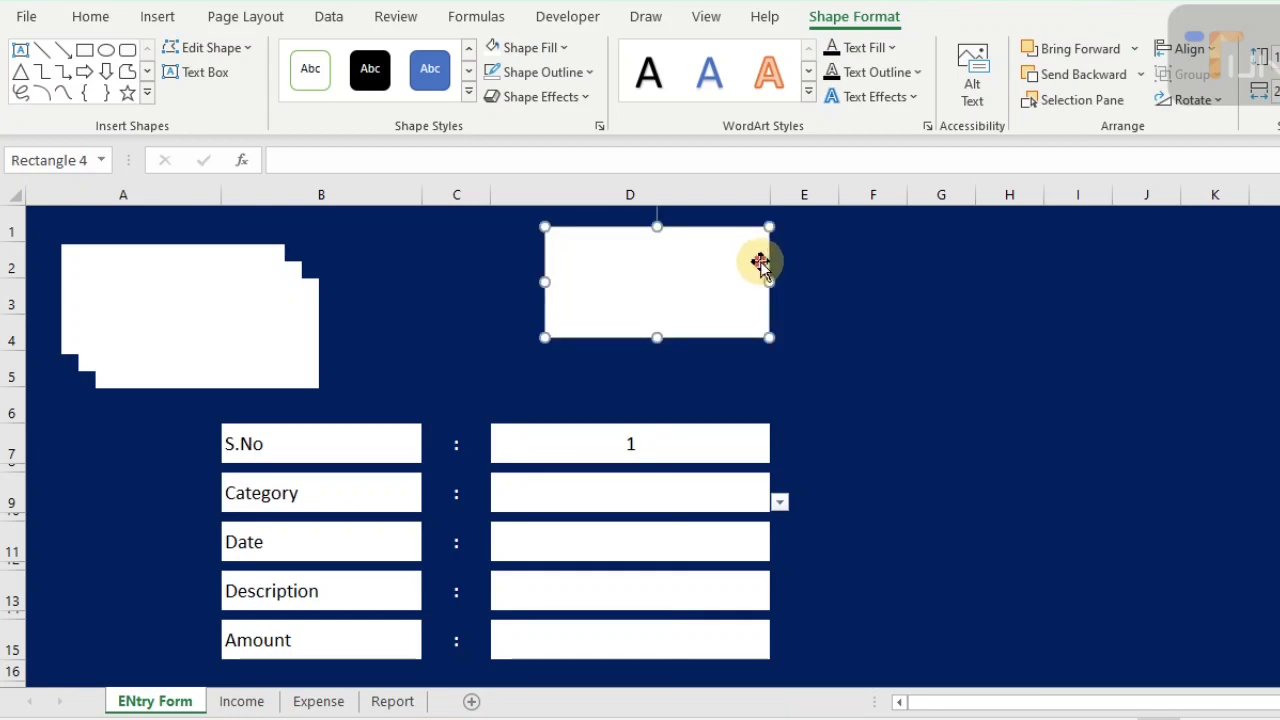
- Arrange the four white rectangles side by side in one row above the form, from column A to past column D
left_click_drag(260, 323, 469, 271)
mouse_move(217, 283)
left_mouse_down()
mouse_move(426, 317)
mouse_move(931, 249)
mouse_move(217, 269)
mouse_move(217, 252)
mouse_move(228, 267)
left_mouse_up()
left_click_drag(374, 275, 361, 277)
left_click_drag(626, 267, 610, 272)
left_click_drag(842, 264, 819, 270)
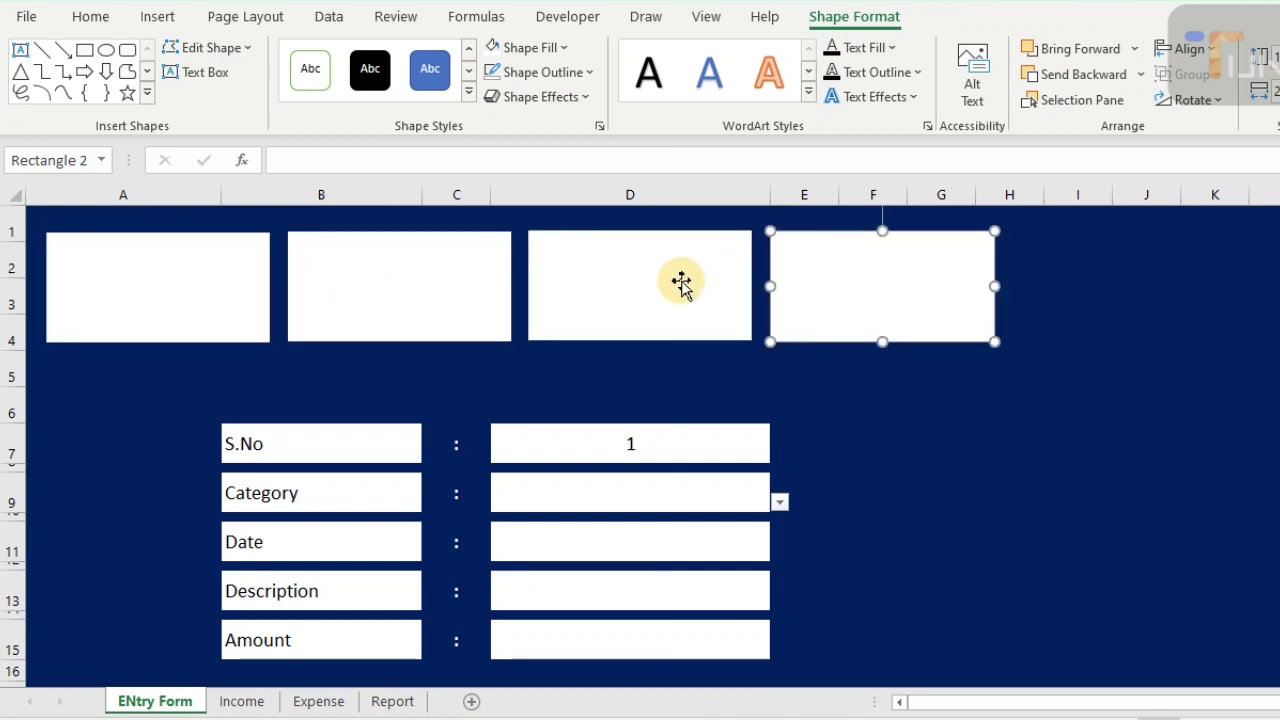
- Set the properties of each of the four rectangles so that they don't move or size with cells
right_click(831, 294)
left_click(900, 708)
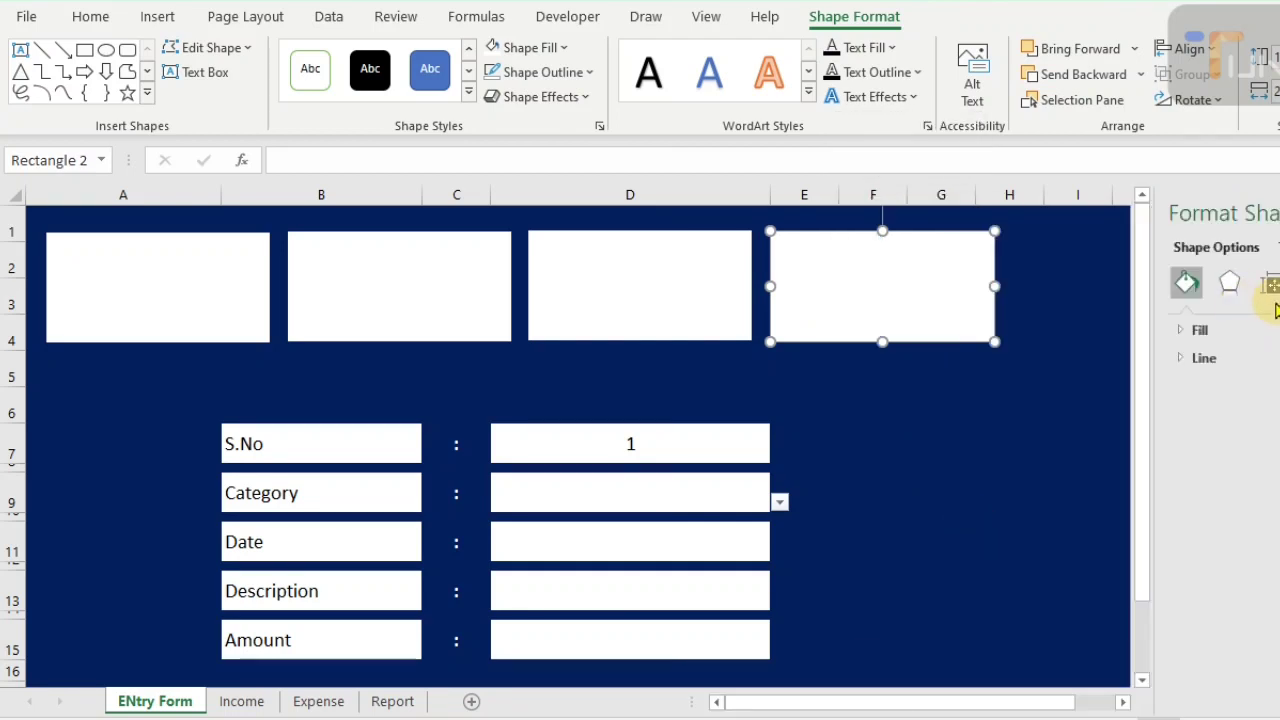
left_click(1268, 284)
left_click(1222, 358)
left_click(1200, 436)
left_click(686, 312)
left_click(1201, 437)
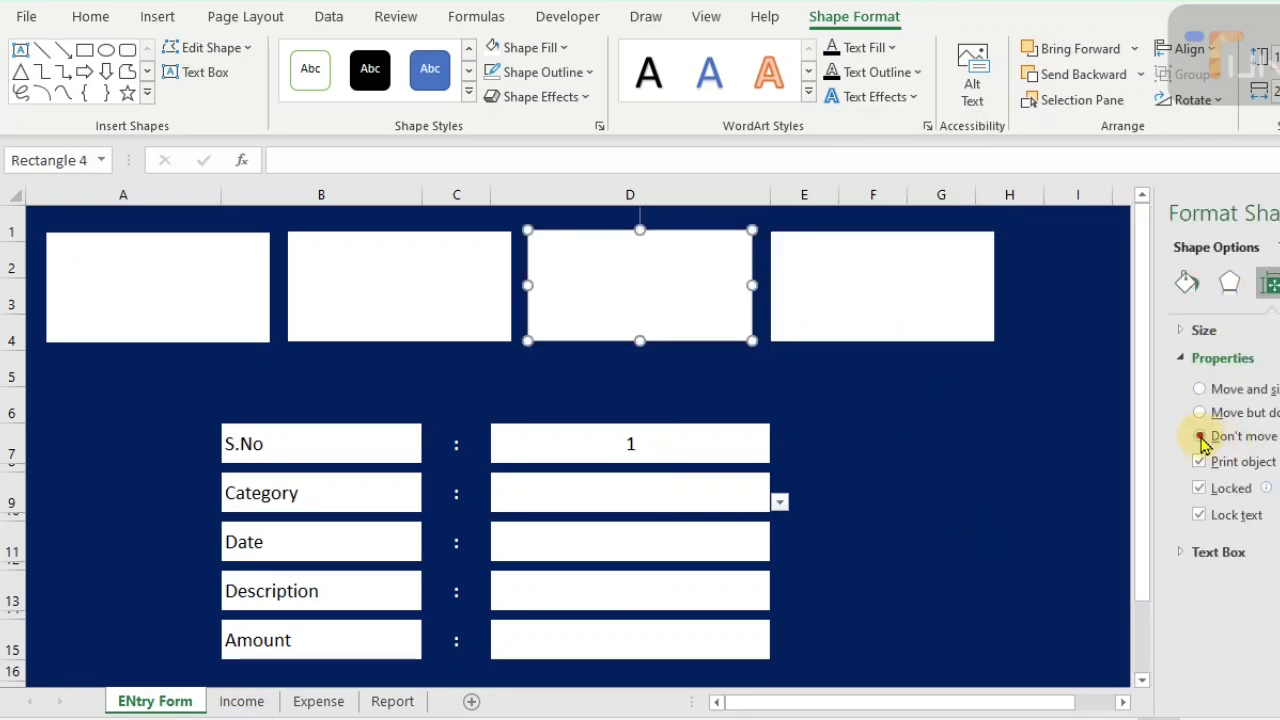
left_click(488, 292)
left_click(1201, 437)
left_click(186, 322)
left_click(1201, 437)
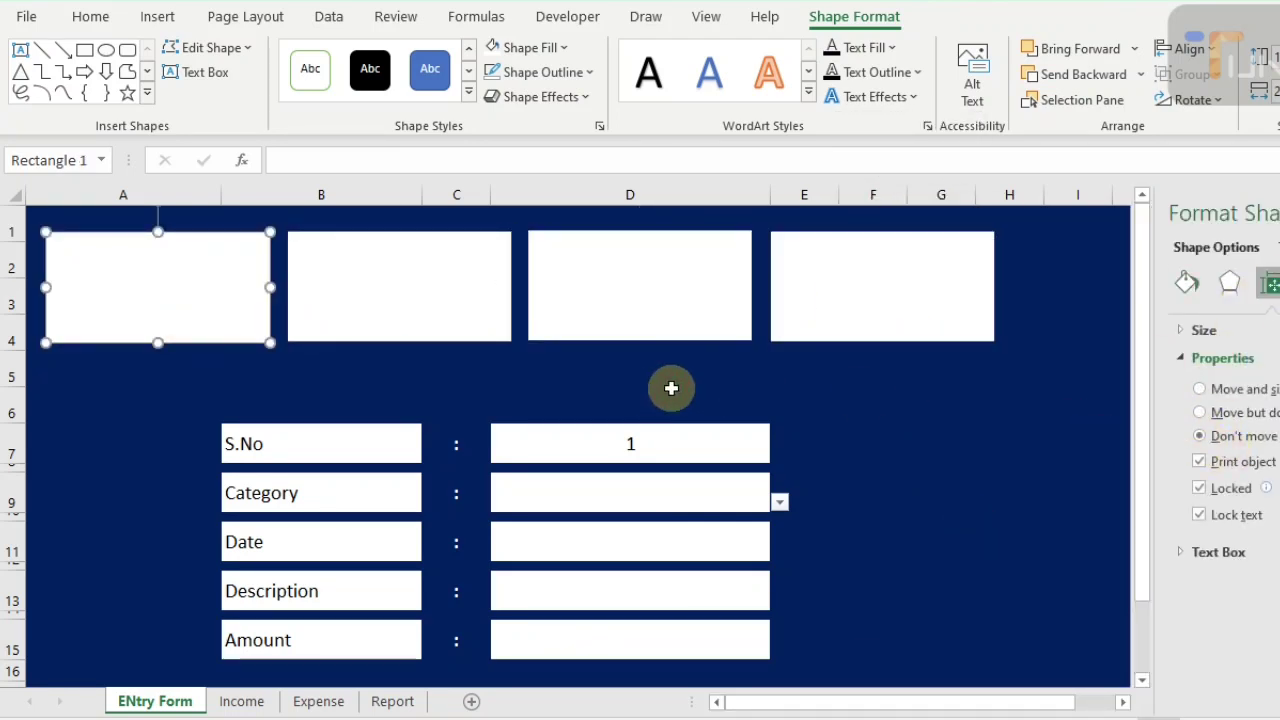
- Widen column B, and make all four rectangles slightly narrower together
left_click_drag(422, 194, 494, 200)
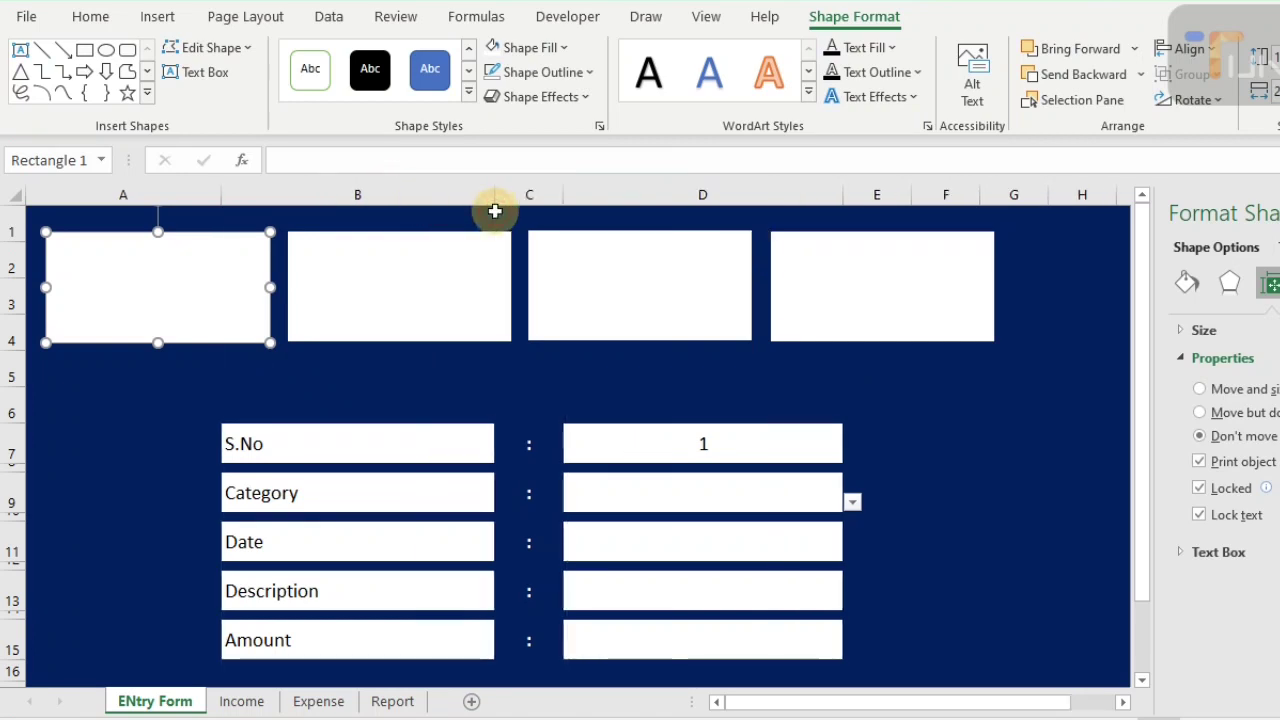
left_click(391, 289, "ctrl")
left_click(603, 317, "ctrl")
left_click(835, 299, "ctrl")
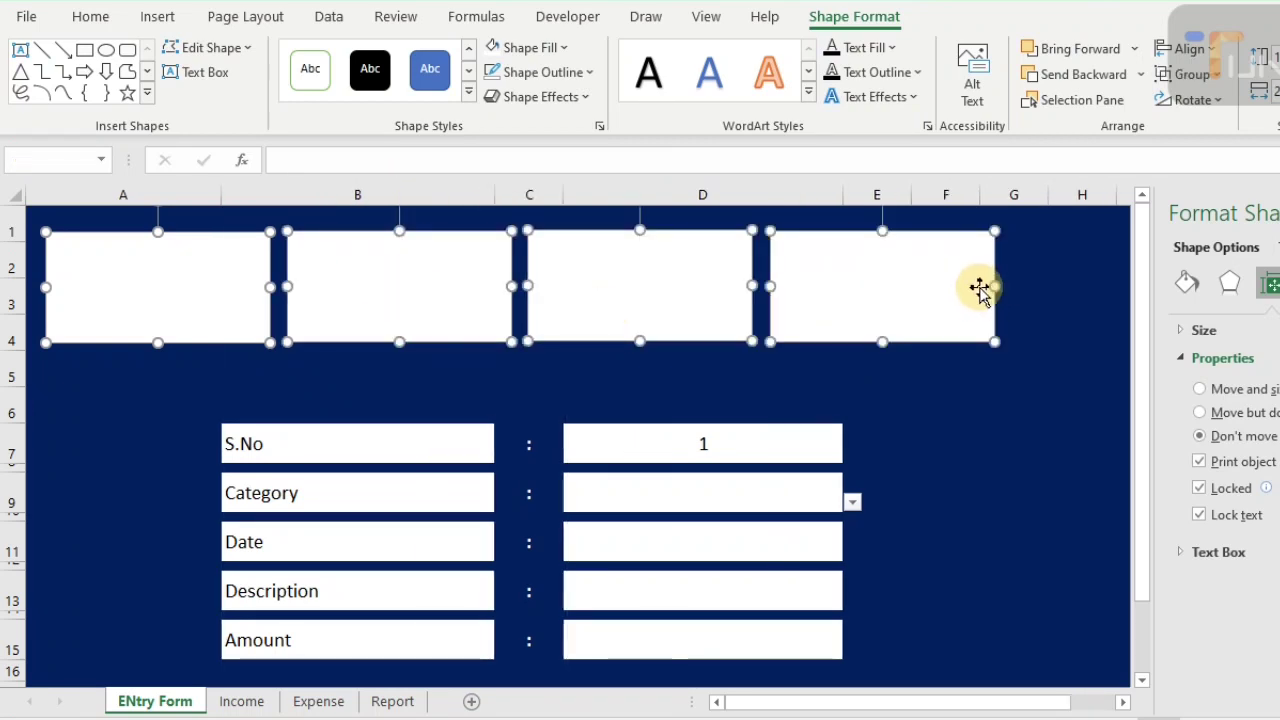
left_click_drag(988, 287, 970, 287)
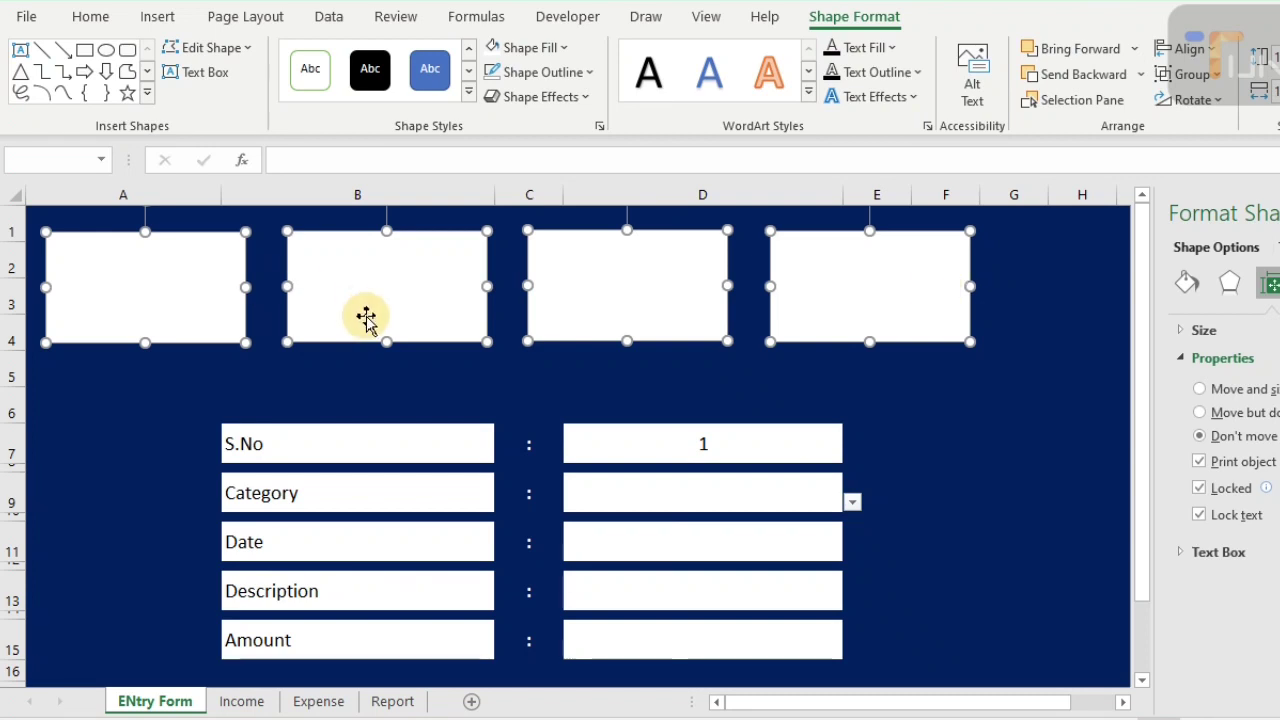
- Nudge the second rectangle toward the first until only a narrow gap separates them
left_click(350, 376)
left_click(374, 311)
key("Left")
key("Left")
key("Left")
key("Left")
key("Left")
key("Left")
key("Left")
key("Left")
key("Left")
key("Left")
key("Left")
key("Left")
key("Left")
key("Left")
key("Left")
key("Left")
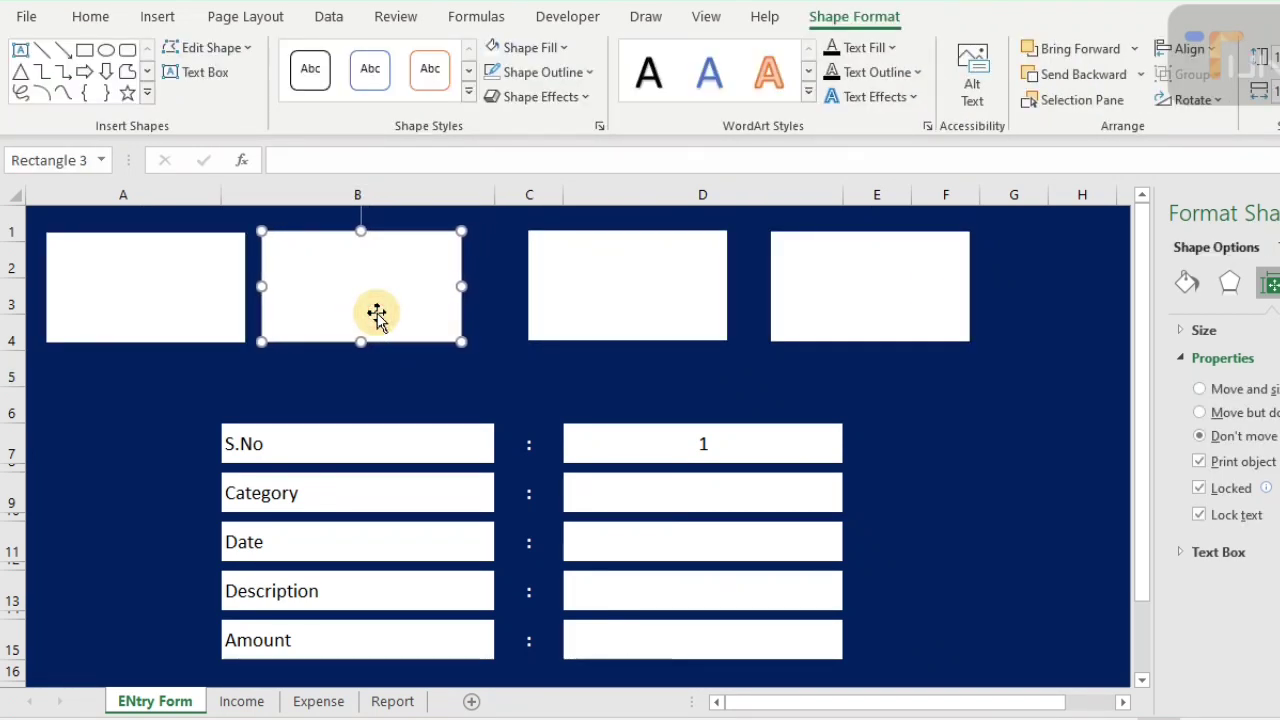
- Nudge the third rectangle toward the second, leaving the same narrow gap as between the first two
left_click(627, 272)
key("Left")
key("Left")
key("Left")
key("Left")
key("Left")
key("Left")
key("Left")
key("Left")
key("Left")
key("Left")
key("Left")
key("Left")
key("Left")
key("Left")
key("Left")
key("Left")
key("Left")
key("Left")
key("Left")
key("Left")
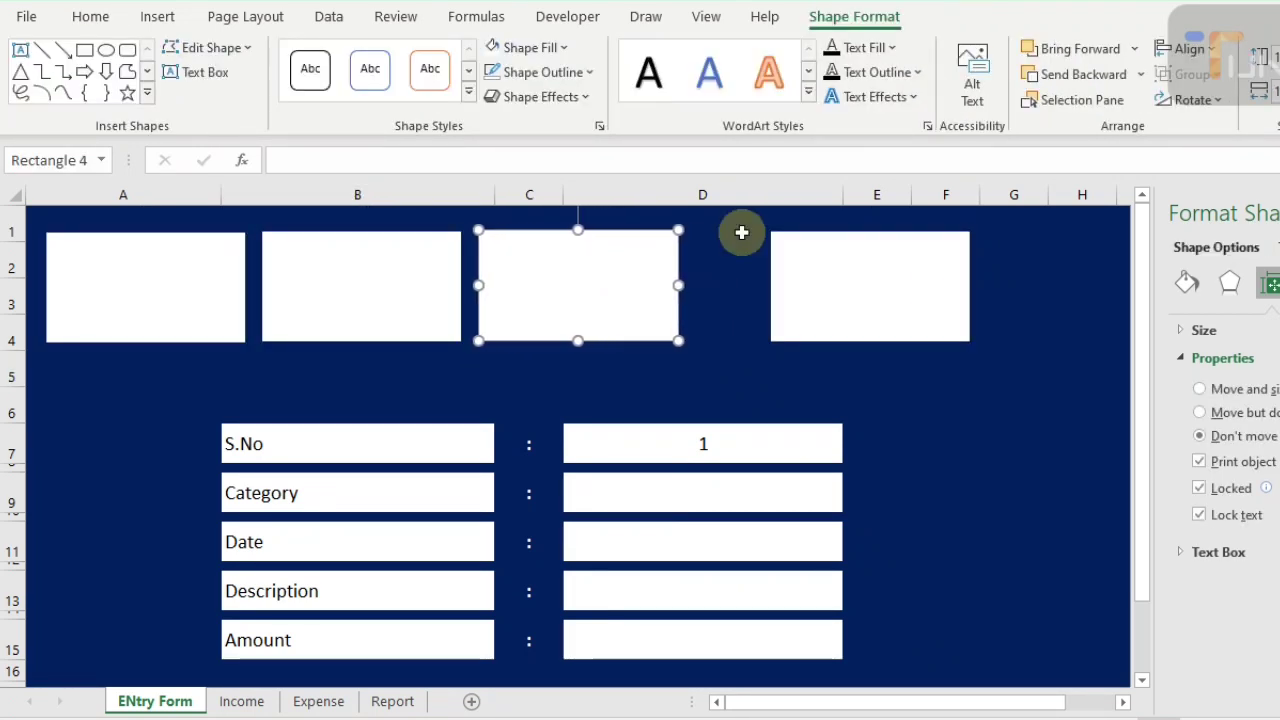
- Nudge the fourth rectangle toward the third, leaving the same narrow gap as between the others
left_click(913, 265)
key("Left")
key("Left")
key("Left")
key("Left")
key("Left")
key("Left")
key("Left")
key("Left")
key("Left")
key("Left")
key("Left")
key("Left")
key("Left")
key("Left")
key("Left")
key("Left")
key("Left")
key("Left")
key("Left")
key("Left")
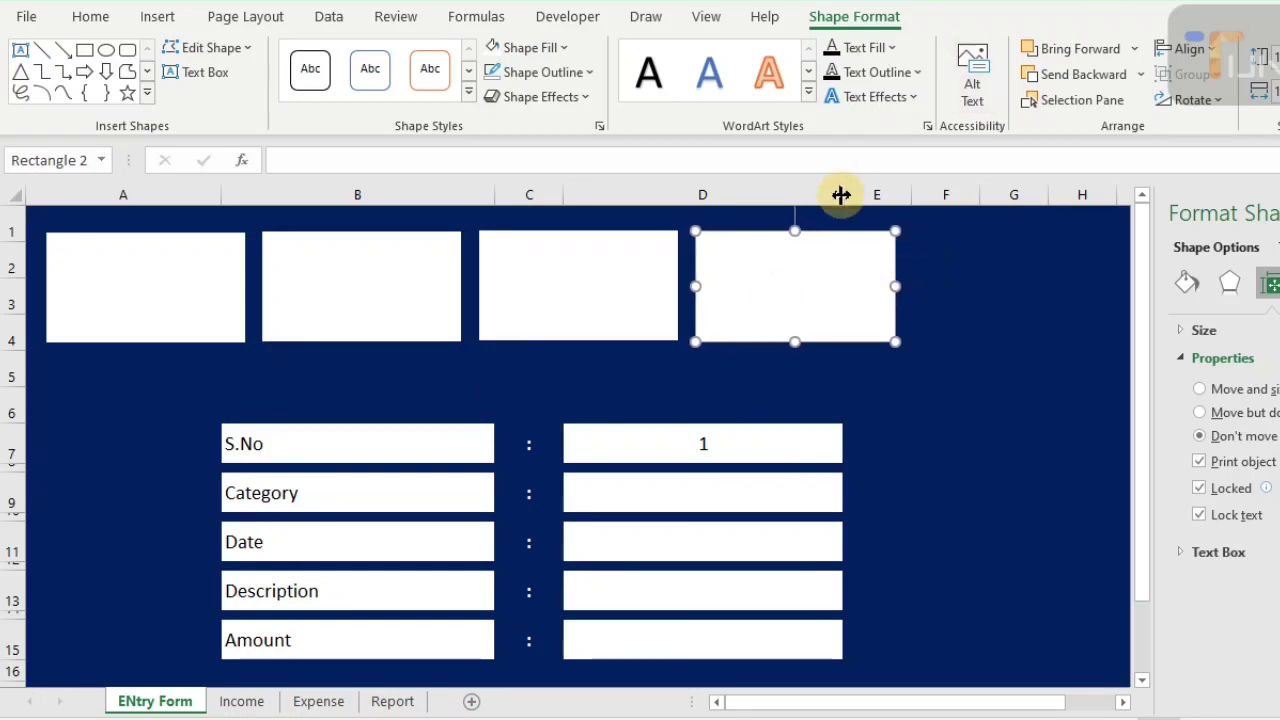
- Widen columns D, B and A slightly so the form's entry cells end flush with the fourth rectangle's outer edge
mouse_move(843, 194)
left_mouse_down()
mouse_move(895, 196)
mouse_move(866, 200)
left_mouse_up()
left_click_drag(489, 200, 518, 203)
mouse_move(220, 194)
left_mouse_down()
mouse_move(231, 194)
mouse_move(221, 197)
left_mouse_up()
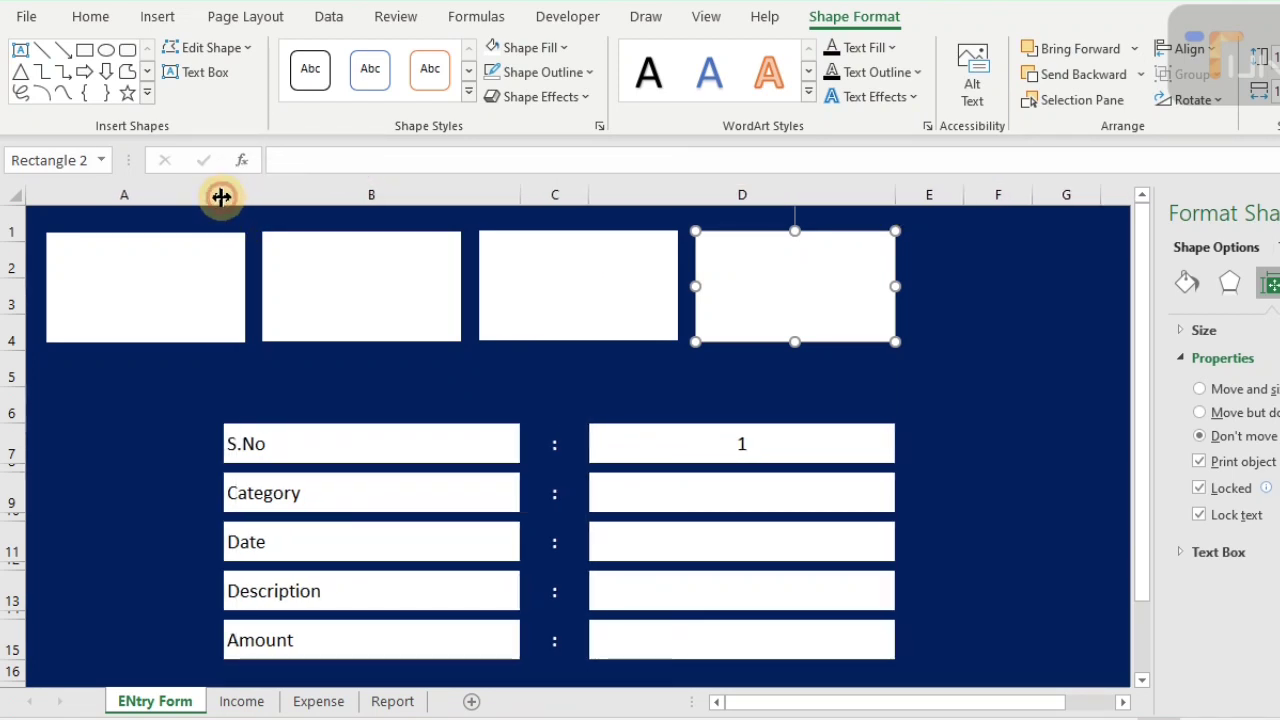
- Align the tops of all four rectangles and distribute them horizontally
left_click(192, 277, "shift")
left_click(363, 306, "shift")
left_click(610, 260, "shift")
left_click(1190, 48)
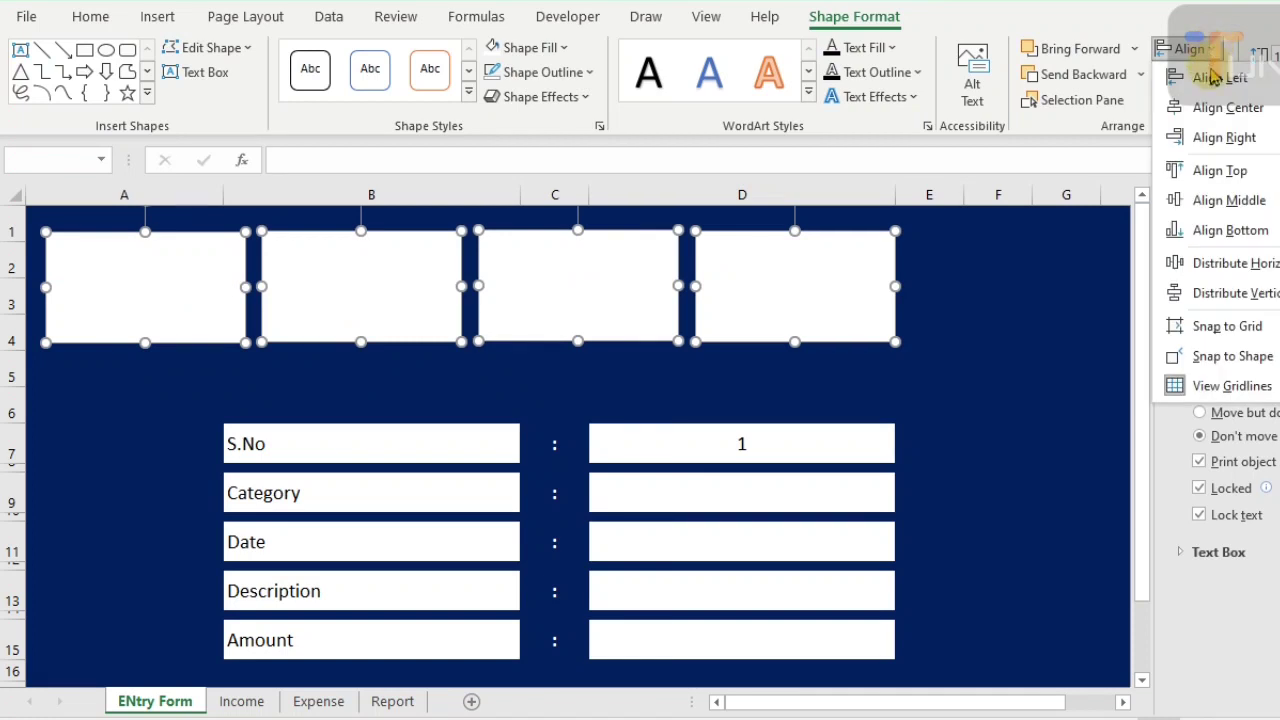
left_click(1220, 170)
left_click(1190, 48)
left_click(1236, 263)
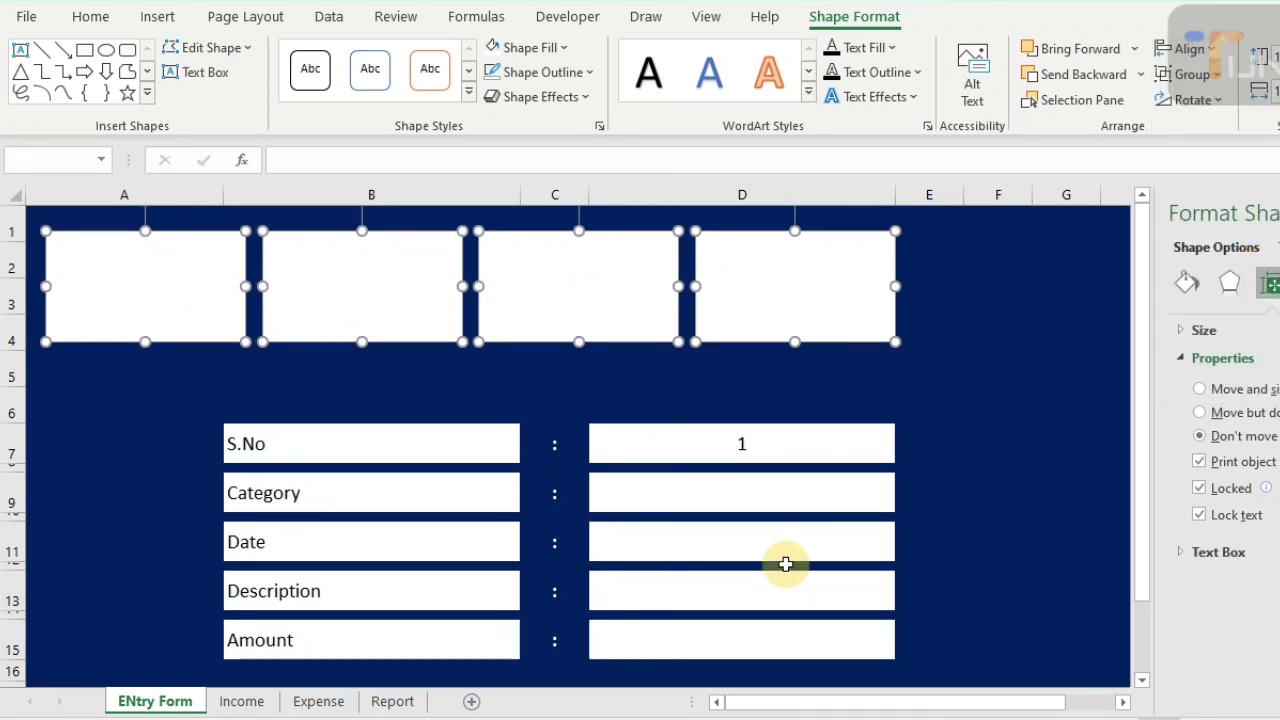
- Fill cells A1:E5 behind the four white boxes with the custom golden yellow #FAB406
left_click_drag(35, 212, 905, 371)
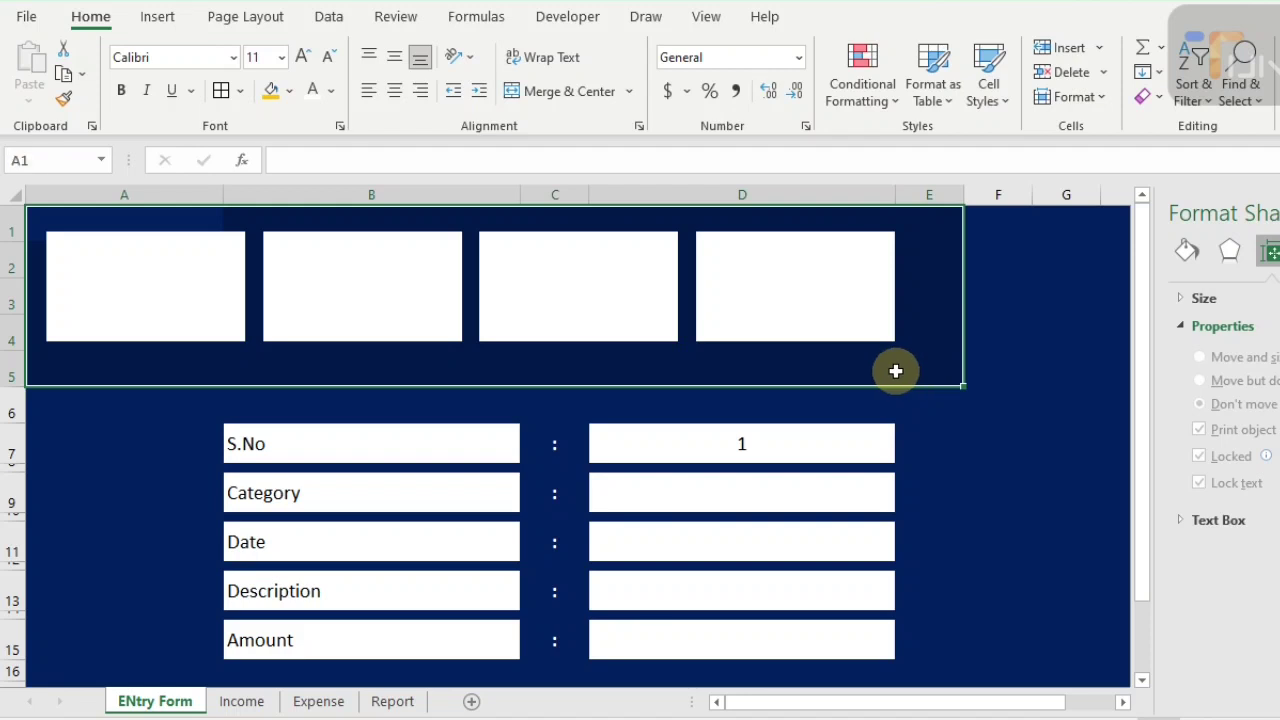
left_click(271, 90)
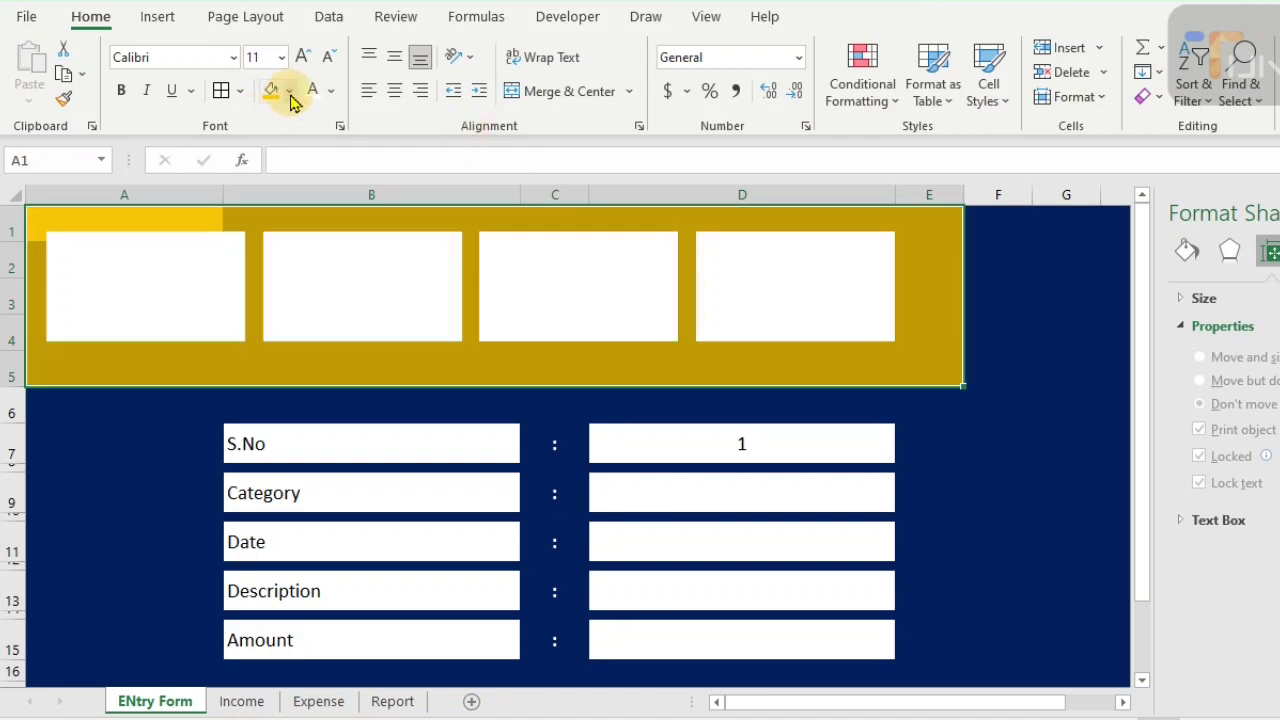
left_click(289, 90)
left_click(329, 360)
left_click(155, 160)
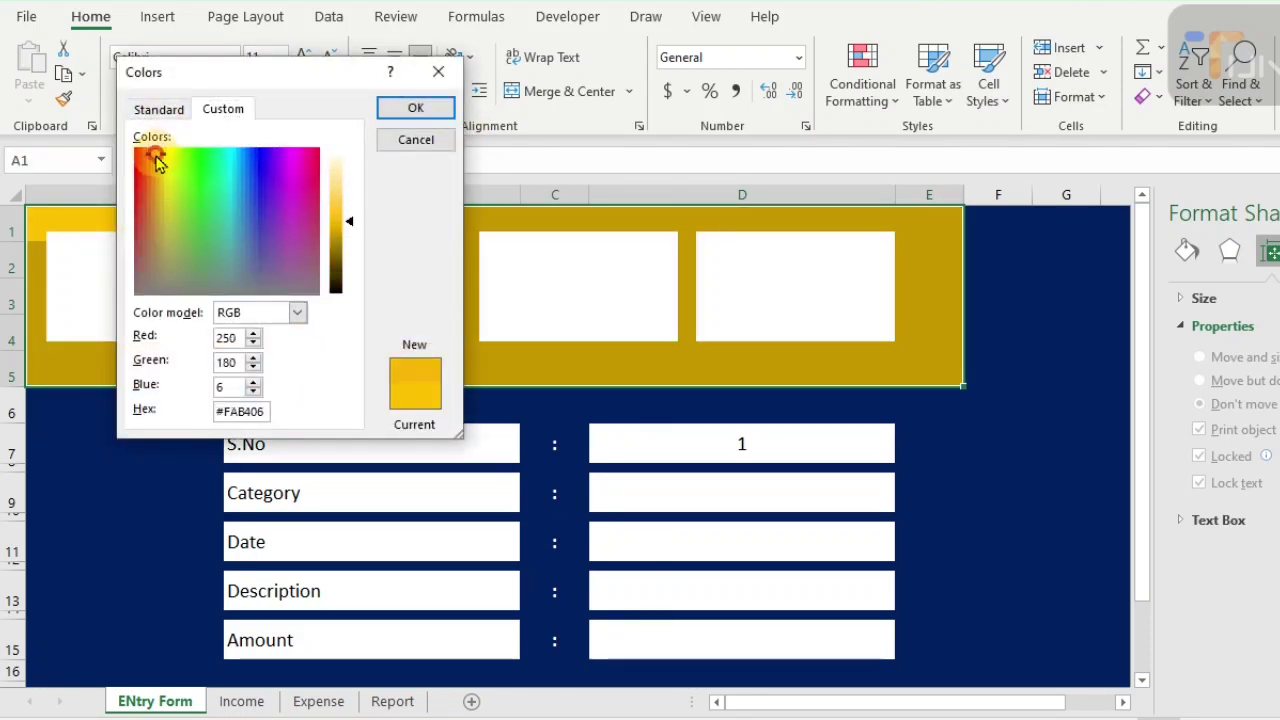
left_click(432, 112)
left_click(104, 366)
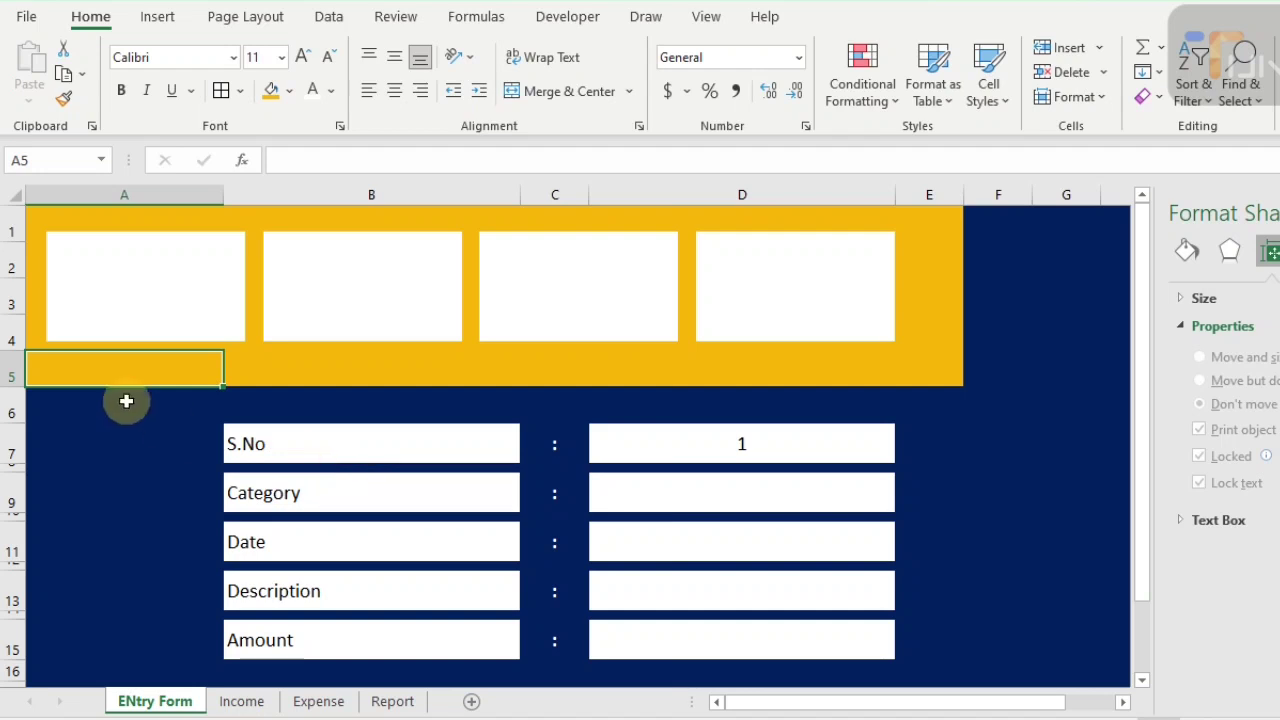
- Increase the height of row 5 and nudge all four white boxes slightly upward together
left_click_drag(13, 385, 16, 423)
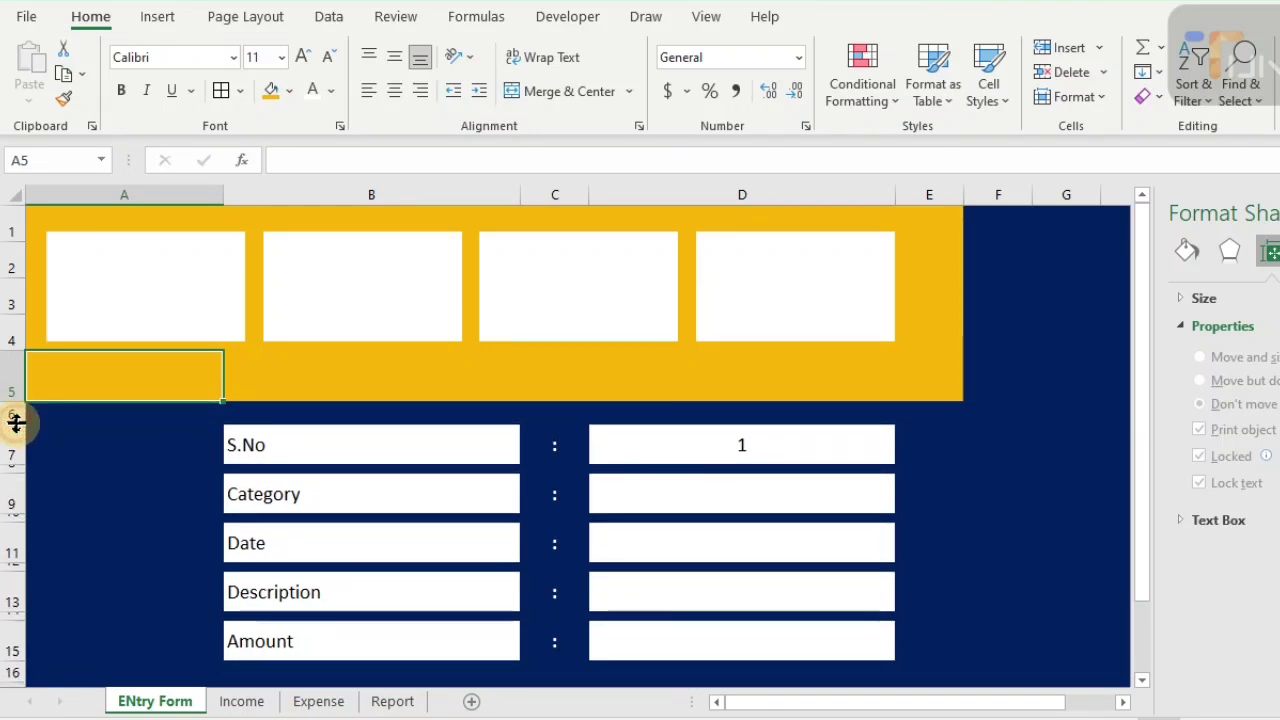
left_click(195, 293)
left_click(400, 286, "ctrl")
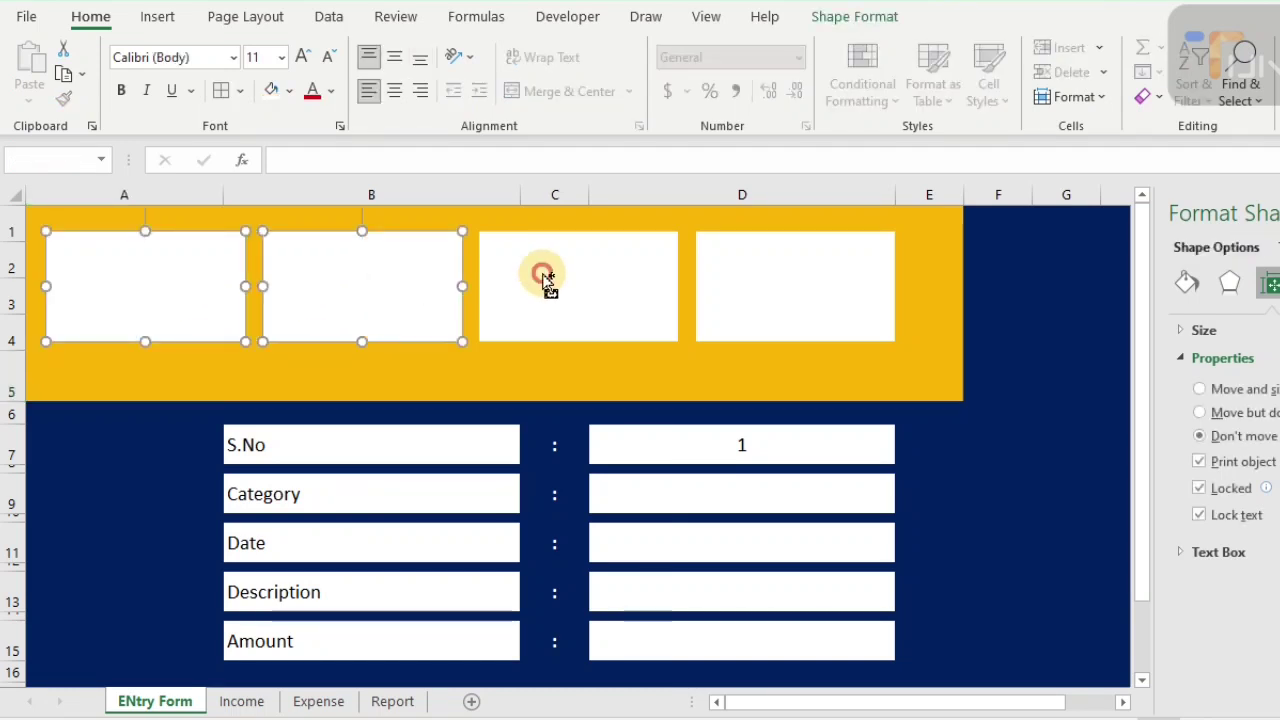
left_click(543, 277, "ctrl")
left_click(740, 278, "ctrl")
key("Up")
key("Up")
key("Up")
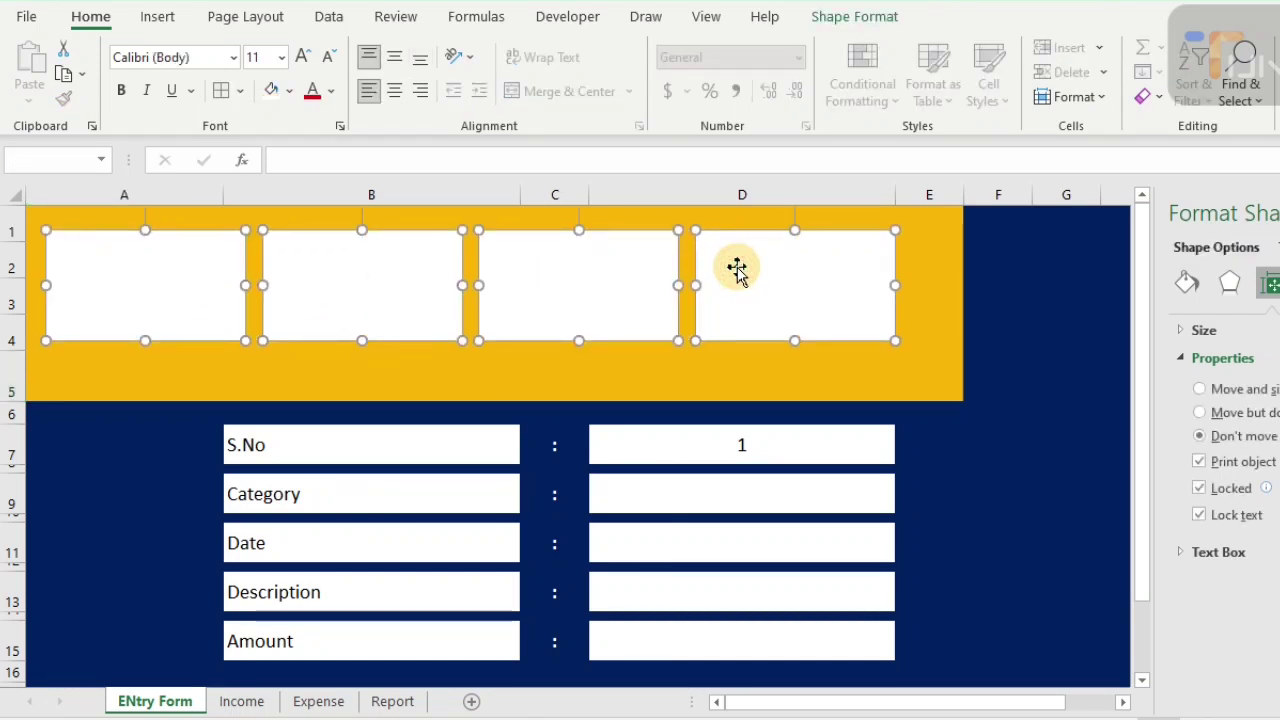
left_click(137, 391)
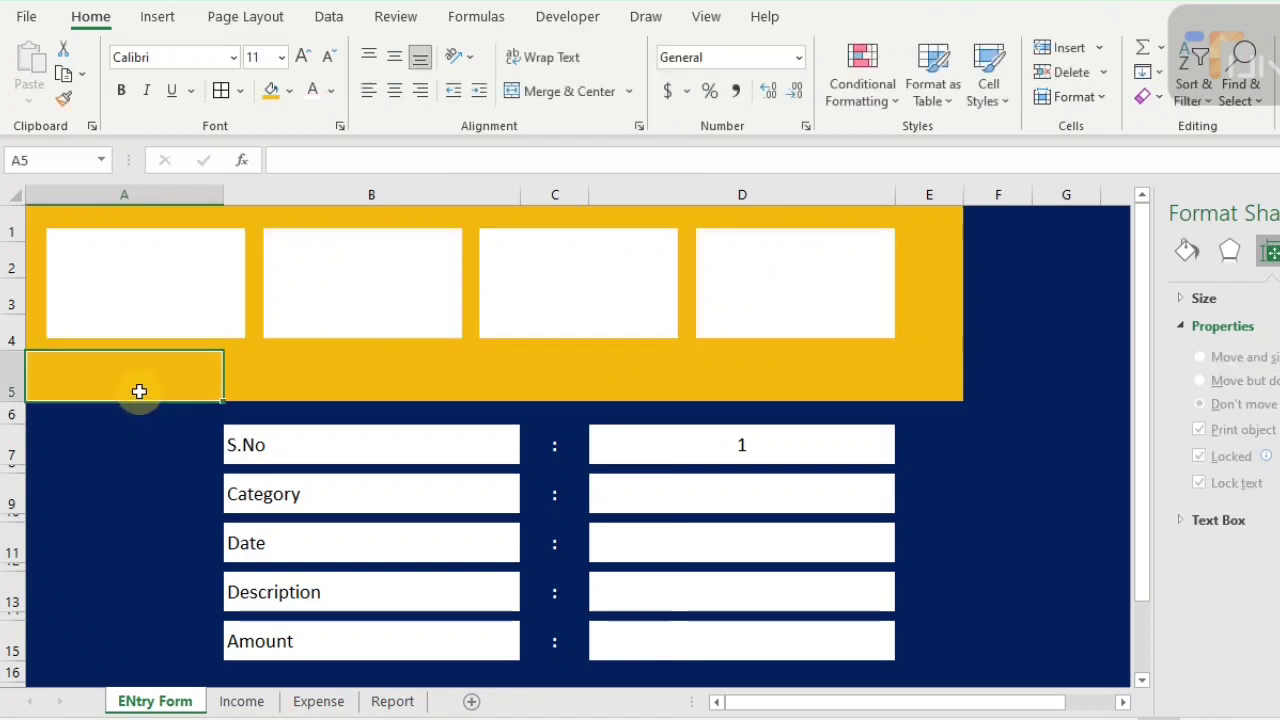
- Insert a small rounded rectangle in the yellow band of row 5, beneath the second white box
left_click(158, 16)
left_click(250, 98)
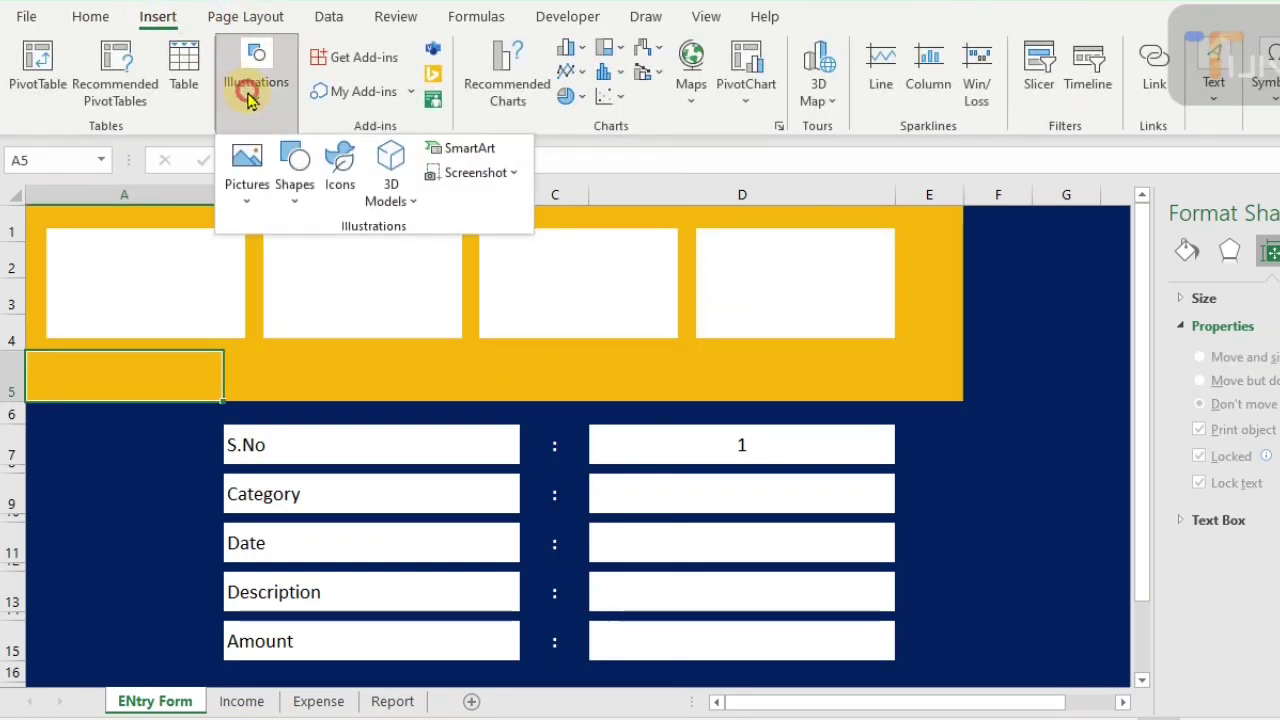
left_click(295, 170)
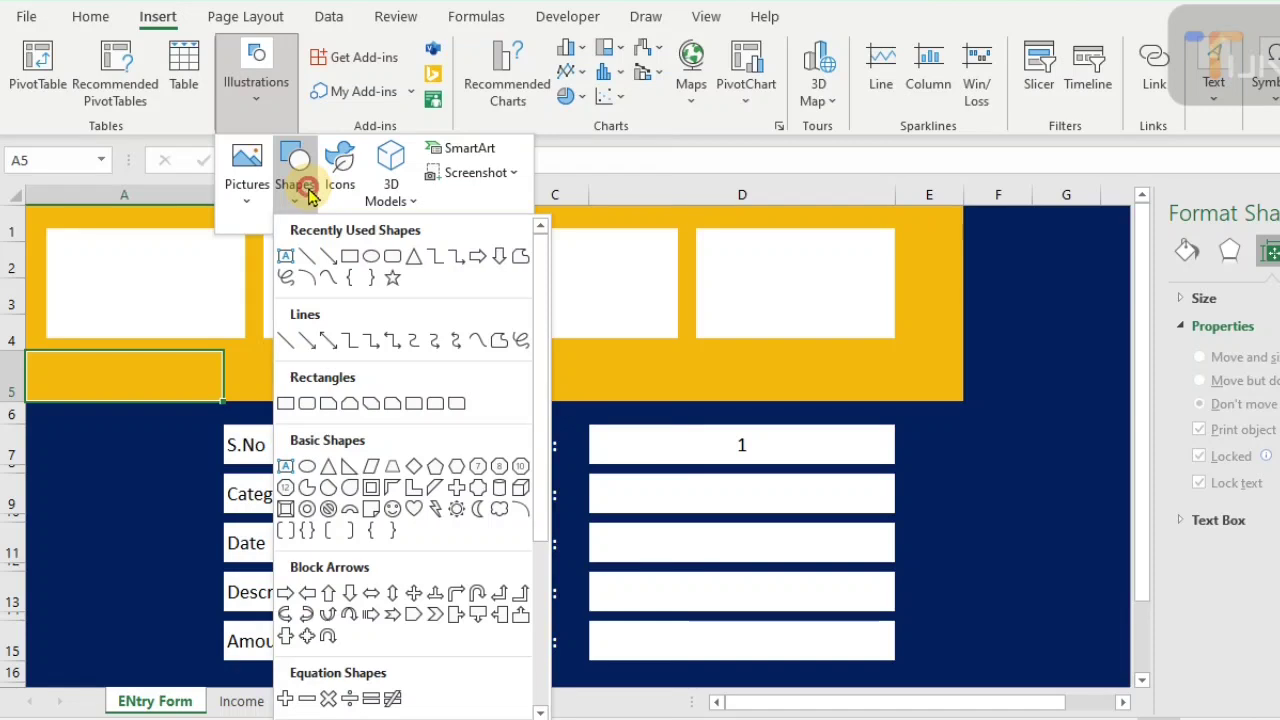
left_click(393, 257)
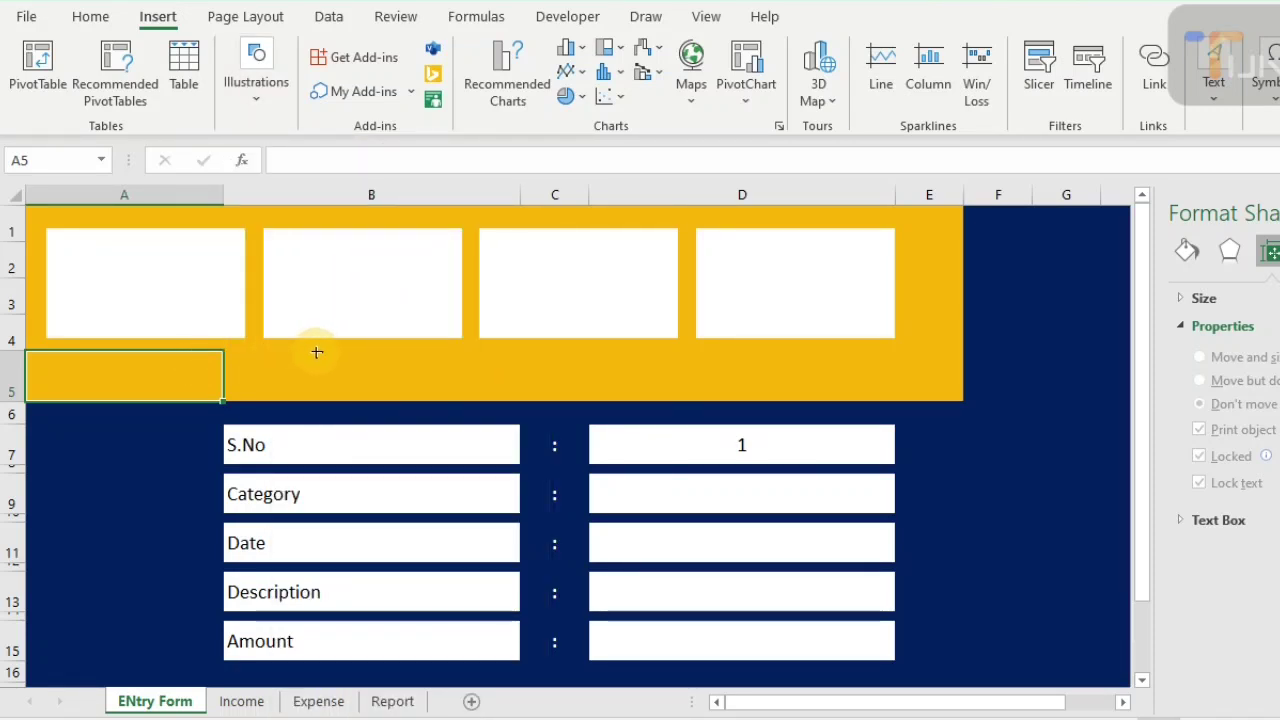
left_click_drag(303, 349, 478, 400)
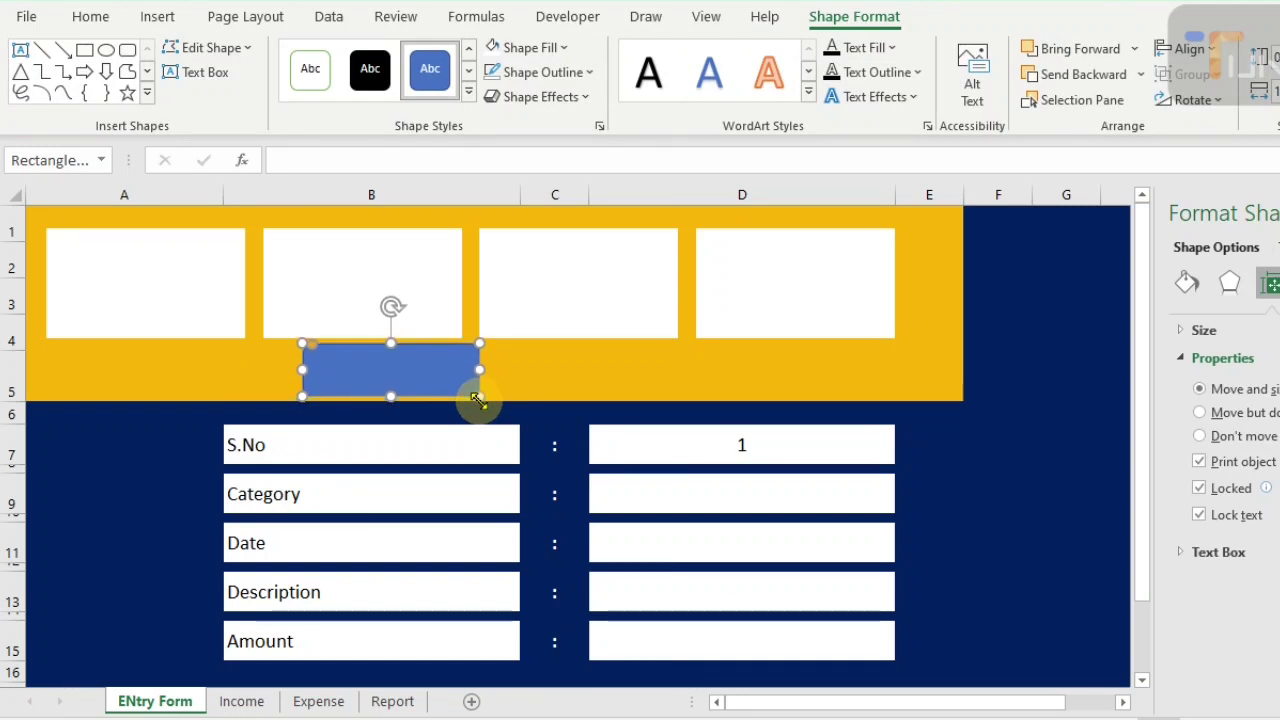
- Shift the rounded rectangle horizontally until its left edge aligns with the second white box
key("Left")
key("Left")
key("Left")
key("Left")
key("Left")
key("Left")
key("Left")
key("Left")
key("Left")
key("Left")
key("Right")
key("Right")
key("Right")
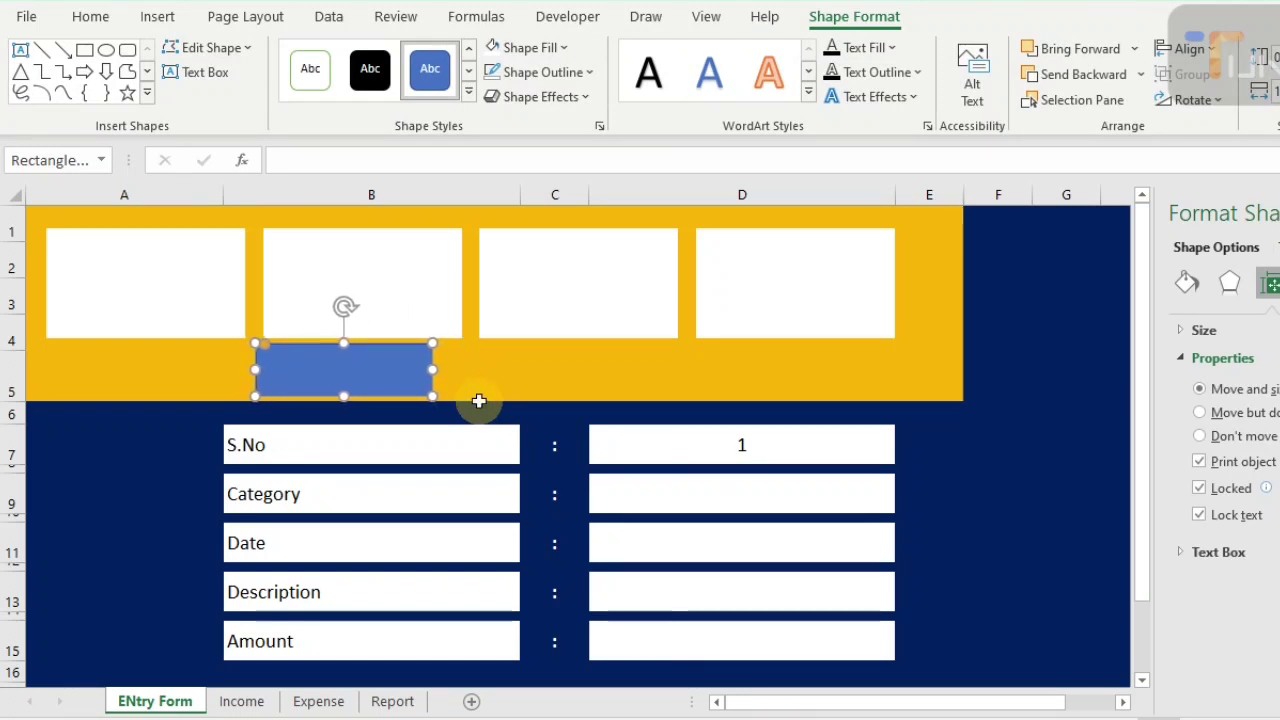
key("Right")
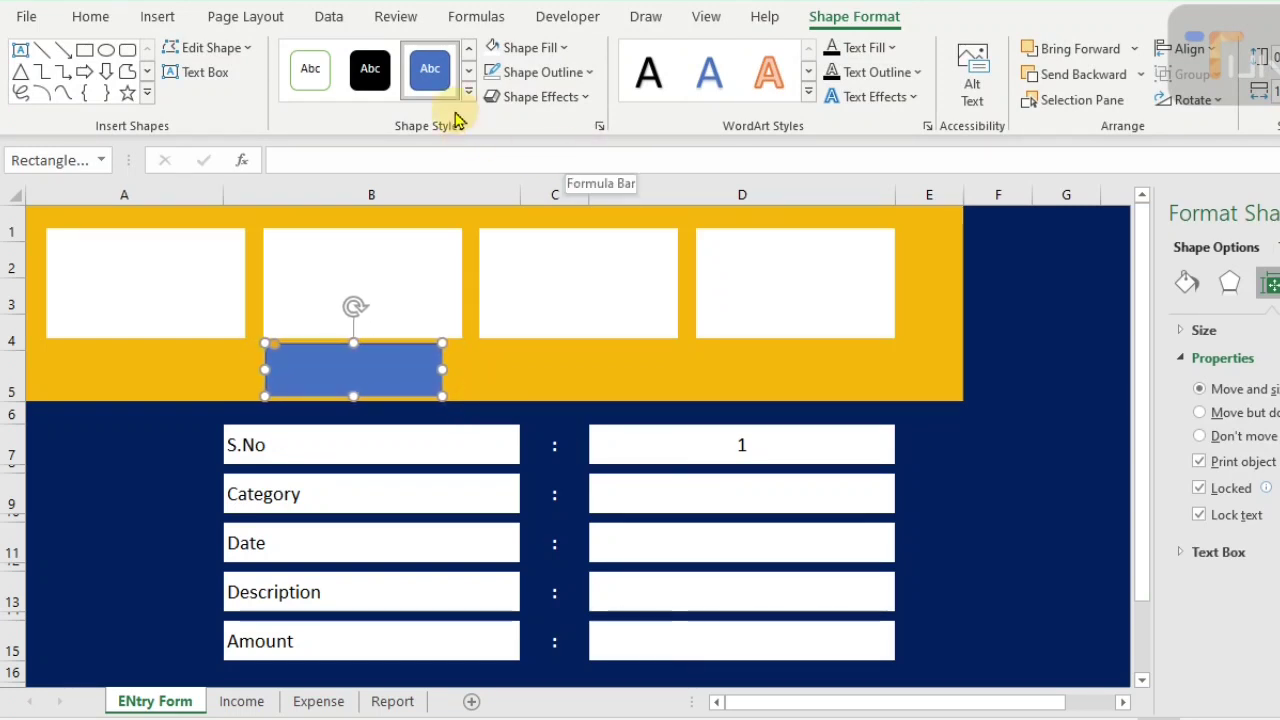
- Fill the rounded rectangle with the custom magenta colour #EF0FBF
left_click(564, 48)
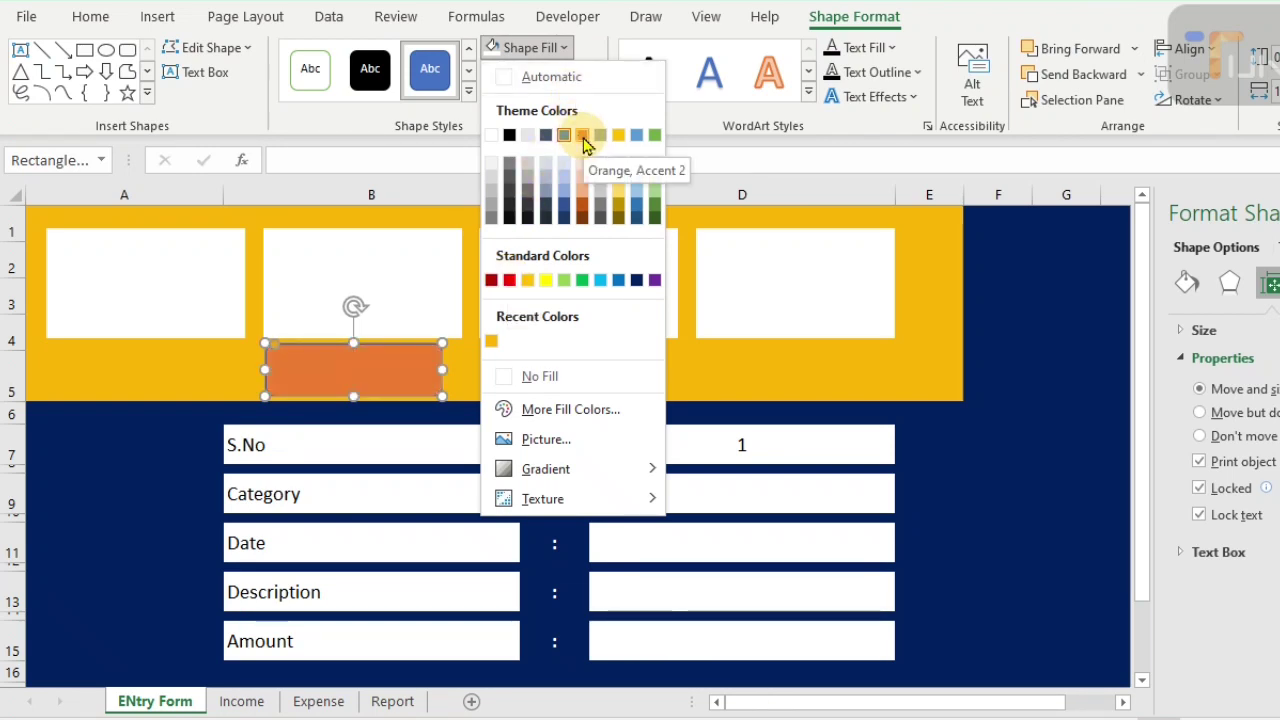
left_click(600, 286)
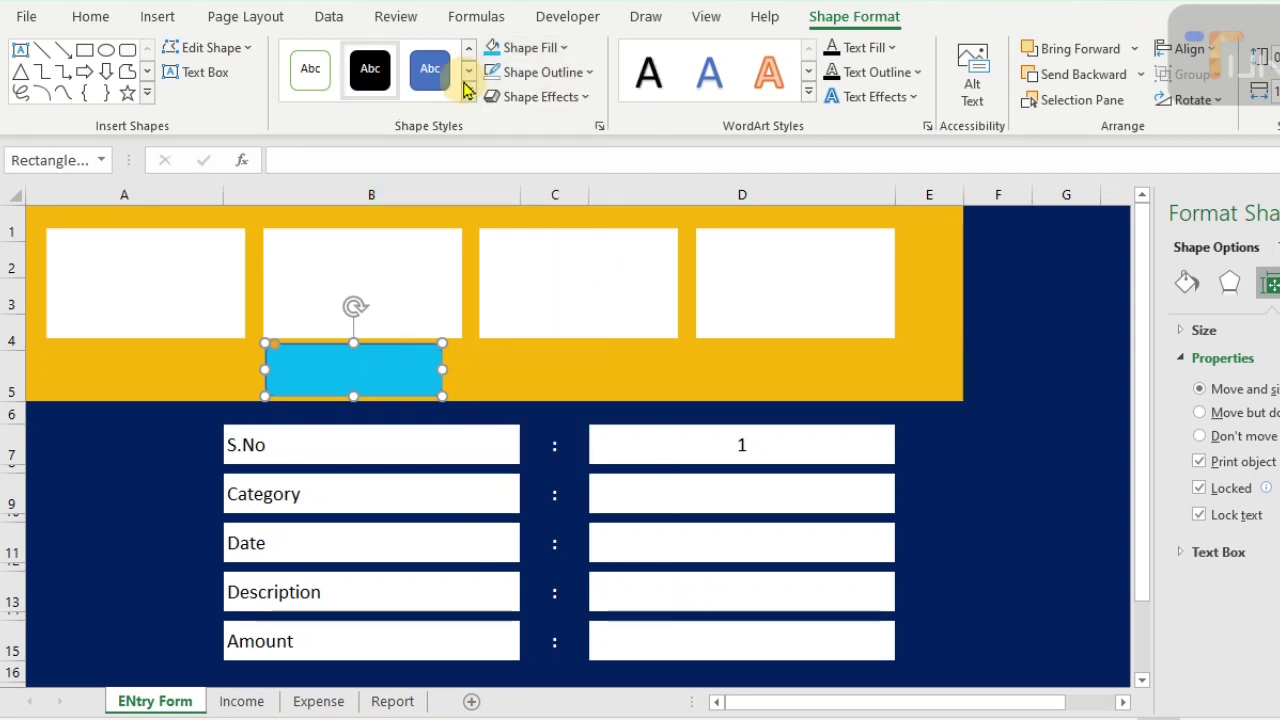
left_click(563, 50)
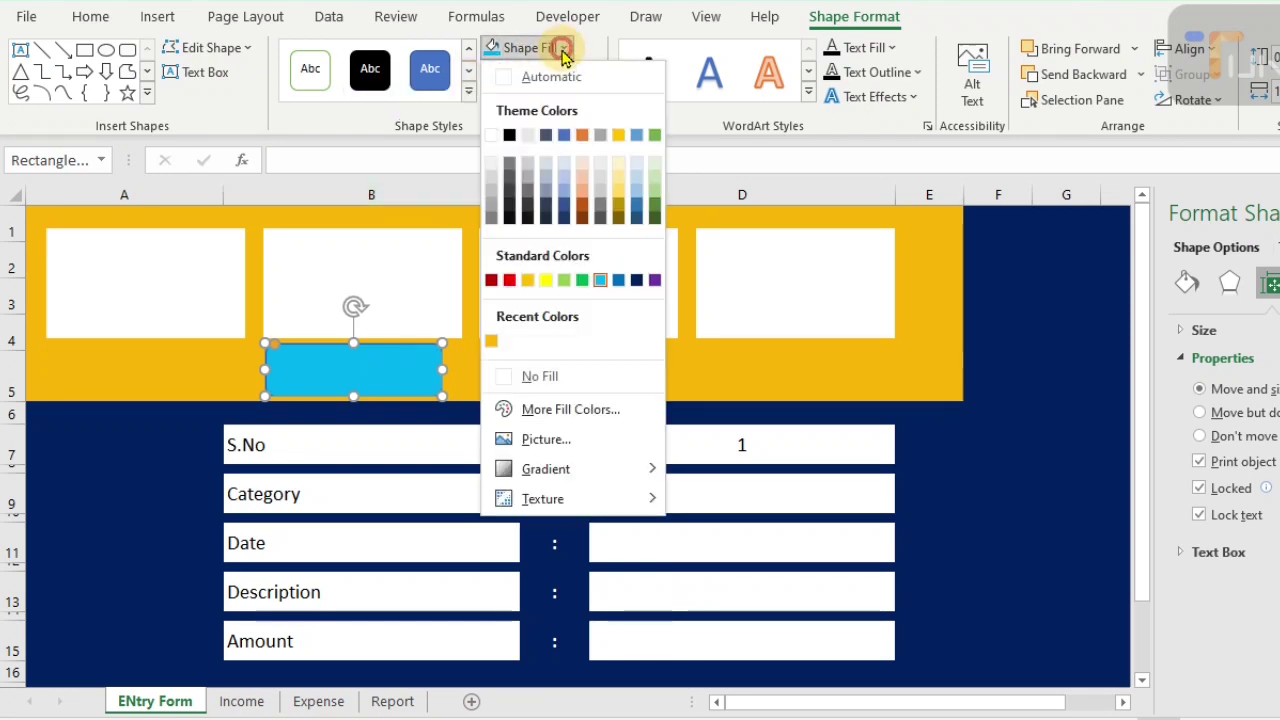
left_click(557, 409)
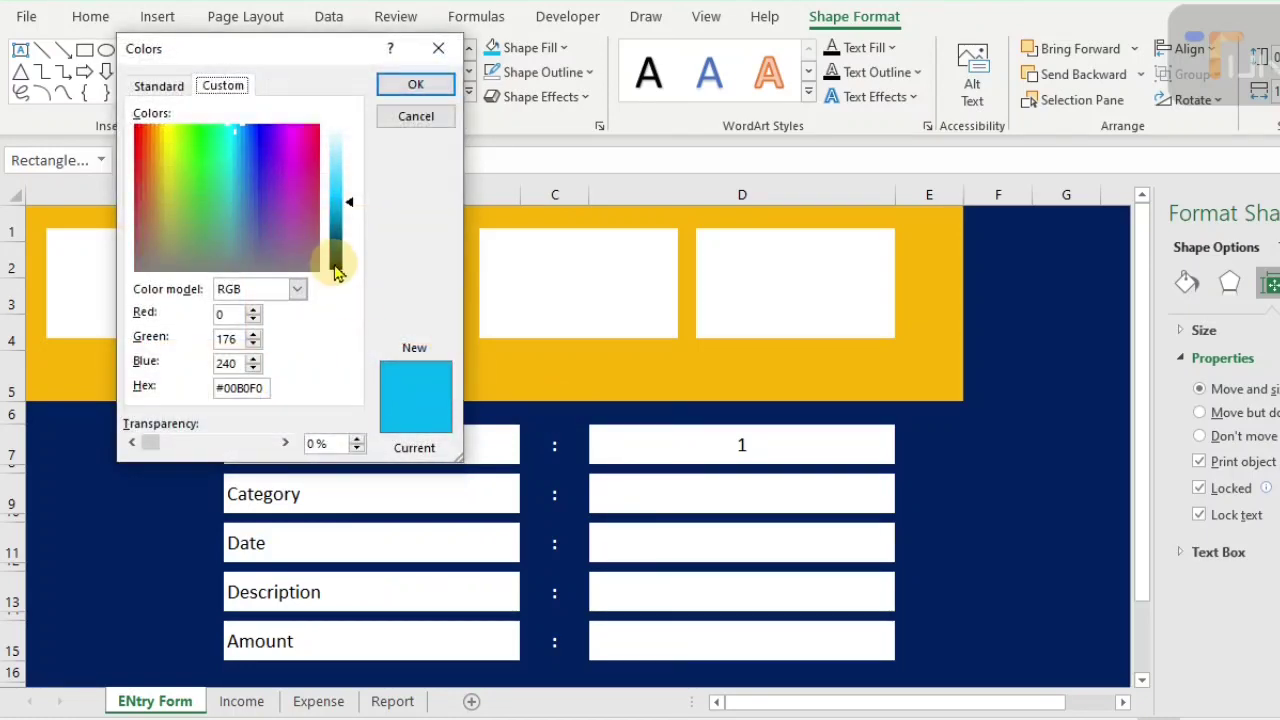
left_click(339, 212)
left_click_drag(339, 210, 339, 203)
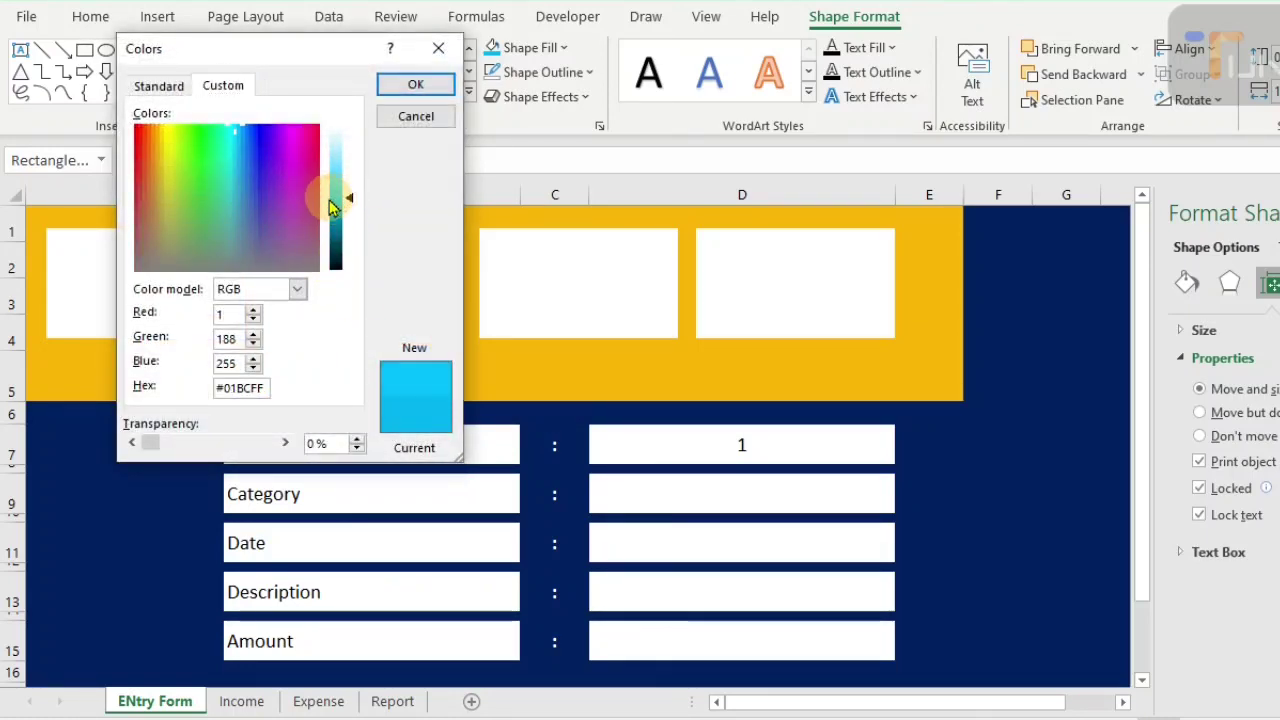
left_click(295, 142)
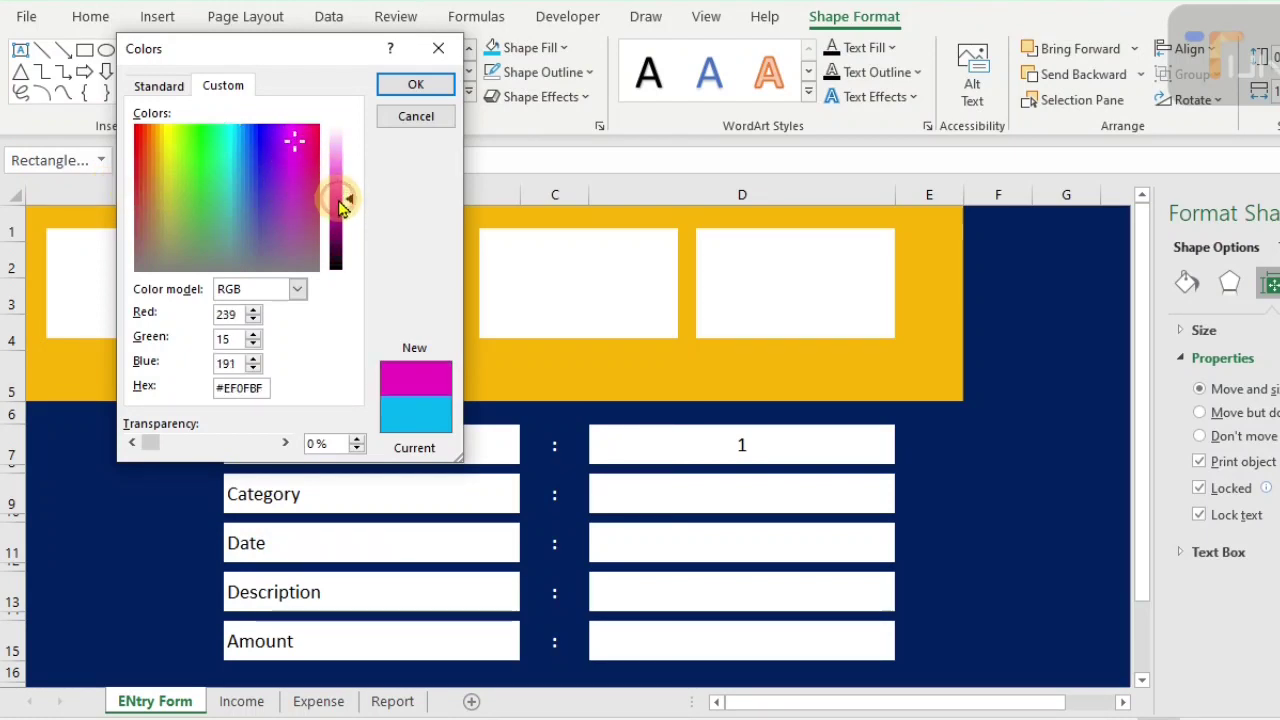
left_click(417, 87)
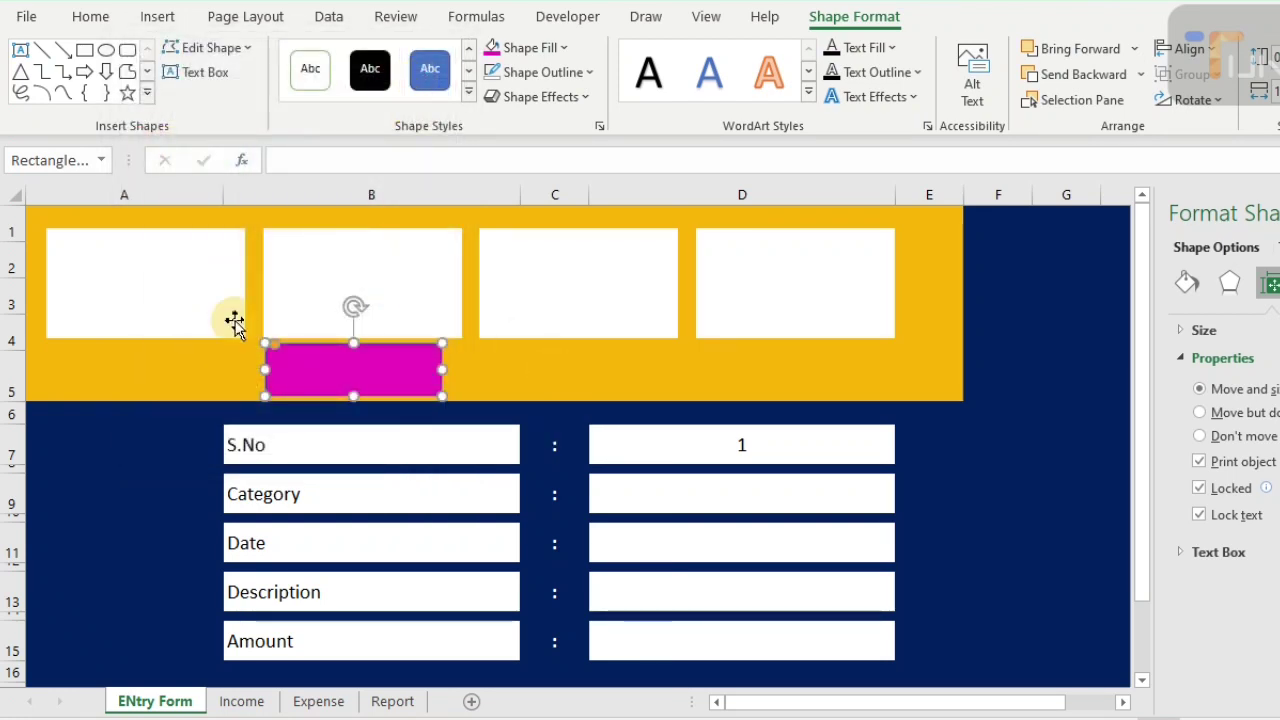
- Apply the Soft Round bevel effect to the magenta rounded rectangle
left_click(588, 97)
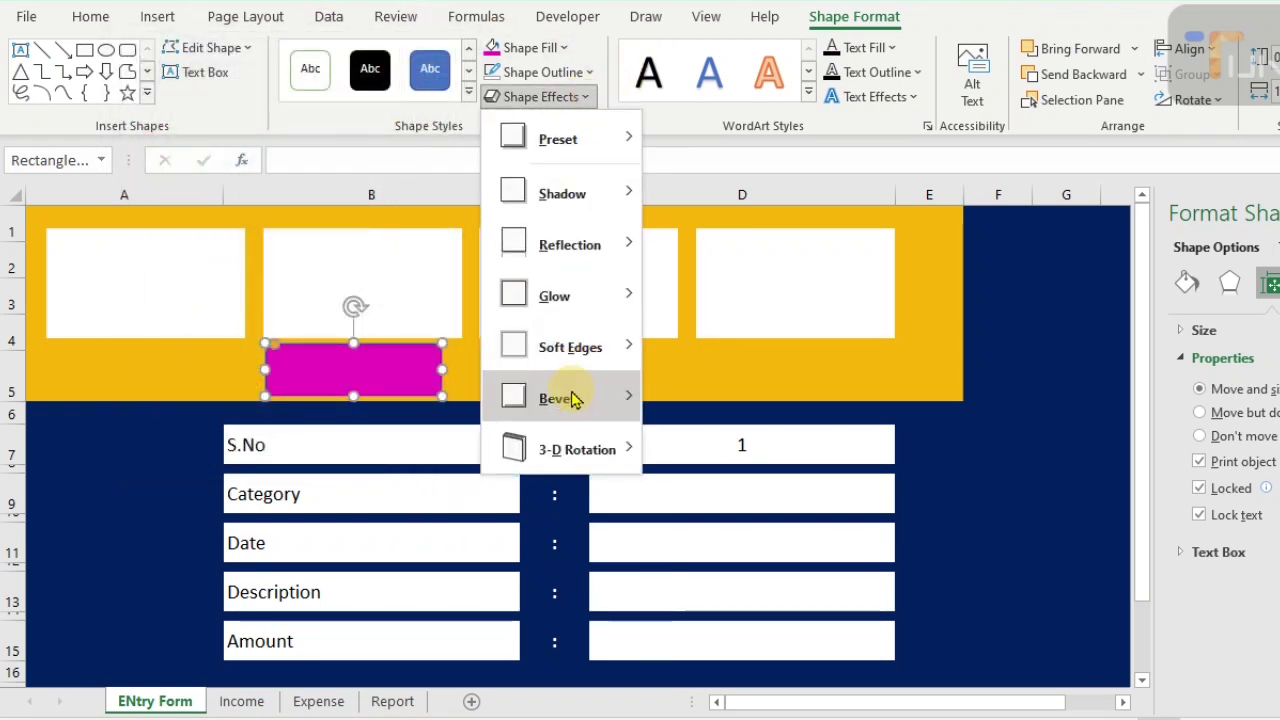
mouse_move(572, 398)
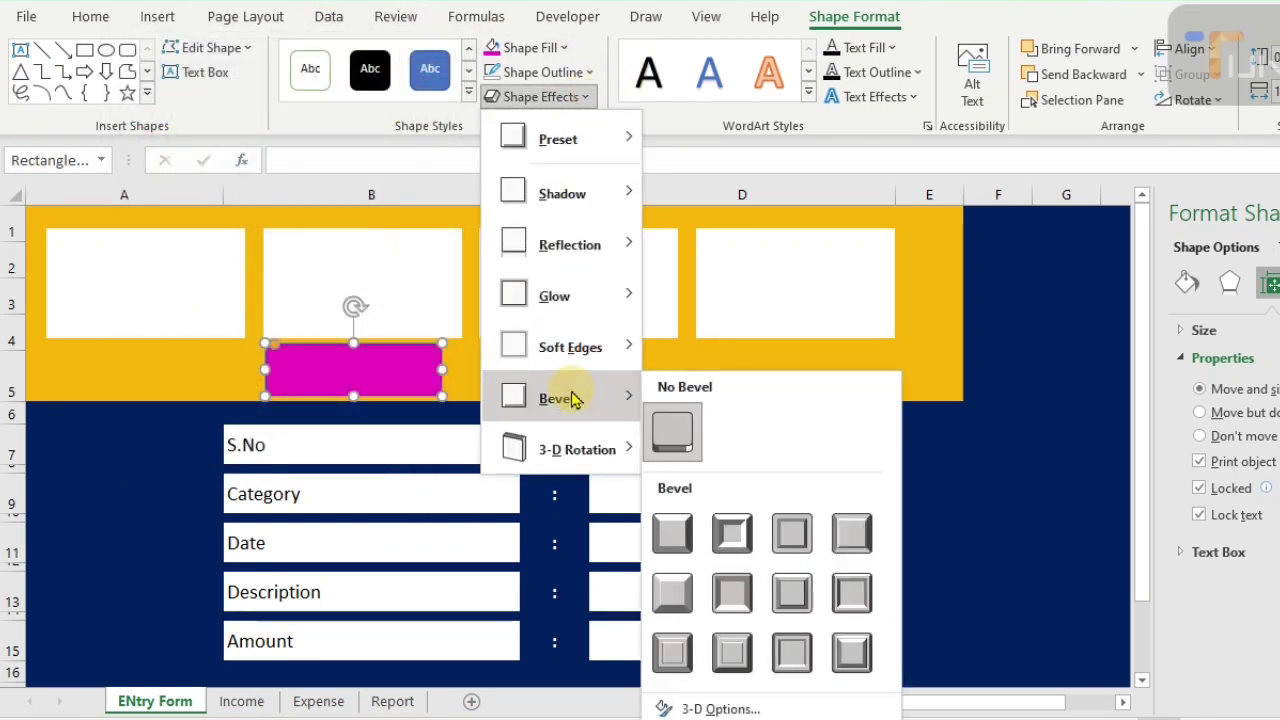
left_click(742, 598)
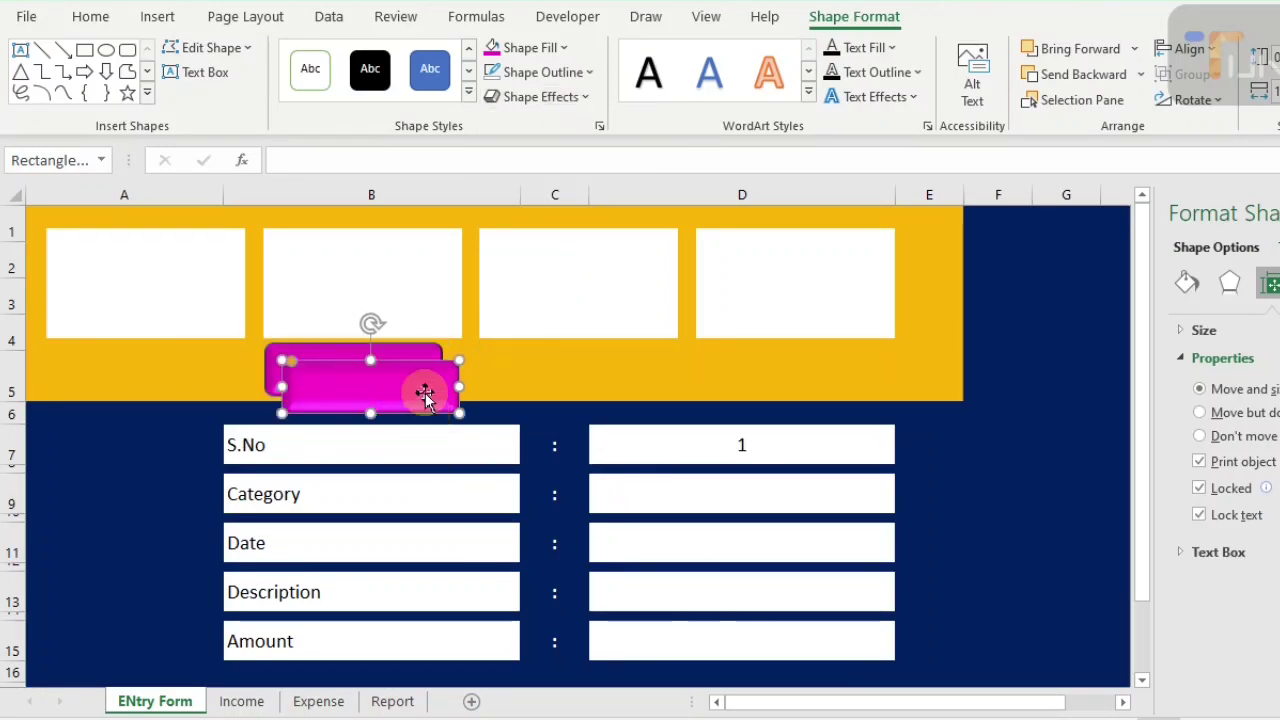
- Place a duplicate of the magenta button in row 5 between the third and fourth boxes, and narrow column E
left_click_drag(426, 389, 752, 375)
left_click_drag(962, 196, 918, 200)
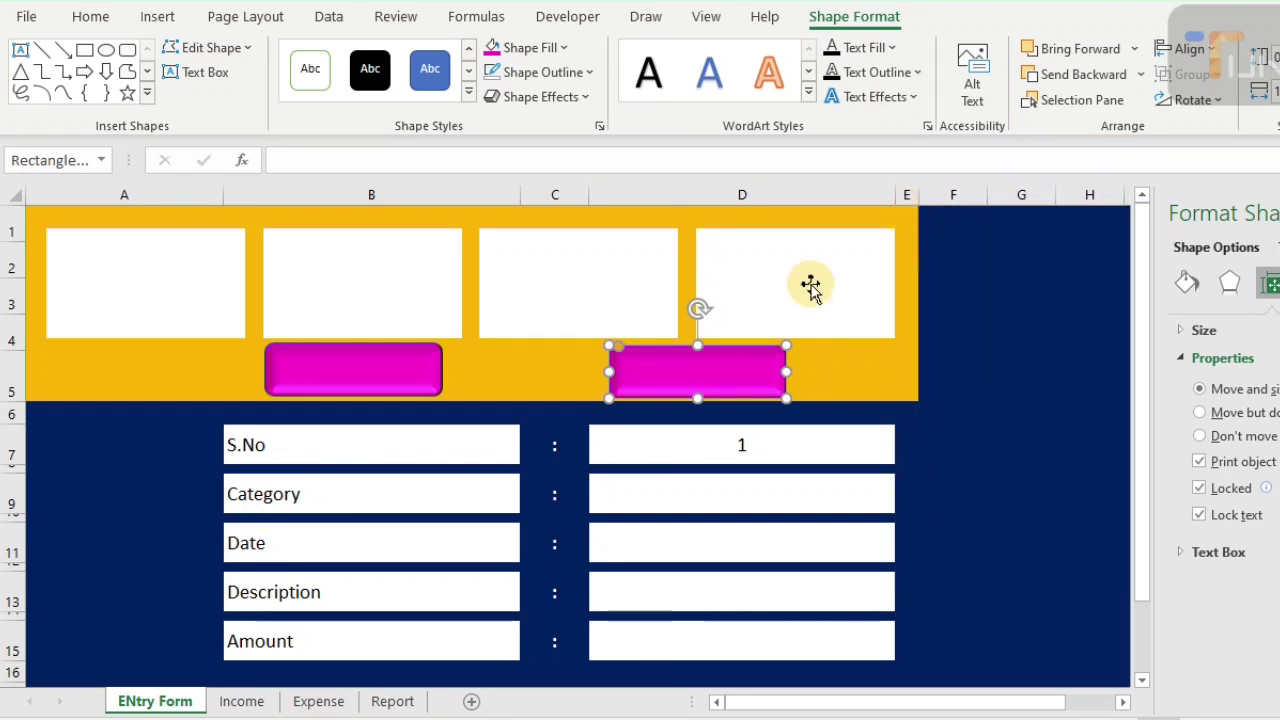
- Label the first magenta button "Income" in bold 20 pt text, centred horizontally and vertically
left_click(349, 370)
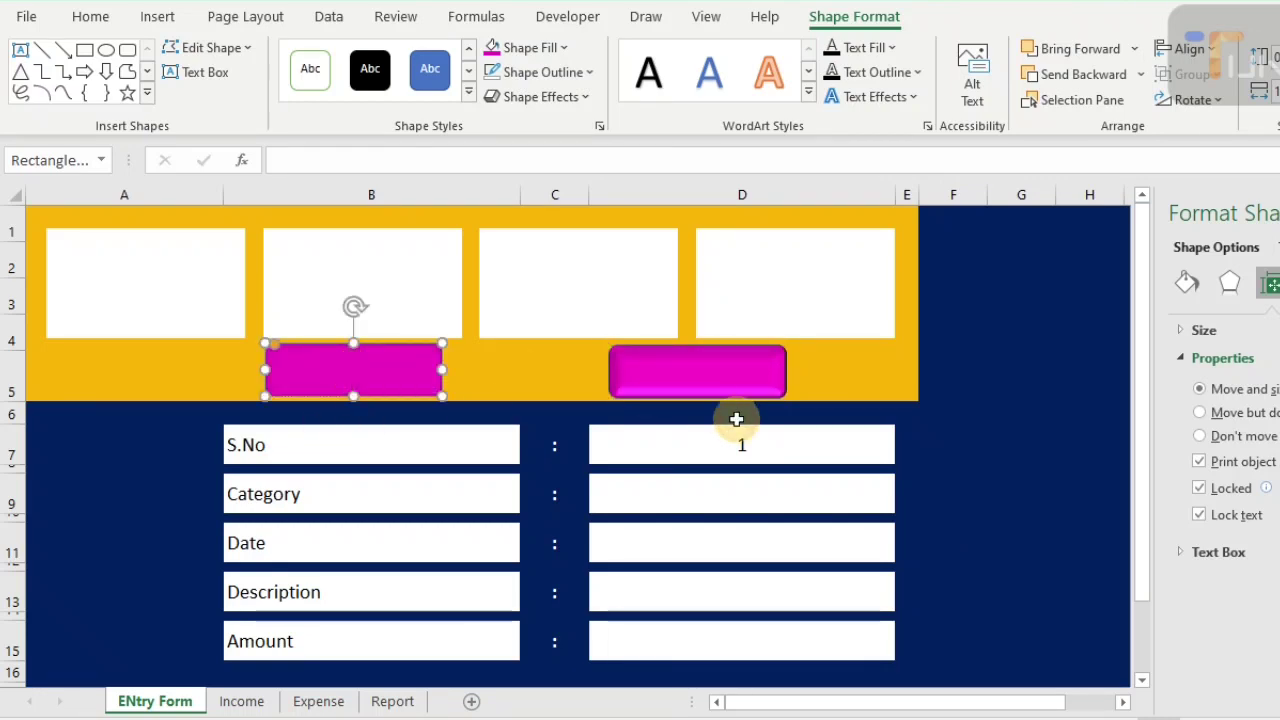
type("Income")
key("ctrl+a")
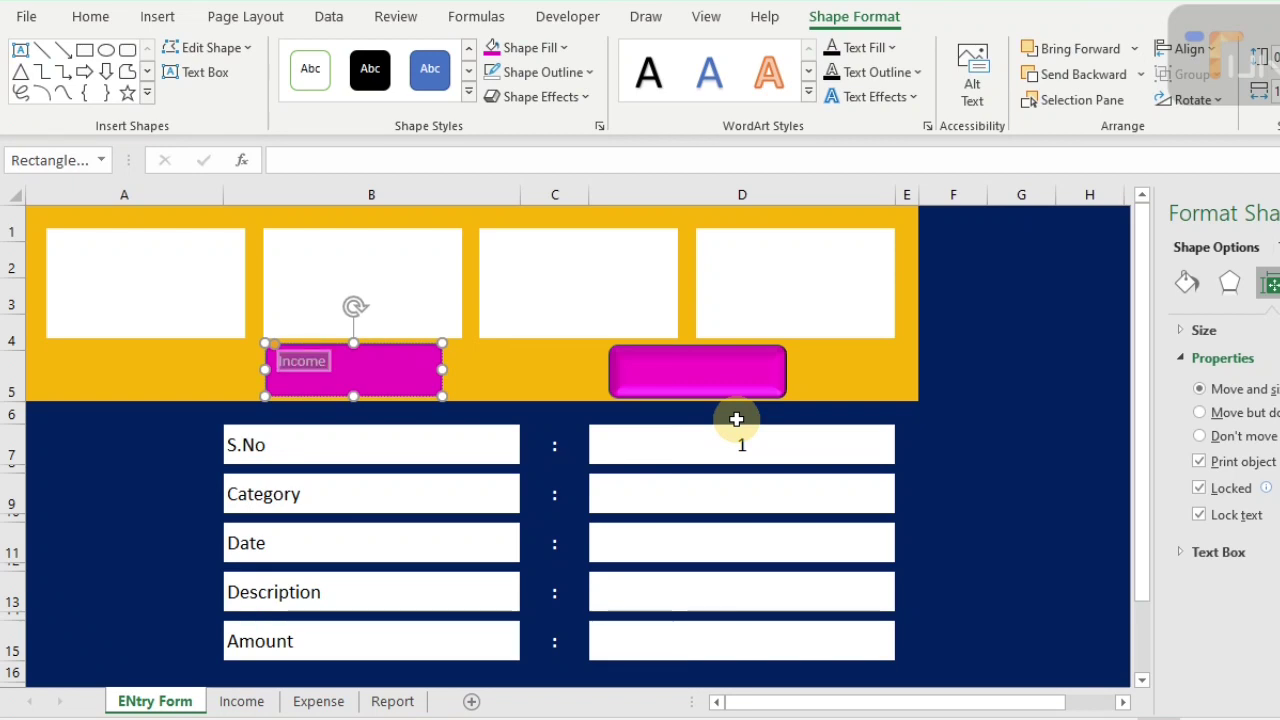
left_click(90, 16)
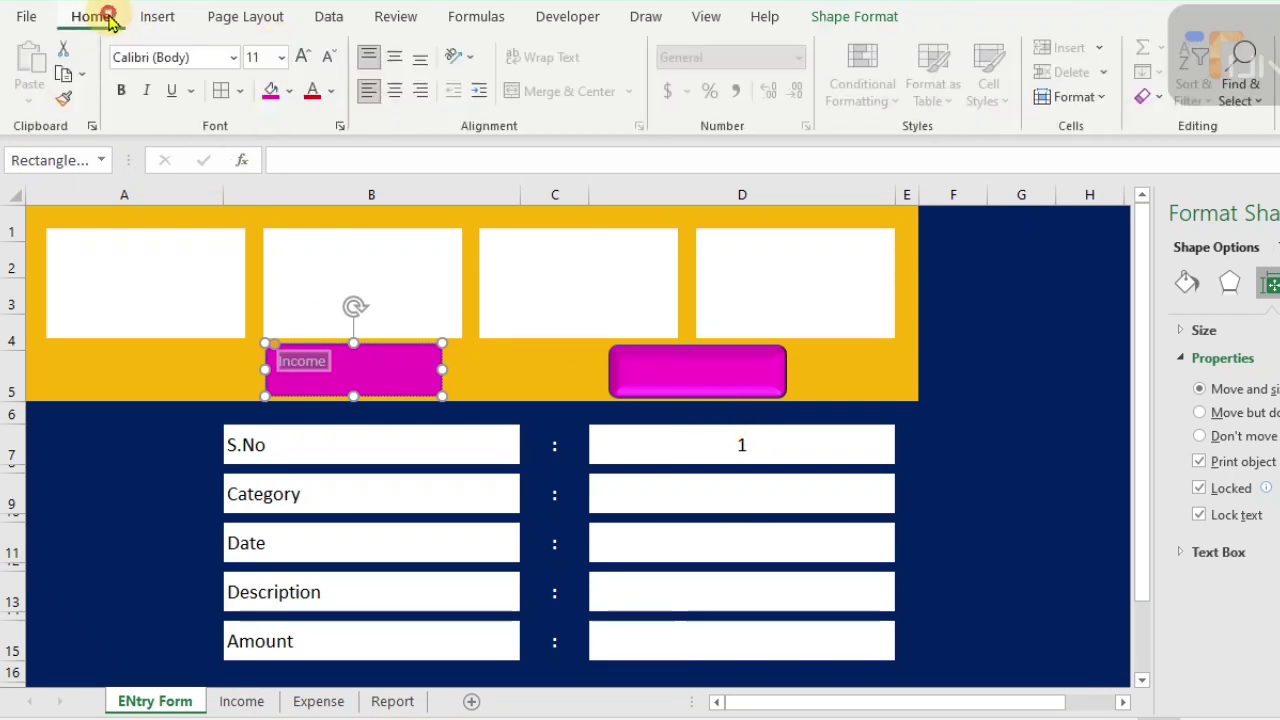
left_click(304, 57)
left_click(304, 57)
left_click(304, 57)
left_click(304, 57)
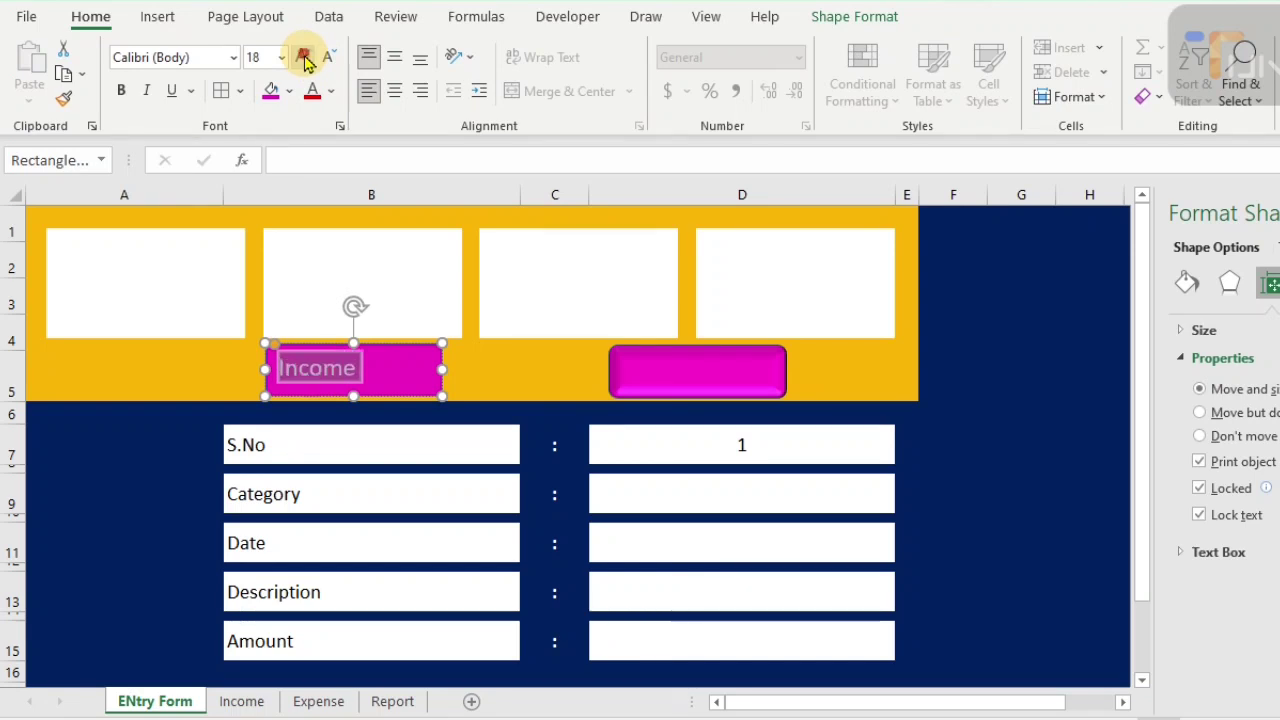
left_click(304, 57)
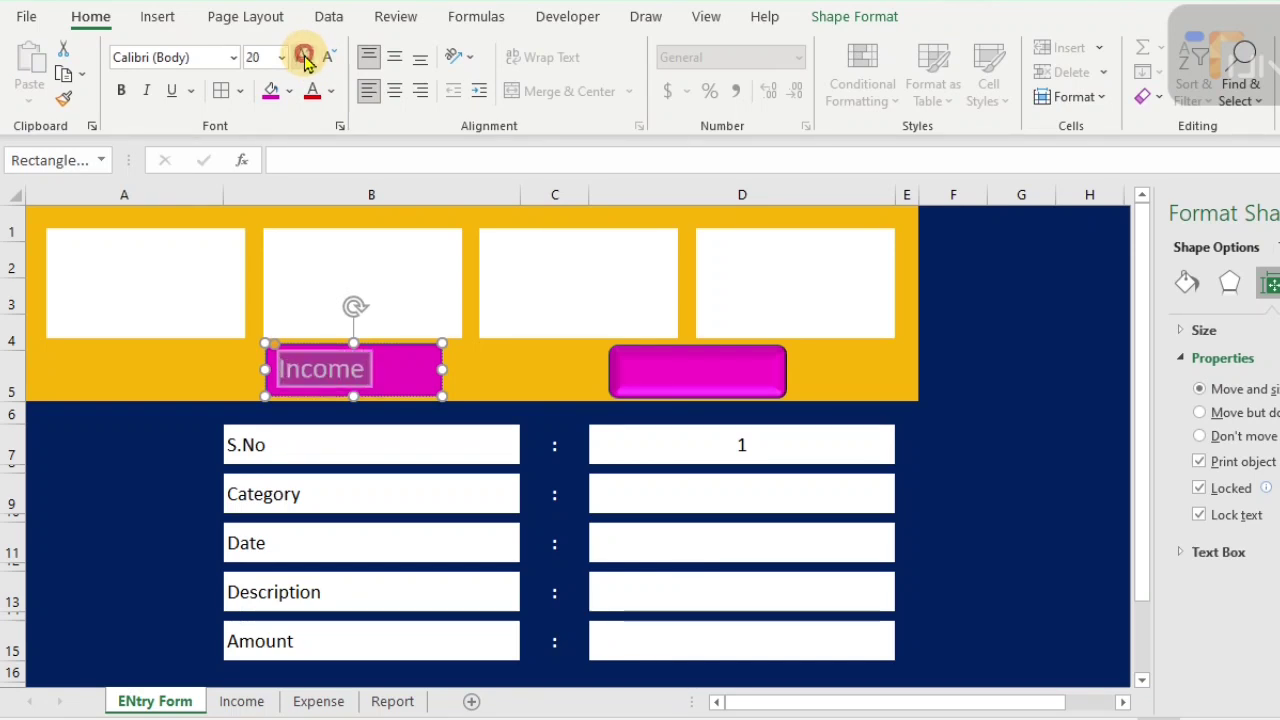
left_click(121, 90)
left_click(395, 91)
left_click(395, 57)
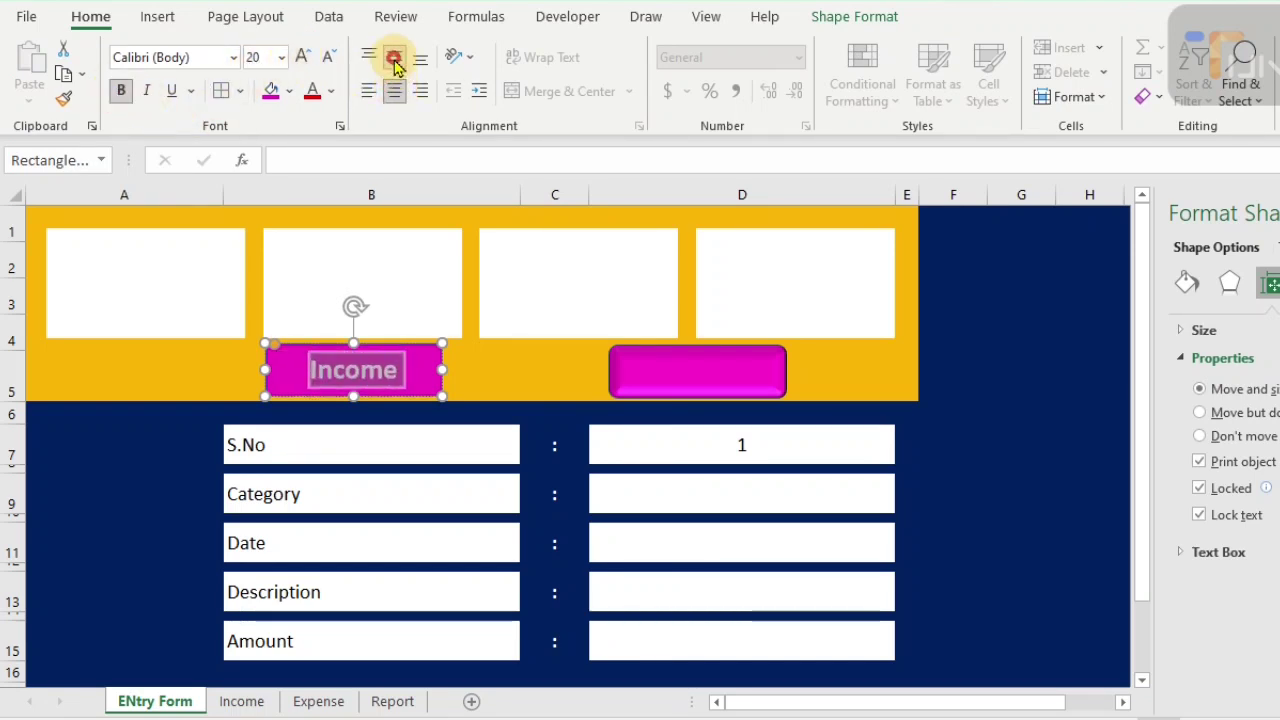
- Label the second magenta button "Expense" in bold 18 pt text, centred horizontally and vertically
left_click(676, 380)
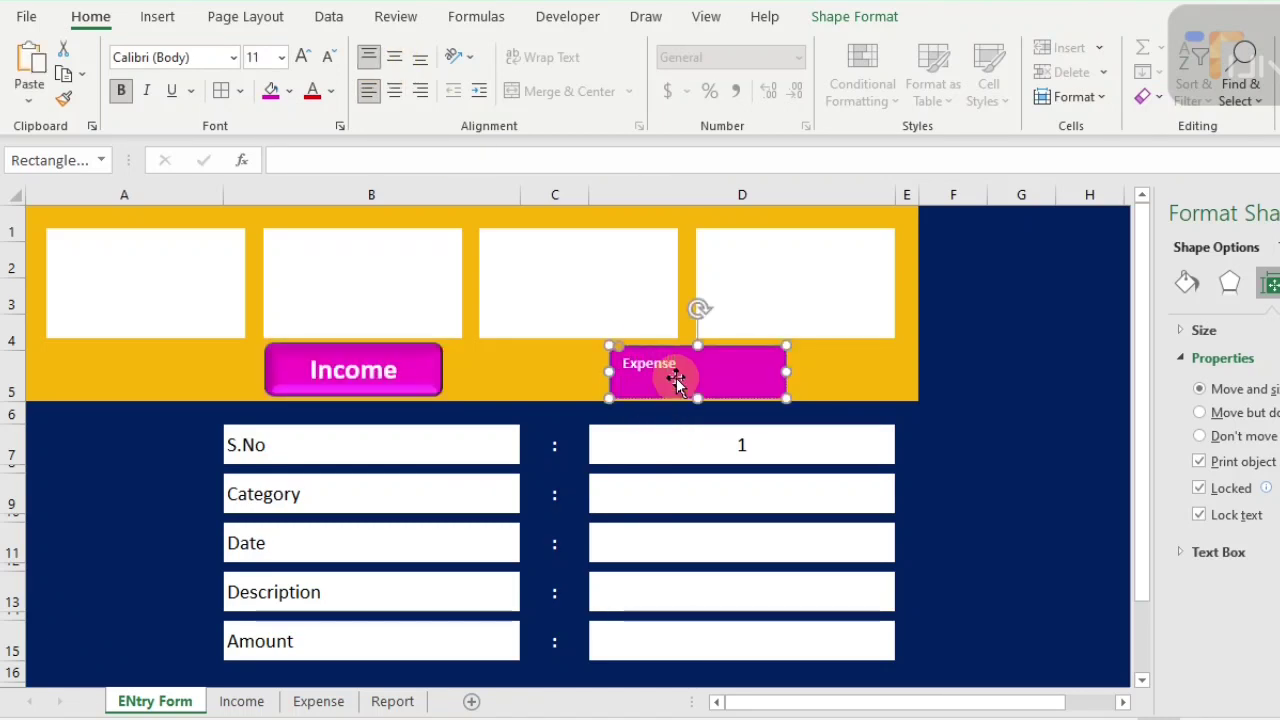
double_click(677, 379)
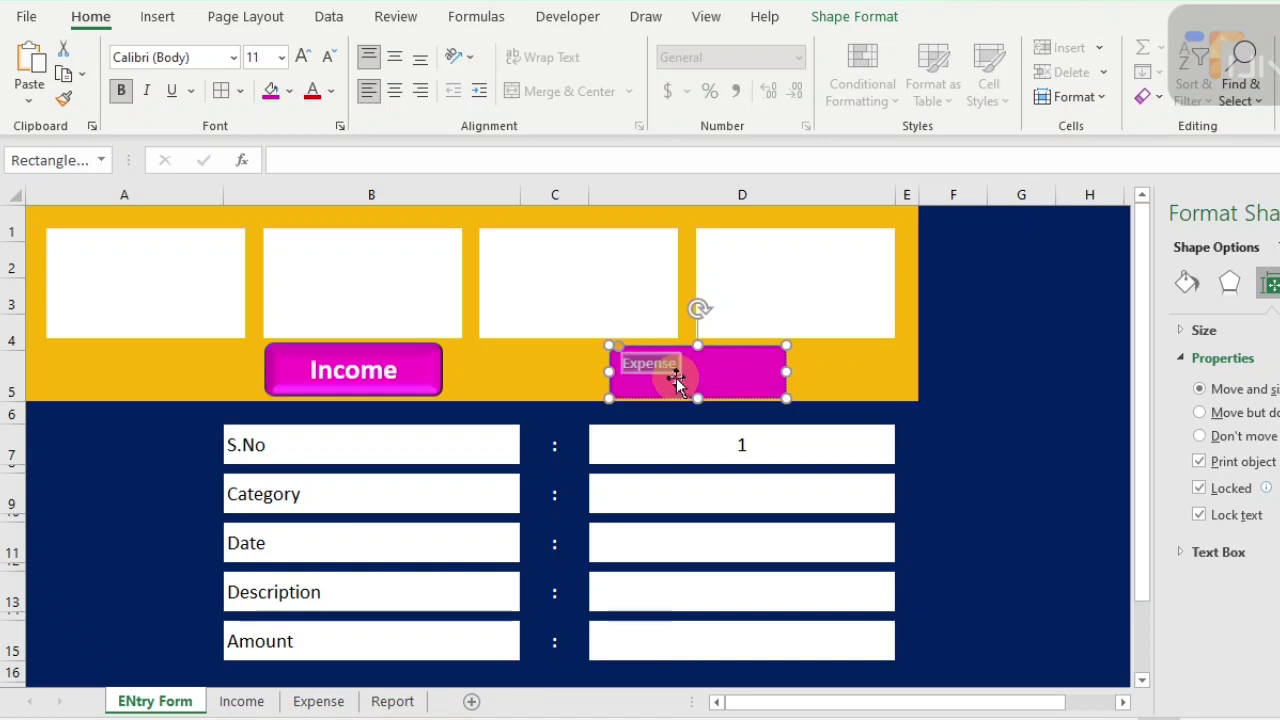
left_click(302, 57)
left_click(302, 57)
left_click(302, 57)
left_click(302, 57)
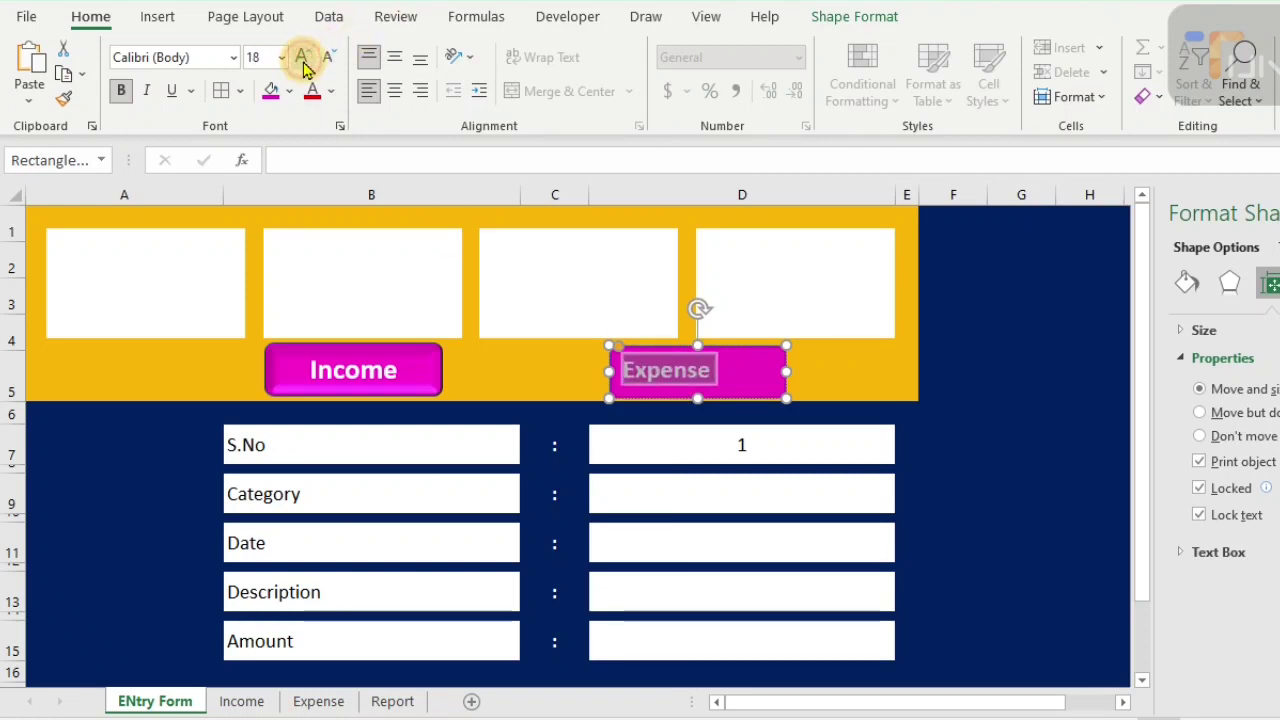
left_click(395, 57)
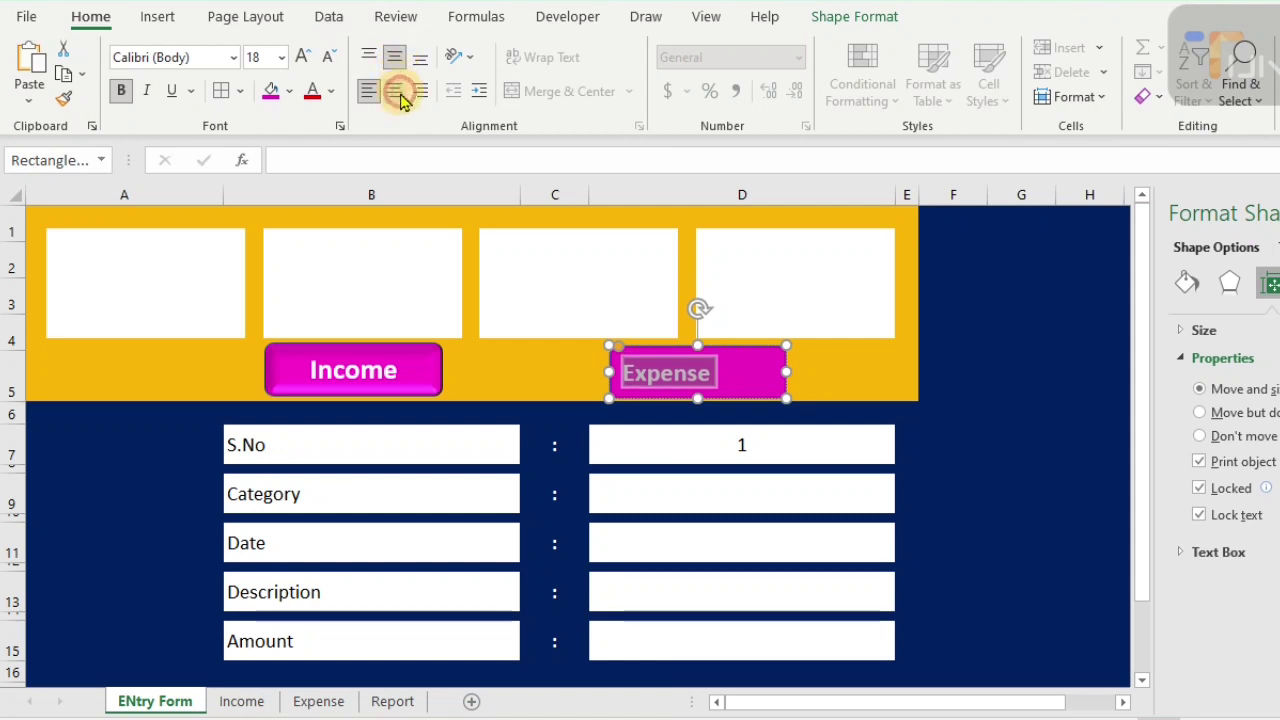
left_click(397, 91)
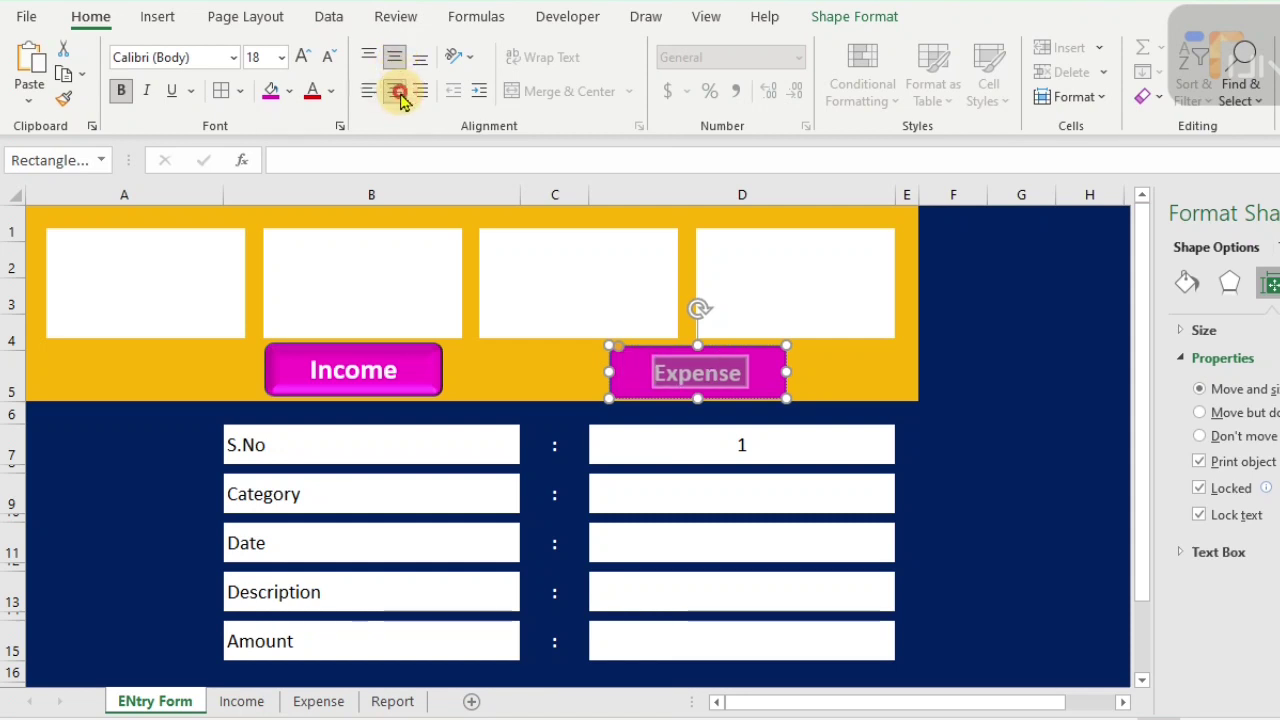
- Narrow the Income and Expense buttons together by the same amount from their right edges
left_click(430, 383, "ctrl")
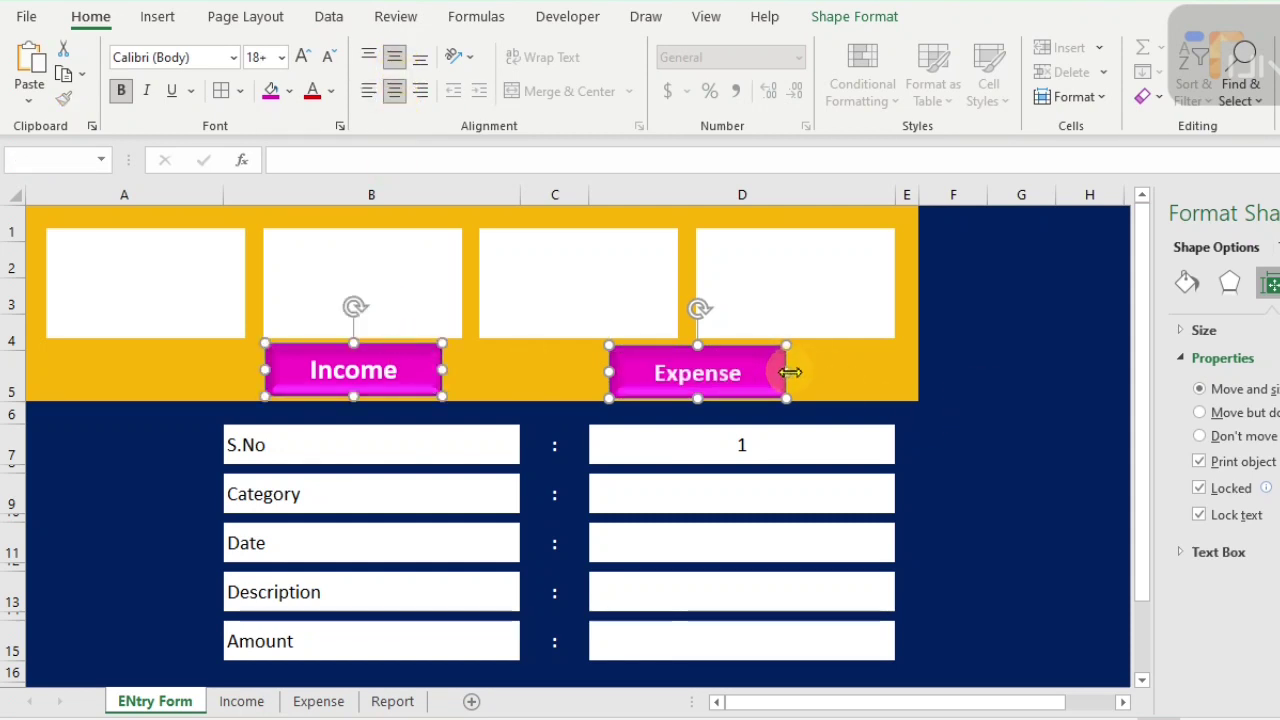
left_click_drag(783, 372, 753, 373)
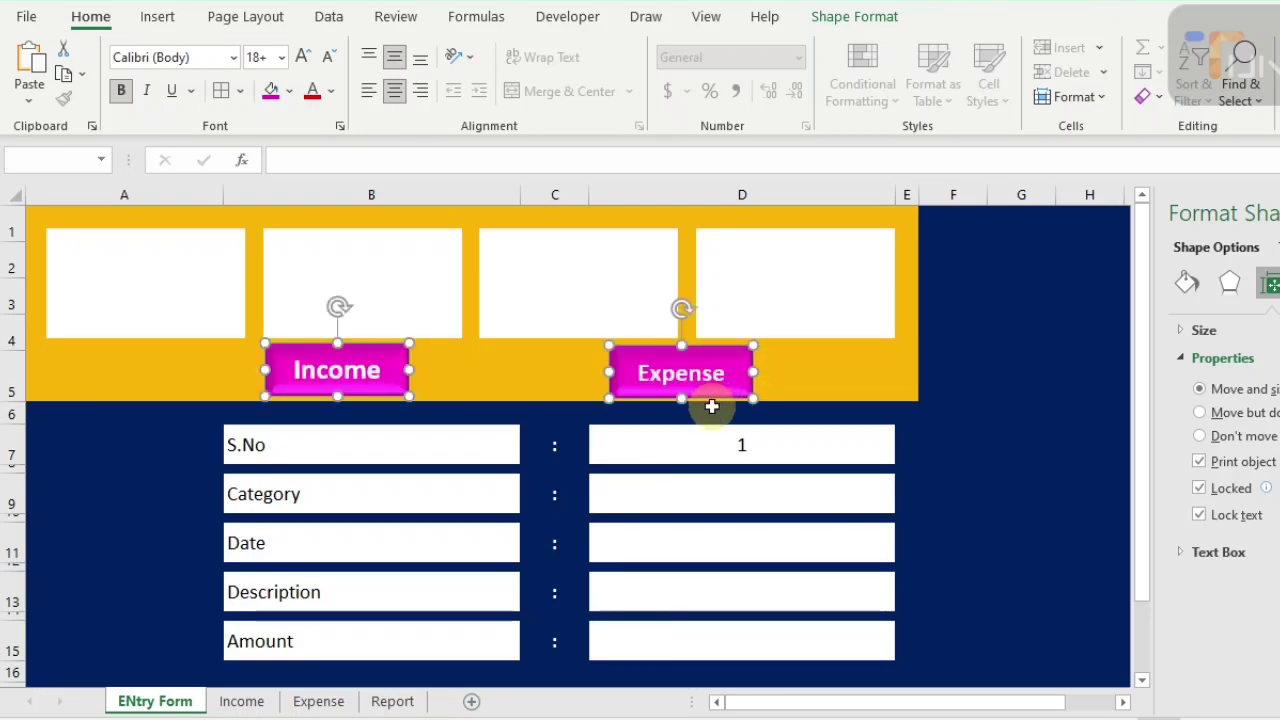
left_click(518, 374)
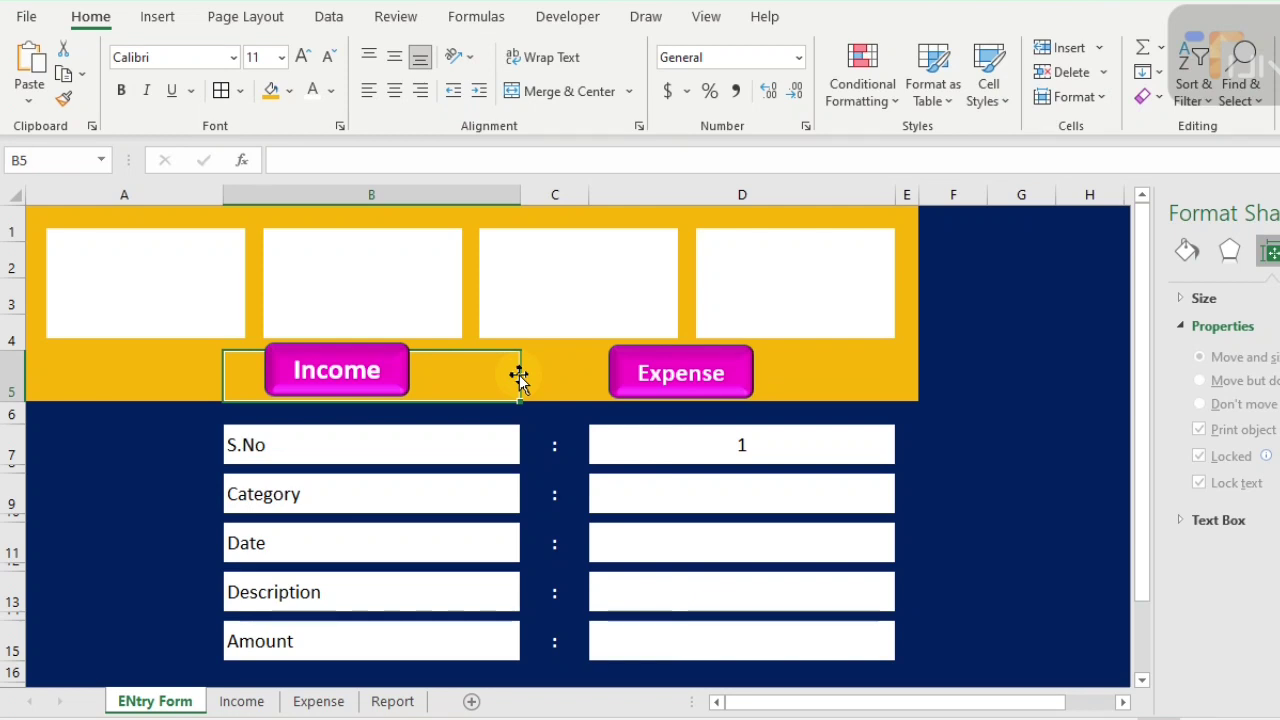
left_click(197, 373)
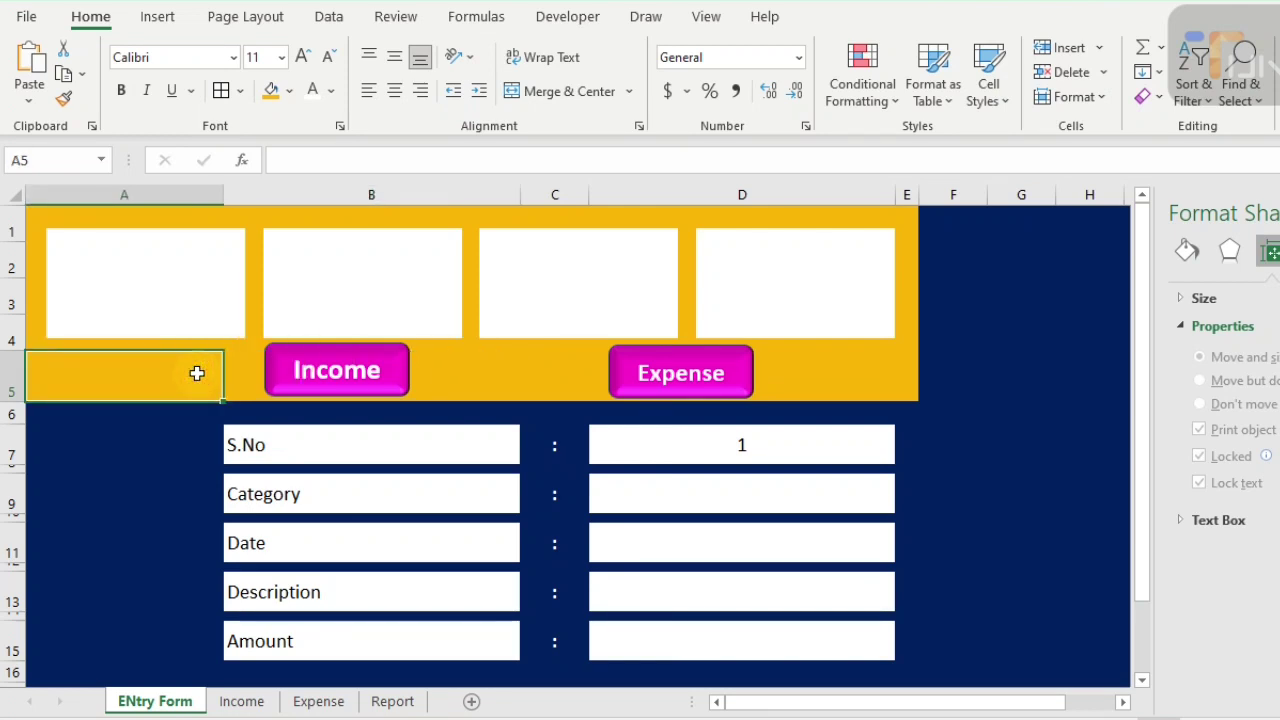
- Copy the Income button to cell A7 and duplicate it twice to get three copies in column A
left_click(355, 370)
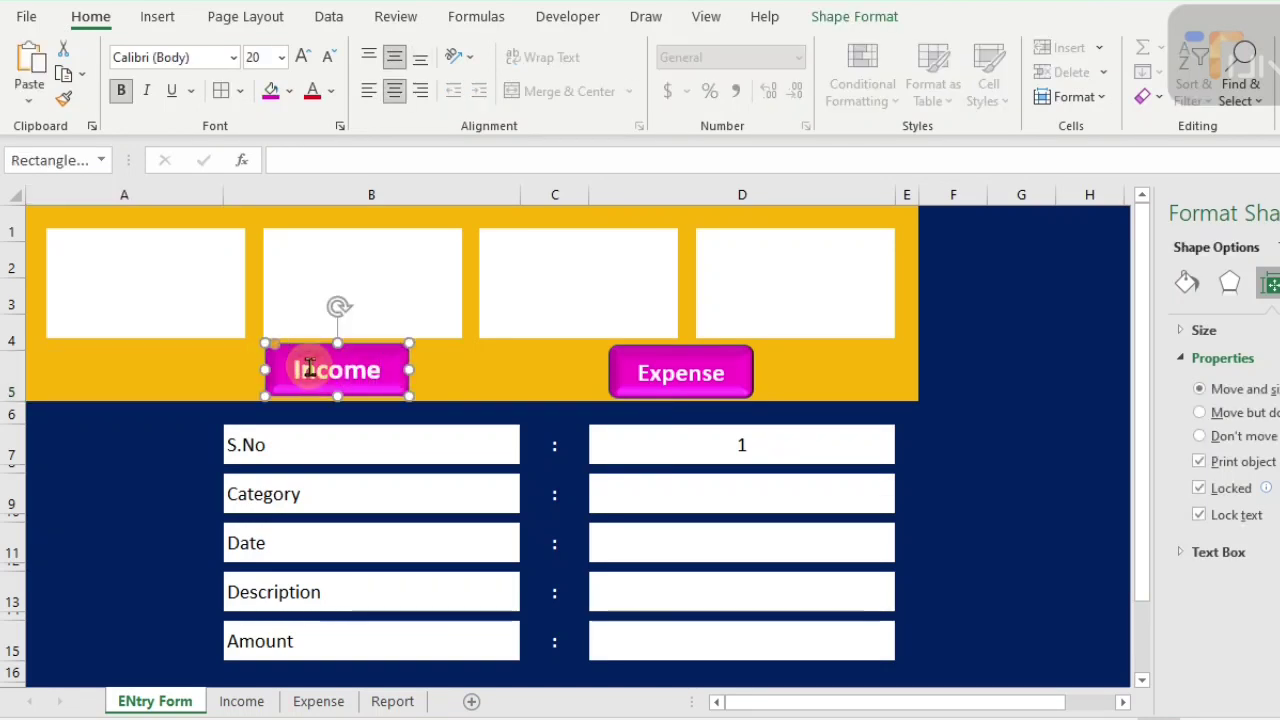
left_click(138, 448)
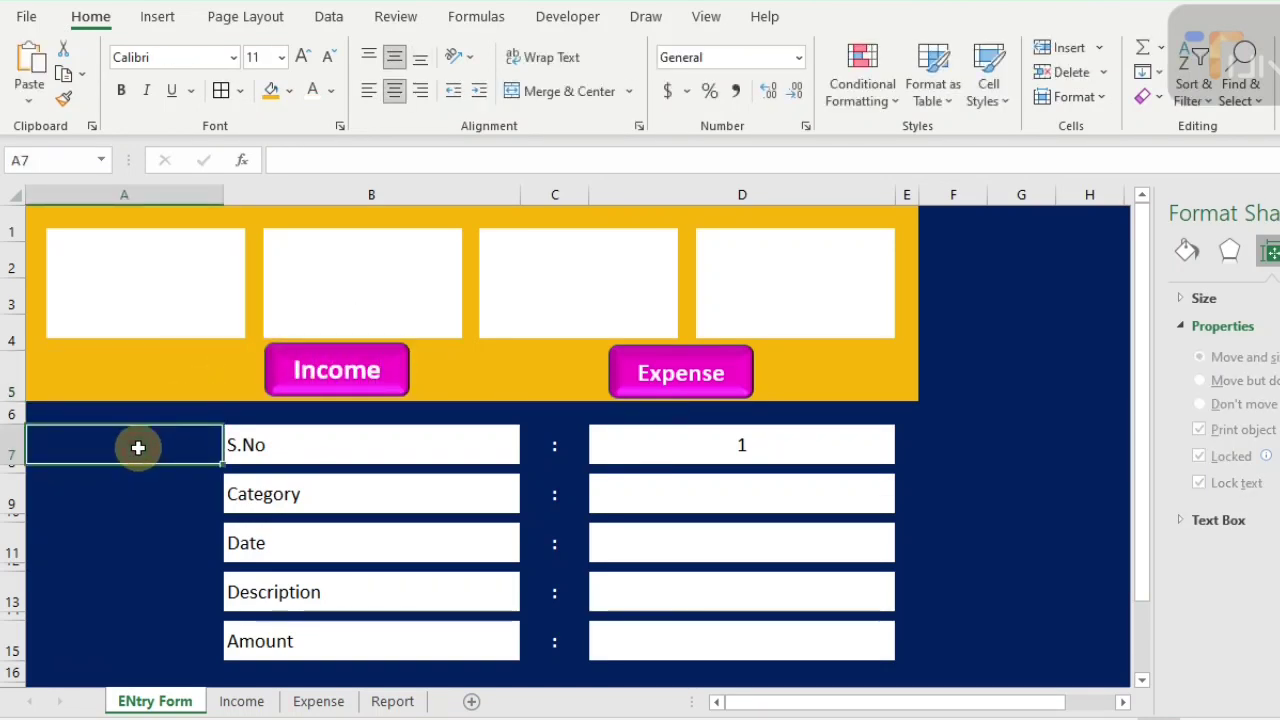
key("ctrl+v")
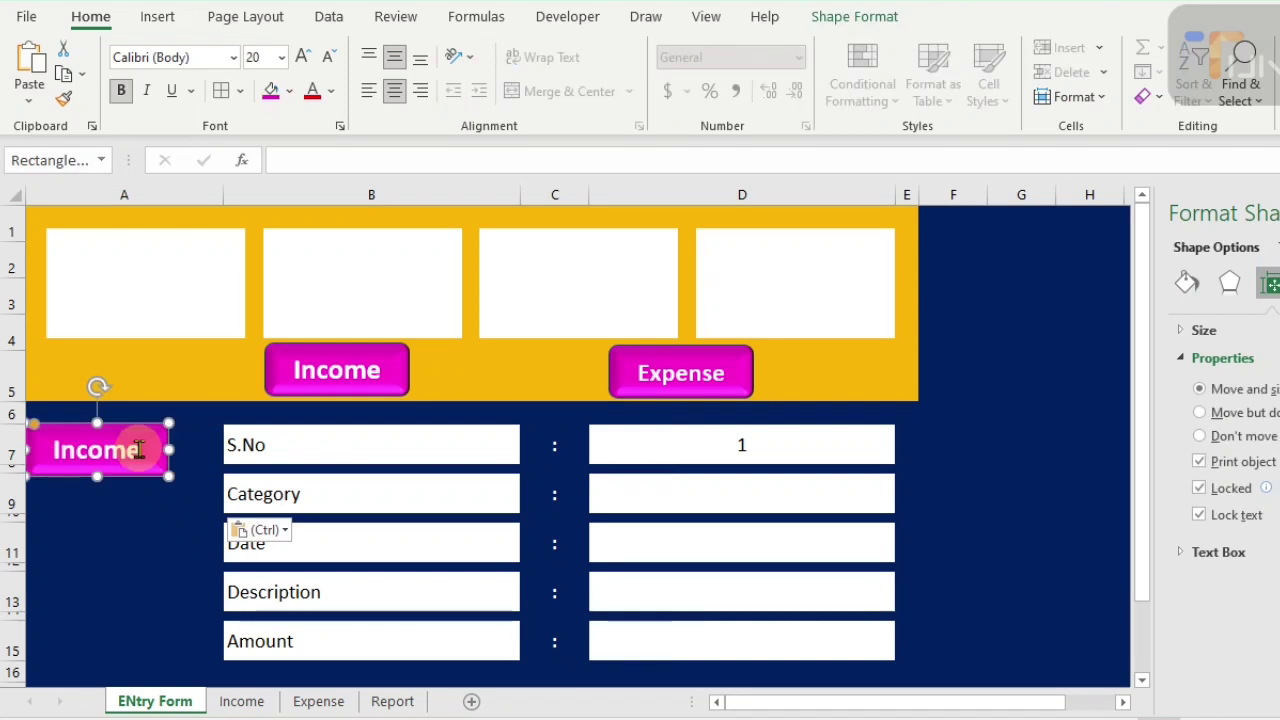
key("ctrl+d")
key("ctrl+d")
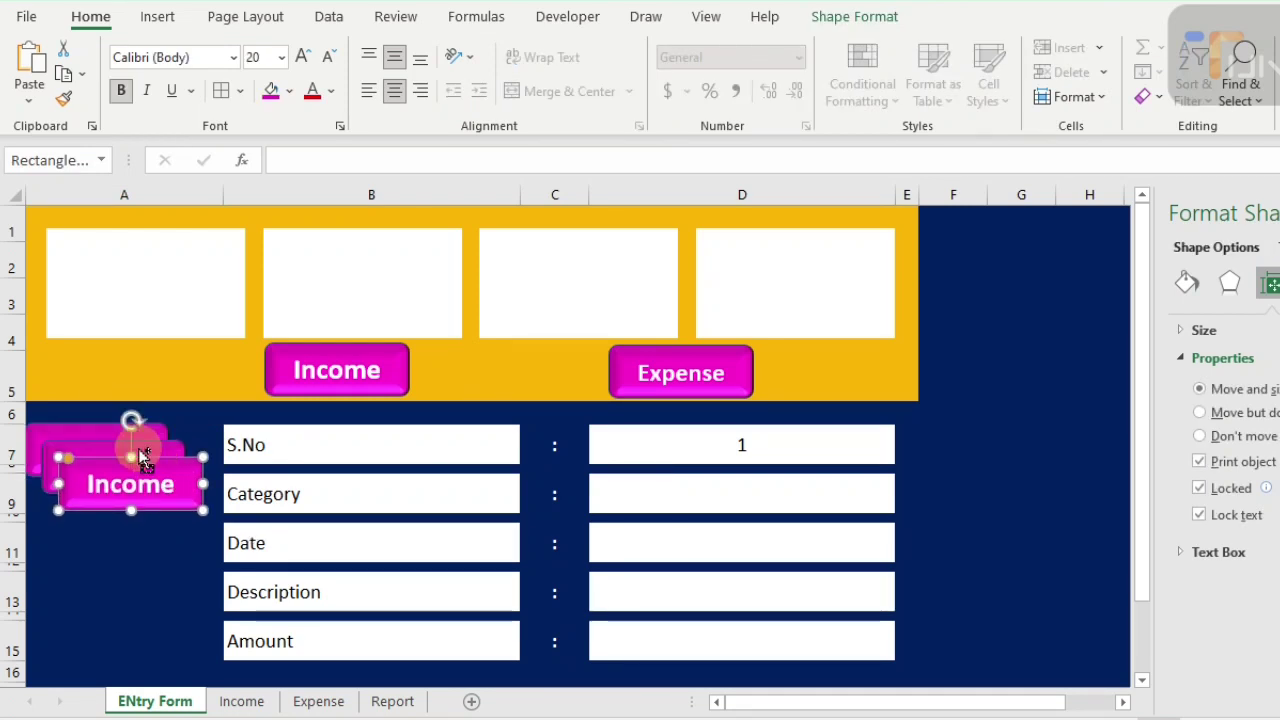
- Move the frontmost Income button copy down column A to beside the Description row
key("Down")
key("Down")
key("Down")
key("Down")
key("Down")
key("Down")
key("Down")
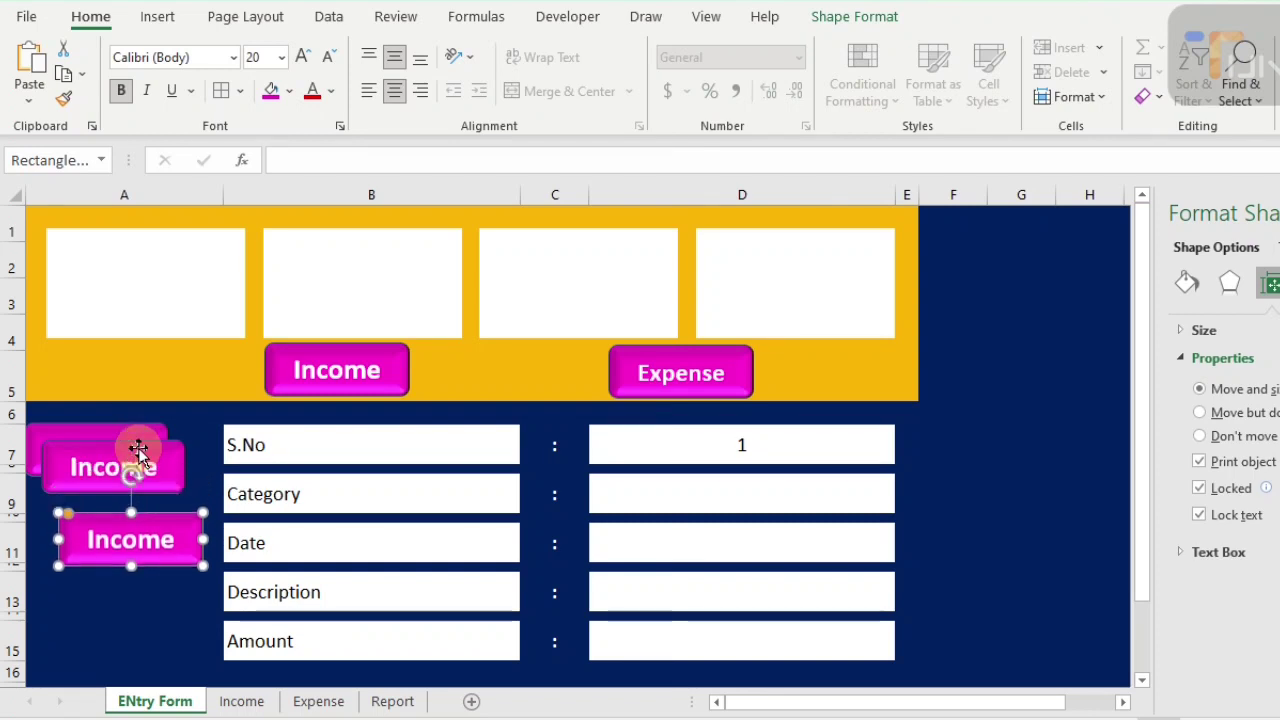
key("Down")
key("Down")
key("Down")
key("Down")
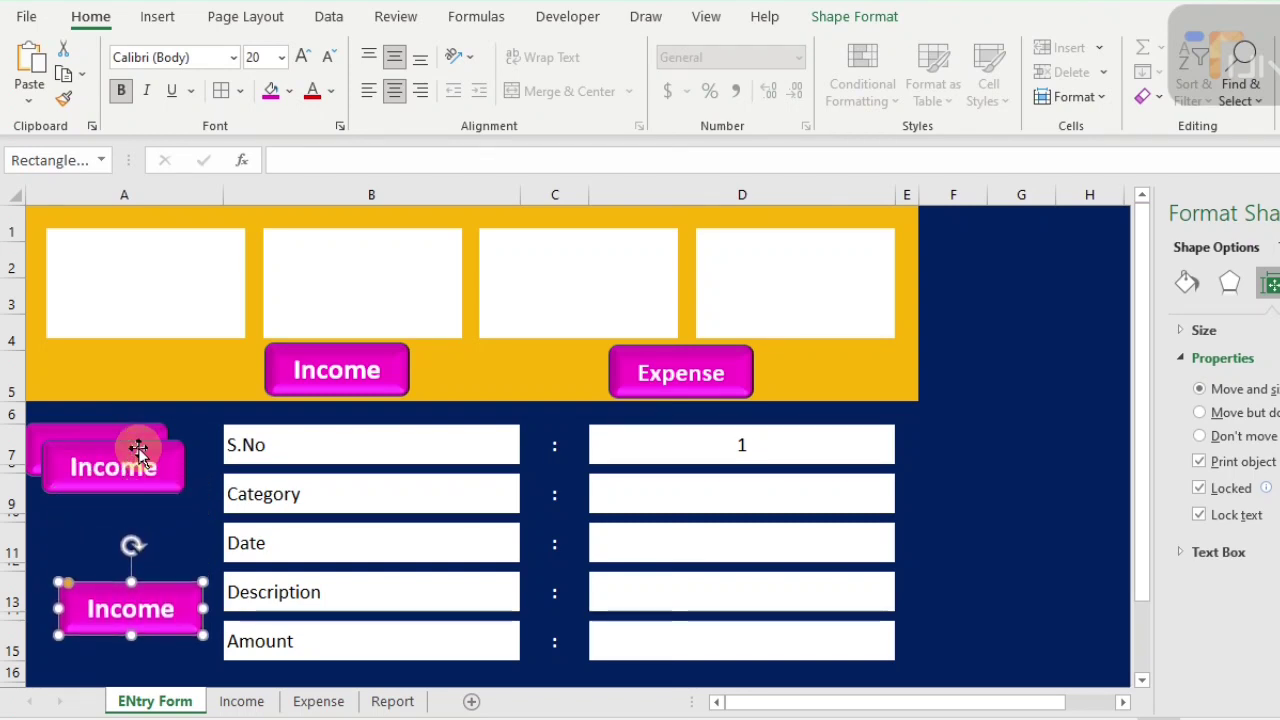
- Stack the three Income button copies in column A with gaps between them, beside the S.No, Date and Amount rows
left_click(134, 466)
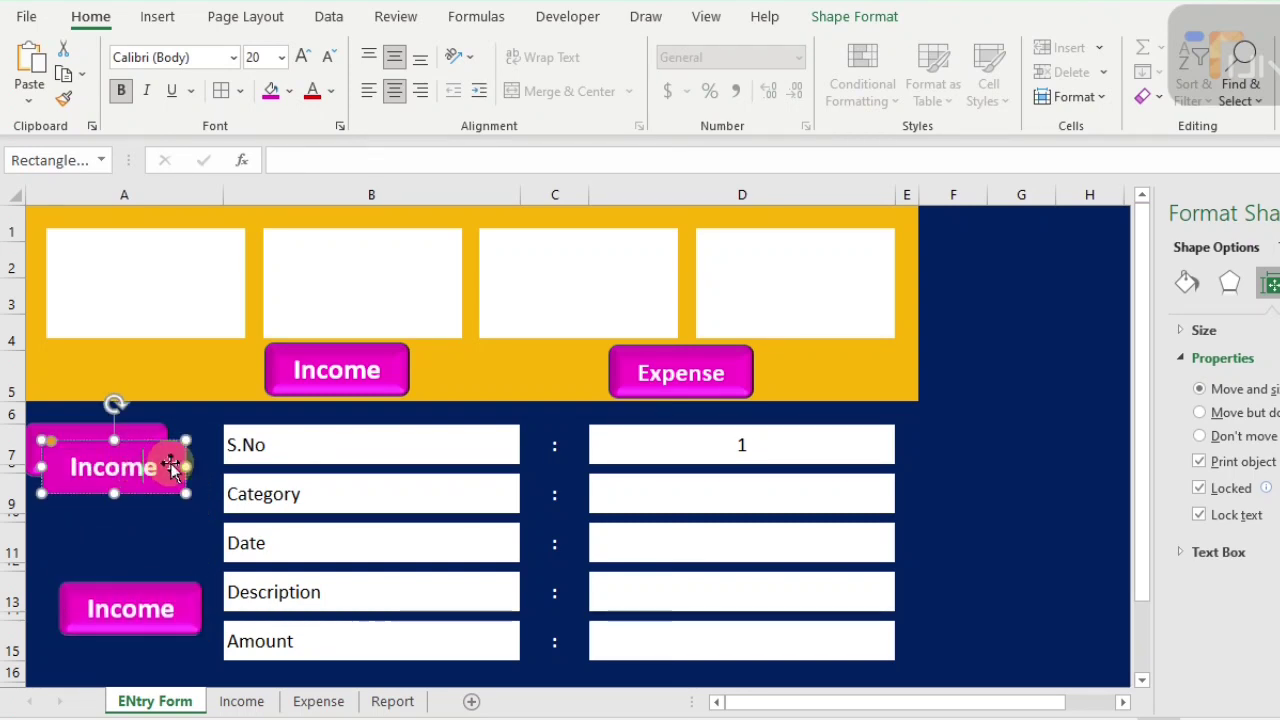
left_click_drag(173, 483, 186, 531)
left_click(98, 464)
left_click_drag(149, 466, 184, 467)
left_click_drag(176, 518, 175, 535)
left_click_drag(157, 608, 165, 648)
left_click(168, 451)
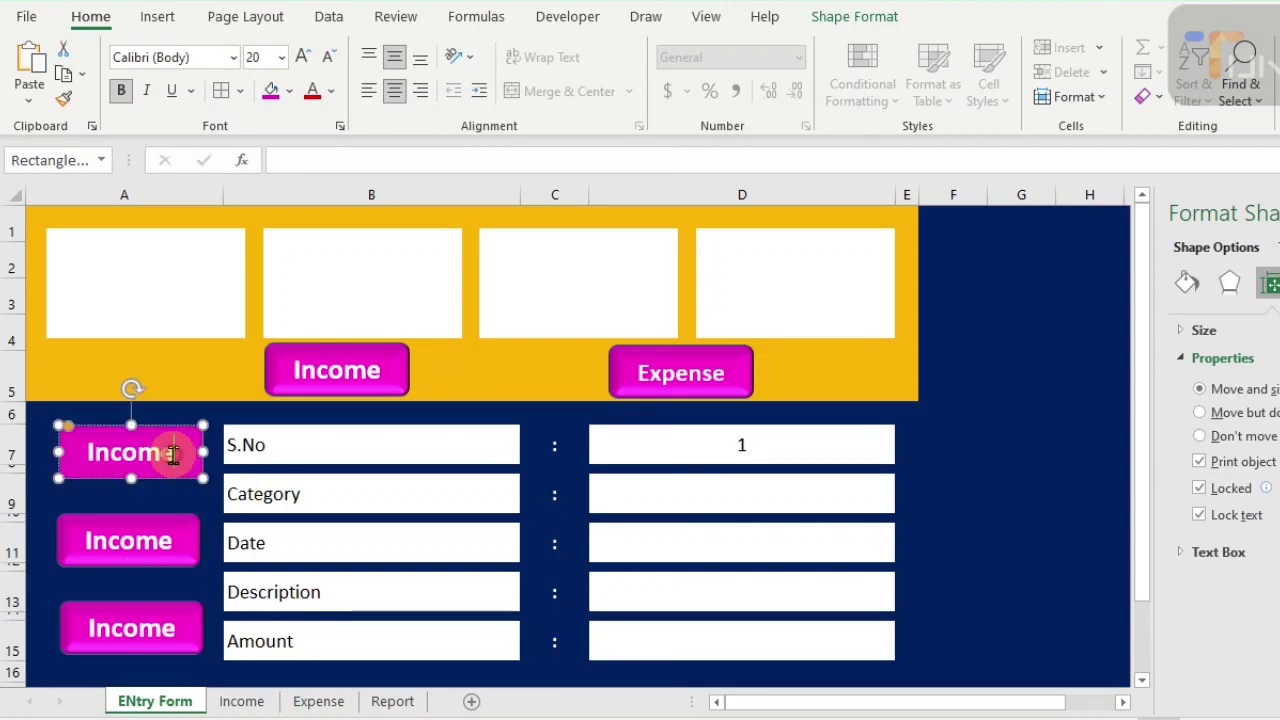
- Widen the three stacked buttons together to nearly fill column A and centre them within the column
left_click(92, 540)
left_click(75, 495)
left_click(70, 469)
left_click(72, 530, "ctrl")
left_click(91, 626, "ctrl")
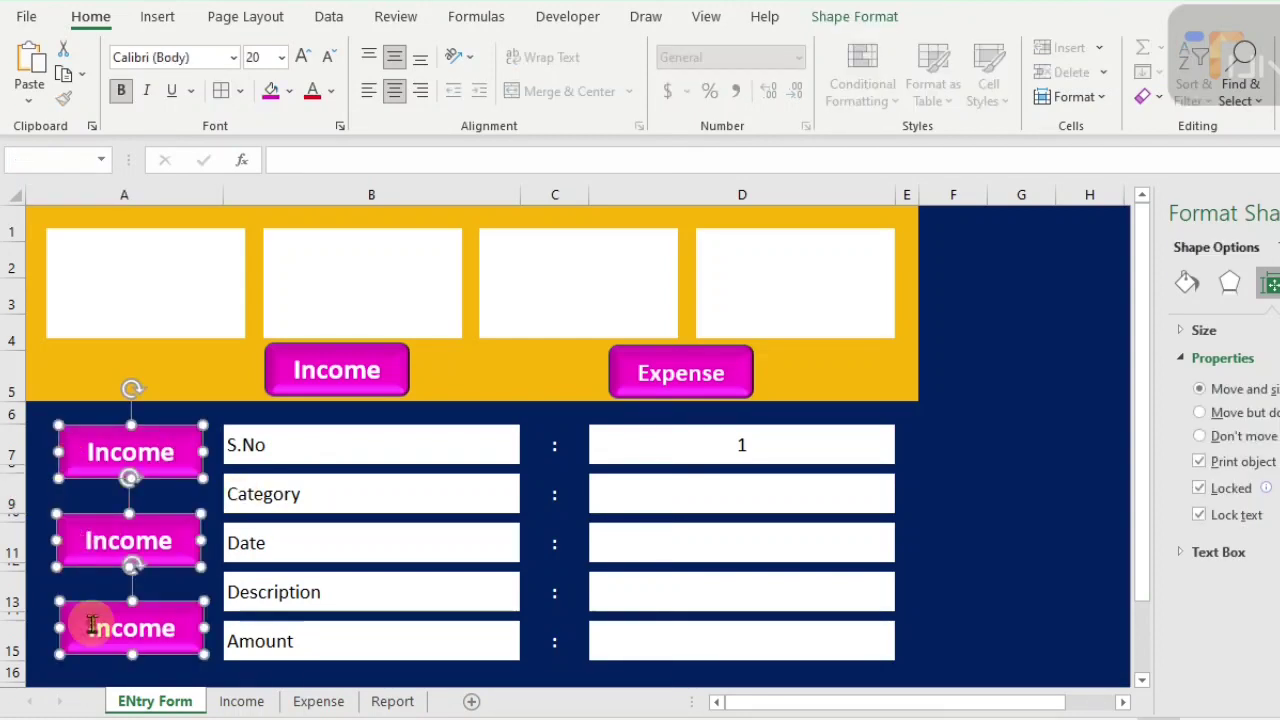
left_click_drag(57, 628, 20, 630)
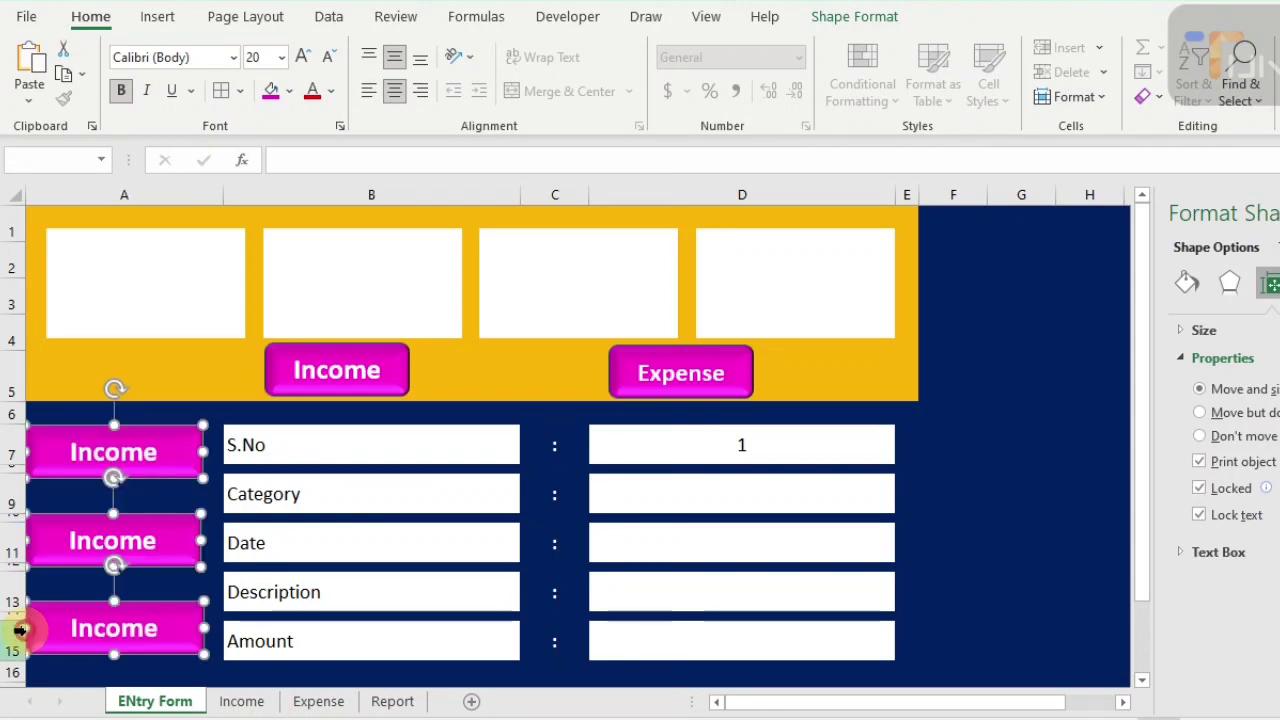
key("Right")
key("Right")
key("Right")
key("Right")
key("Right")
key("Right")
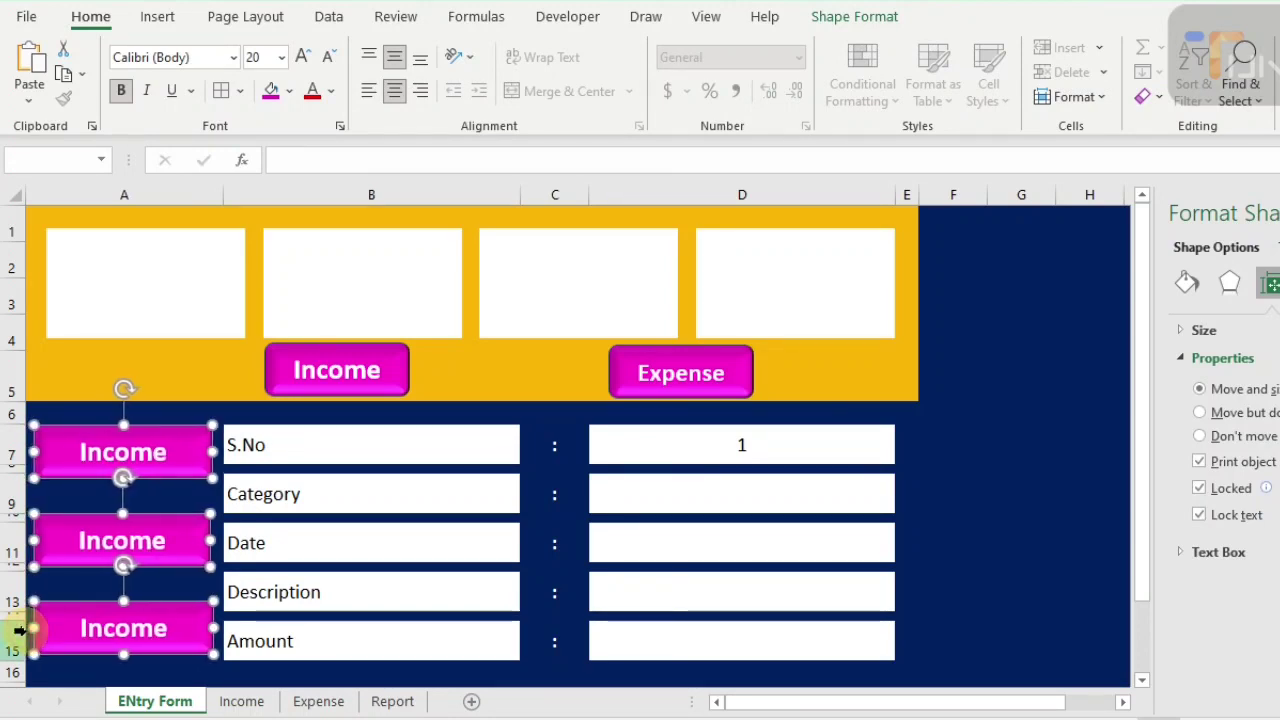
- Change the first stacked button's label to "Income Sheet" in 18 pt text
left_click(170, 452)
type("S")
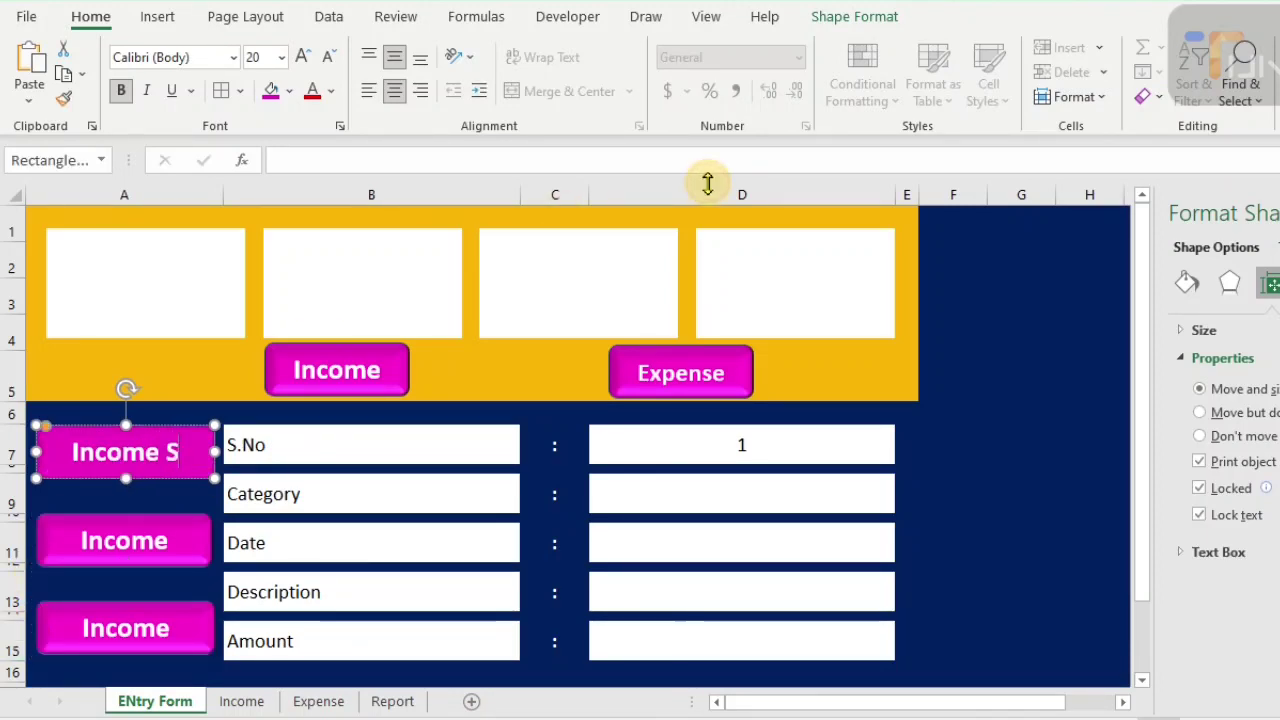
type("heet")
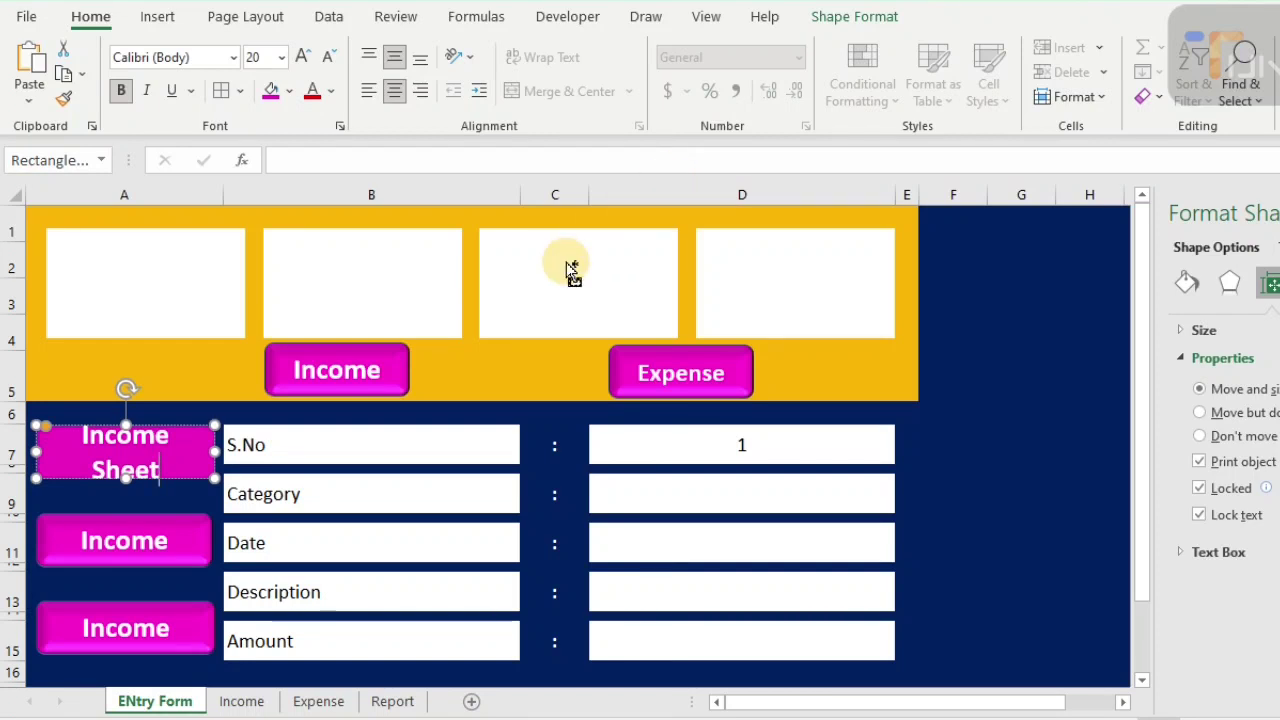
key("ctrl+a")
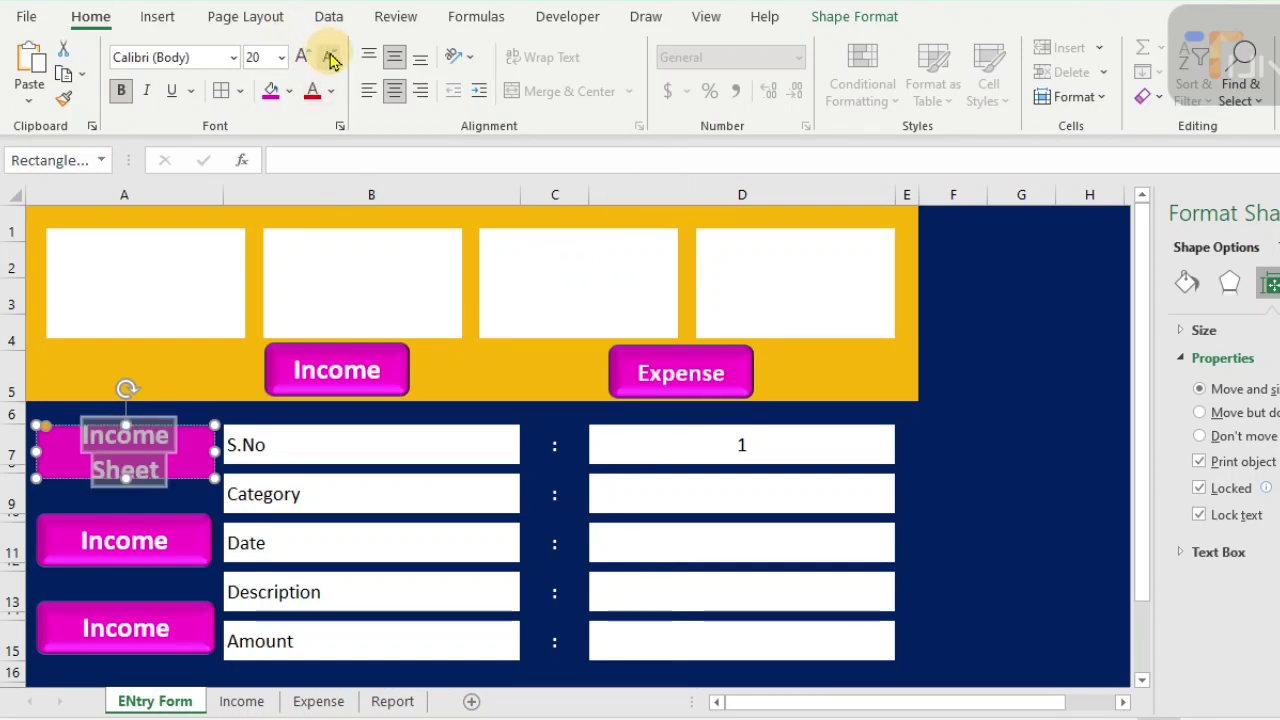
left_click(330, 57)
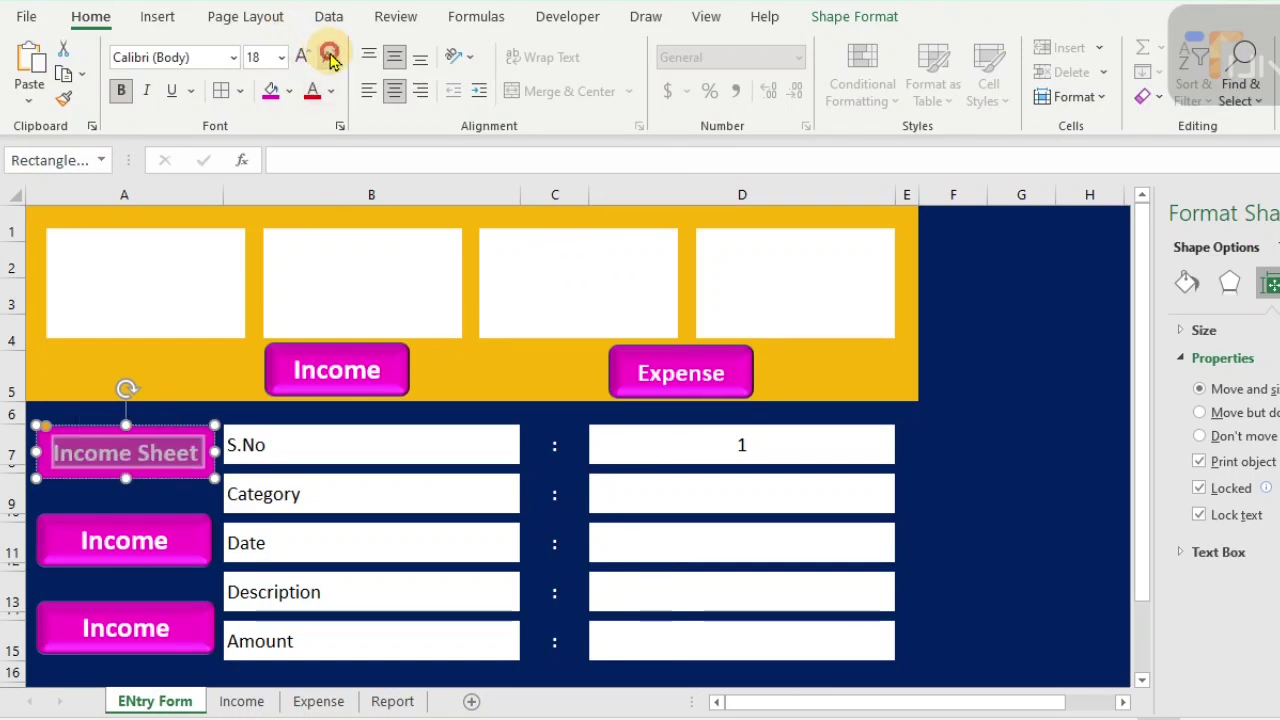
- Change the middle stacked button's label to "Expense Sheet" in 16 pt text
left_click(175, 538)
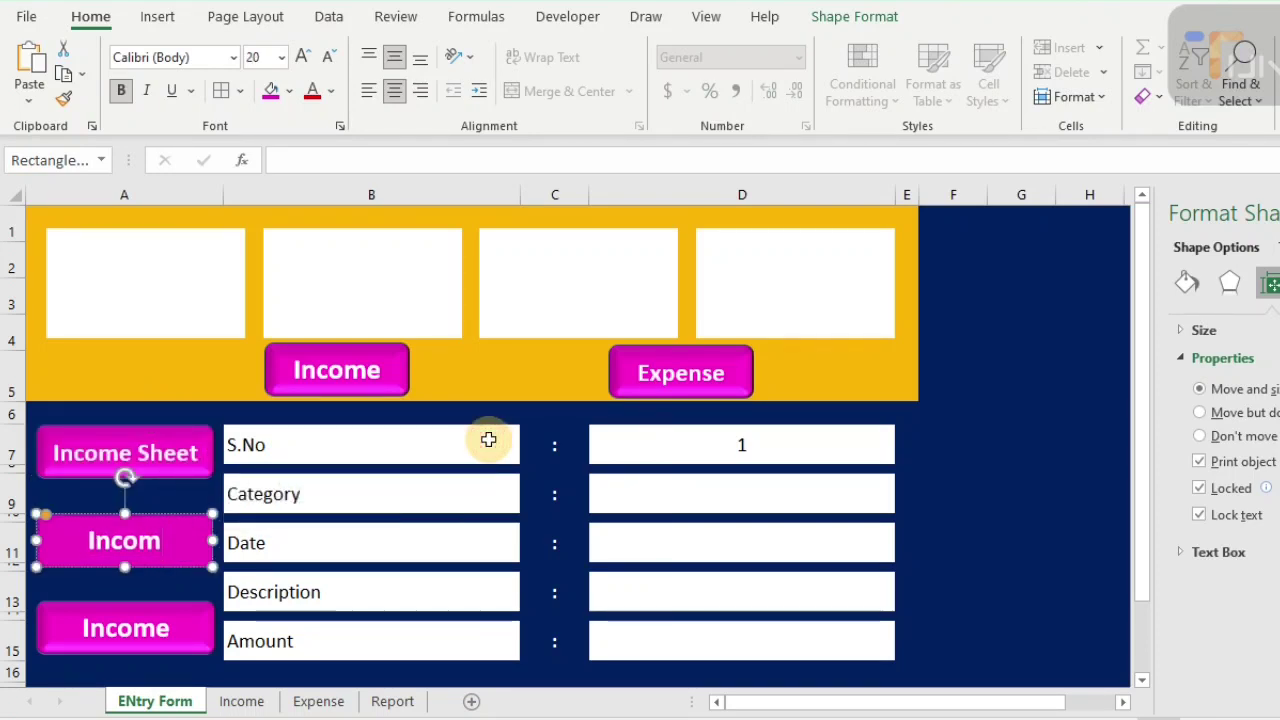
key("BackSpace")
key("BackSpace")
key("BackSpace")
type("E")
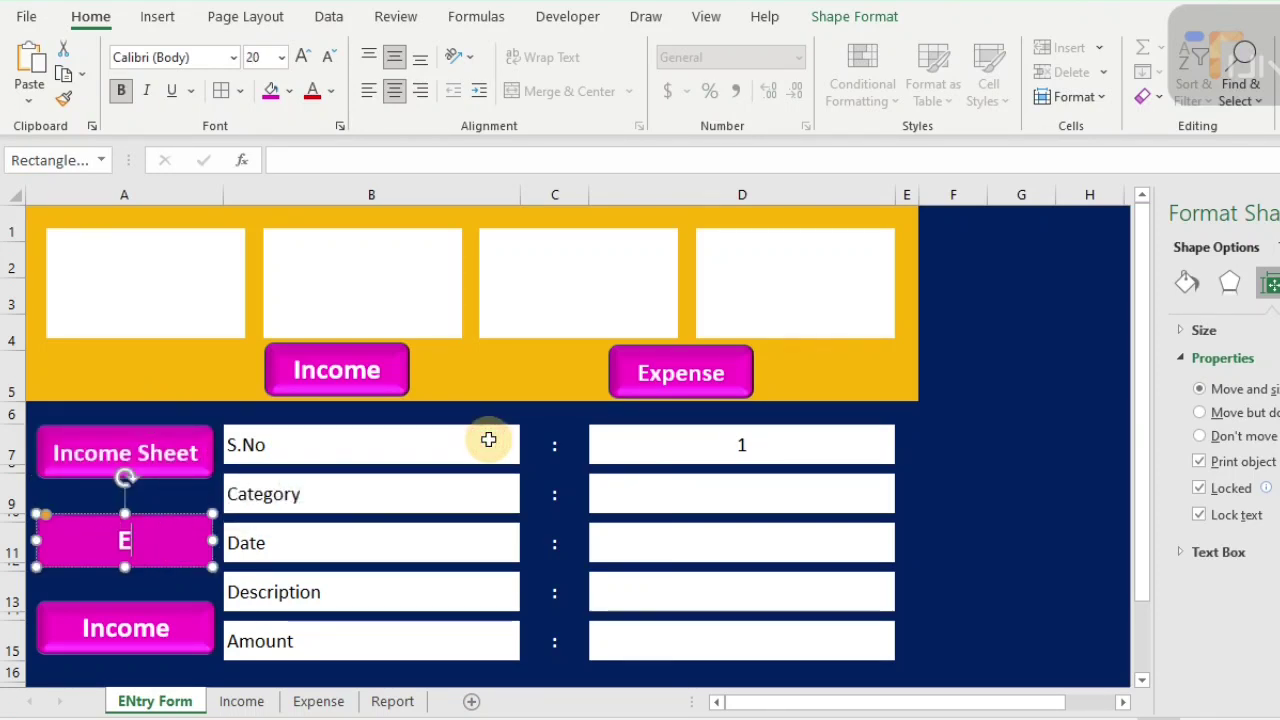
type("xpense")
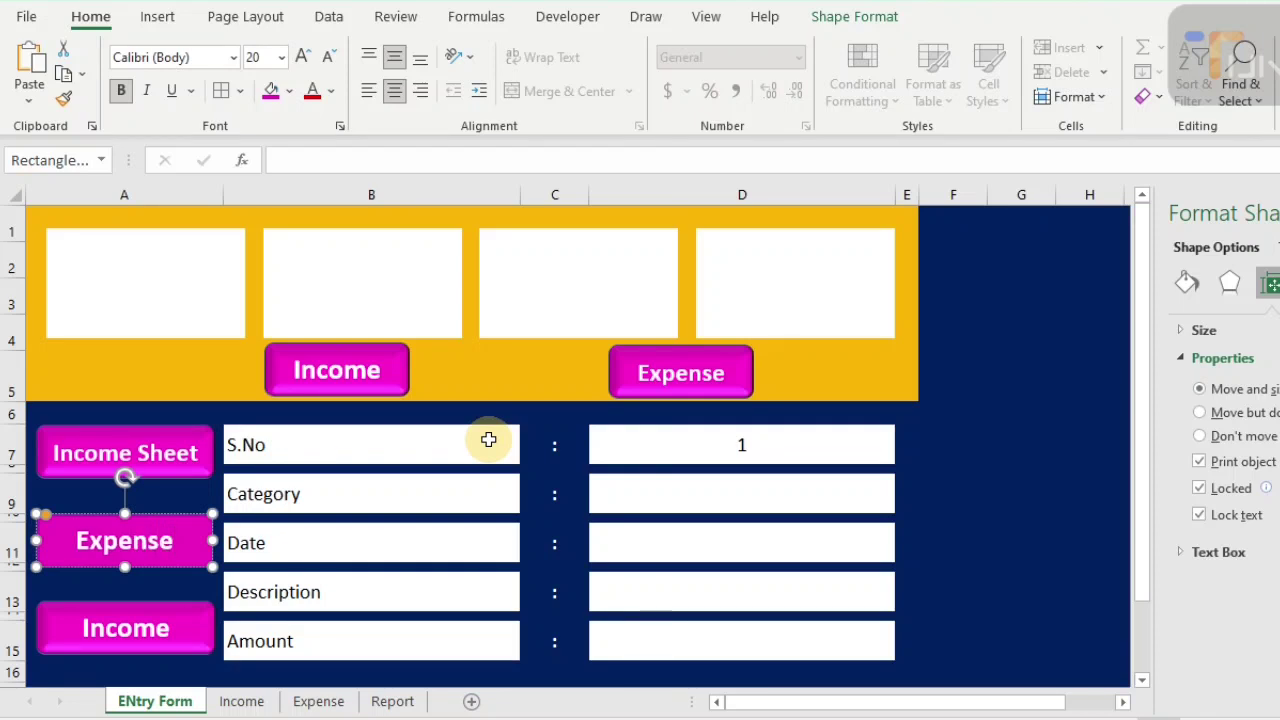
type(" Sheet")
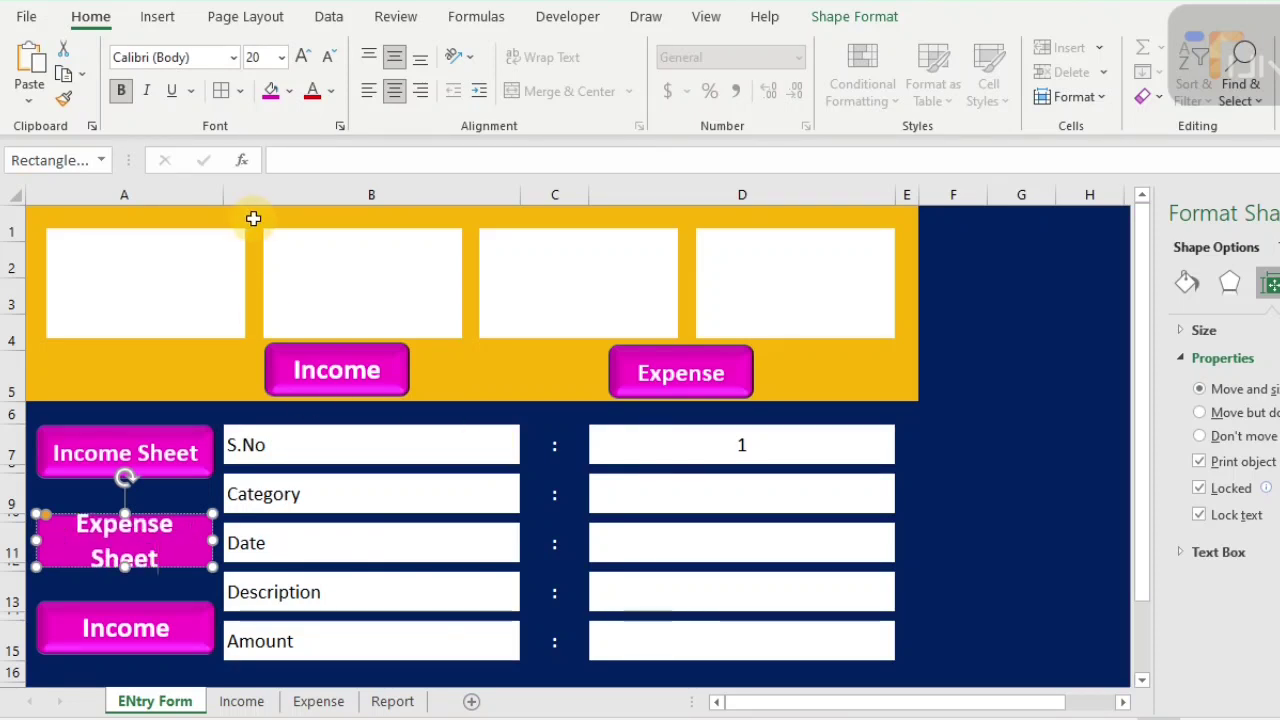
key("ctrl+a")
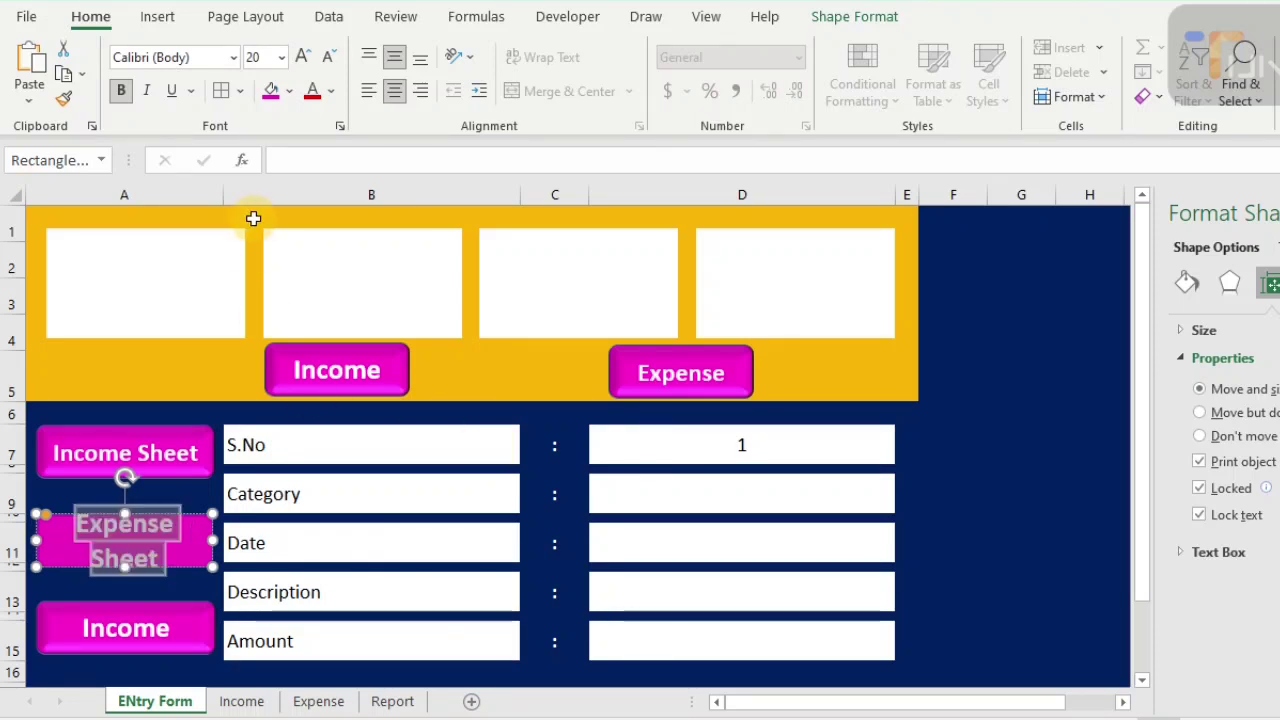
left_click(327, 60)
left_click(327, 60)
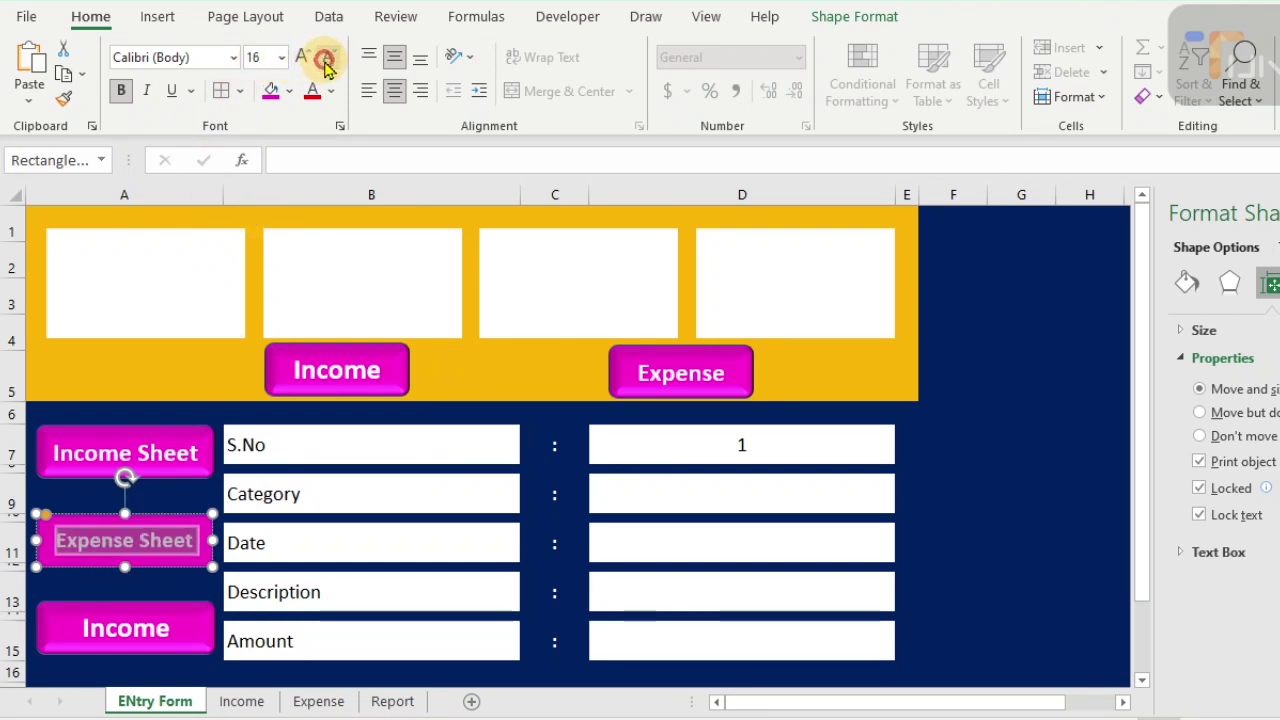
- Change the lowest stacked button's label to "Report Sheet" in 18 pt text
left_click(138, 612)
double_click(168, 625)
key("Delete")
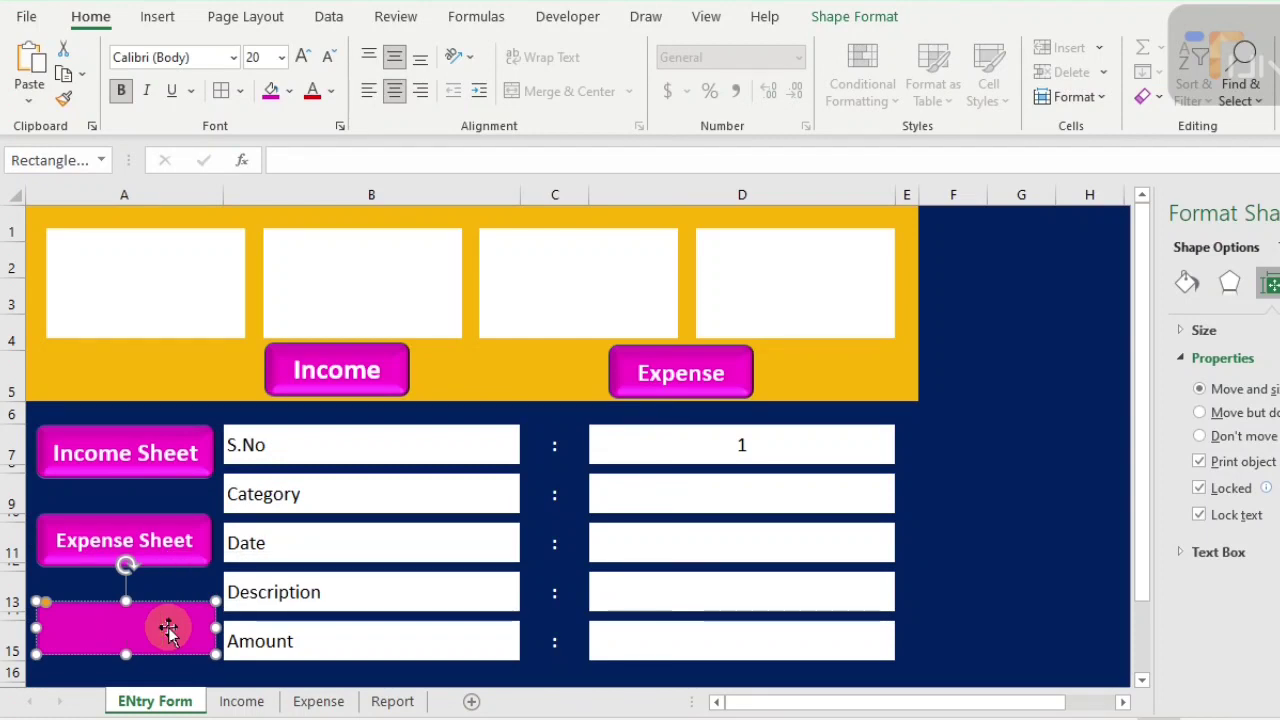
type("Report Sheet")
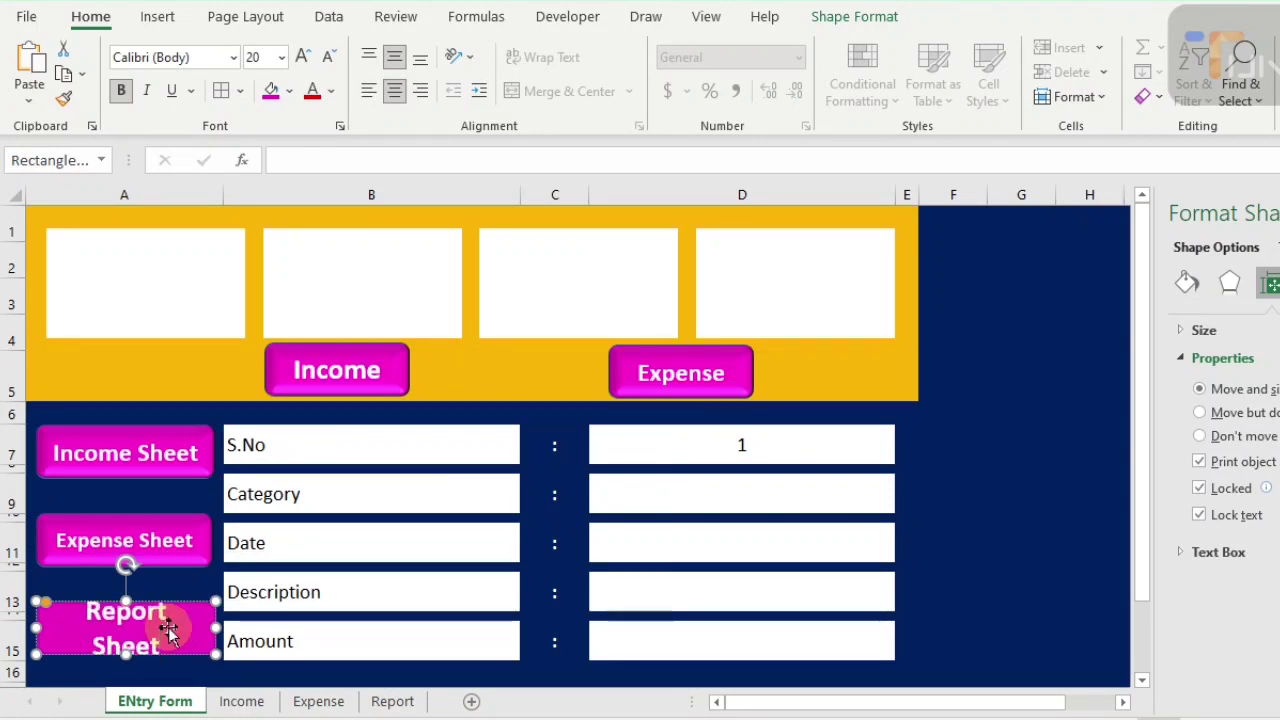
key("ctrl+a")
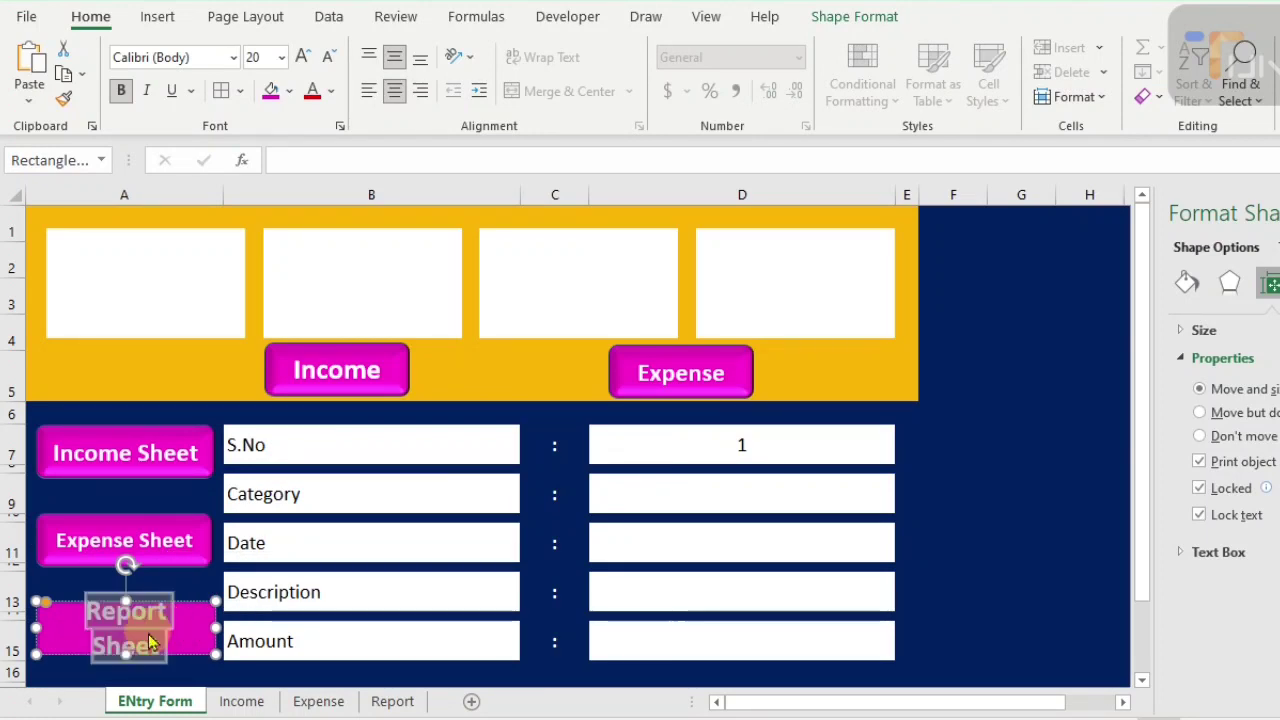
left_click(326, 57)
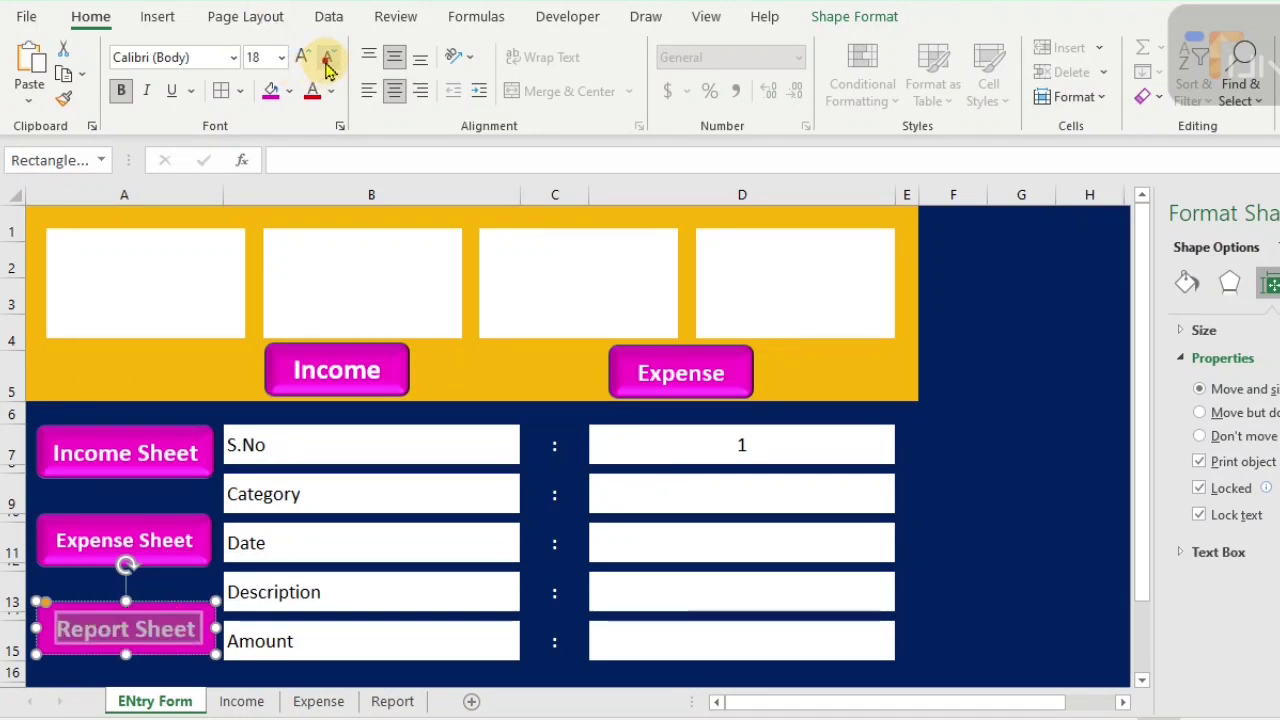
left_click(93, 584)
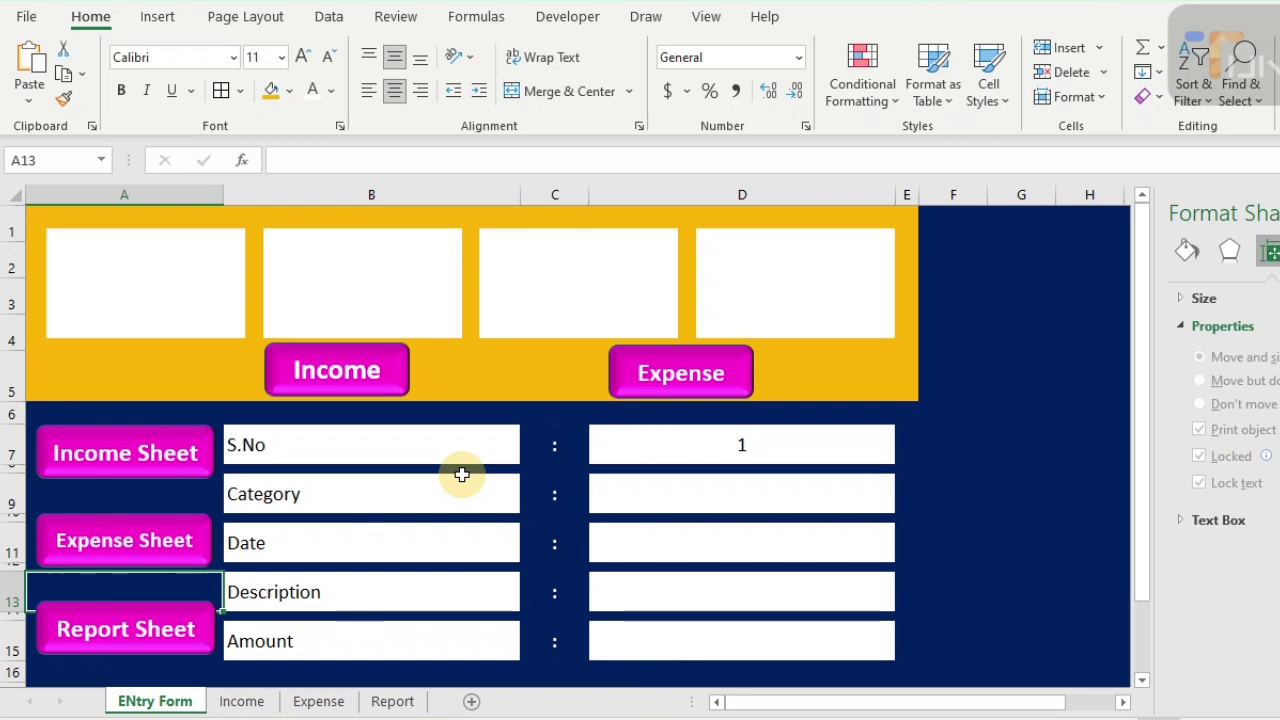
- Assign the Incom macro to the Income button in the yellow header
right_click(365, 372)
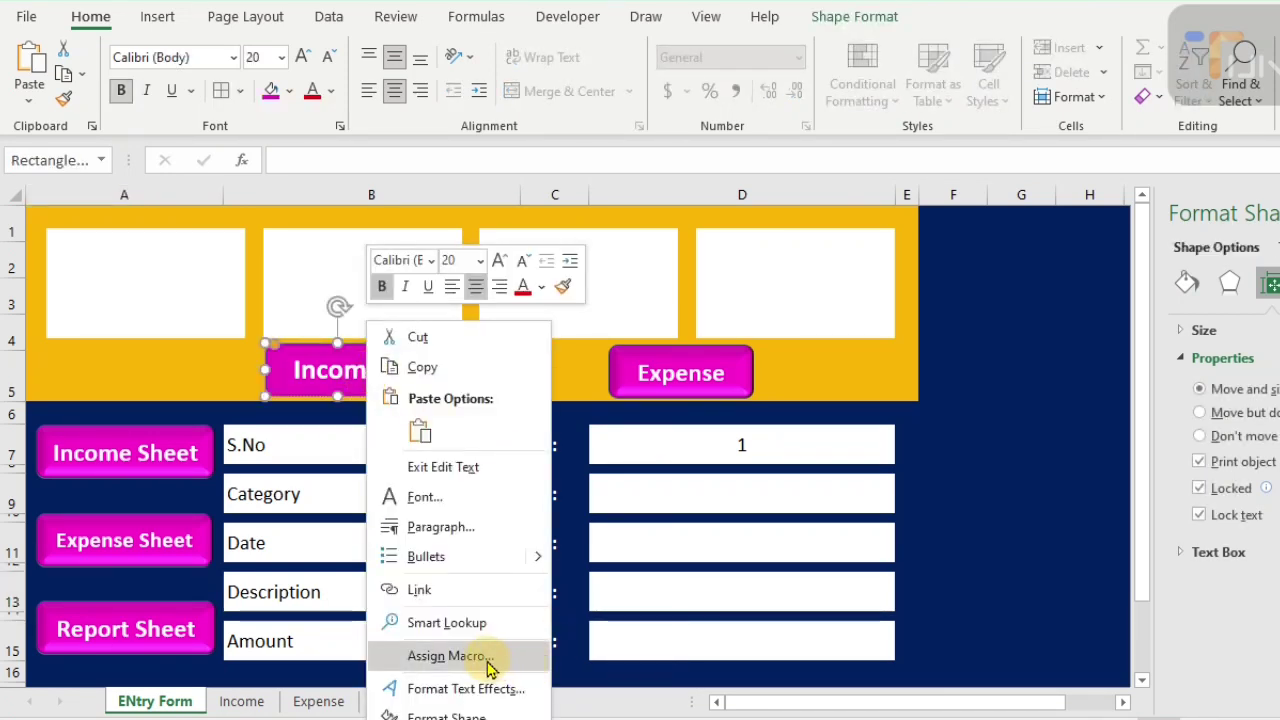
left_click(488, 658)
left_click(316, 435)
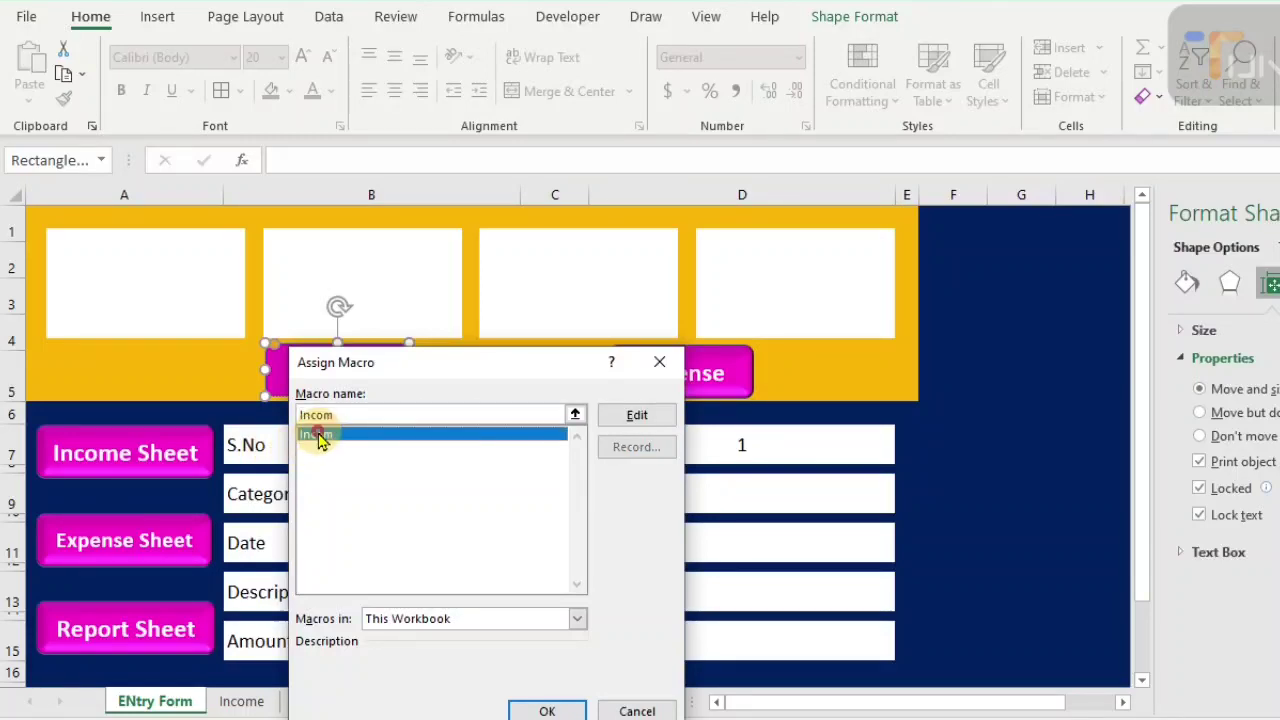
left_click(547, 711)
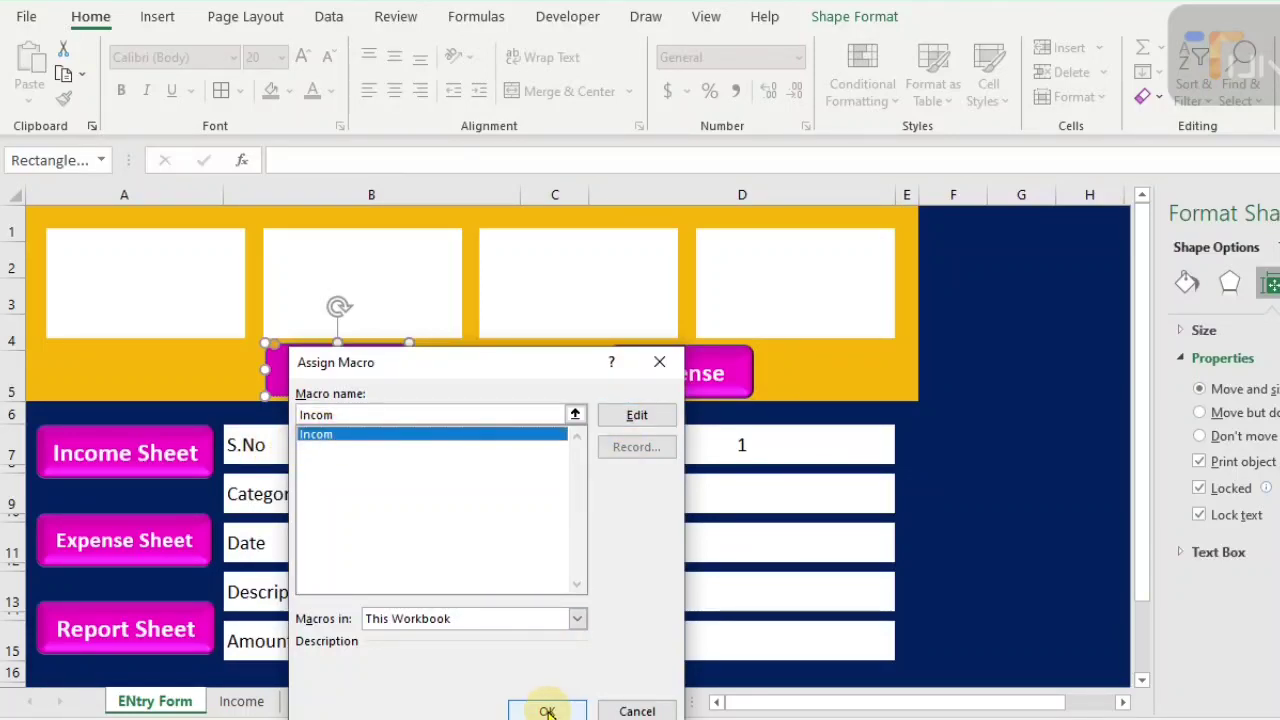
- Set the entry form's Category to Income and its Date to 2-1-2023
left_click(758, 478)
left_click(905, 505)
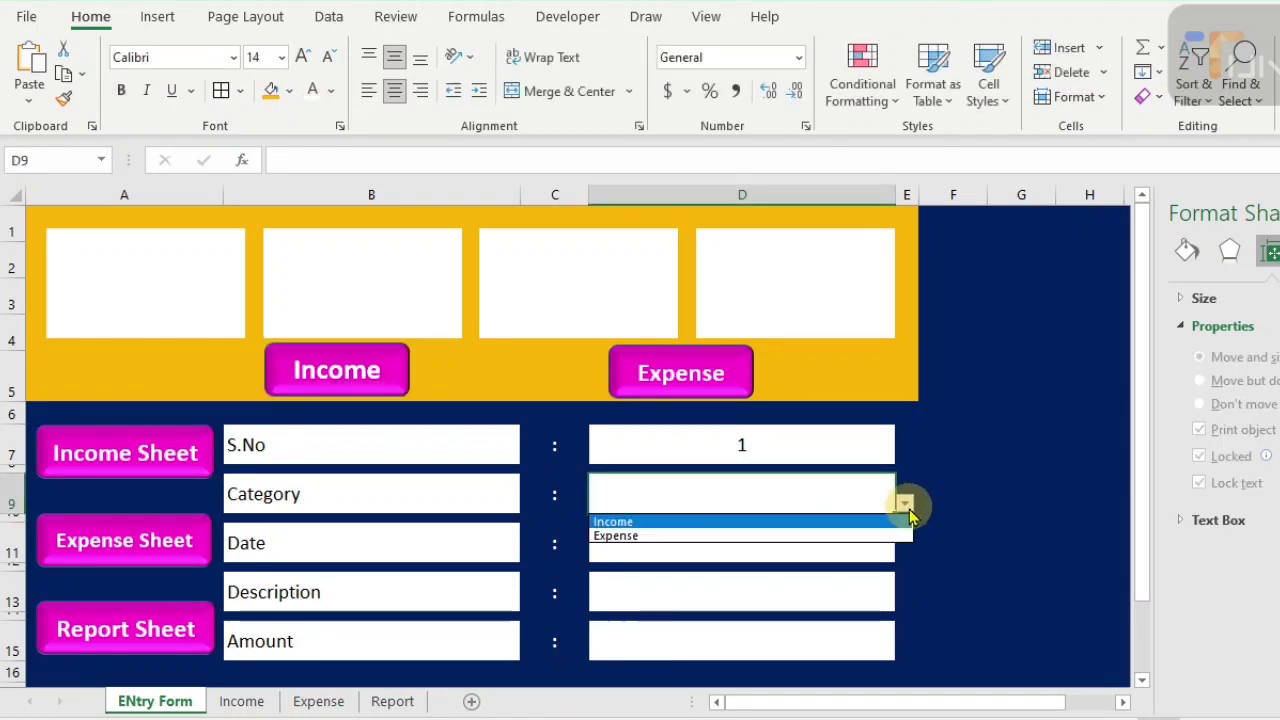
left_click(863, 521)
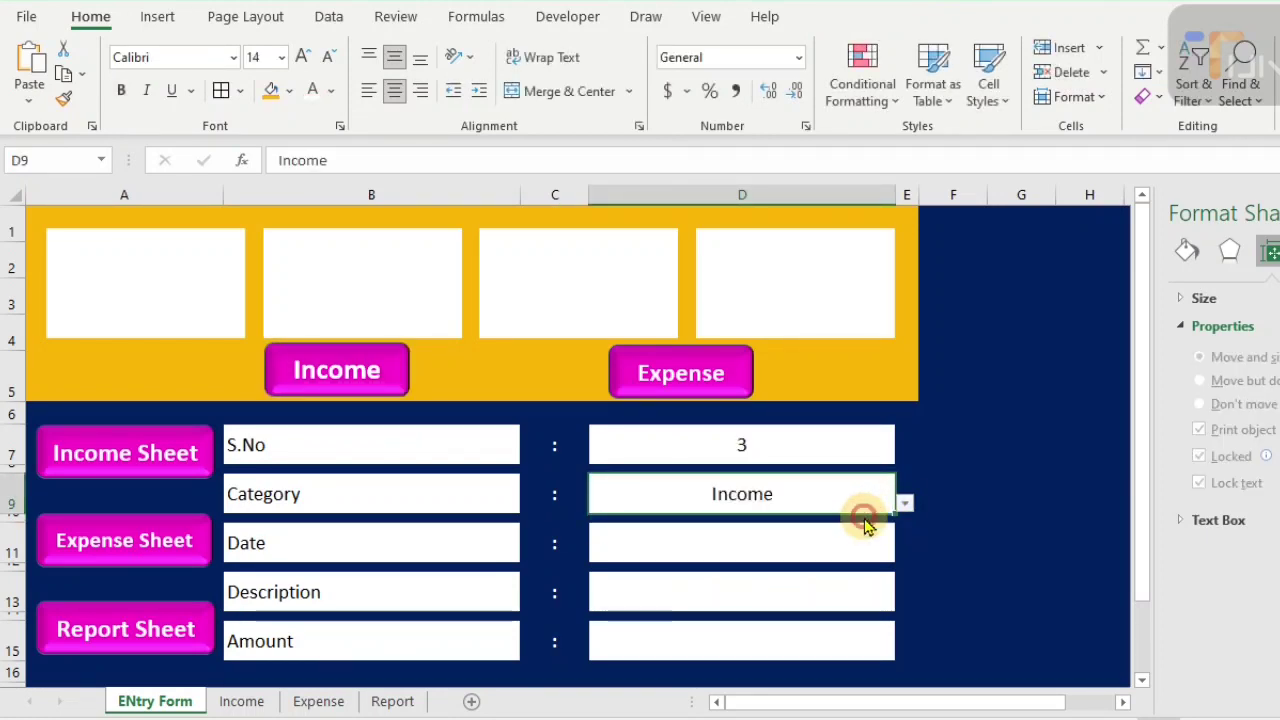
left_click(812, 547)
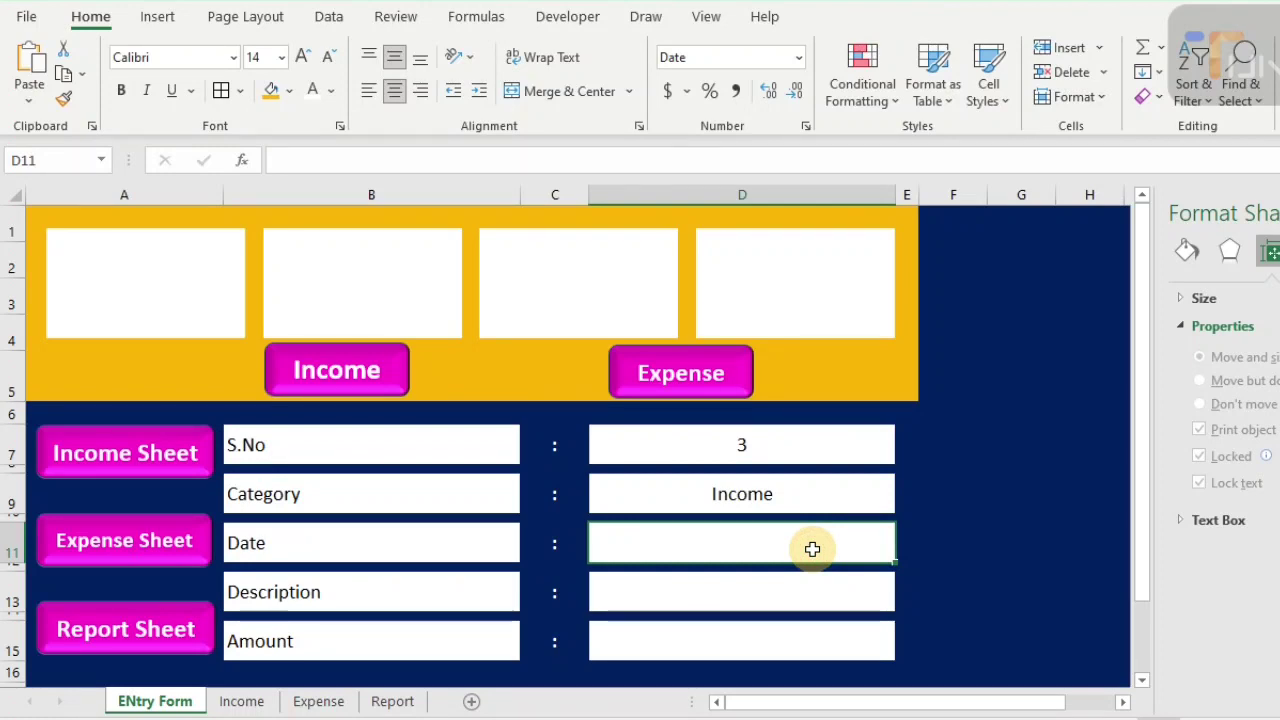
type("2-2023")
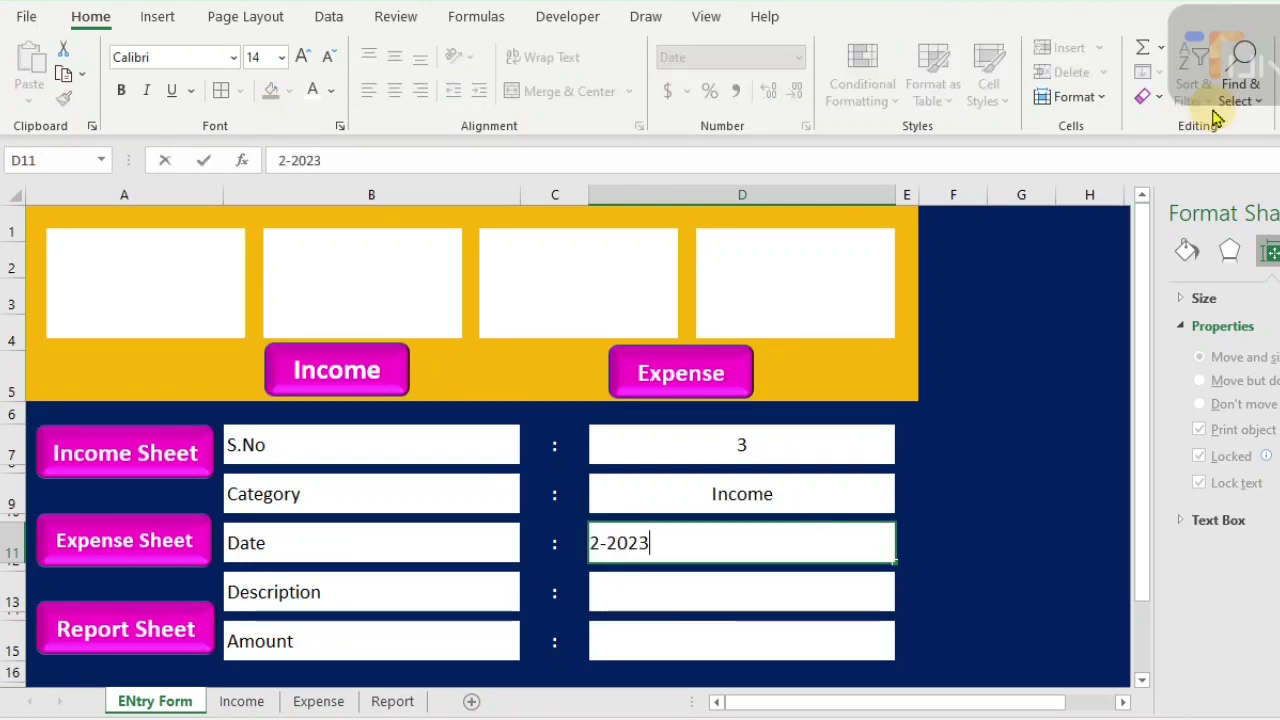
key("BackSpace")
key("BackSpace")
key("BackSpace")
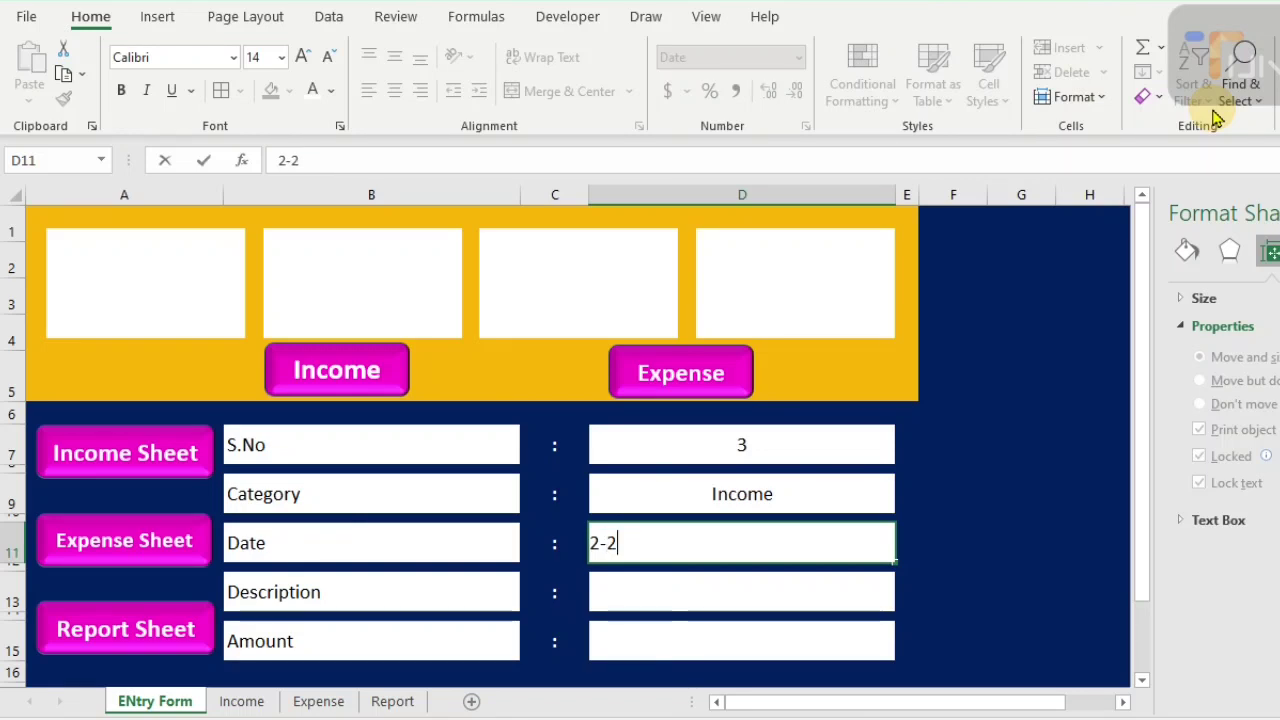
type("2023")
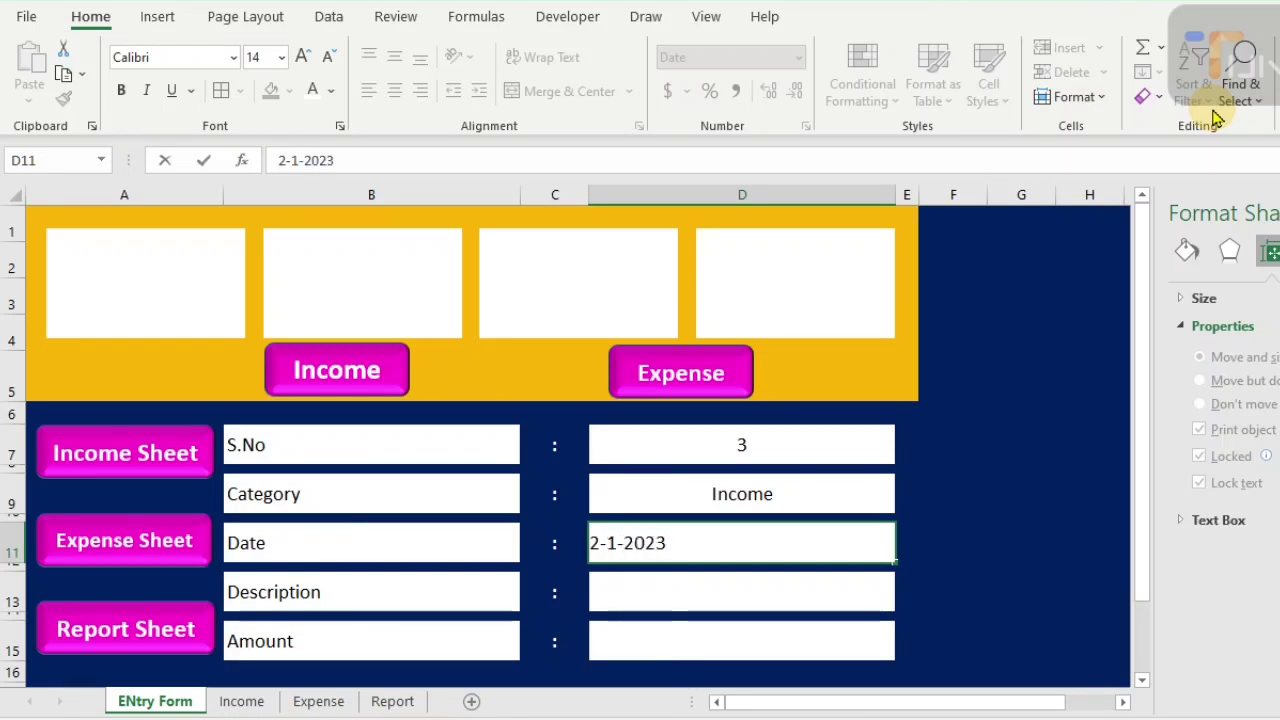
key("Return")
- Enter "Business Income" as the form's Description and 50000 as the Amount
type("Bus")
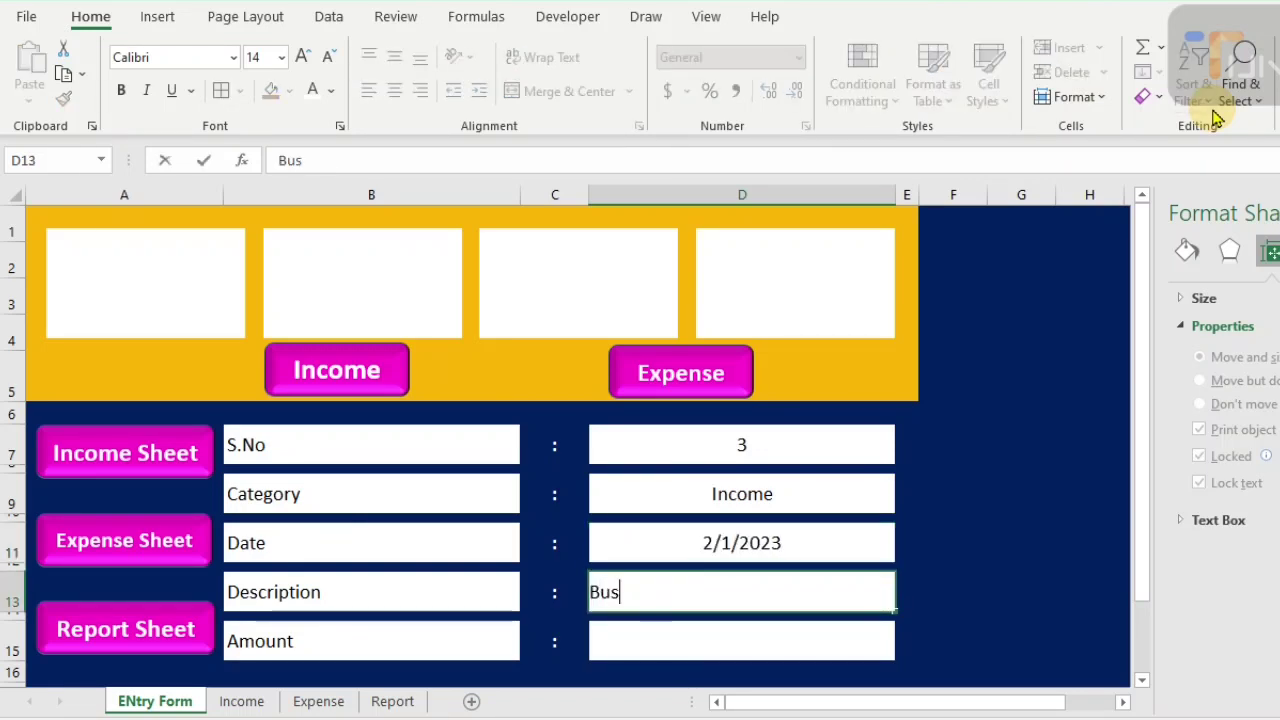
type("iness In")
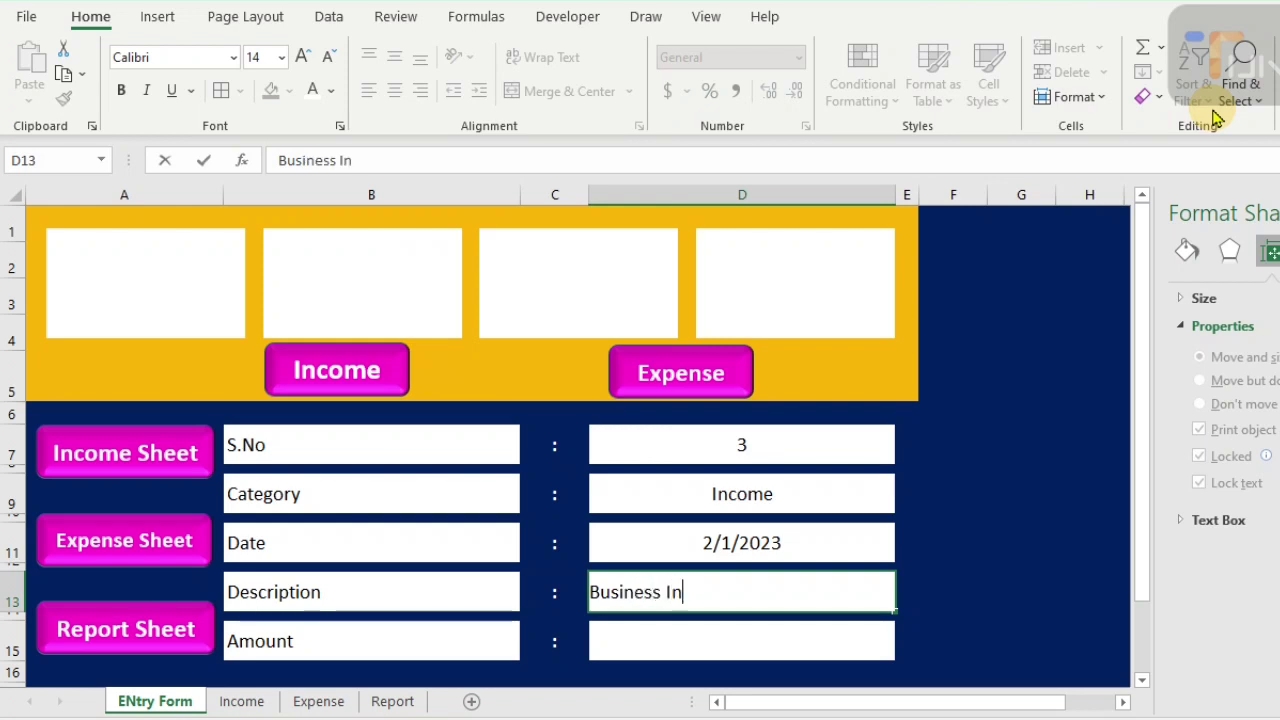
type("come")
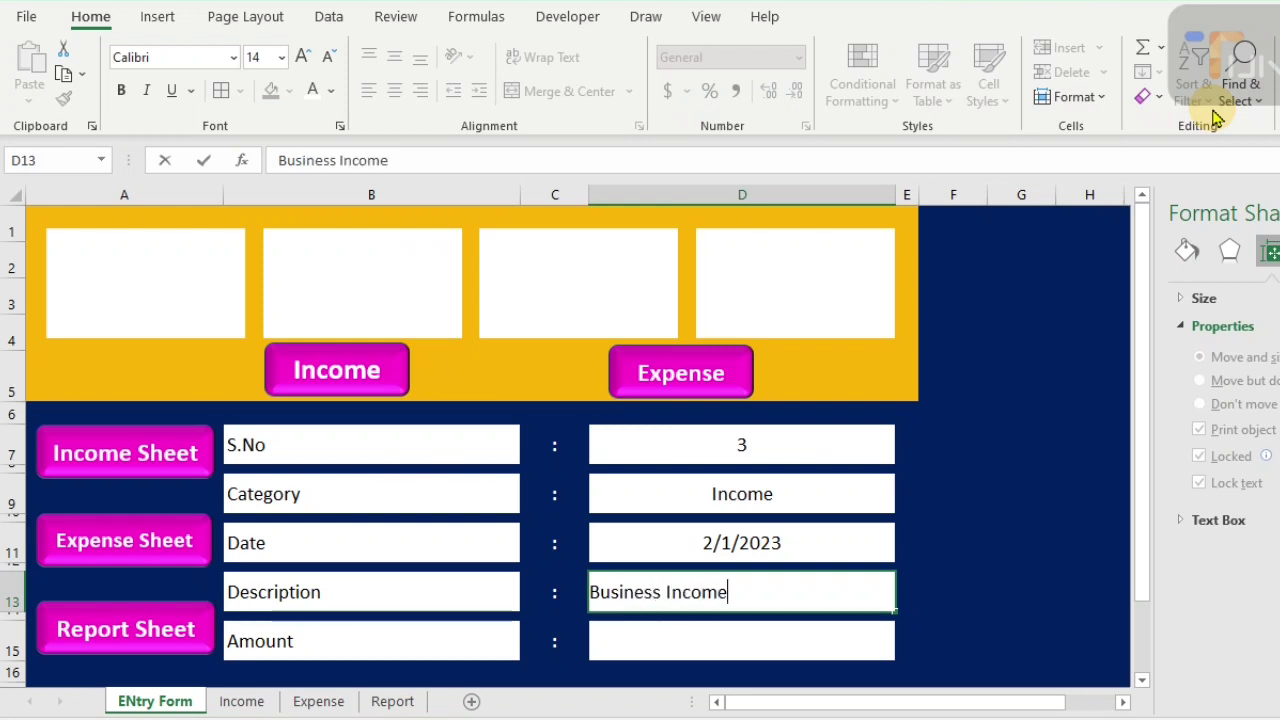
key("Return")
type("50000")
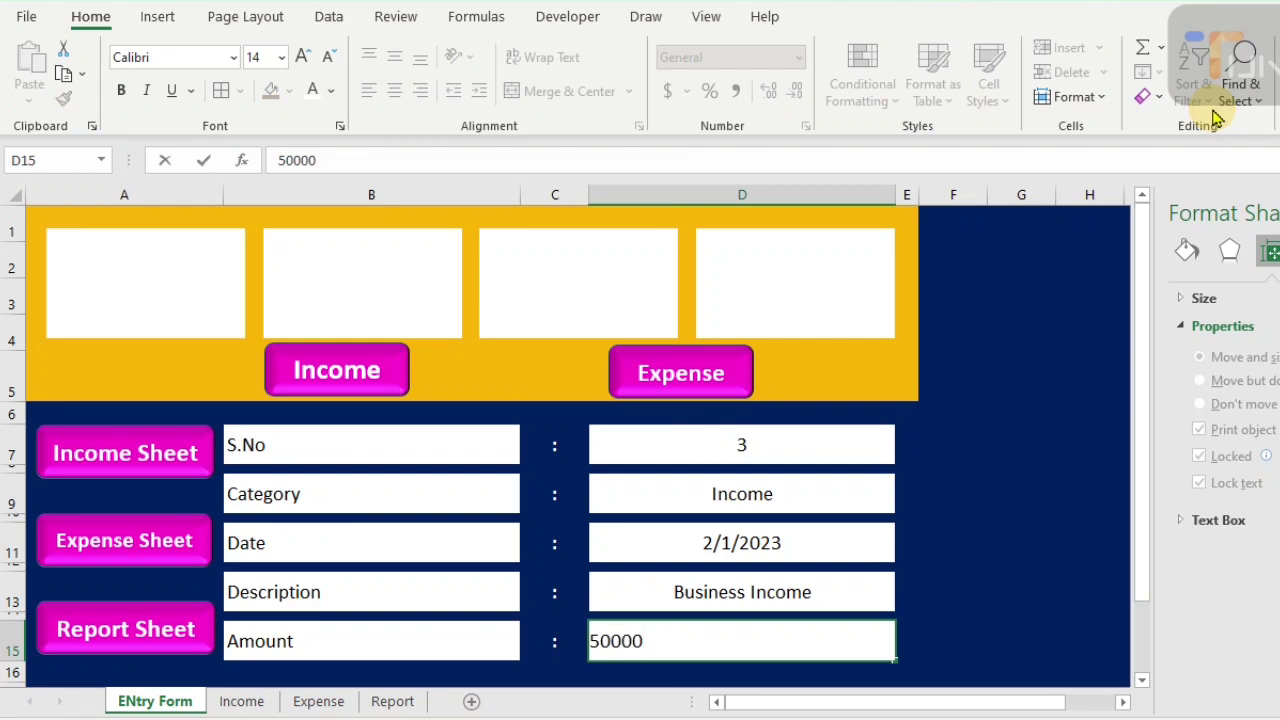
- Submit the entry by running the Income button's macro and check the record on the Income sheet
left_click(371, 380)
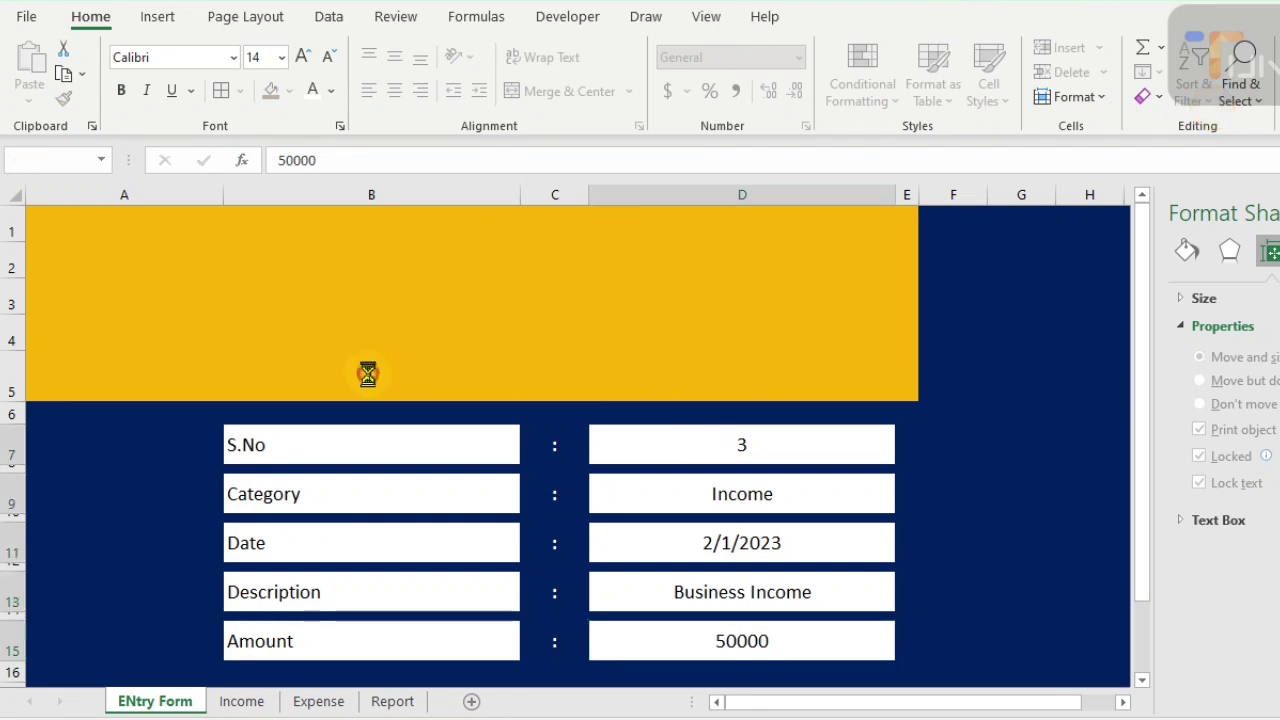
left_click(242, 701)
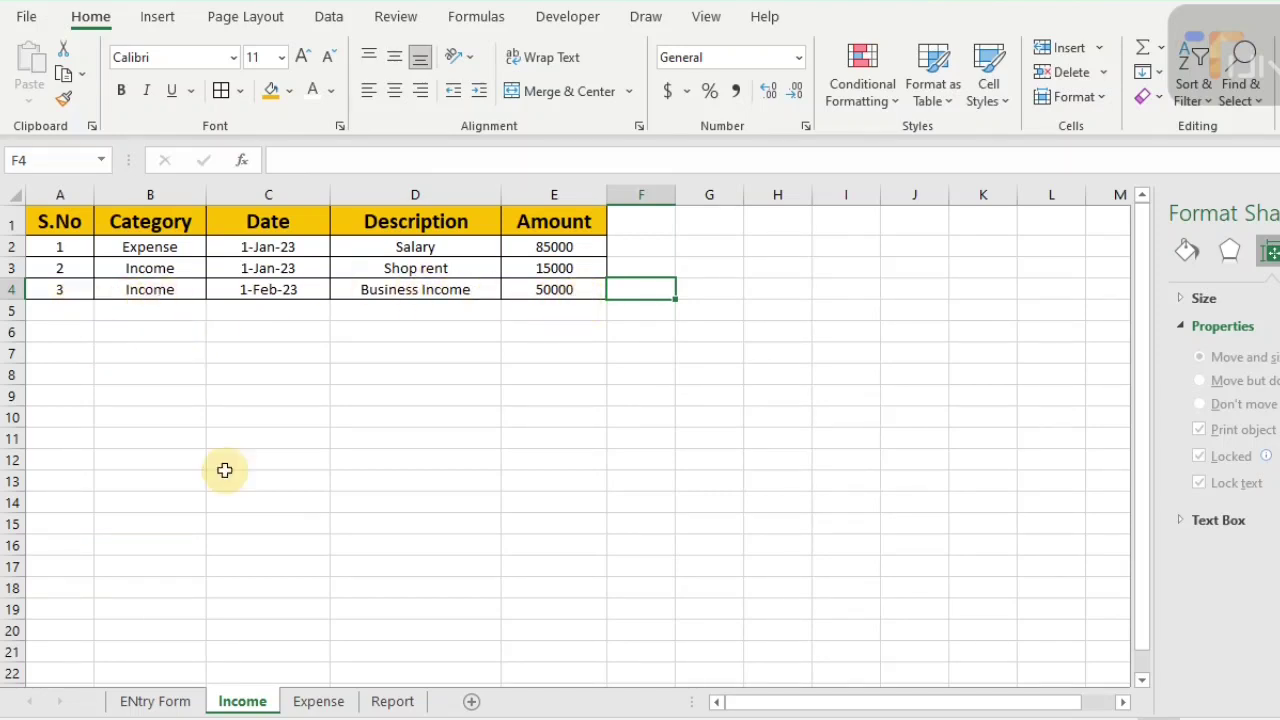
- On the ENtry Form sheet, set the Category to Expense and the Date to 1-1-2023
left_click(155, 701)
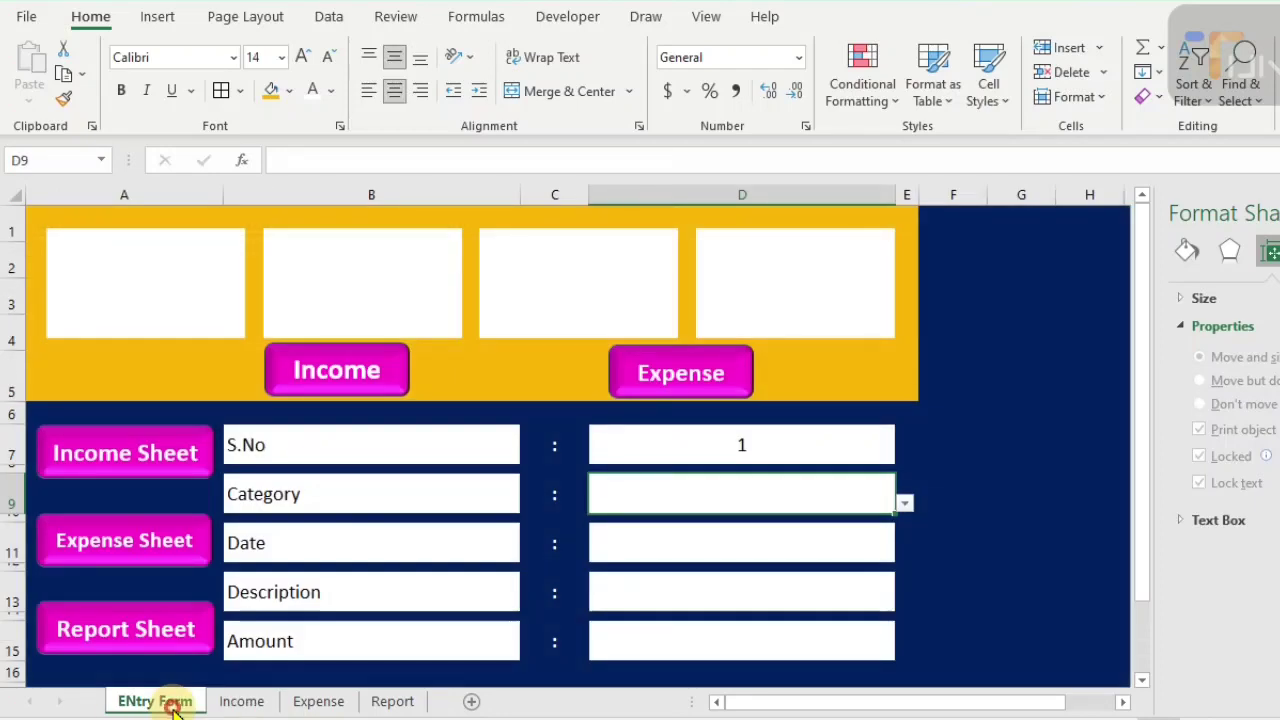
left_click(904, 504)
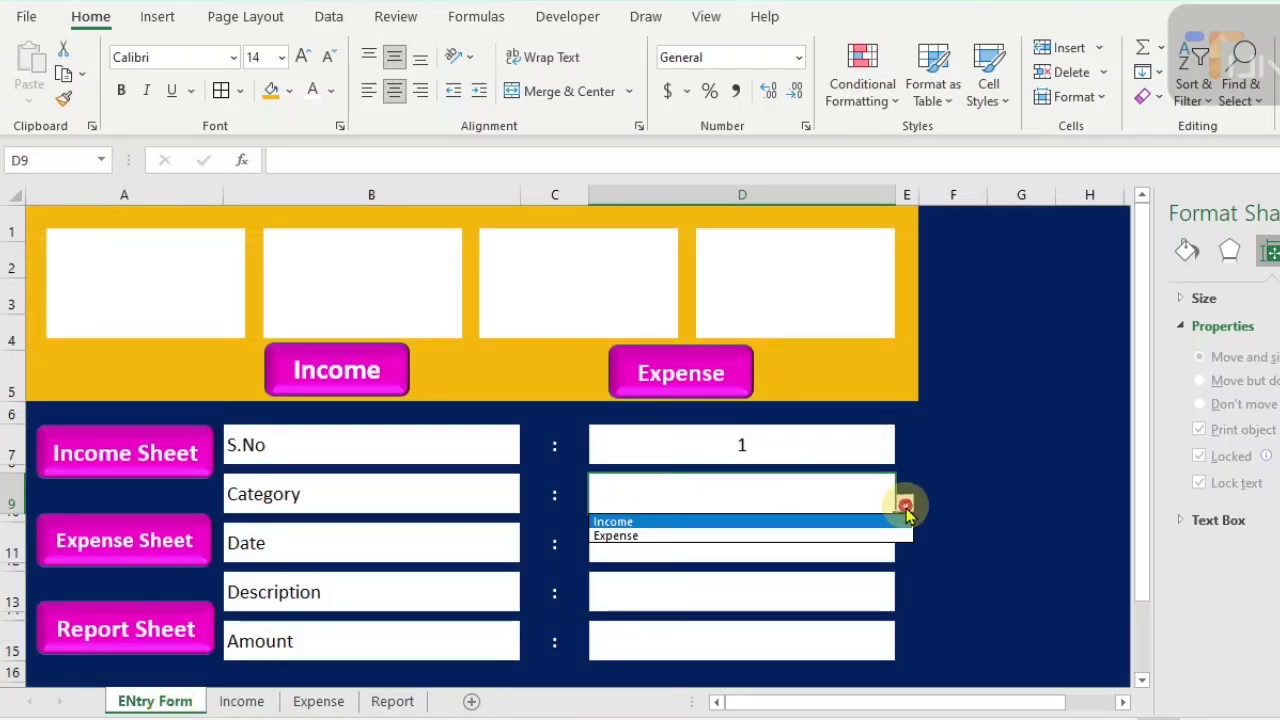
left_click(851, 538)
left_click(771, 551)
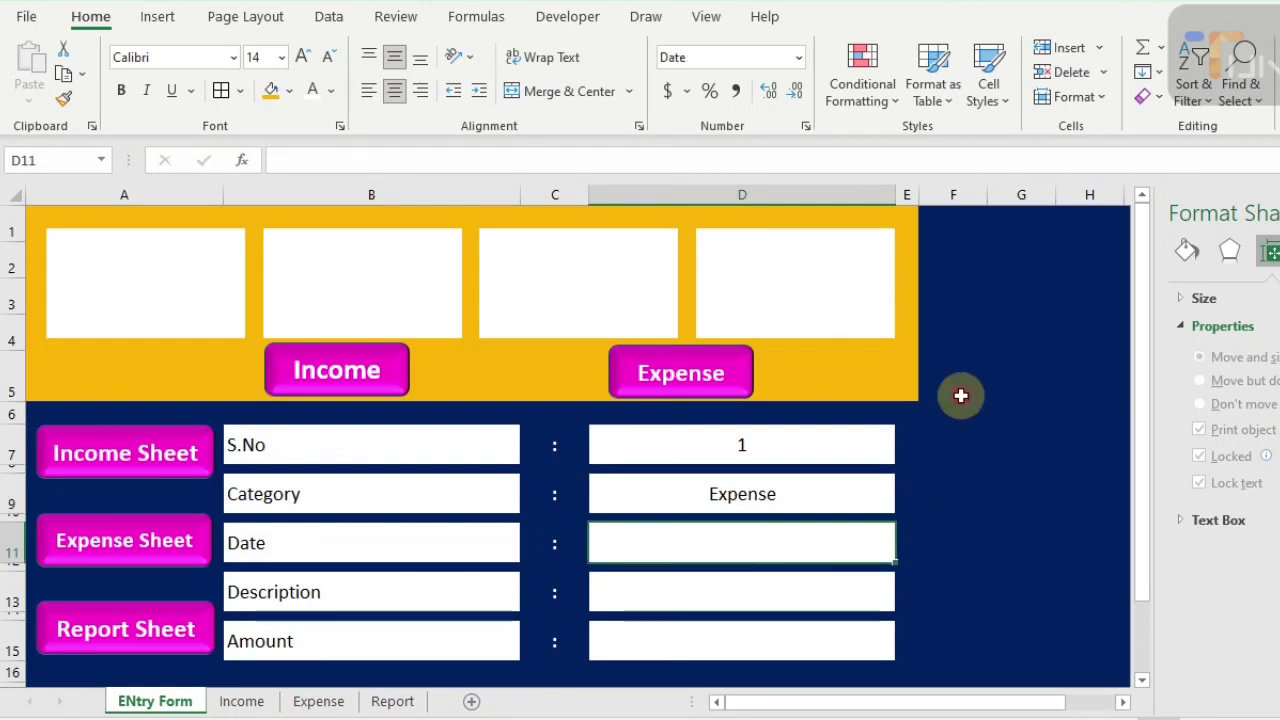
type("1-1-")
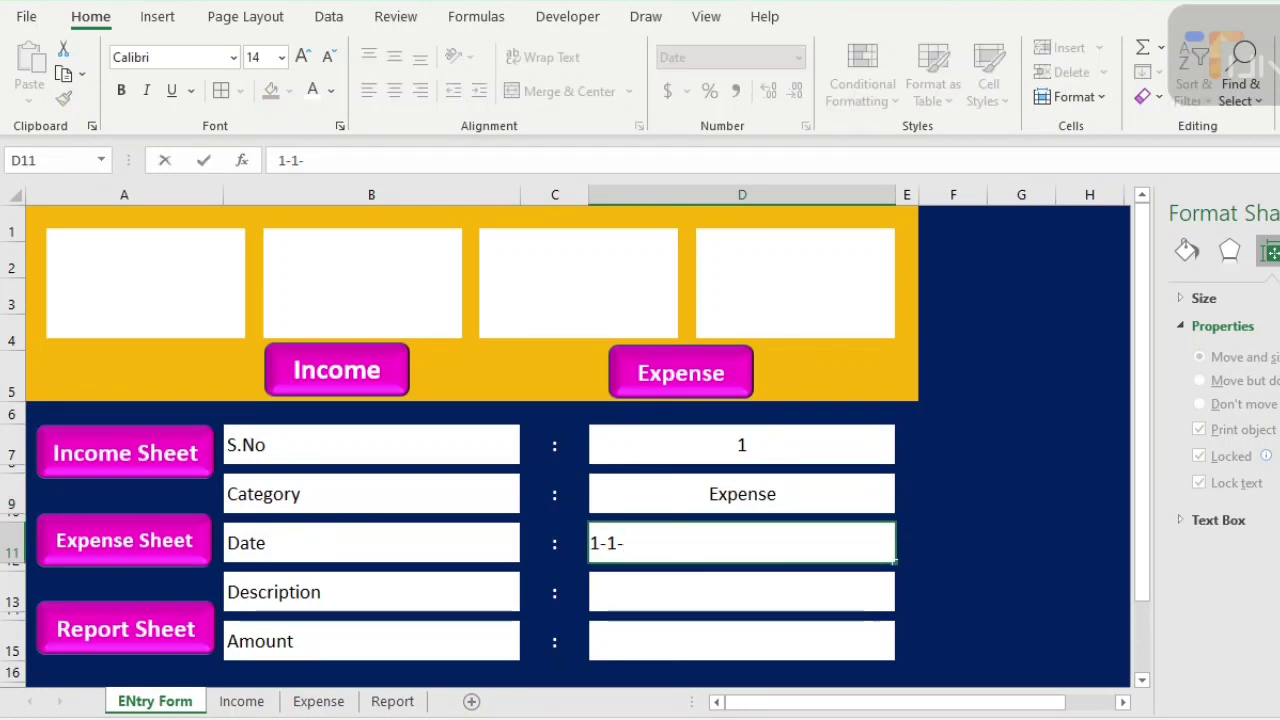
type("2023")
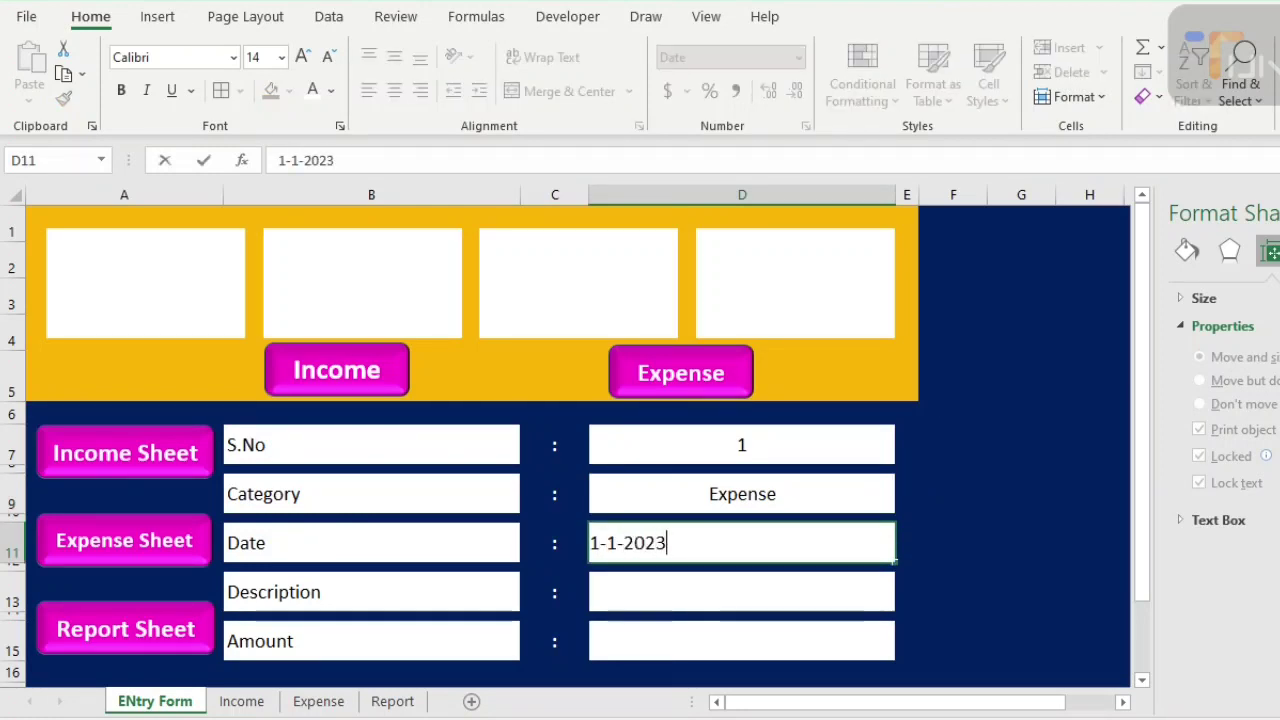
key("Return")
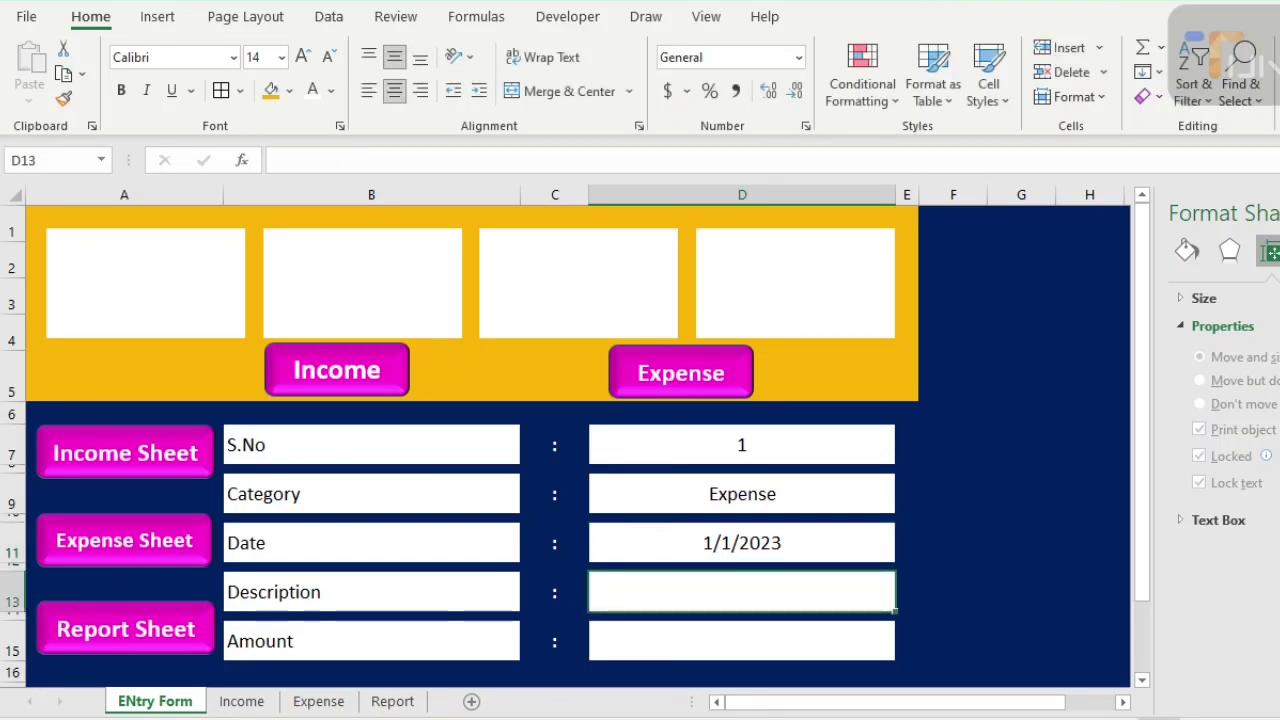
- Enter "School Fee" as the form's Description and 15000 as the Amount
type("S")
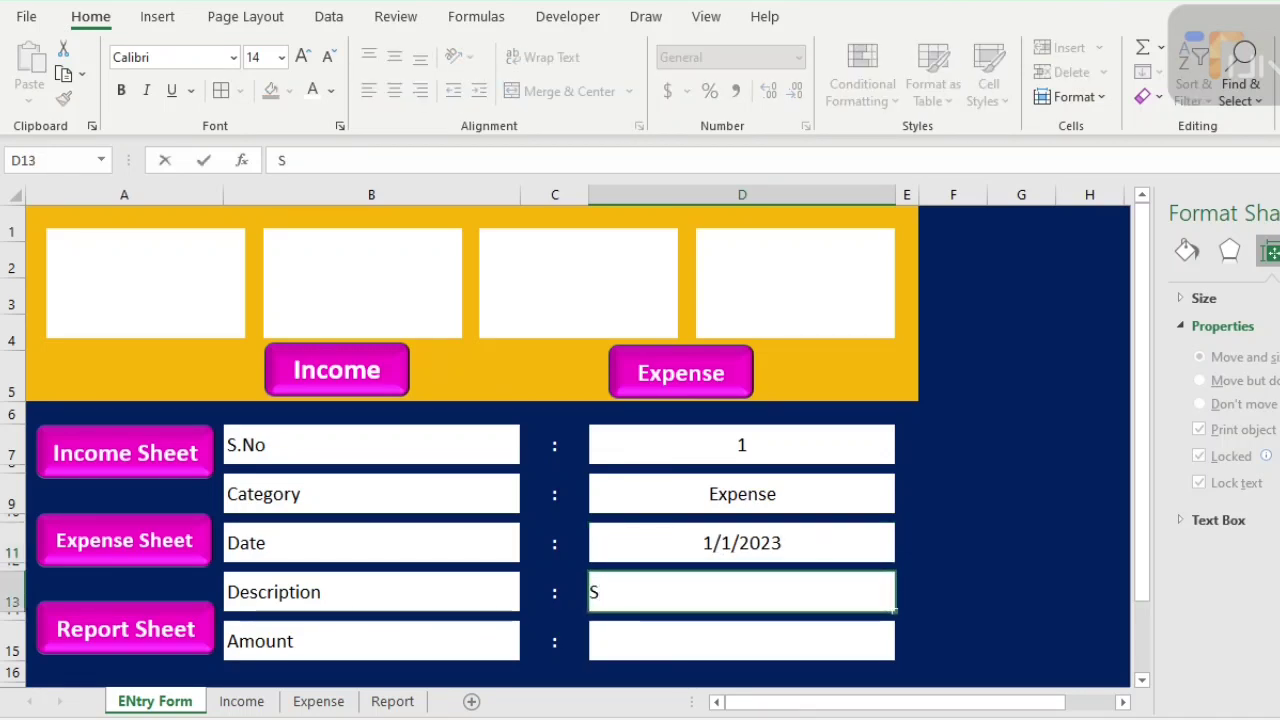
type("chool")
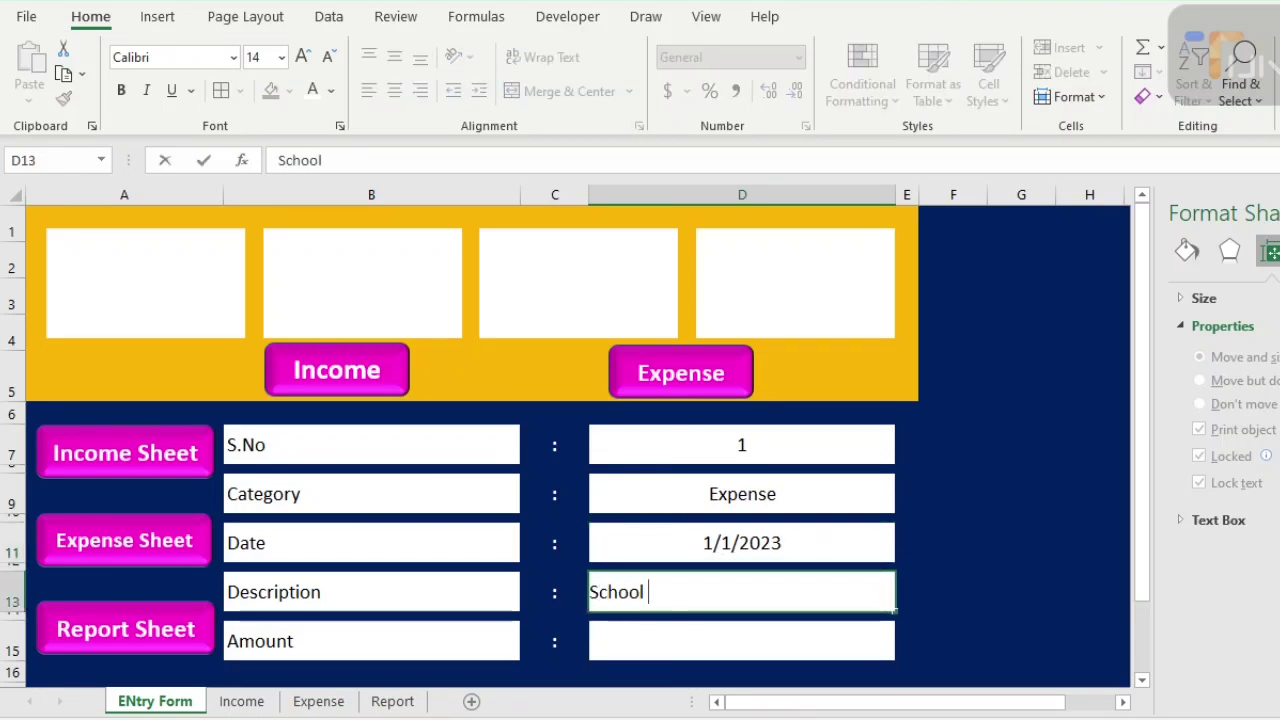
type(" Fee")
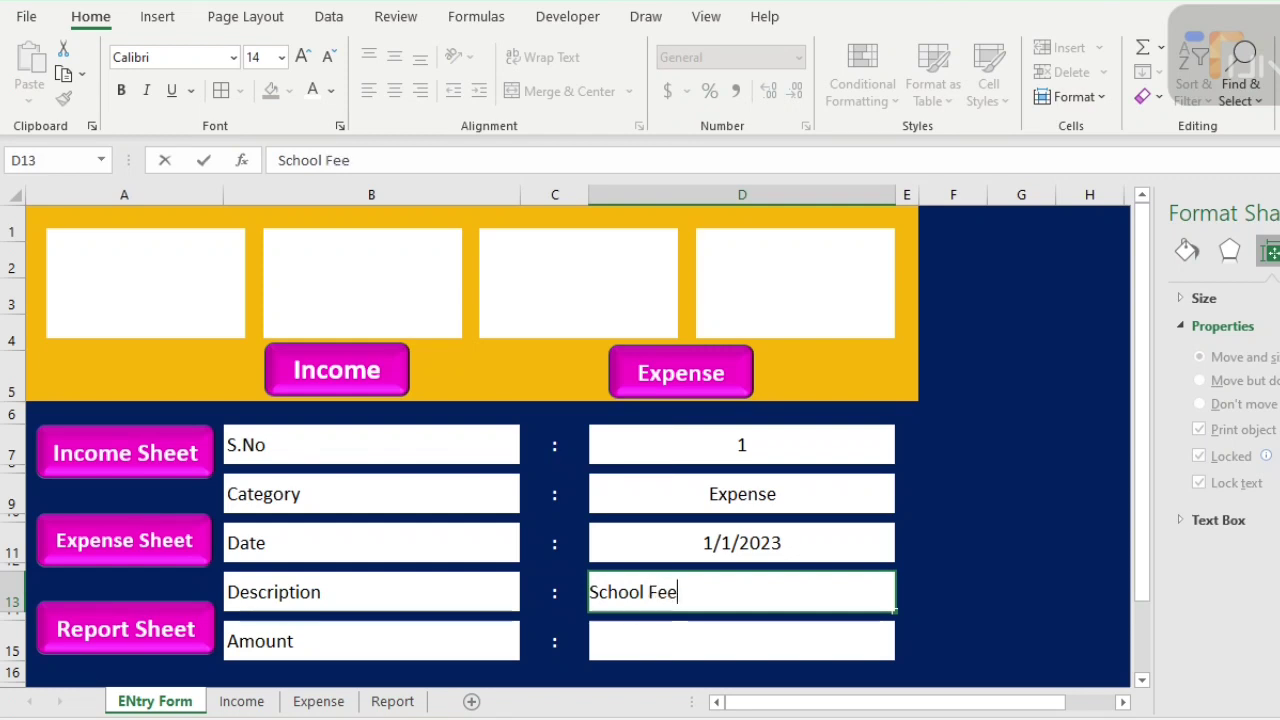
key("Return")
key("Return")
left_click(742, 641)
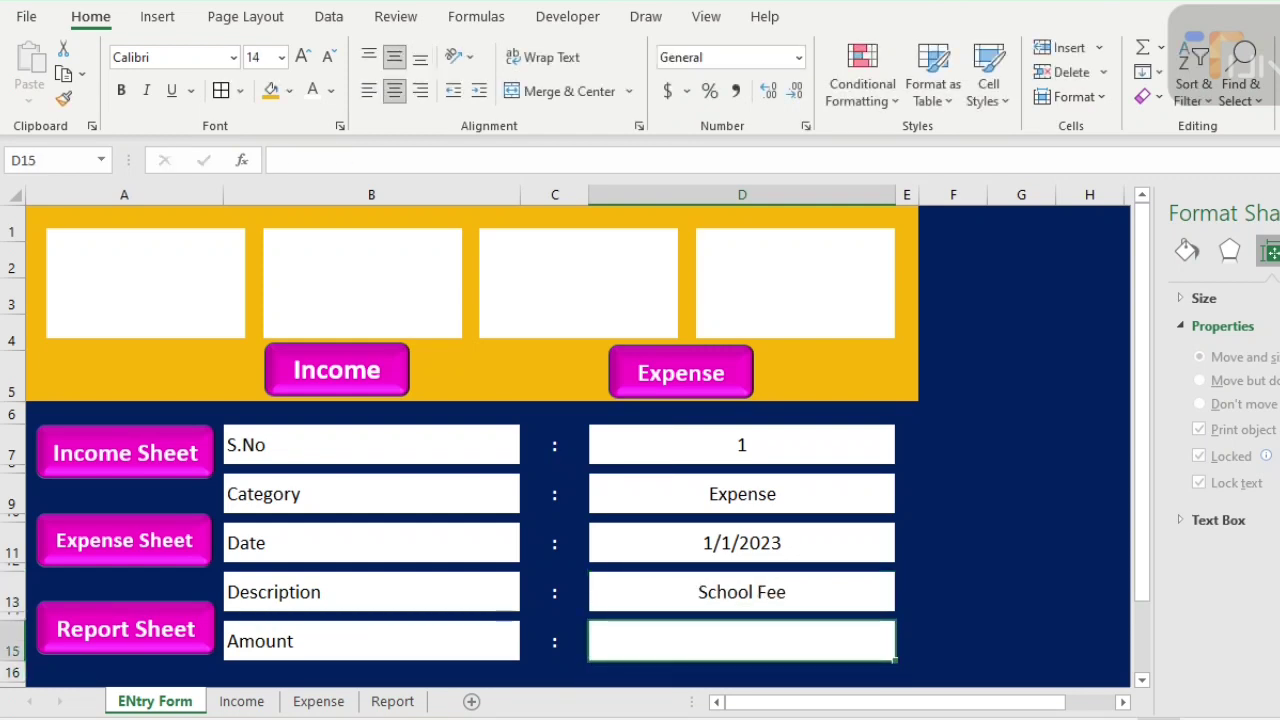
type("15000")
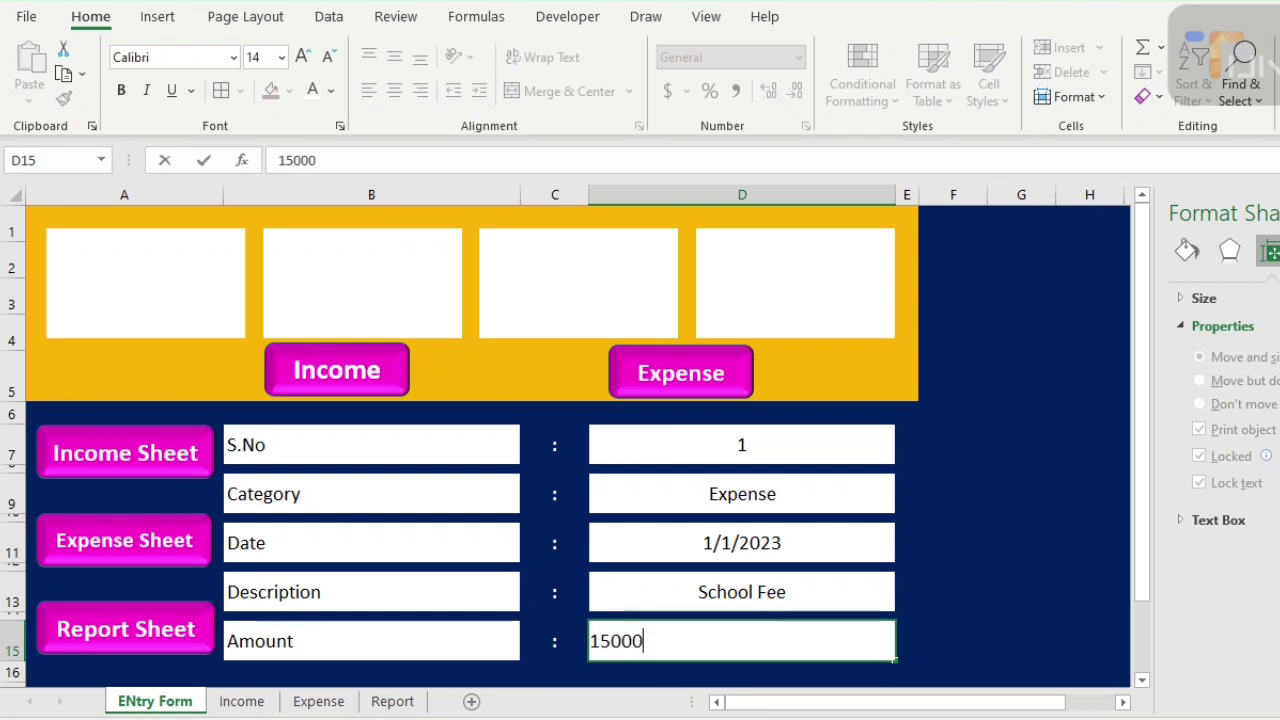
key("ctrl+Return")
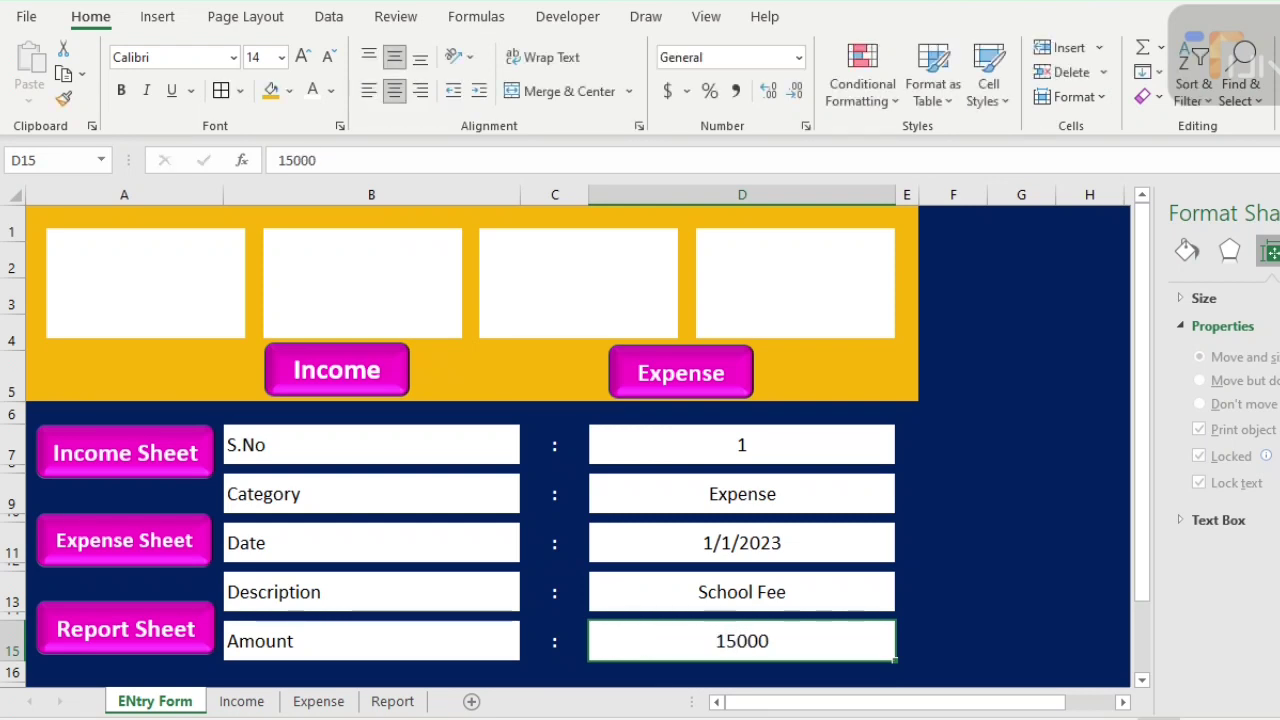
- Start recording a new macro named "Expenc", stored in This Workbook
left_click(566, 17)
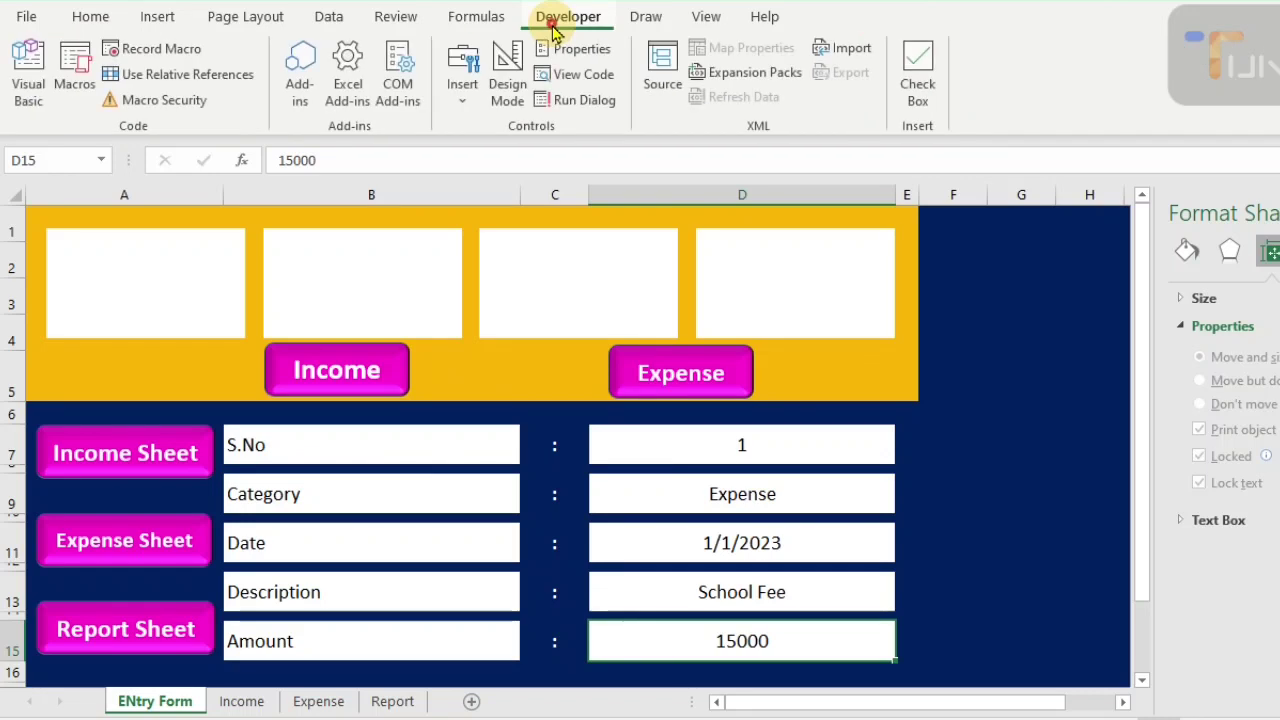
left_click(142, 50)
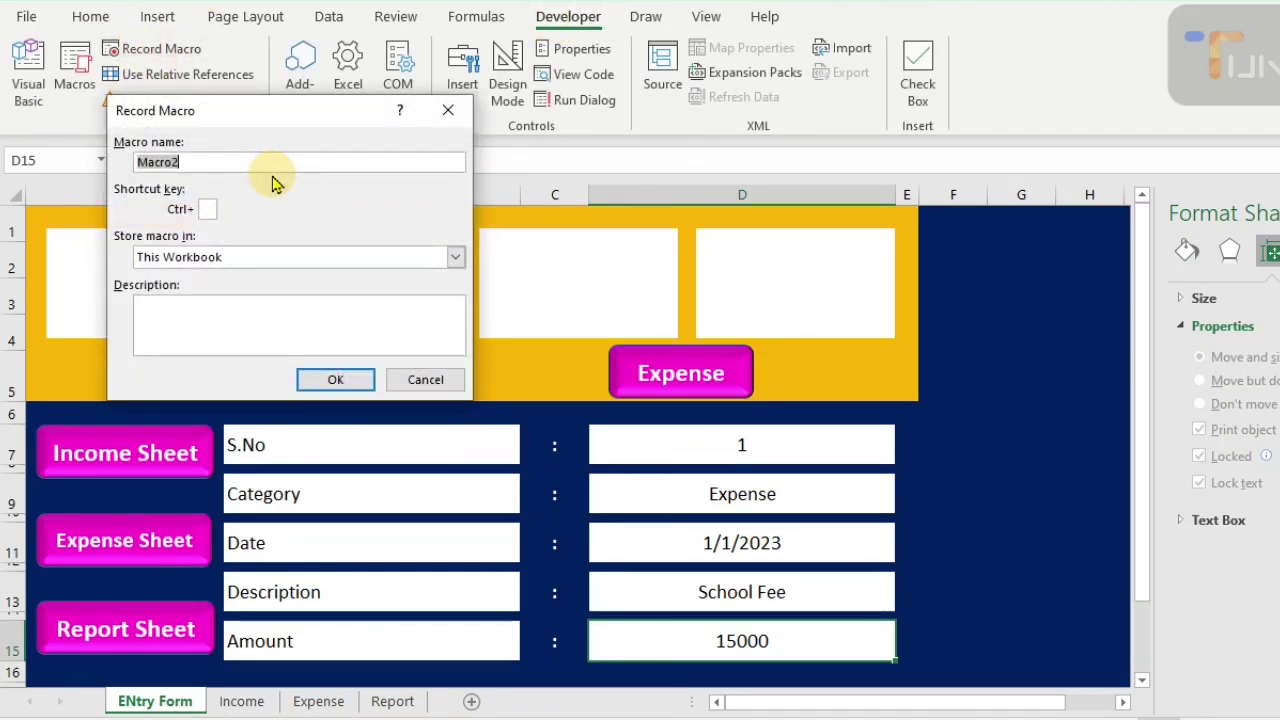
type("Expen")
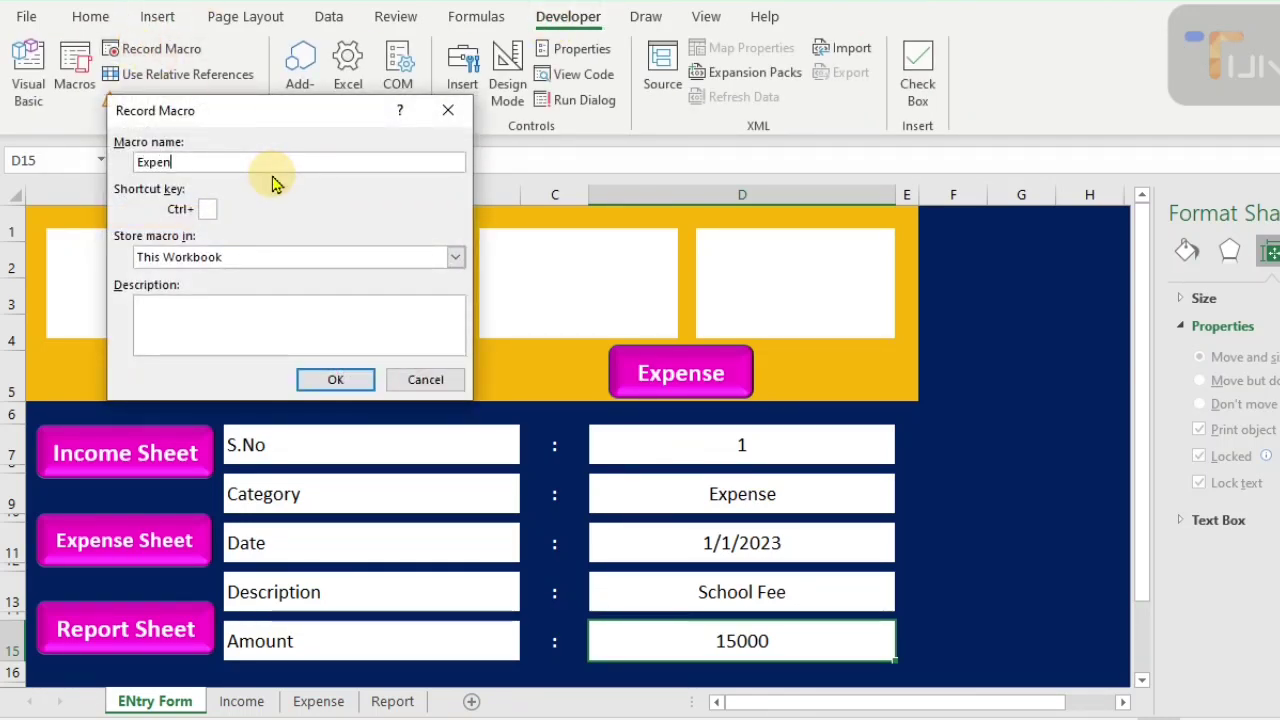
type("d")
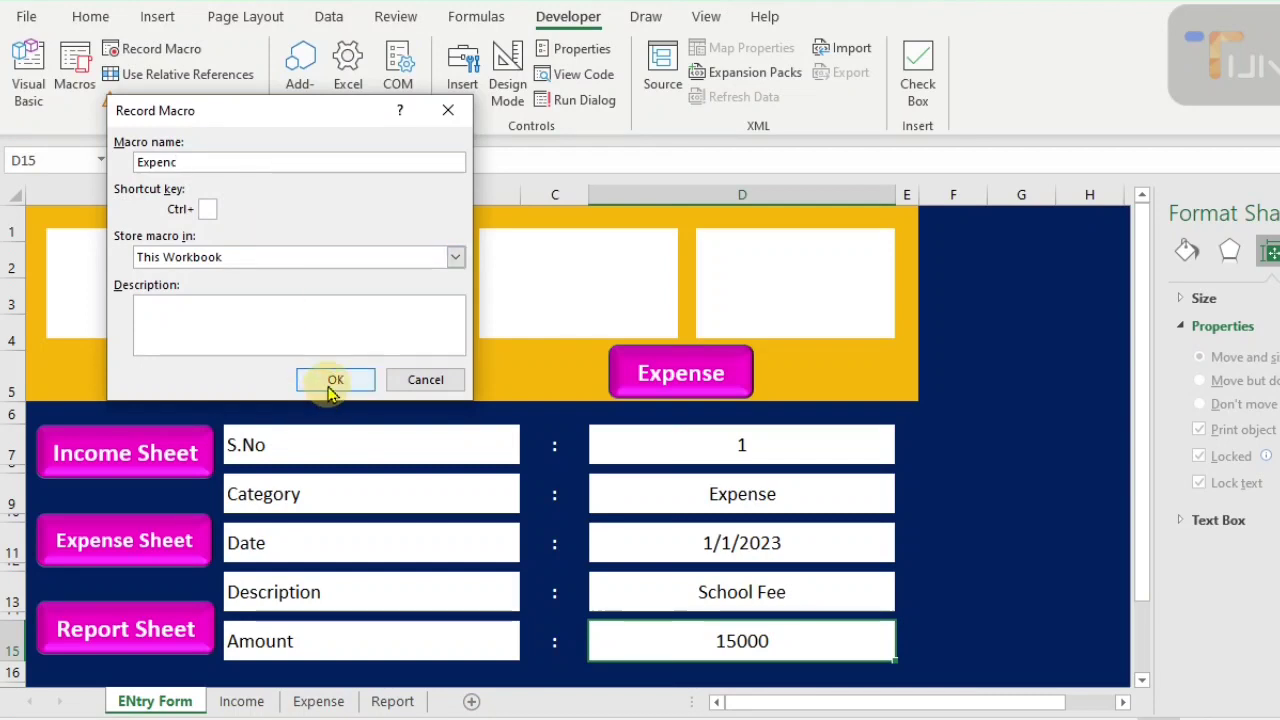
left_click(333, 381)
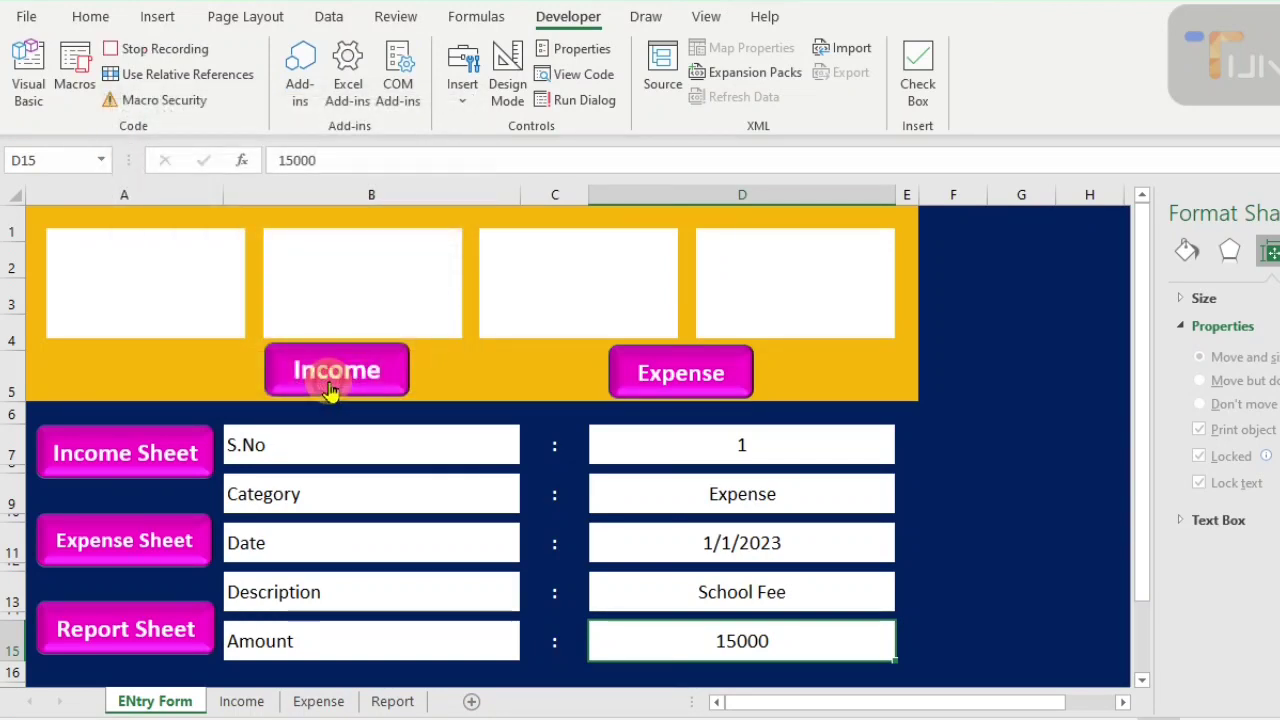
- Copy the form's S.No, Category, Date, Description and Amount values together from cells D7, D9, D11, D13 and D15
left_click(678, 448, "ctrl")
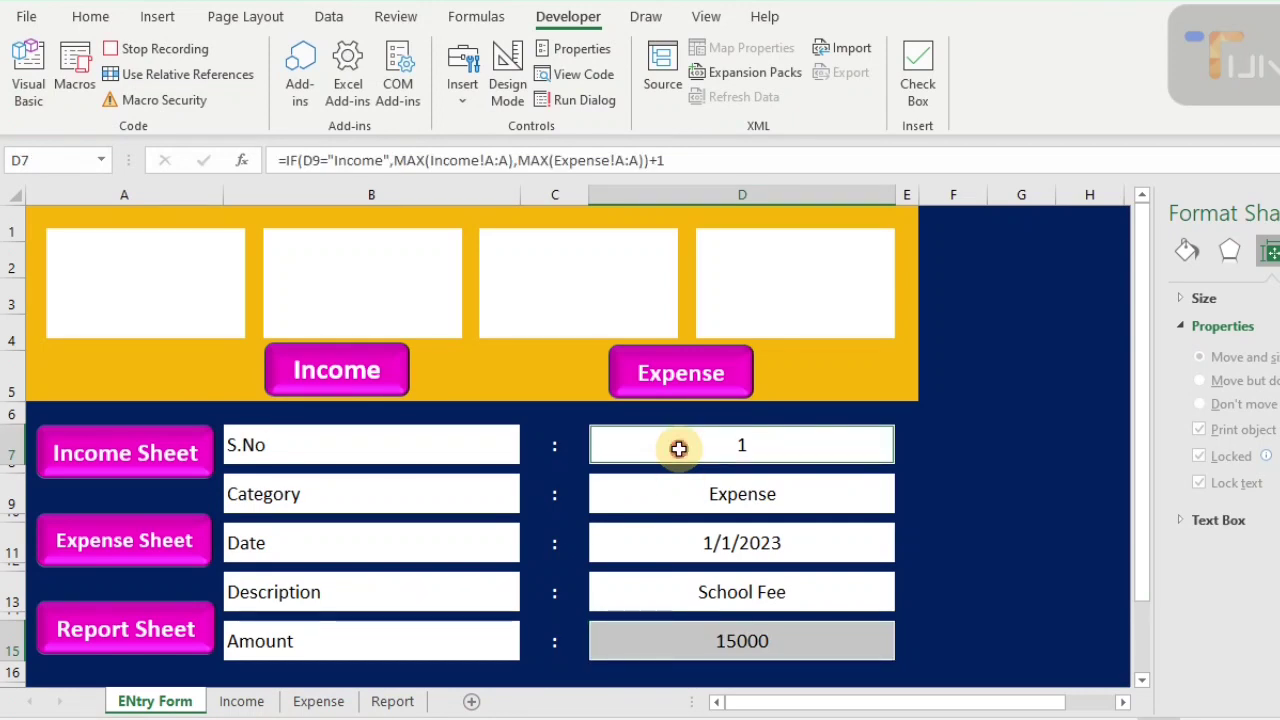
left_click(680, 490, "ctrl")
left_click(684, 536, "ctrl")
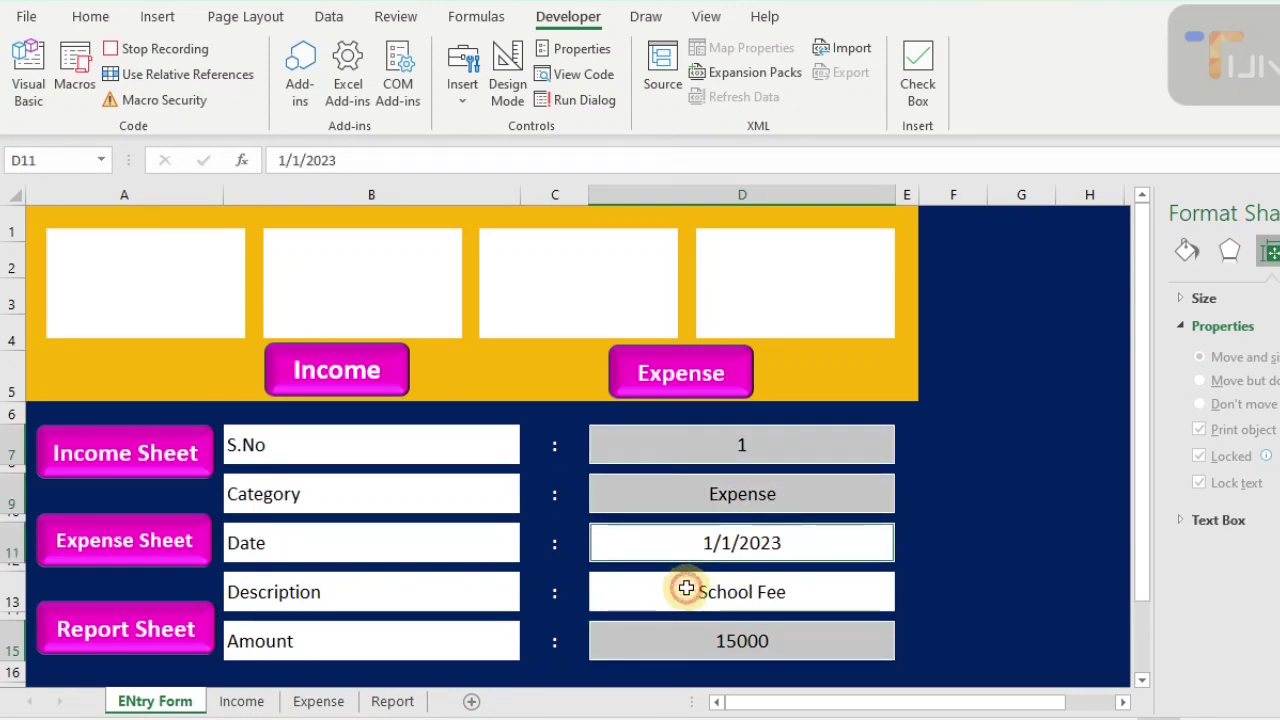
left_click(683, 586, "ctrl")
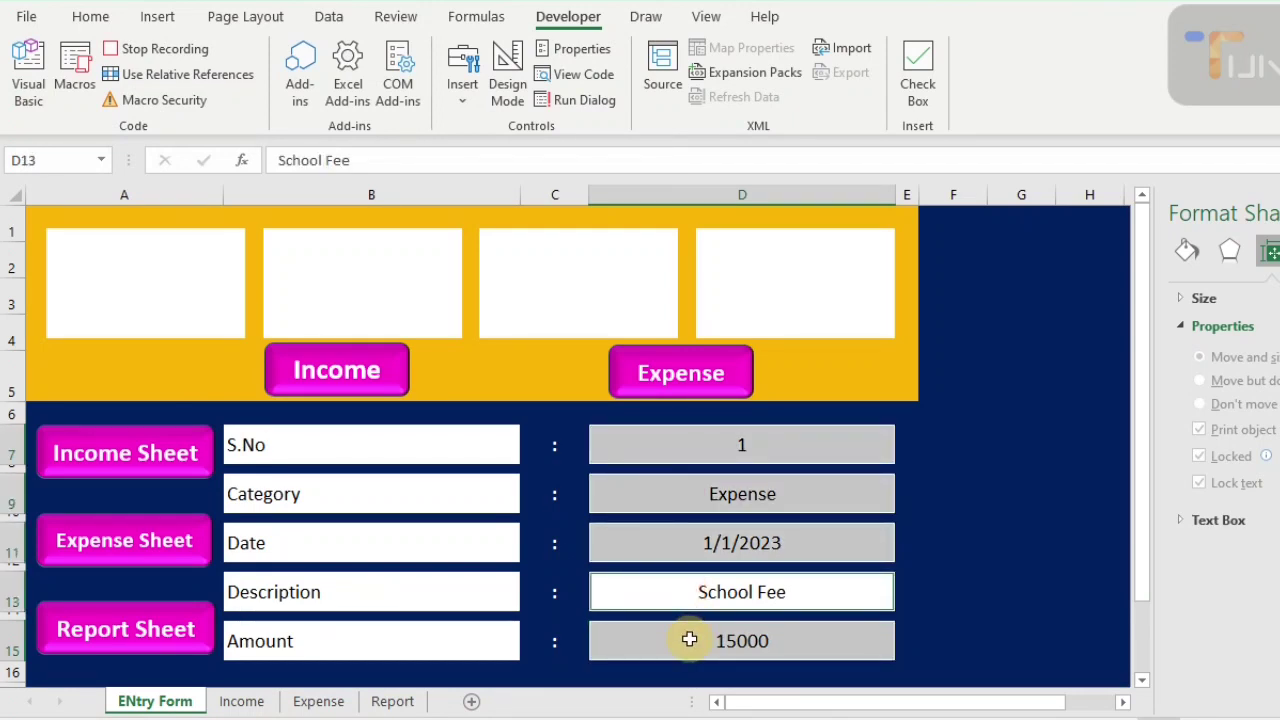
- On the Expense sheet, reach the last filled cell of the S.No column from the sheet's end, then move one row below using relative references
left_click(316, 702)
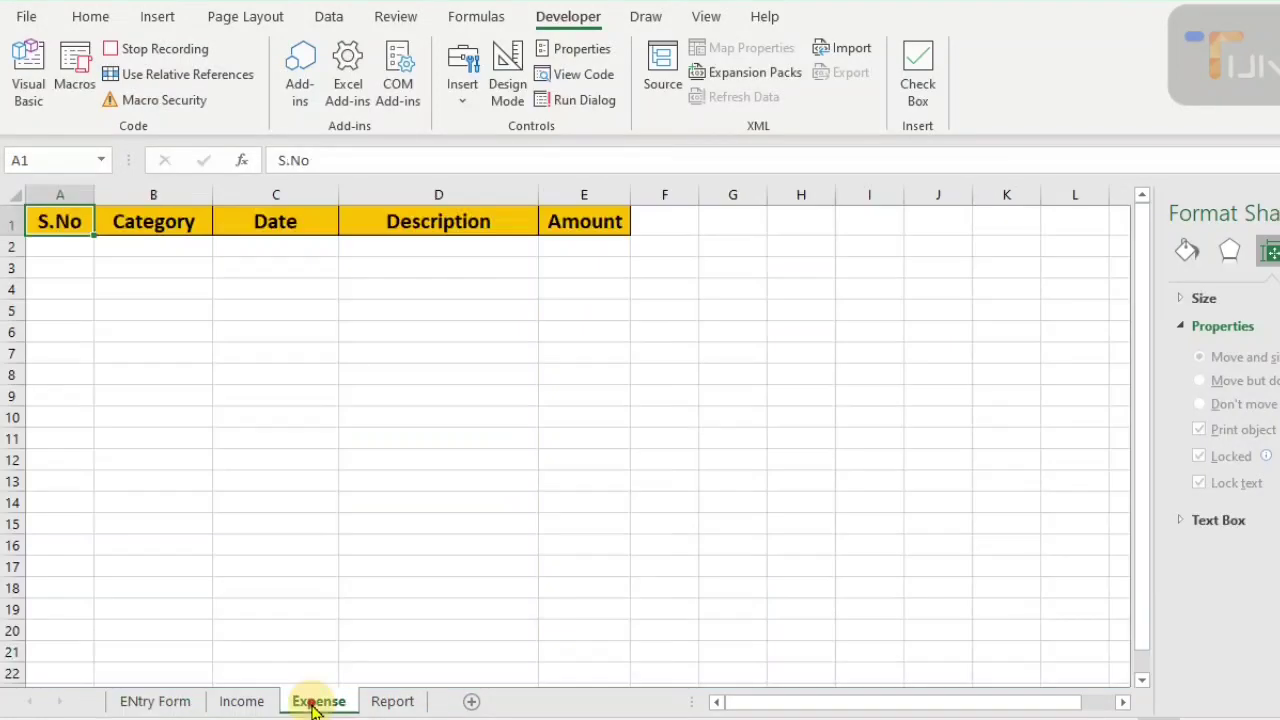
left_click(733, 226)
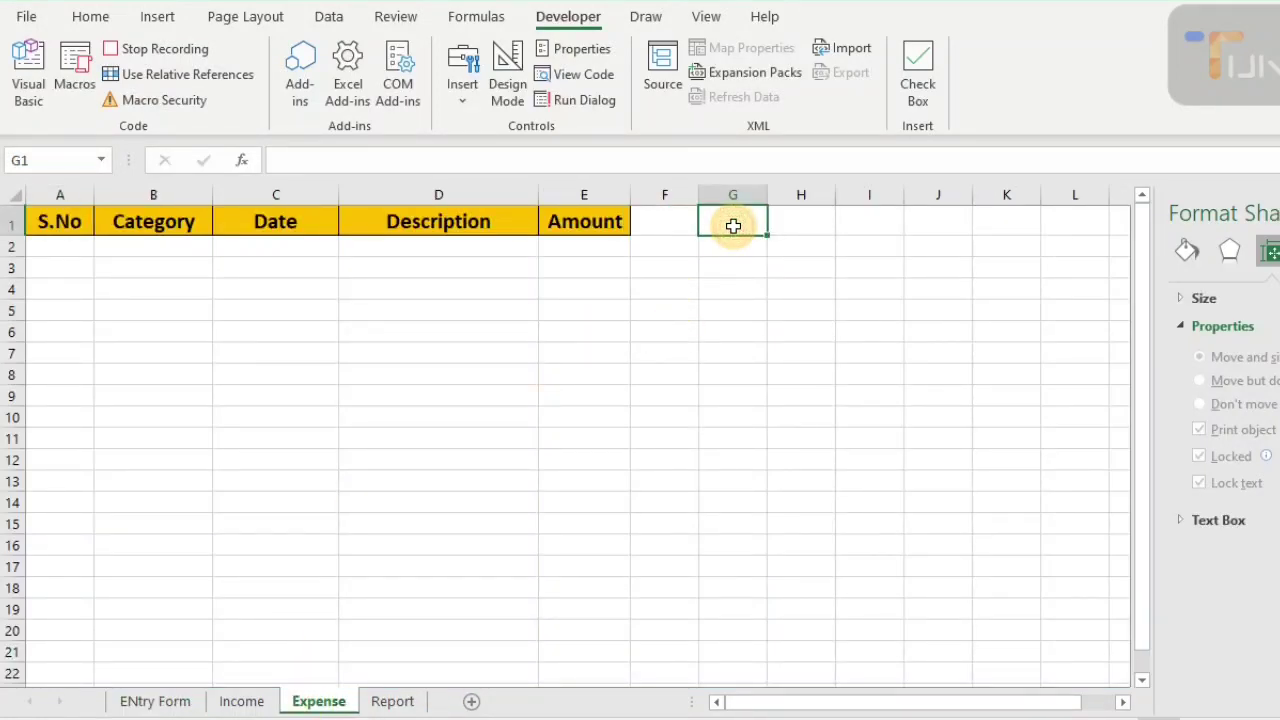
key("ctrl+Down")
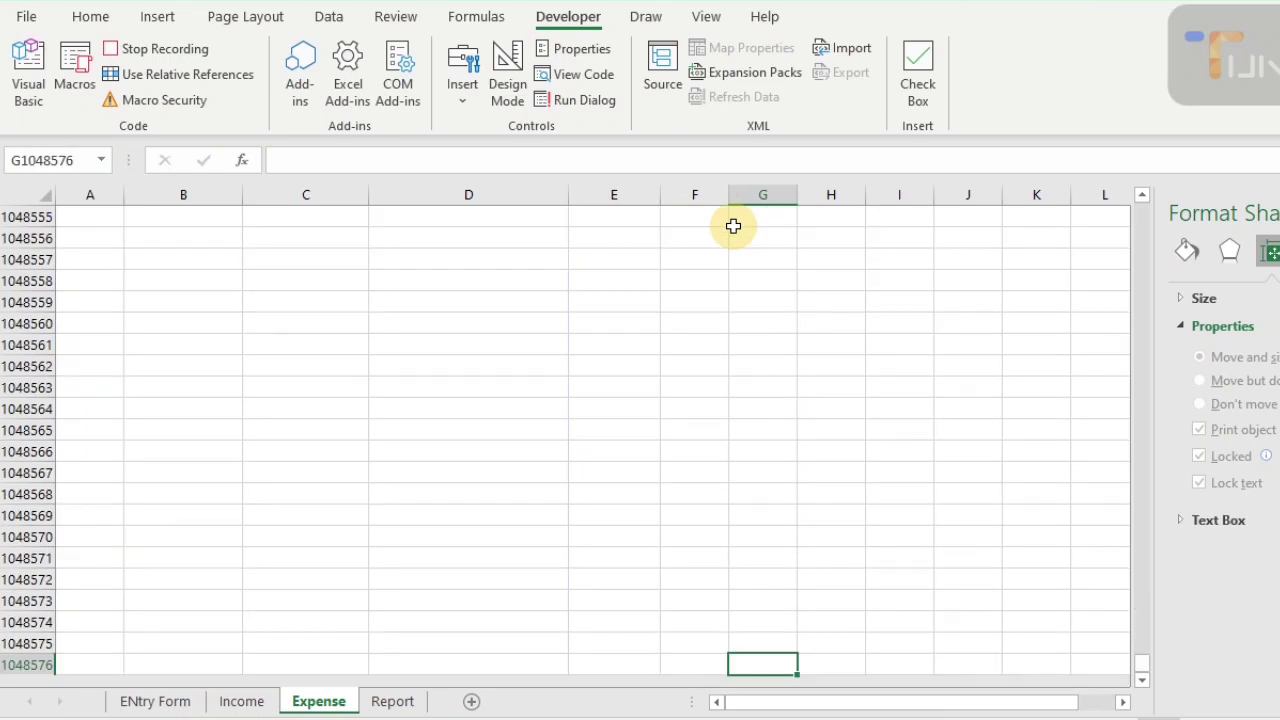
key("ctrl+Left")
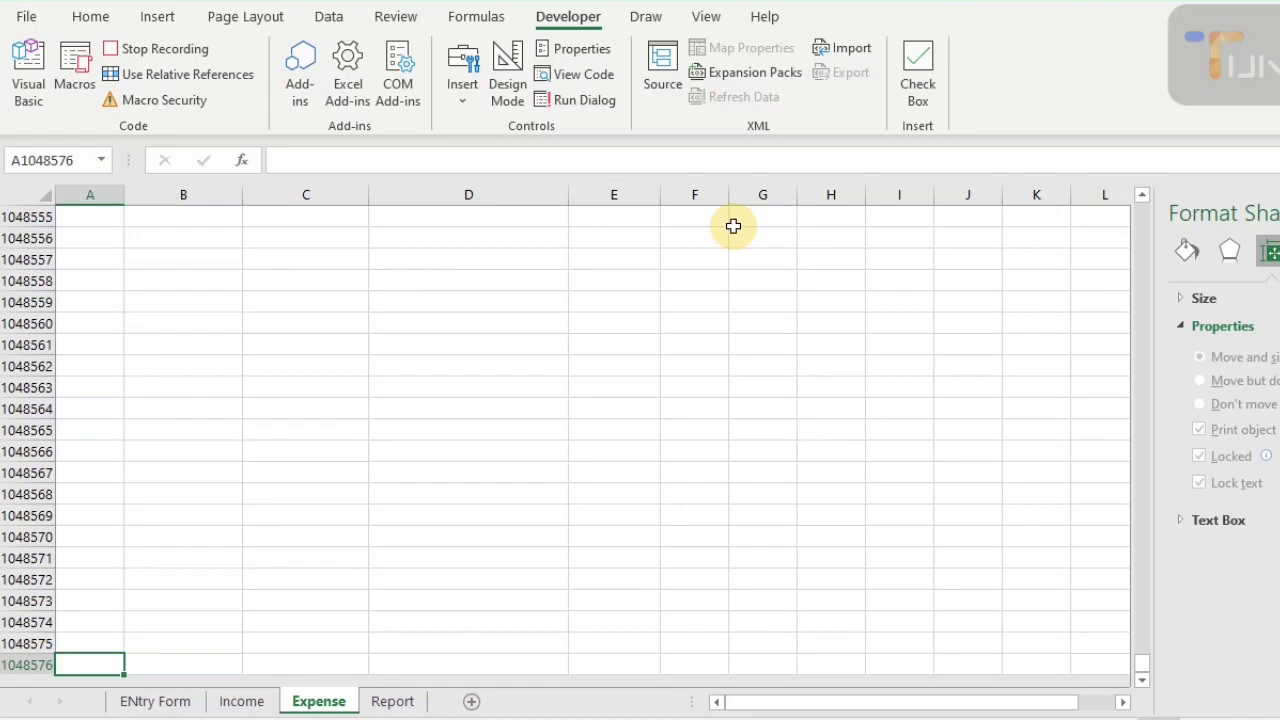
key("ctrl+Up")
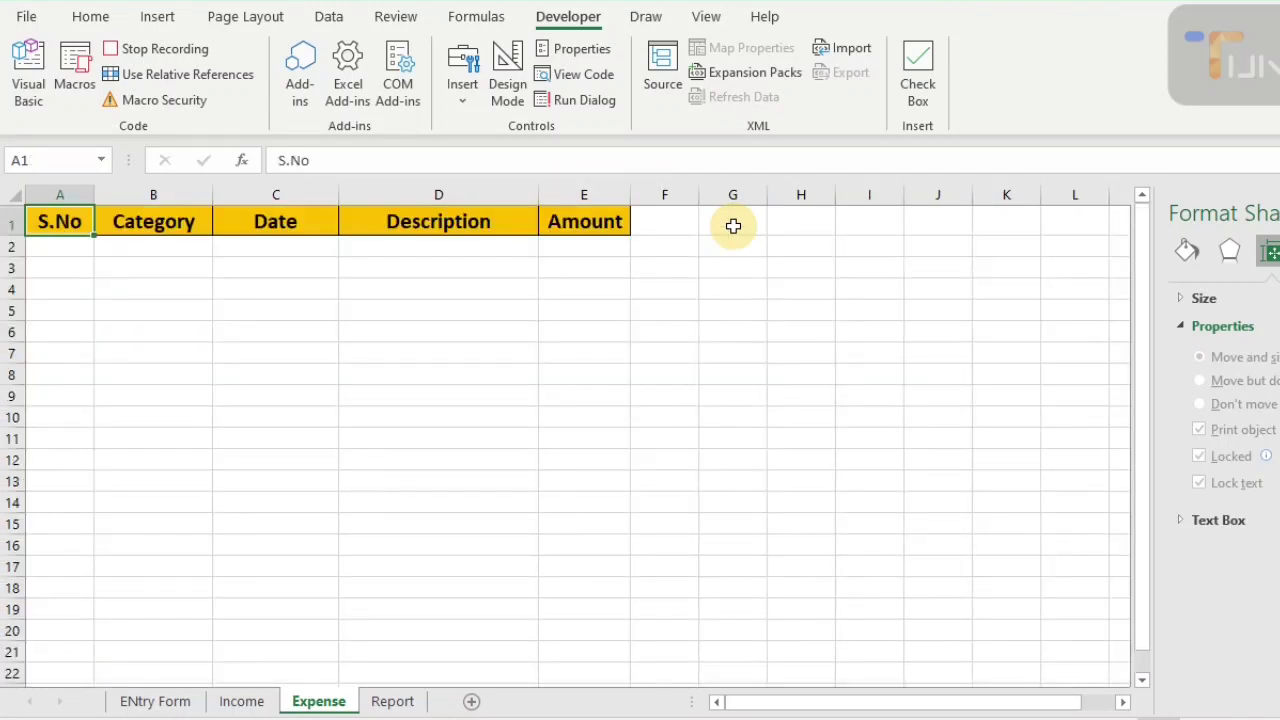
left_click(147, 76)
key("Down")
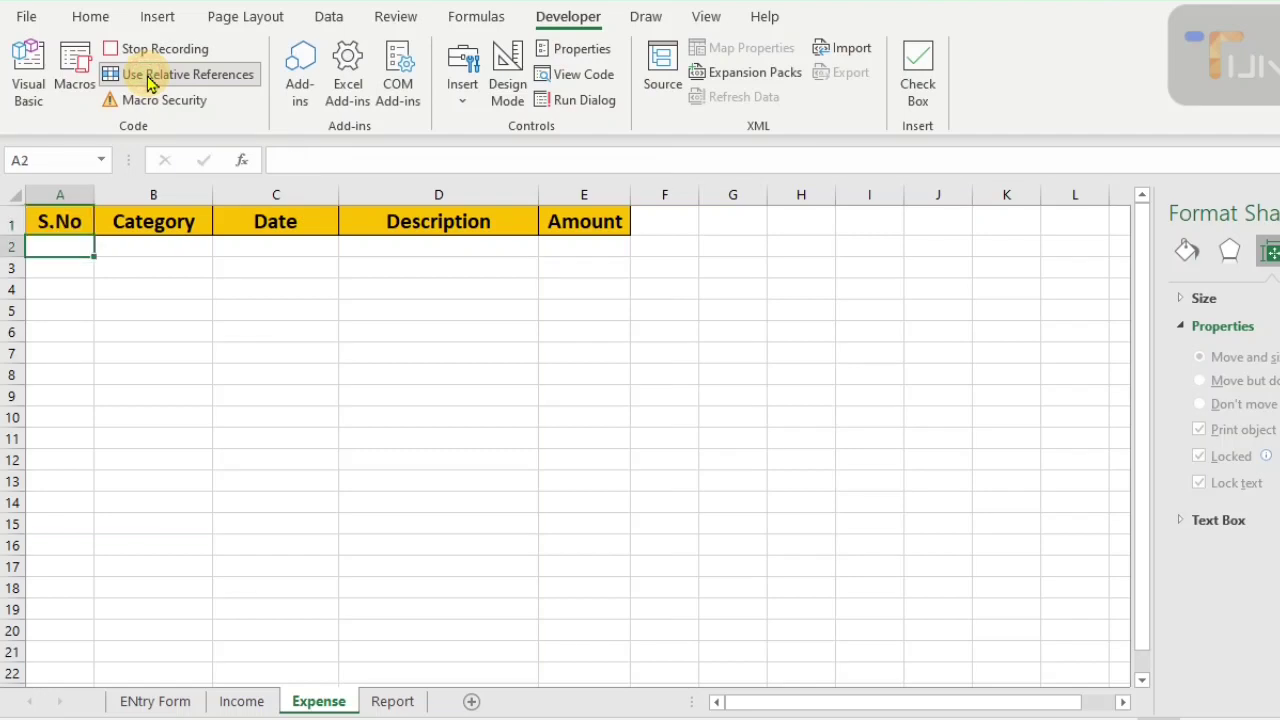
- Paste the copied form entries into the Expense sheet's row 2 as values only, transposed across the columns
key("ctrl+alt+v")
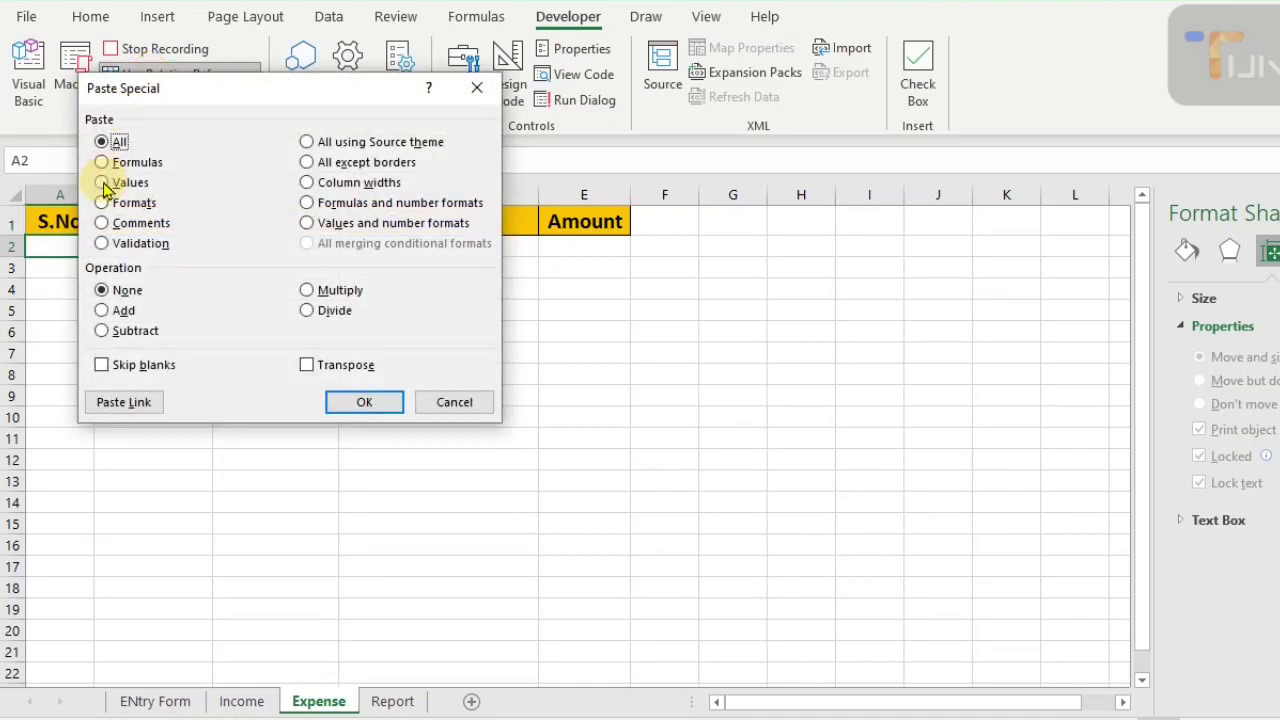
left_click(103, 184)
left_click(316, 367)
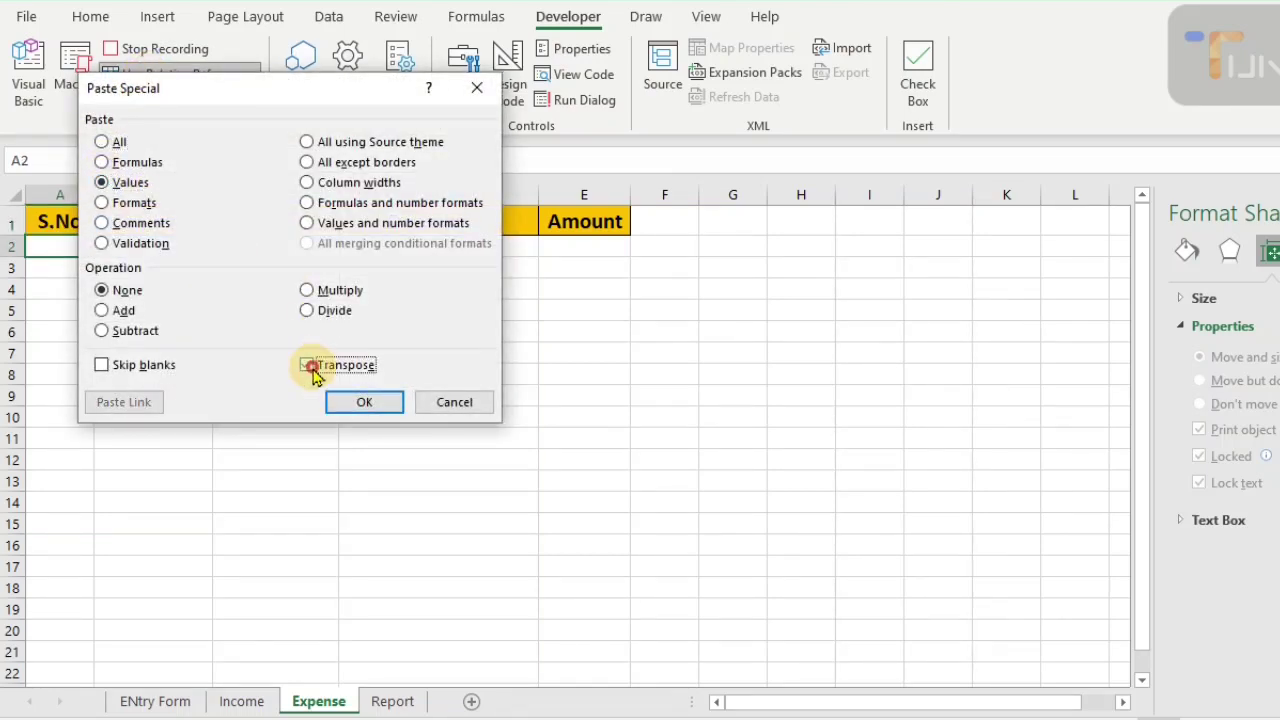
left_click(368, 403)
left_click(372, 406)
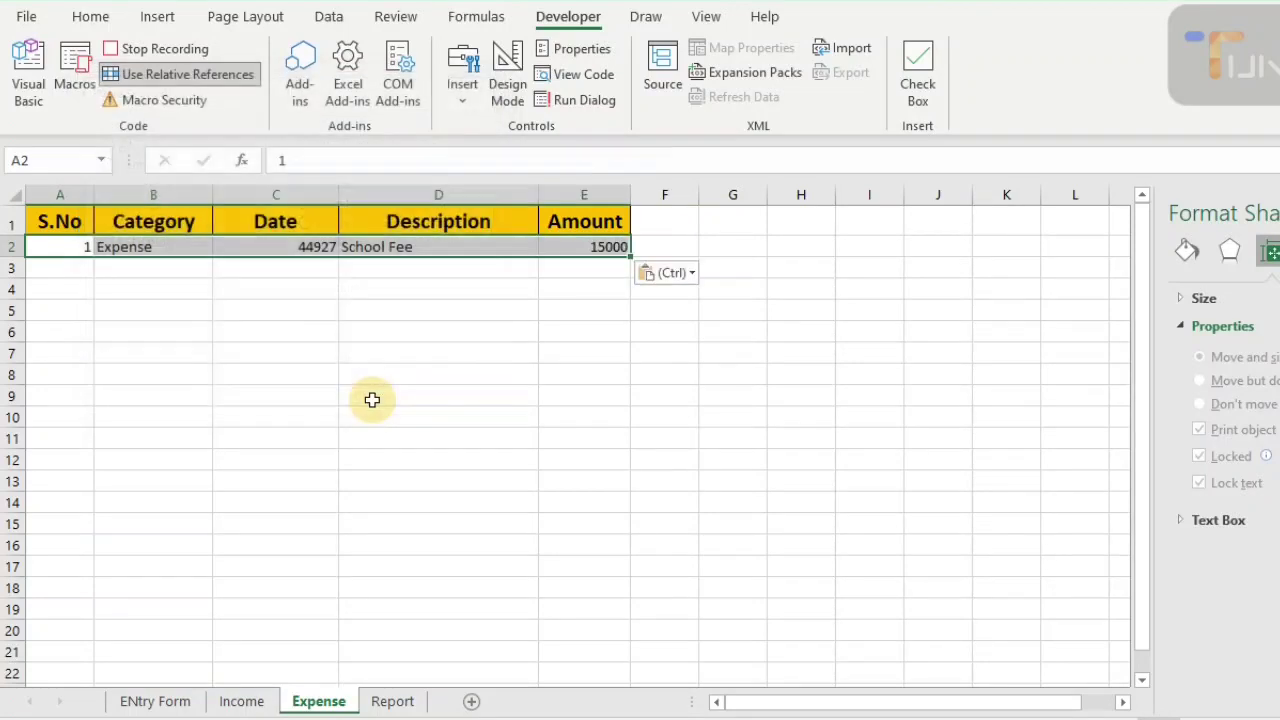
- Centre the pasted expense record horizontally and vertically and add borders around its cells
left_click(90, 17)
left_click(395, 90)
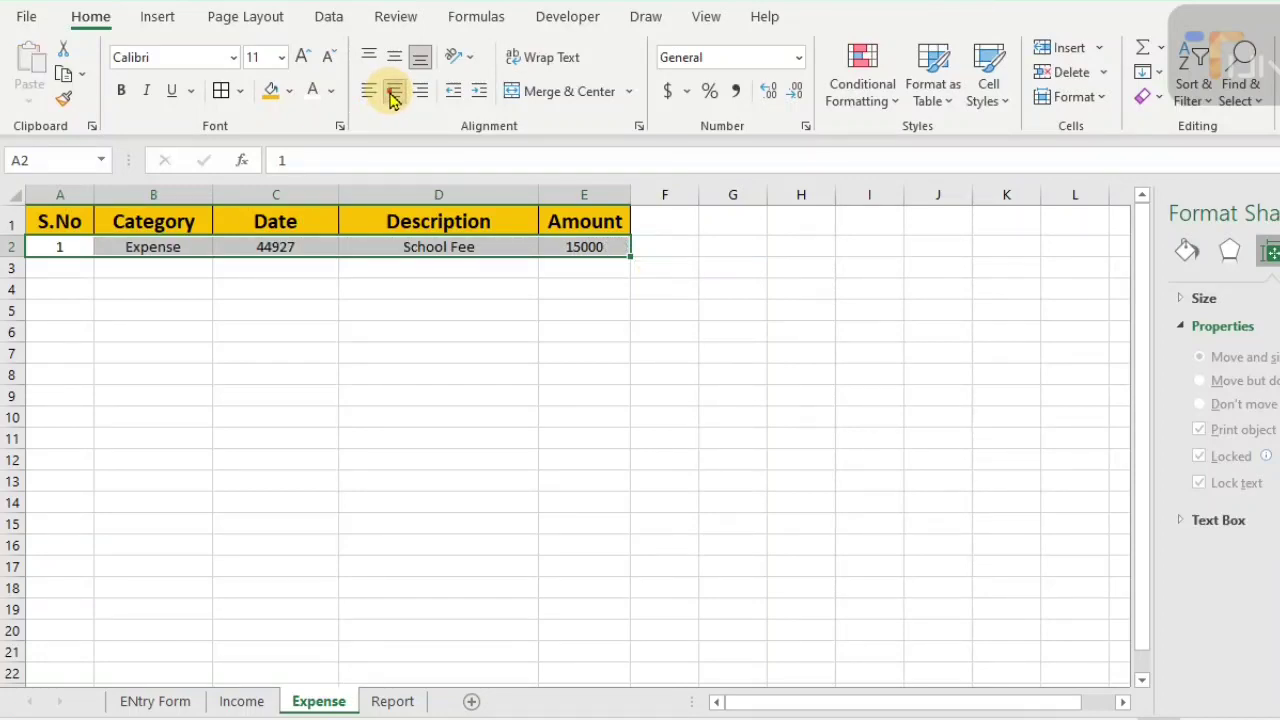
left_click(395, 57)
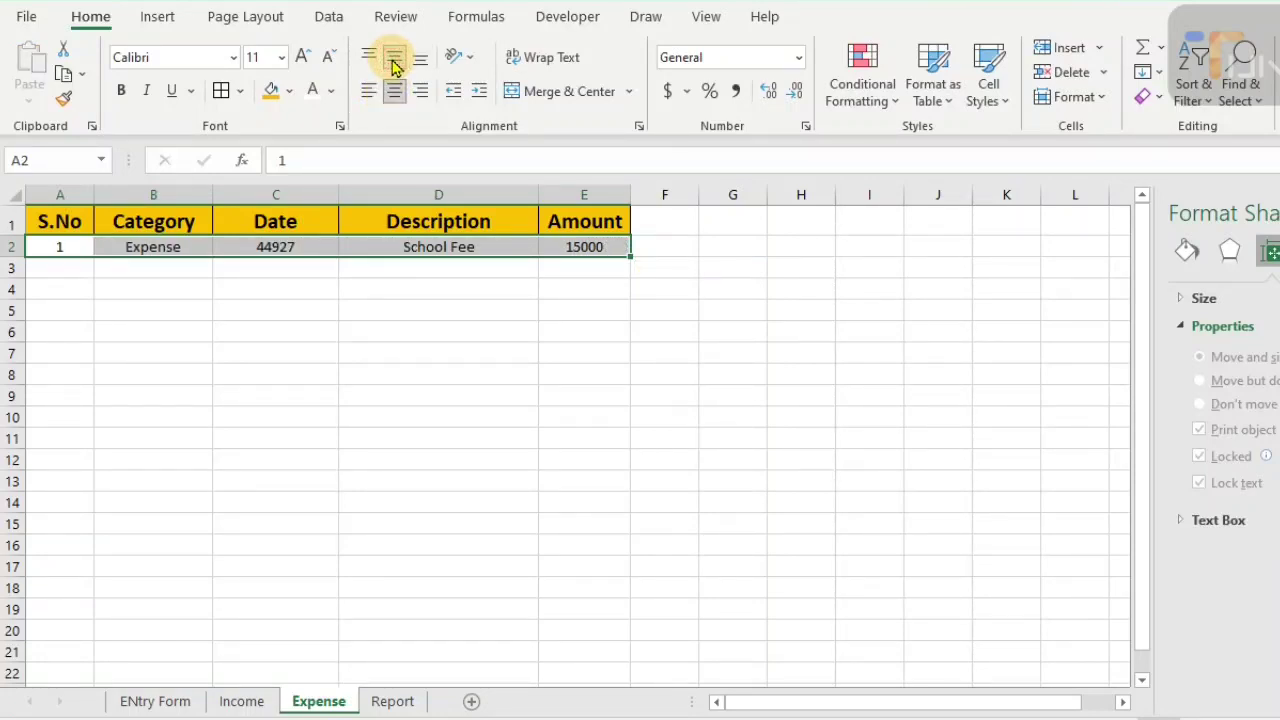
- Format the record's Date cell C2 in the 1-Jan-23 date style, move to F2 and turn off relative references
left_click(275, 249)
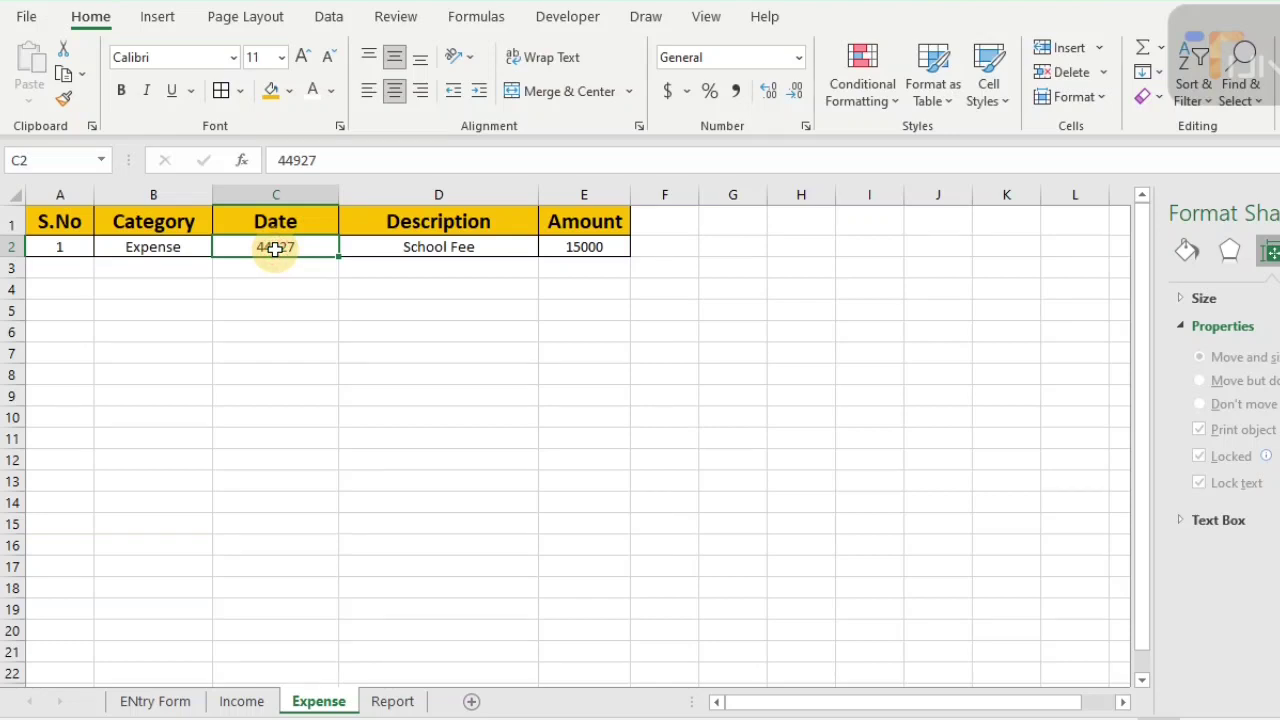
key("ctrl+shift+3")
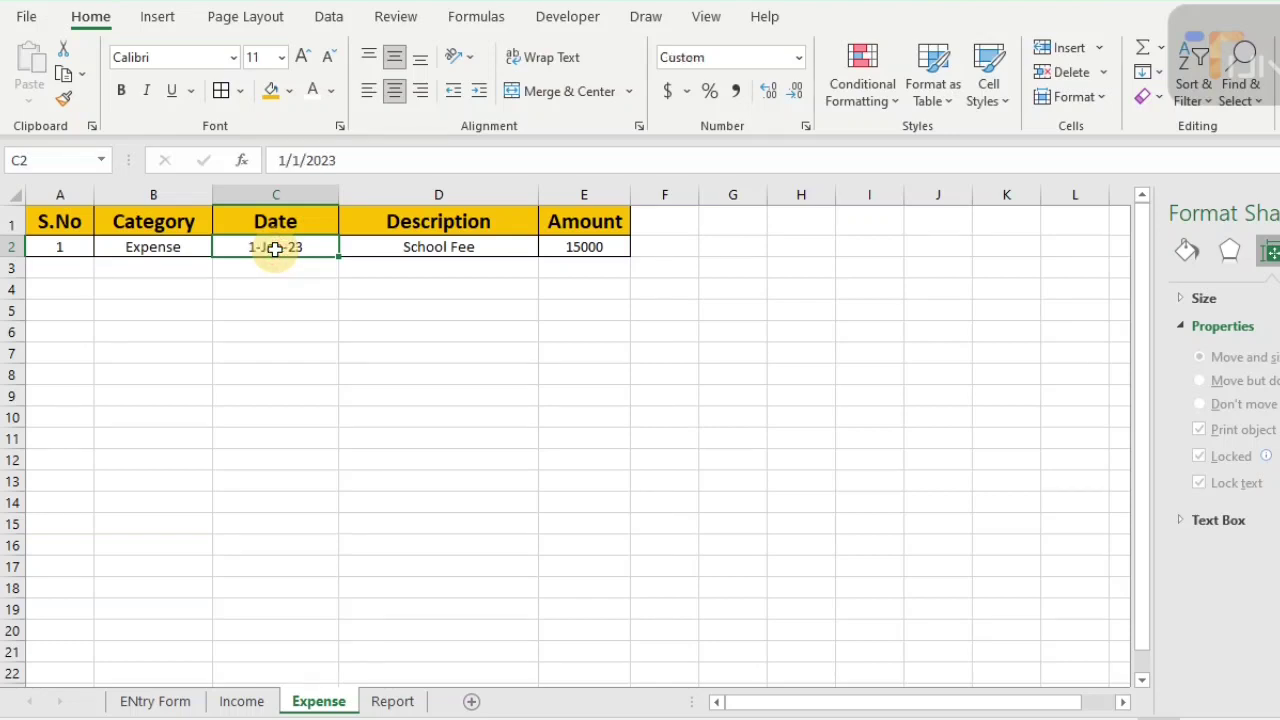
left_click(599, 256)
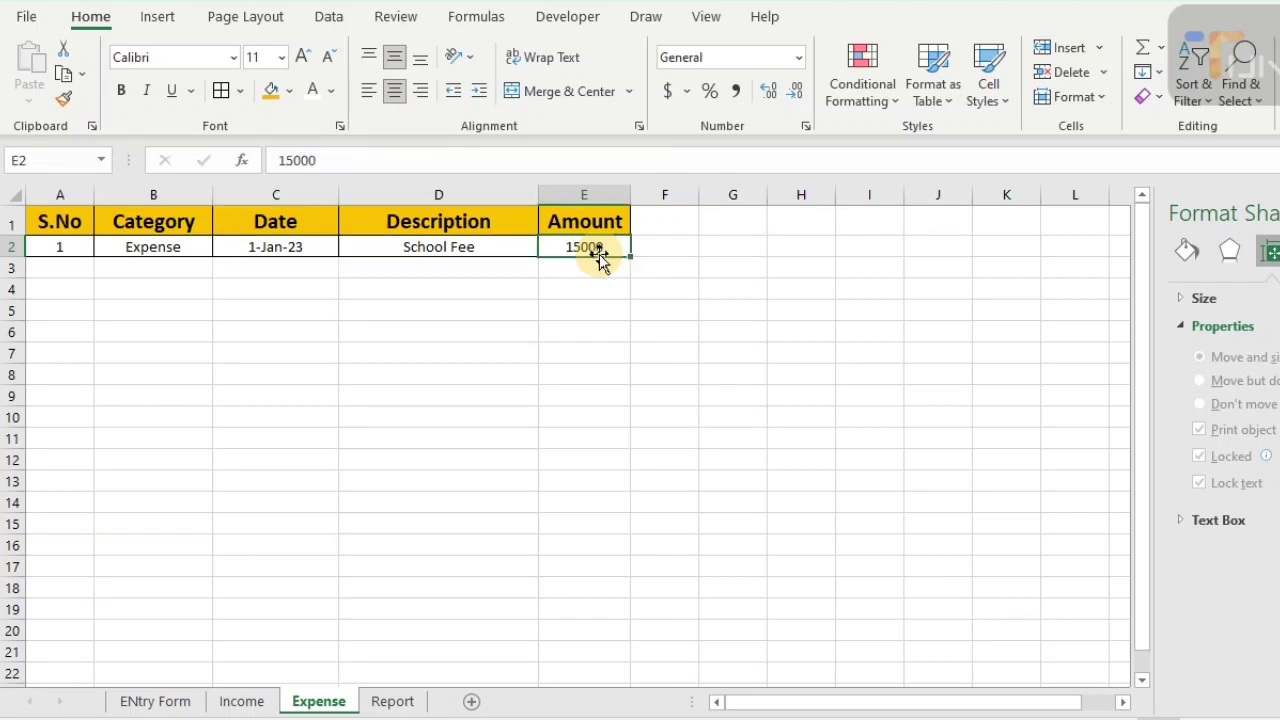
key("Tab")
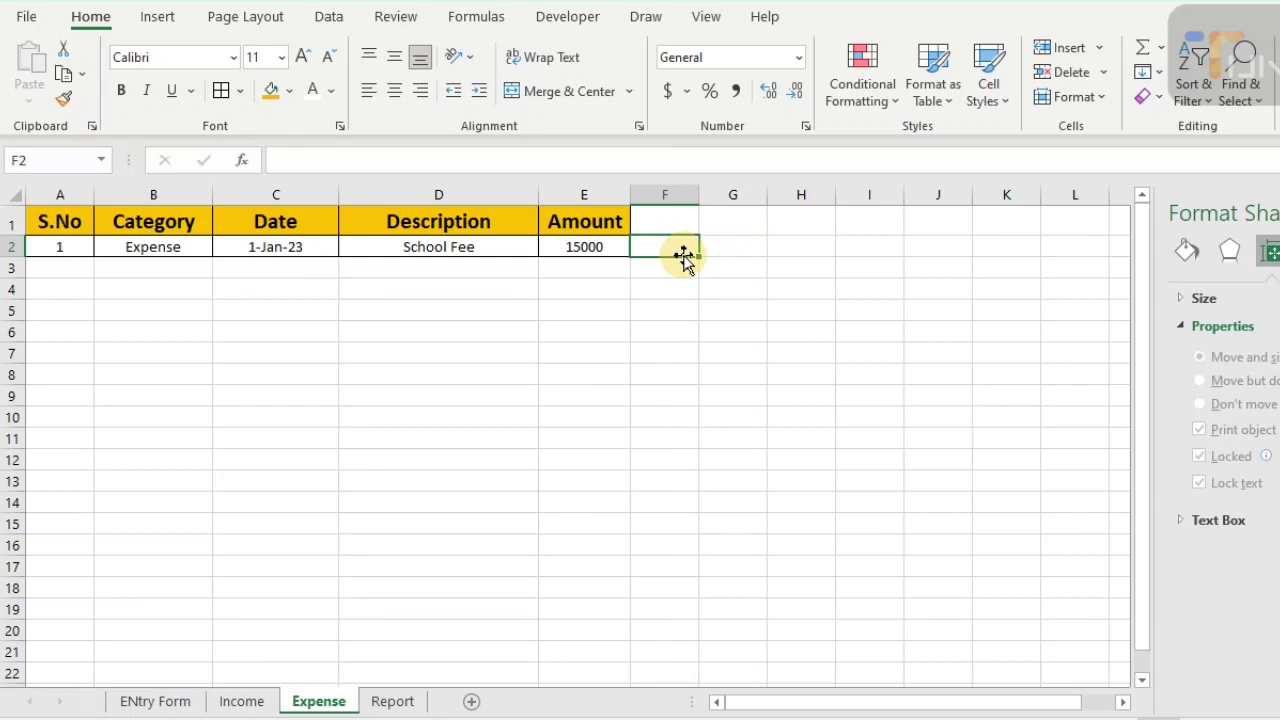
left_click(568, 17)
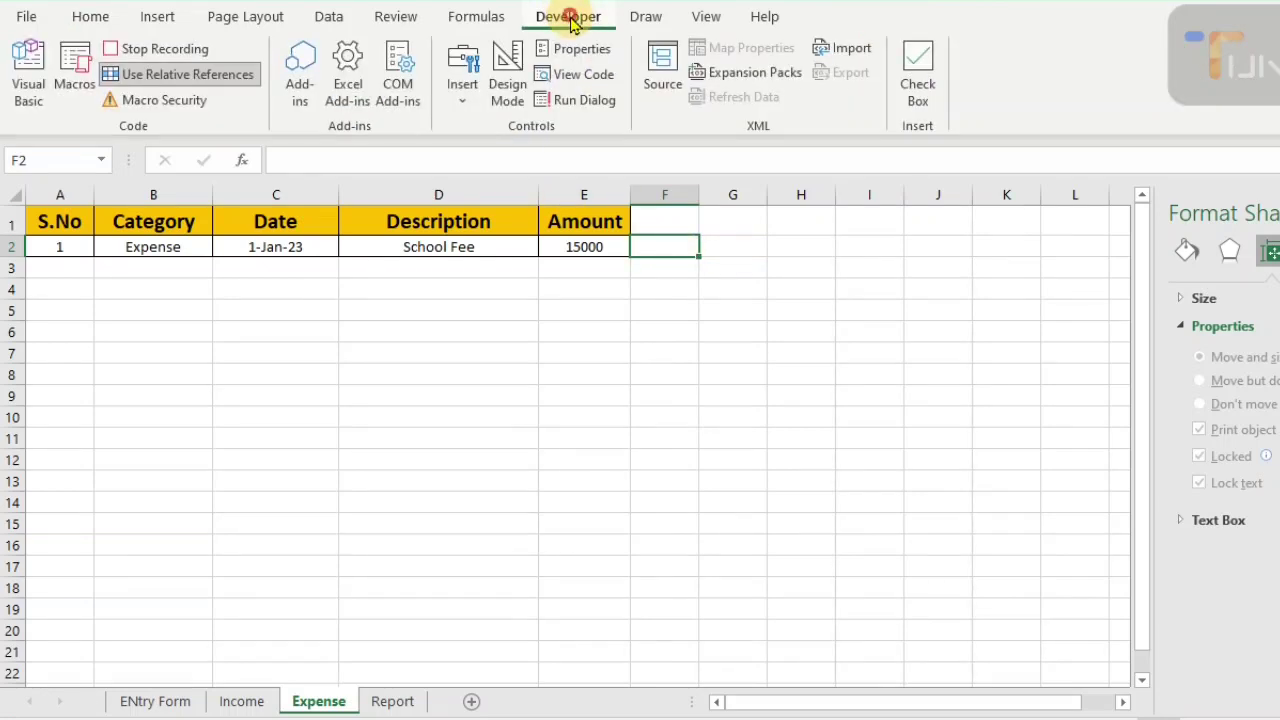
left_click(200, 85)
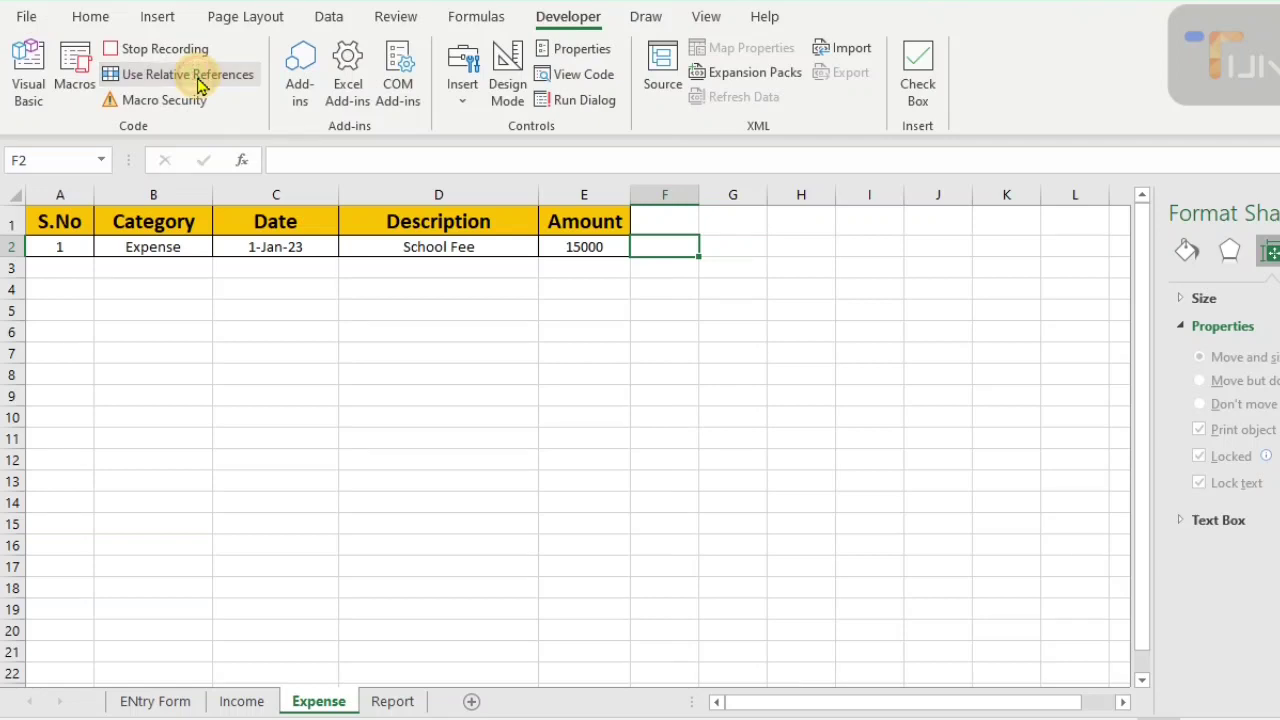
- Clear the Category, Date, Description and Amount entries on the ENtry Form sheet and stop recording the macro
left_click(158, 702)
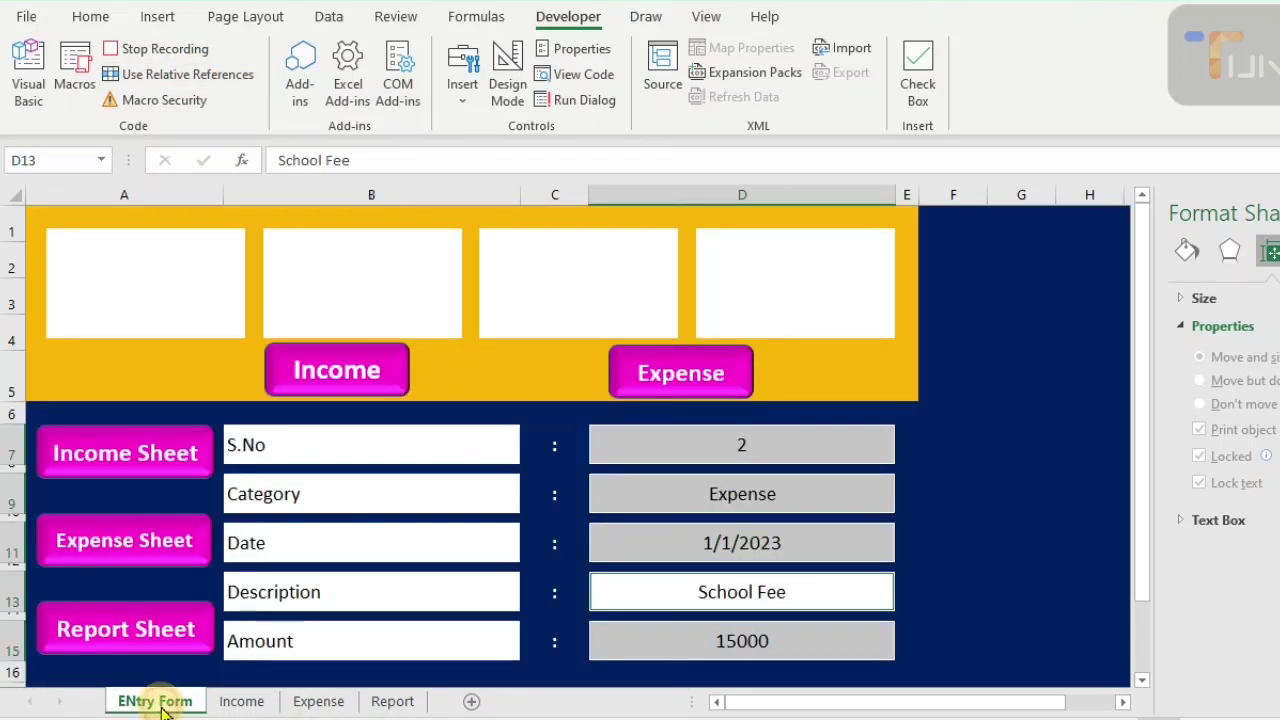
left_click(788, 448)
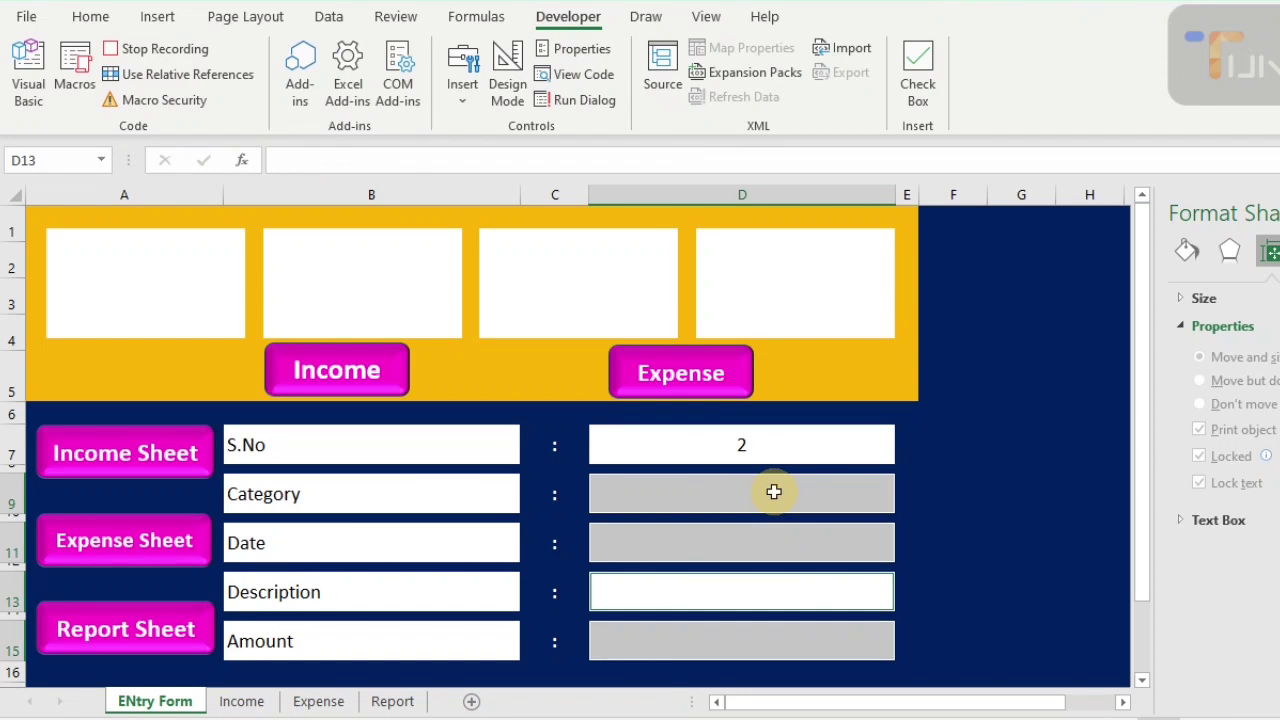
left_click(774, 492)
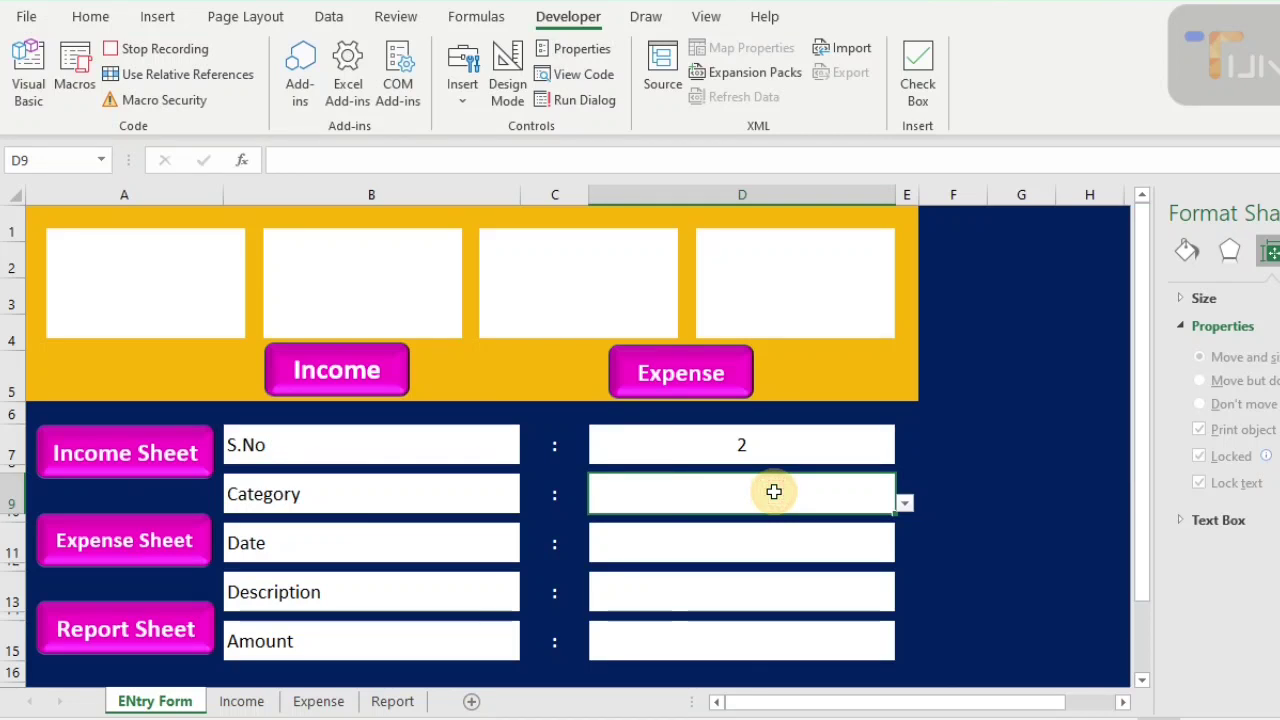
left_click(137, 50)
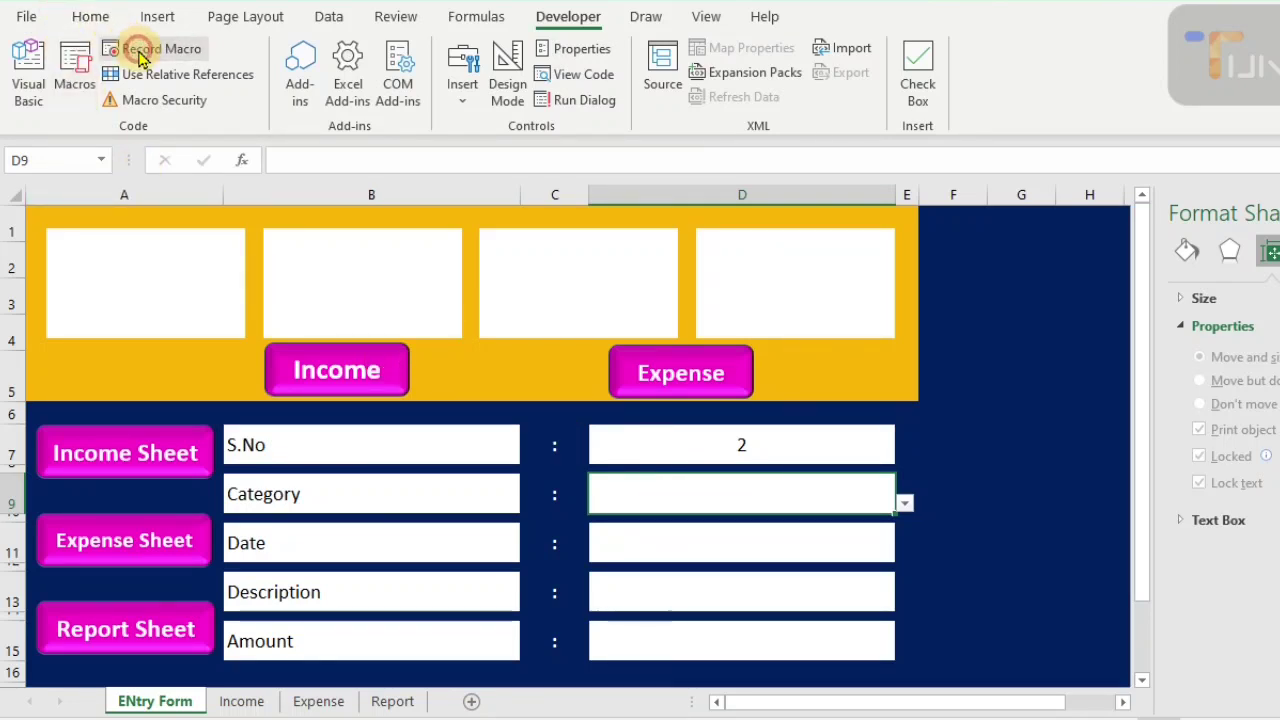
- Assign the Expenc macro to the form's Expense button
left_click(688, 372, "ctrl")
right_click(688, 372)
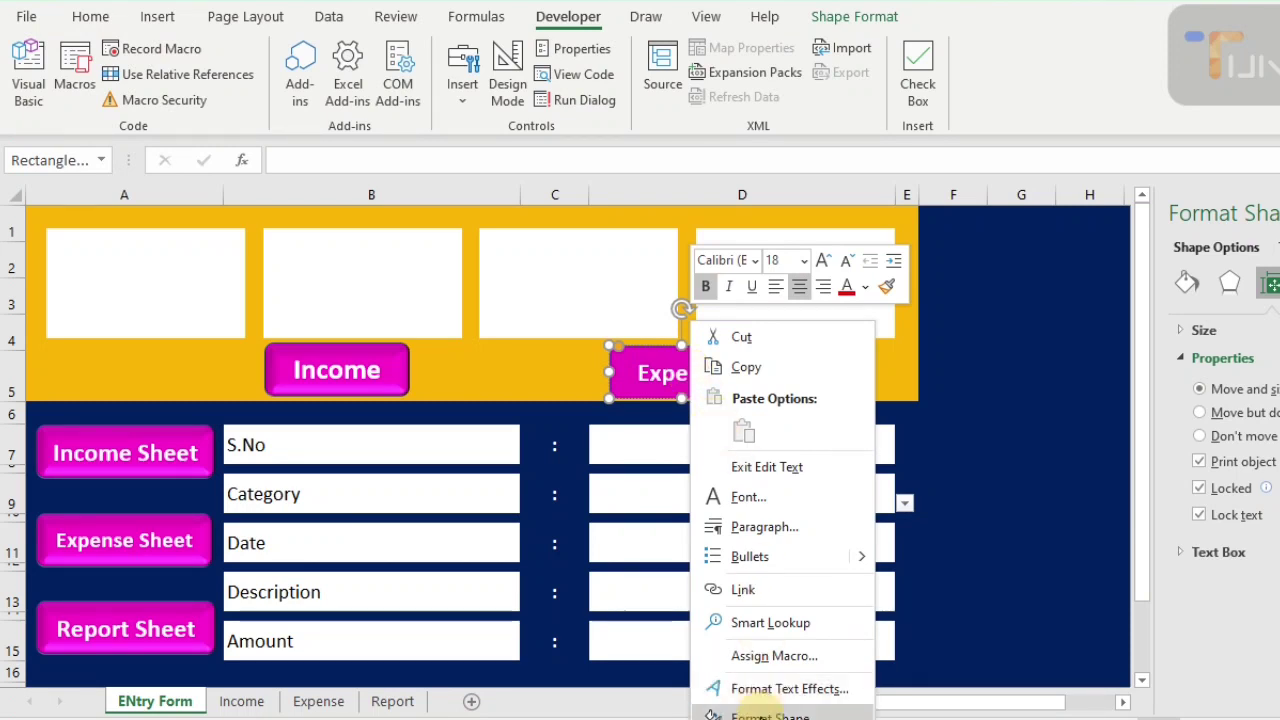
left_click(766, 655)
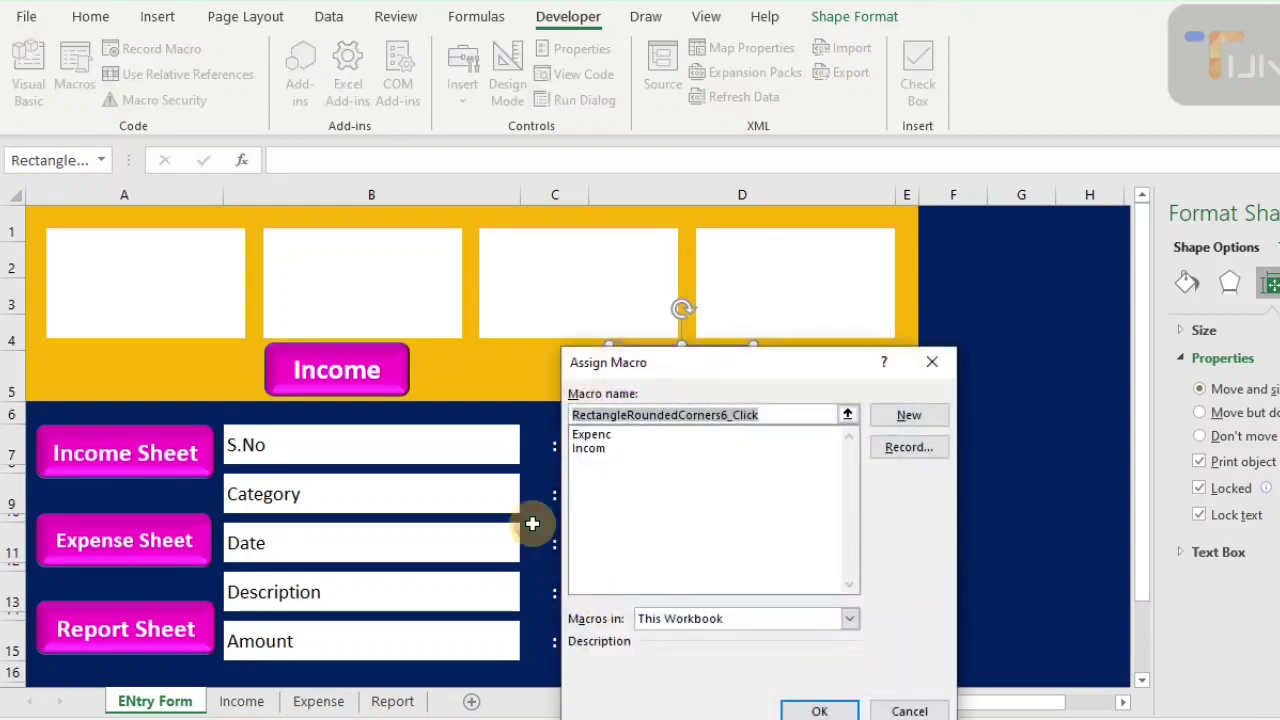
left_click(592, 436)
left_click(820, 711)
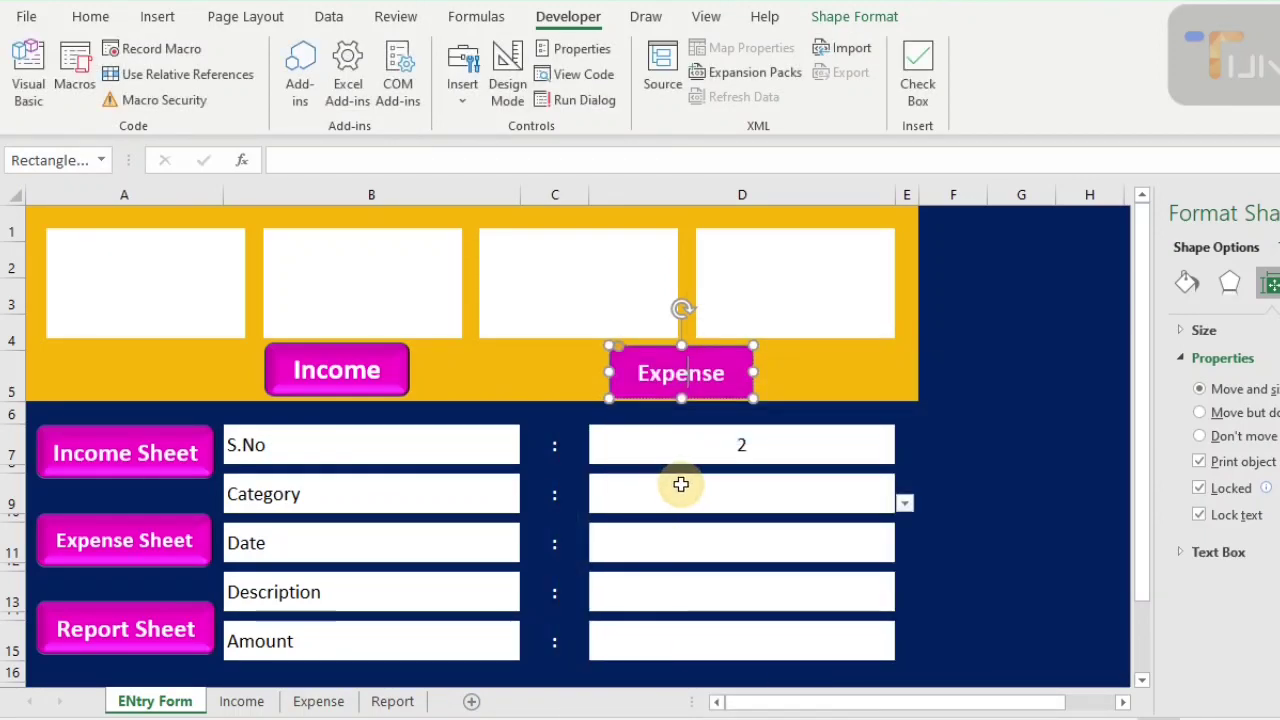
- Set the form's Category to Expense and the Date to 2-1-2023
left_click(728, 492)
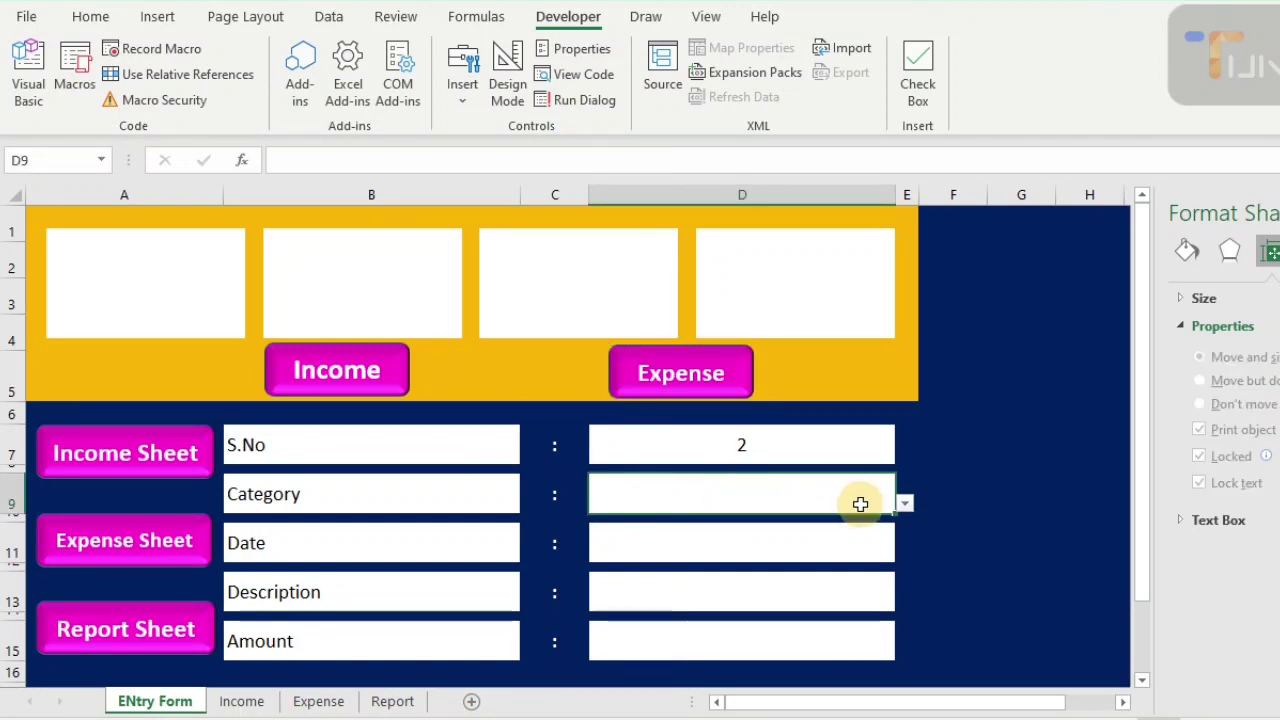
left_click(904, 504)
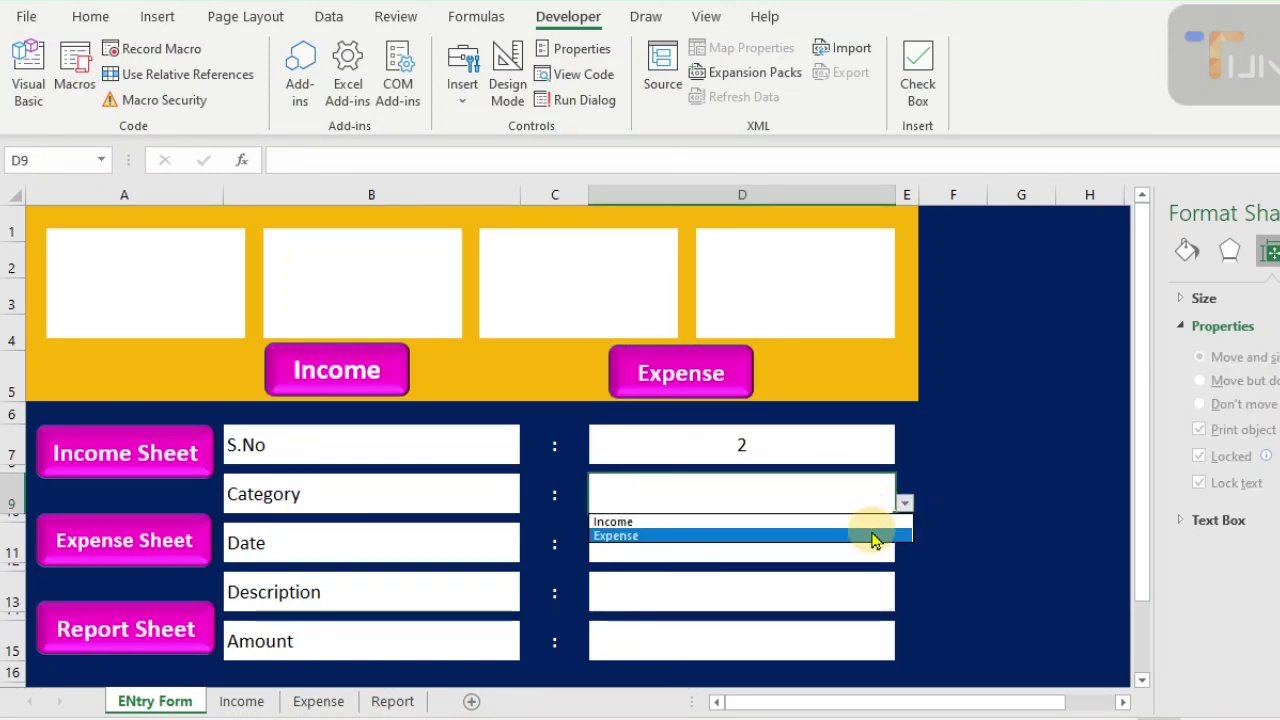
left_click(870, 536)
left_click(805, 542)
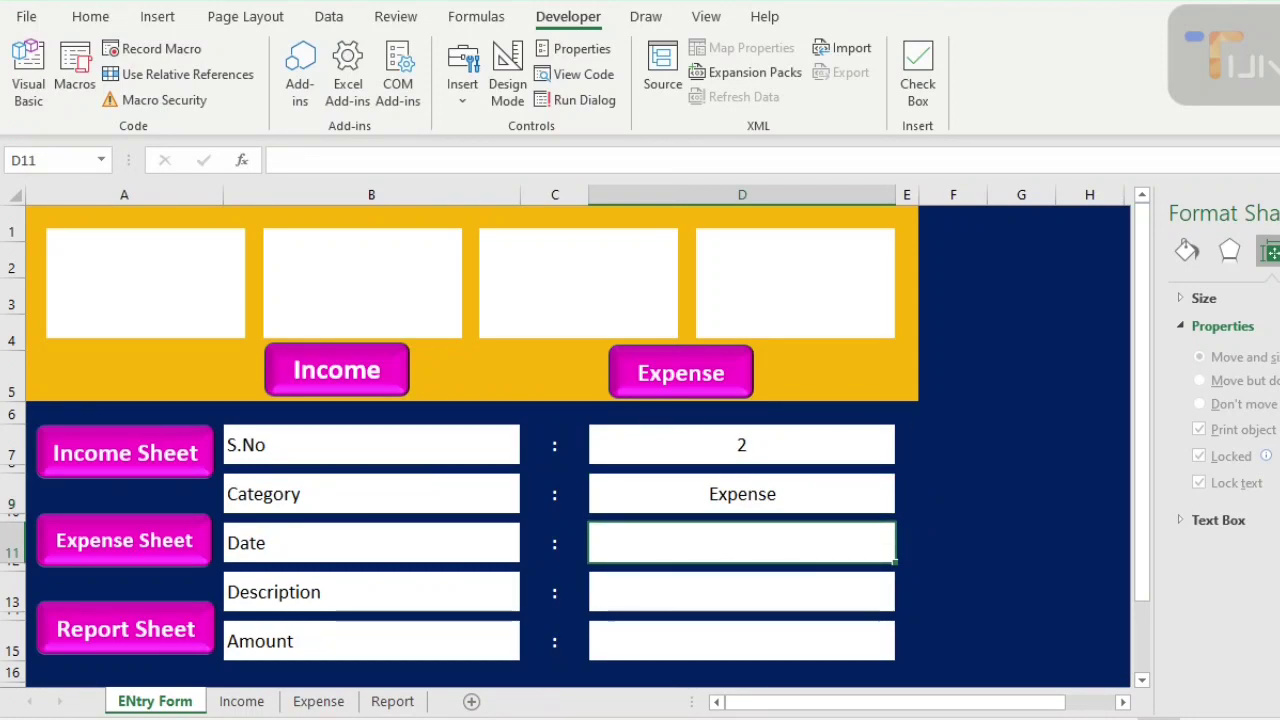
type("2")
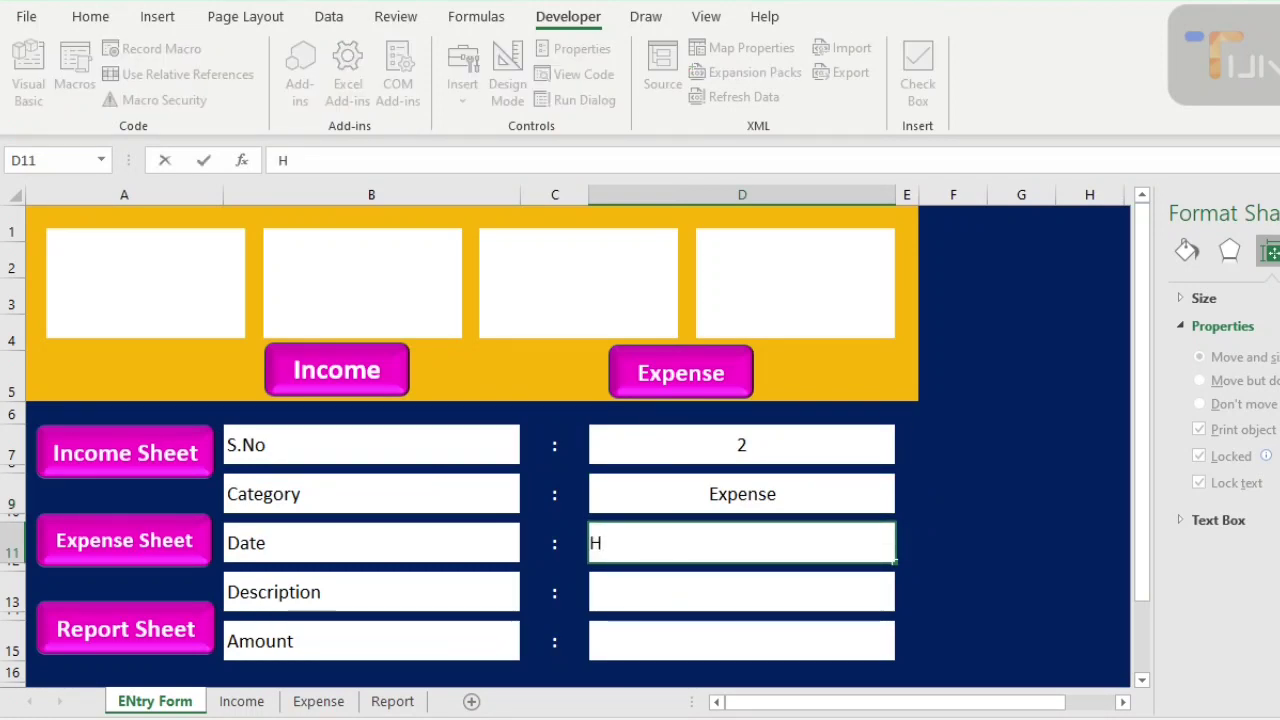
type("-1-2023")
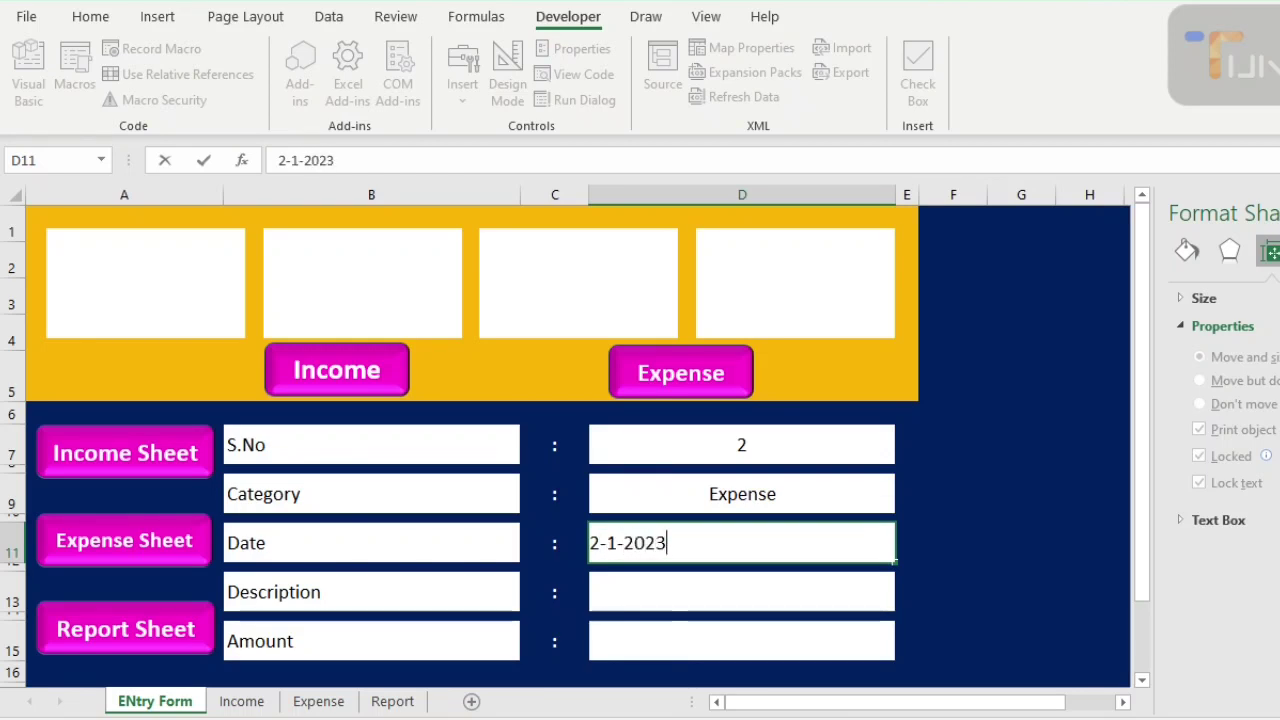
key("Return")
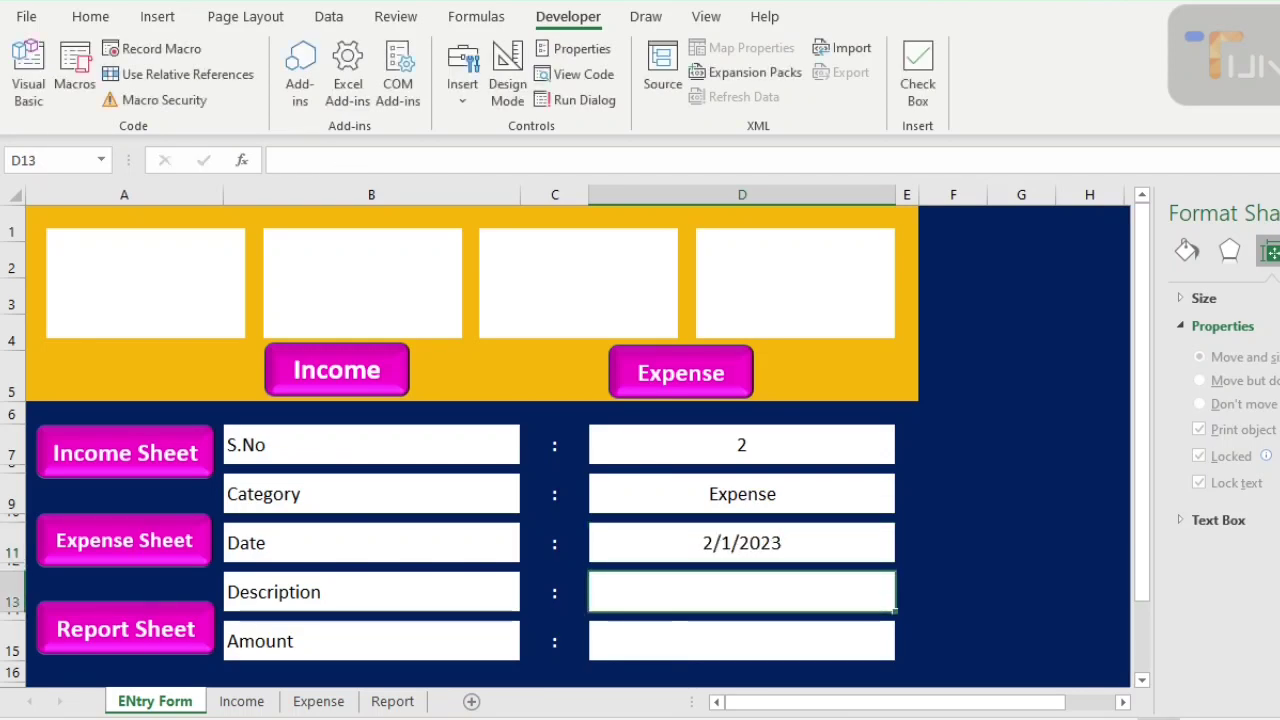
- Enter Electric Bill as the form's Description and 12000 as the Amount
type("Elect")
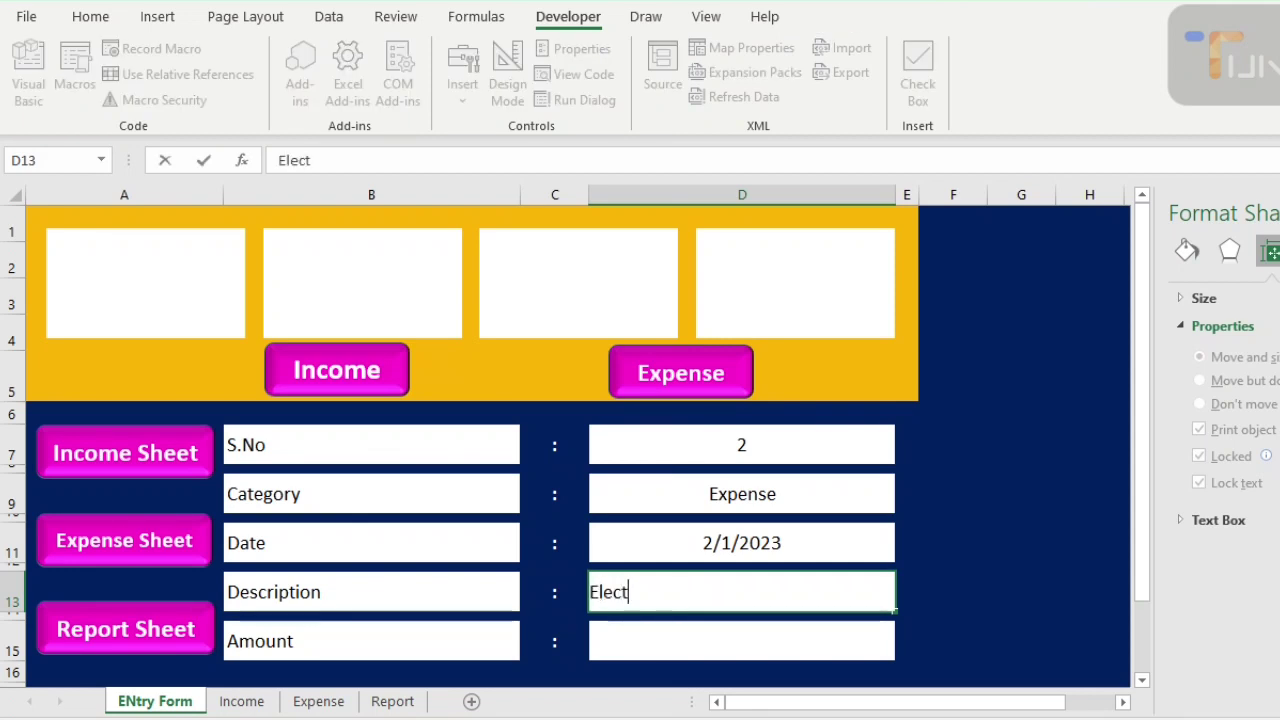
type("ric Bill")
key("Return")
type("12000")
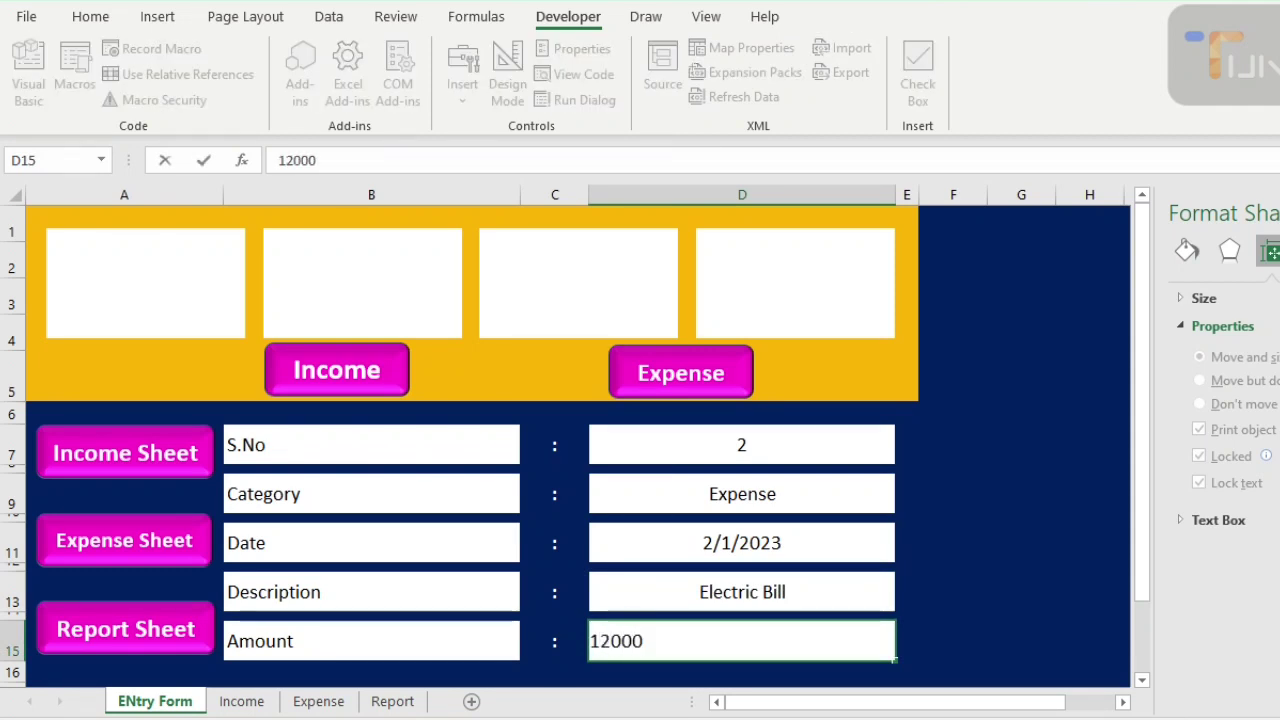
key("ctrl+Return")
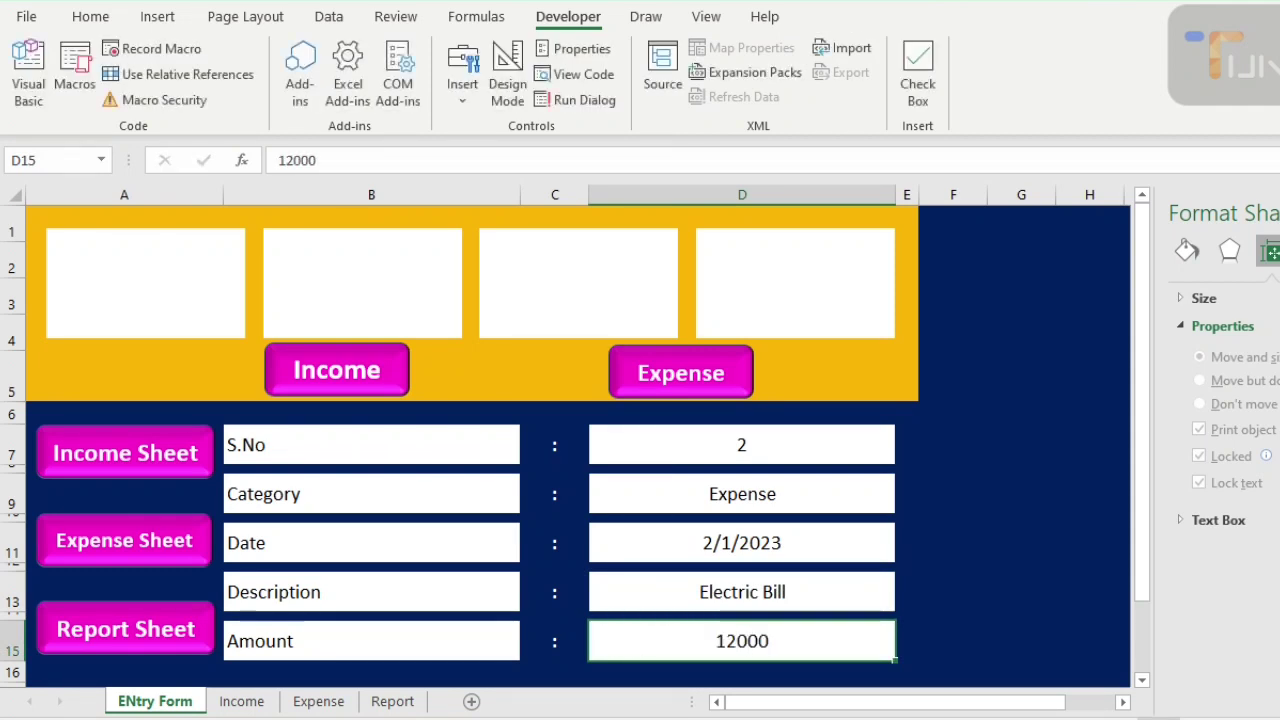
- Run the form's Expense button macro and check the transferred record on the Expense sheet
left_click(664, 382)
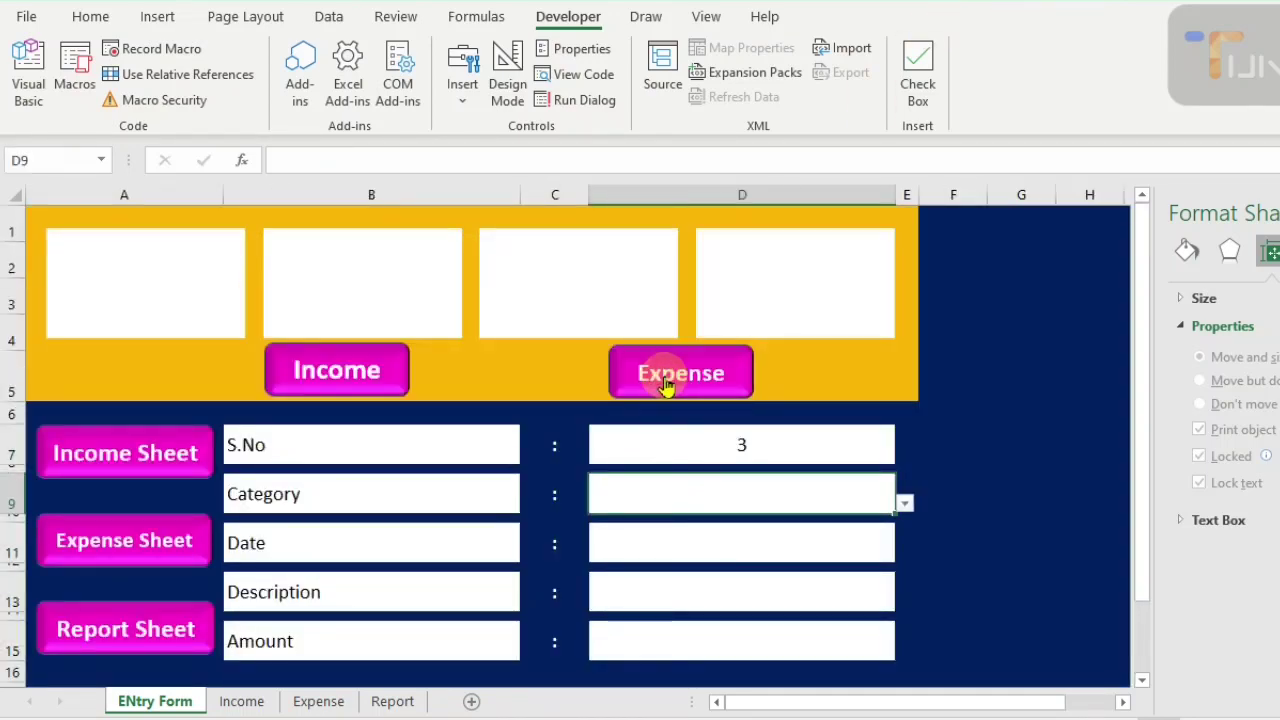
left_click(320, 699)
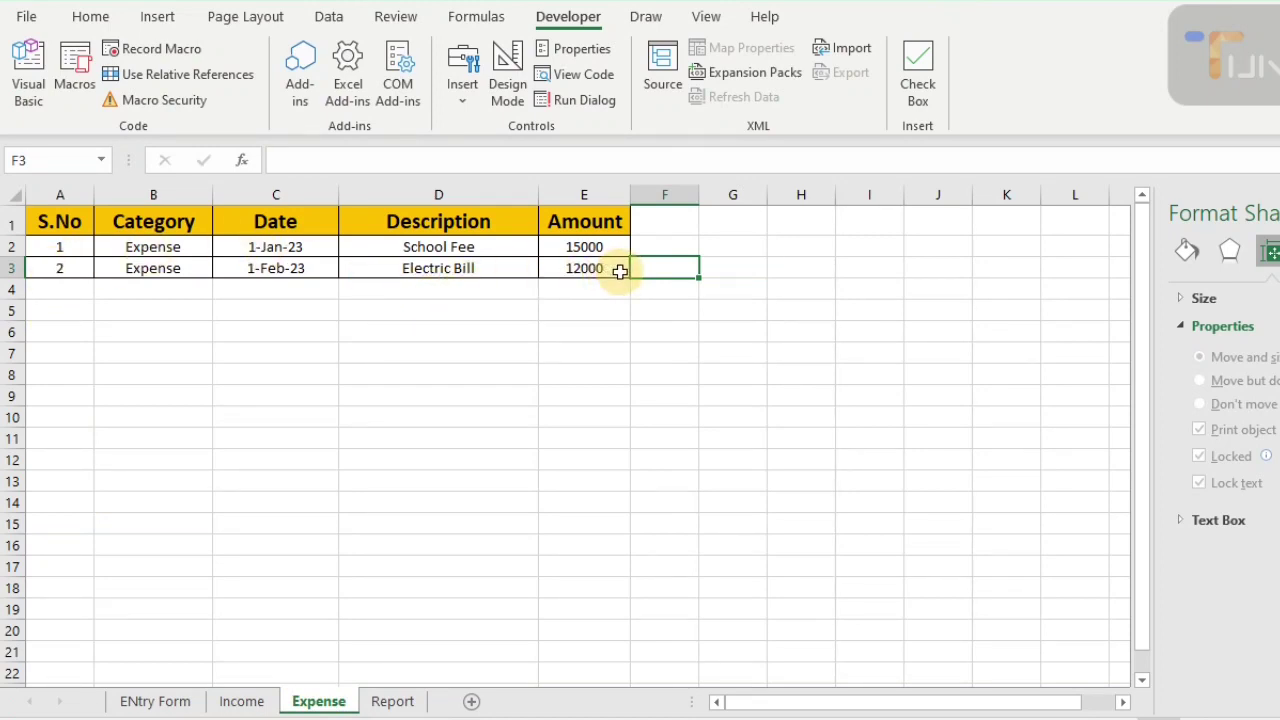
left_click(243, 702)
left_click(316, 703)
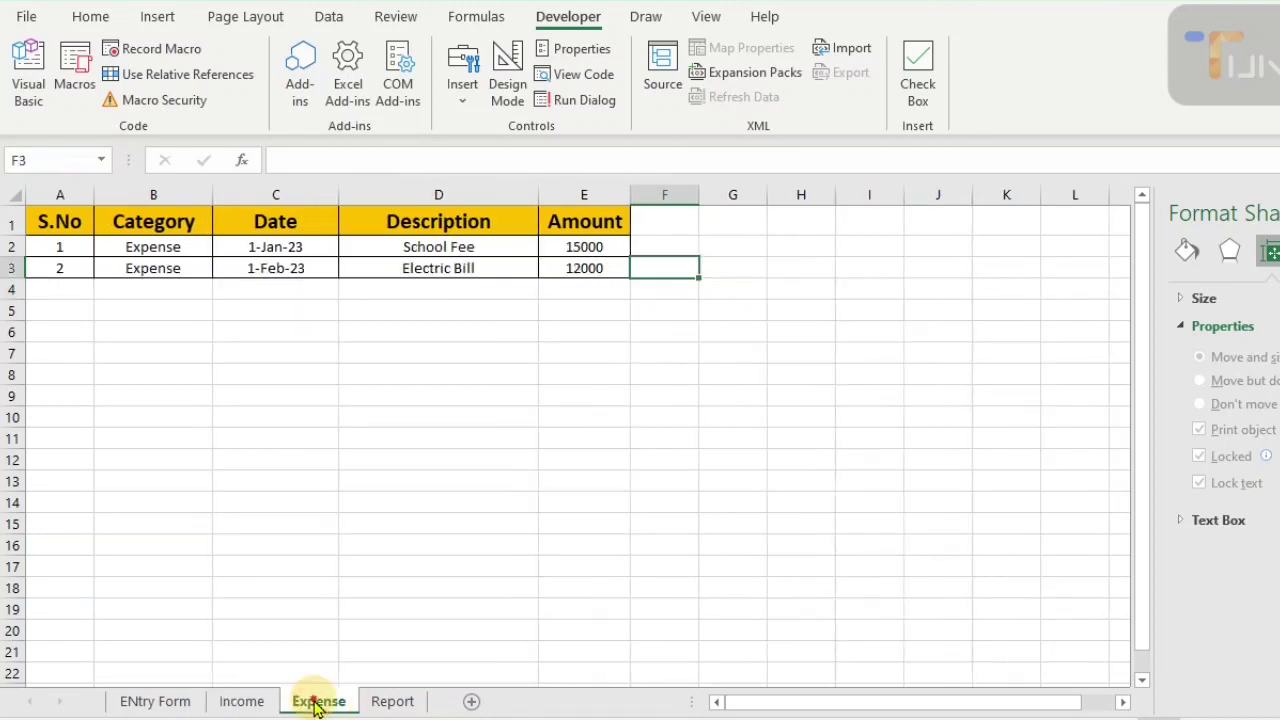
- On the ENtry Form sheet, set the third entry's Category to Expense and its Date to 2-1-2023
left_click(130, 701)
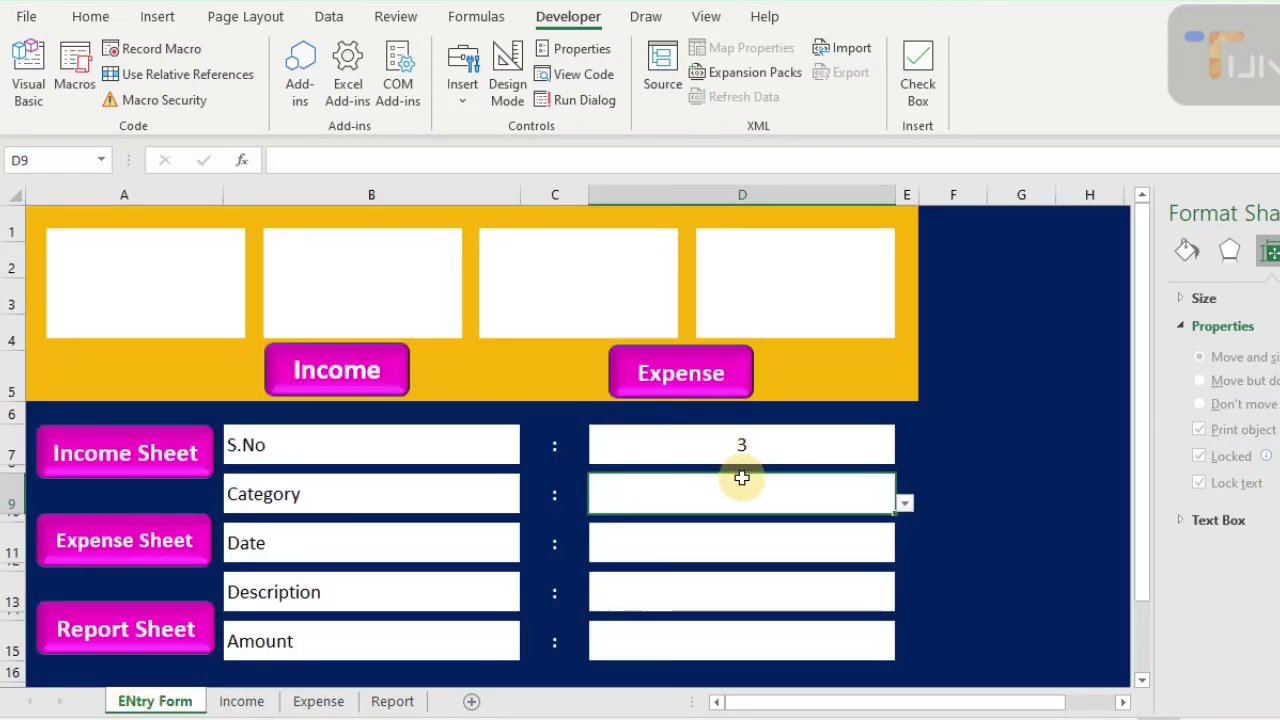
left_click(904, 503)
left_click(822, 537)
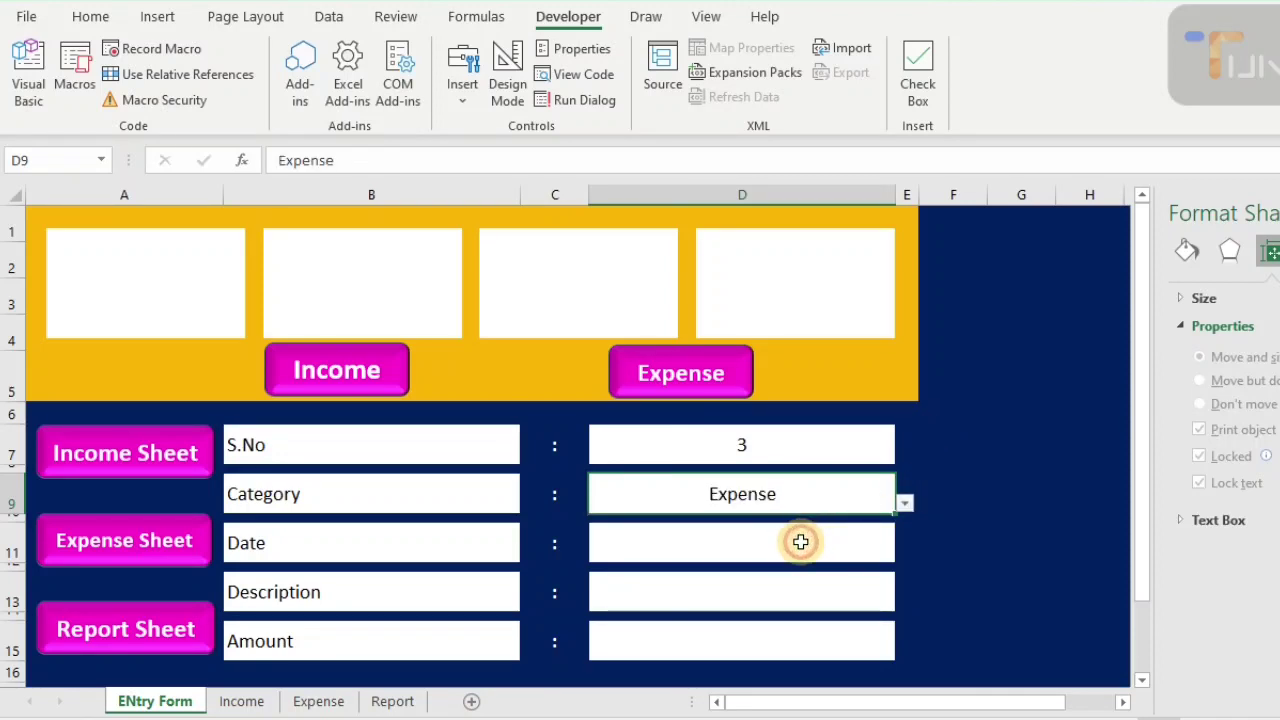
left_click(801, 541)
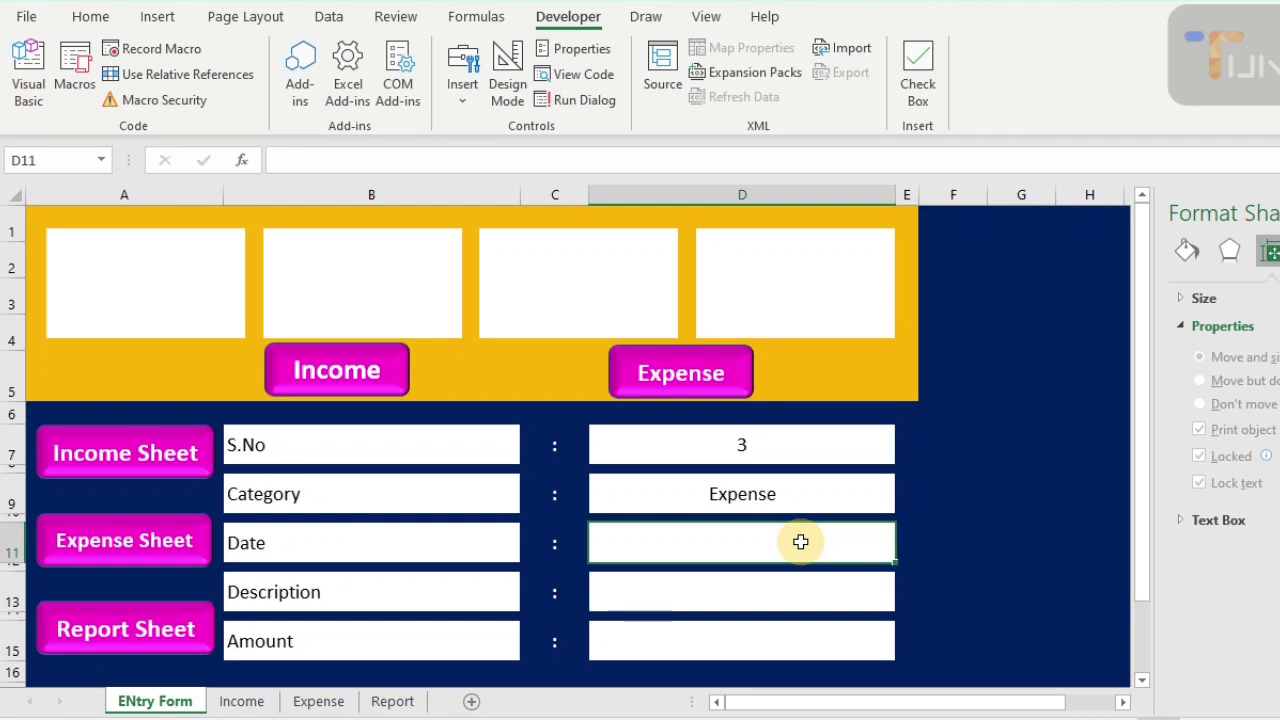
type("2-")
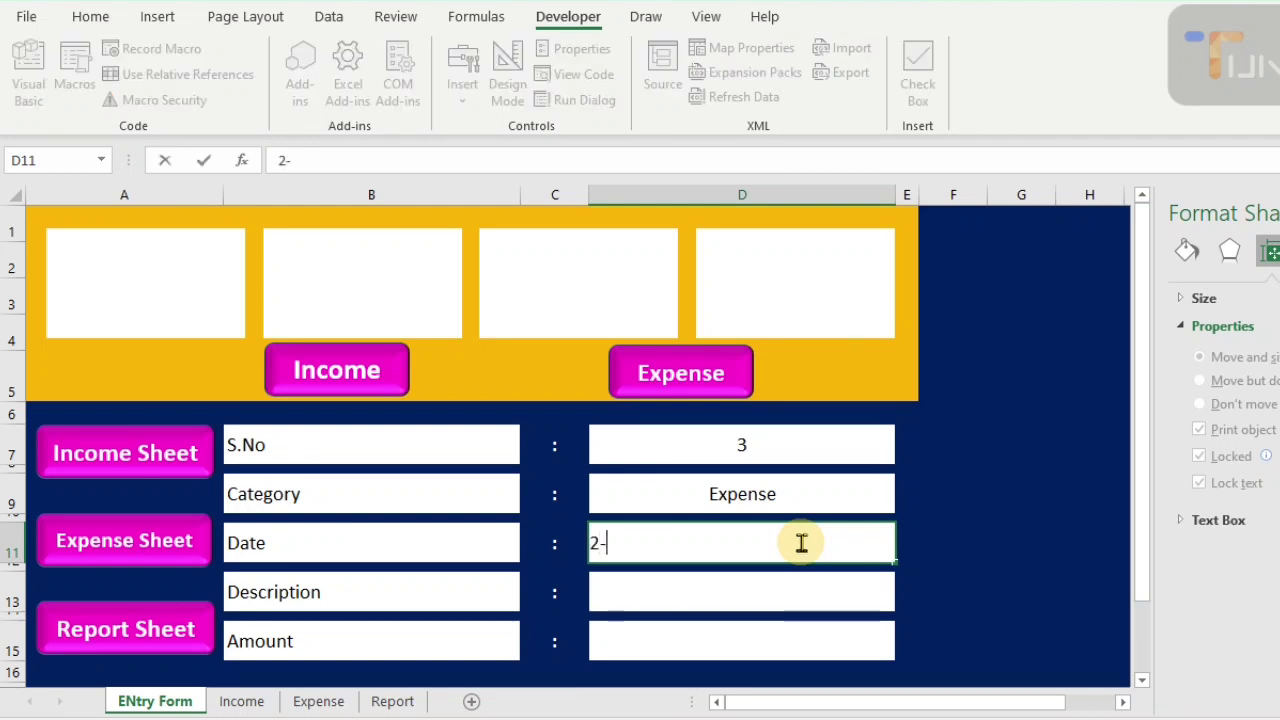
type("1-2023")
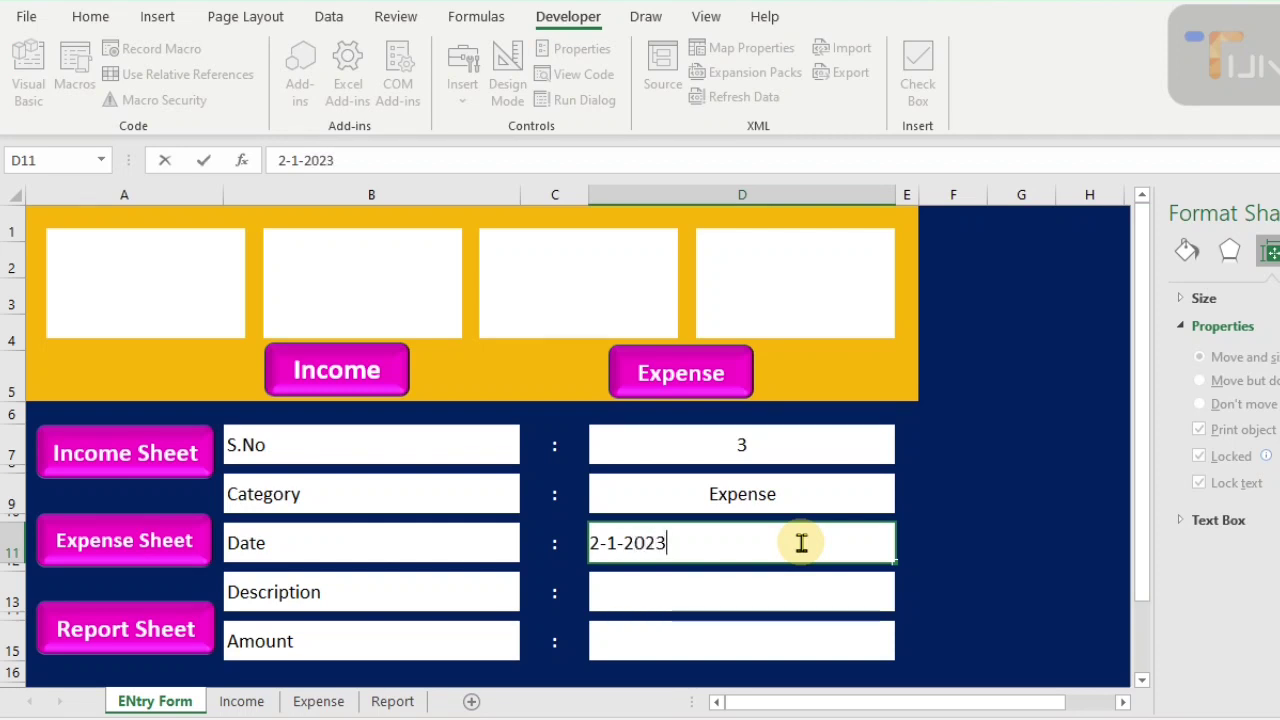
key("Return")
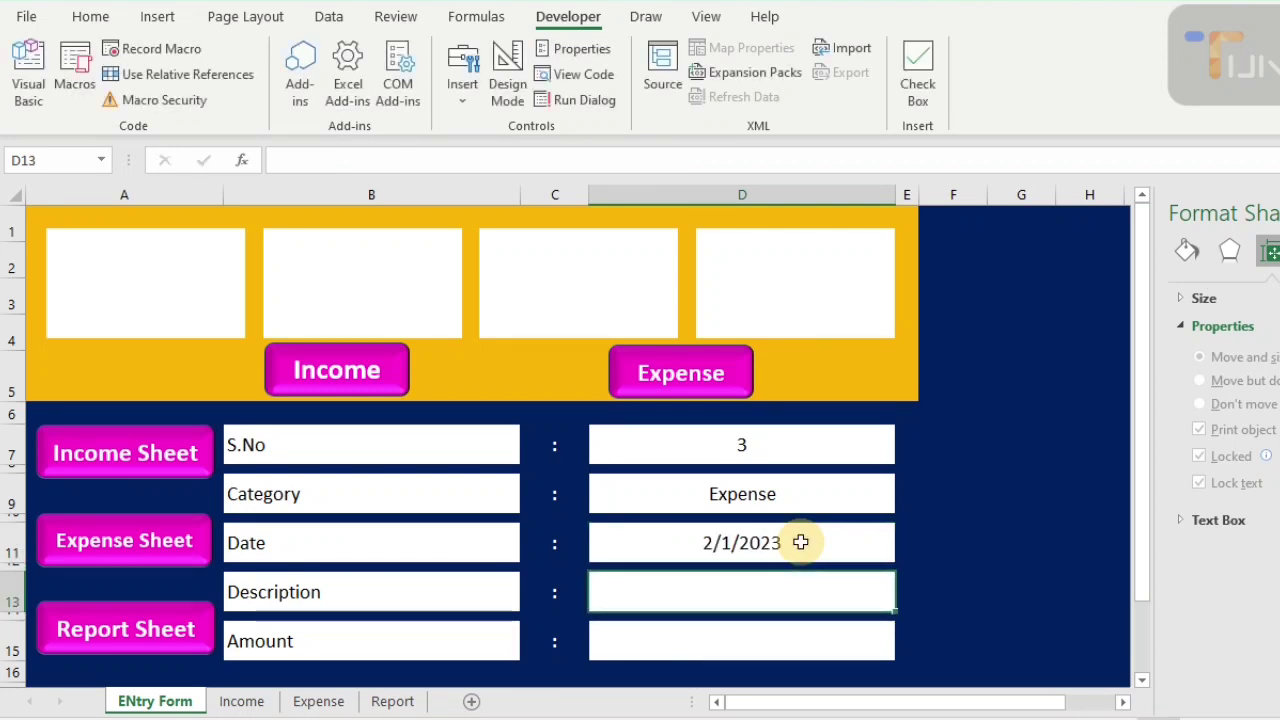
- Enter Tuition Fee as the entry's Description and 5000 as its Amount
type("Tur")
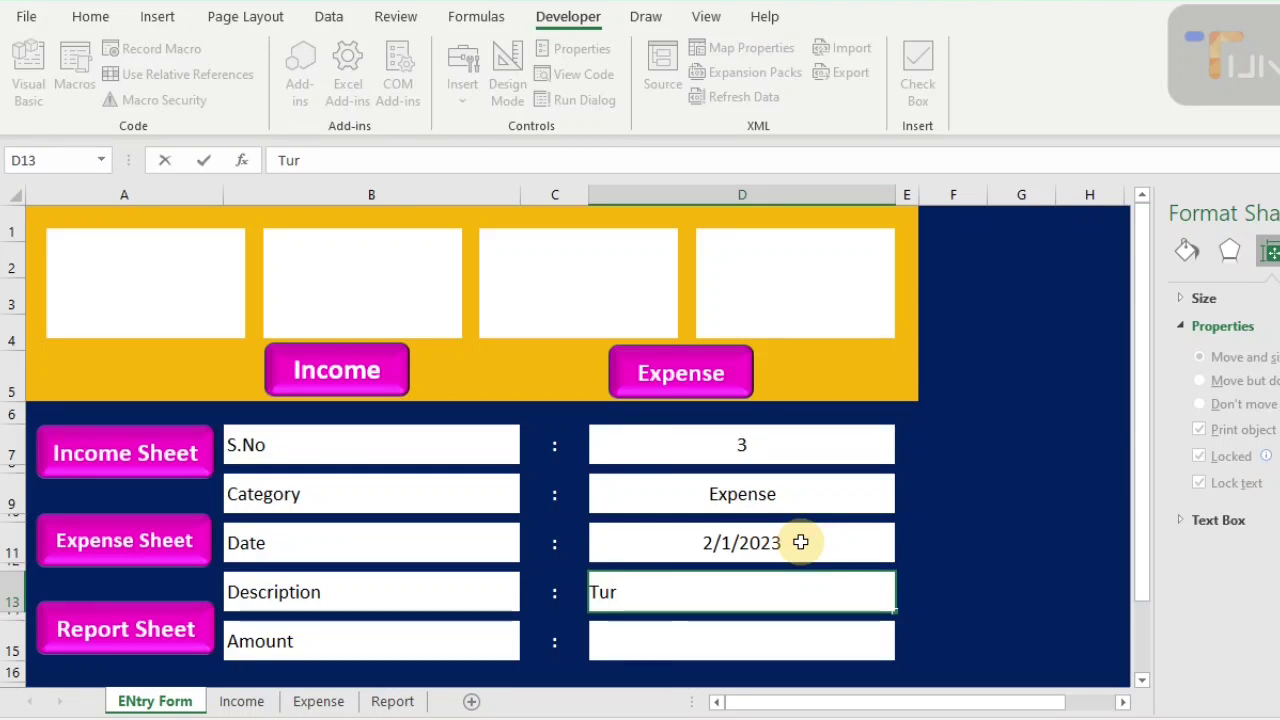
key("BackSpace")
type("ition Fee")
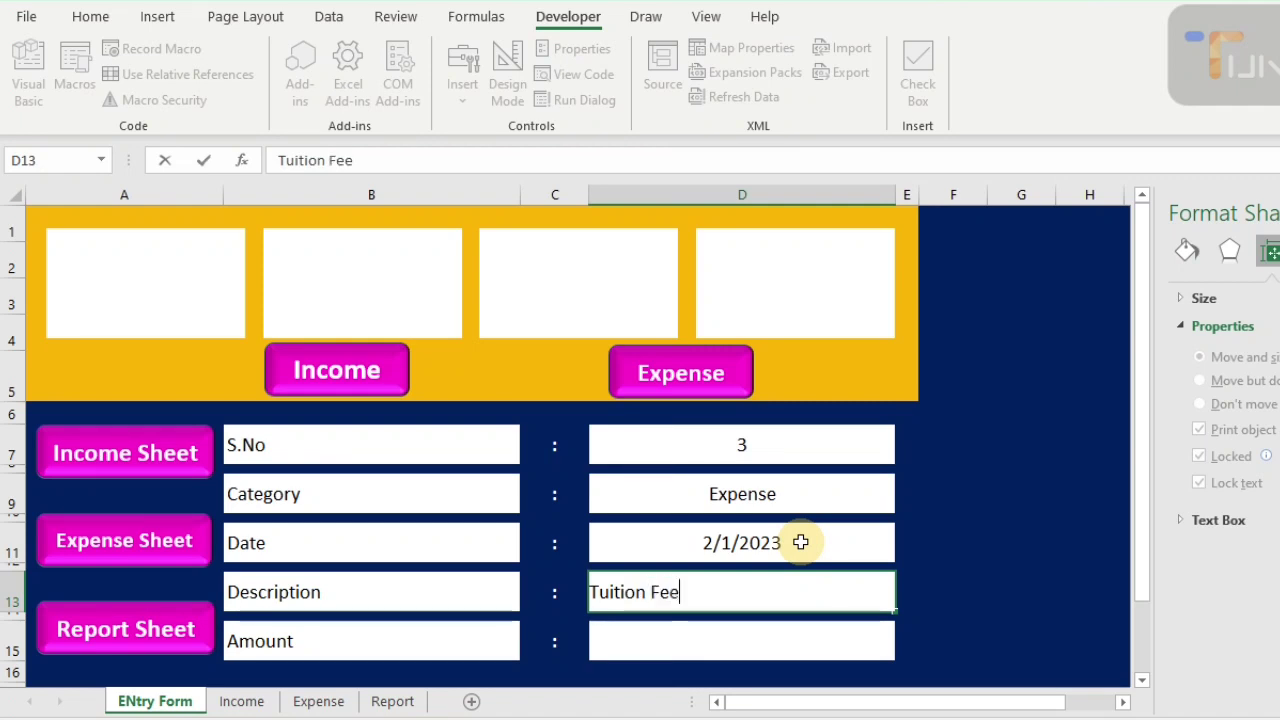
key("Return")
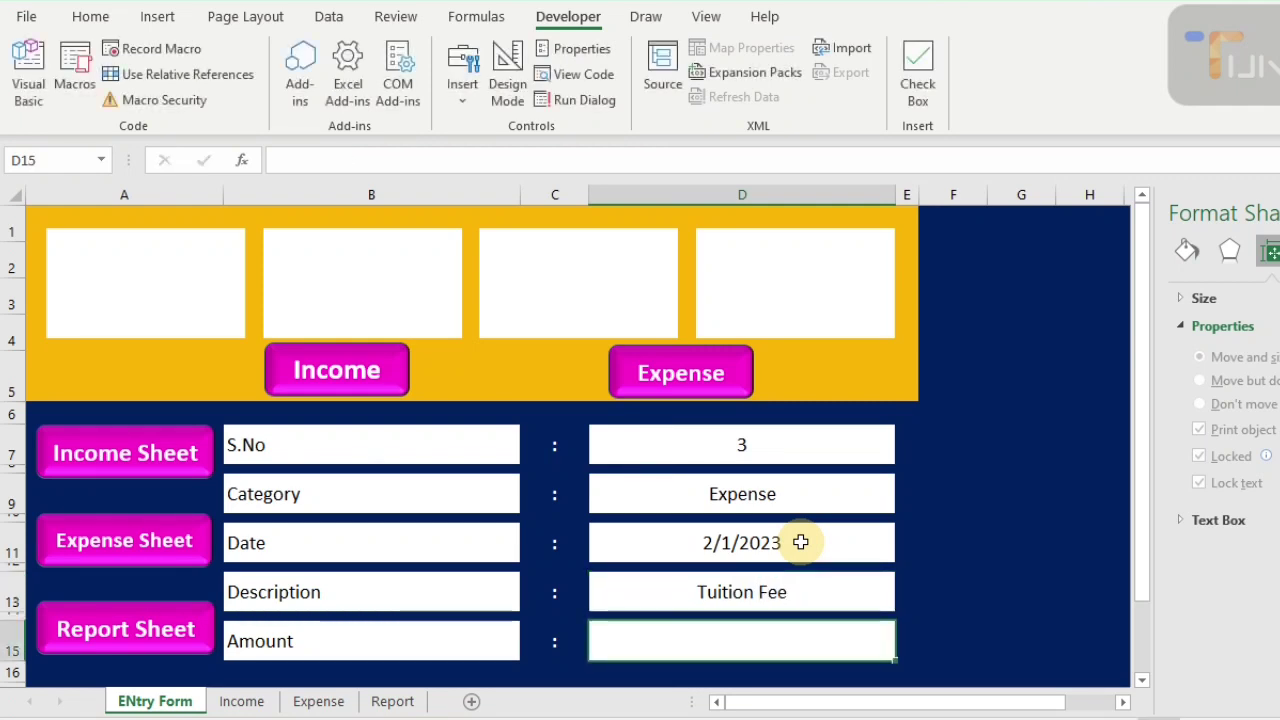
type("5000")
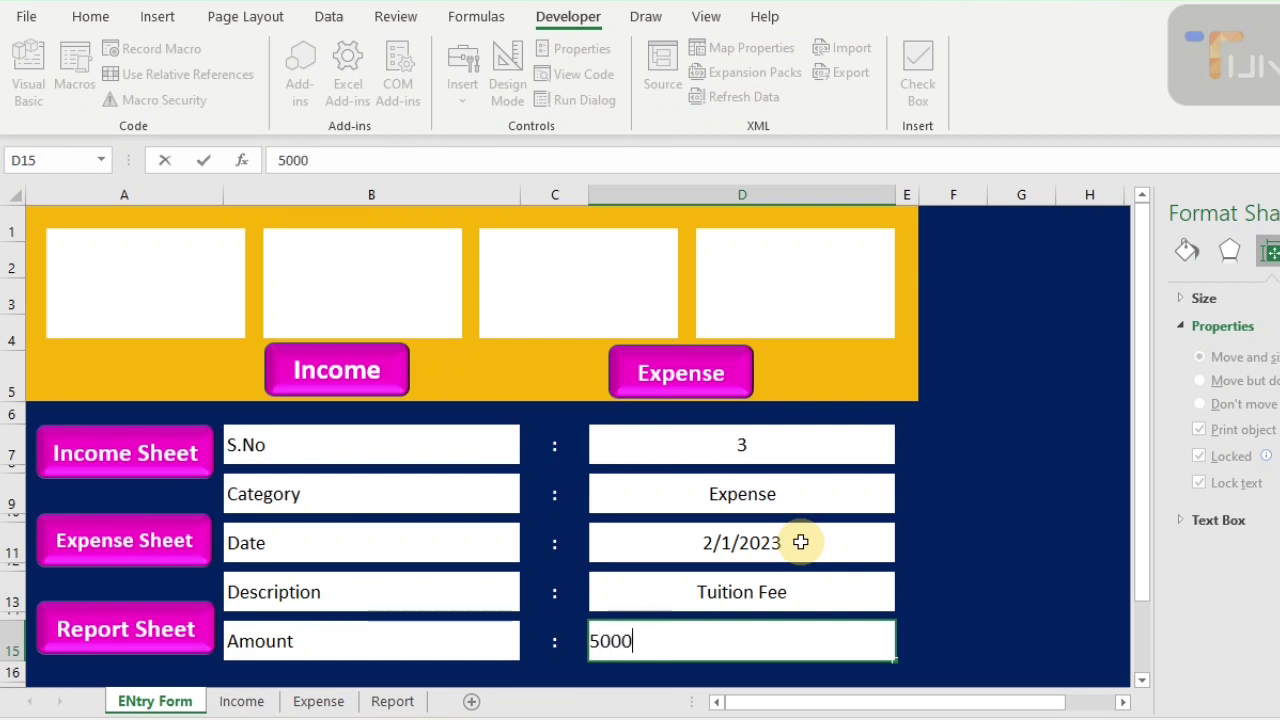
- Transfer the Tuition Fee entry with the Expense button and review the Expense and Report sheets
left_click(674, 371)
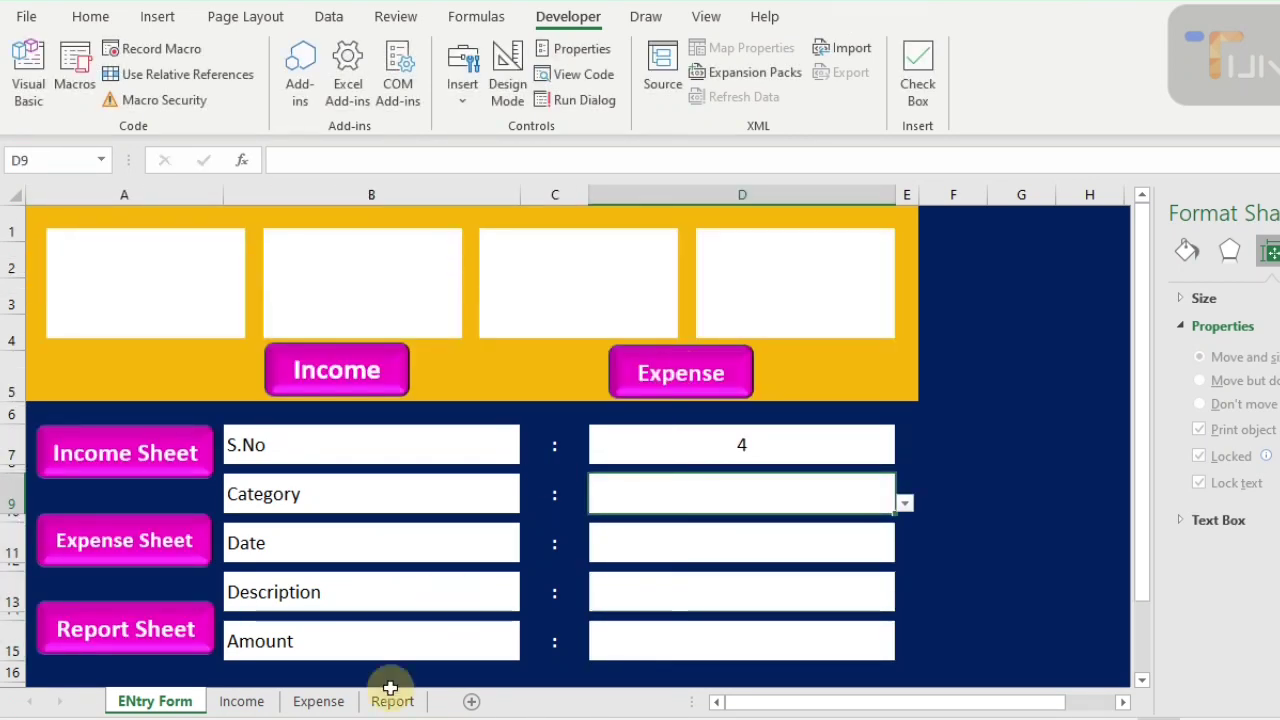
left_click(316, 702)
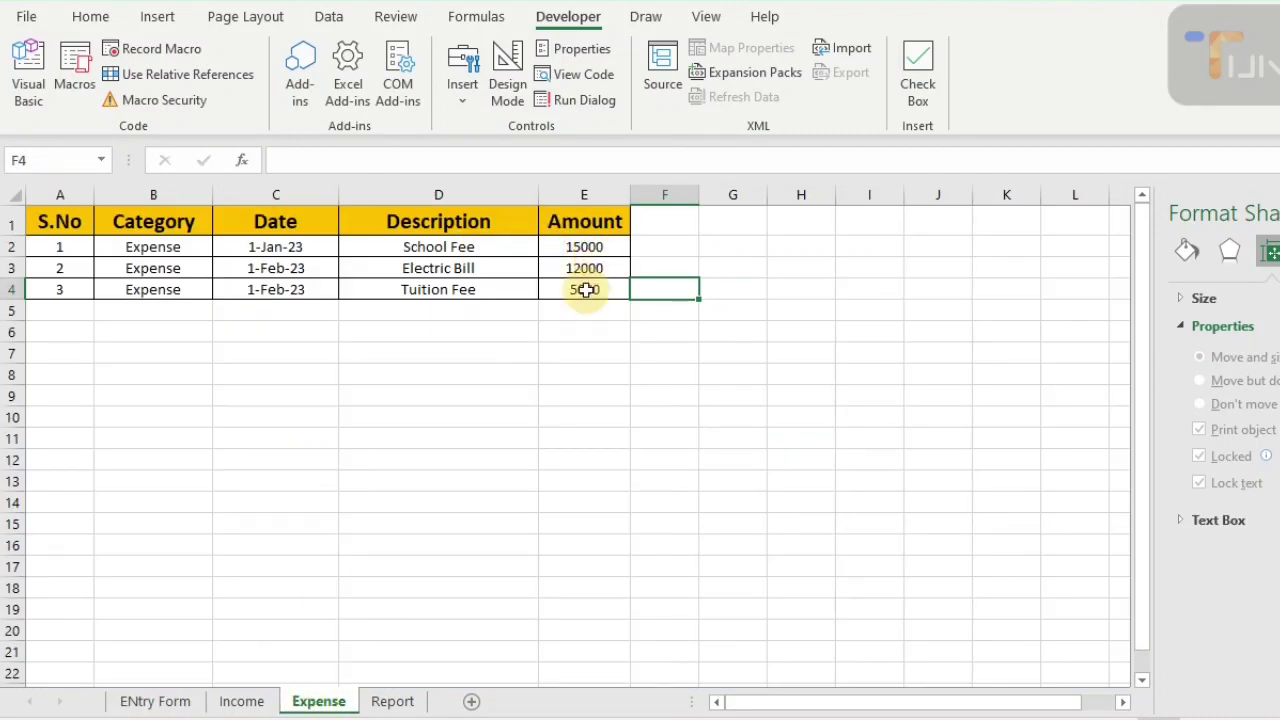
left_click(153, 701)
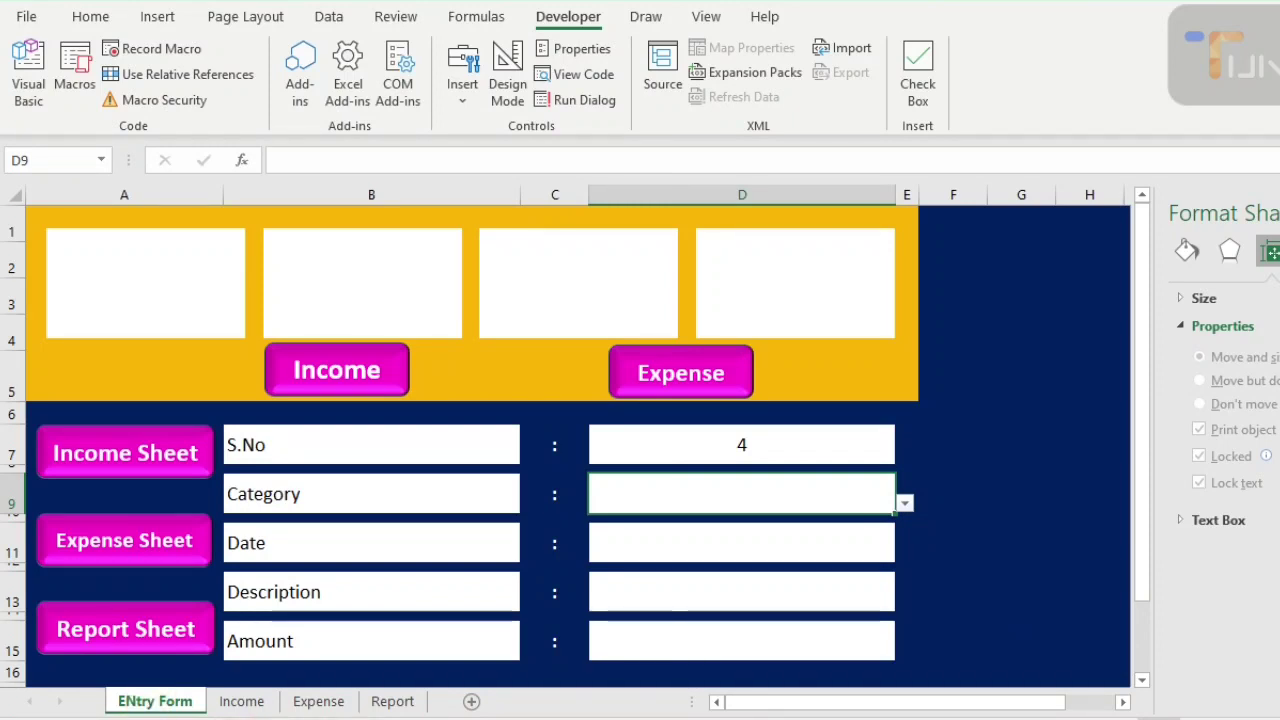
left_click(392, 701)
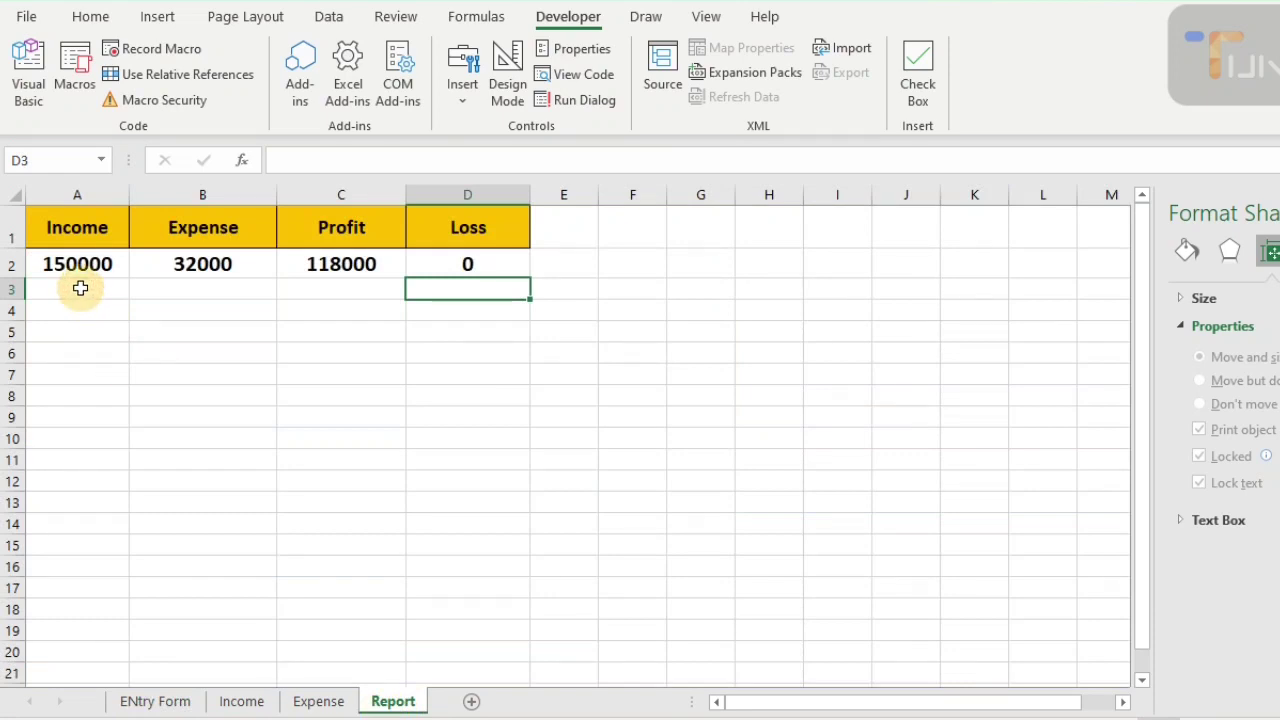
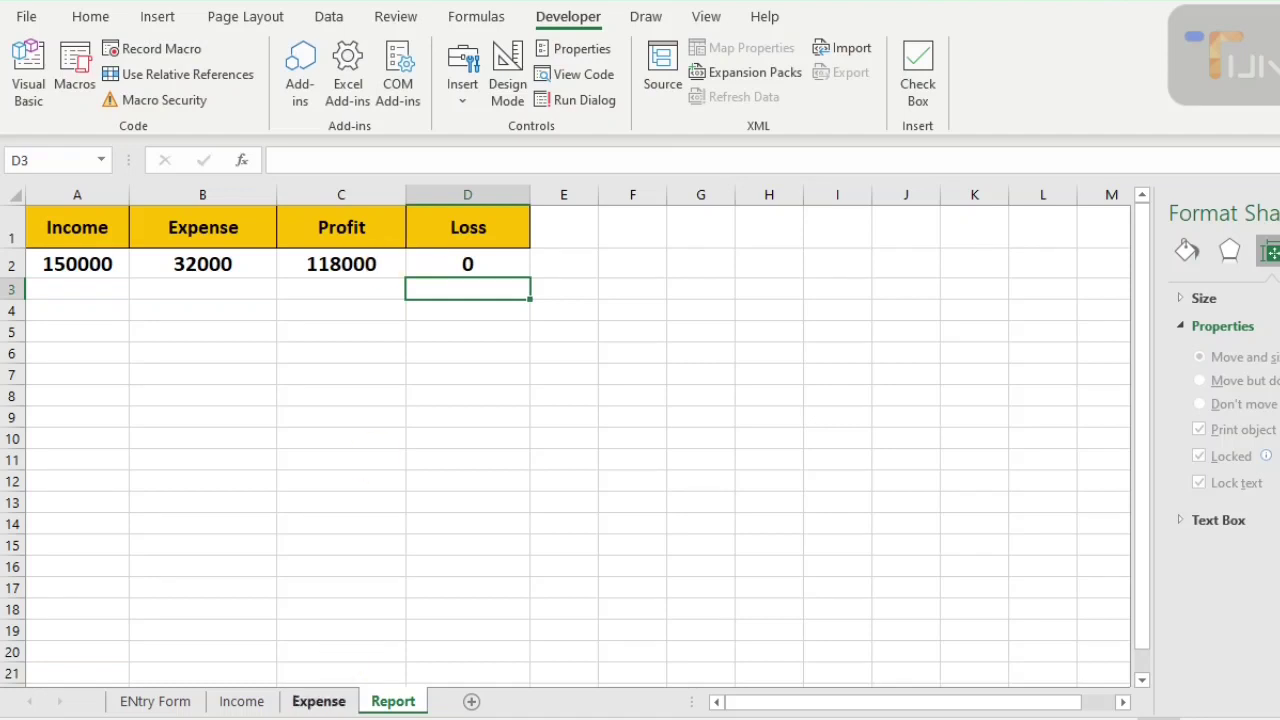
- Insert a text box reading Total Income inside the first white rectangle of the ENtry Form sheet
left_click(170, 703)
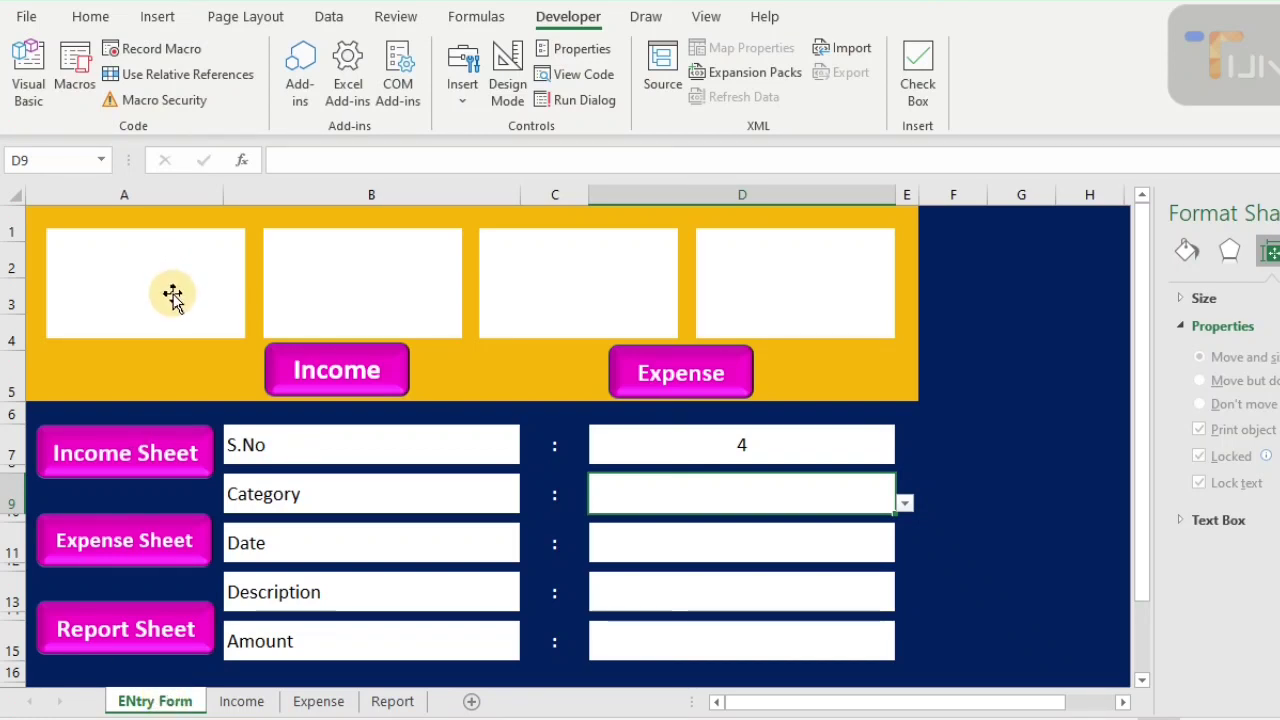
left_click(163, 18)
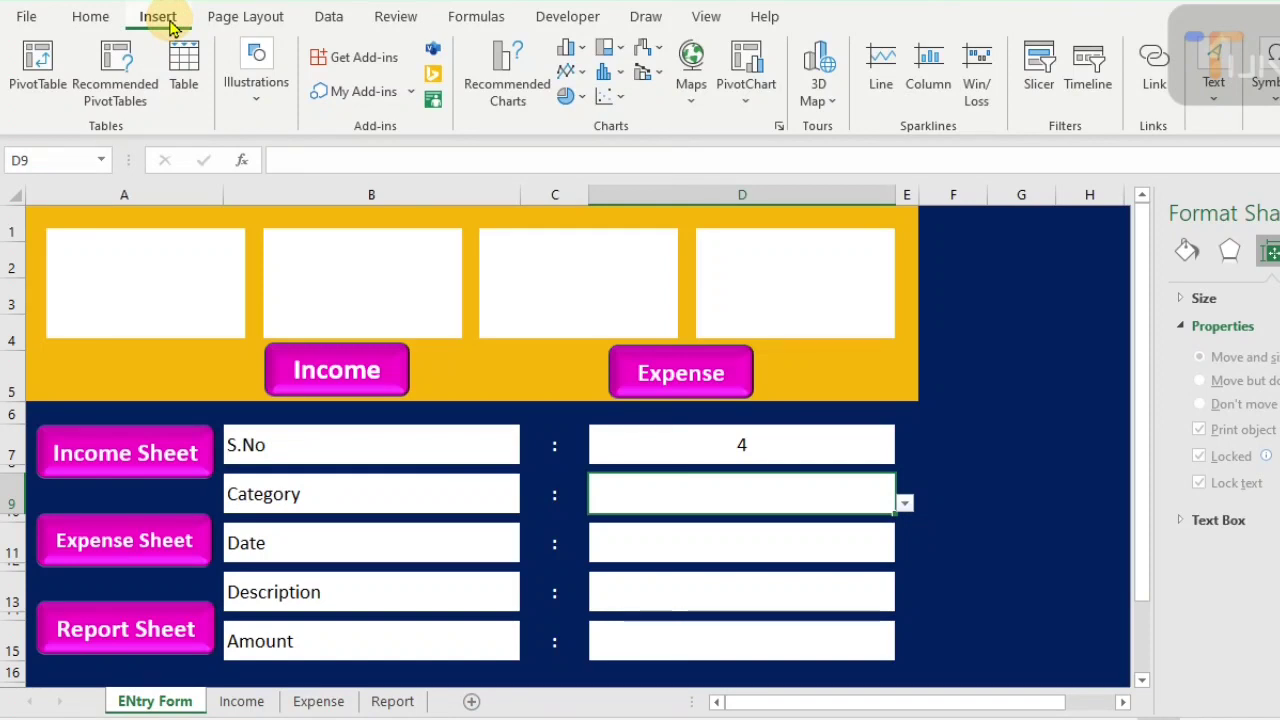
left_click(258, 88)
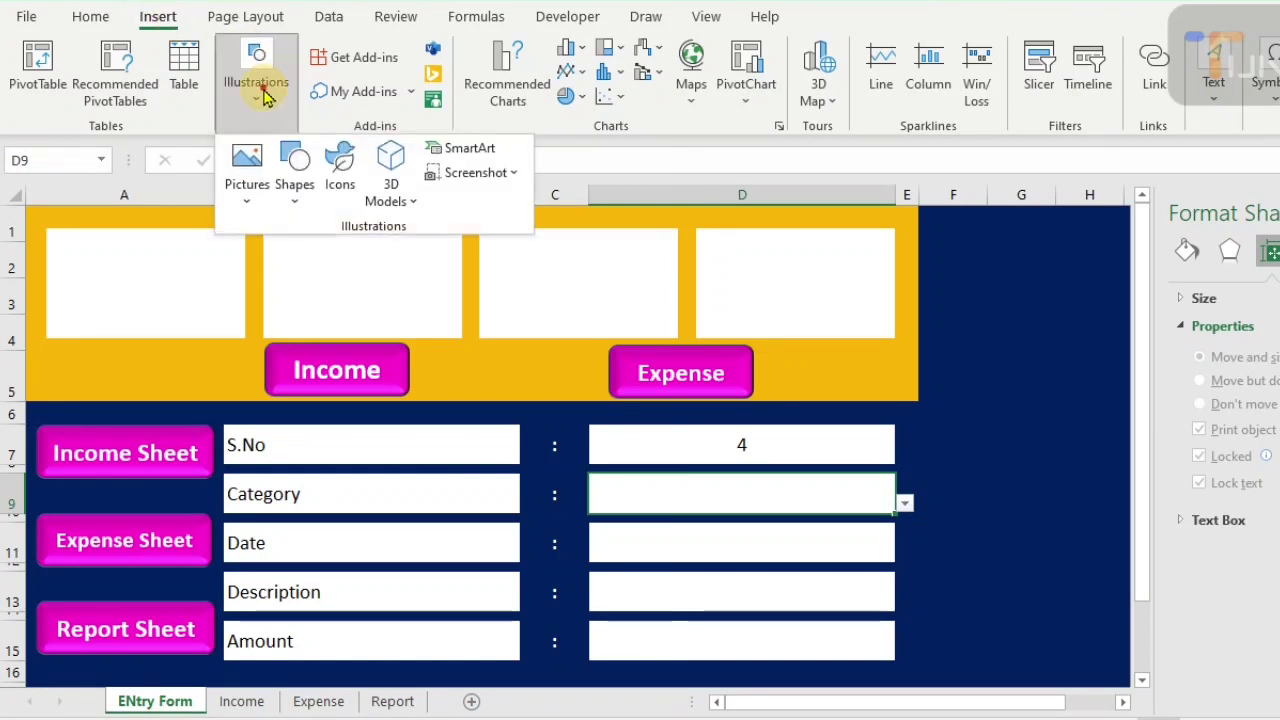
left_click(296, 184)
left_click(289, 252)
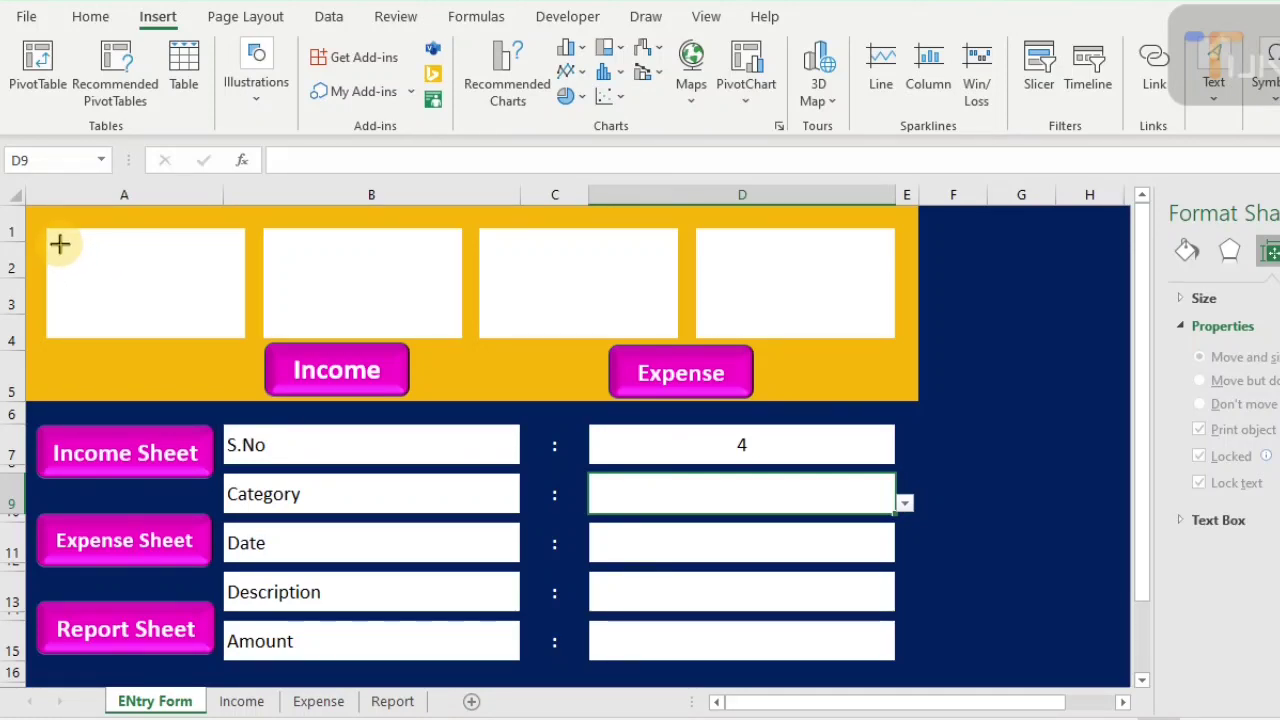
left_click_drag(59, 244, 237, 287)
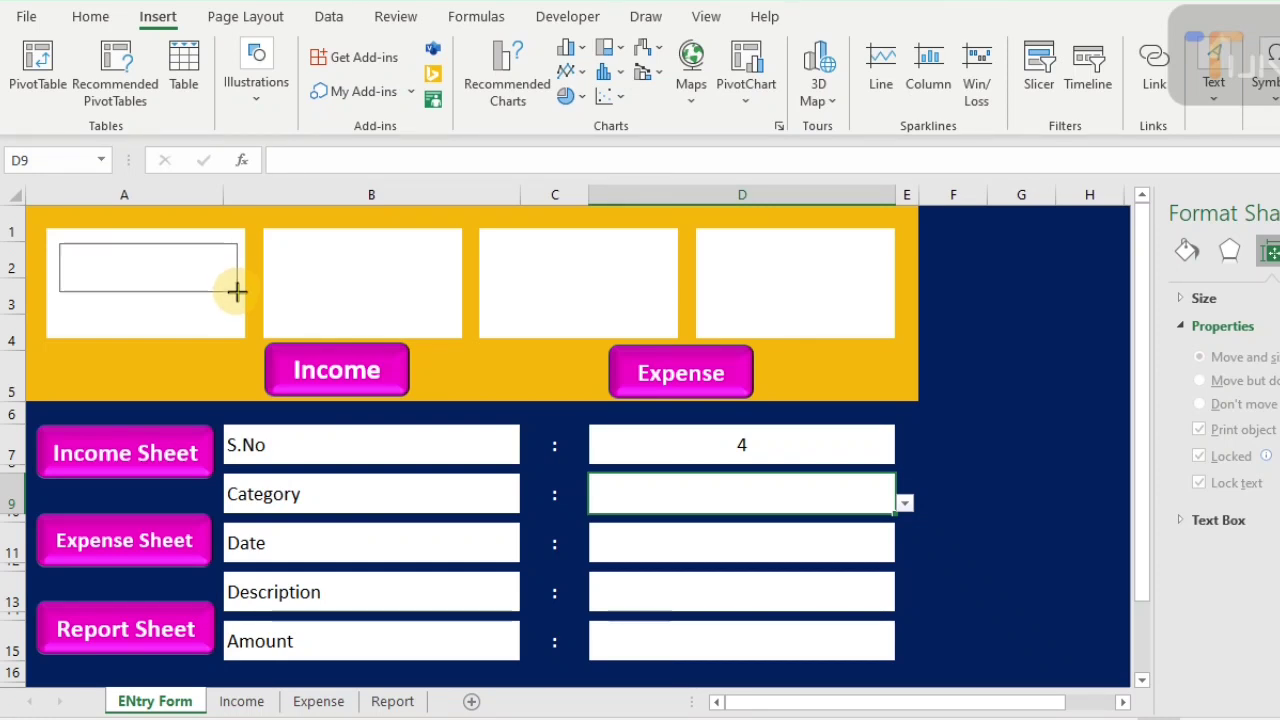
left_click_drag(237, 291, 235, 290)
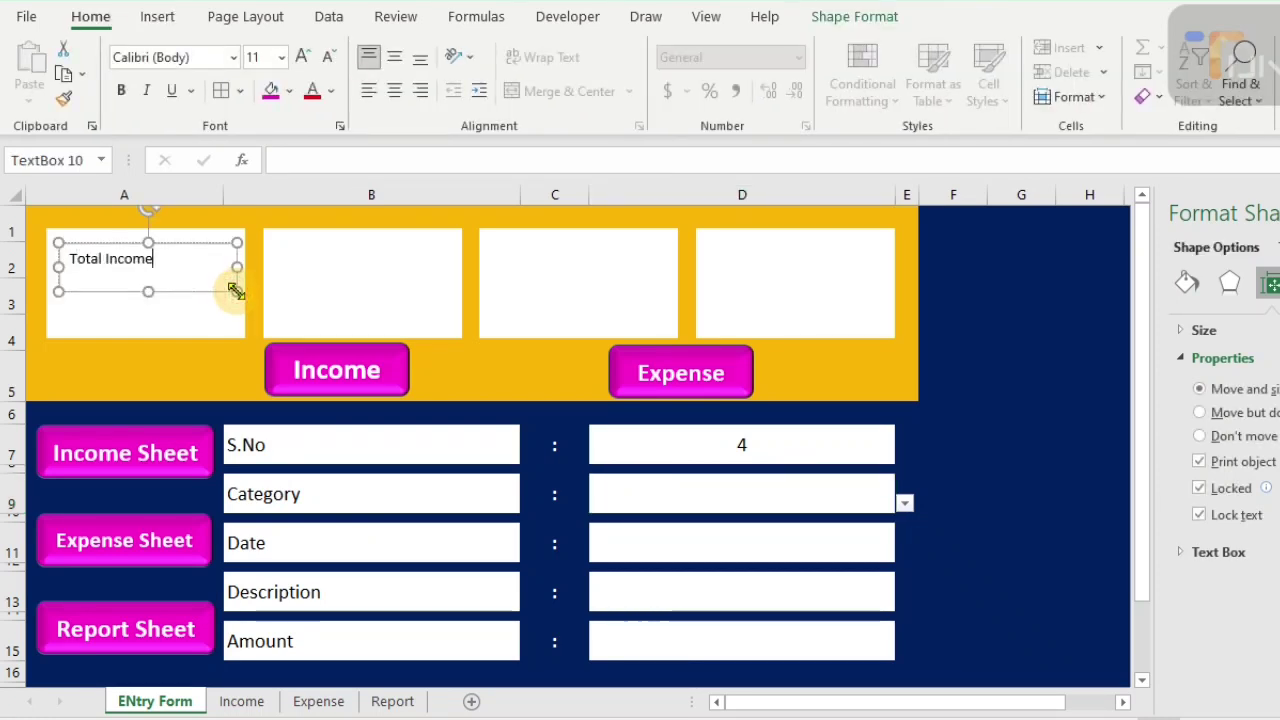
- Format the Total Income text as bold, size 20, centred horizontally and vertically in its text box
key("ctrl+a")
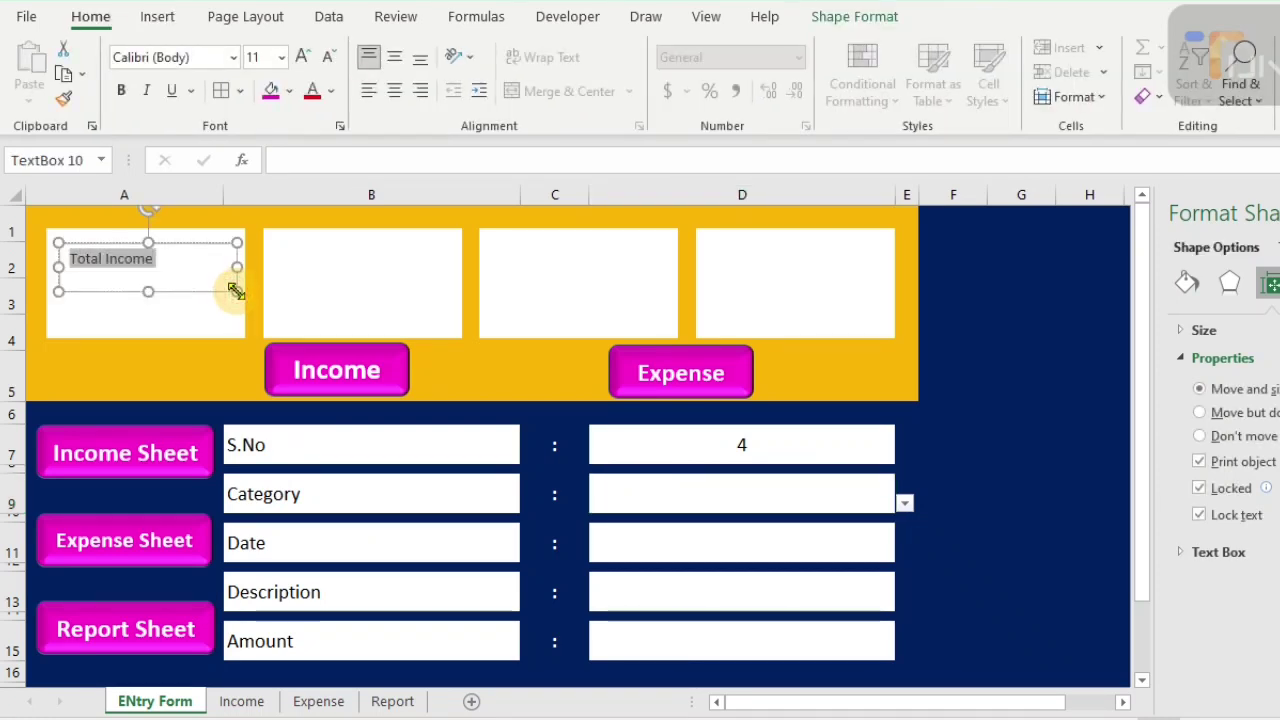
left_click(395, 91)
left_click(393, 56)
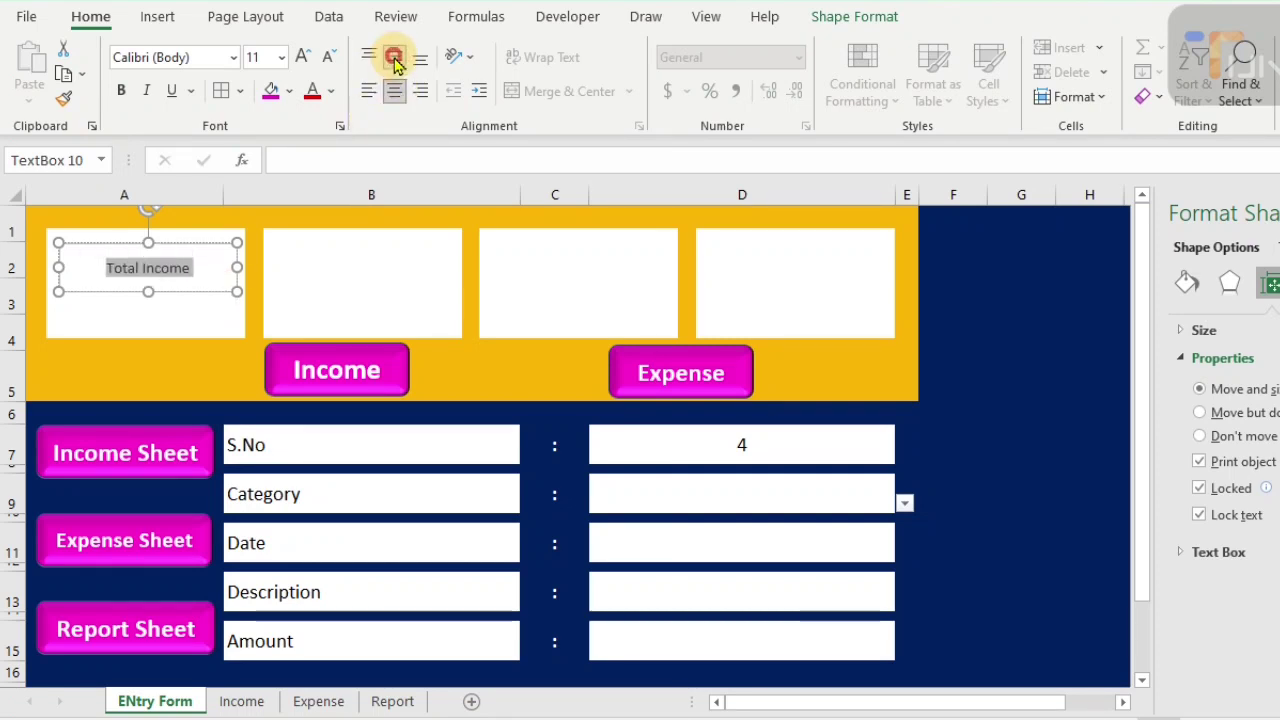
left_click(303, 60)
left_click(303, 60)
left_click(303, 60)
left_click(303, 60)
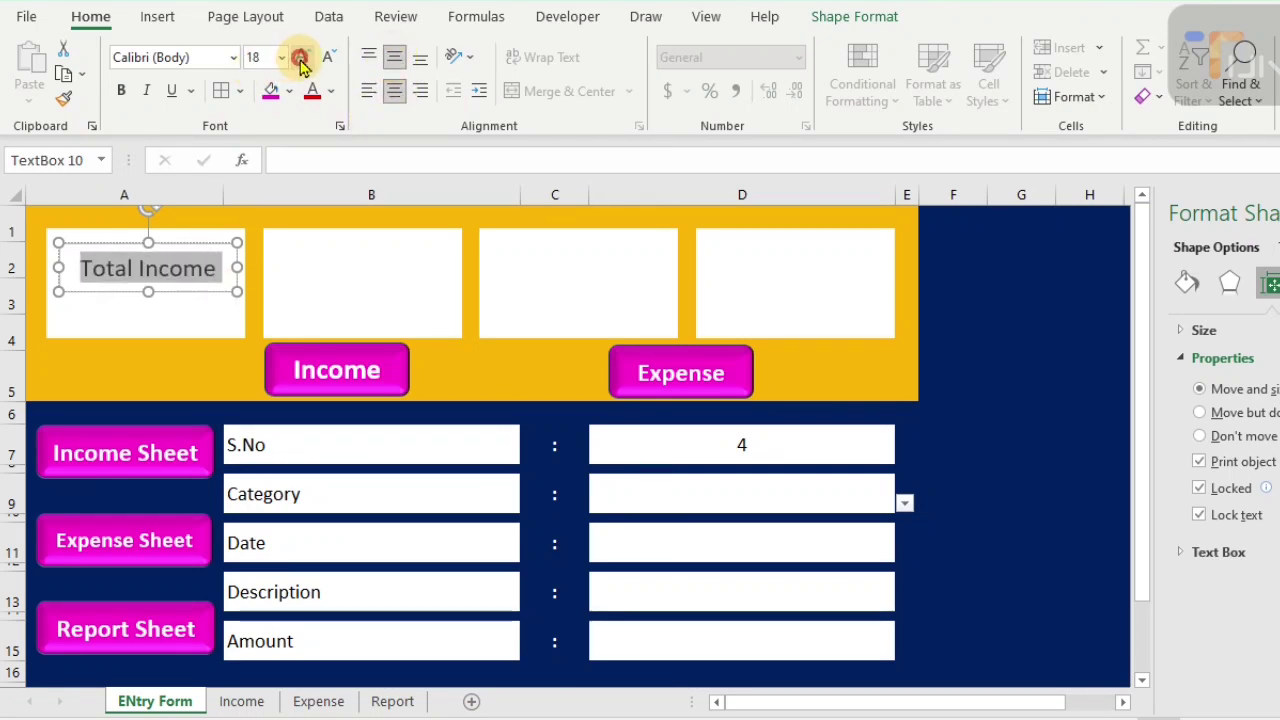
left_click(303, 60)
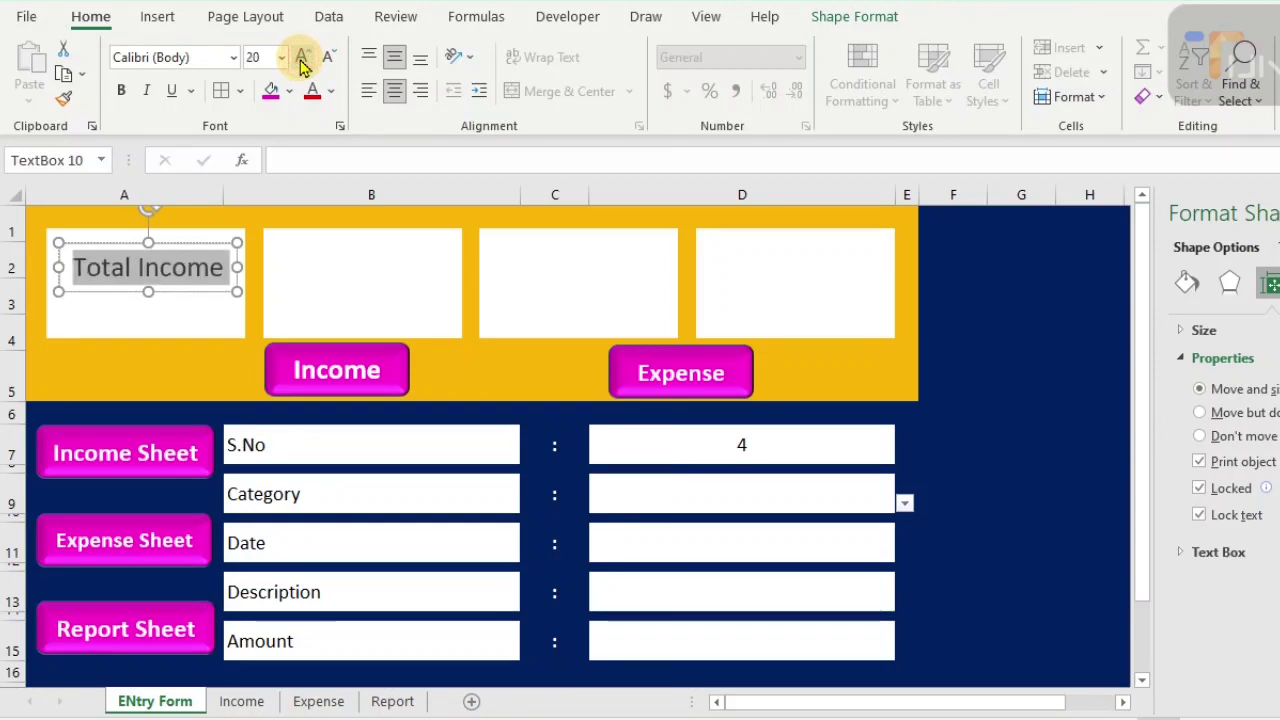
left_click(121, 91)
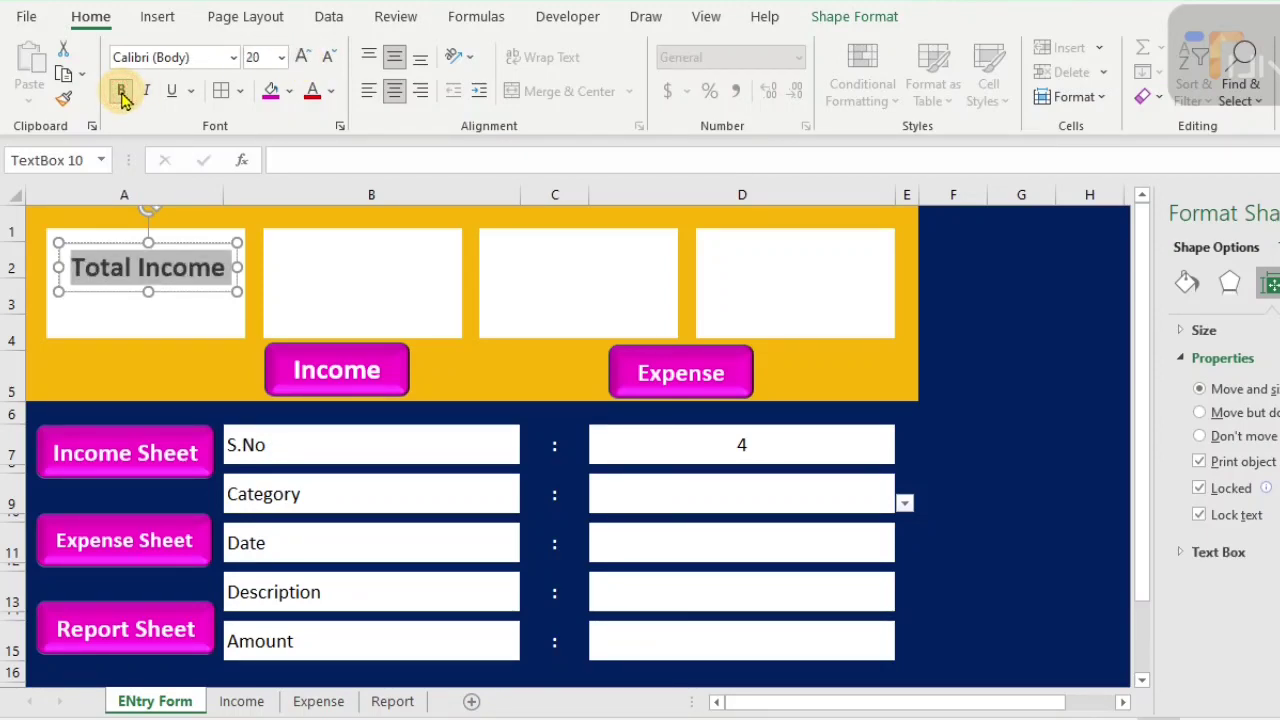
- Move the Total Income text box up to the top edge of the first white rectangle
key("Left")
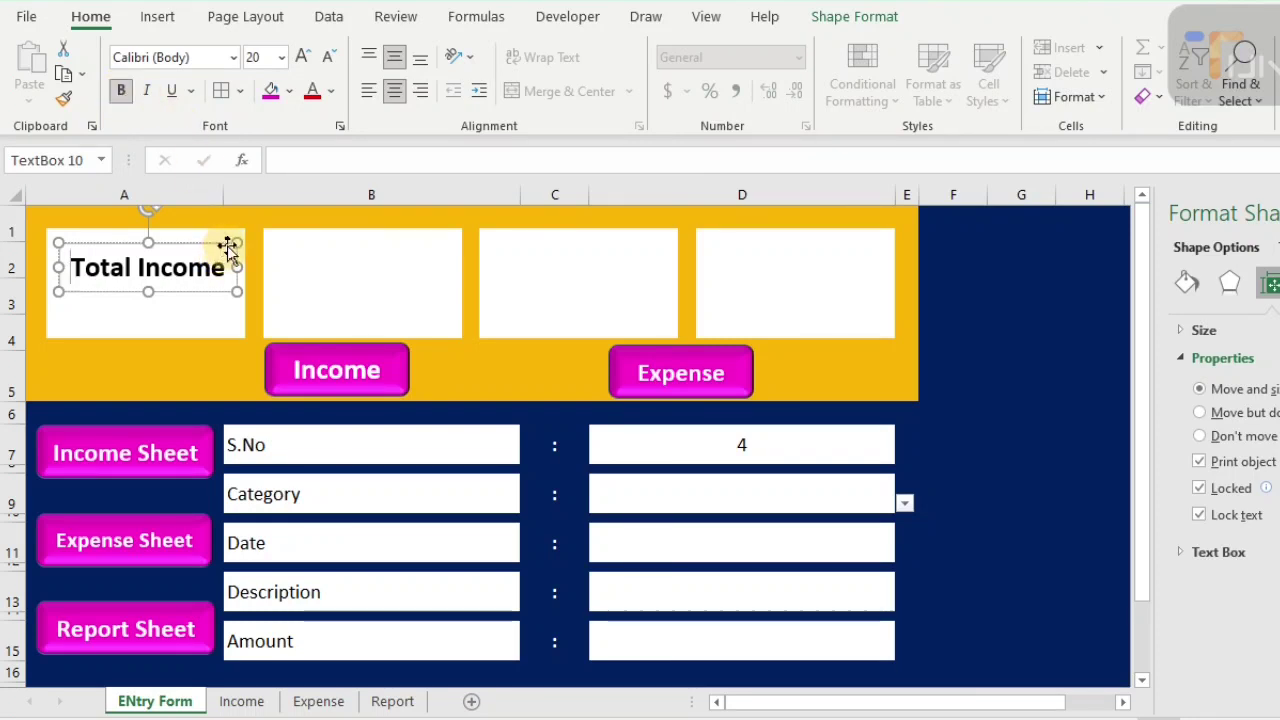
left_click_drag(228, 249, 224, 229)
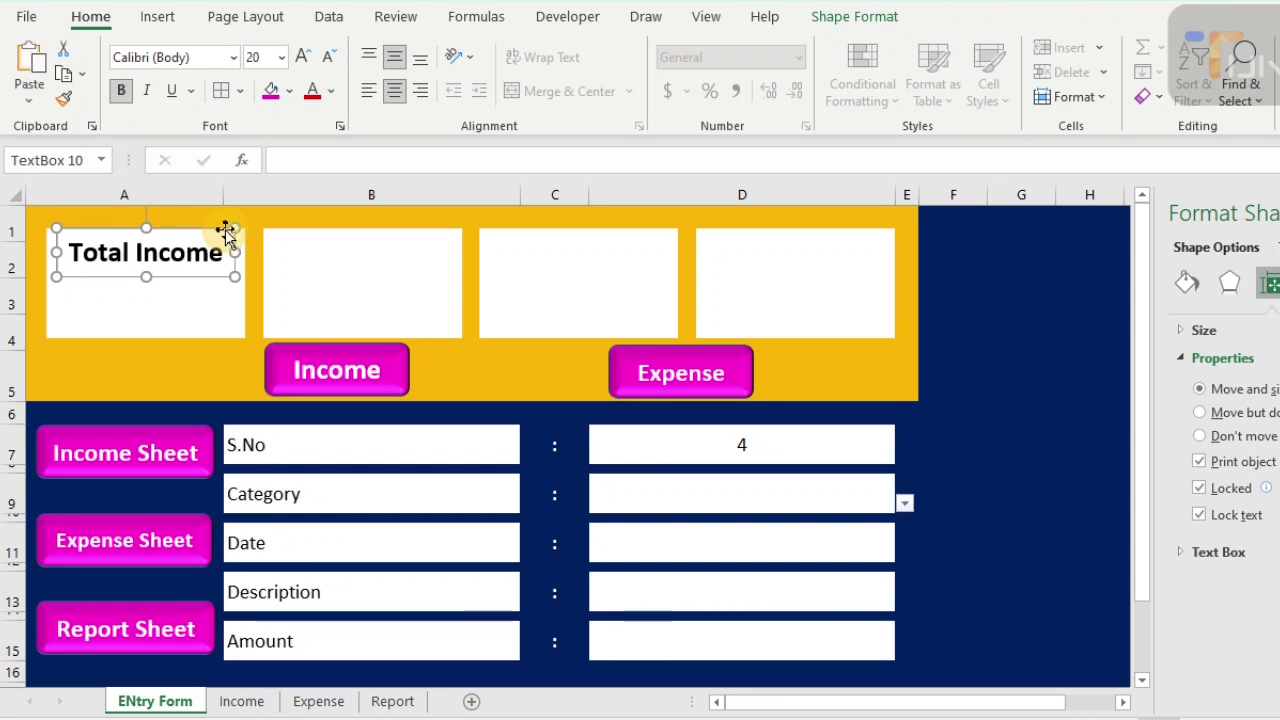
left_click(336, 256)
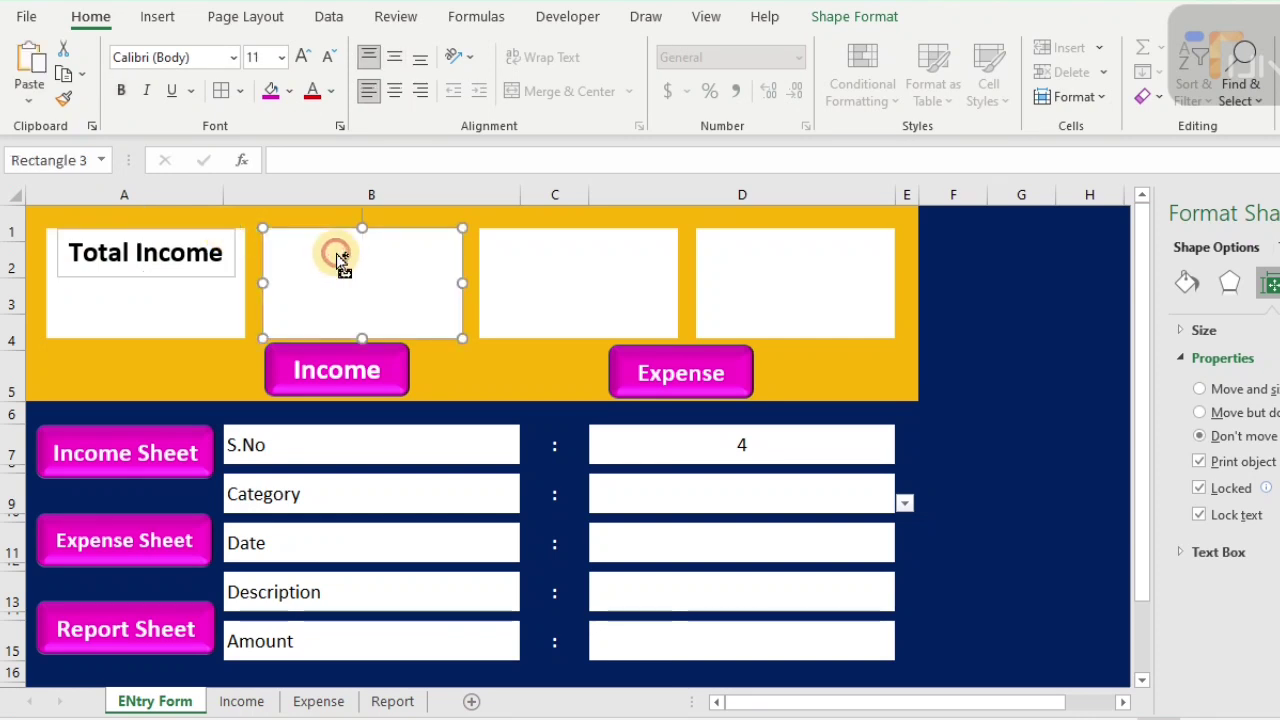
- Copy the Total Income text box into the second, third and fourth white rectangles
key("ctrl+v")
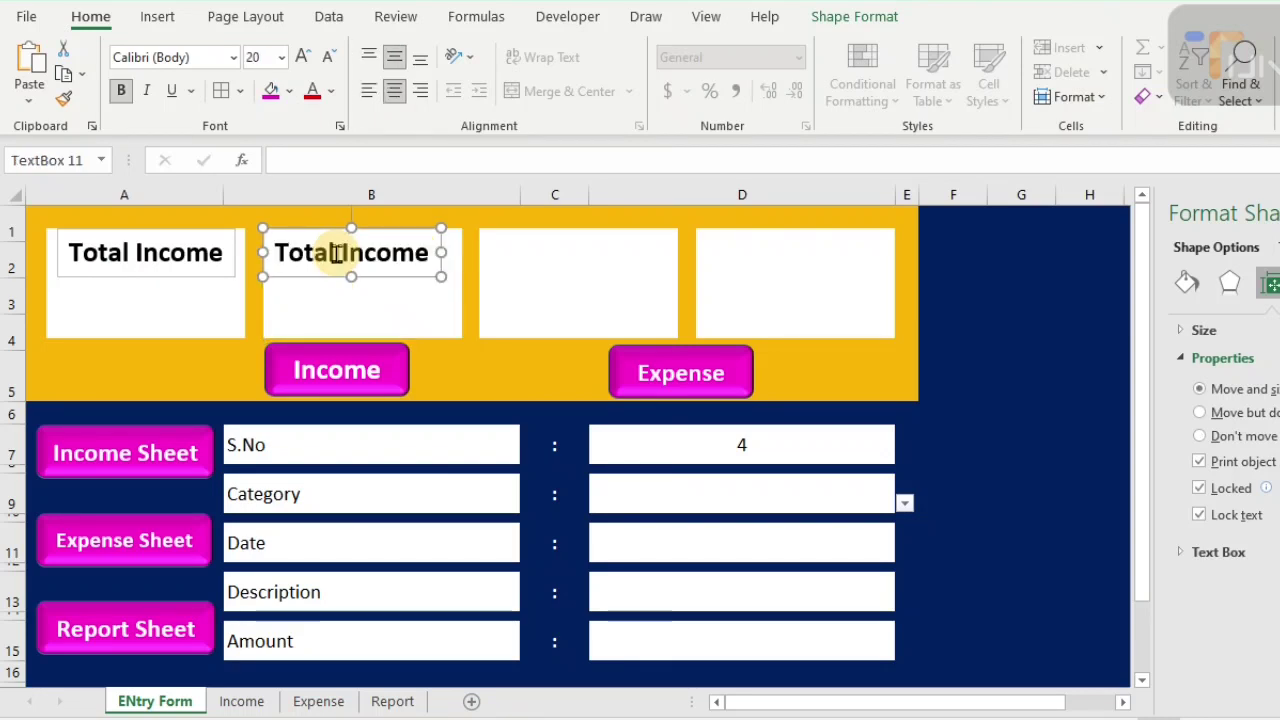
key("ctrl+v")
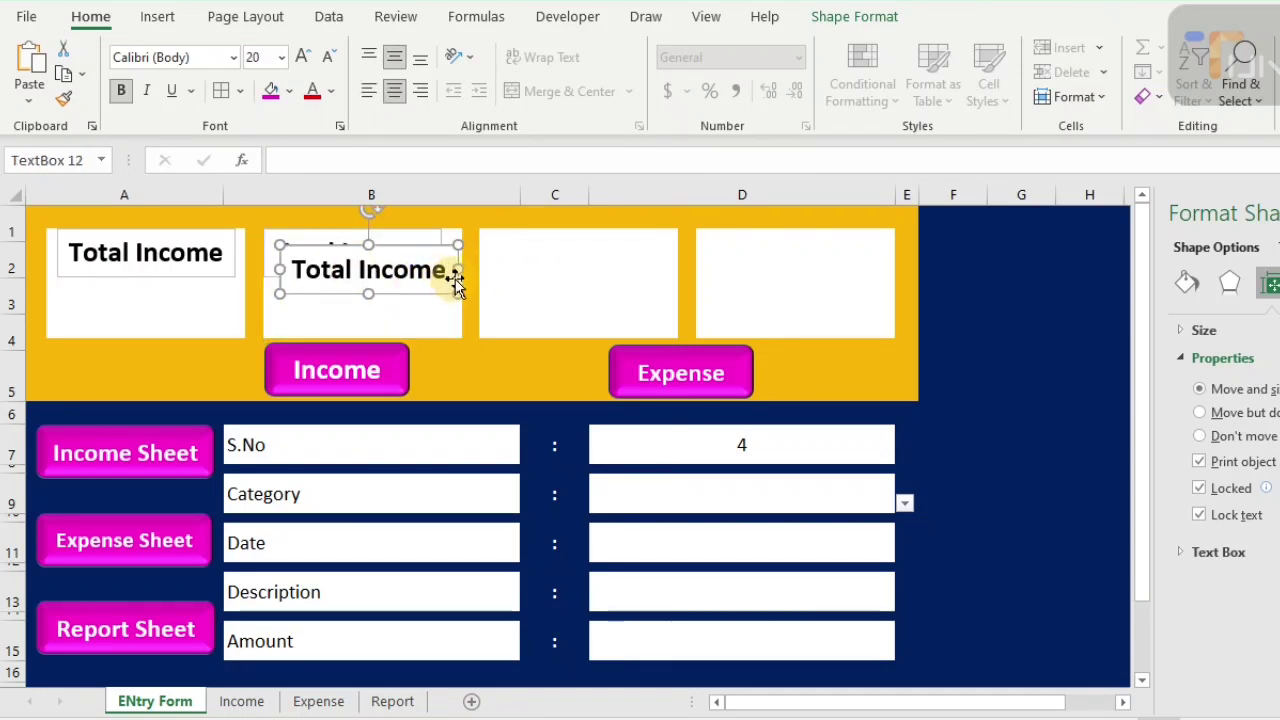
left_click_drag(460, 274, 667, 268)
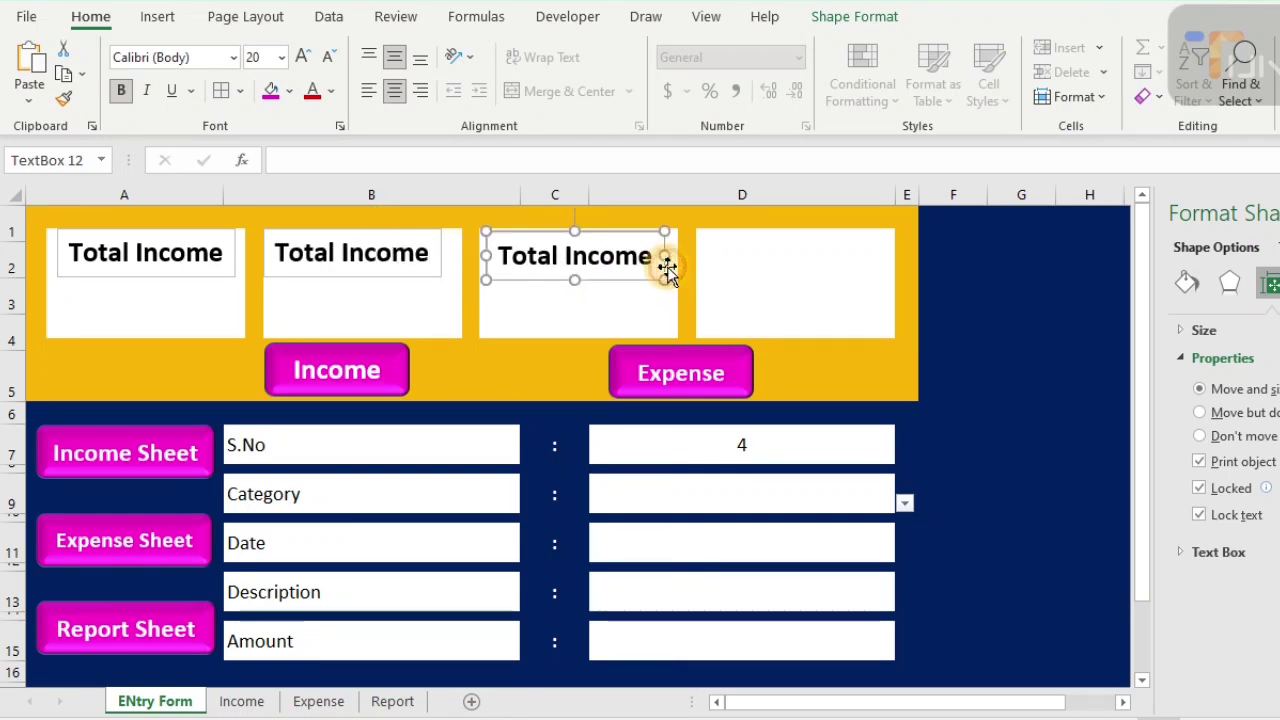
key("ctrl+d")
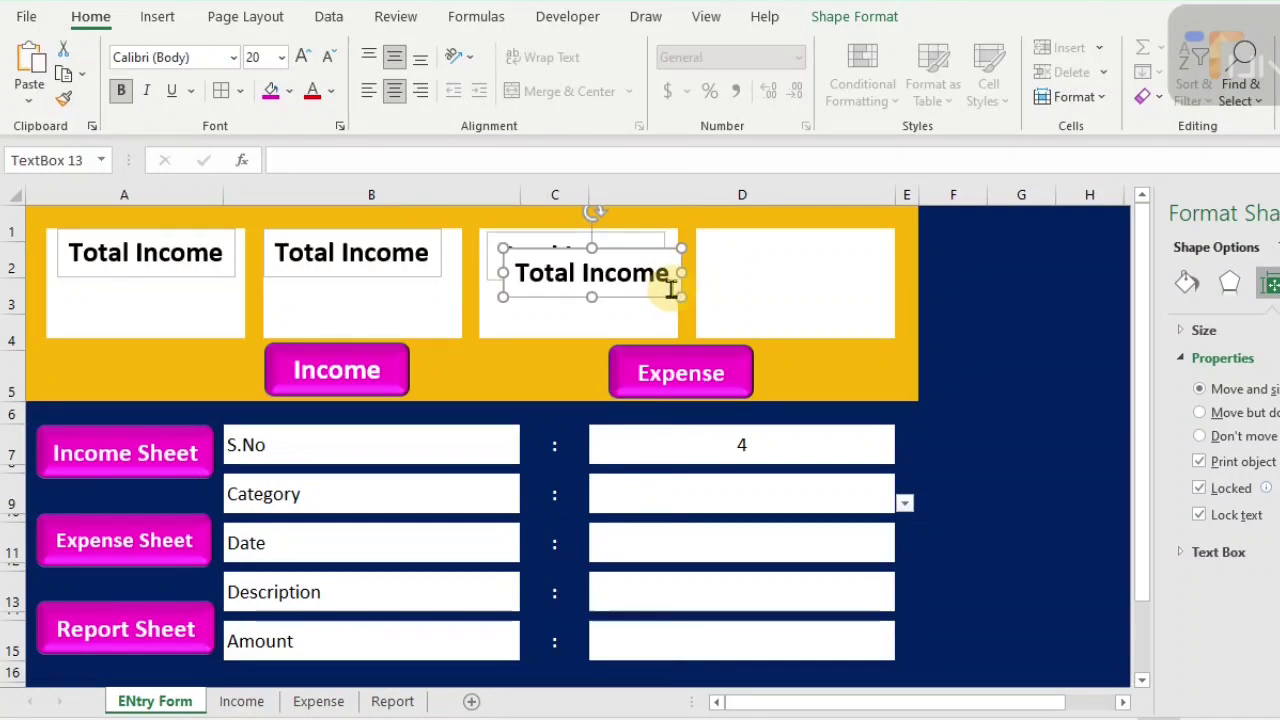
left_click_drag(667, 300, 873, 282)
- Change the text in the fourth rectangle's text box to Total Loss
left_click(871, 270)
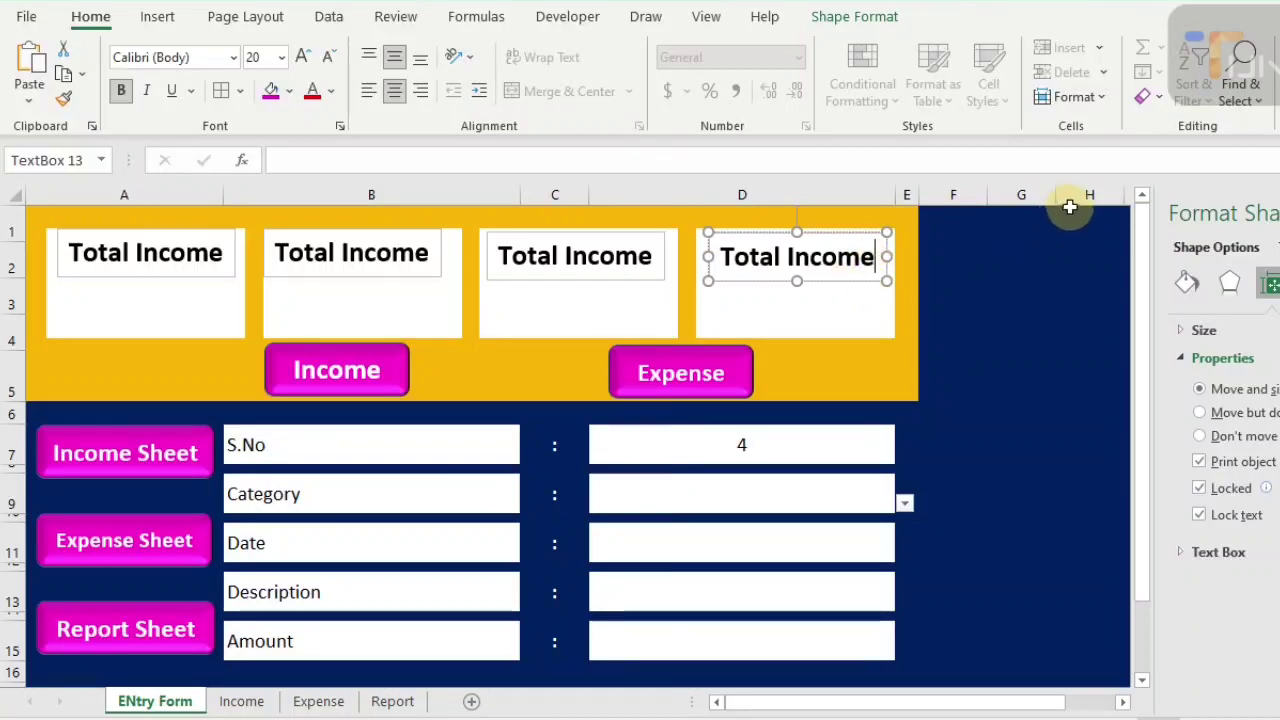
key("BackSpace")
key("BackSpace")
key("BackSpace")
key("BackSpace")
key("BackSpace")
key("BackSpace")
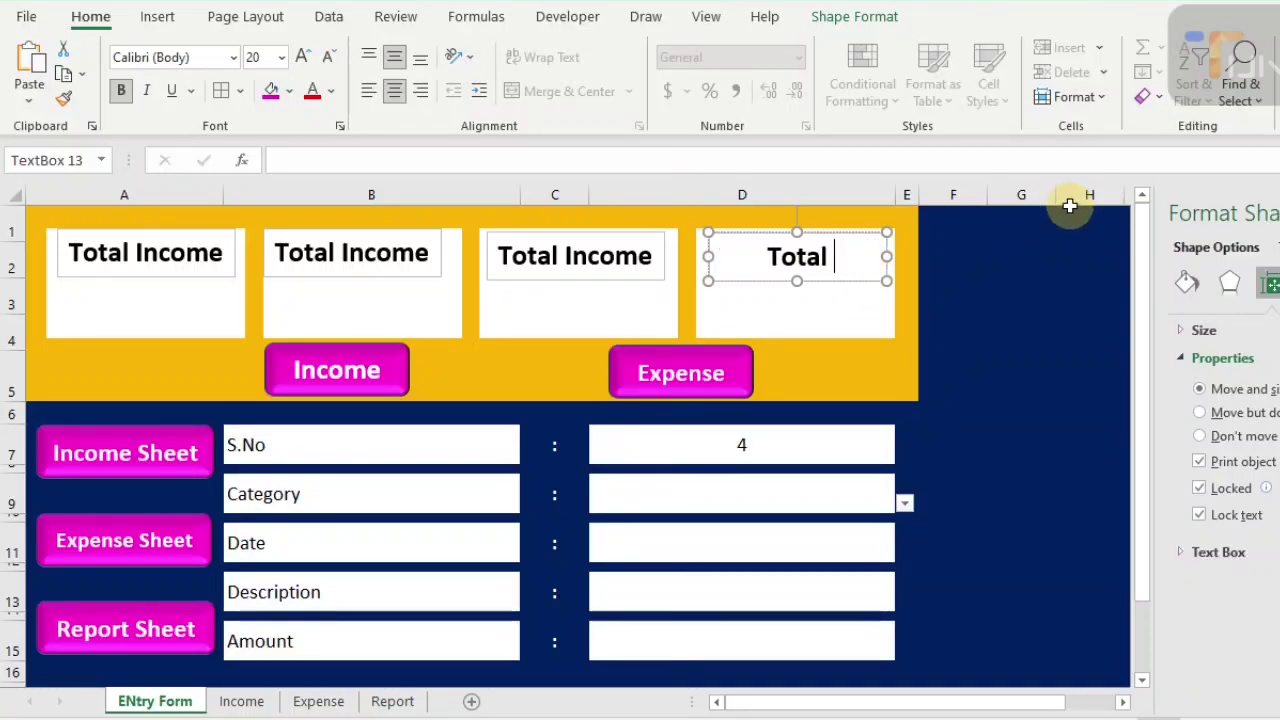
type("Loss")
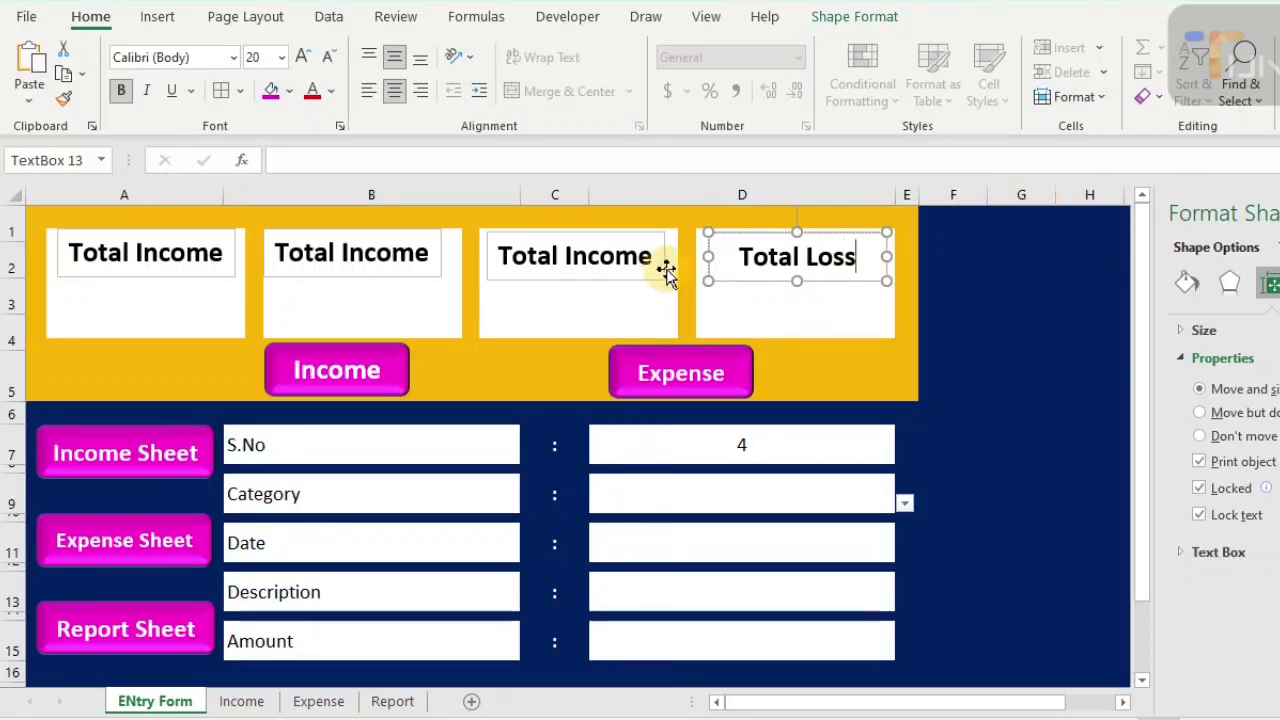
- Change the text in the third rectangle's text box to Total Profit
double_click(651, 255)
type("I")
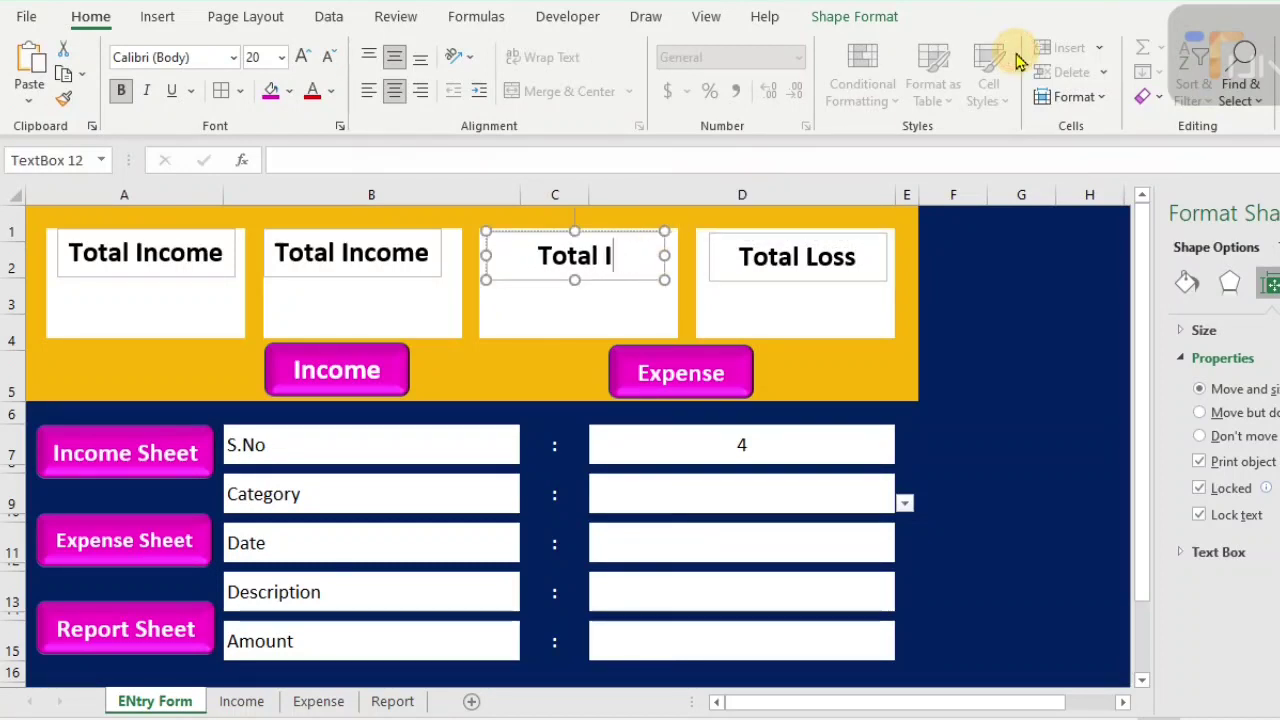
key("BackSpace")
type("Profit")
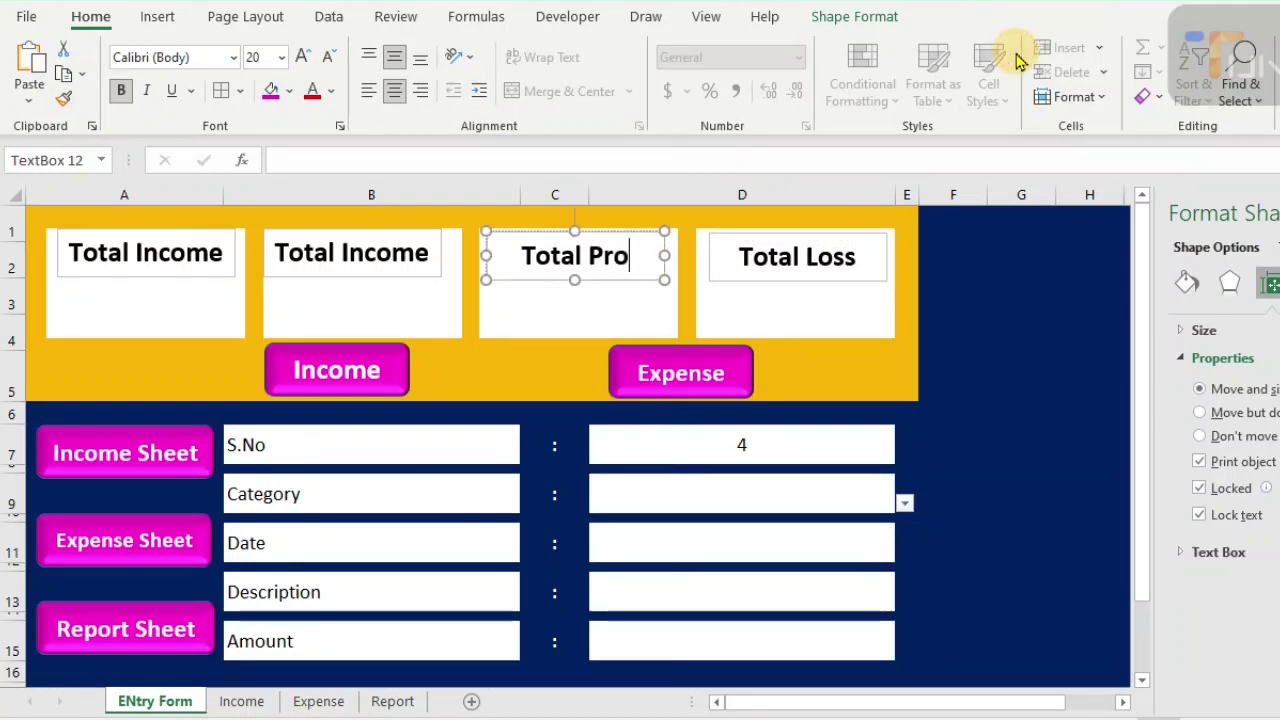
- Change the second rectangle's text box to Total Expense and widen it so the text fits on one line
left_click(429, 254)
key("BackSpace")
key("BackSpace")
key("BackSpace")
key("BackSpace")
key("BackSpace")
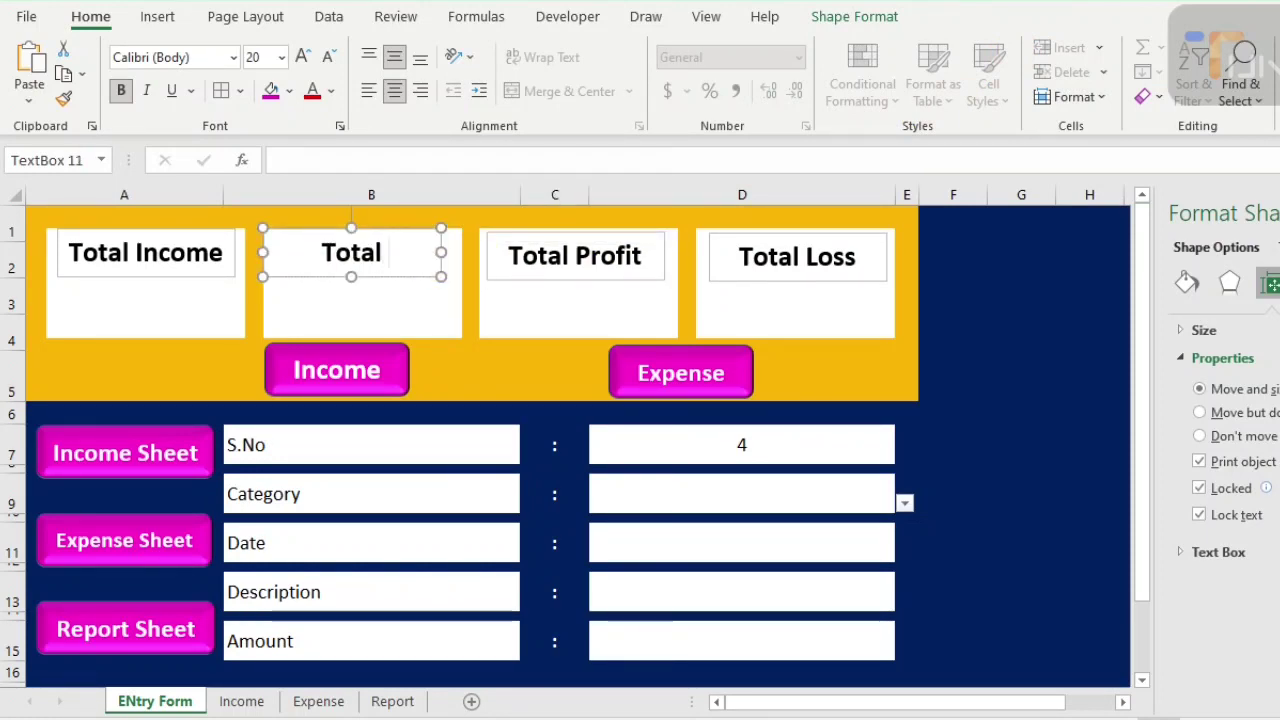
type("Expense")
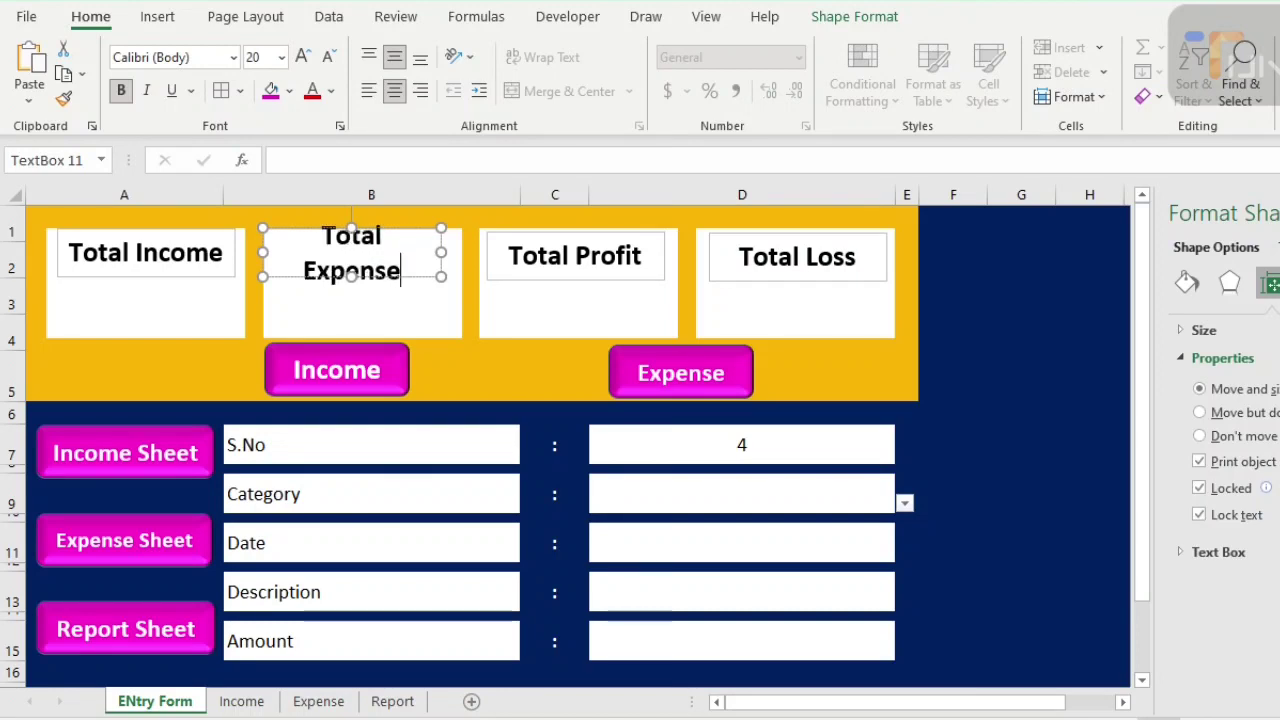
left_click_drag(440, 251, 458, 251)
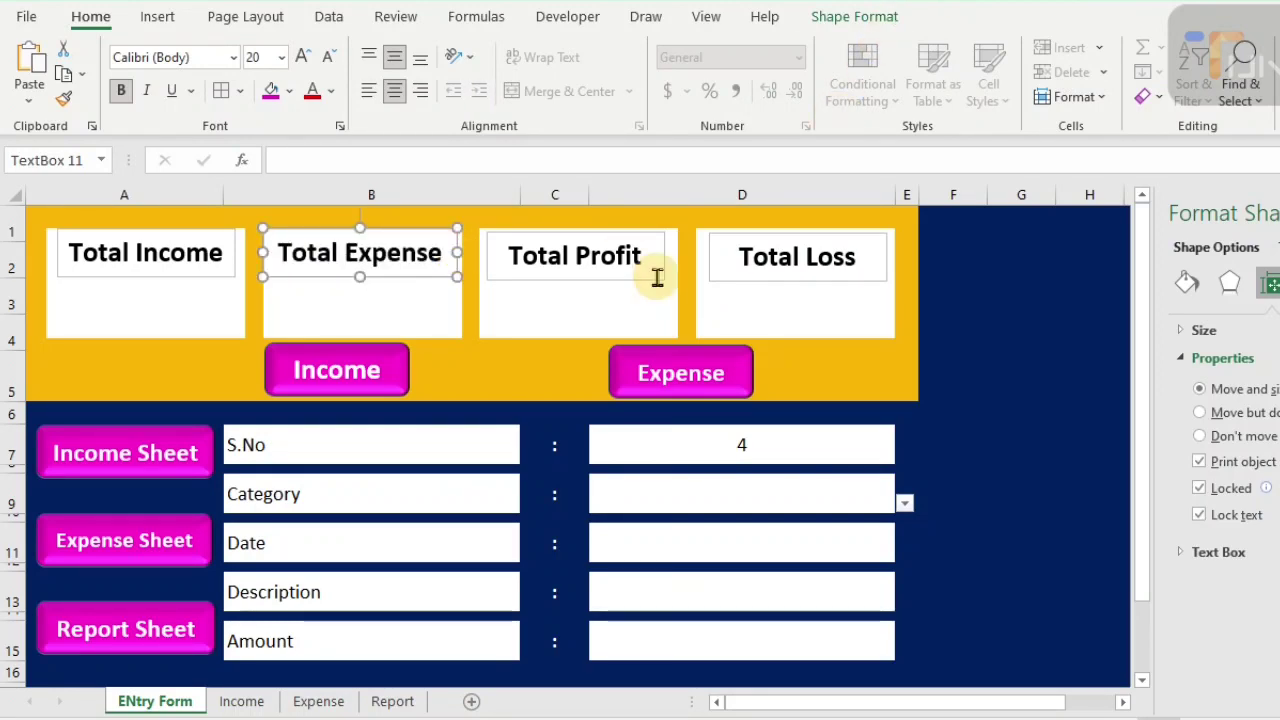
- Distribute the four Total text boxes horizontally and align them to their middle
left_click(772, 260, "ctrl")
left_click(606, 257, "ctrl")
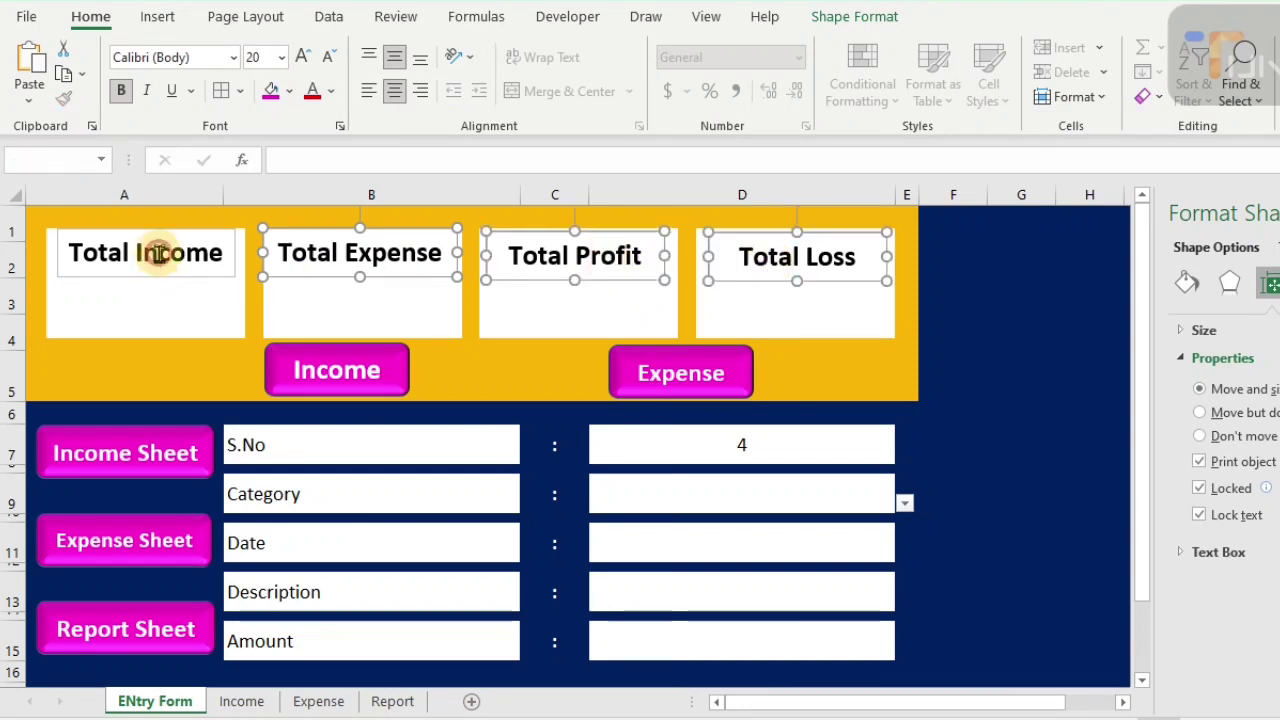
left_click(157, 251, "ctrl")
left_click(853, 16)
left_click(1189, 48)
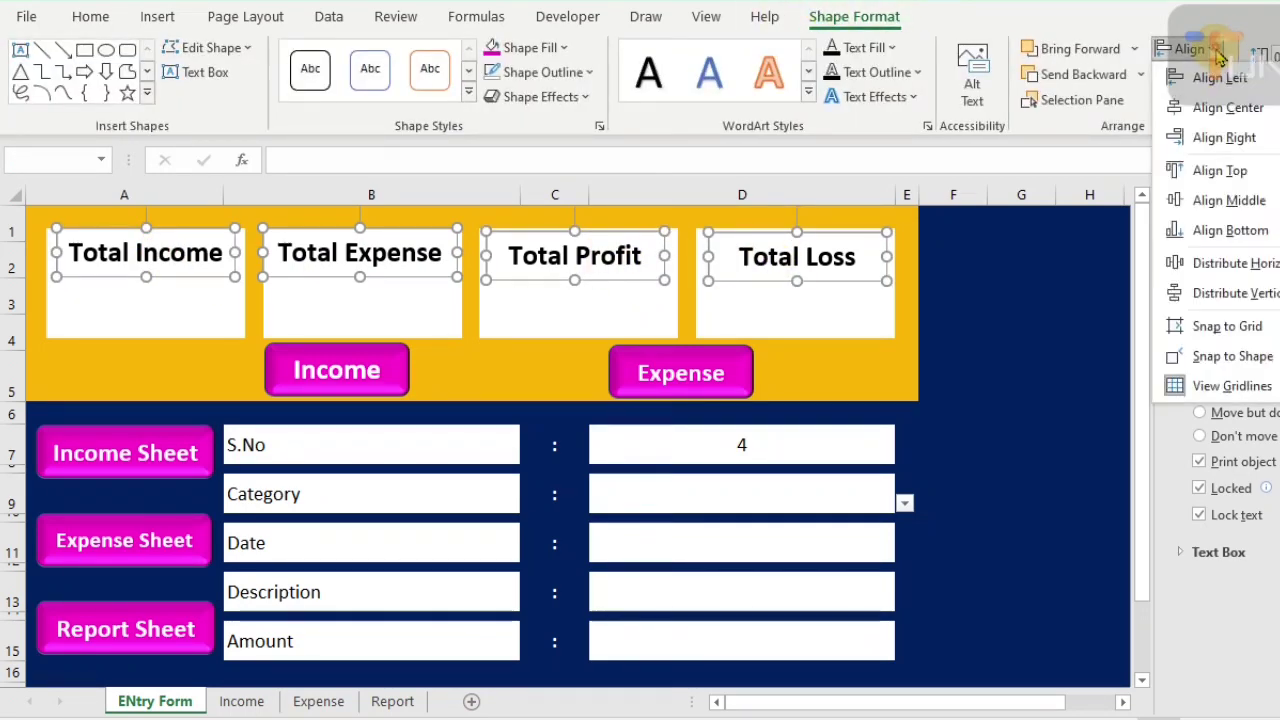
left_click(1243, 262)
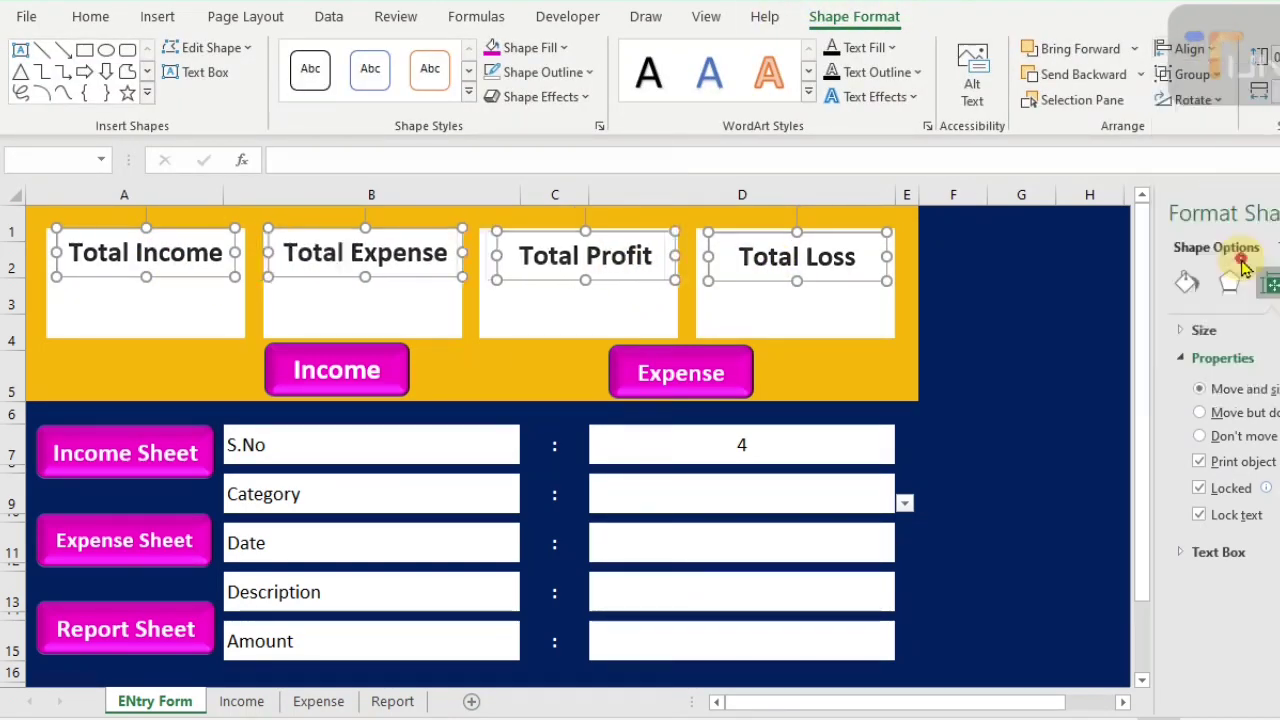
left_click(1205, 50)
left_click(1244, 202)
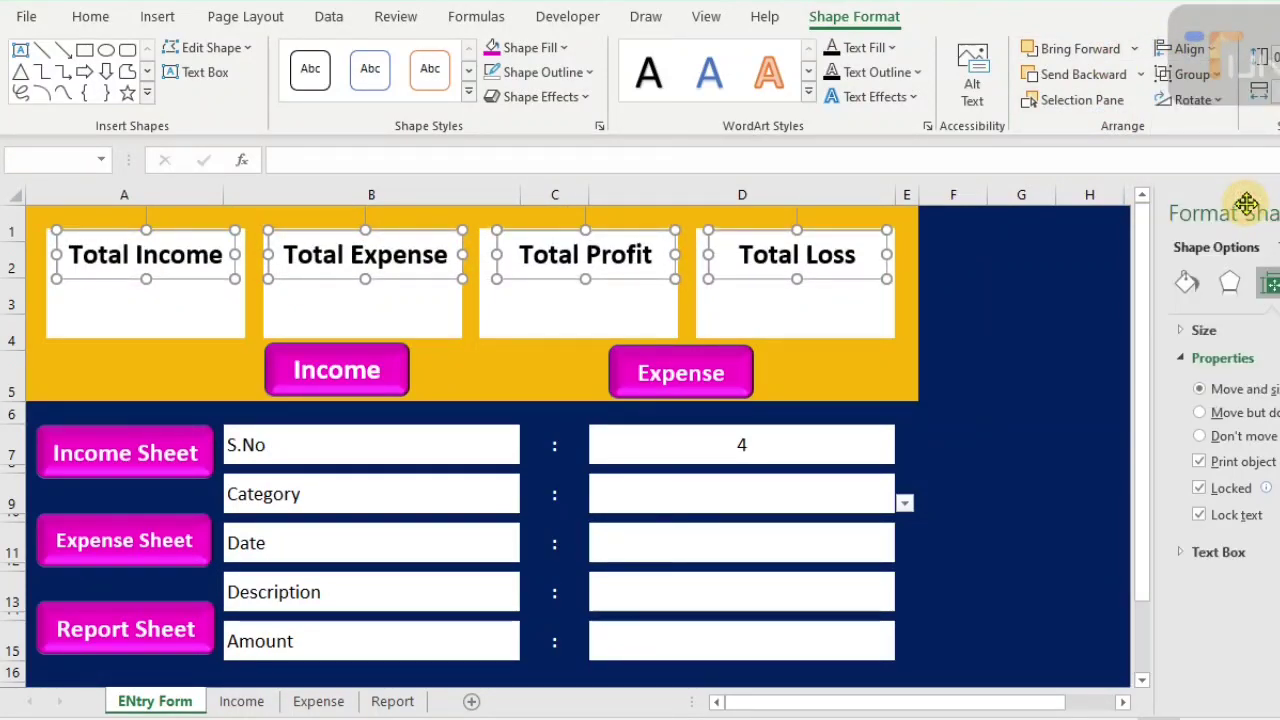
- Nudge the four Total text boxes up slightly so they sit at the upper edge of the white rectangles
key("Up")
key("Up")
key("Up")
key("Up")
key("Up")
key("Up")
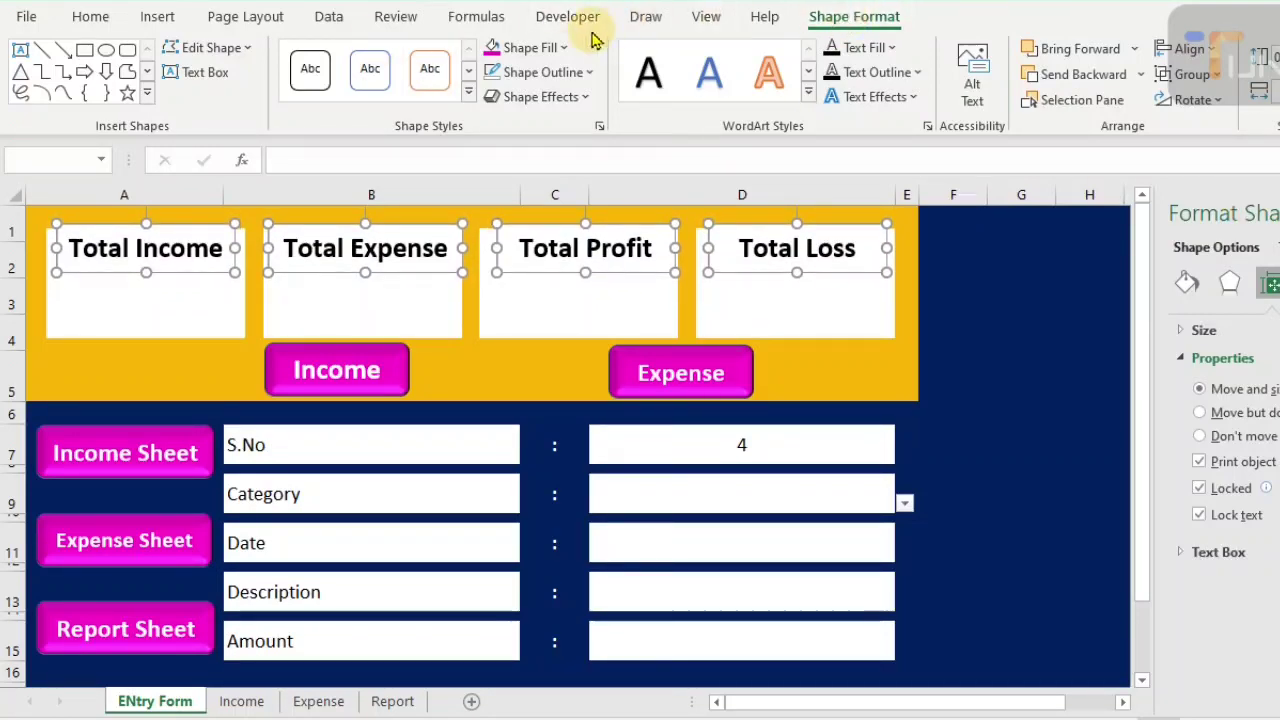
- Set the four Total text boxes to no fill and no outline
left_click(564, 48)
left_click(528, 377)
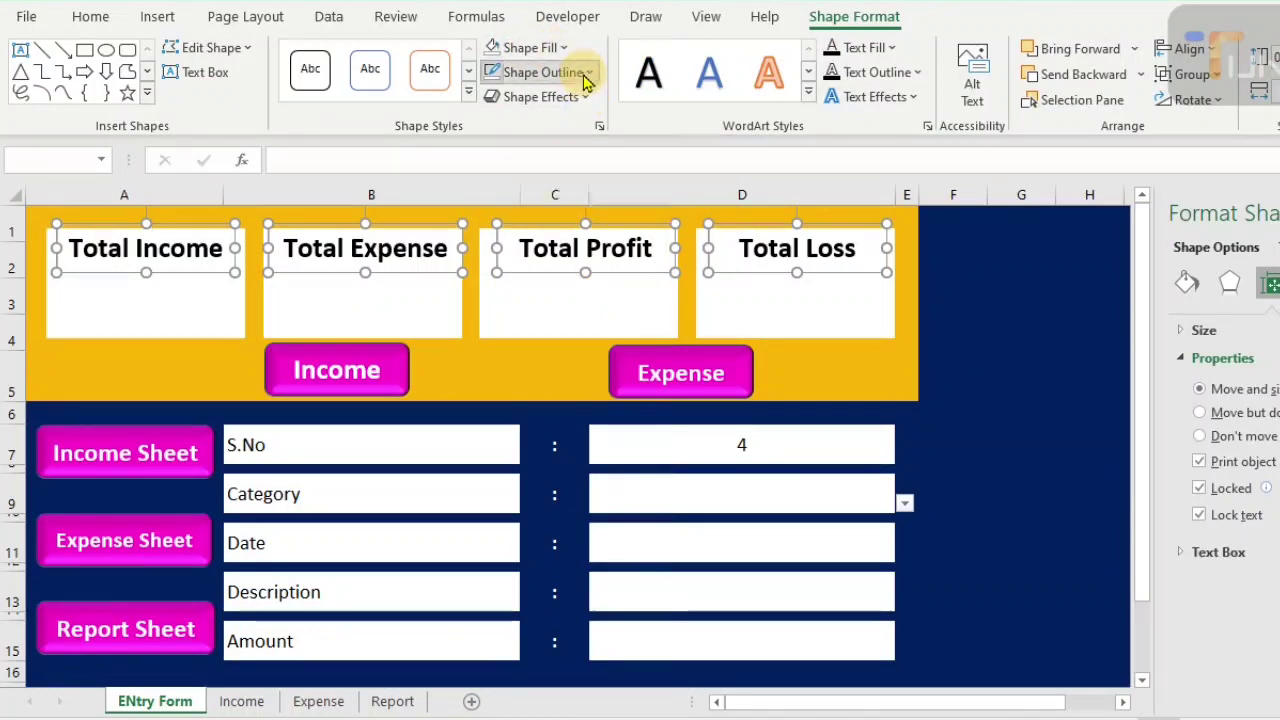
left_click(530, 72)
left_click(545, 403)
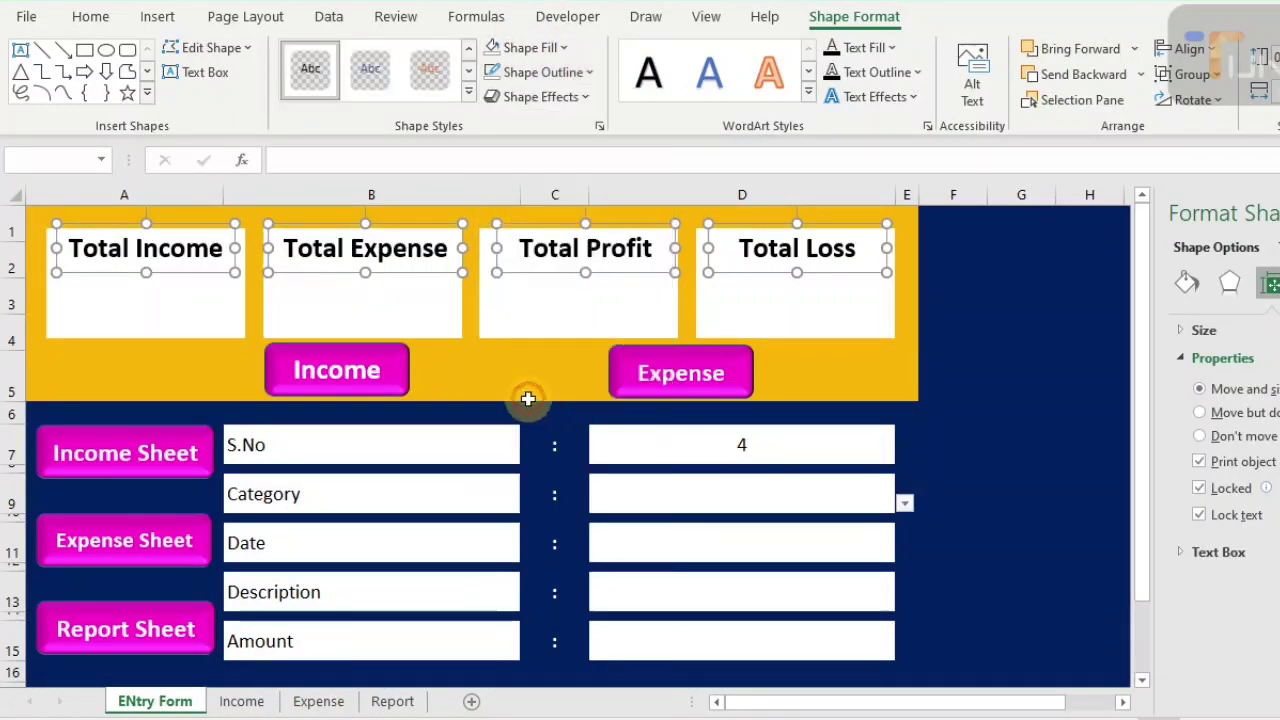
- Draw a small rectangle below the Total Income label inside the first white rectangle
left_click(180, 302)
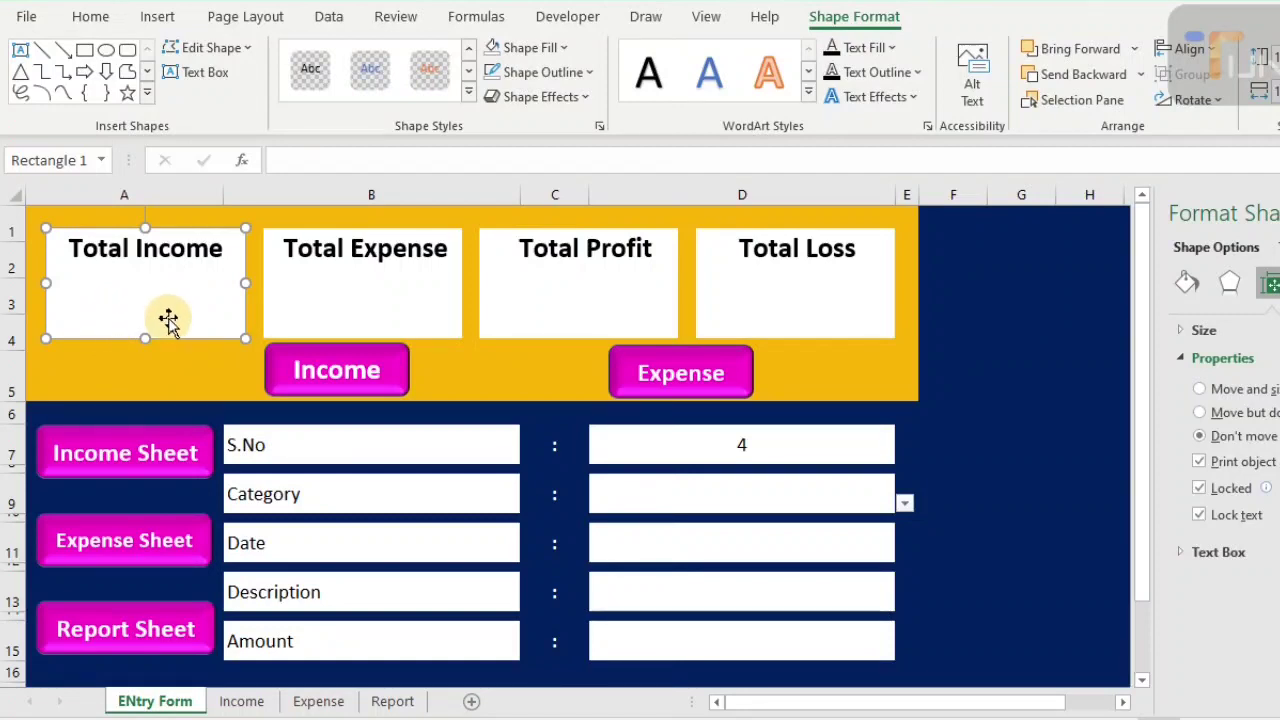
left_click(162, 16)
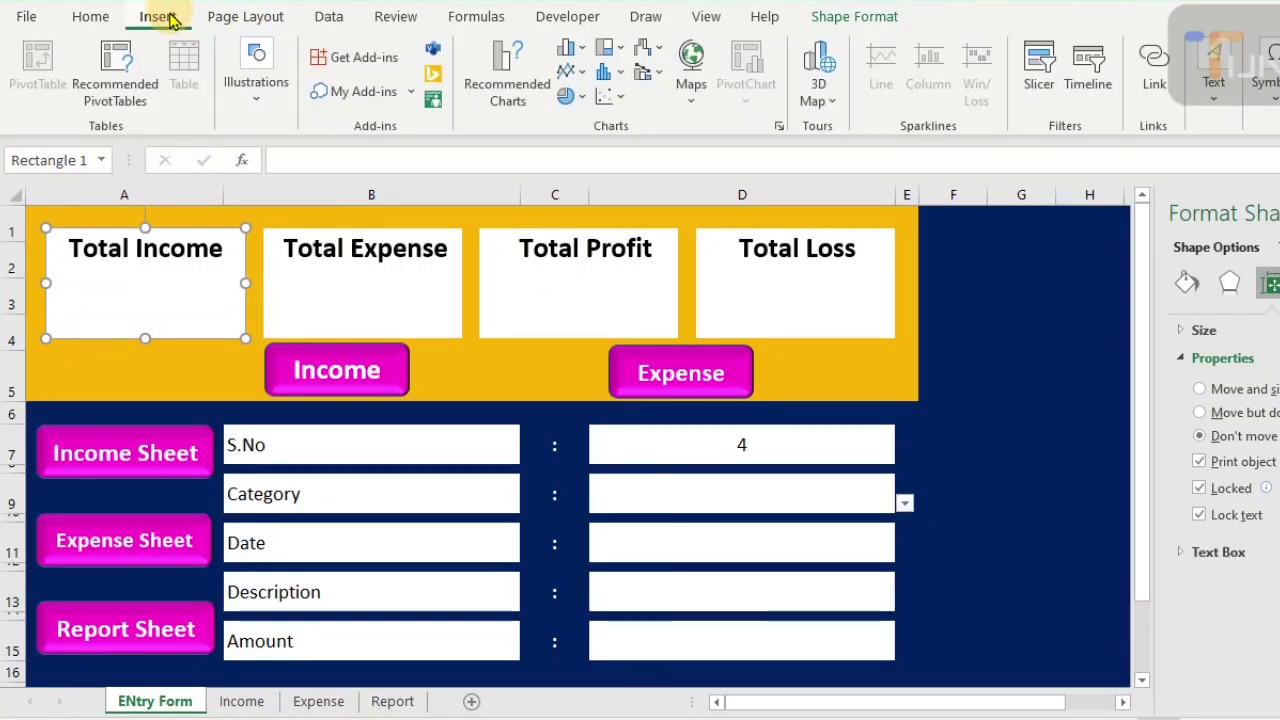
left_click(262, 88)
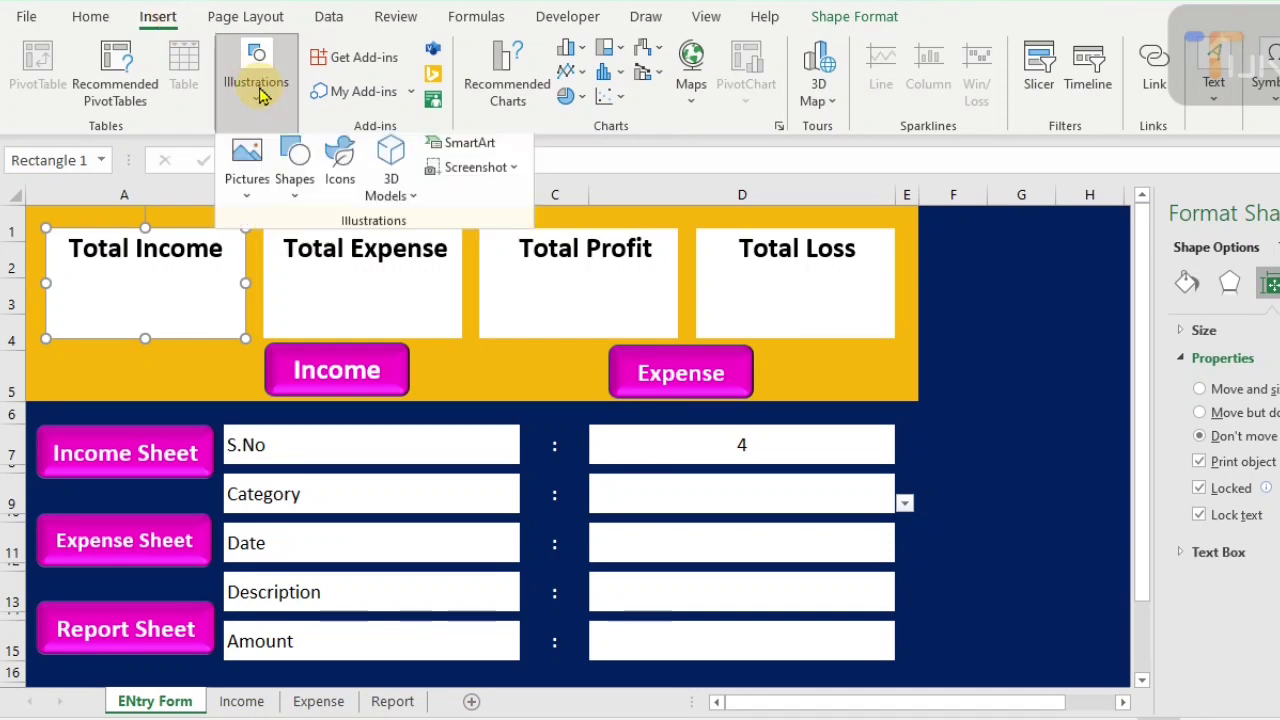
left_click(296, 180)
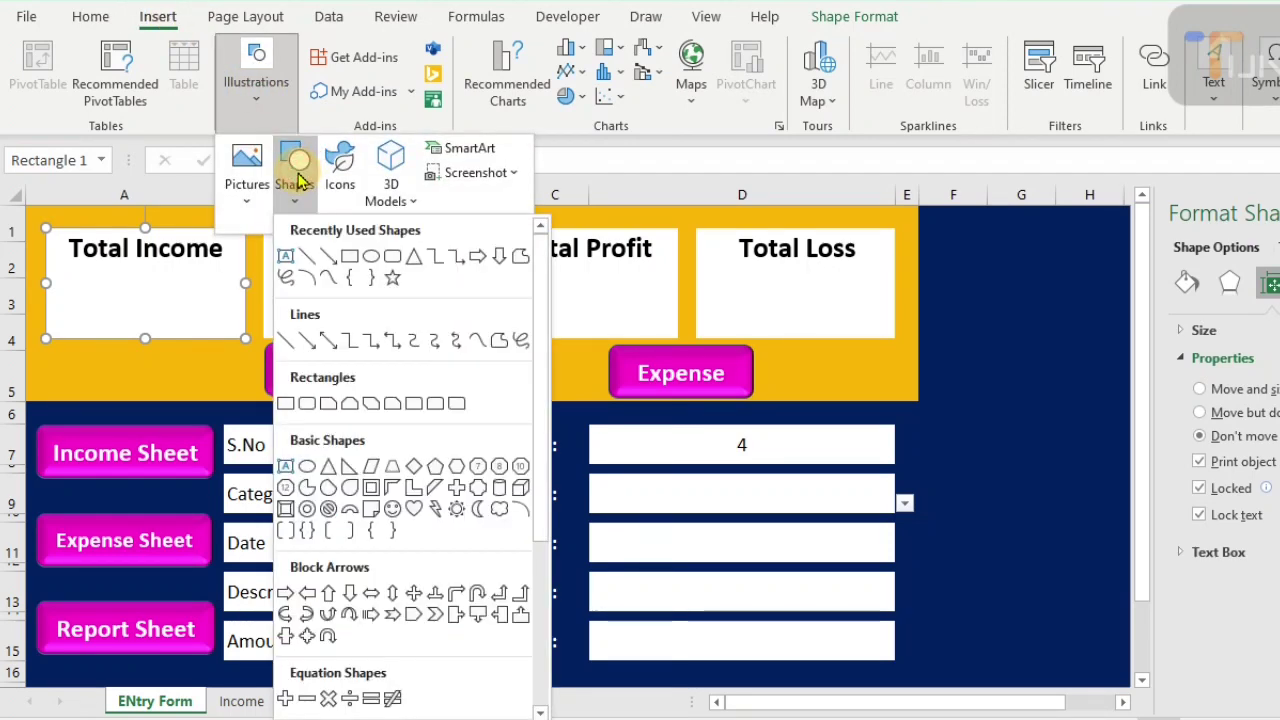
left_click(349, 256)
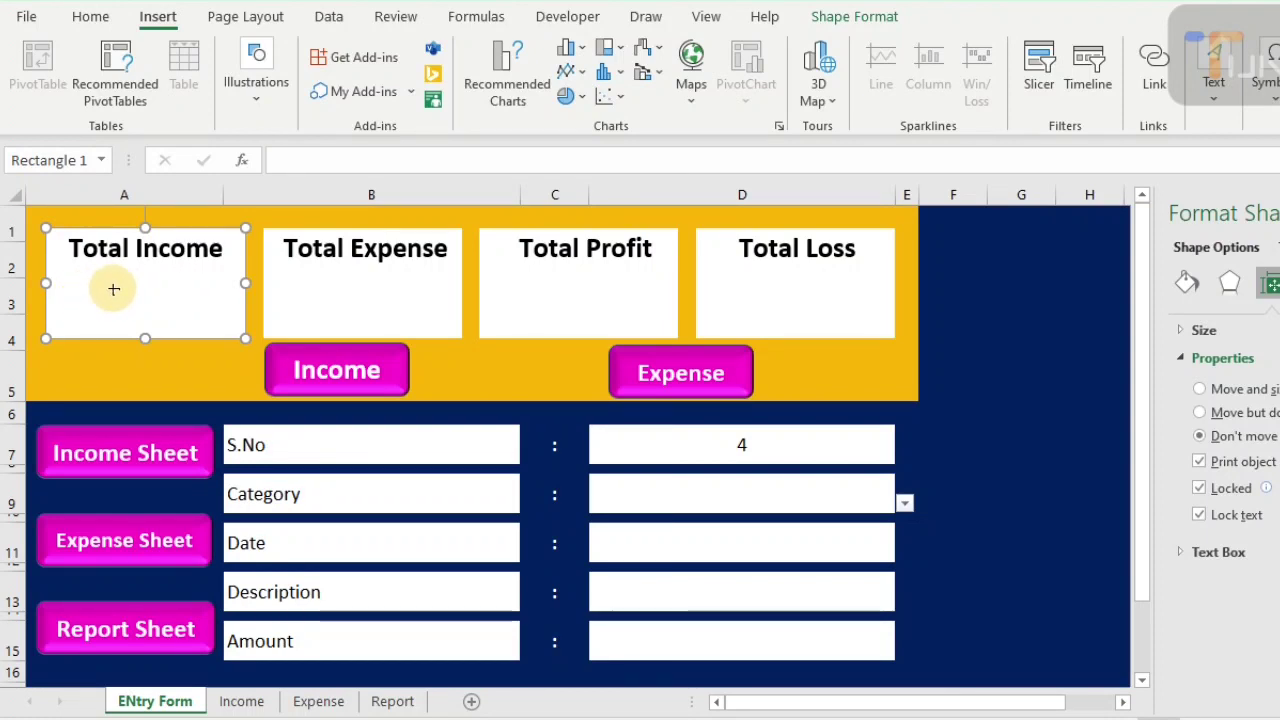
left_click_drag(116, 281, 241, 335)
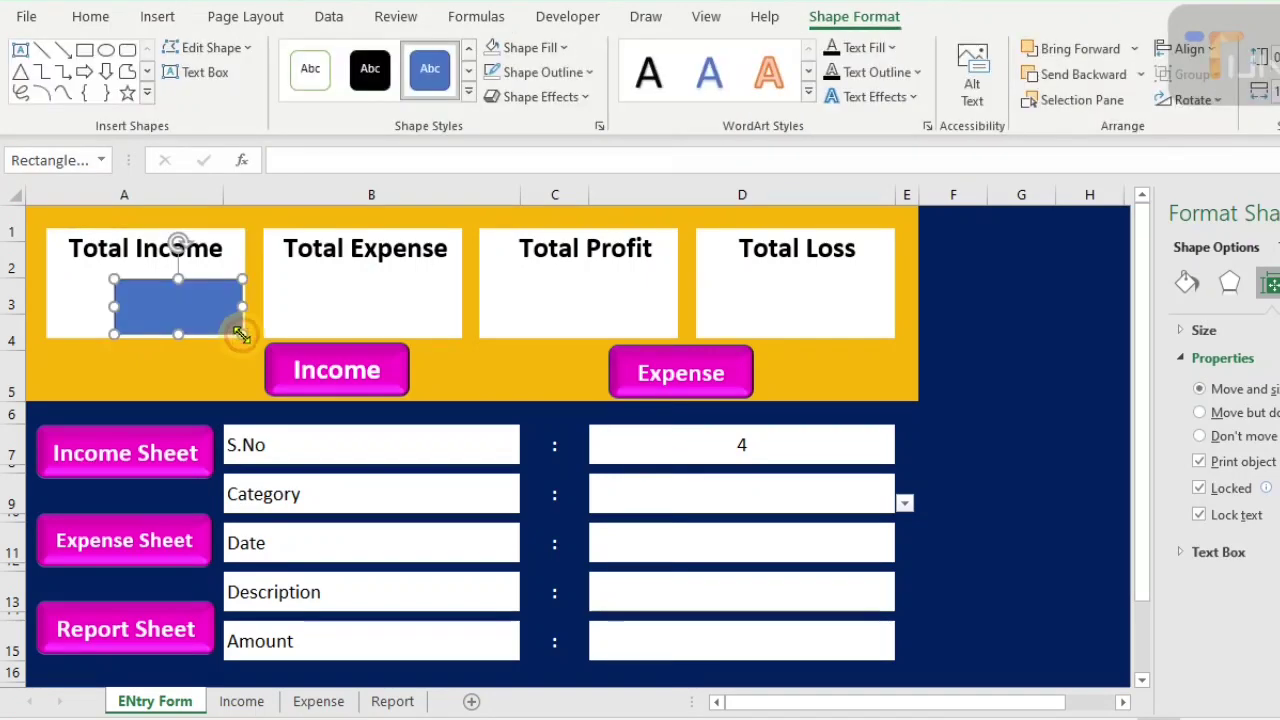
- Set the empty text box below the Total Income label to no fill and no outline, and deselect it
left_click(563, 49)
left_click(536, 376)
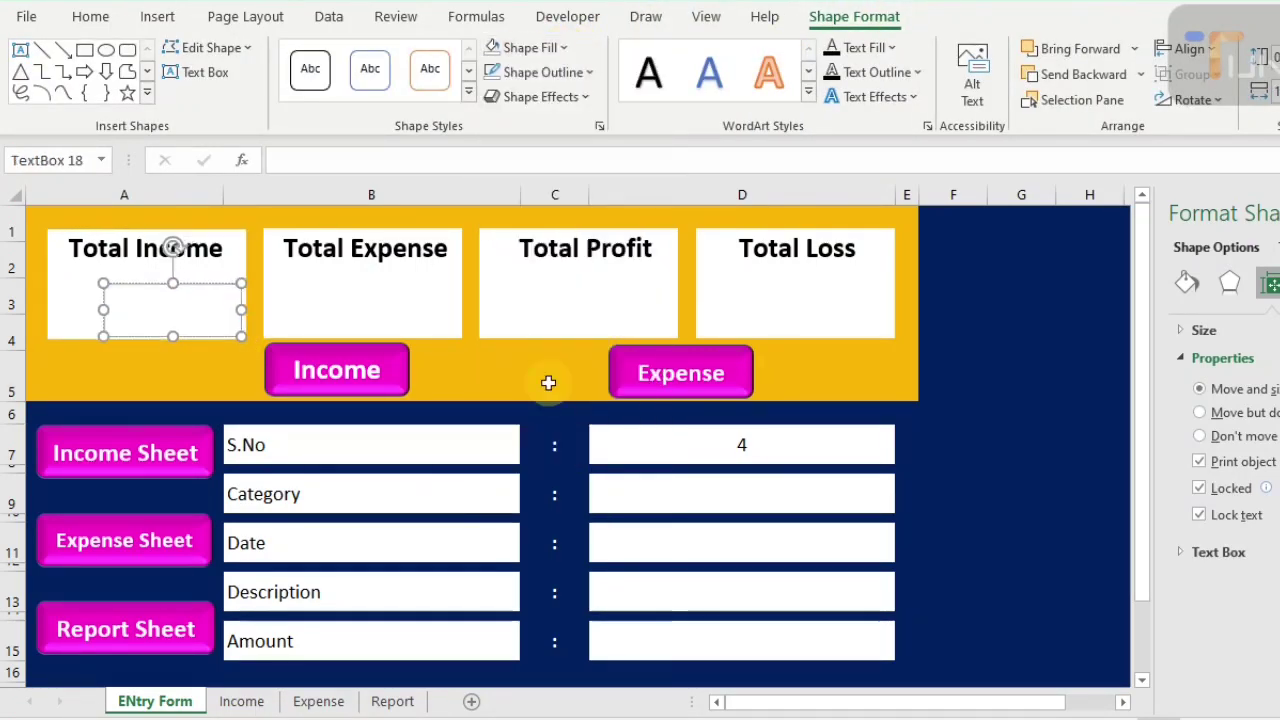
left_click(576, 78)
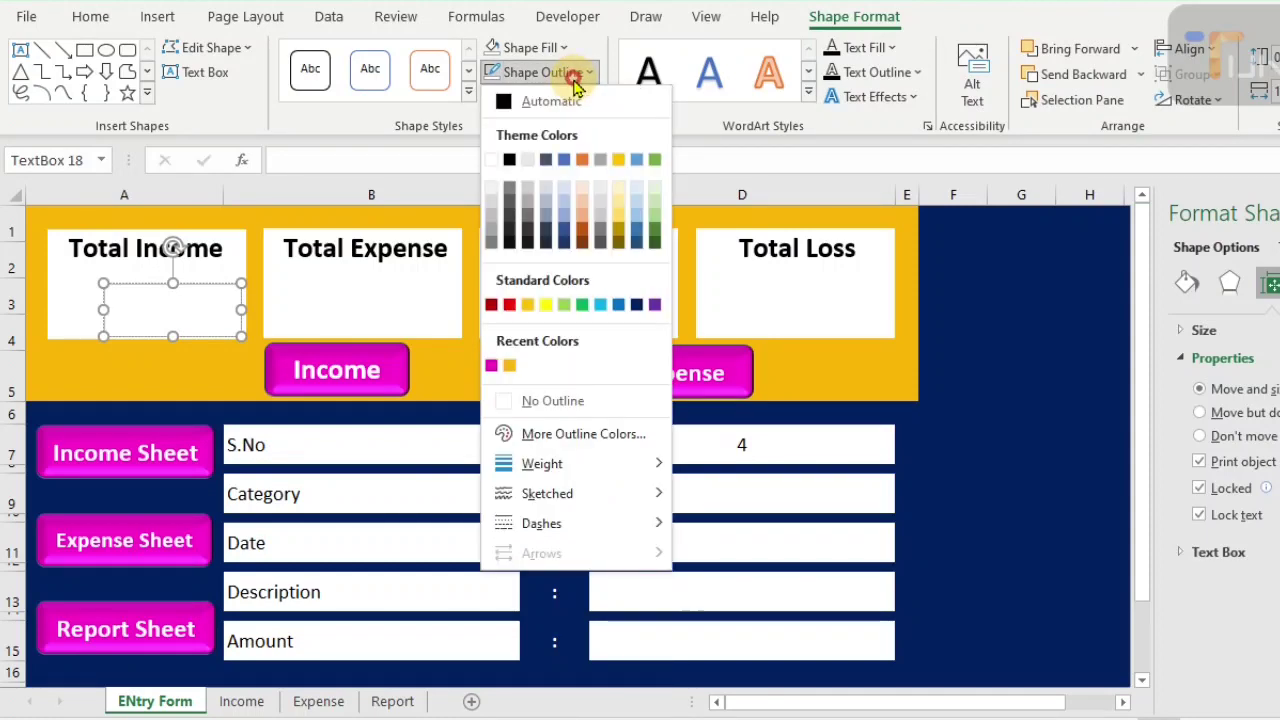
left_click(551, 400)
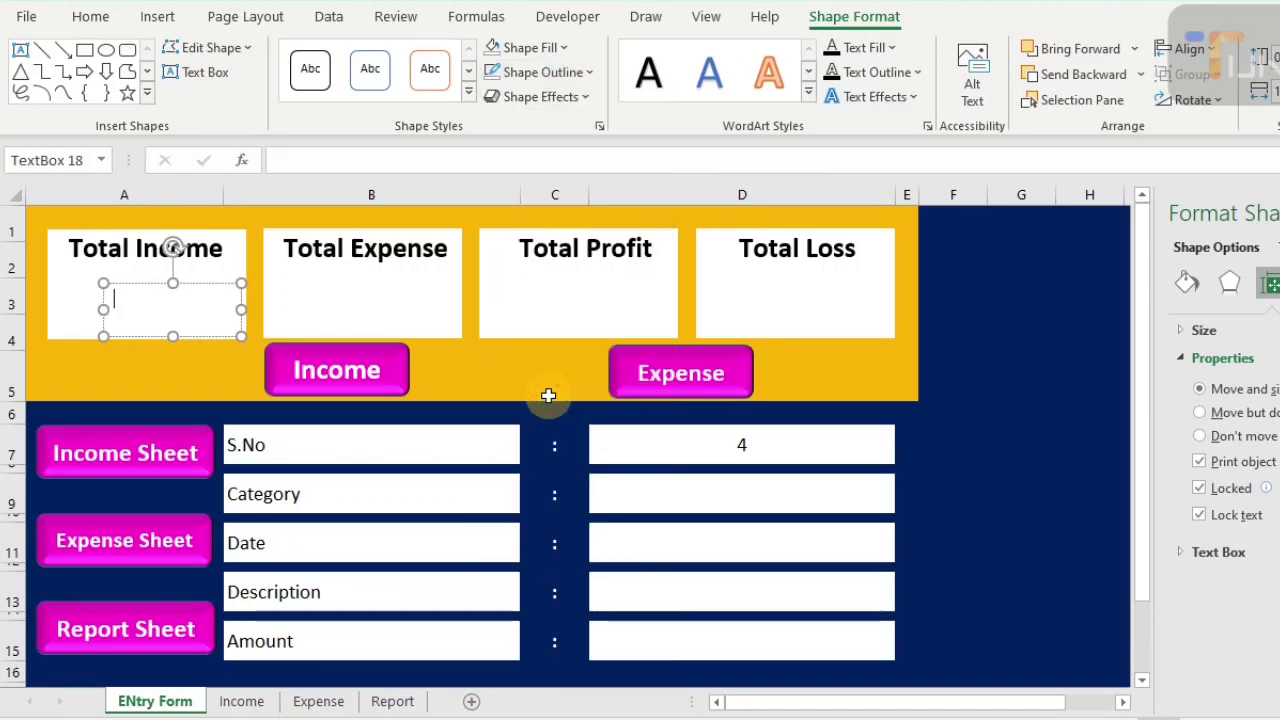
left_click_drag(548, 396, 449, 180)
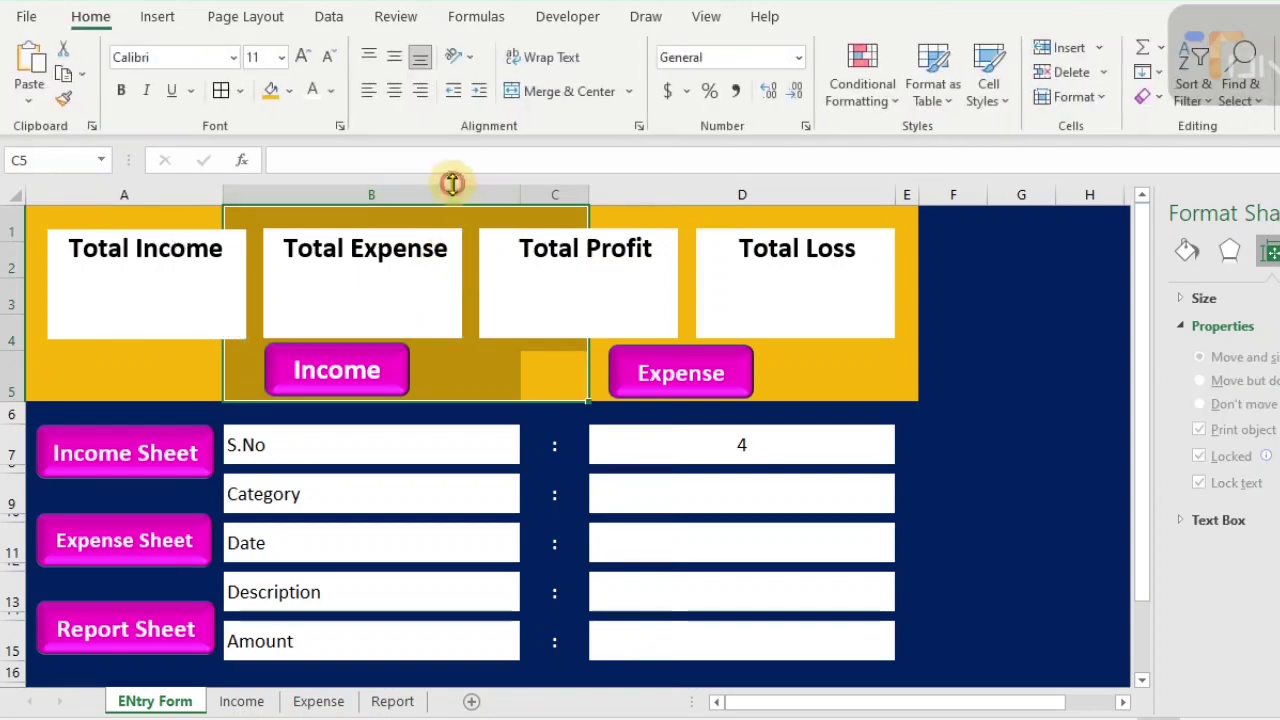
- Link the empty text box below Total Income to the Report sheet's income total with the formula =Report!A2
left_click(206, 296)
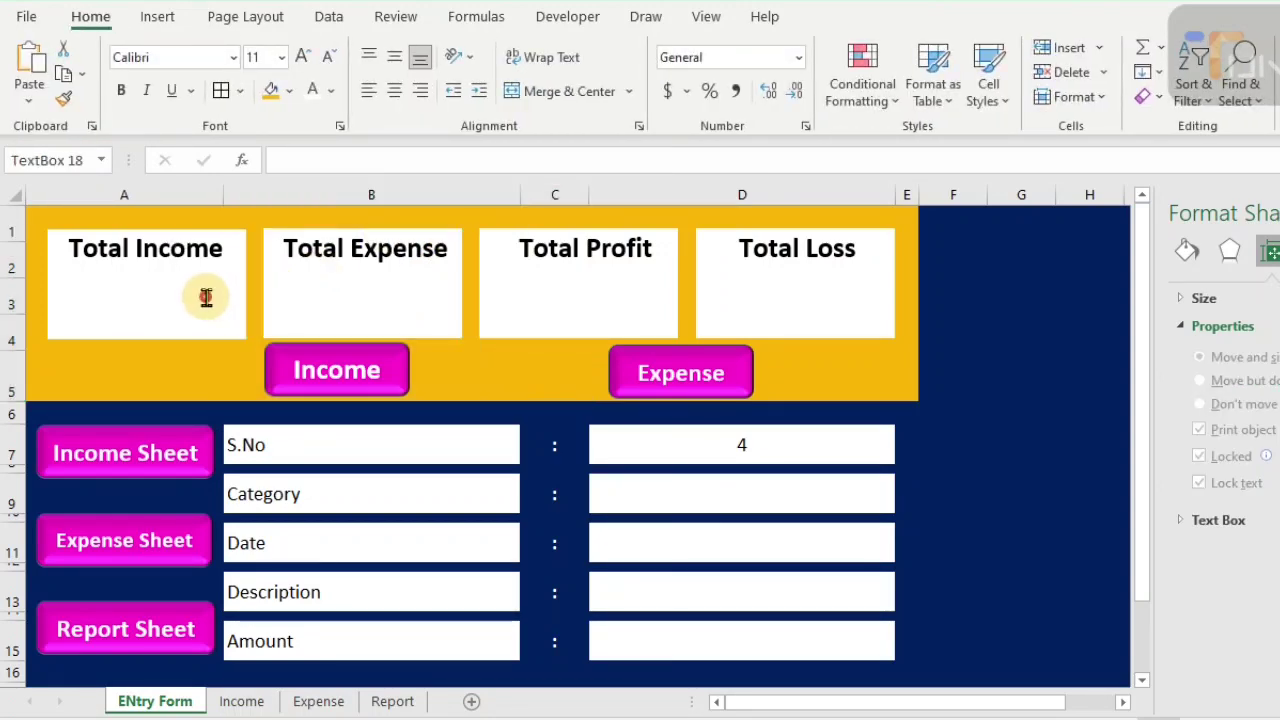
left_click(310, 165)
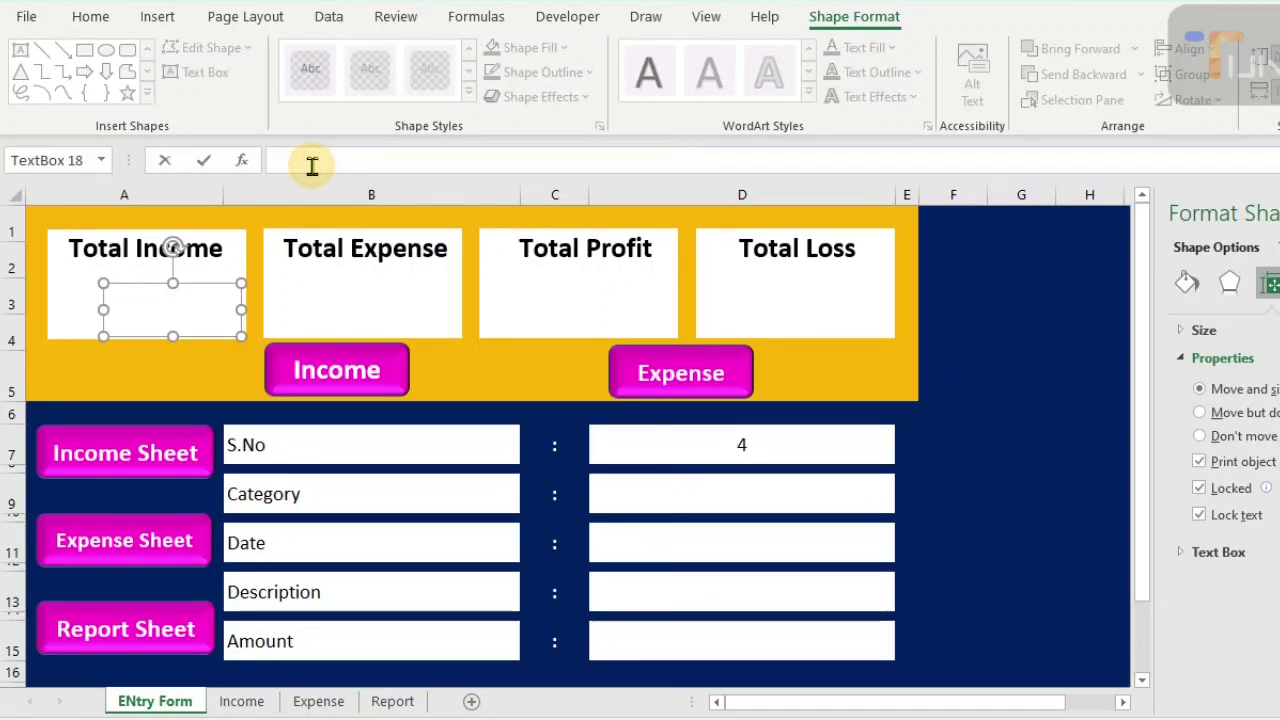
type("=")
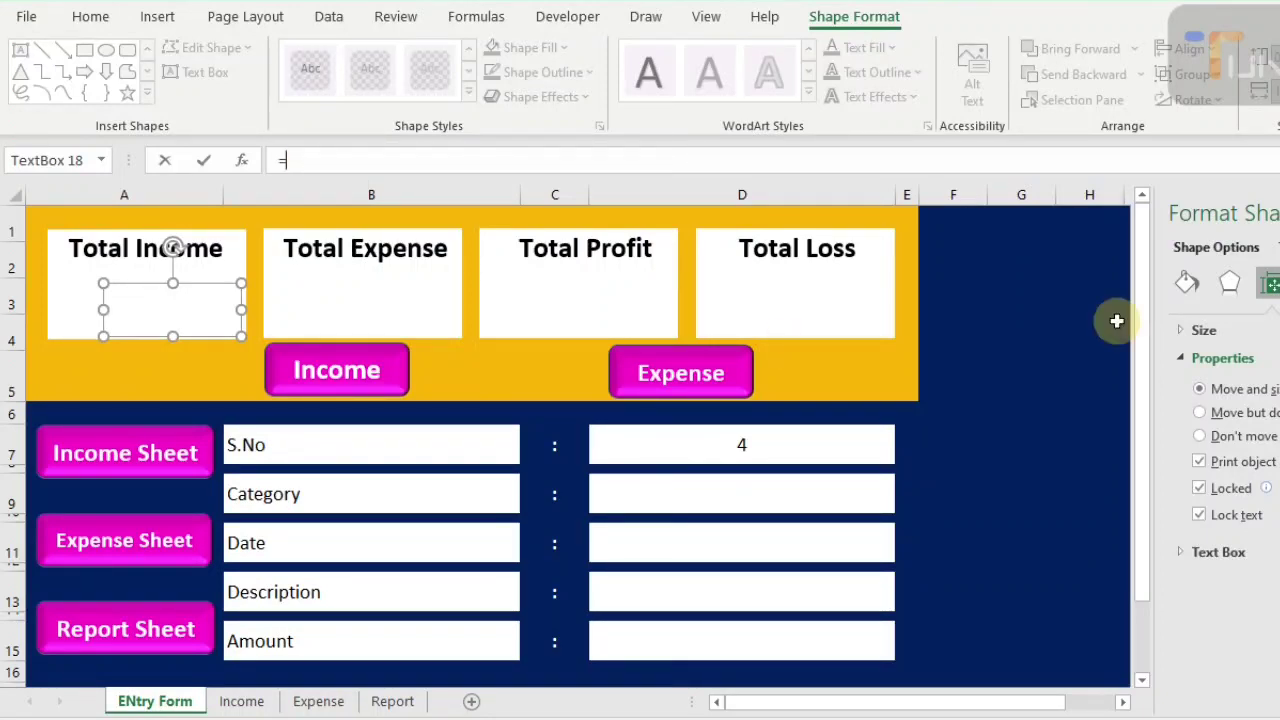
left_click(392, 701)
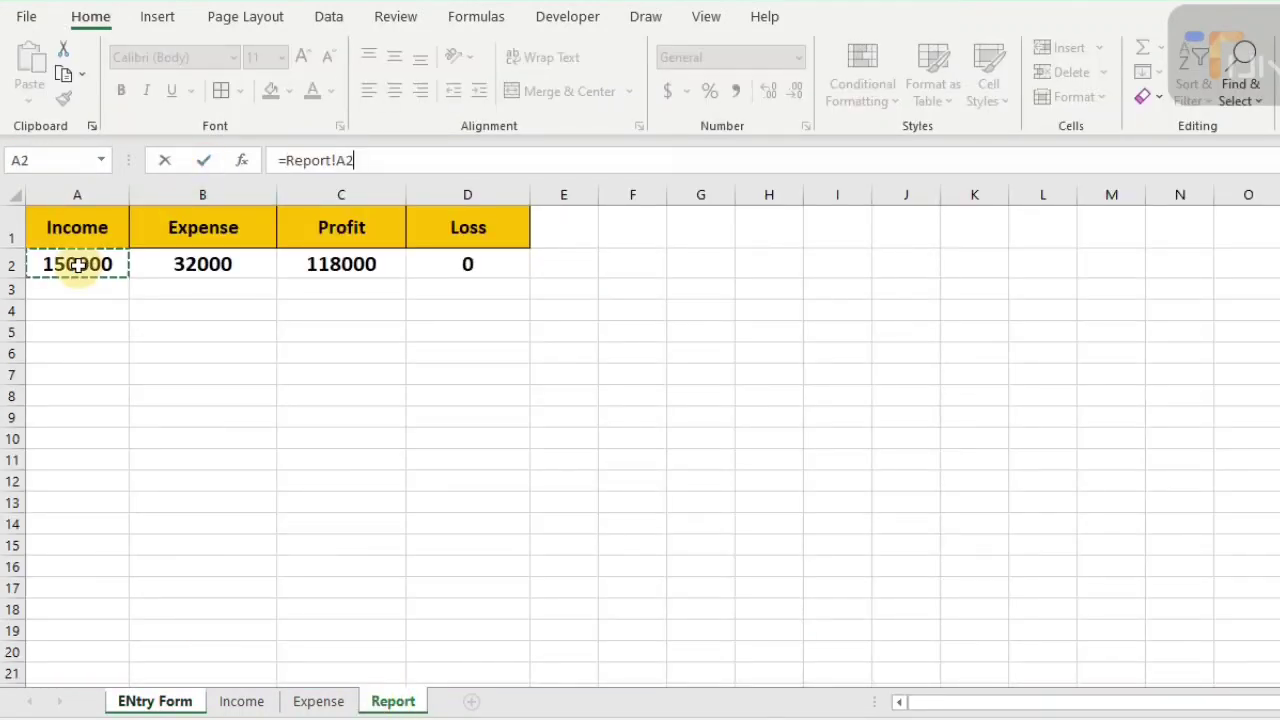
key("BackSpace")
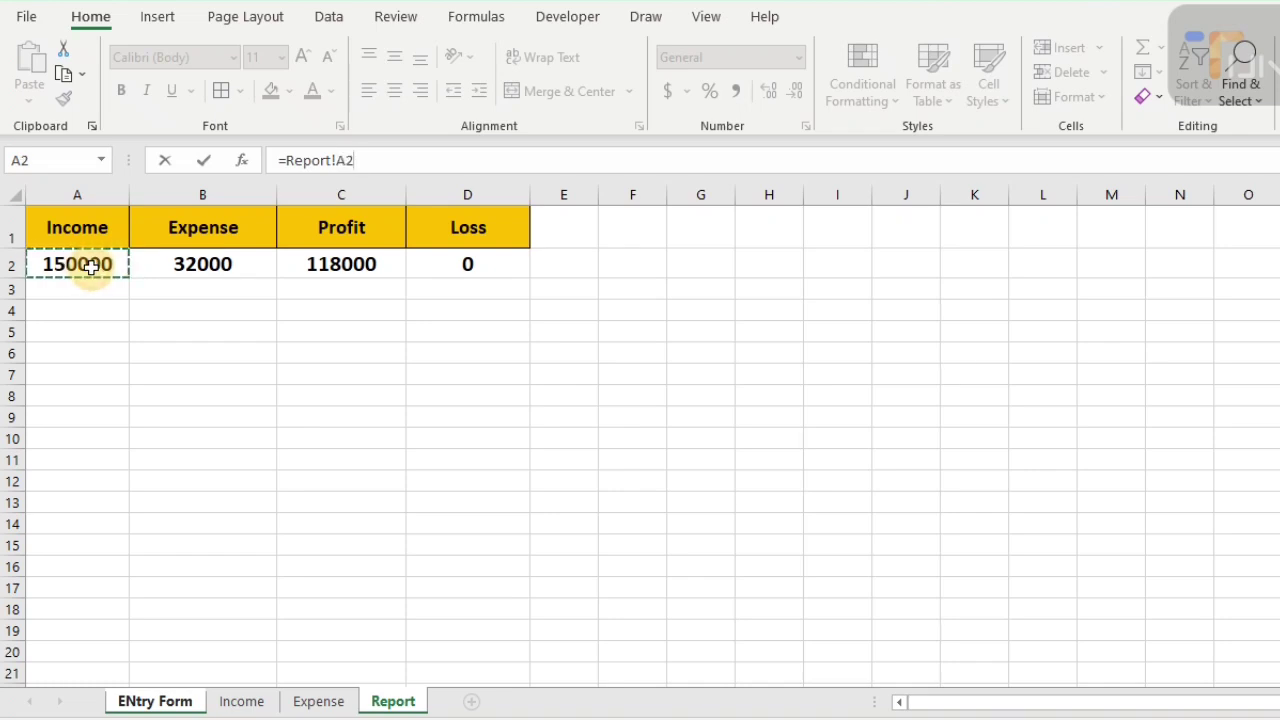
key("Return")
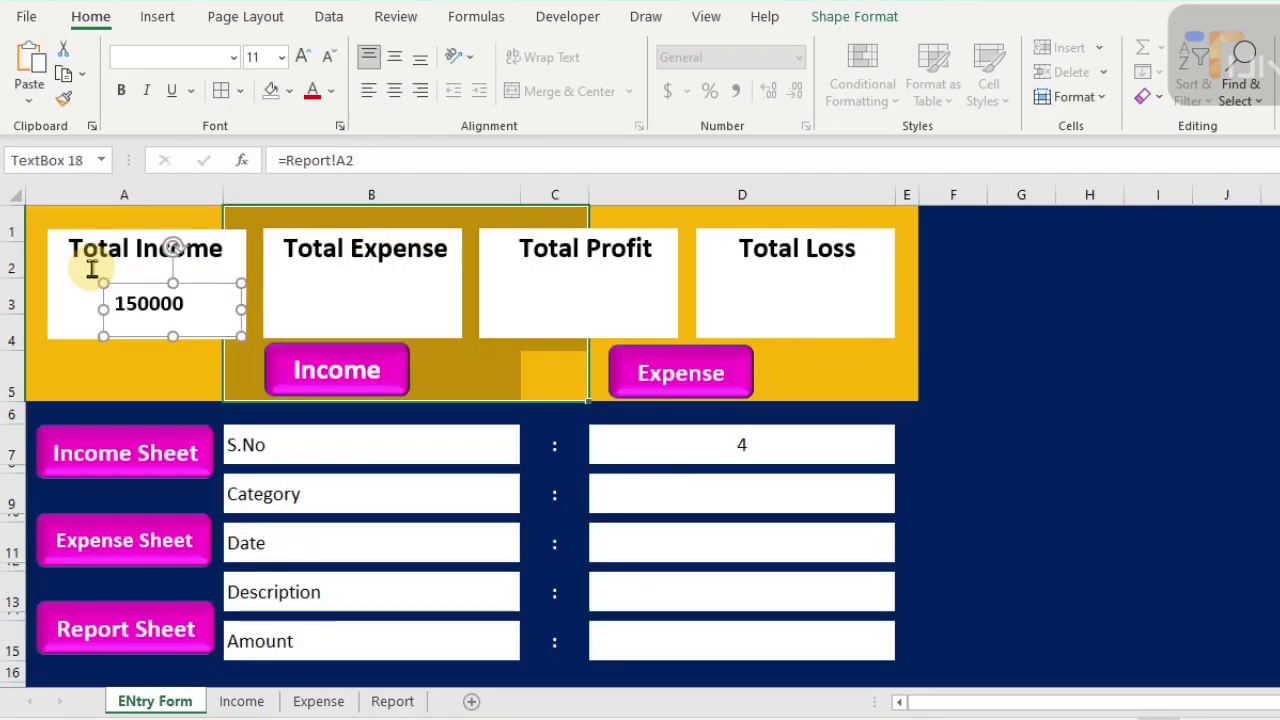
- Center the Total Income value horizontally and vertically in its text box and set its font size to 18
left_click(395, 66)
left_click(375, 88)
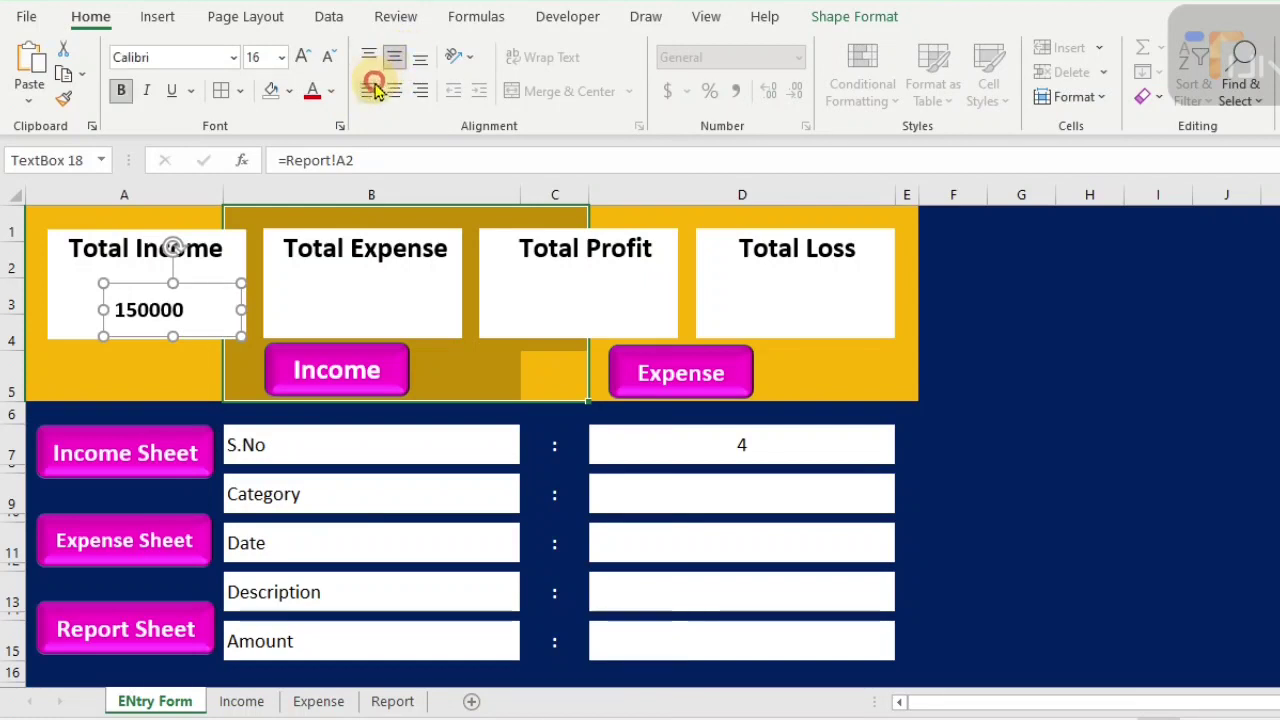
left_click(397, 92)
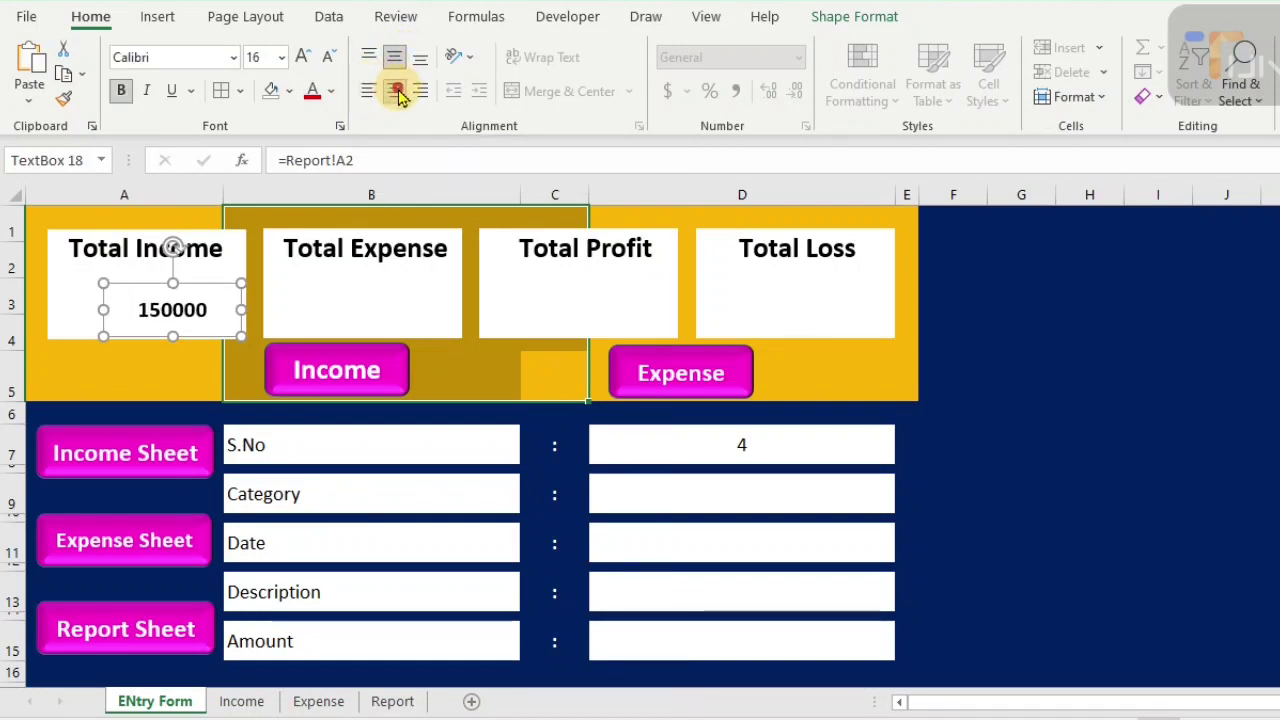
left_click(302, 57)
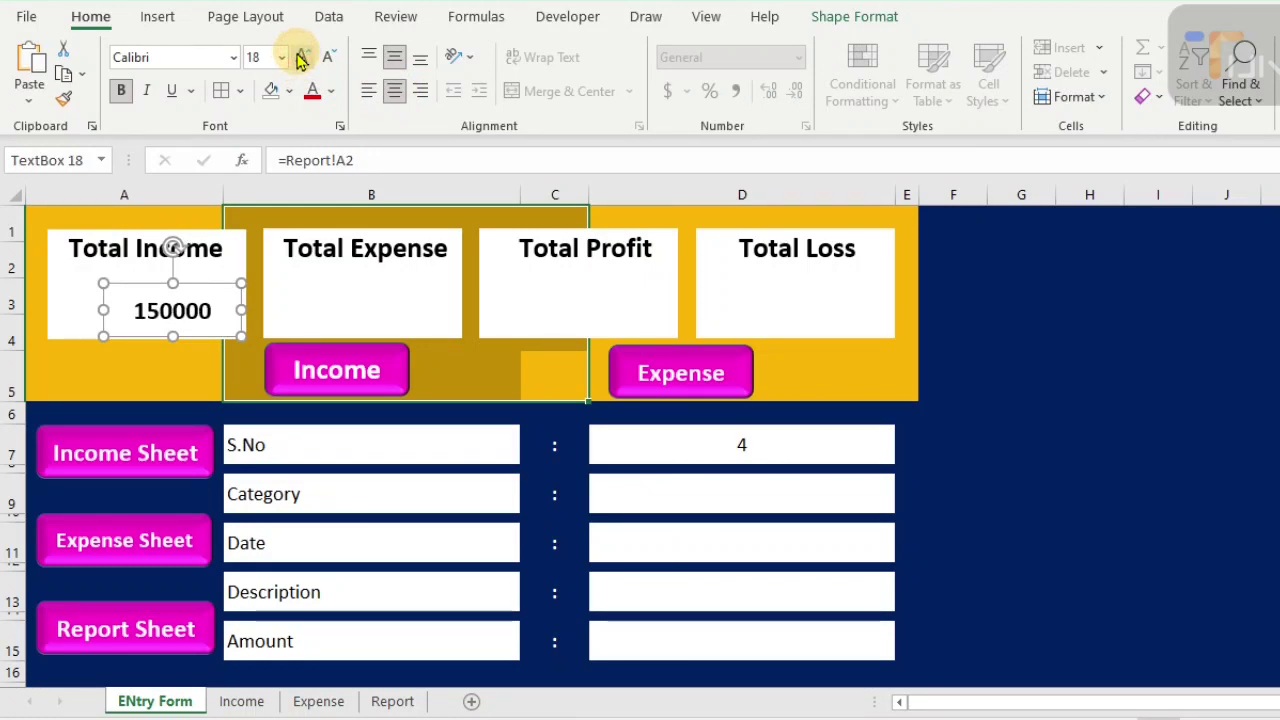
- Duplicate the income value text box into the Total Expense box and link the copy to the expense total with =Report!B2
key("ctrl+d")
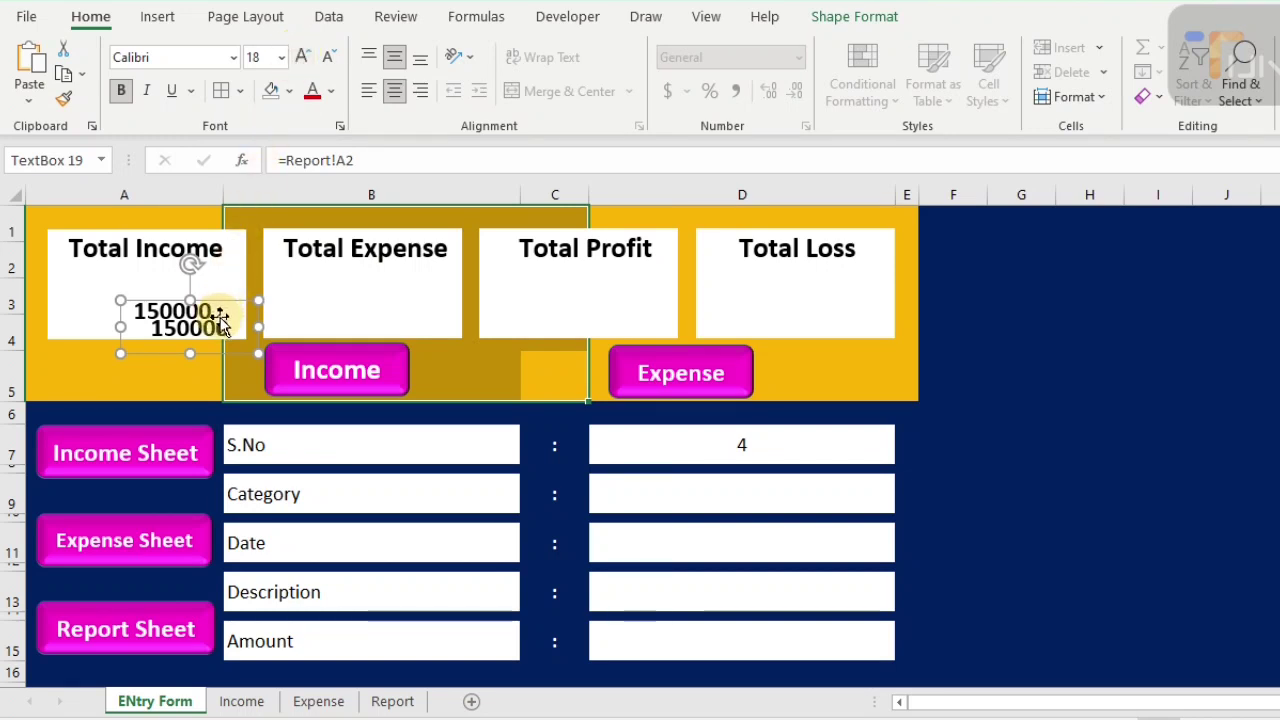
left_click_drag(223, 316, 430, 310)
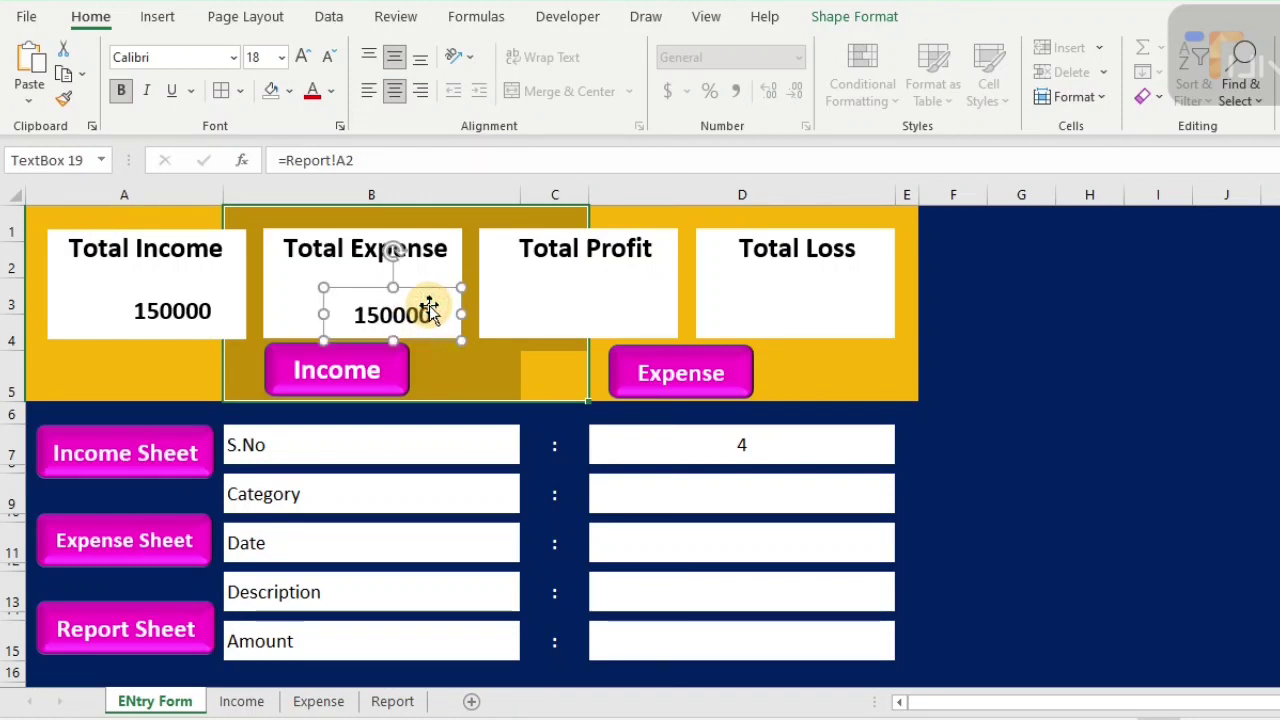
left_click_drag(366, 158, 263, 145)
type("=")
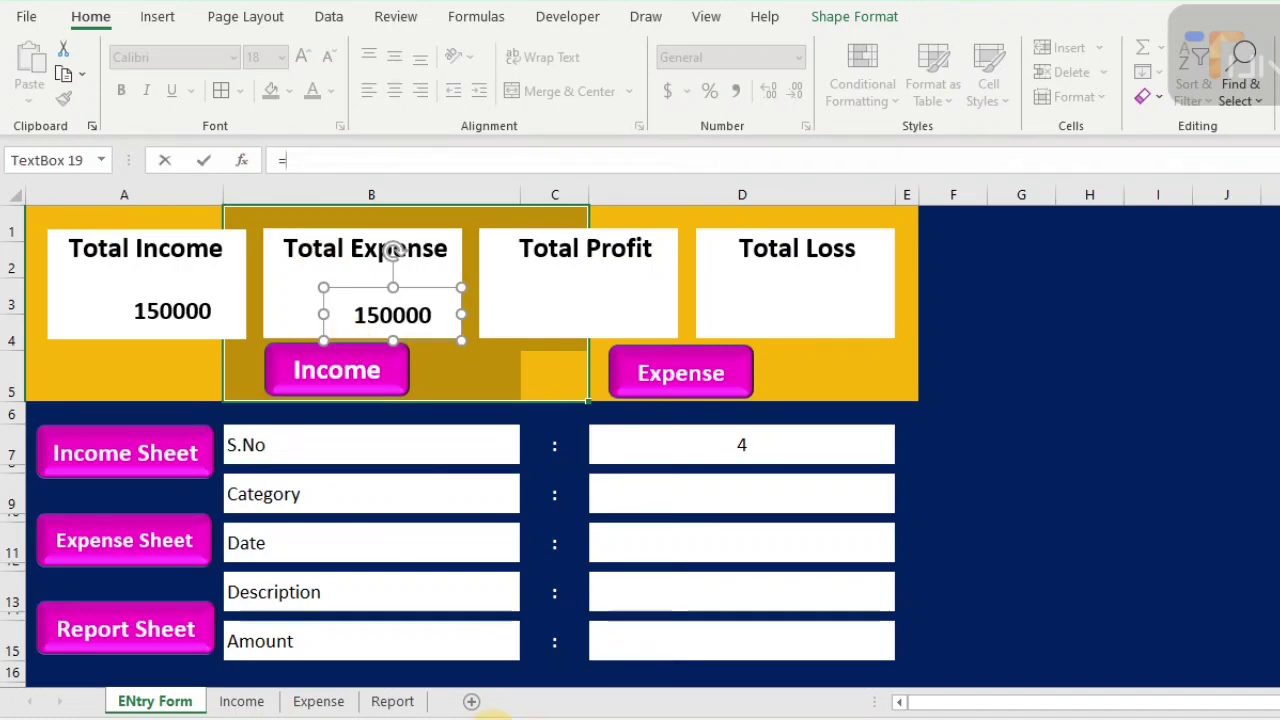
left_click(395, 702)
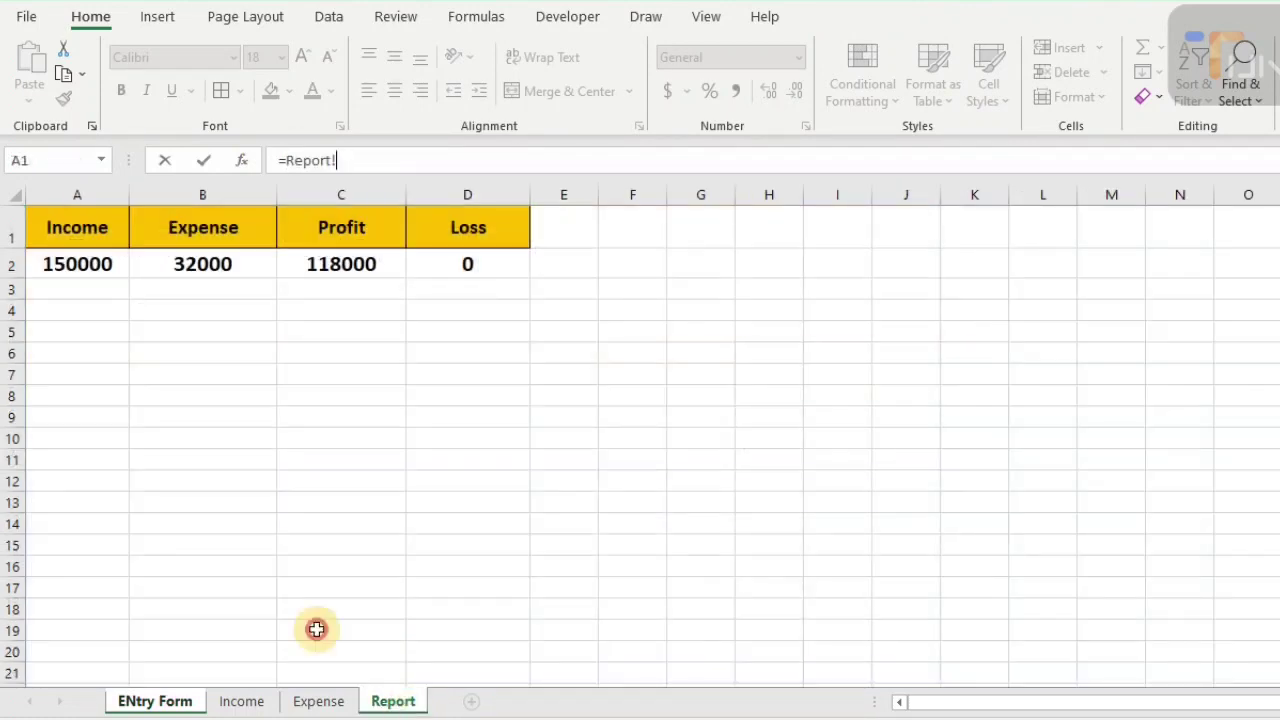
left_click(202, 264)
key("Return")
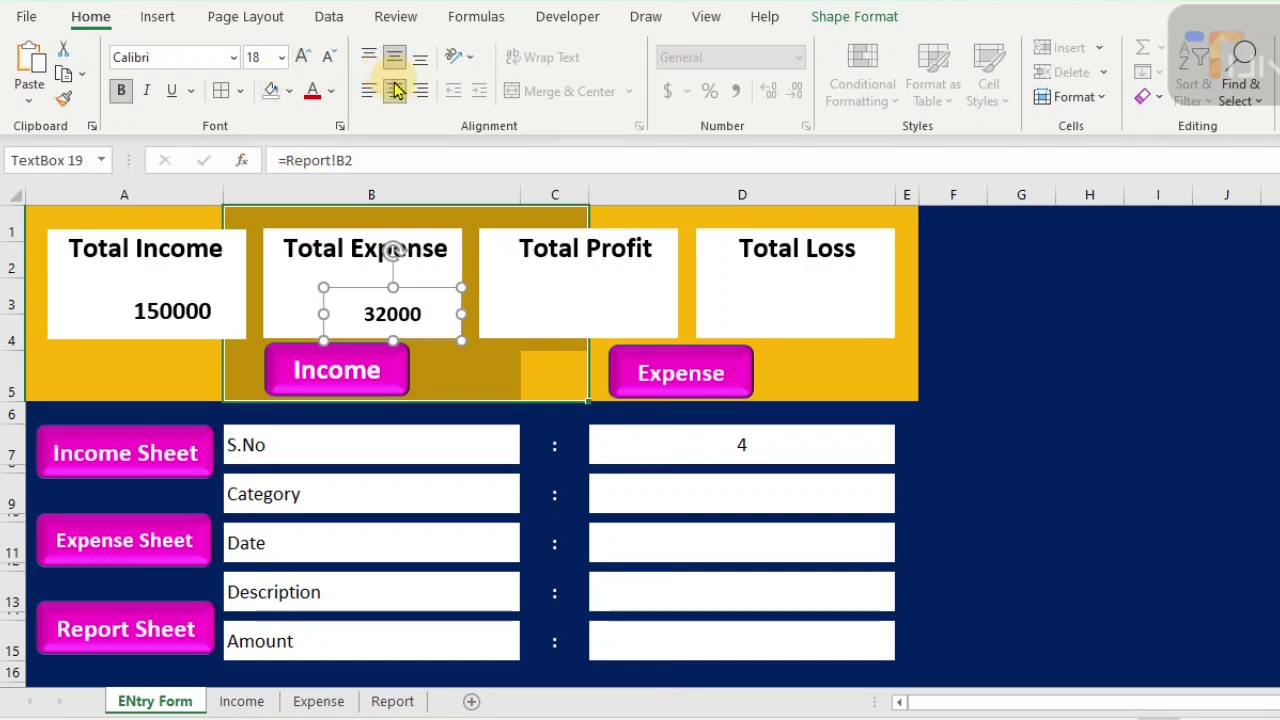
- Set the font size of the Total Expense value to 18
left_click(302, 58)
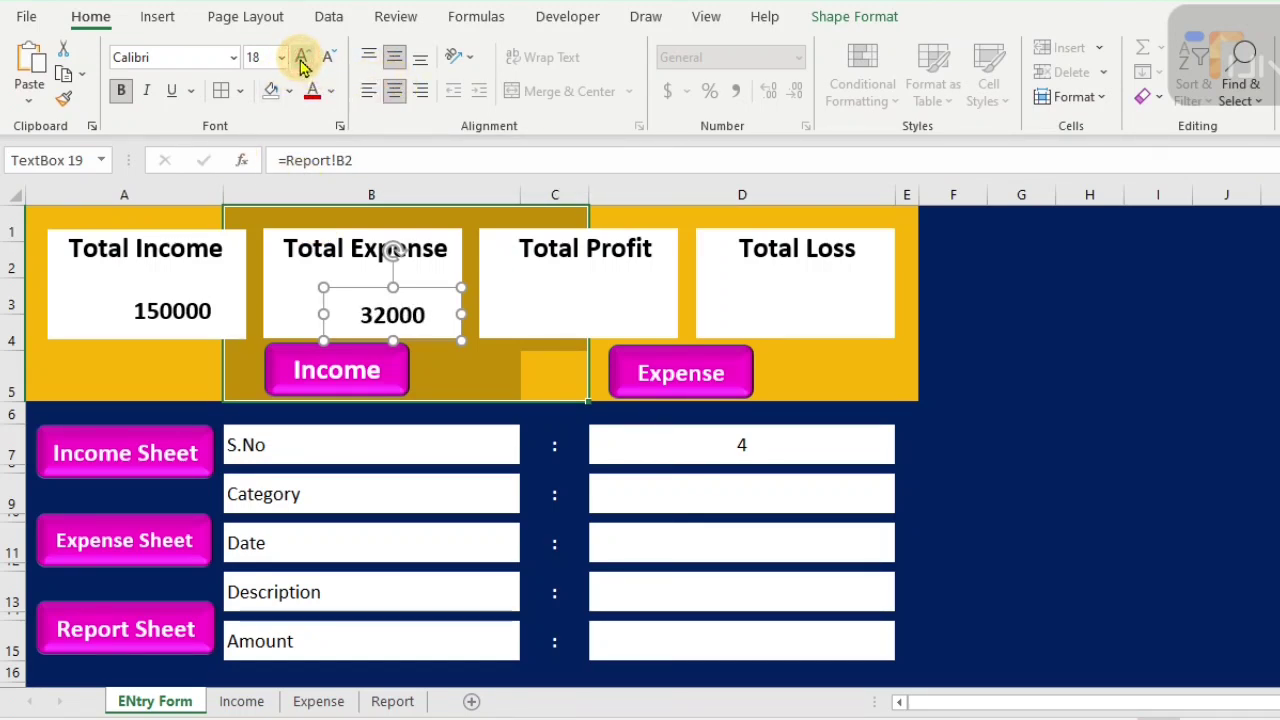
left_click(302, 58)
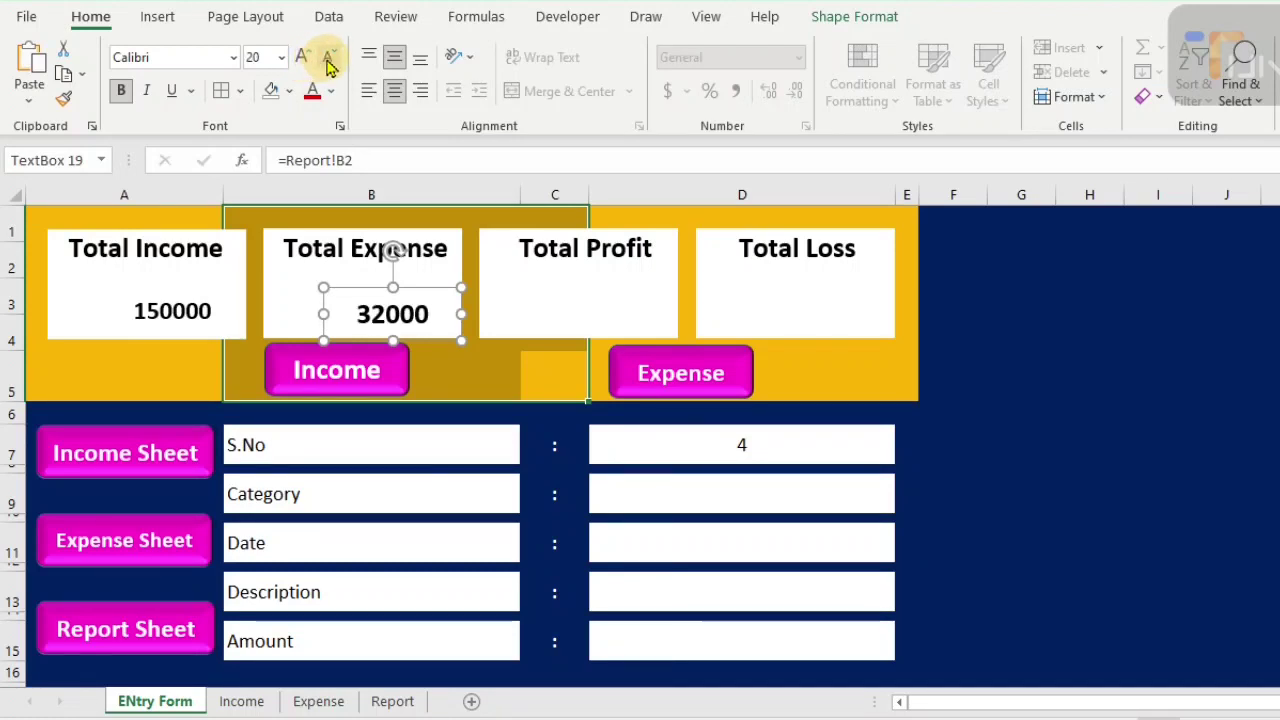
left_click(328, 57)
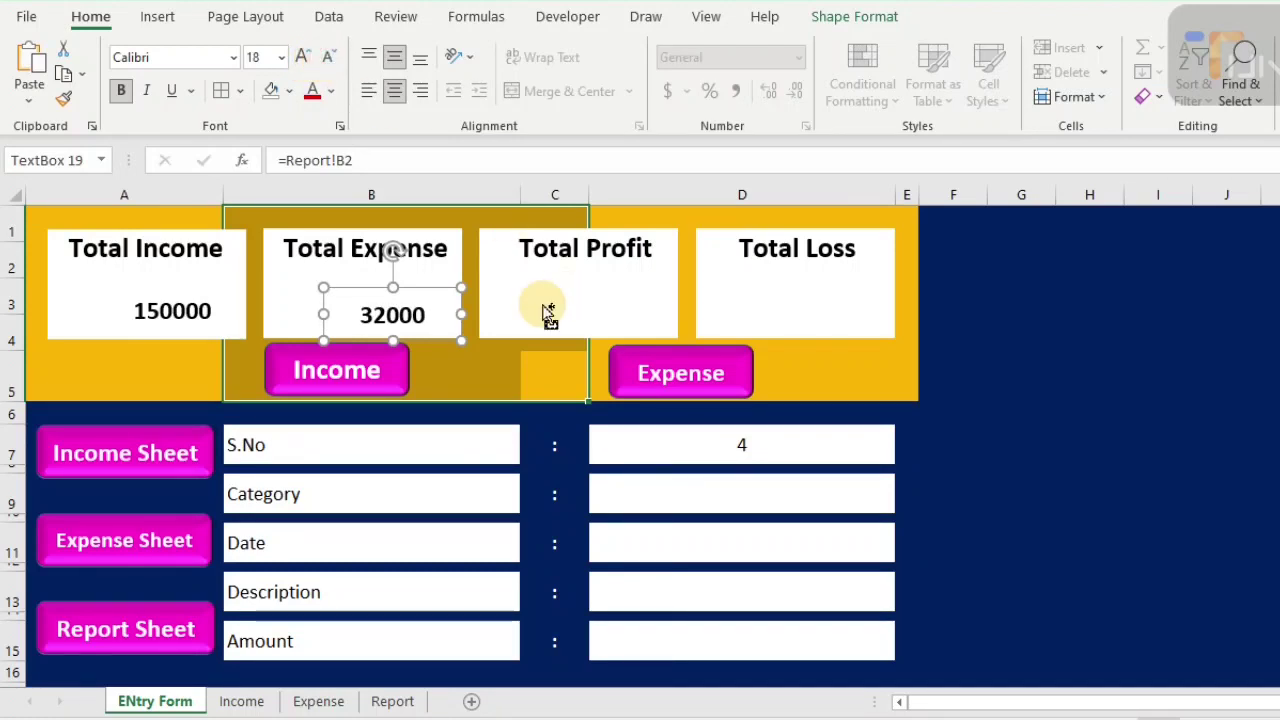
- Copy the expense value text box into the Total Profit box, linked to =Report!C2 with font size 18
left_click_drag(548, 312, 550, 313)
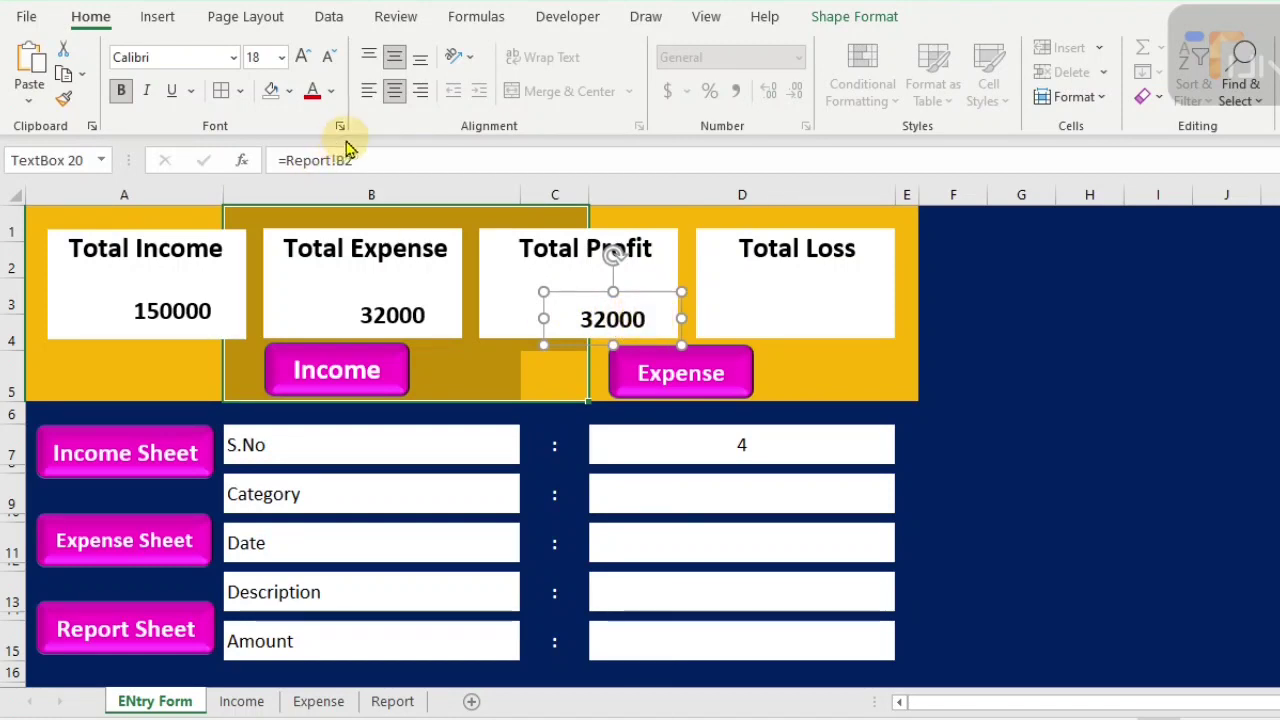
left_click(258, 162)
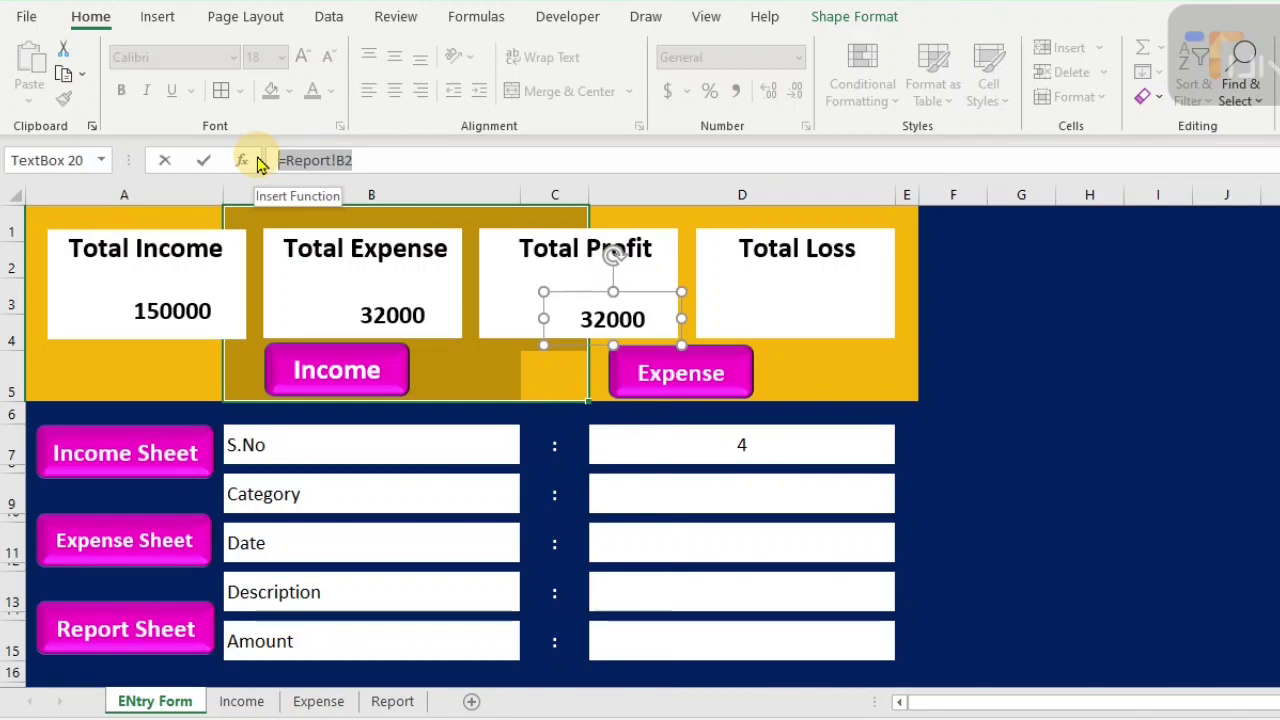
key("BackSpace")
type("=")
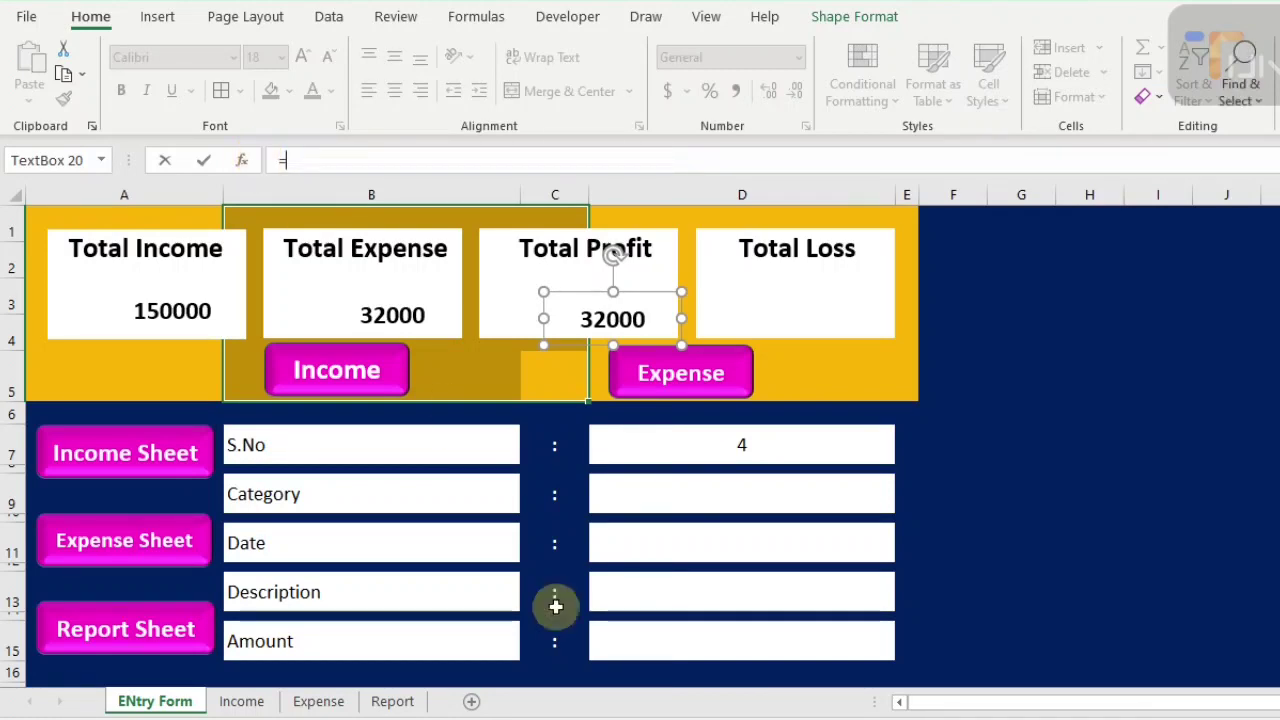
left_click(395, 701)
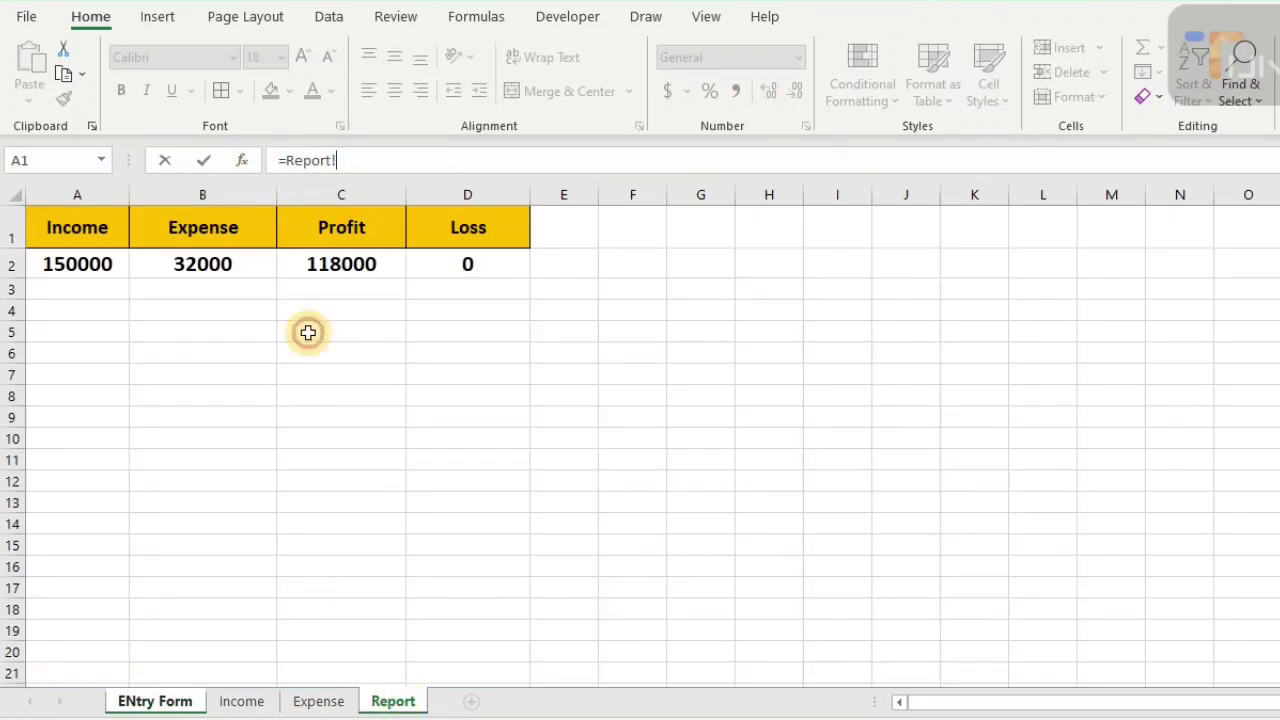
left_click(357, 267)
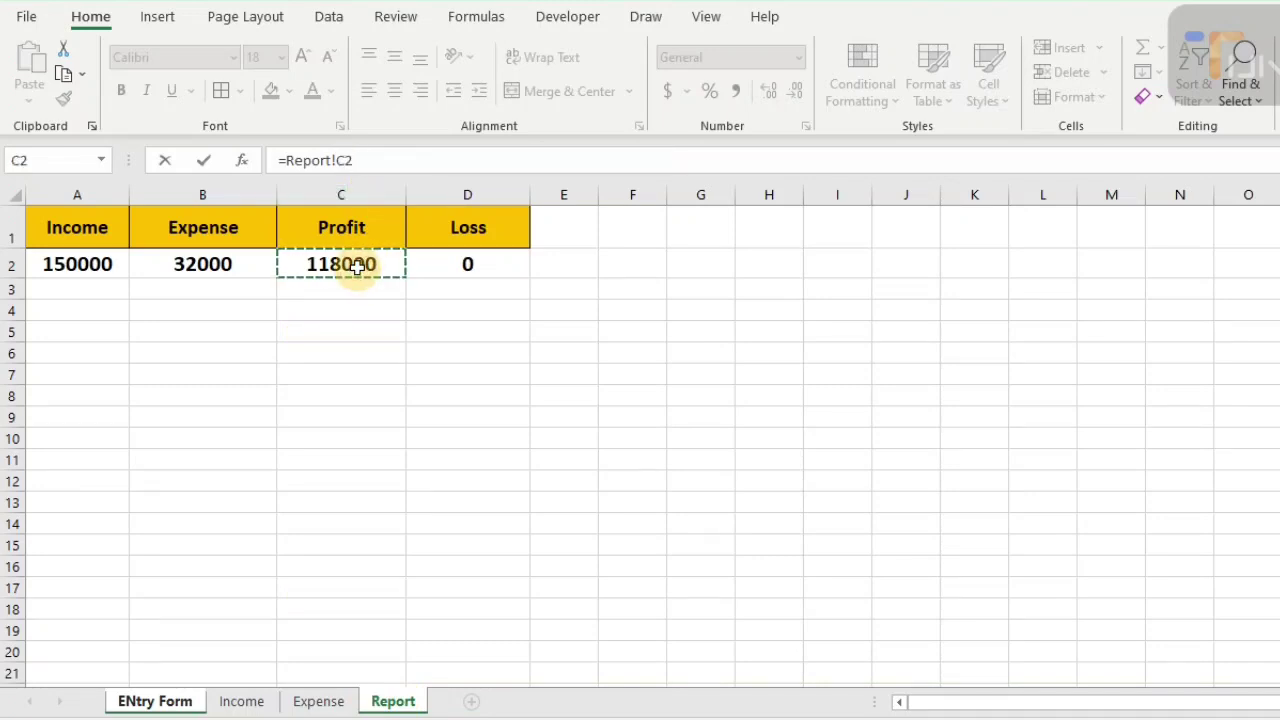
key("Return")
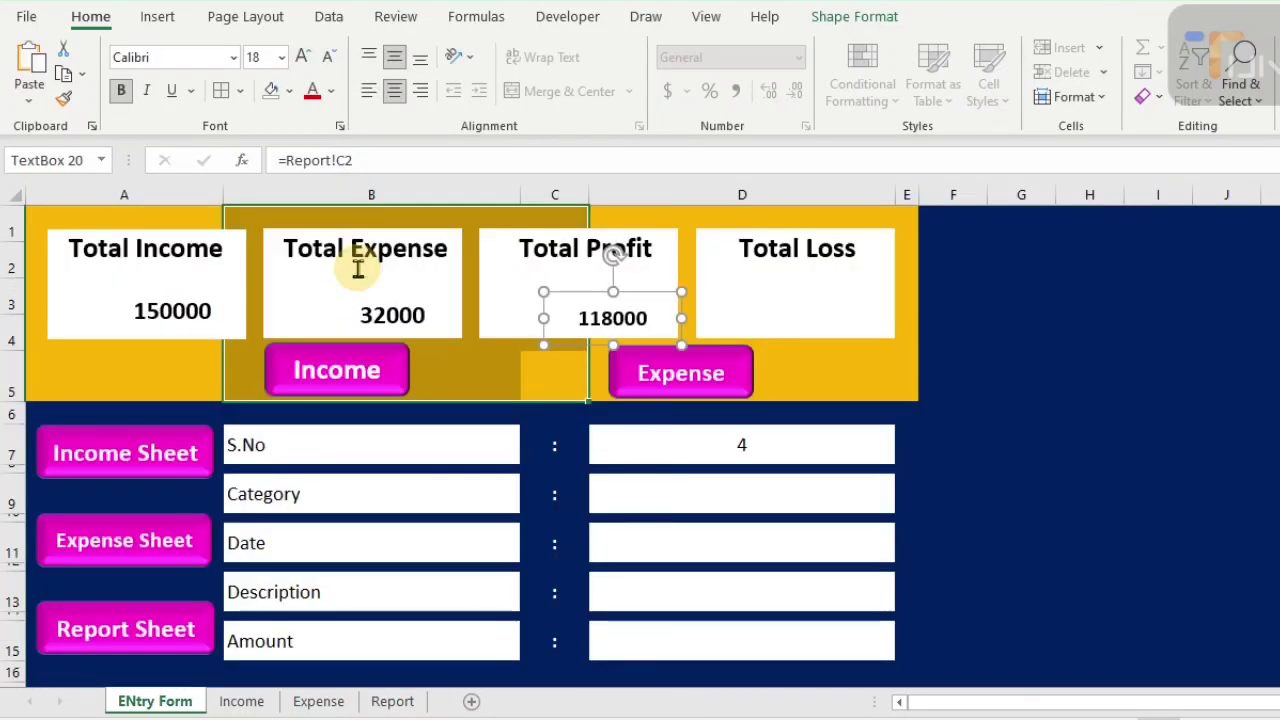
left_click(302, 57)
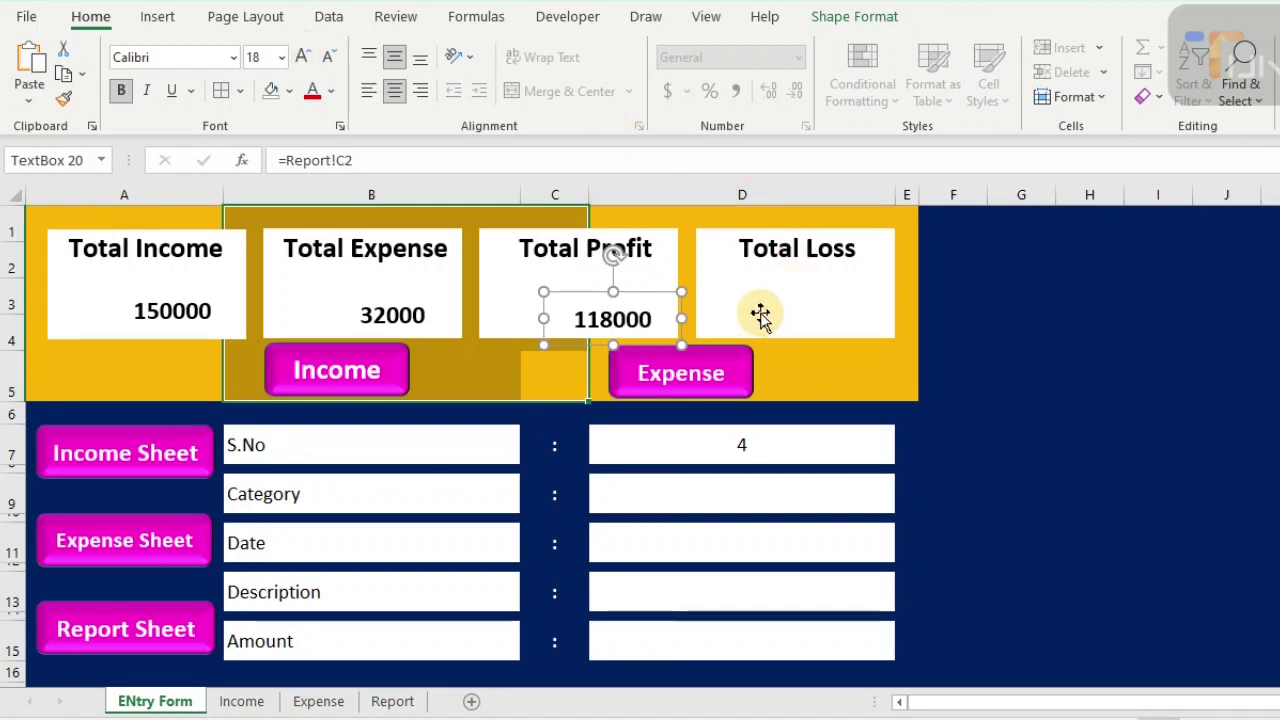
- Copy the profit value text box into the Total Loss box and link it to the loss total with =Report!D2
left_click_drag(765, 320, 757, 314)
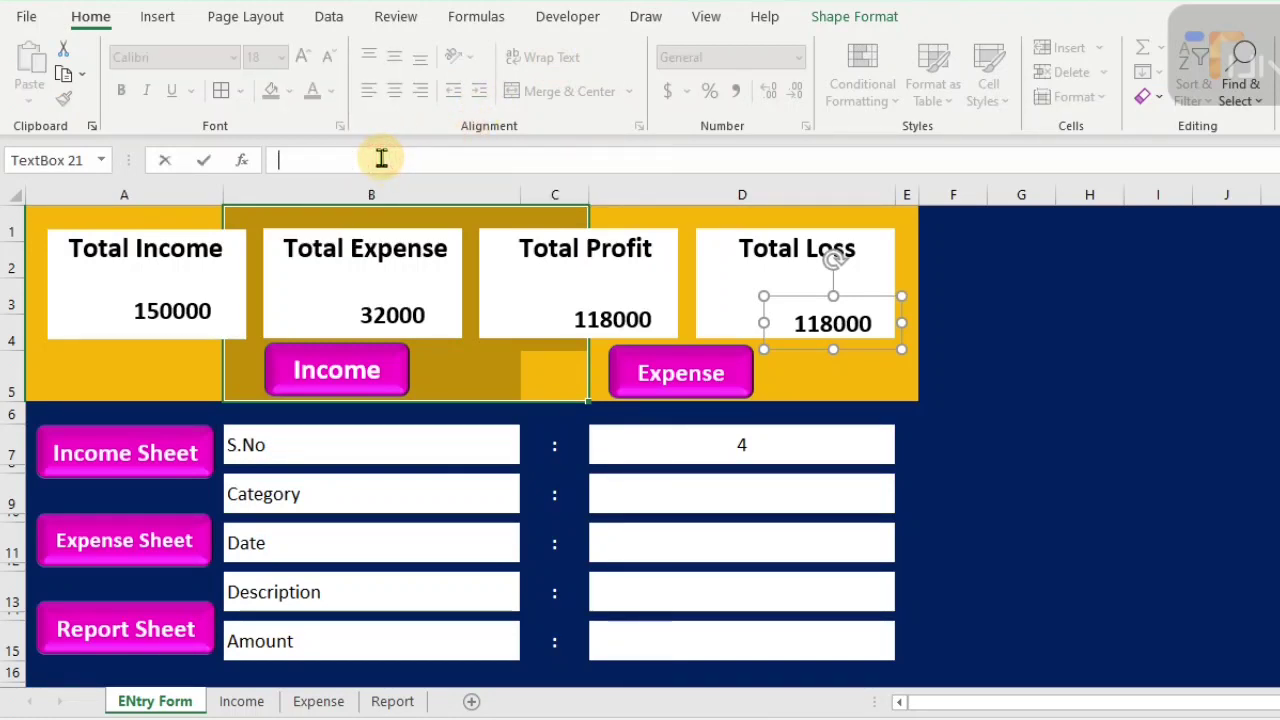
type("=")
left_click(392, 701)
left_click(468, 262)
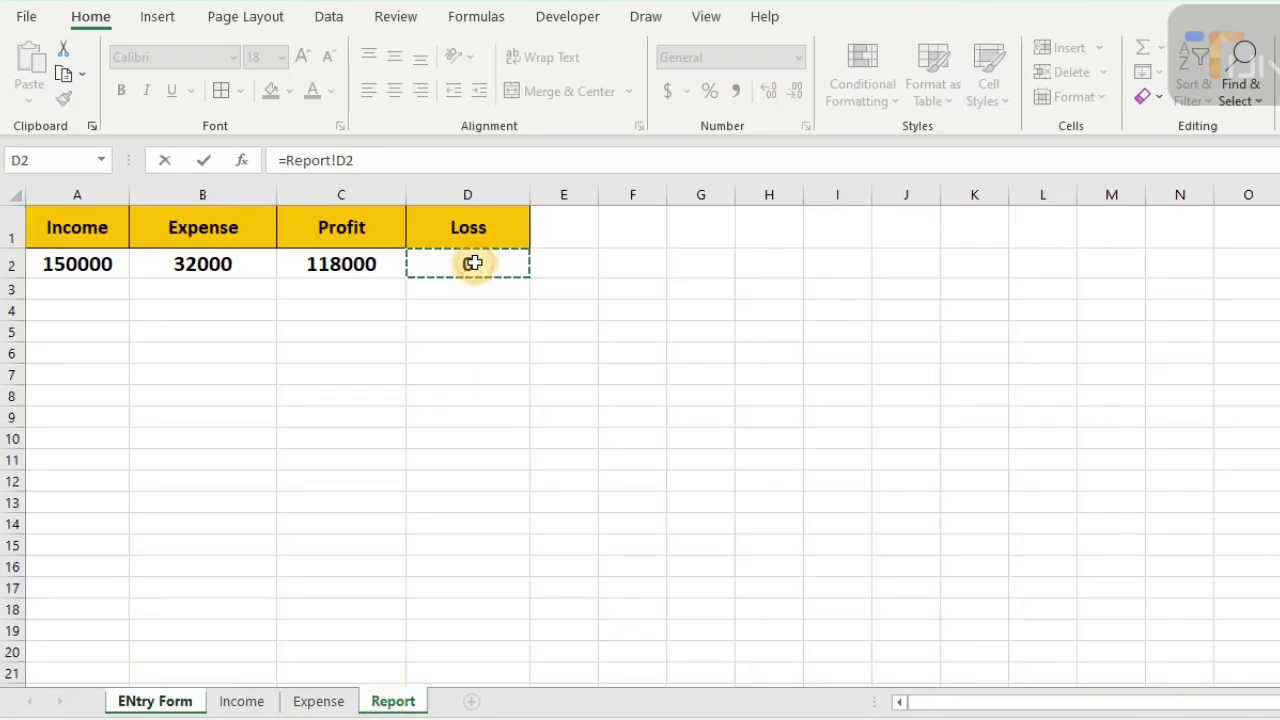
key("Return")
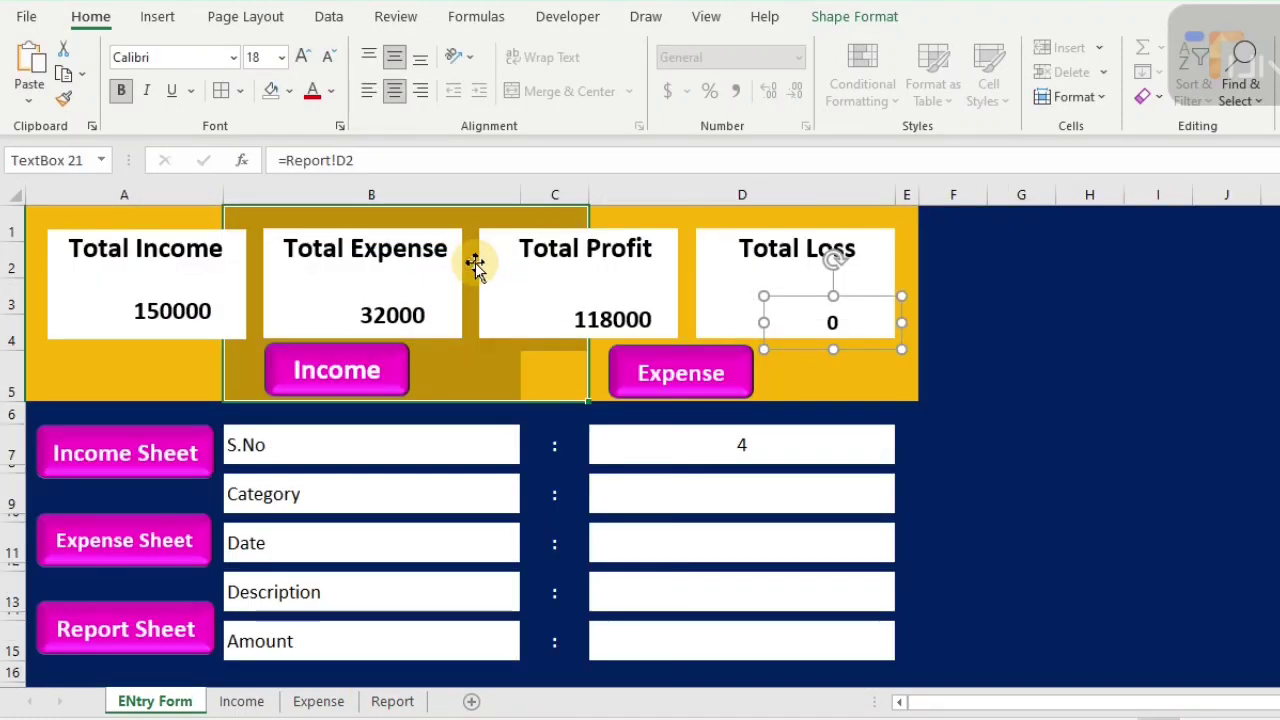
- Set the font size of the Total Loss value to 18 and deselect the text box
left_click(301, 63)
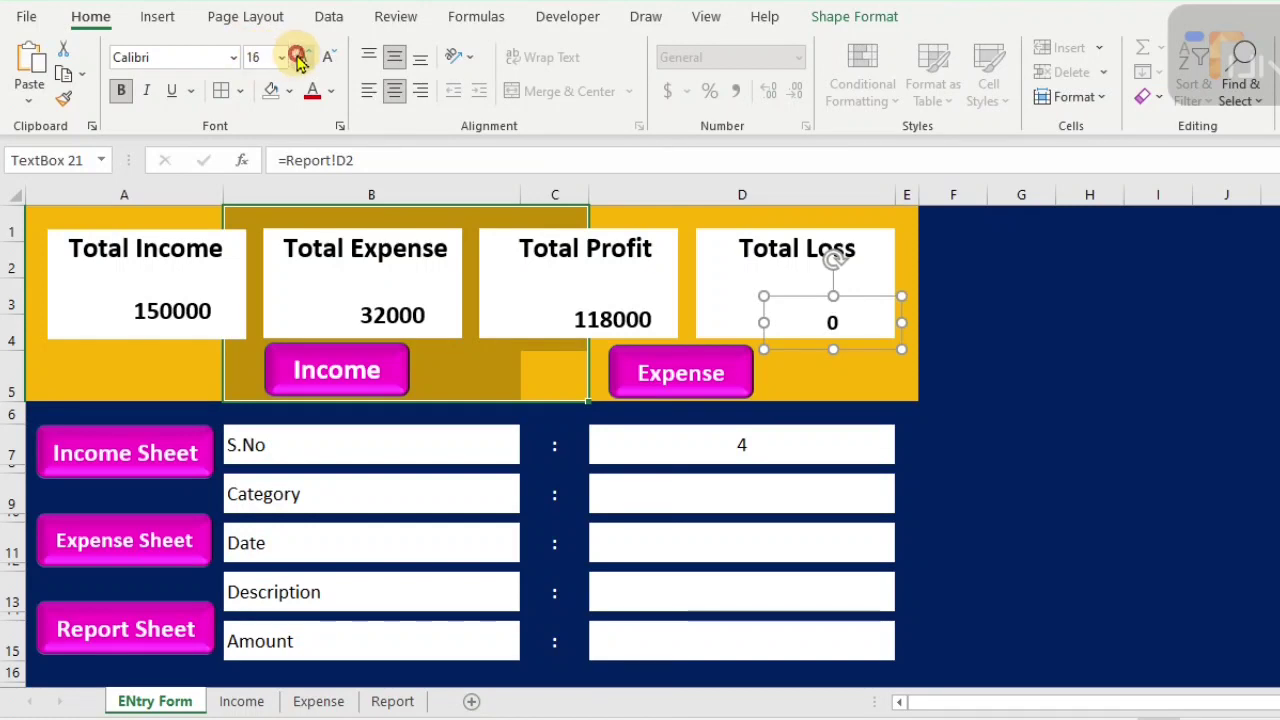
left_click(301, 63)
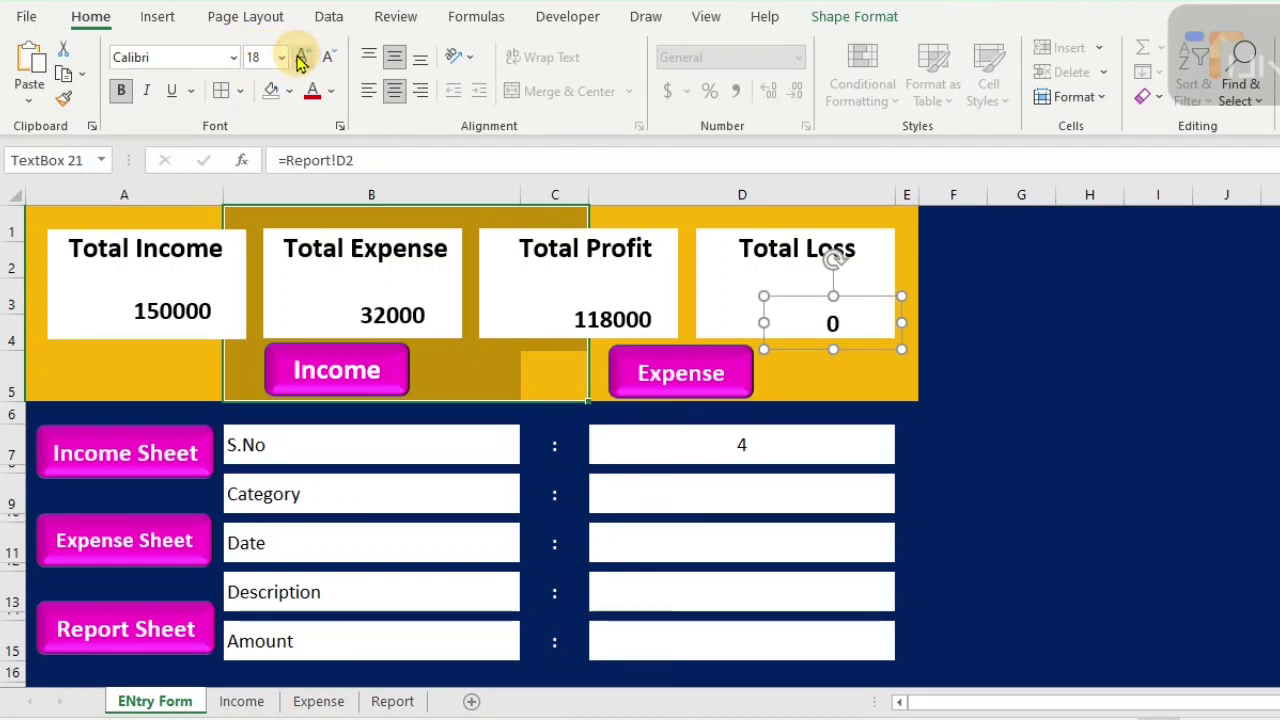
left_click(113, 391)
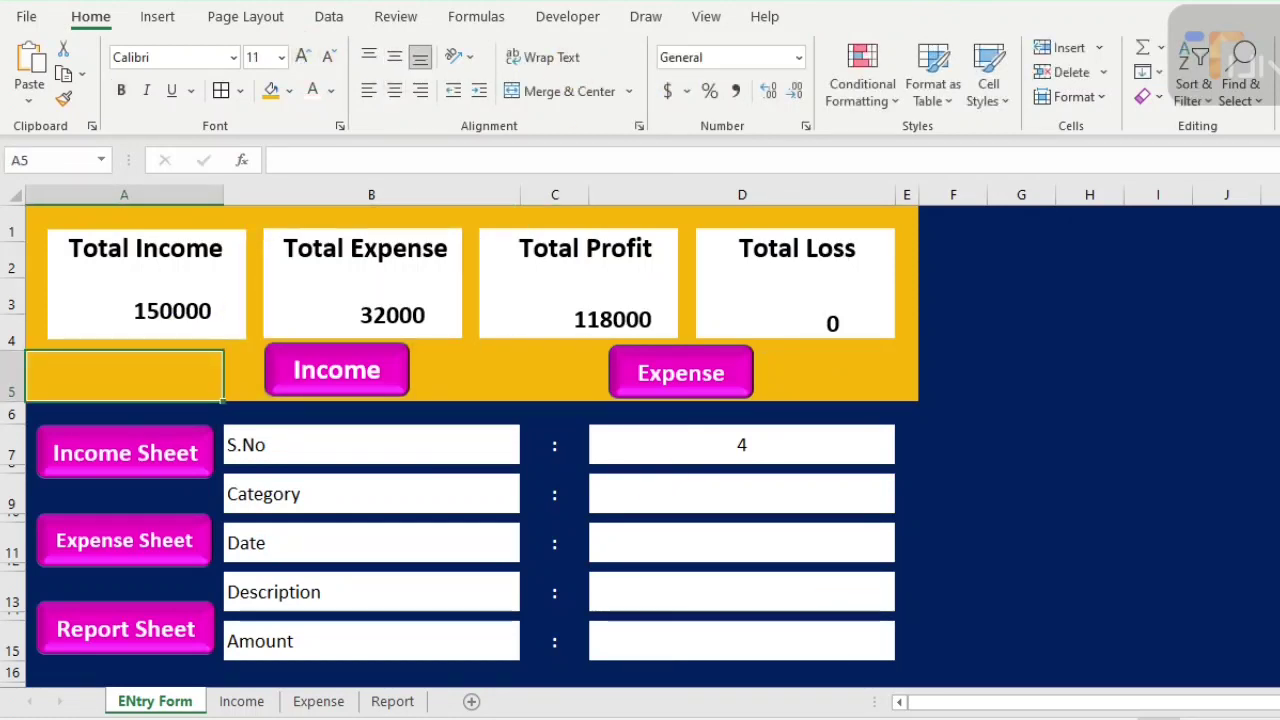
- Switch to the Book1 (version 1) workbook and copy the four icons from the Total Income, Expense, Profit and Loss boxes
mouse_move(752, 717)
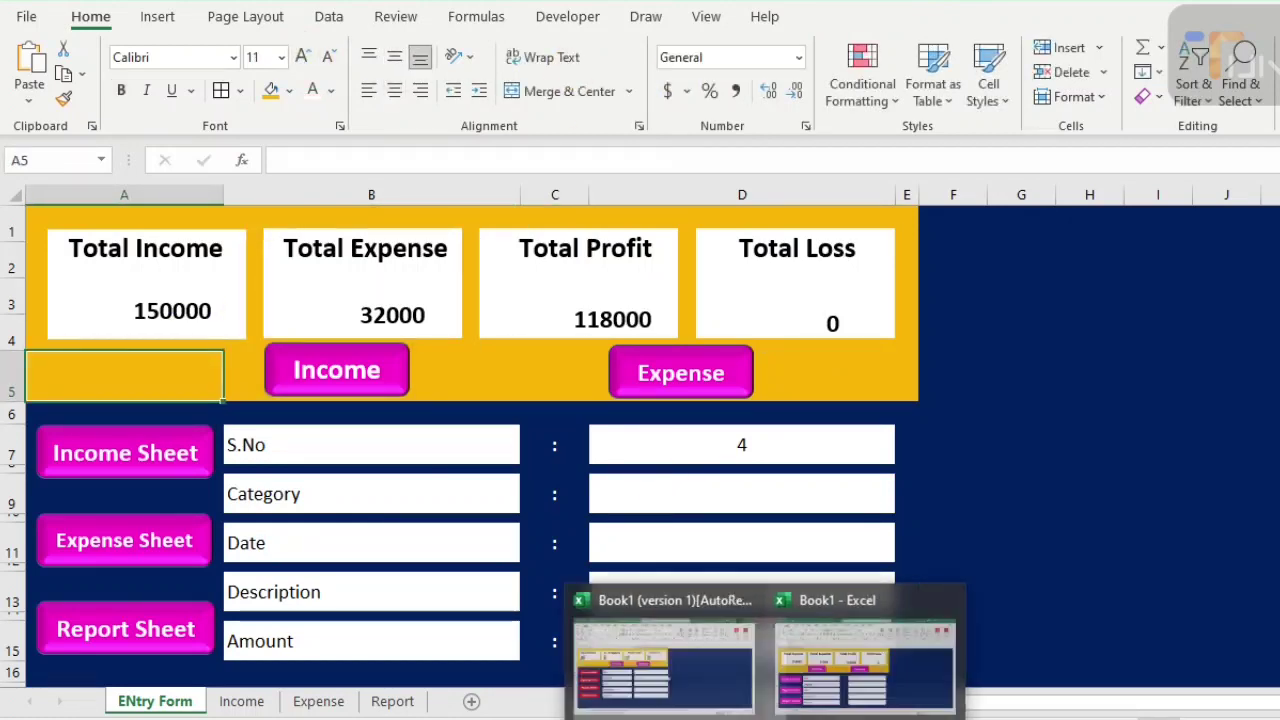
left_click(697, 709)
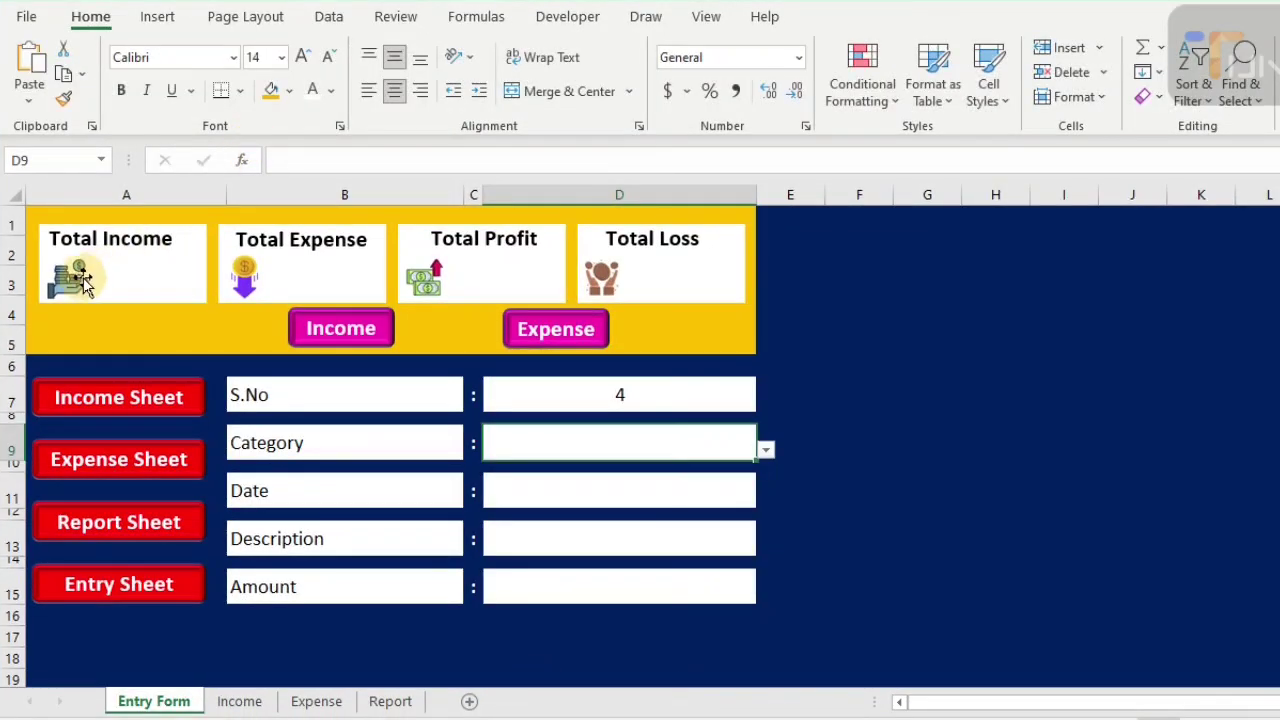
left_click(82, 288)
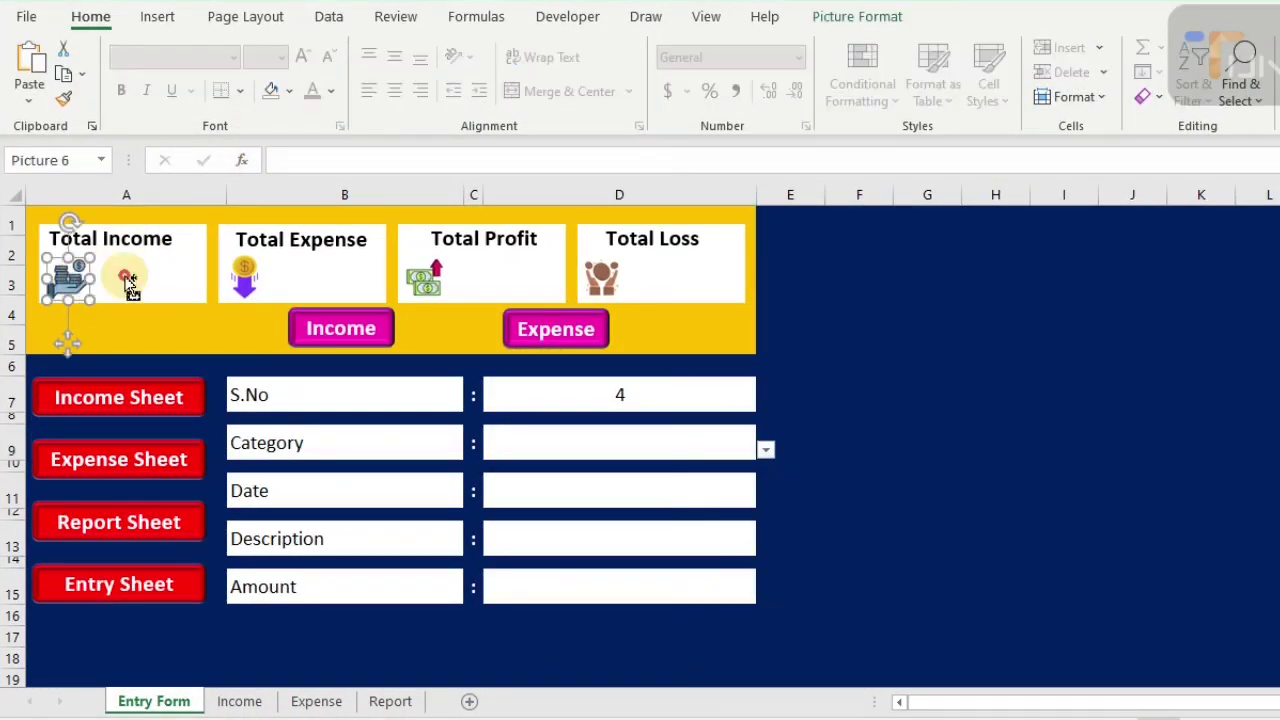
left_click(245, 275, "ctrl")
left_click(422, 283, "ctrl")
left_click(600, 270, "ctrl")
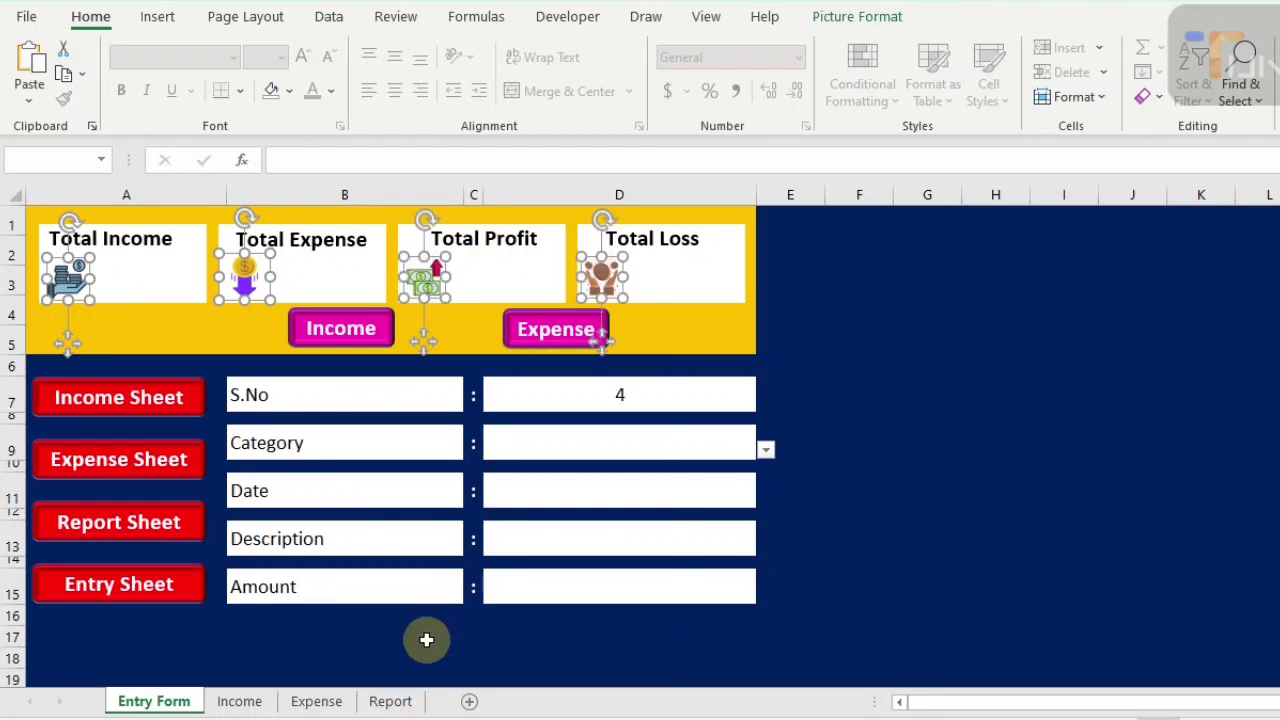
- Return to the Book1 workbook and paste the four copied icons onto the entry form
left_click(791, 717)
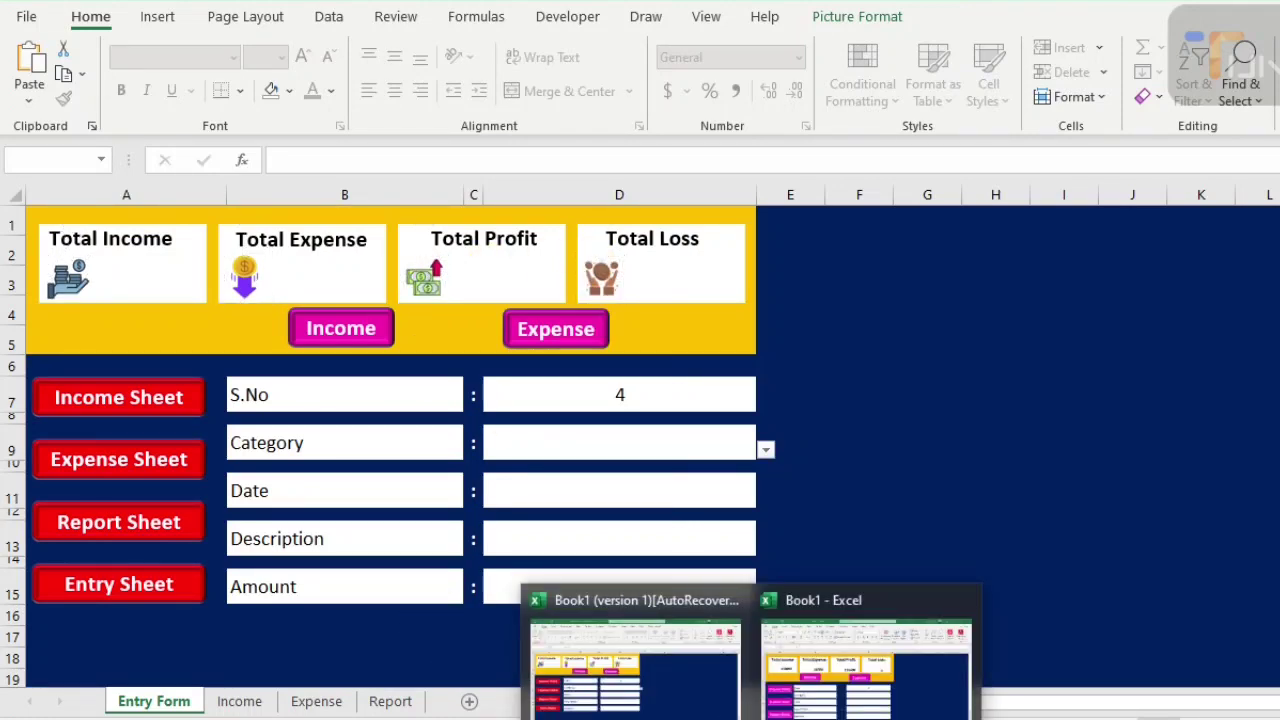
left_click(814, 692)
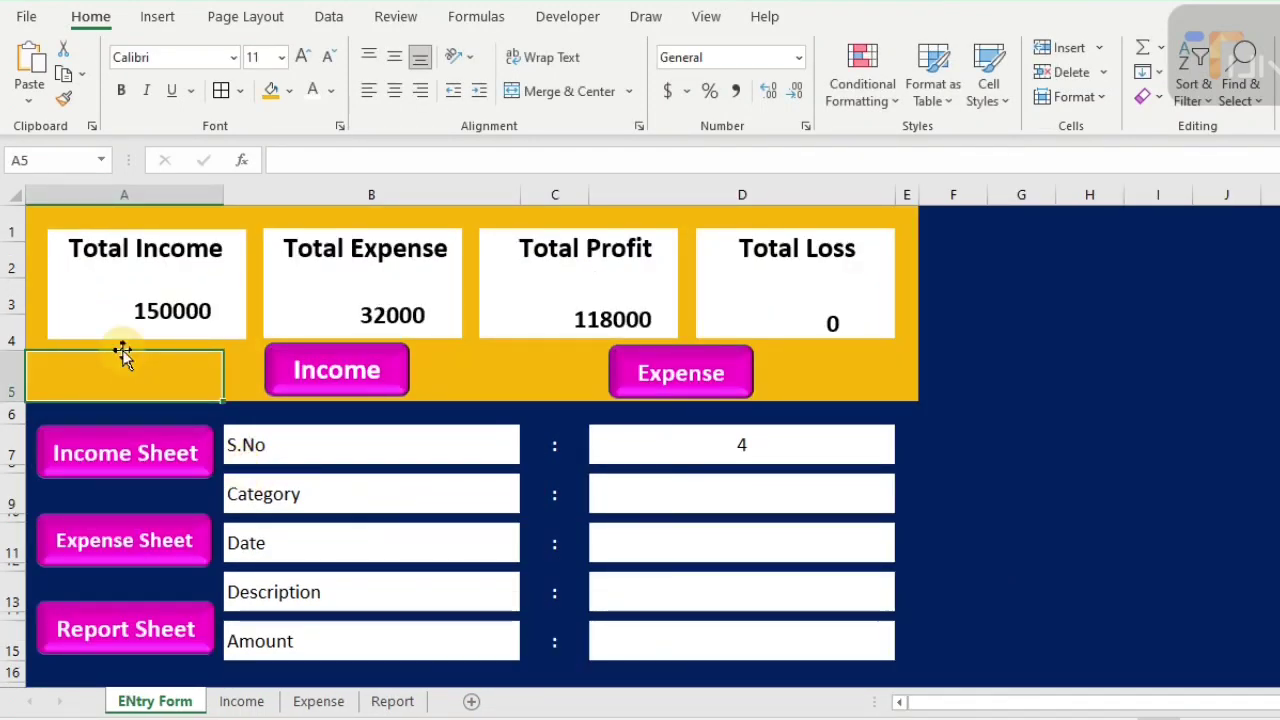
left_click(85, 304)
key("ctrl+v")
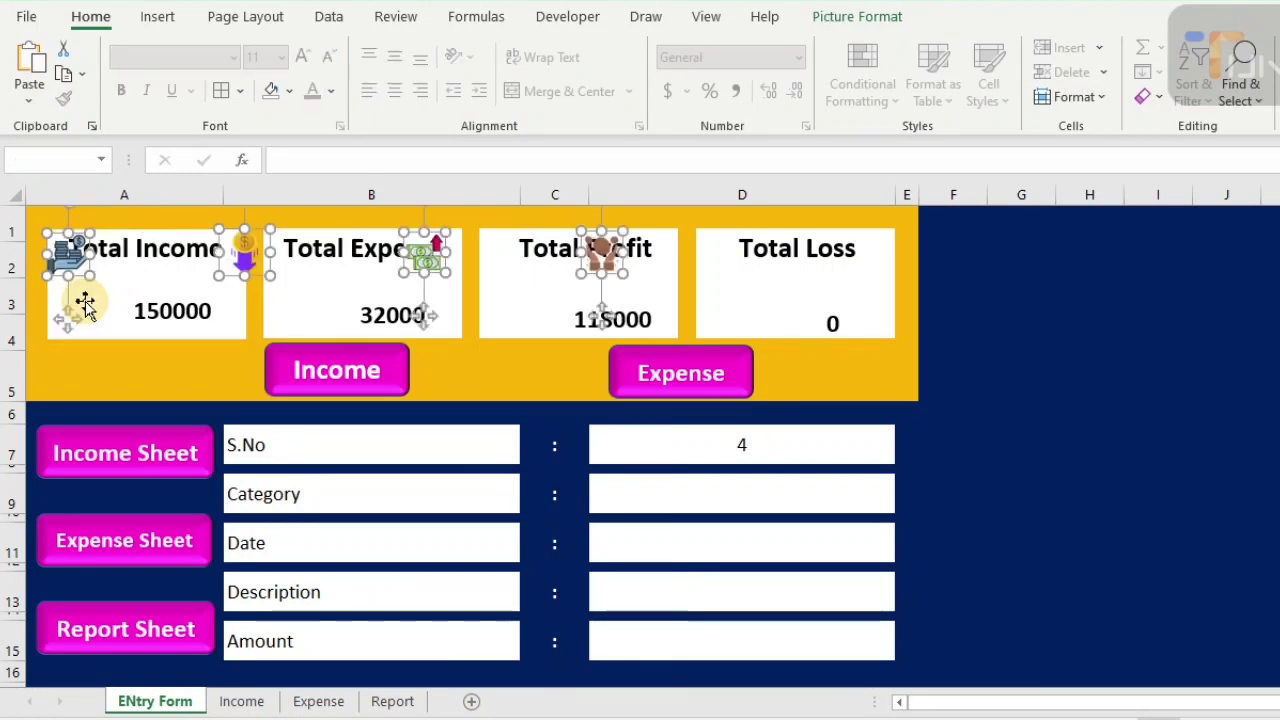
- Move the hand-with-money icon into the lower part of the Total Income box, just left of the income value
left_click_drag(85, 304, 58, 258)
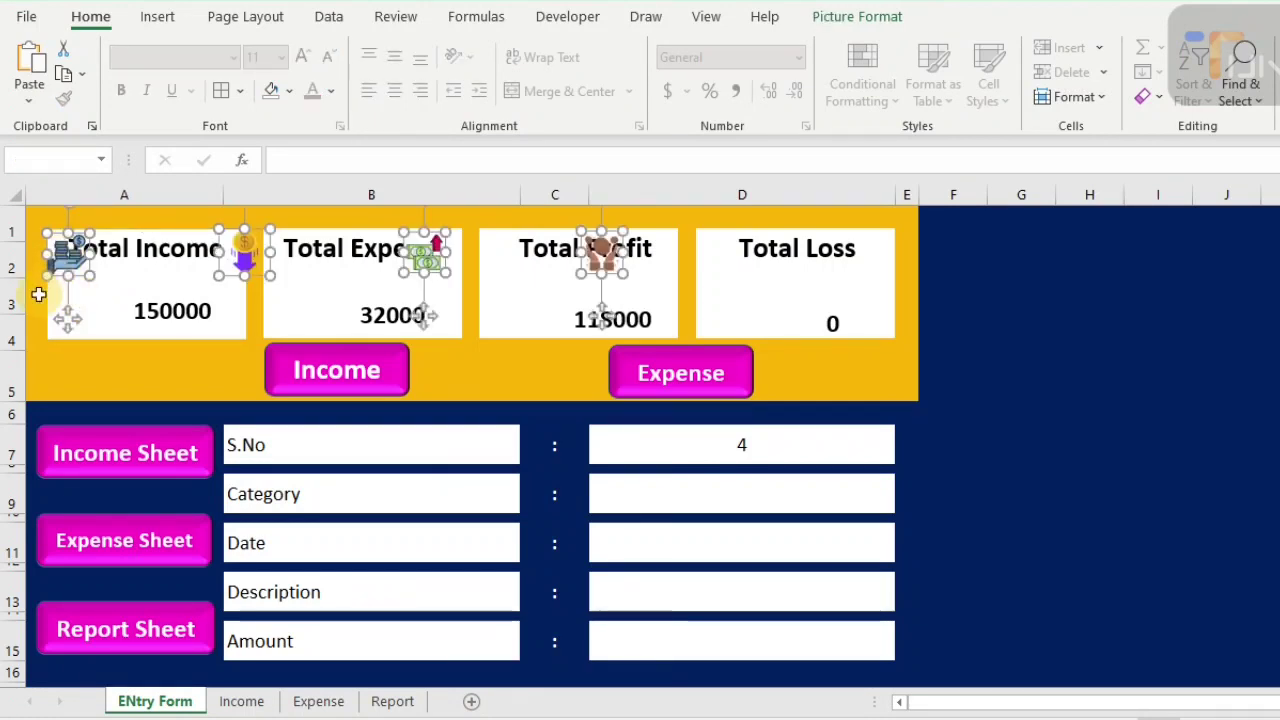
left_click(30, 295)
left_click(60, 268)
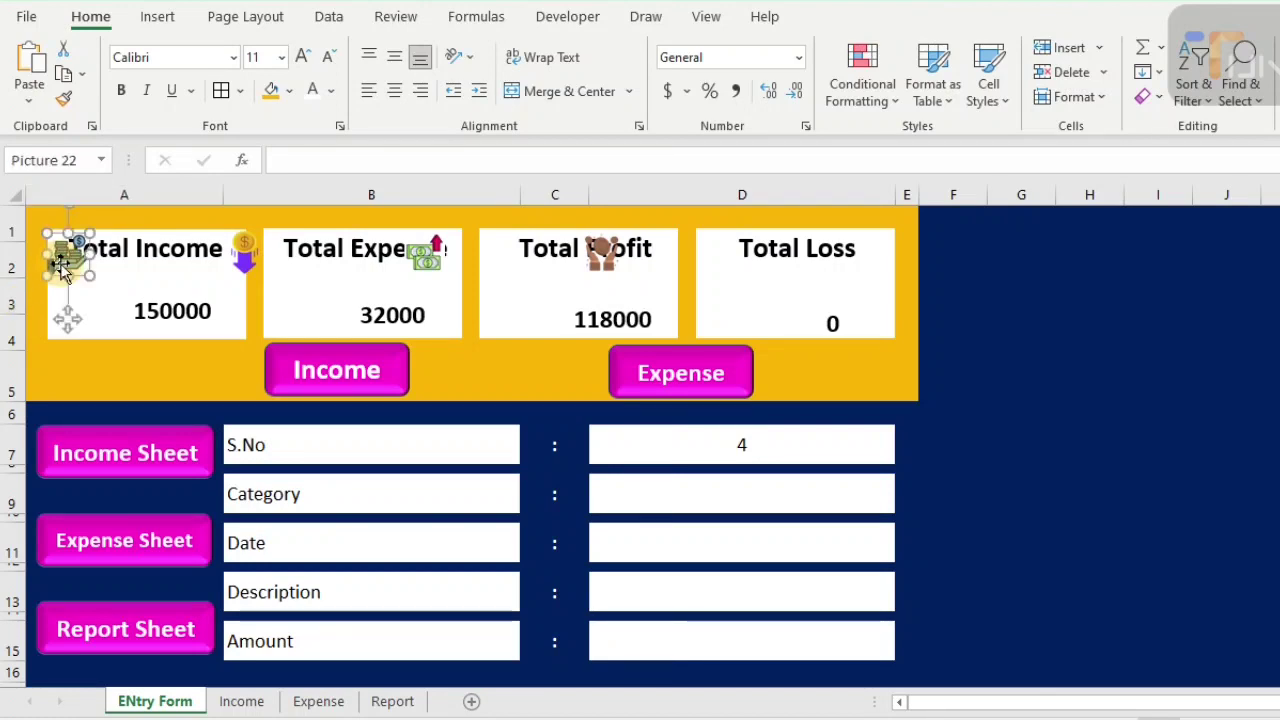
left_click_drag(61, 270, 62, 322)
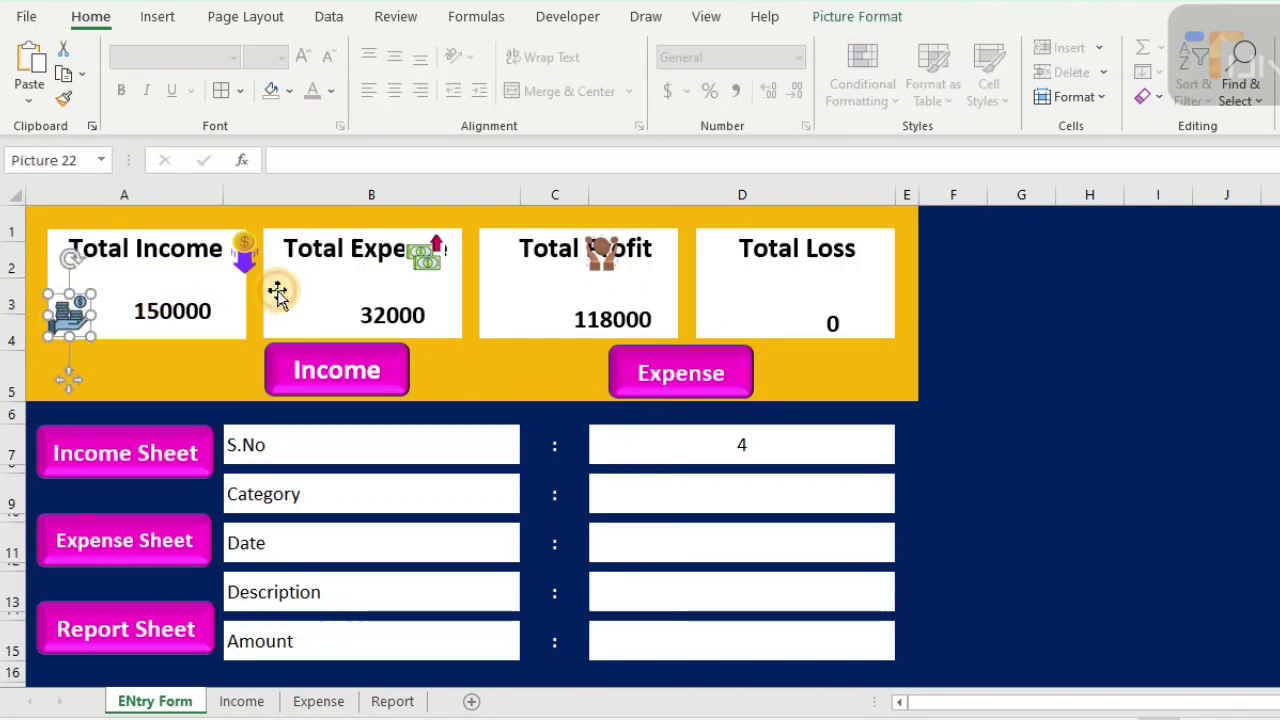
- Move the coin, cash and raised-hands icons into the Total Expense, Total Profit and Total Loss boxes respectively, beside their values
left_click(249, 257)
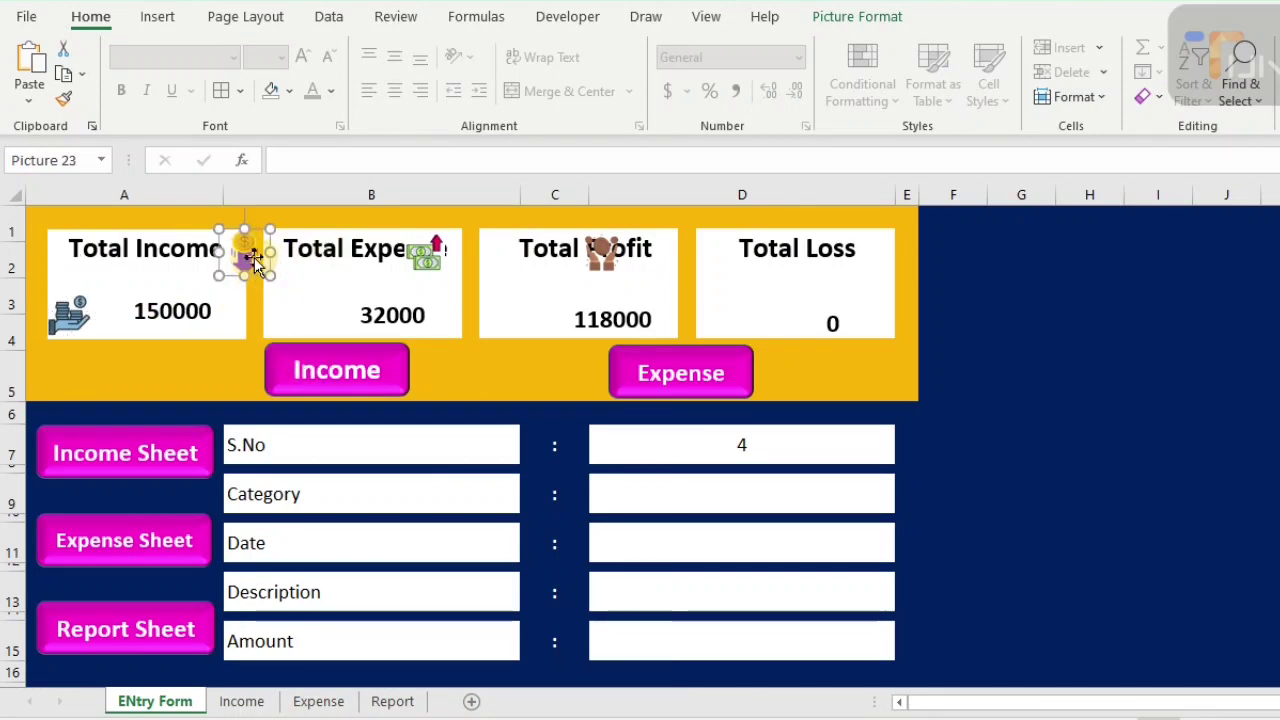
left_click_drag(255, 262, 290, 314)
left_click(432, 258)
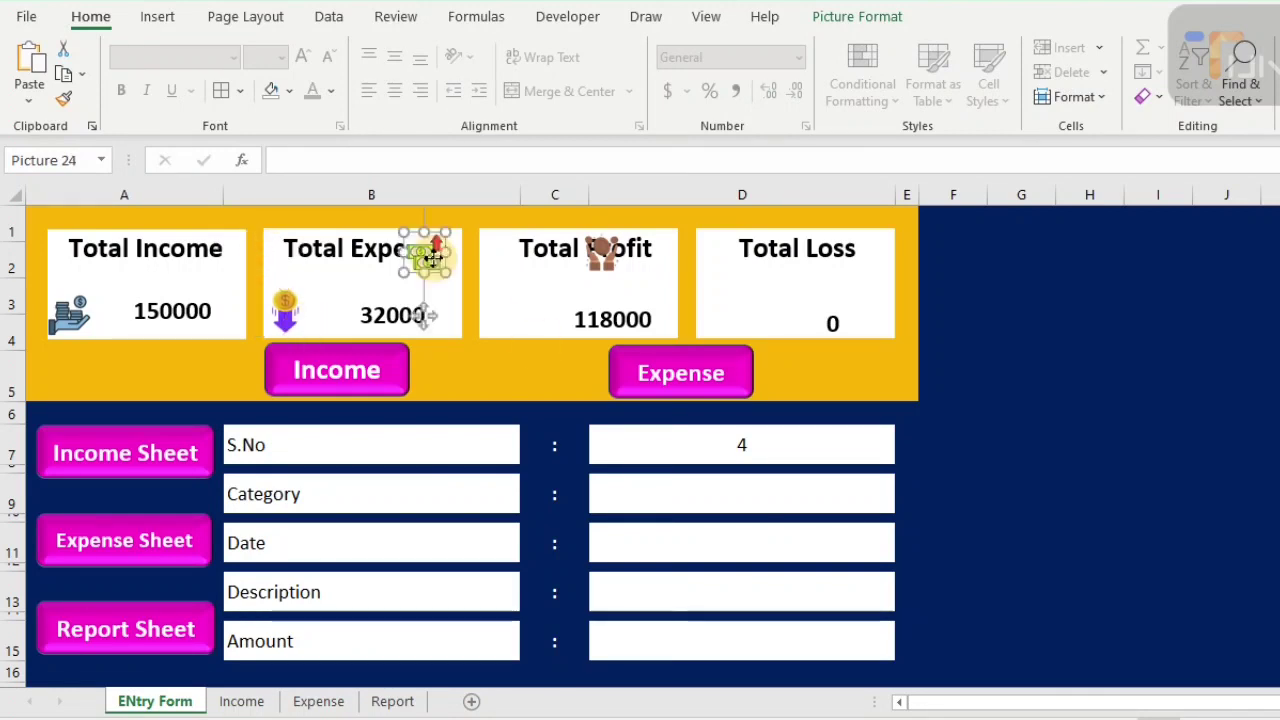
left_click_drag(432, 258, 503, 309)
left_click(612, 258)
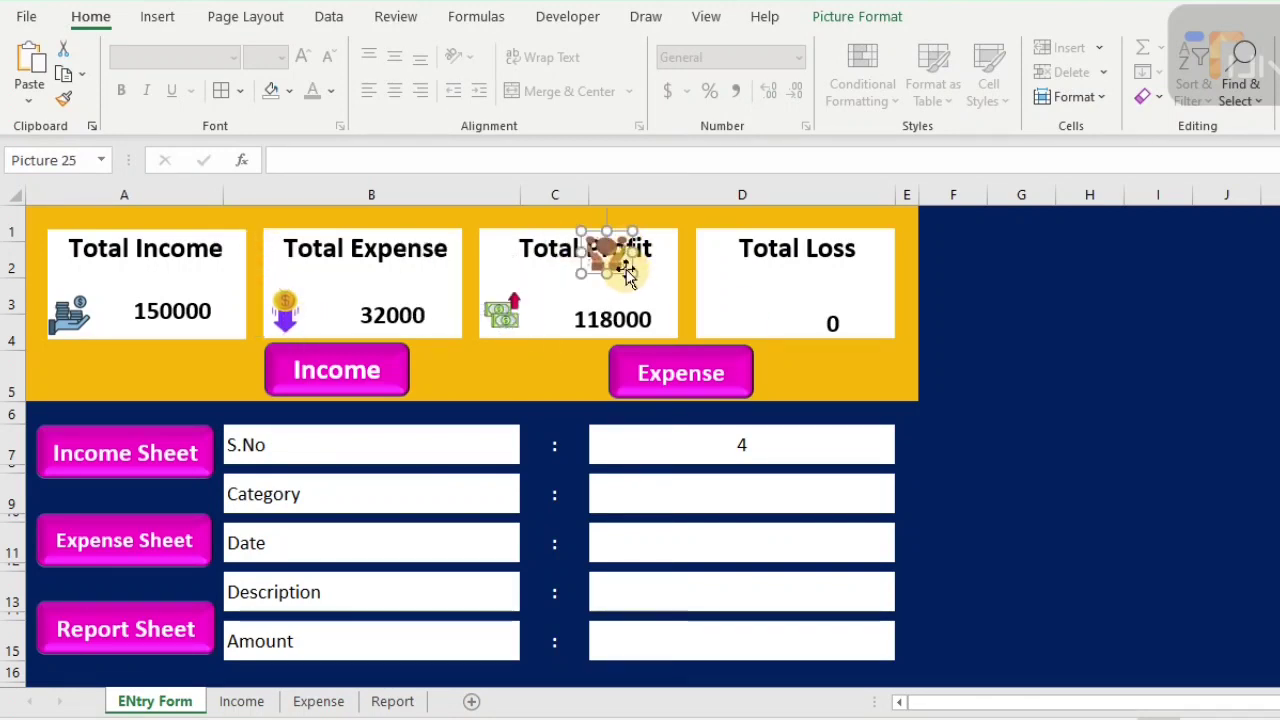
left_click_drag(627, 277, 742, 332)
- Select the four linked value text boxes together with the four icons and nudge them all slightly upward
left_click(777, 316)
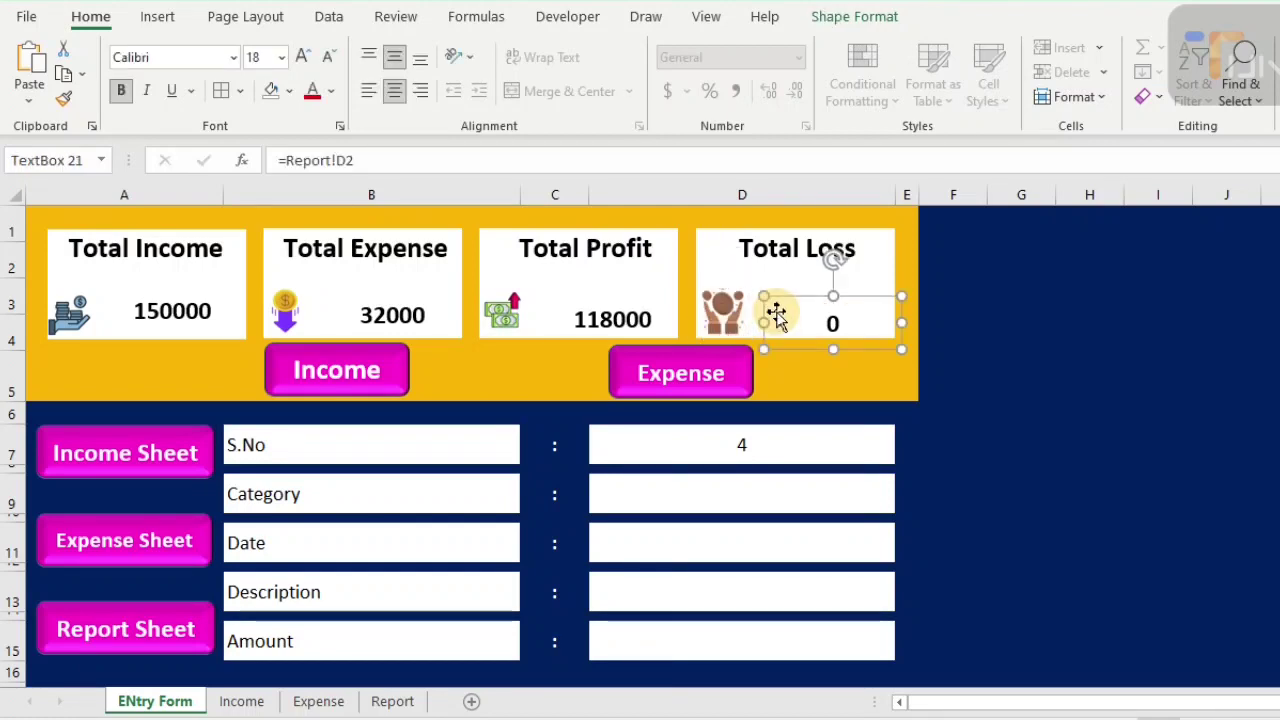
left_click(78, 317, "shift")
left_click(139, 316, "shift")
left_click(288, 312, "shift")
left_click(358, 313, "shift")
left_click(504, 312, "shift")
left_click(603, 310, "shift")
left_click(709, 316, "shift")
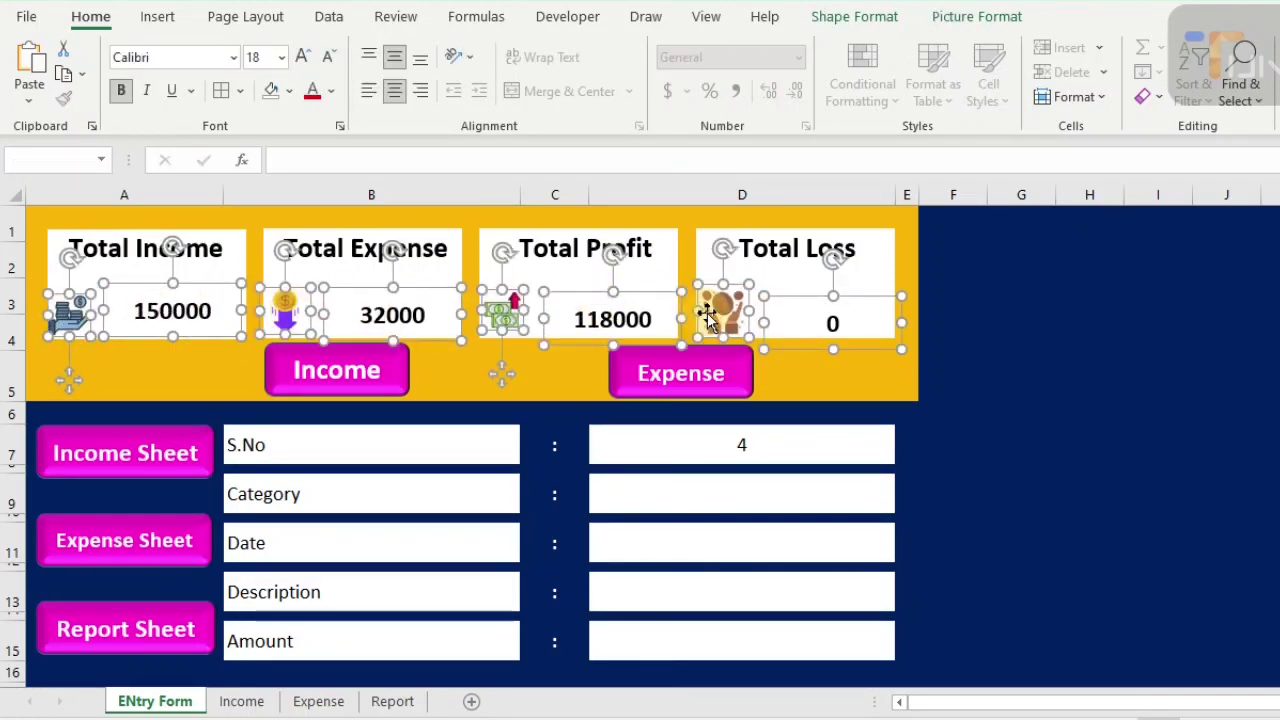
key("Up")
key("Up")
key("Up")
key("Up")
key("Up")
key("Up")
key("Up")
left_click(937, 268)
left_click(862, 272, "shift")
left_click(628, 283, "shift")
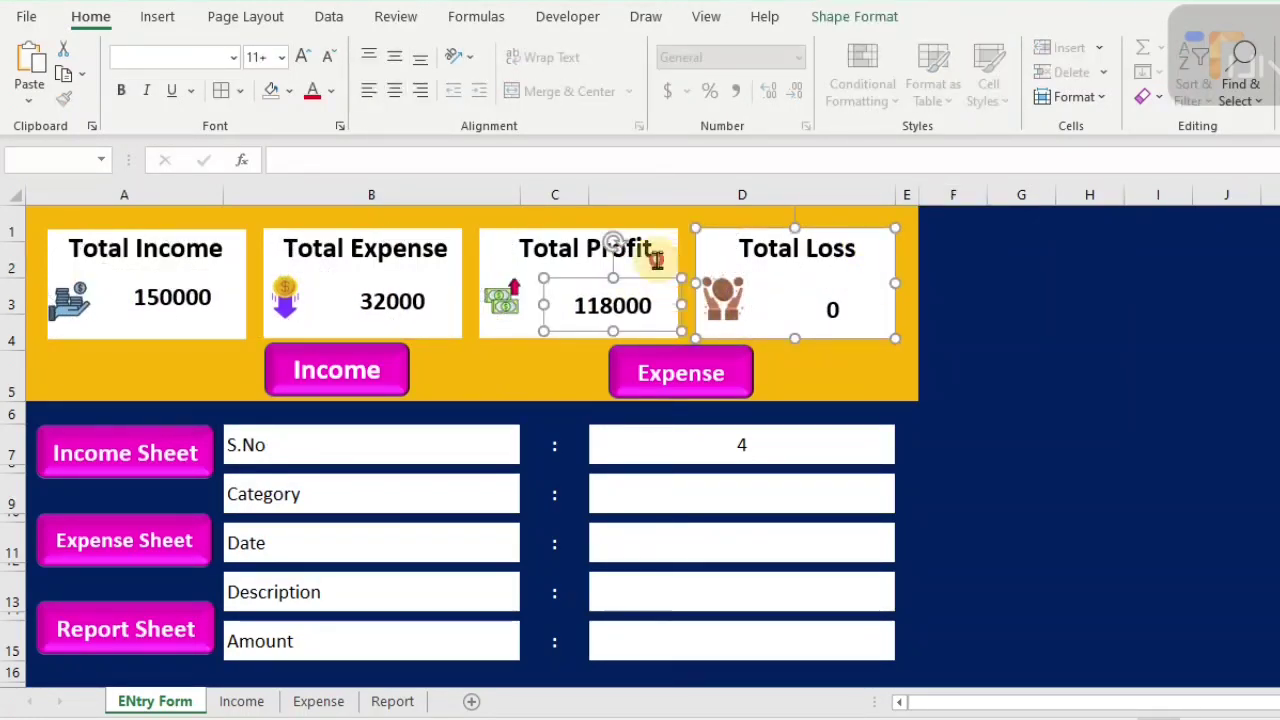
left_click(657, 260, "shift")
left_click(481, 266)
left_click(706, 246, "shift")
left_click(447, 247, "shift")
left_click(229, 319, "shift")
left_click(230, 328, "shift")
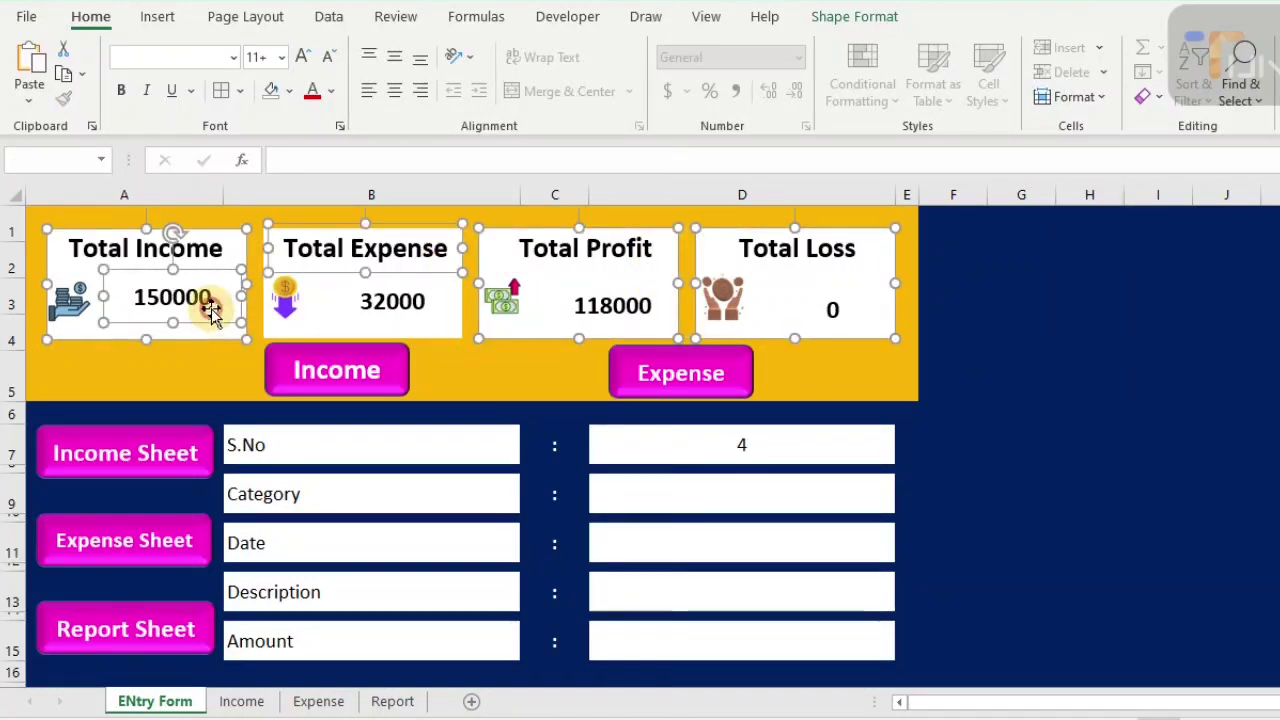
left_click_drag(210, 308, 192, 338)
key("ctrl+z")
left_click(211, 335)
- Select the four white summary boxes and shorten them together by raising their lower edges to just below the values
left_click(120, 334)
left_click(282, 328, "shift")
left_click(484, 330, "shift")
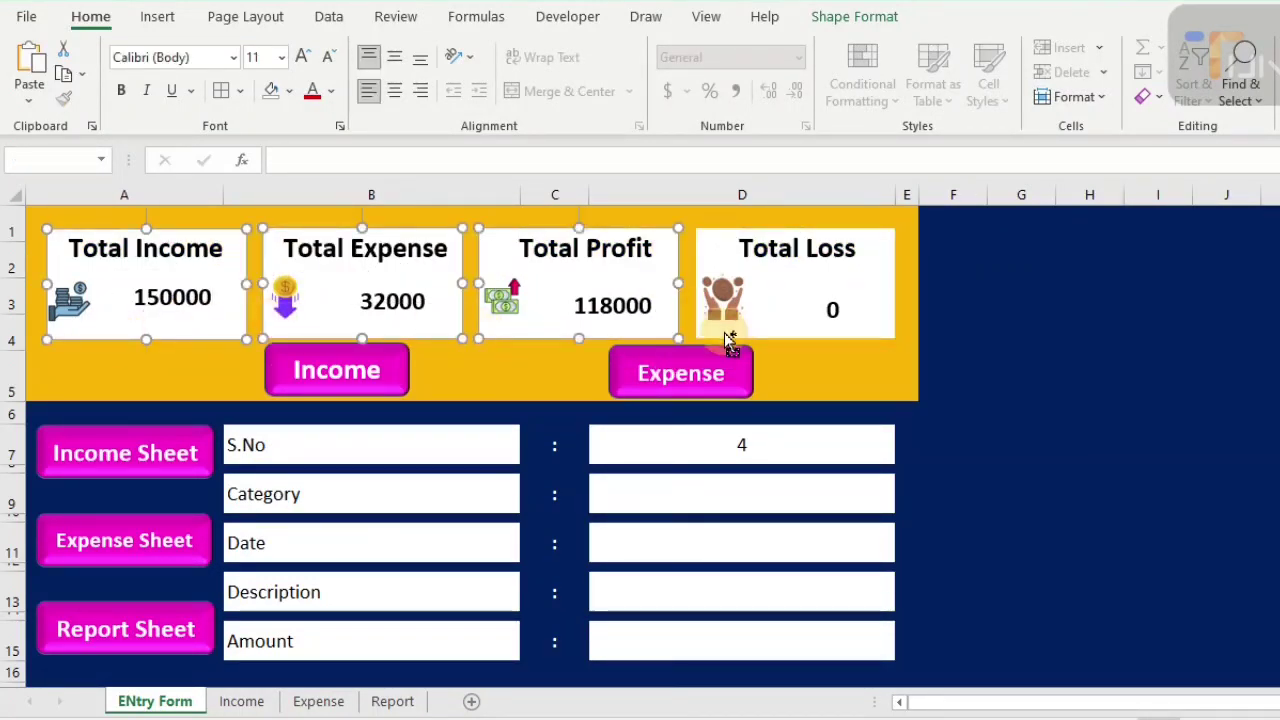
left_click(724, 335, "shift")
left_click_drag(796, 339, 797, 322)
left_click(205, 315)
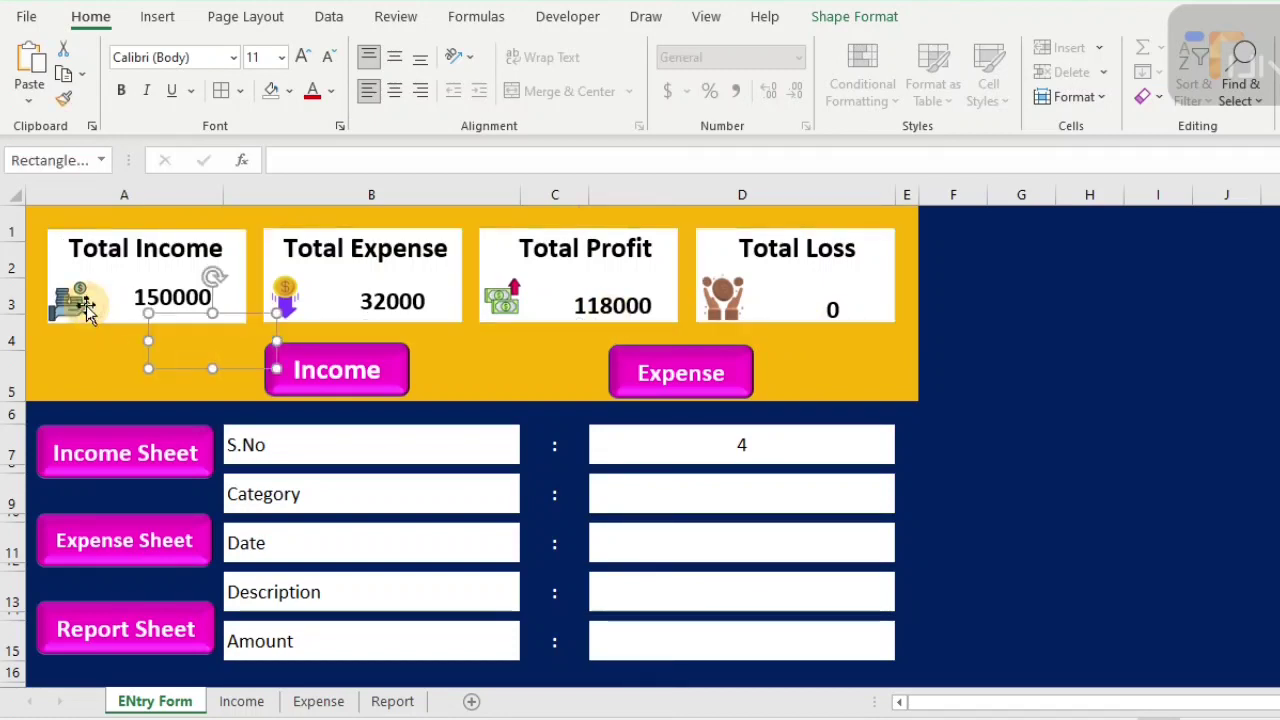
- Enlarge the four summary box icons slightly as a group and deselect them
left_click(88, 312)
left_click(287, 300, "shift")
left_click(505, 300, "shift")
left_click(740, 310, "shift")
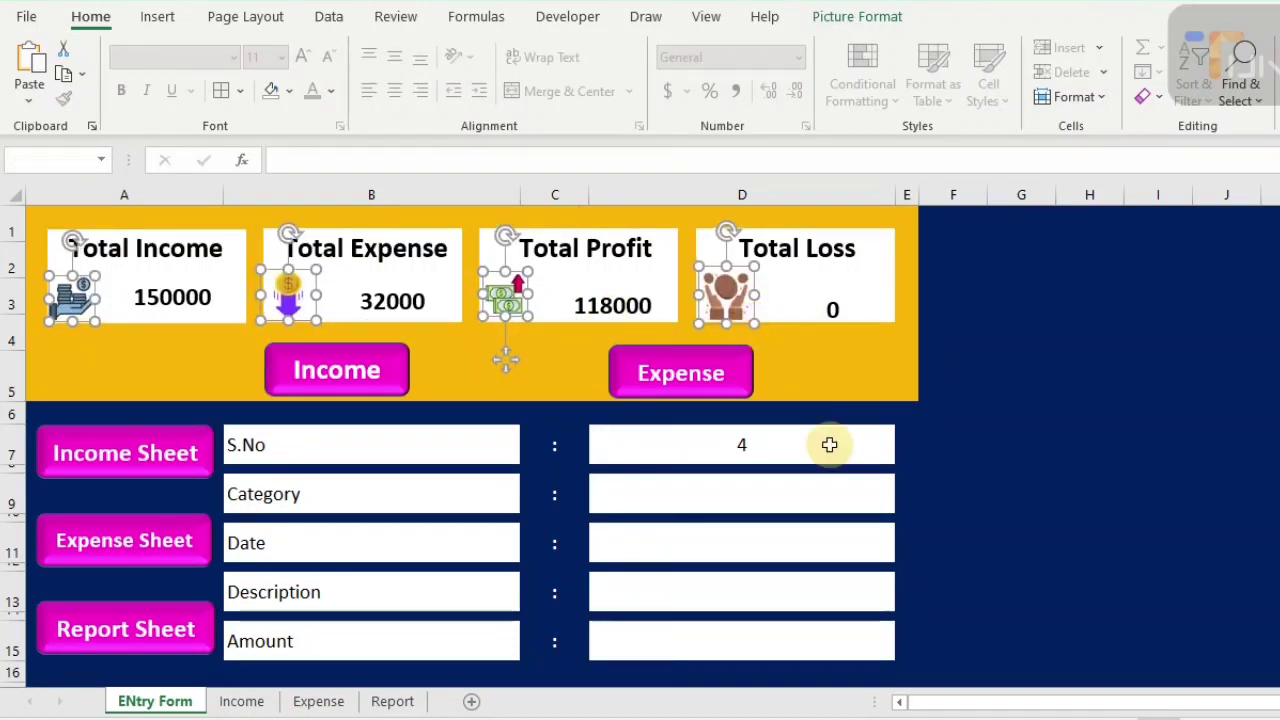
key("Escape")
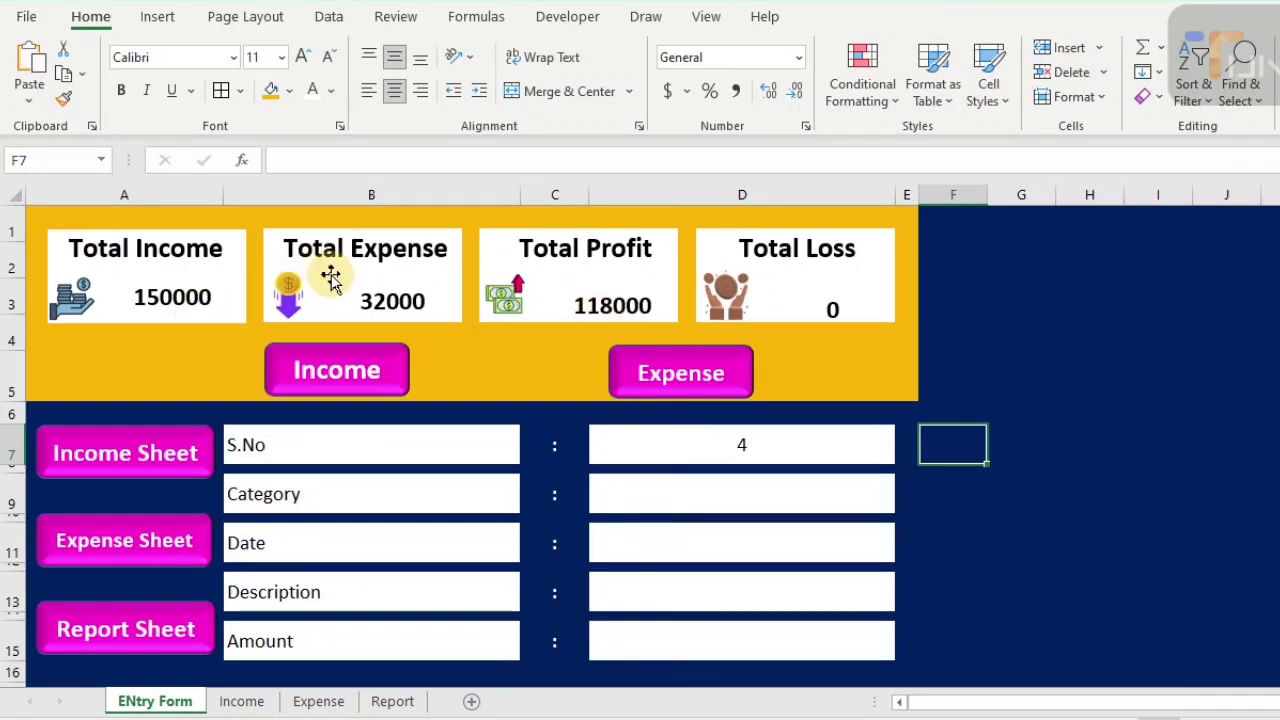
- Choose Expense as the category of entry 4 and enter the date 2-2-2023
left_click(697, 497)
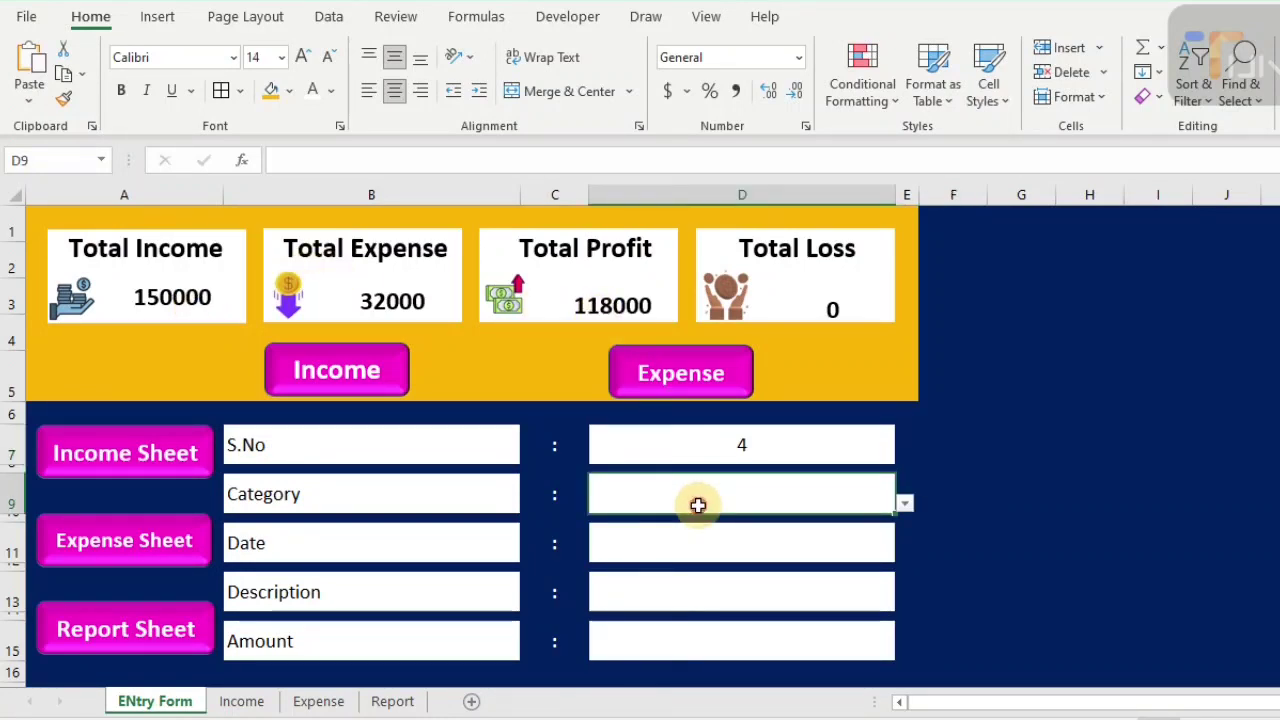
left_click(904, 503)
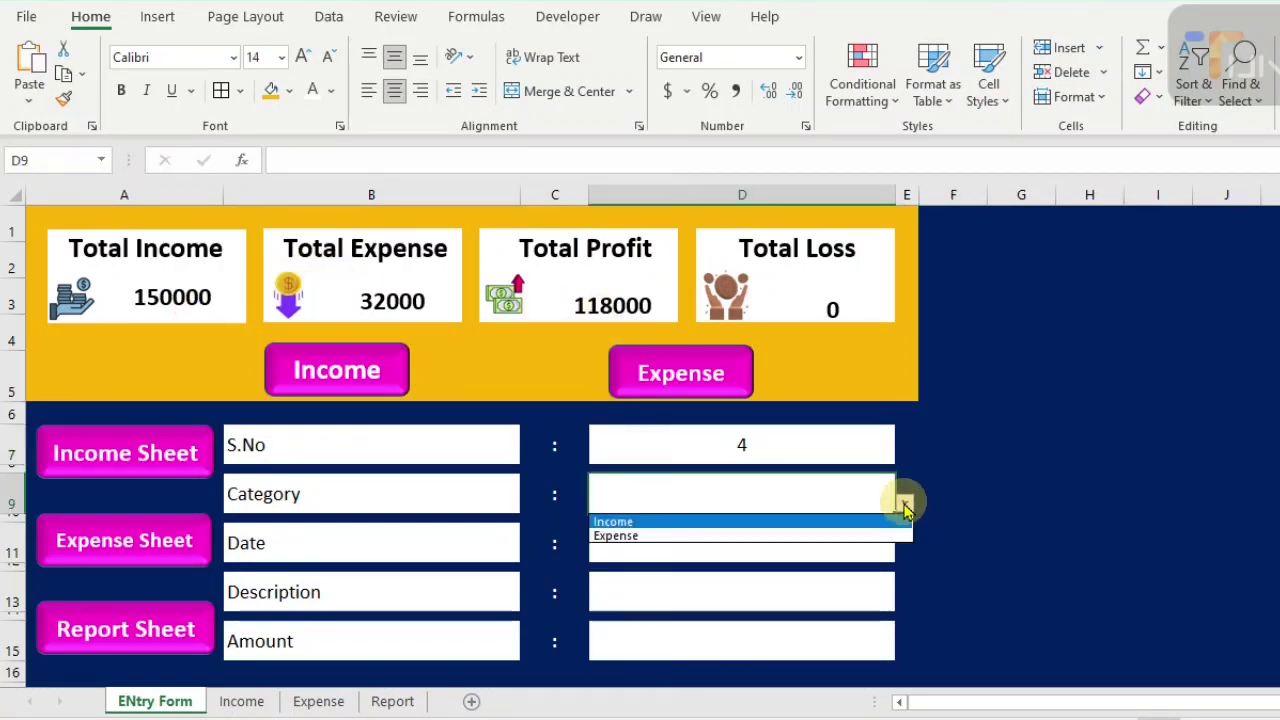
left_click(818, 537)
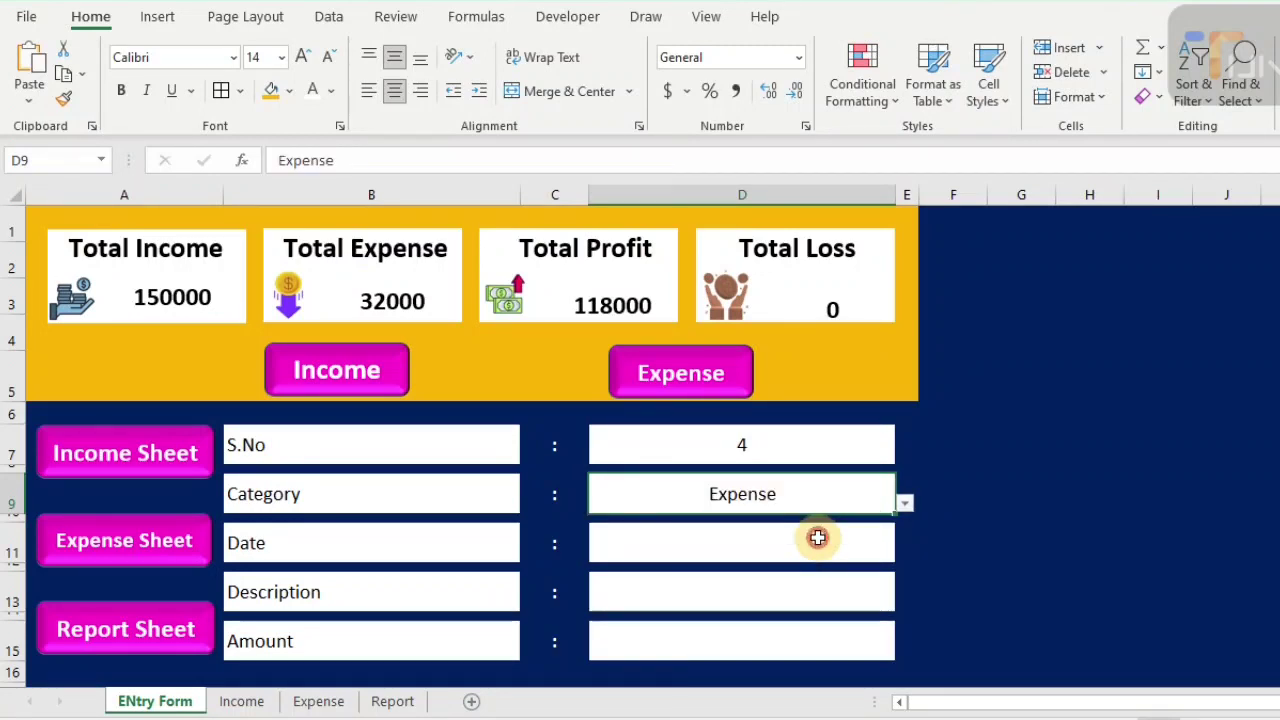
left_click(784, 553)
type("2")
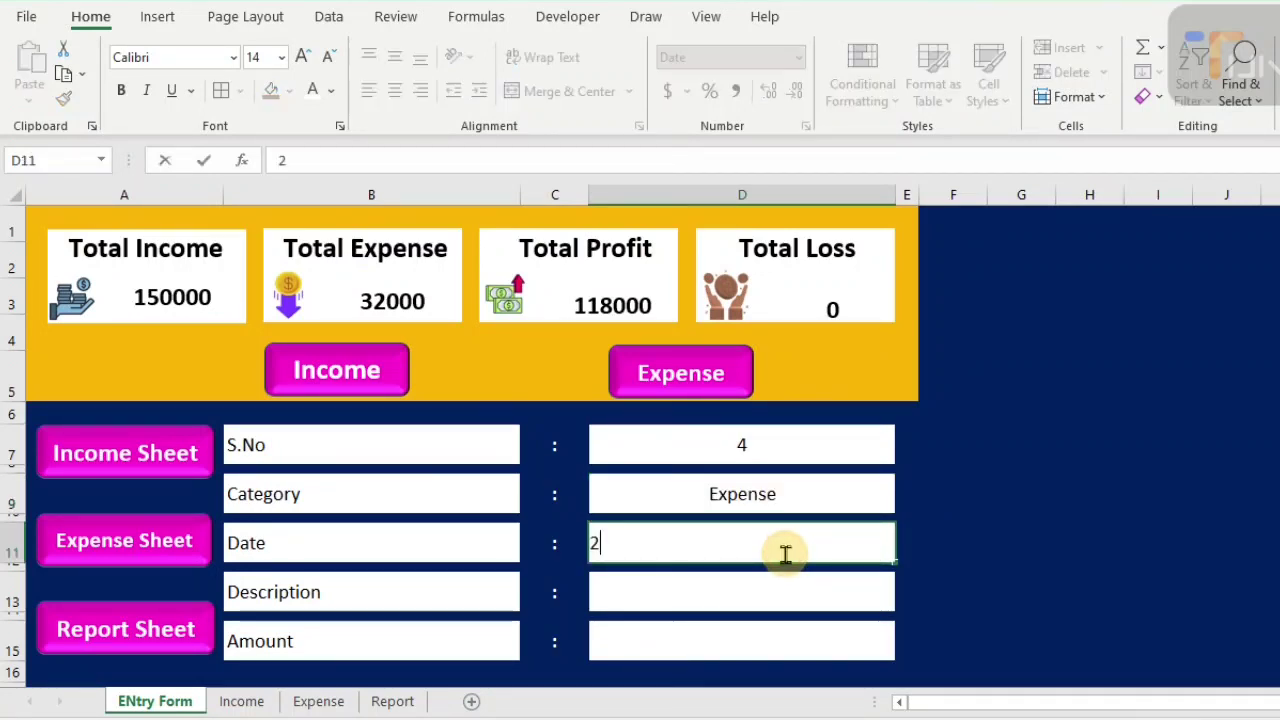
type("-2-2023")
key("Return")
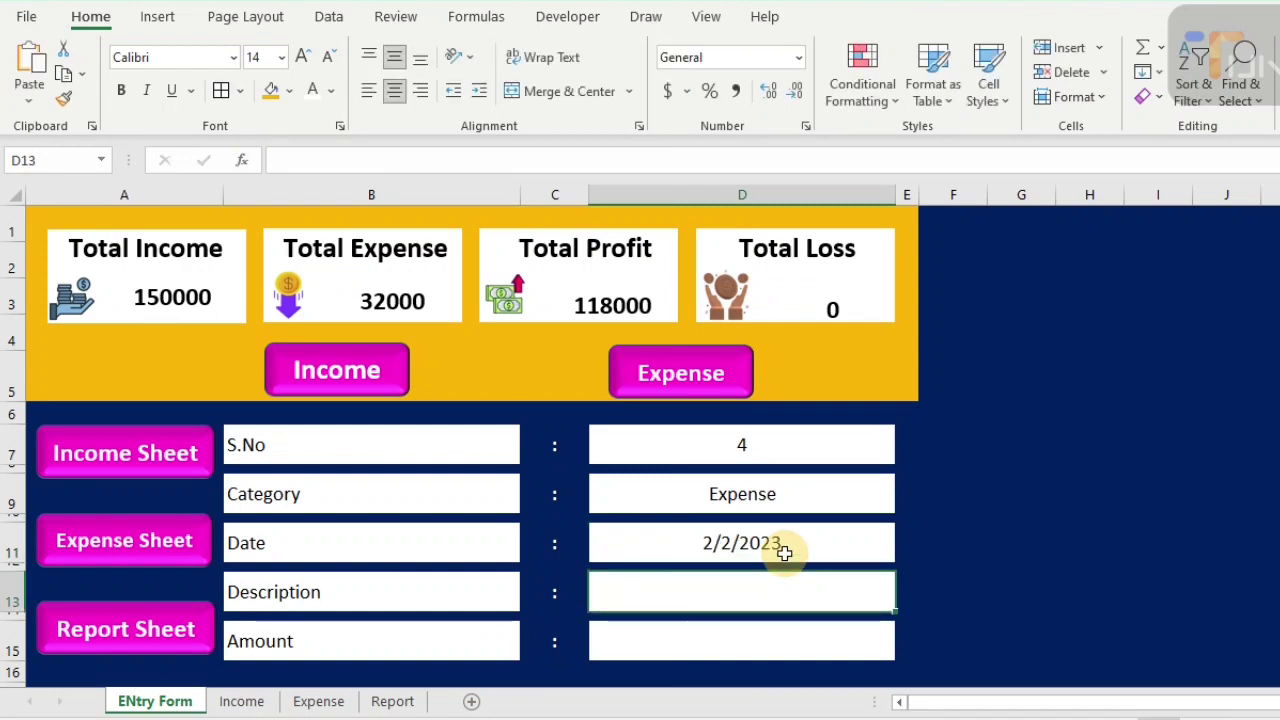
- Enter the description Car Purchase and the amount 1600000, and submit the record with the form's Expense macro
type("Car Purchase")
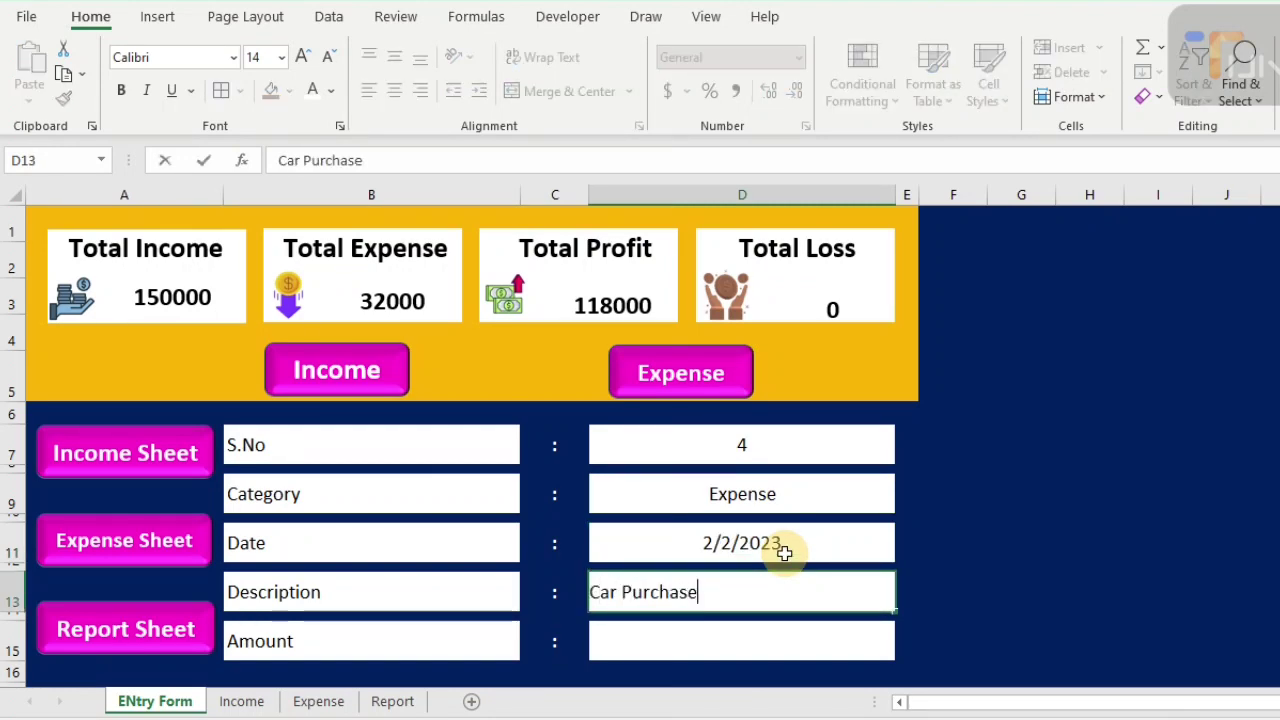
key("Return")
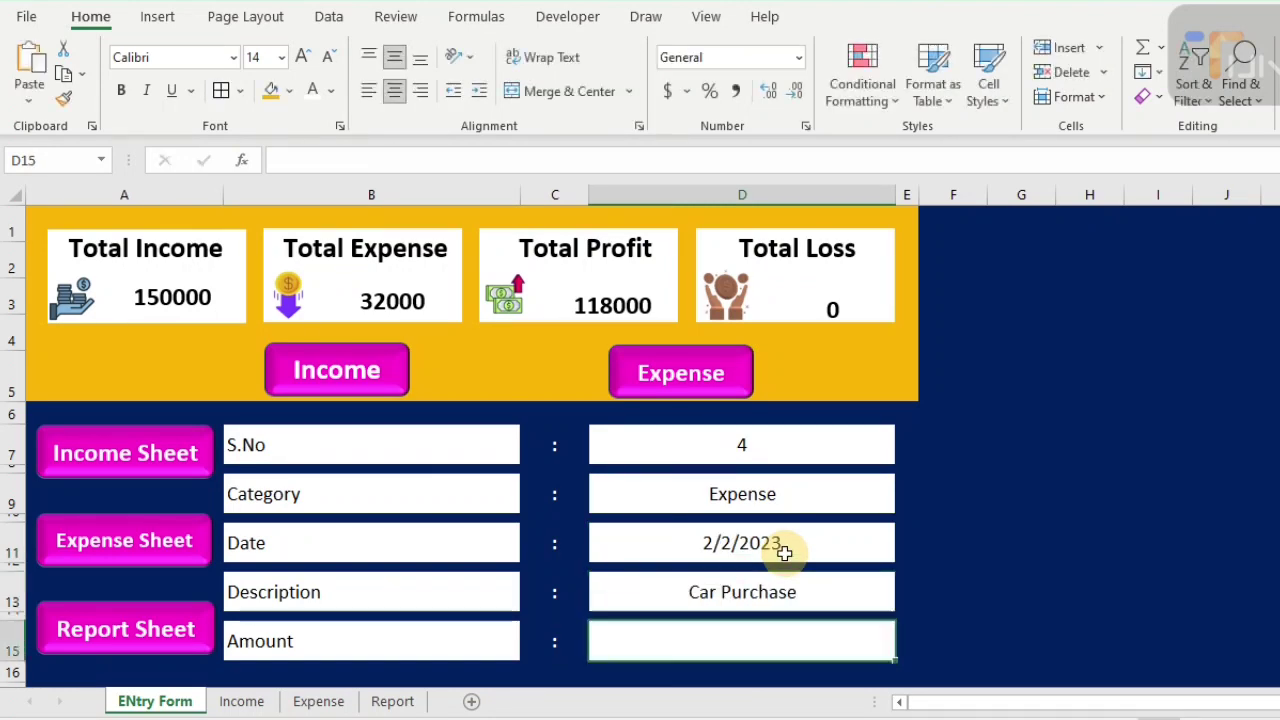
type("1600000")
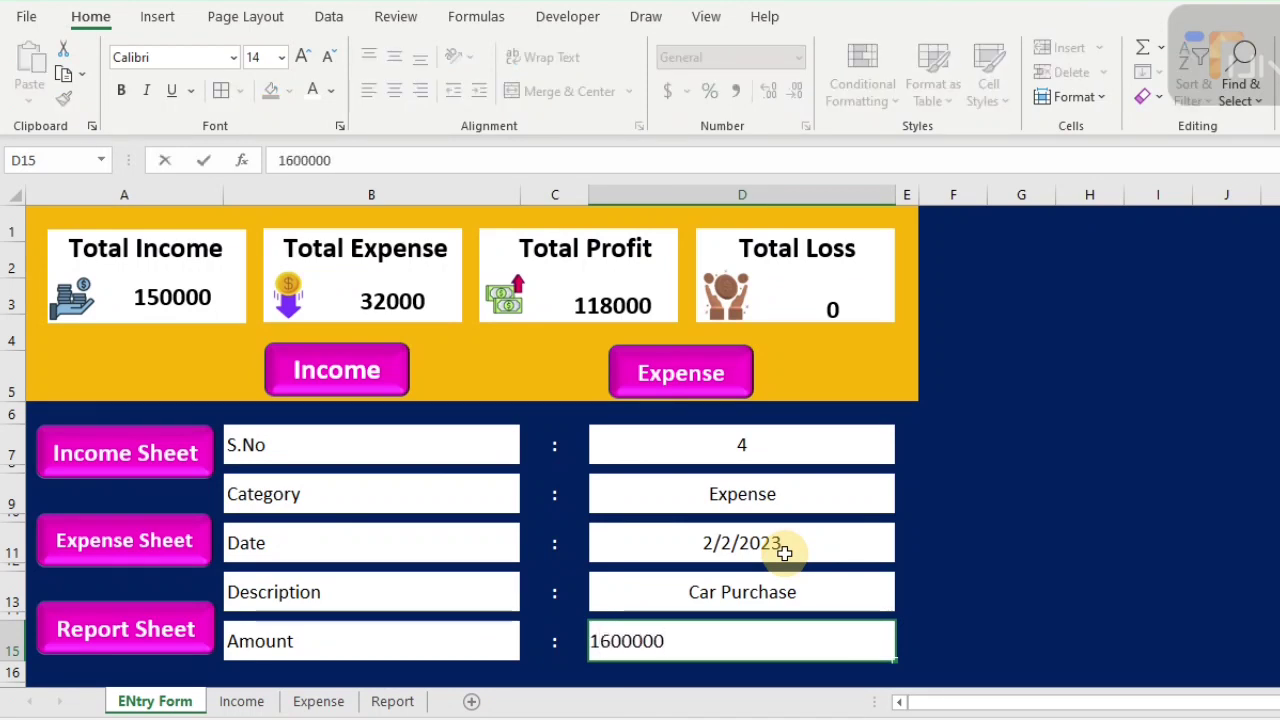
left_click(677, 380)
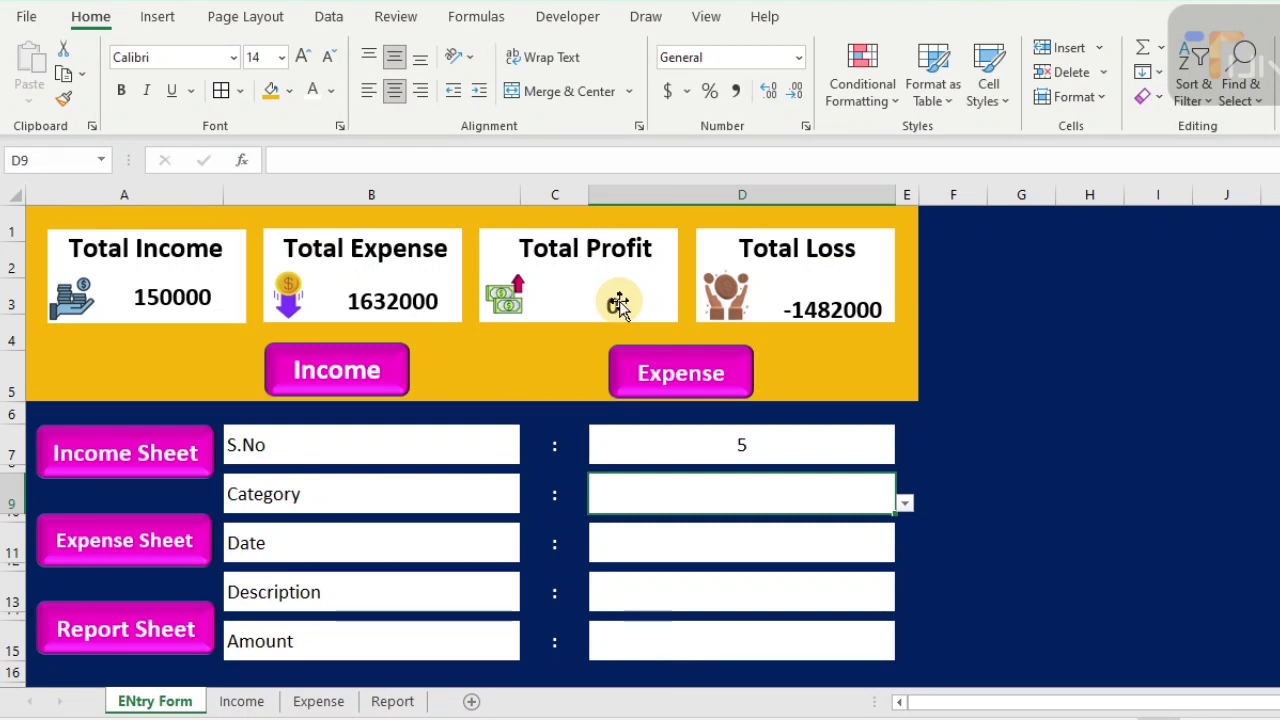
- Choose Income as the category of the new entry and enter the date 1-2-2023
left_click(903, 506)
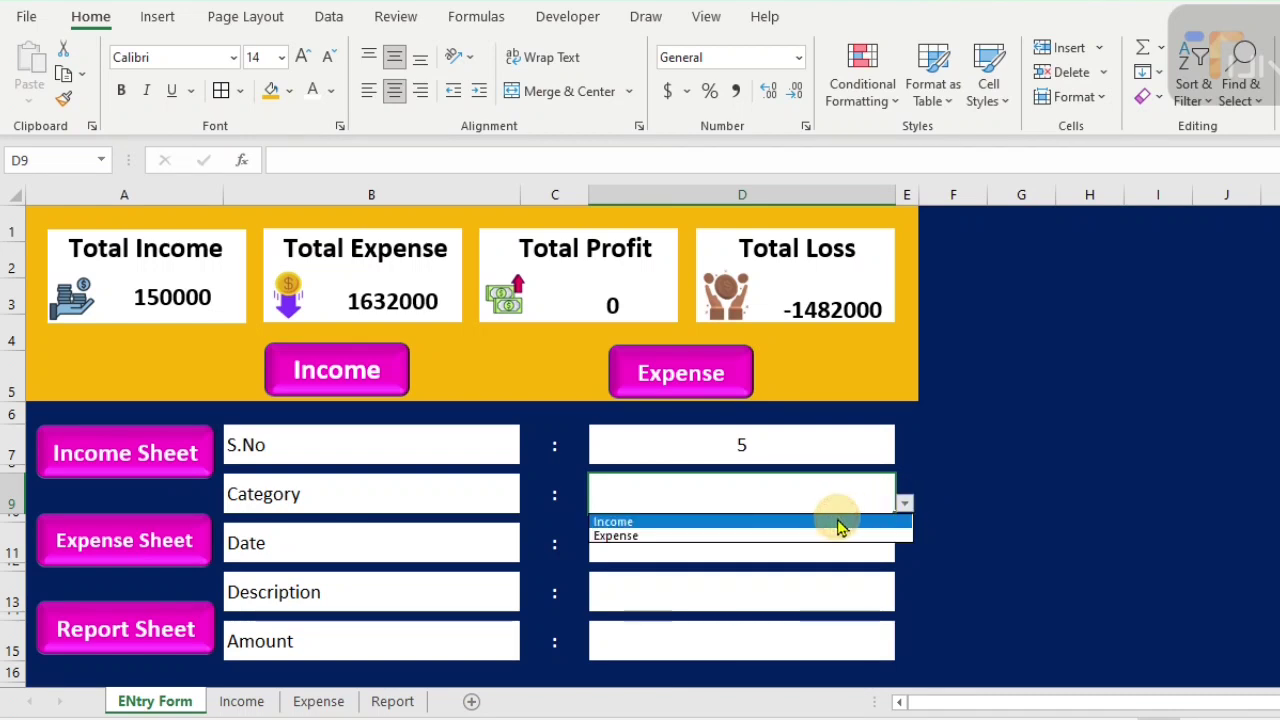
left_click(838, 523)
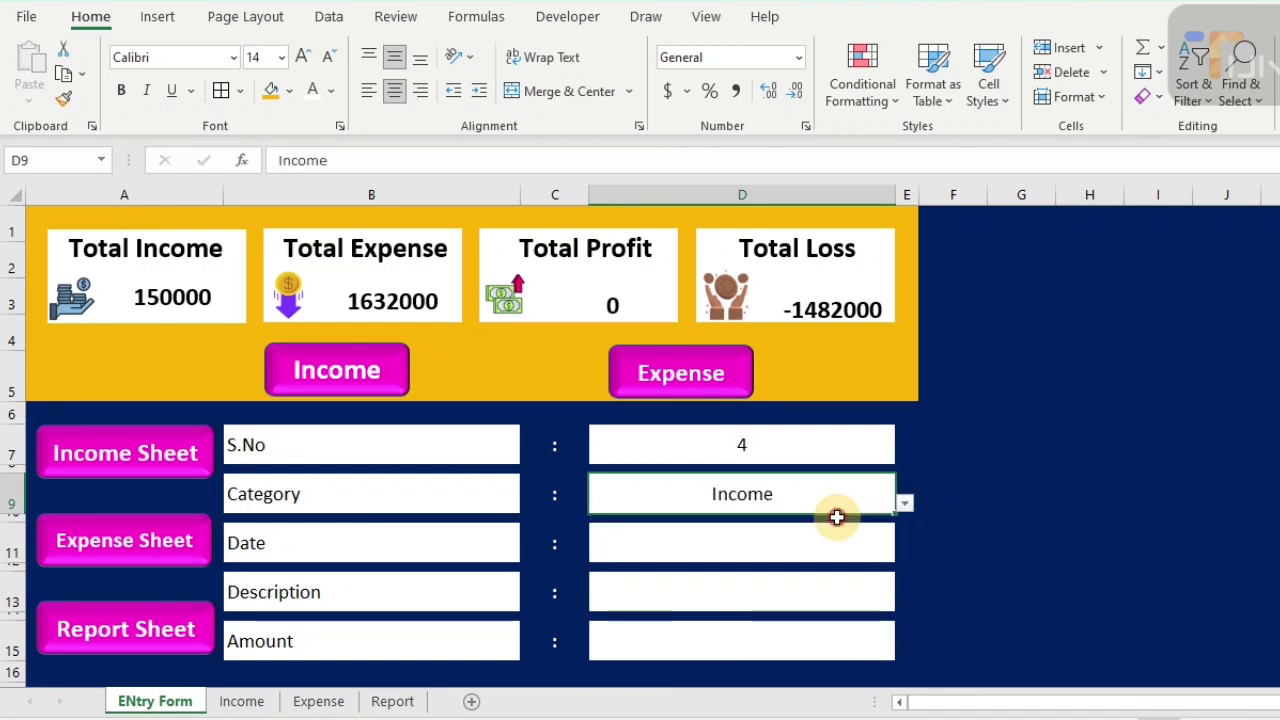
left_click(755, 554)
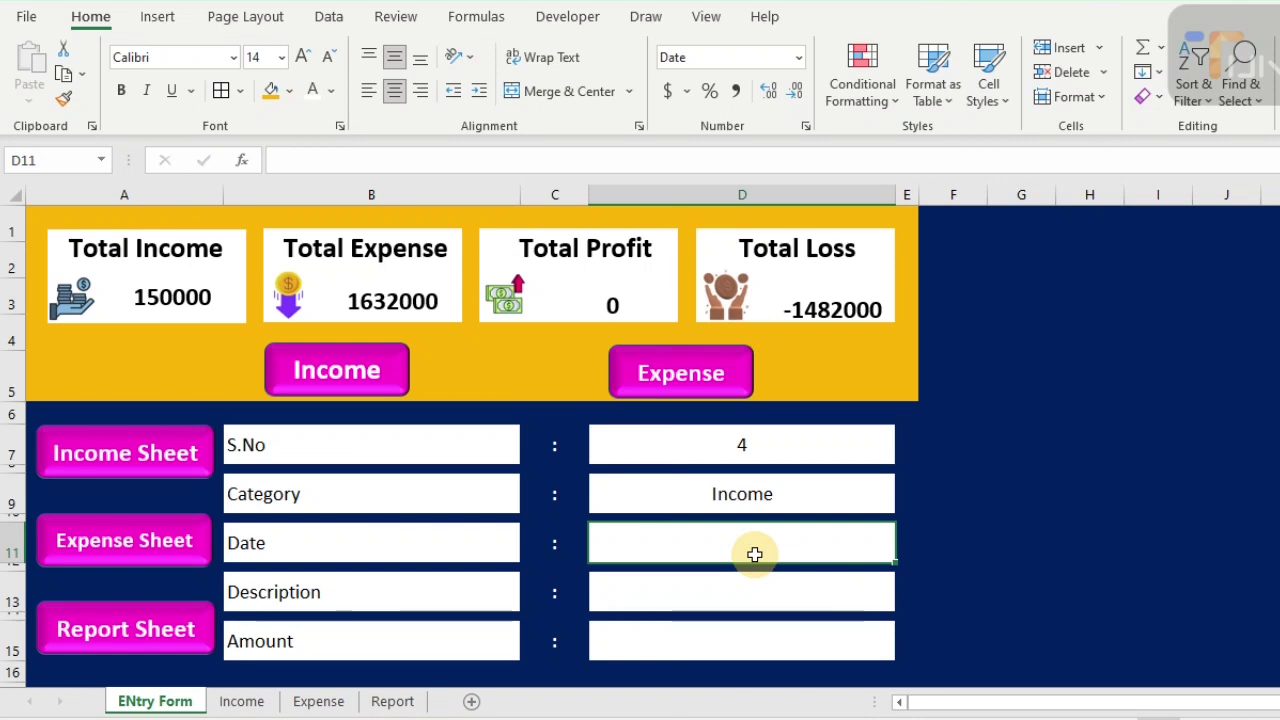
type("1-")
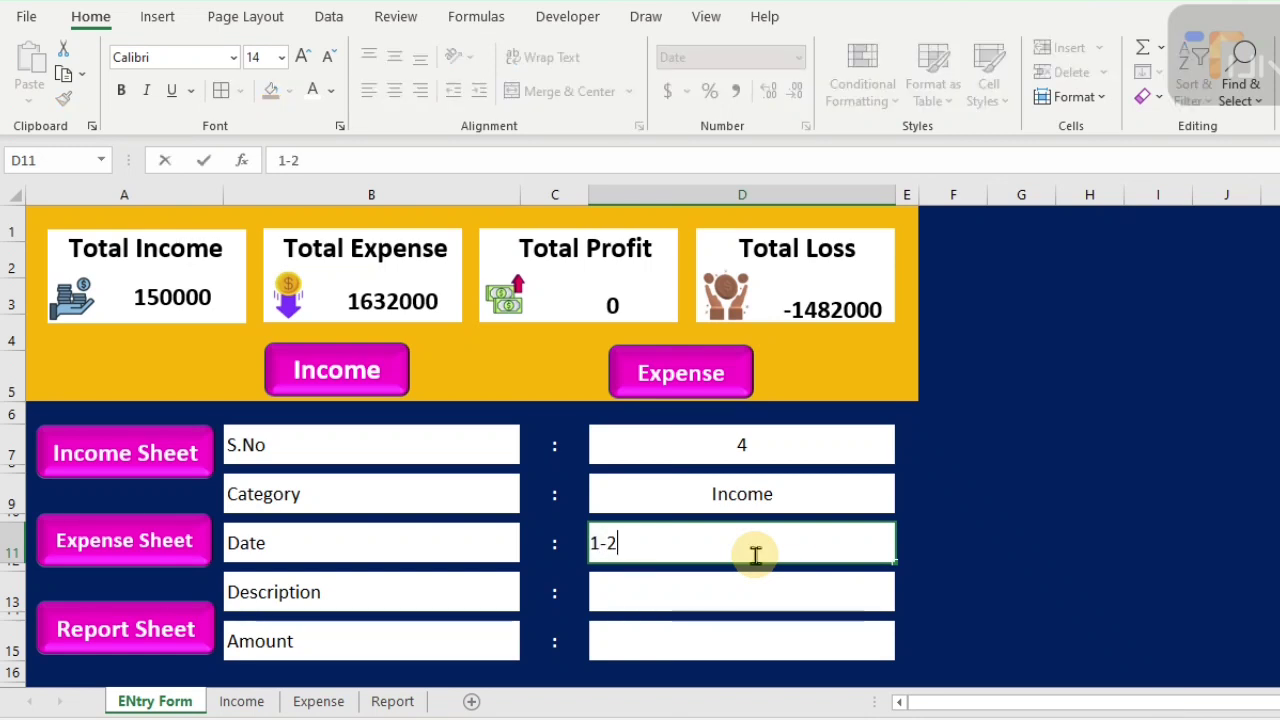
type("2-2023")
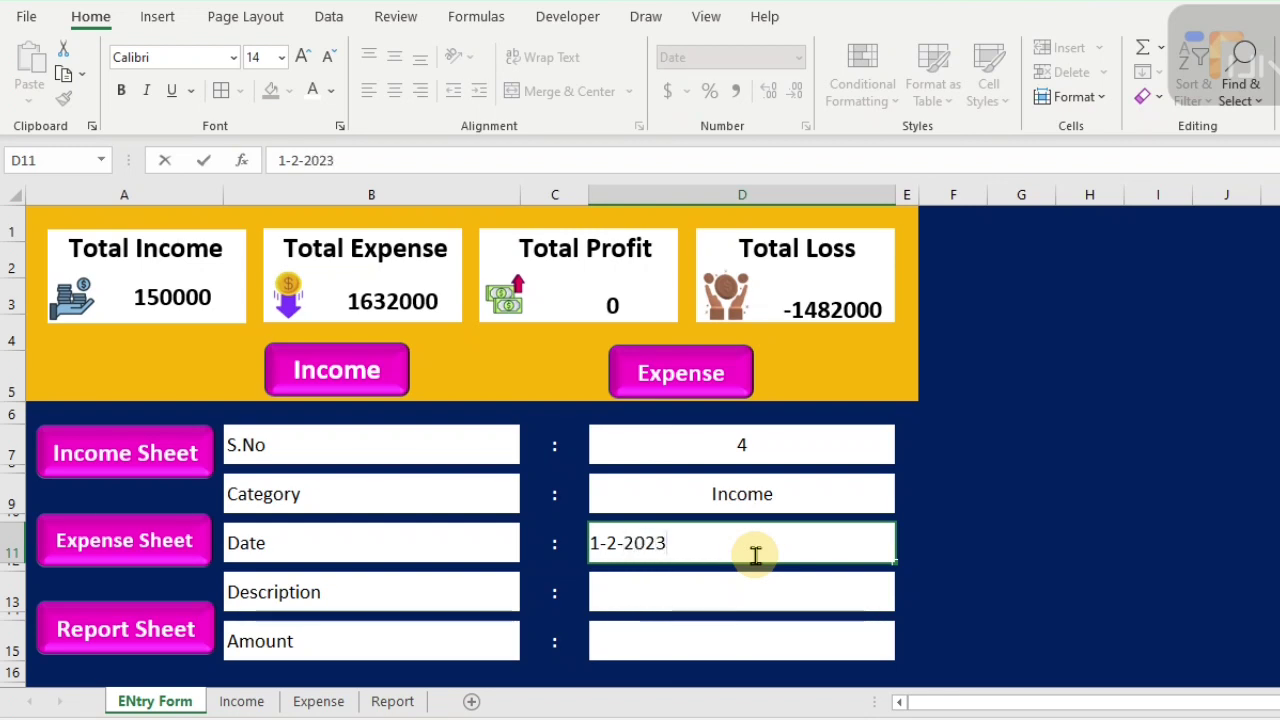
key("Return")
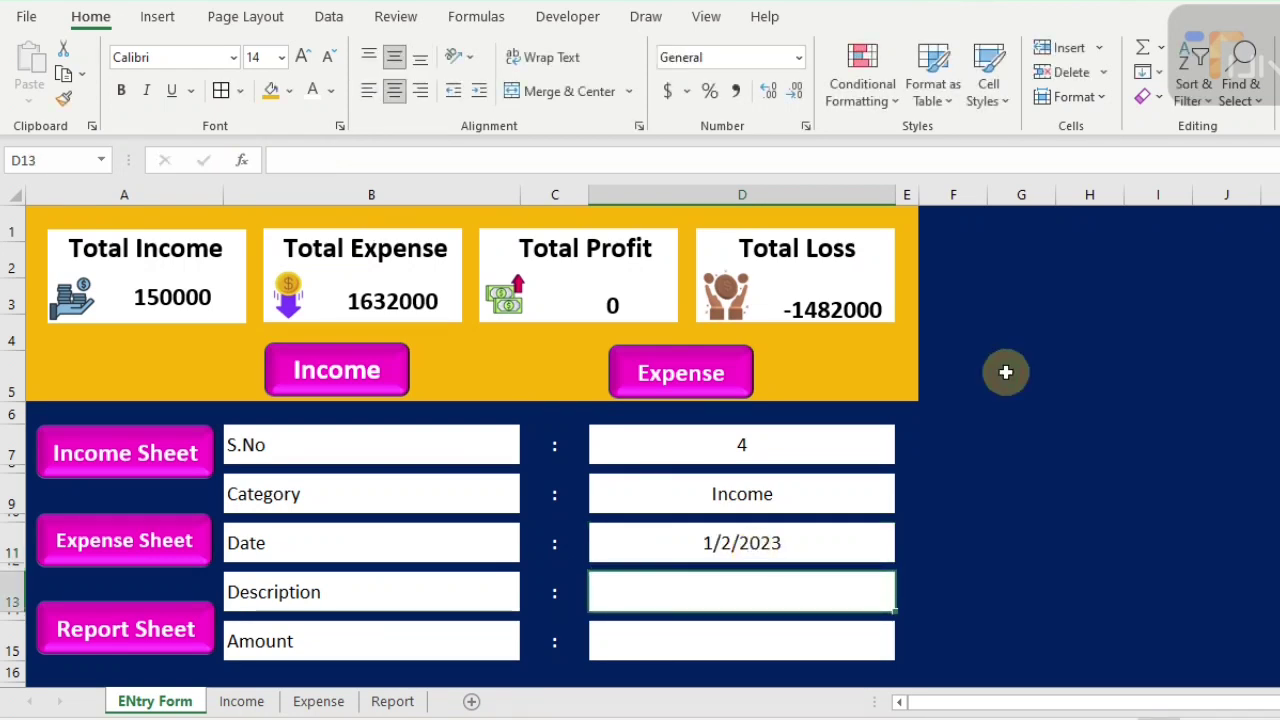
- Enter the description Bond Sale and the amount 1700000, and submit the record with the form's Income macro
type("Bond Sale")
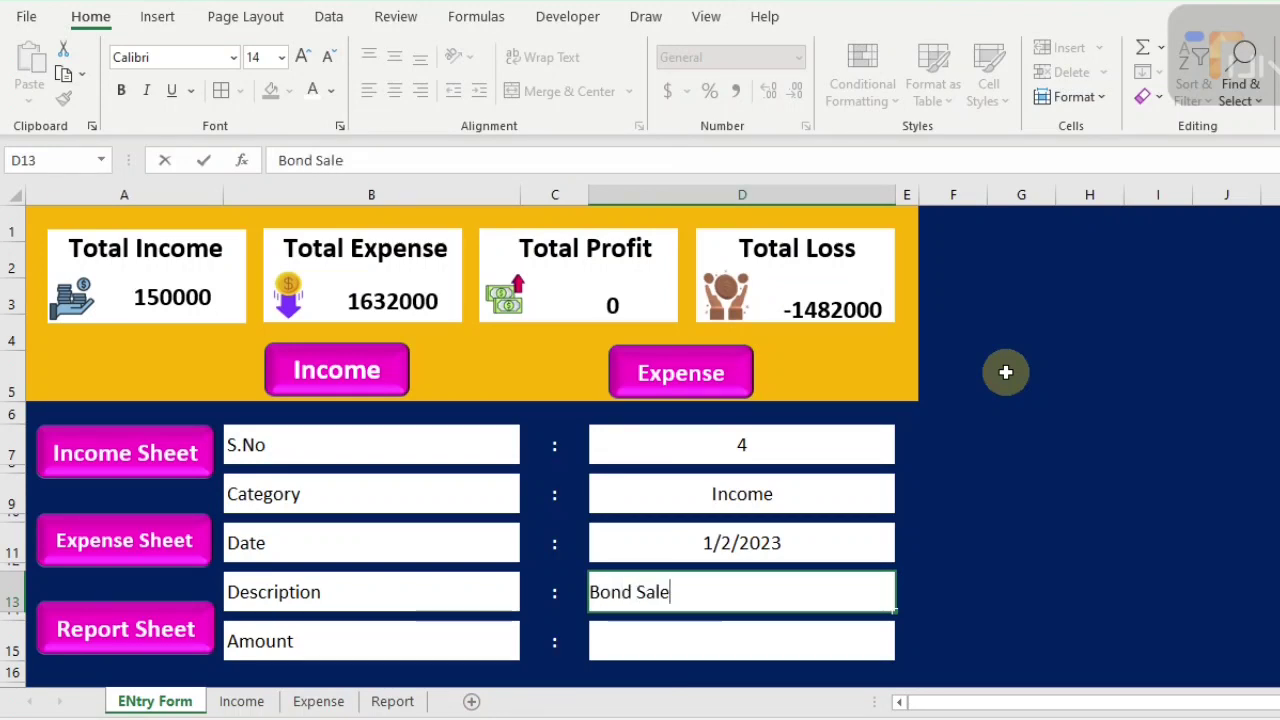
left_click(691, 637)
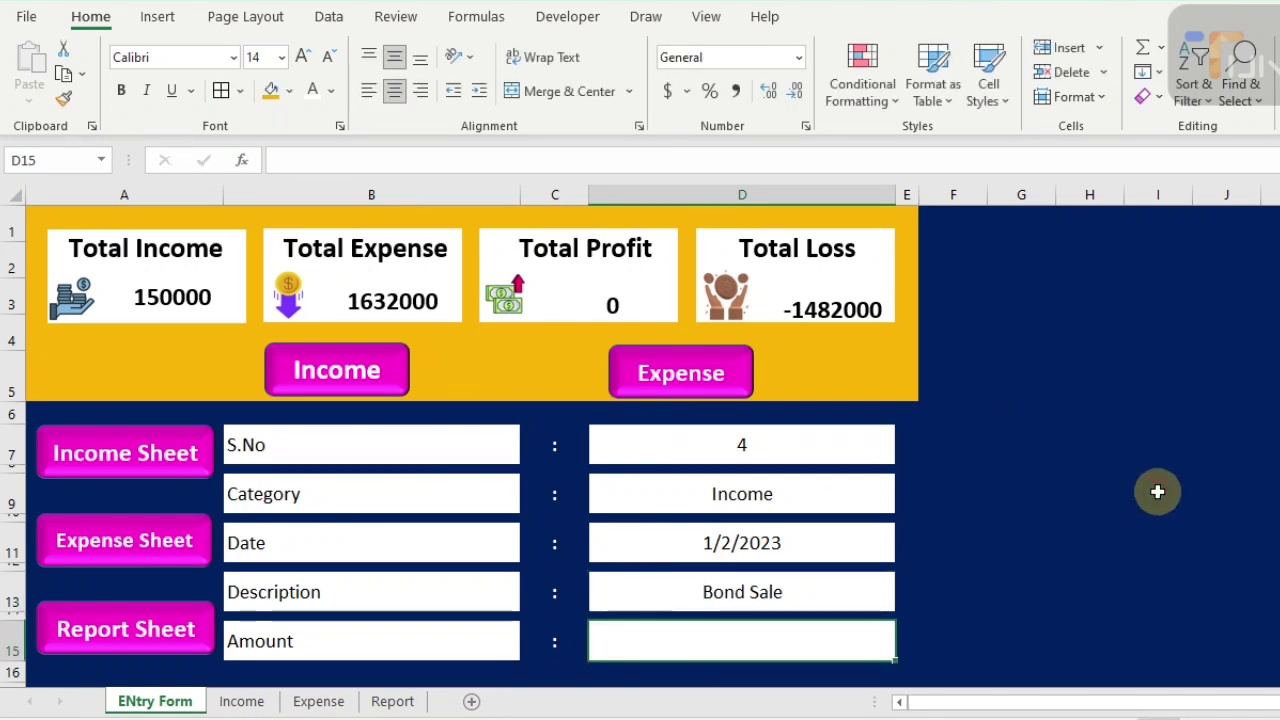
type("17")
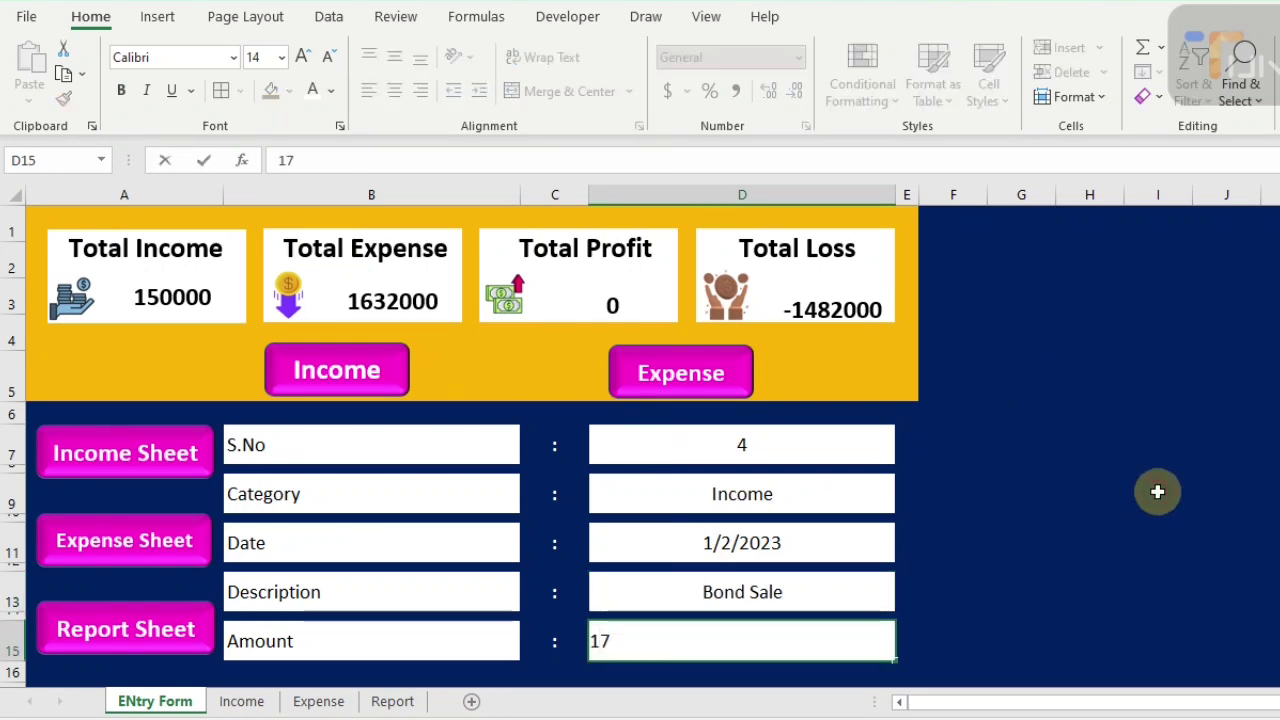
type("00000")
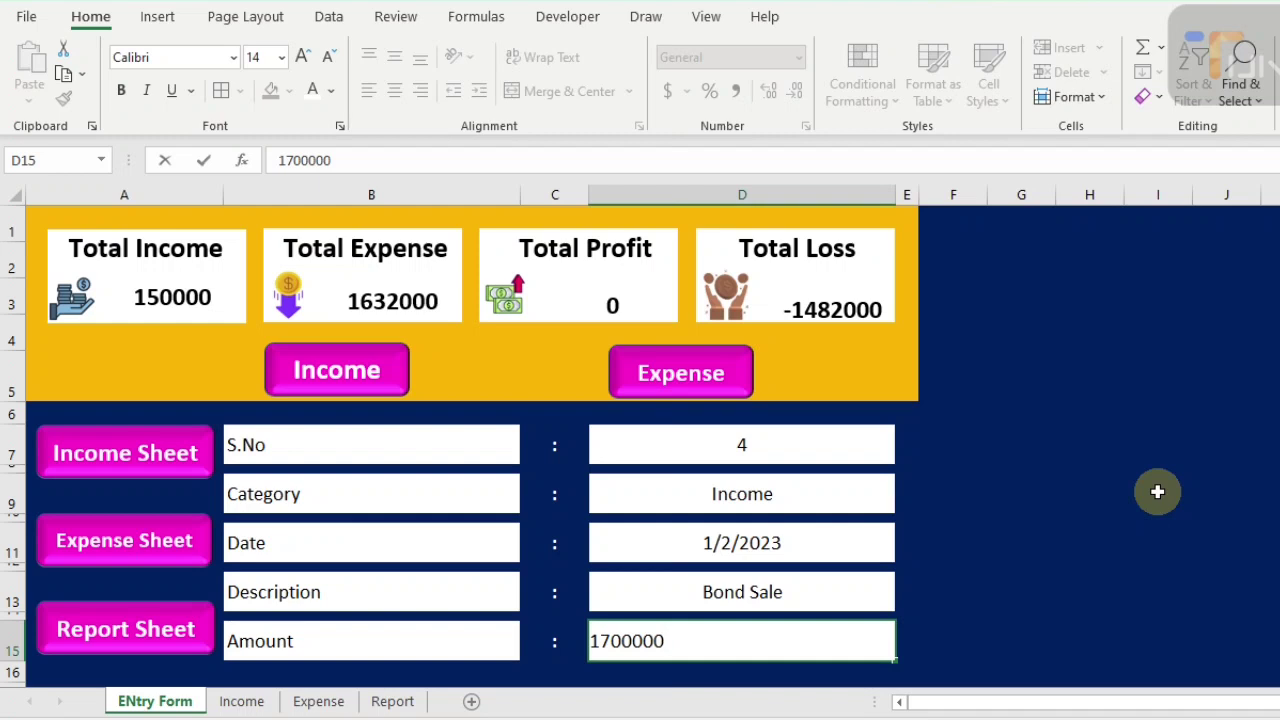
left_click(636, 378)
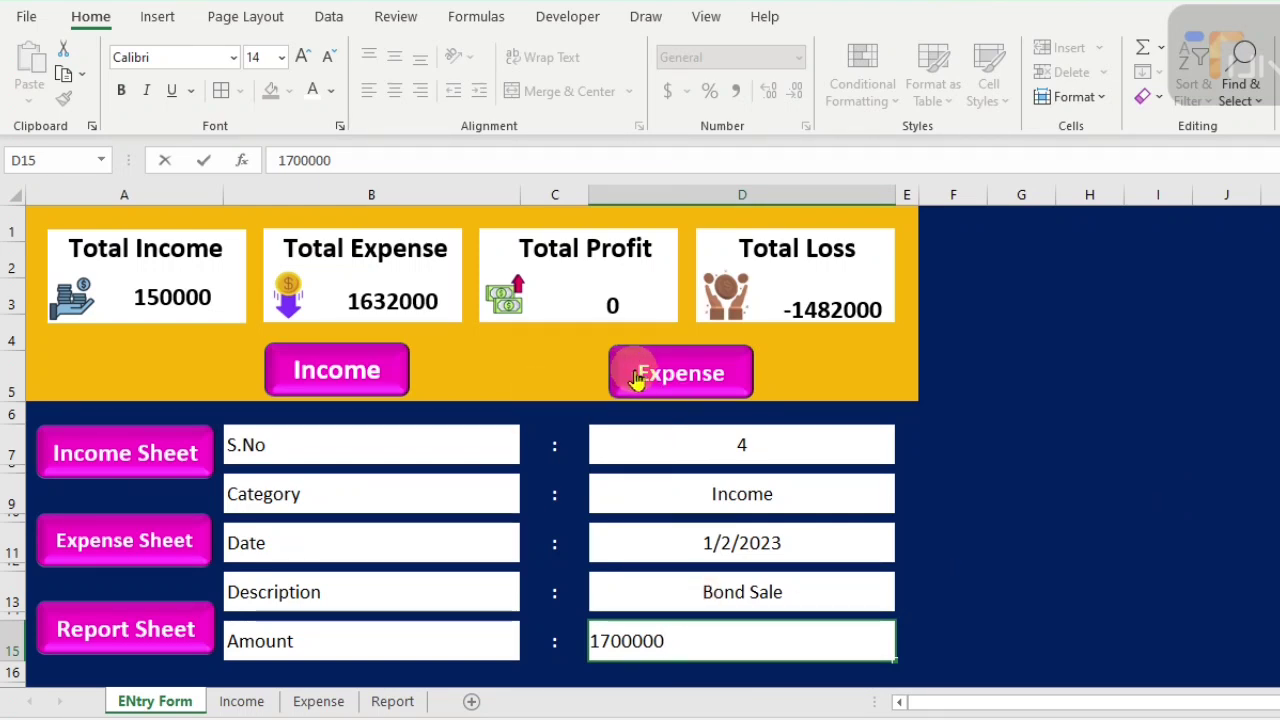
left_click(316, 368)
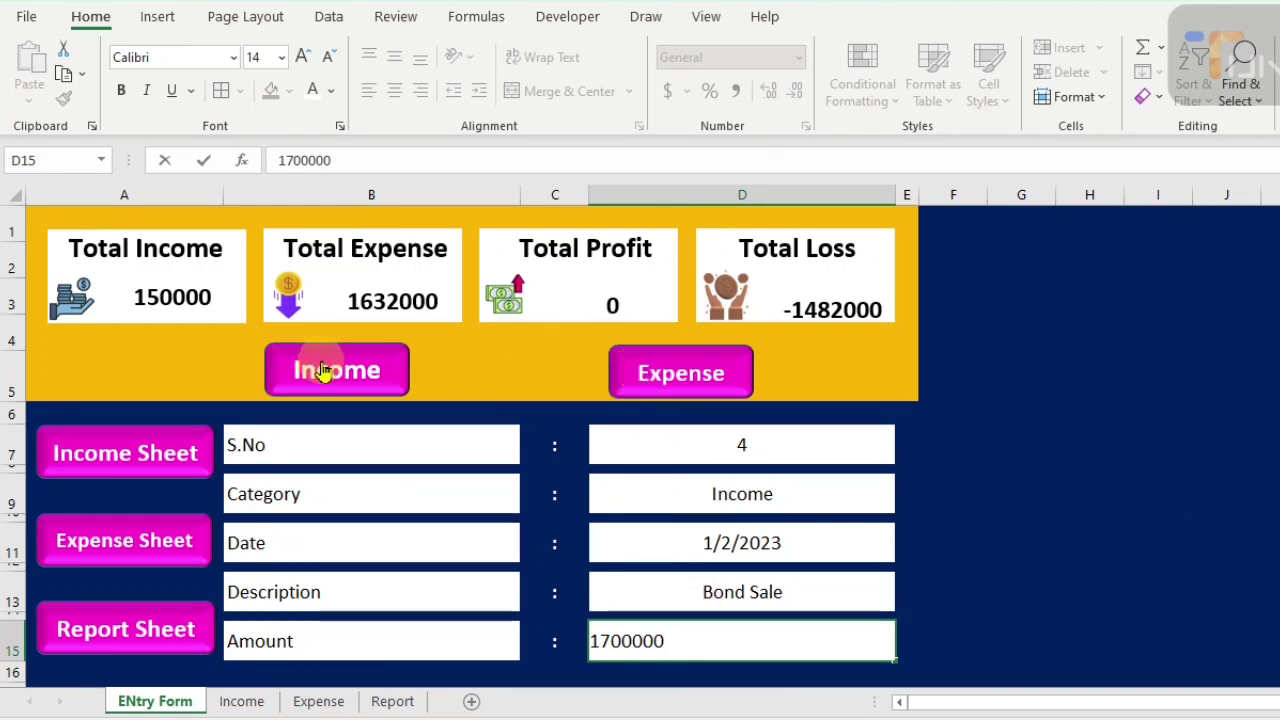
left_click(325, 375)
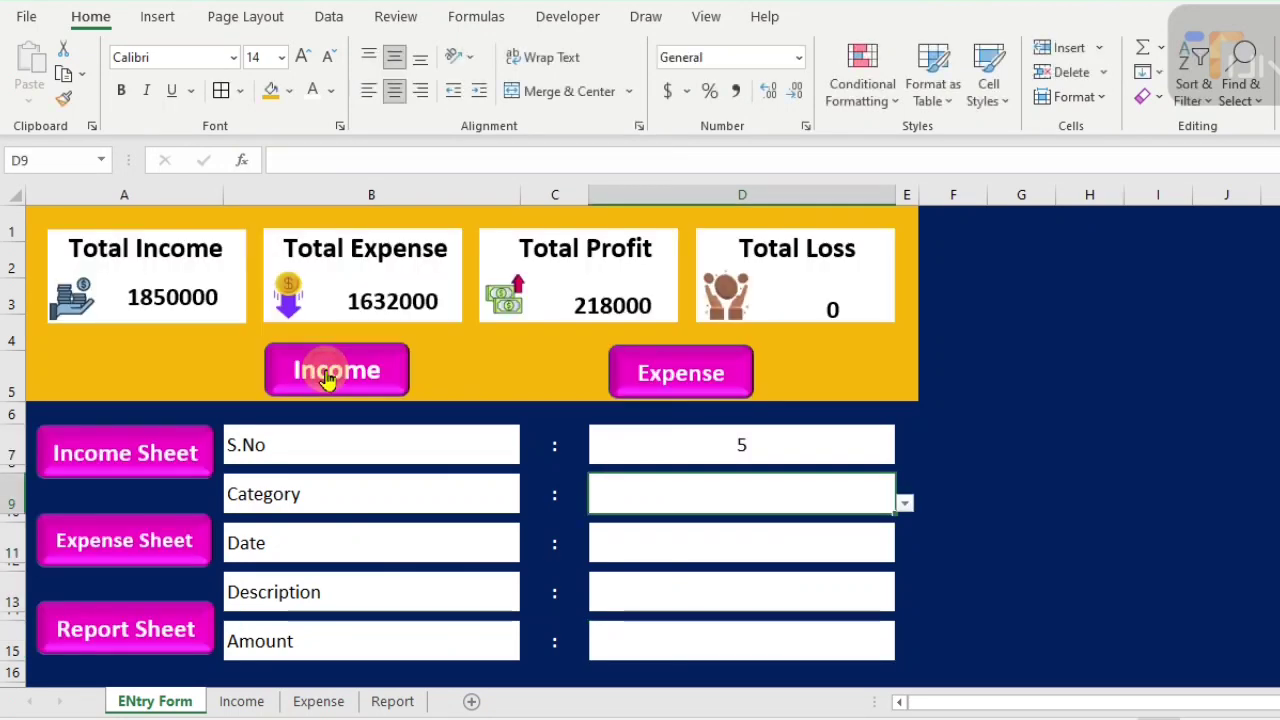
- Check the Bond Sale record on the Income sheet and return to the entry form
left_click(244, 704)
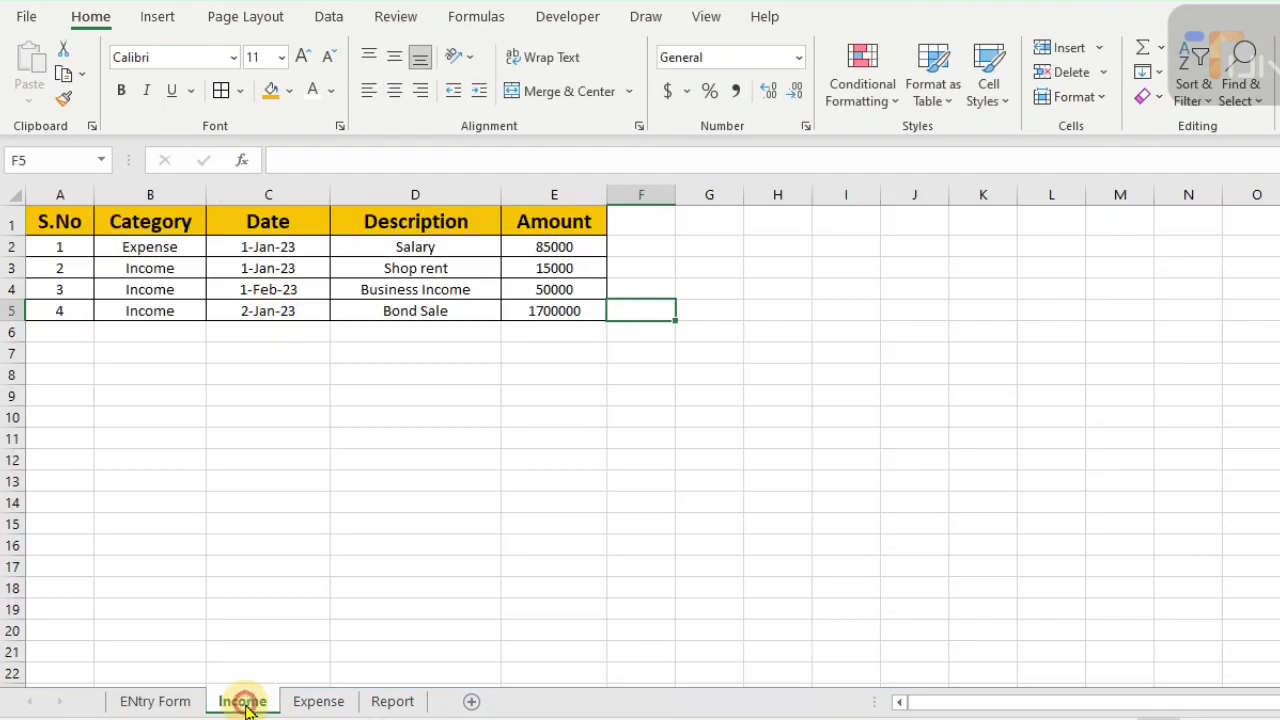
left_click(165, 703)
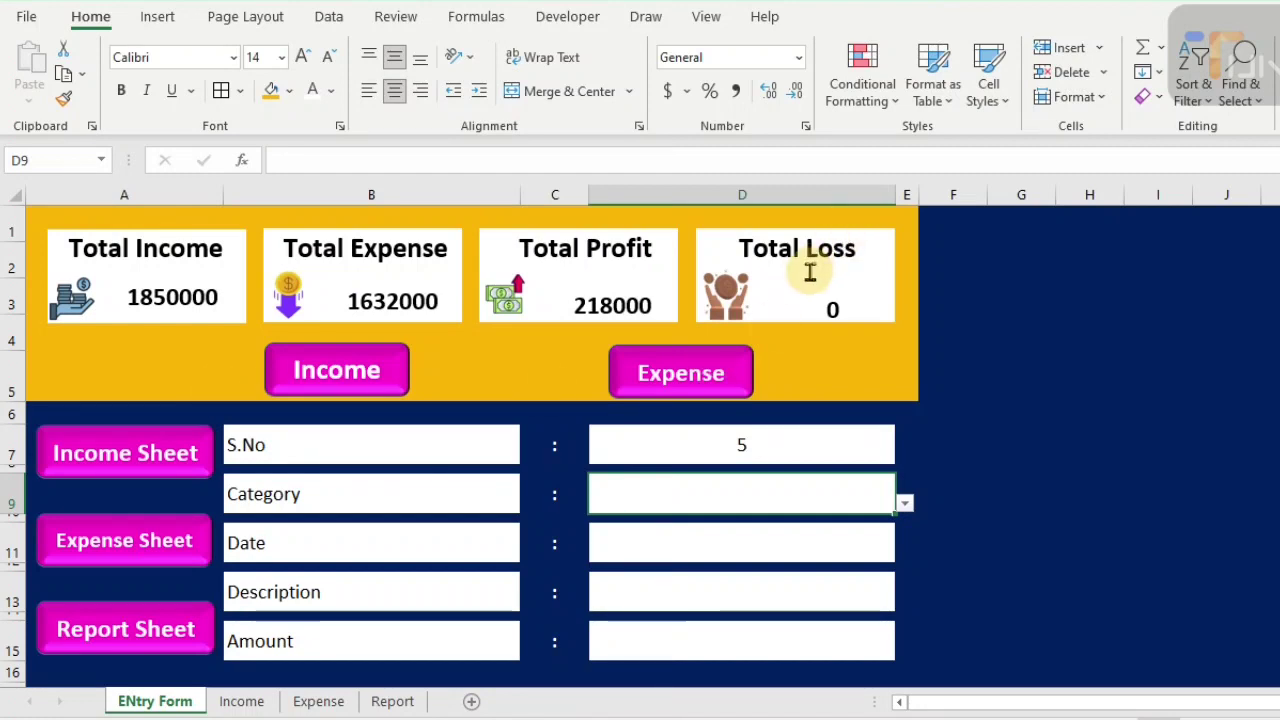
- Choose Expense as the category of the new entry and enter the date 2-2-2023
left_click(905, 506)
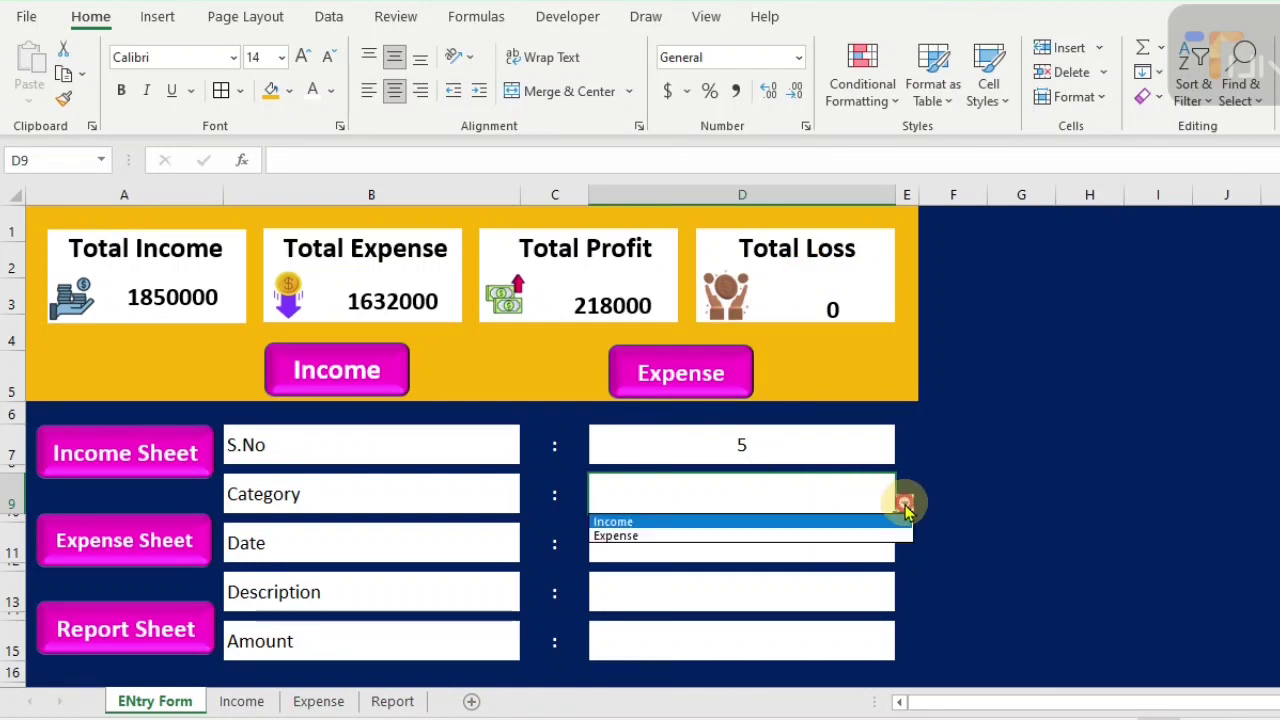
left_click(813, 538)
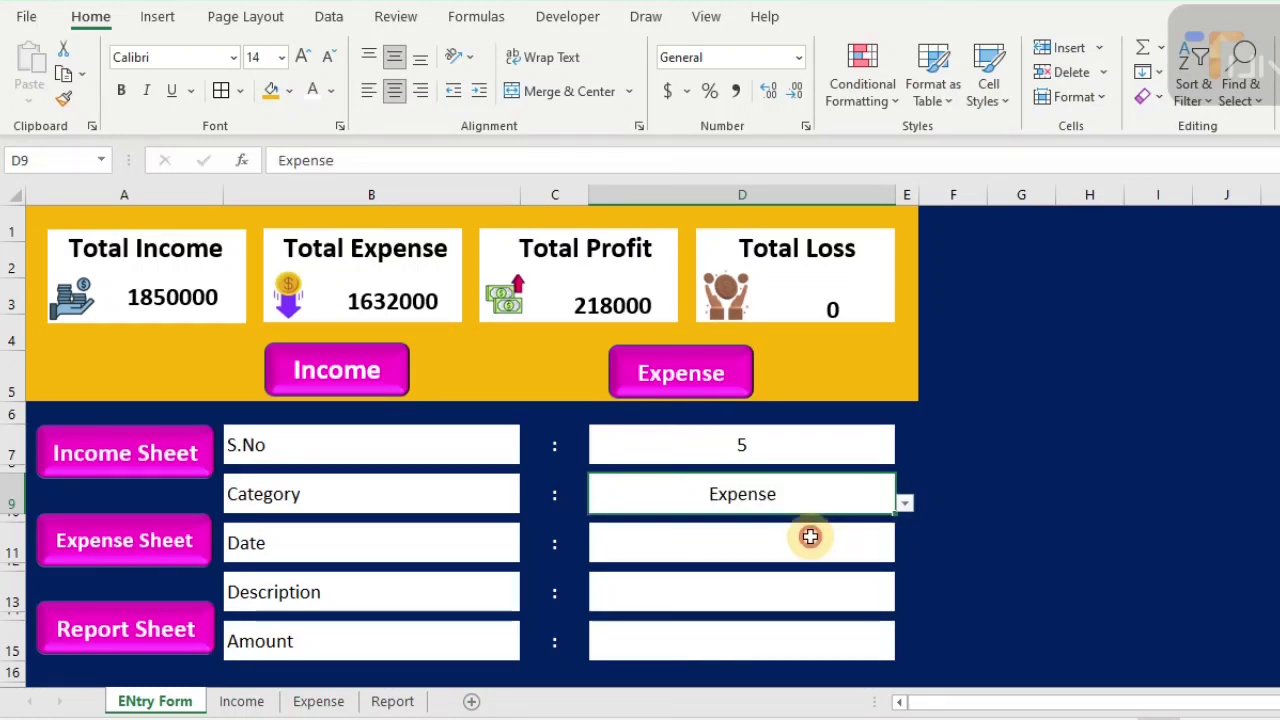
left_click(739, 545)
type("2-2-2023")
key("Return")
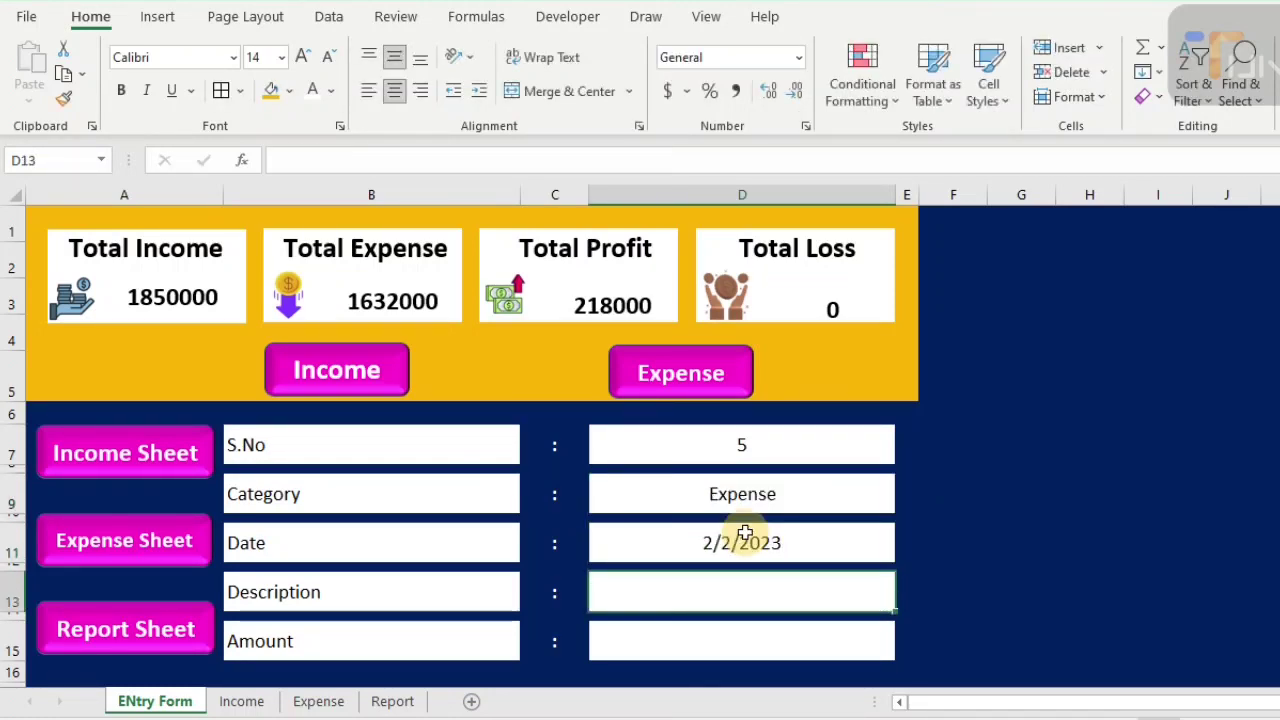
- Enter the description Van Purchase and the amount 1800000, and submit the record with the form's Expense macro
type("Van Purchase")
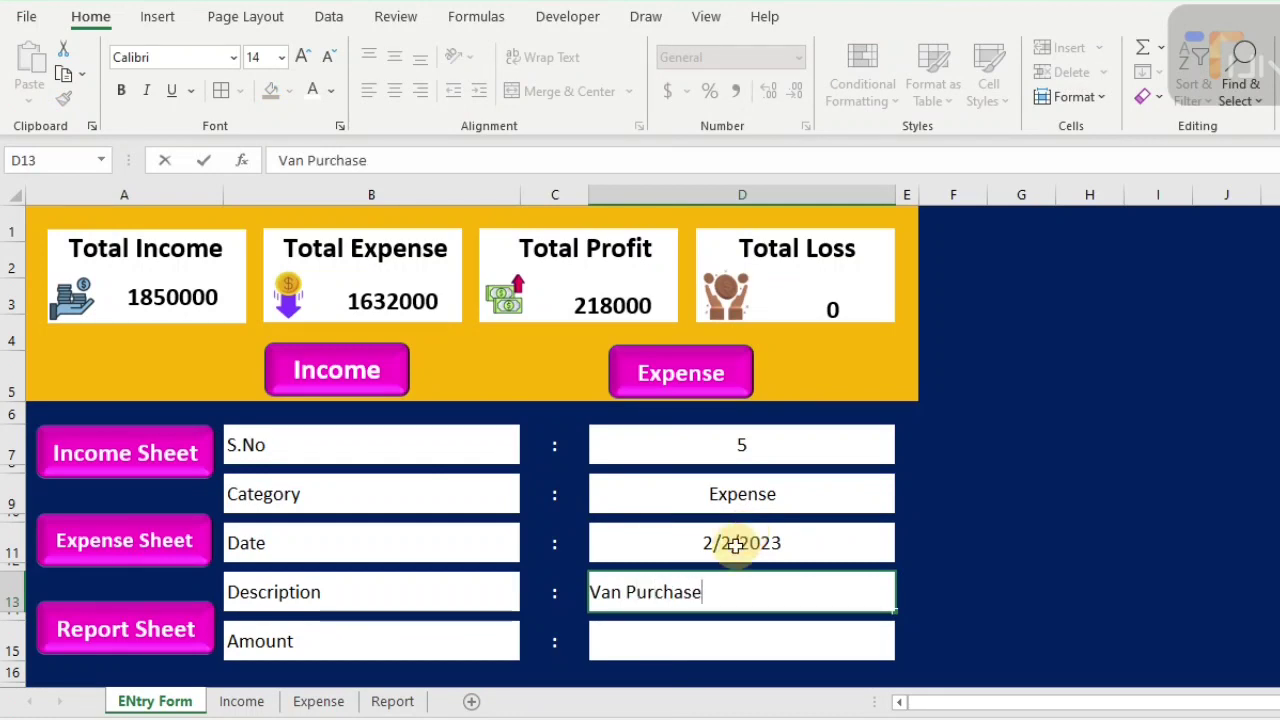
left_click(714, 643)
type("1800000")
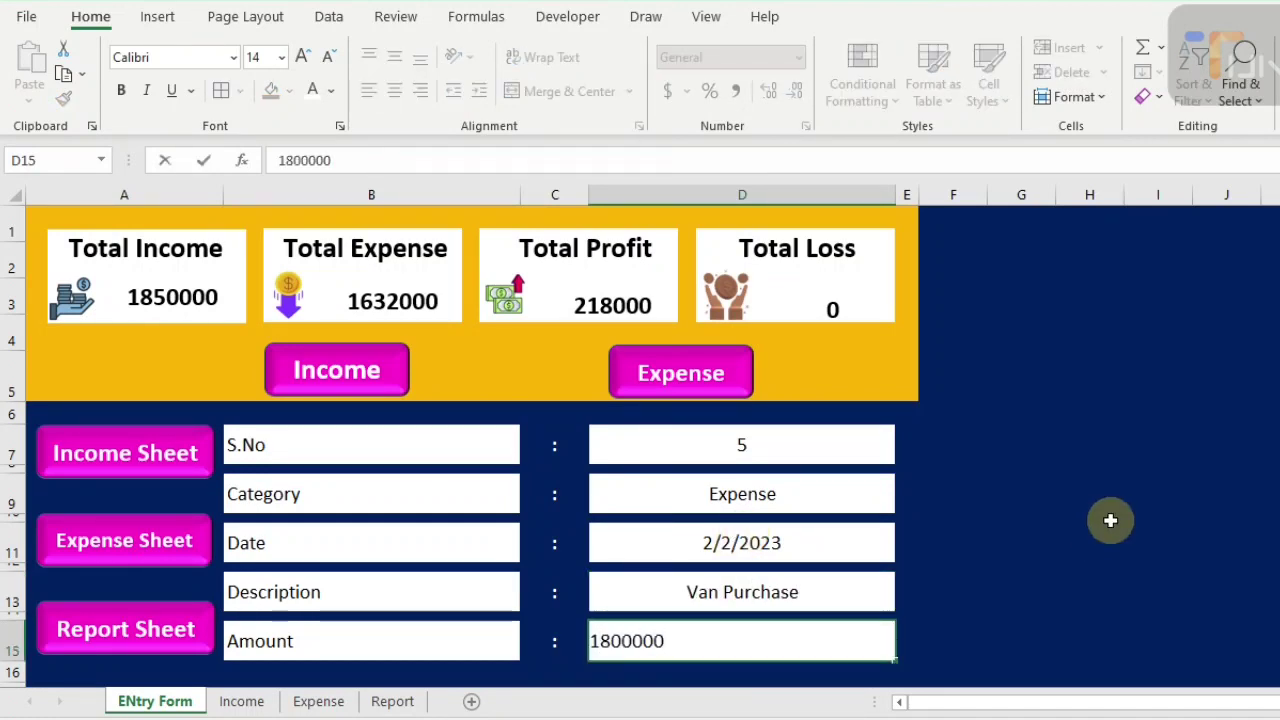
left_click(660, 372)
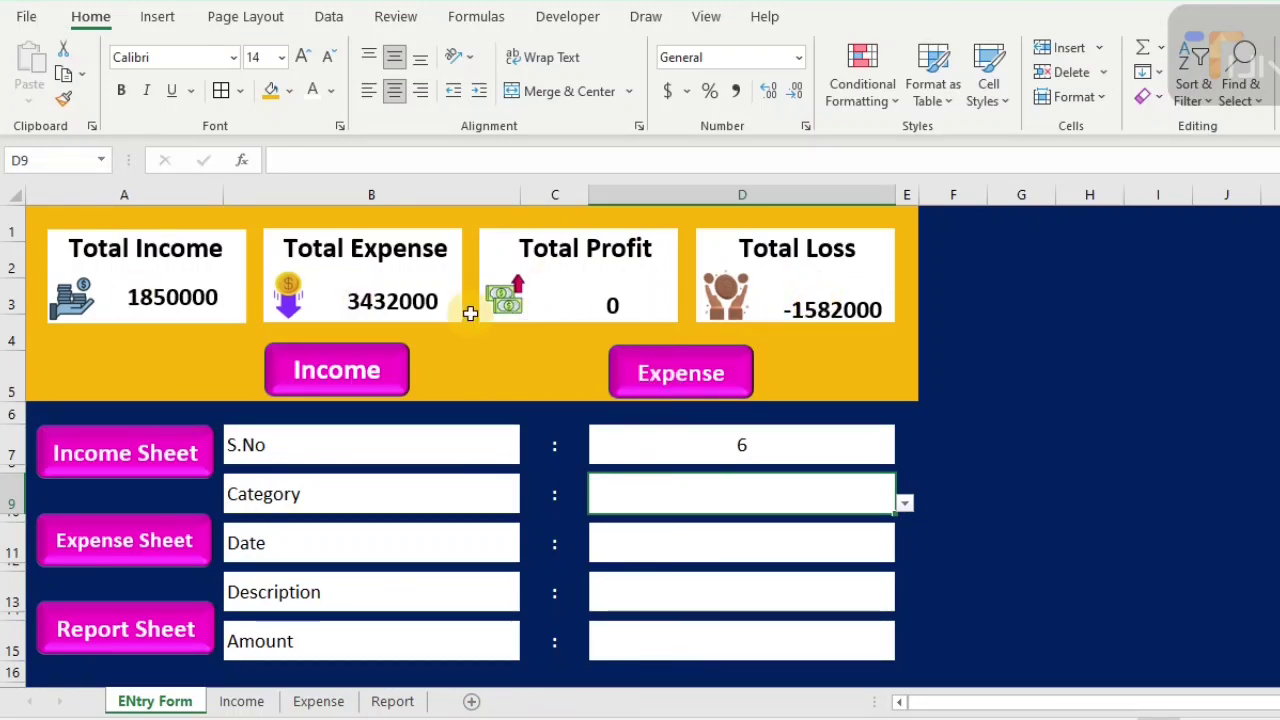
- Recolour the Income Sheet, Expense Sheet and Report Sheet shapes on the entry form with a standard green fill
left_click(157, 470, "ctrl")
left_click(145, 540, "ctrl")
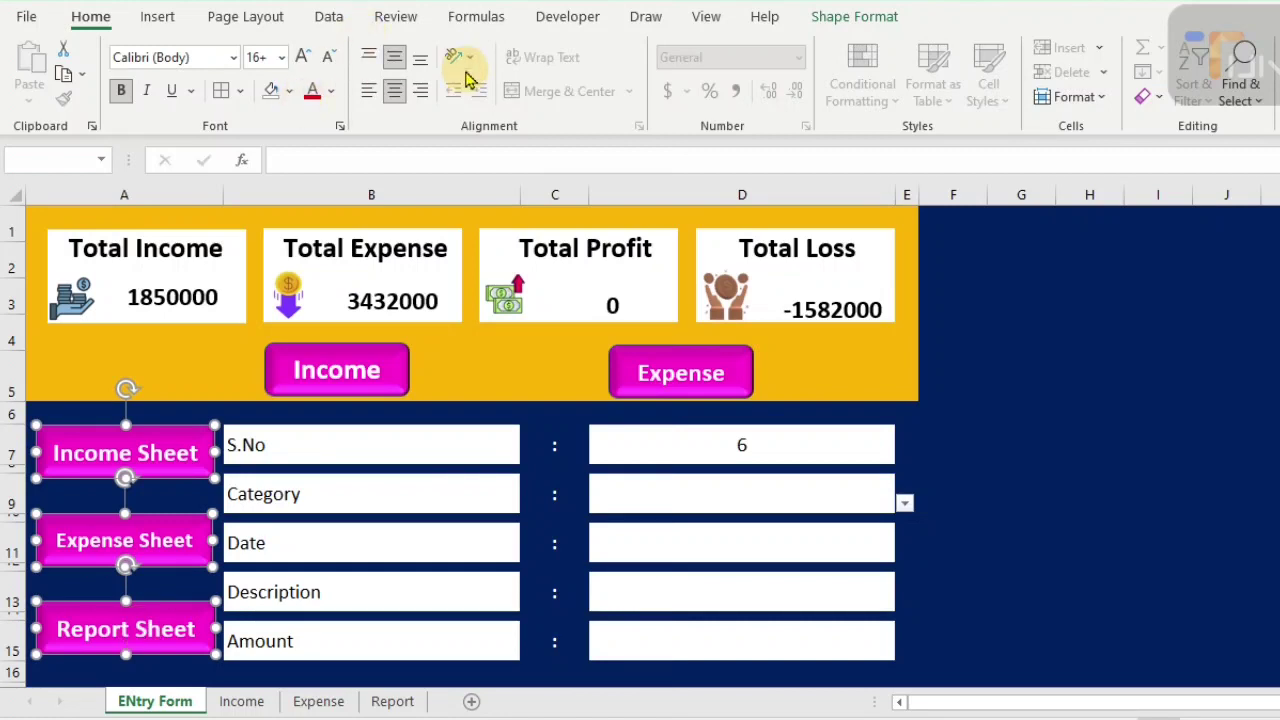
left_click(855, 17)
left_click(565, 50)
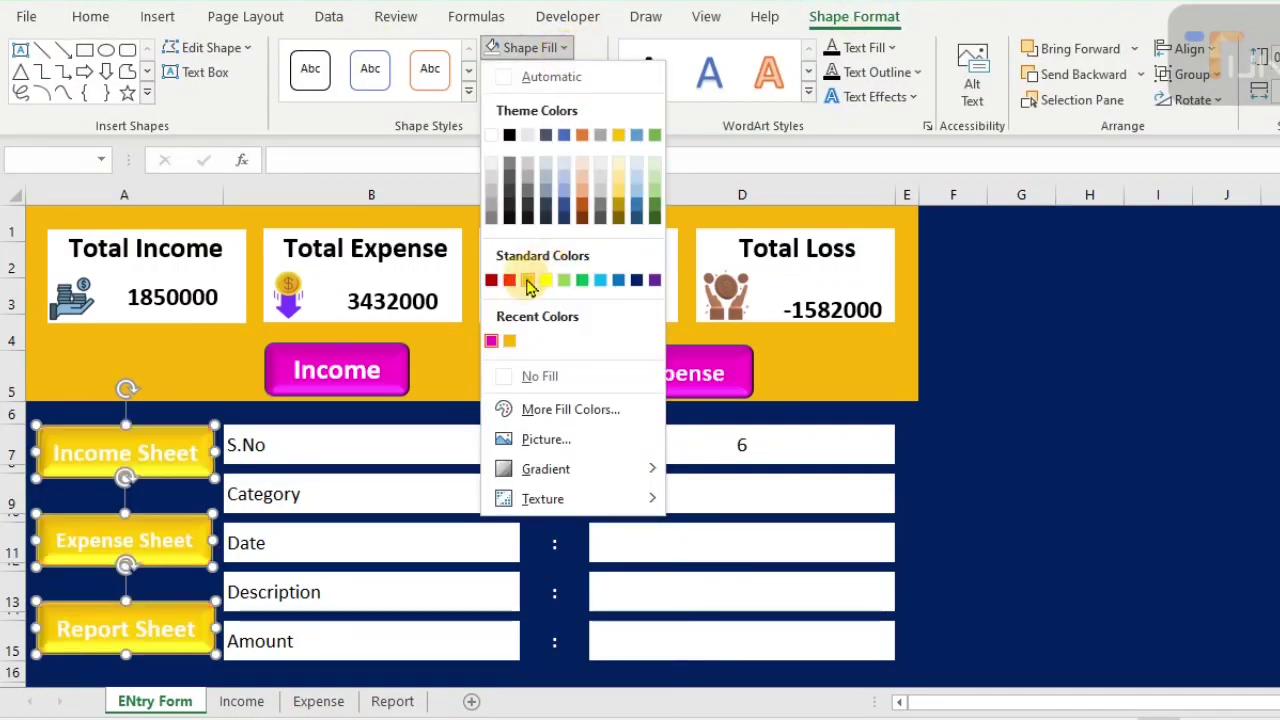
left_click(583, 281)
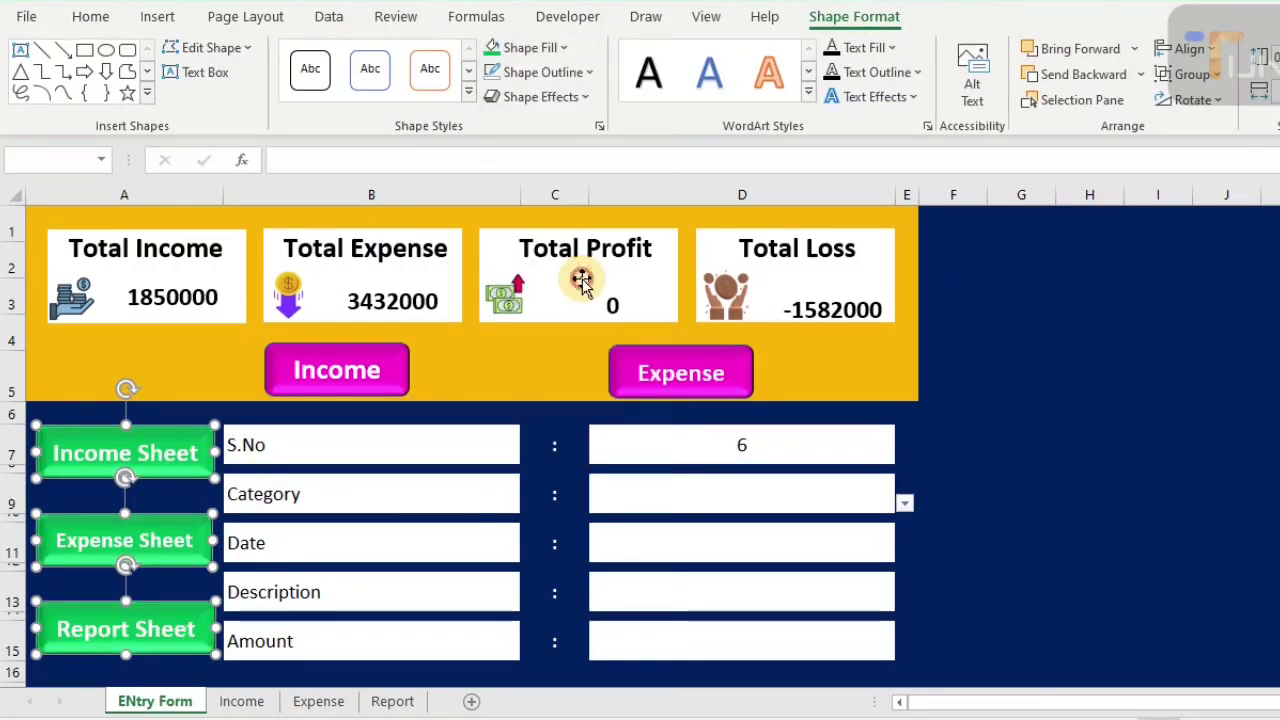
left_click(550, 72)
left_click(503, 400)
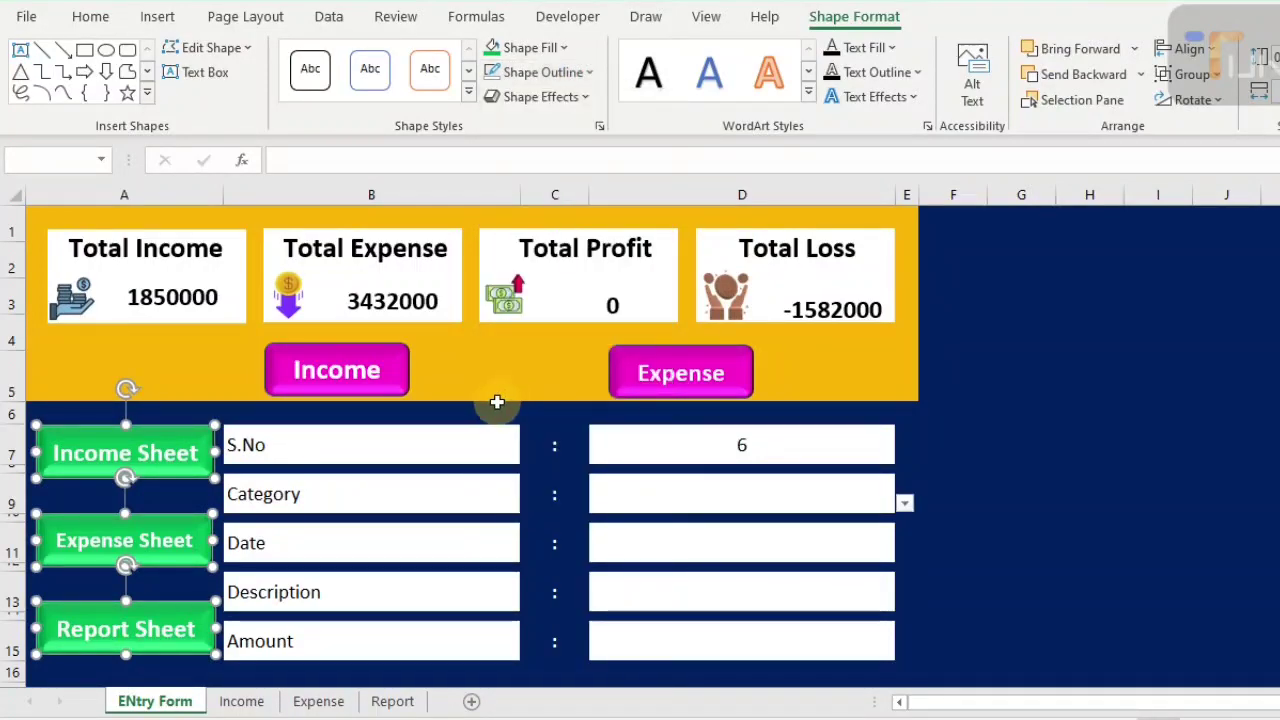
- Copy the three green navigation shapes from the entry form to the empty area beside the Income sheet's table
key("ctrl+c")
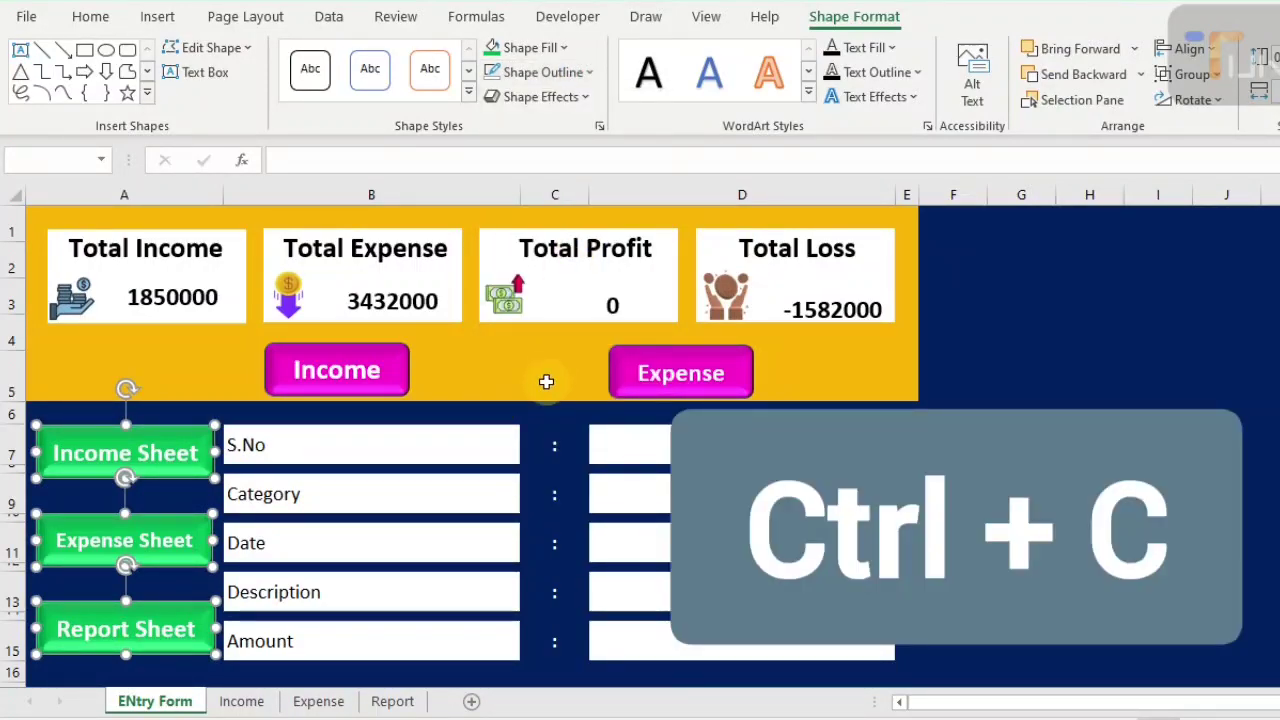
left_click(243, 703)
left_click(711, 222)
key("ctrl+v")
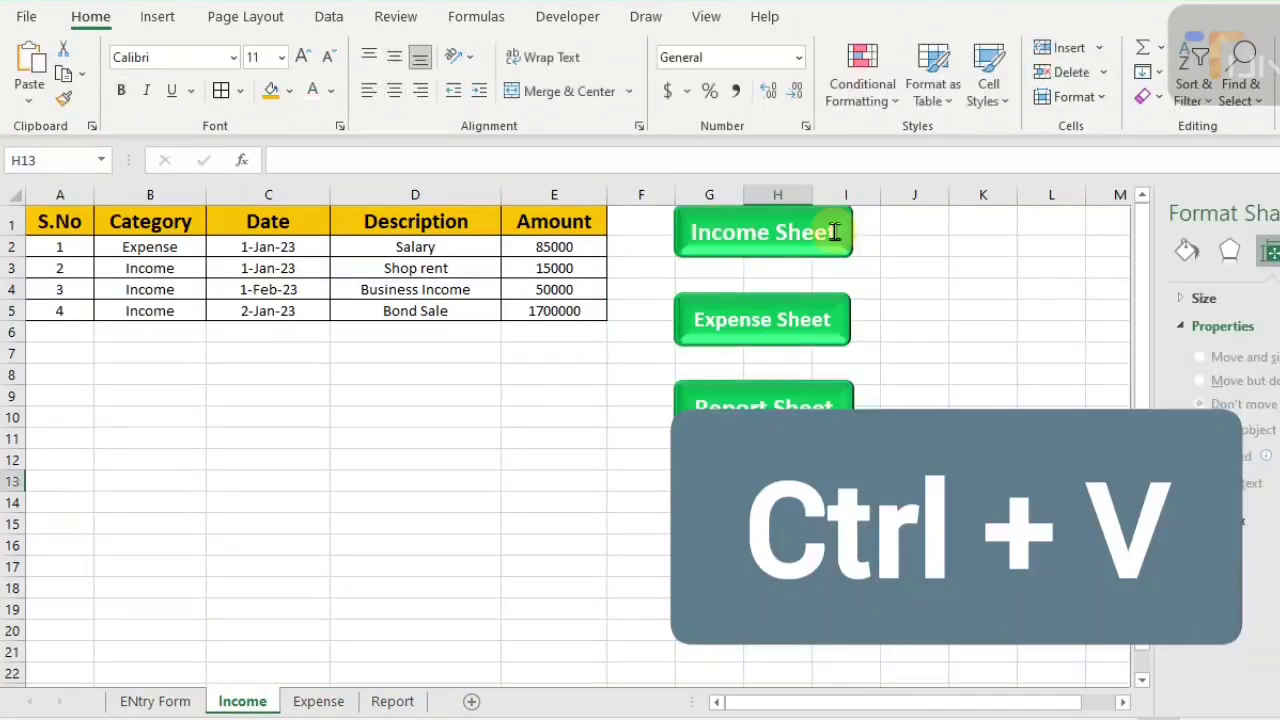
- Change the label of the copied Income Sheet shape on the Income sheet to Entry Sheet
left_click_drag(835, 232, 709, 245)
left_click(769, 237)
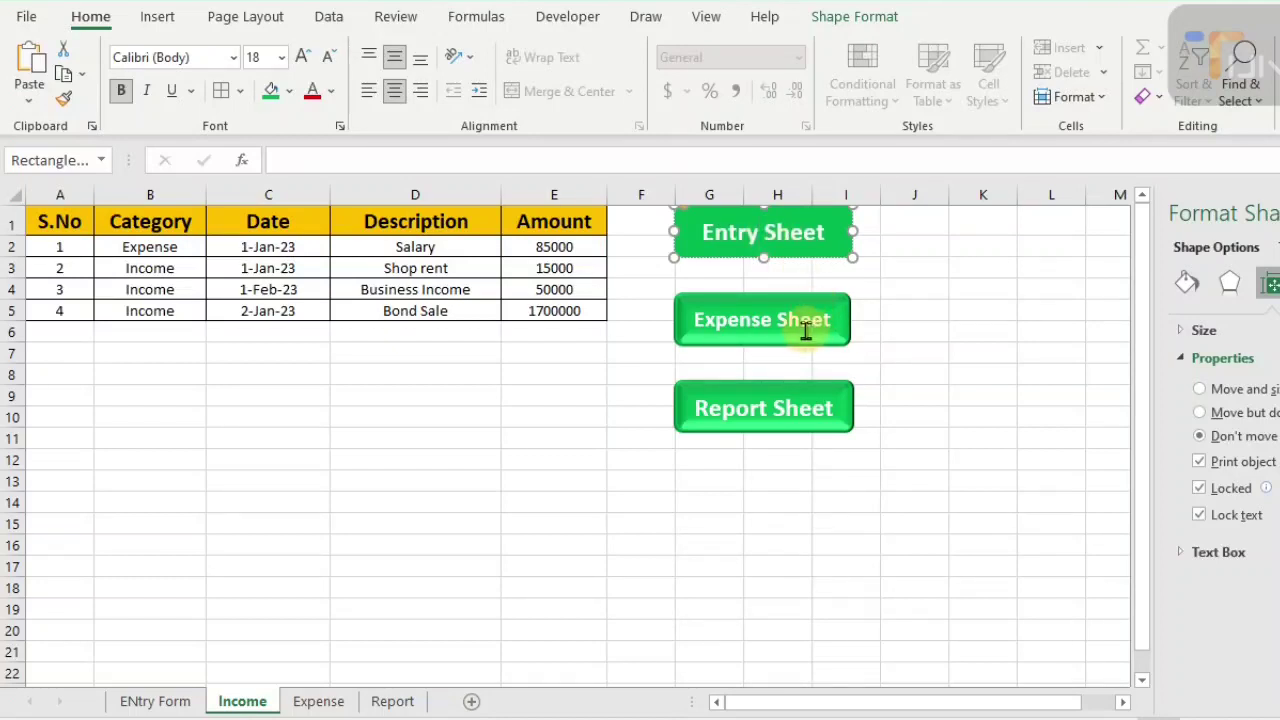
left_click(860, 370)
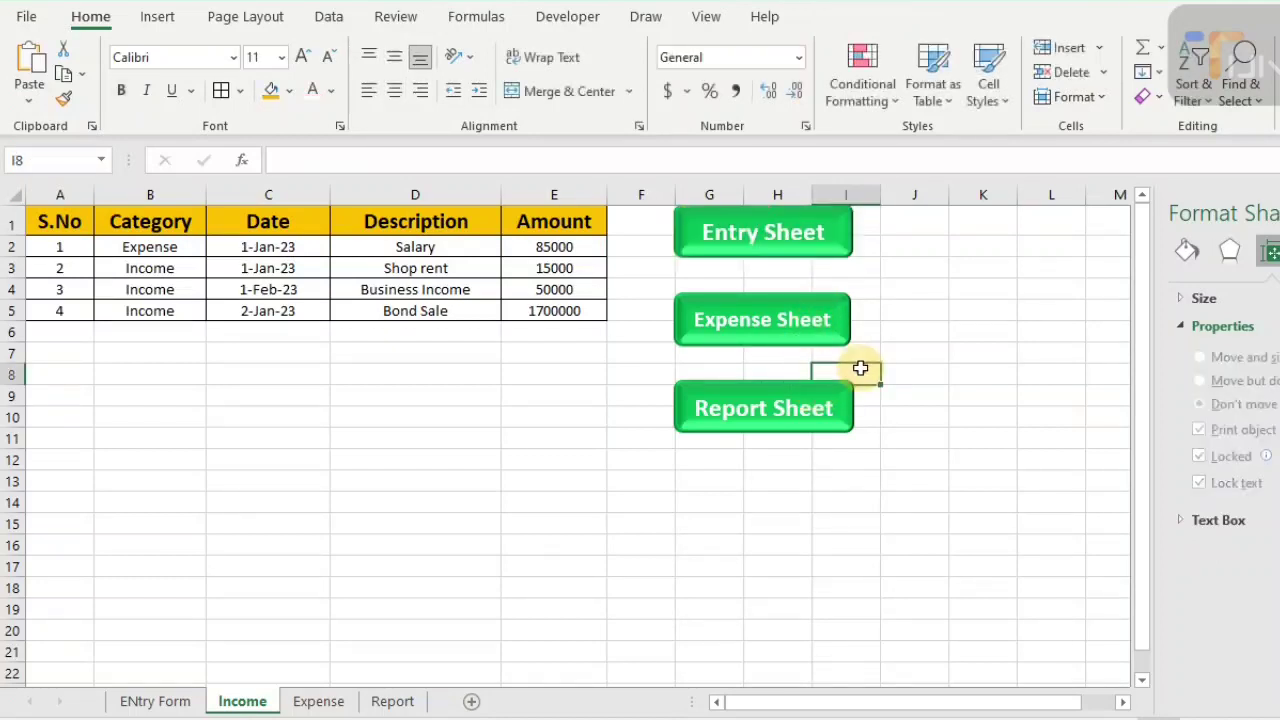
- Hyperlink the Entry Sheet shape on the Income sheet to cell A1 of the ENtry Form sheet
right_click(787, 234)
left_click(880, 507)
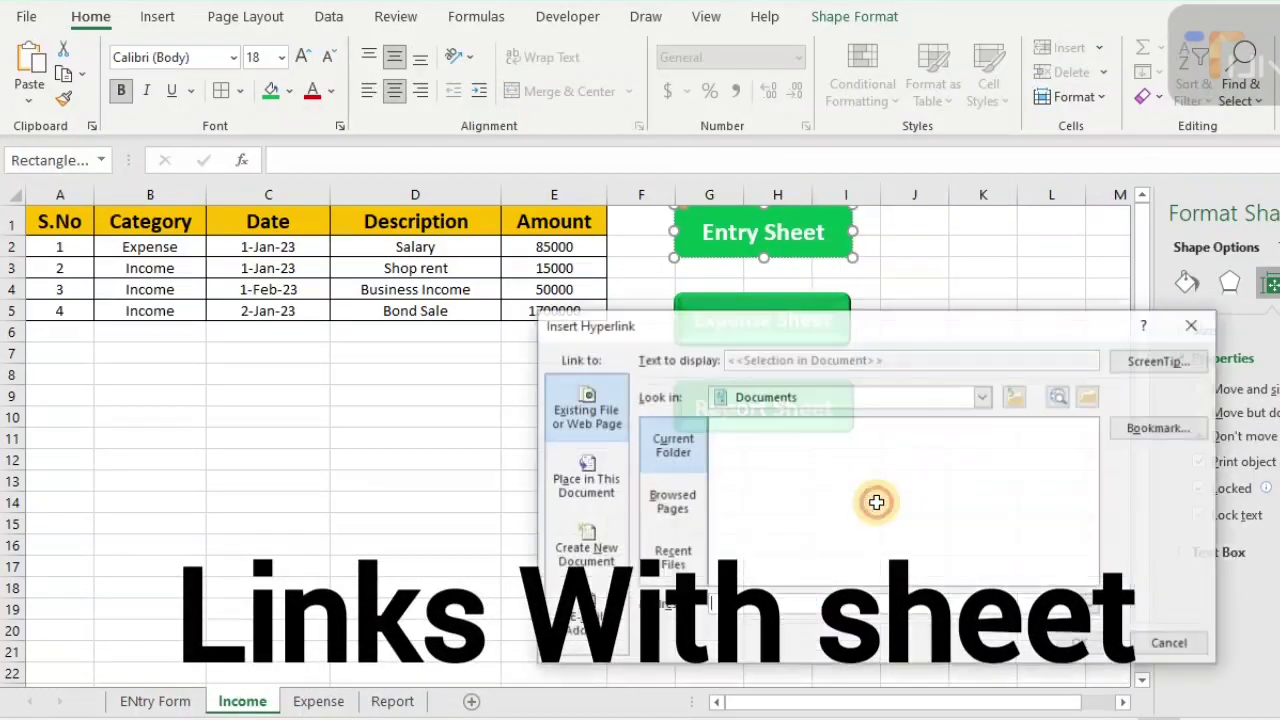
left_click(618, 492)
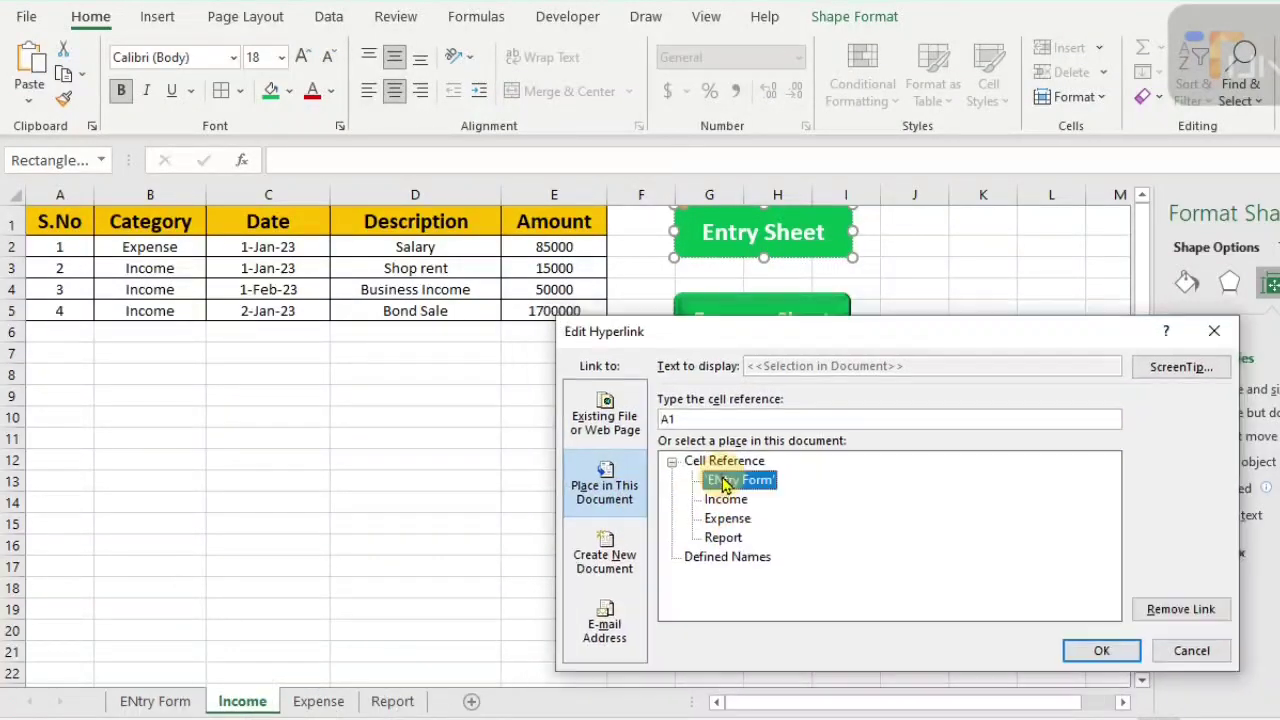
left_click(1102, 651)
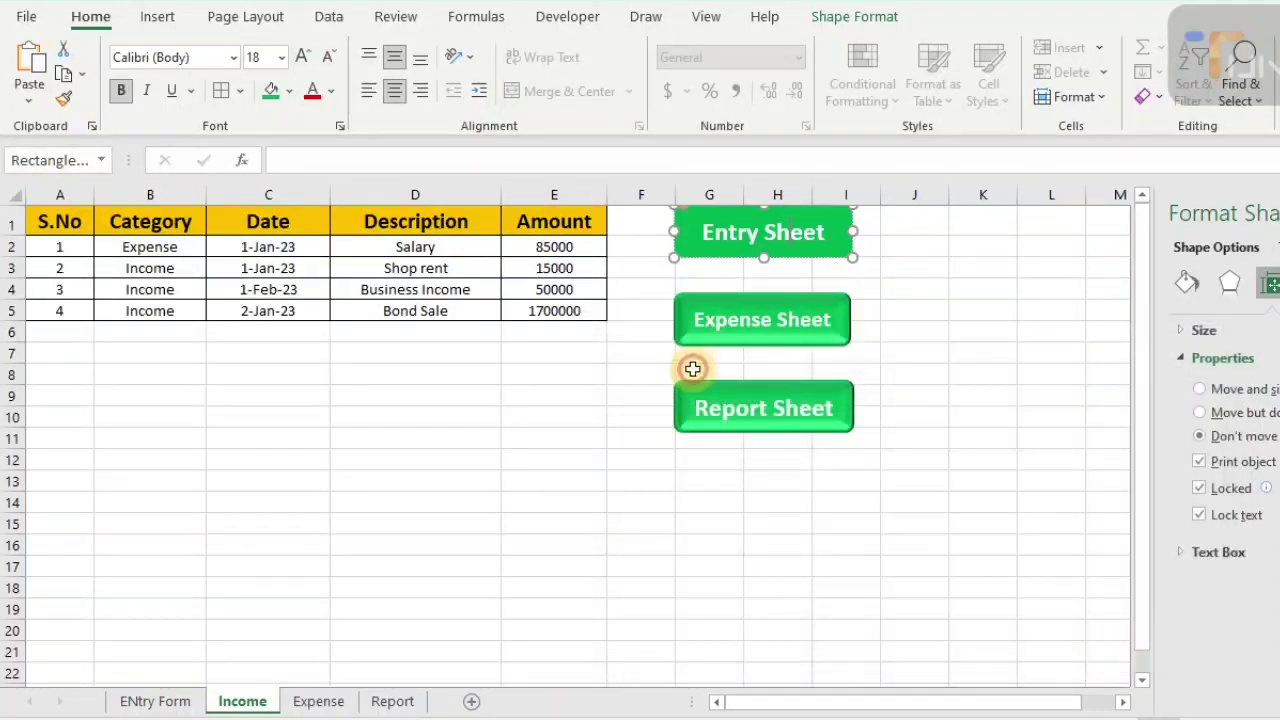
- Hyperlink the Expense Sheet shape on the Income sheet to cell A1 of the Expense sheet
right_click(762, 328)
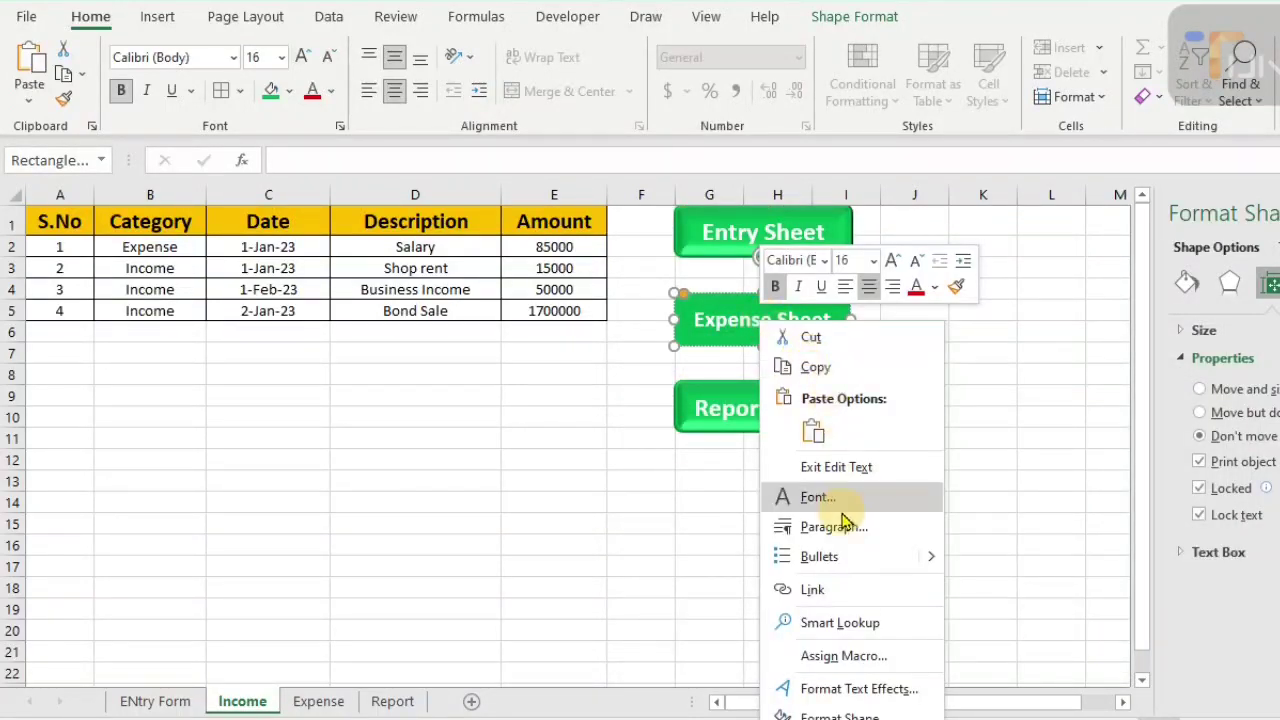
left_click(843, 591)
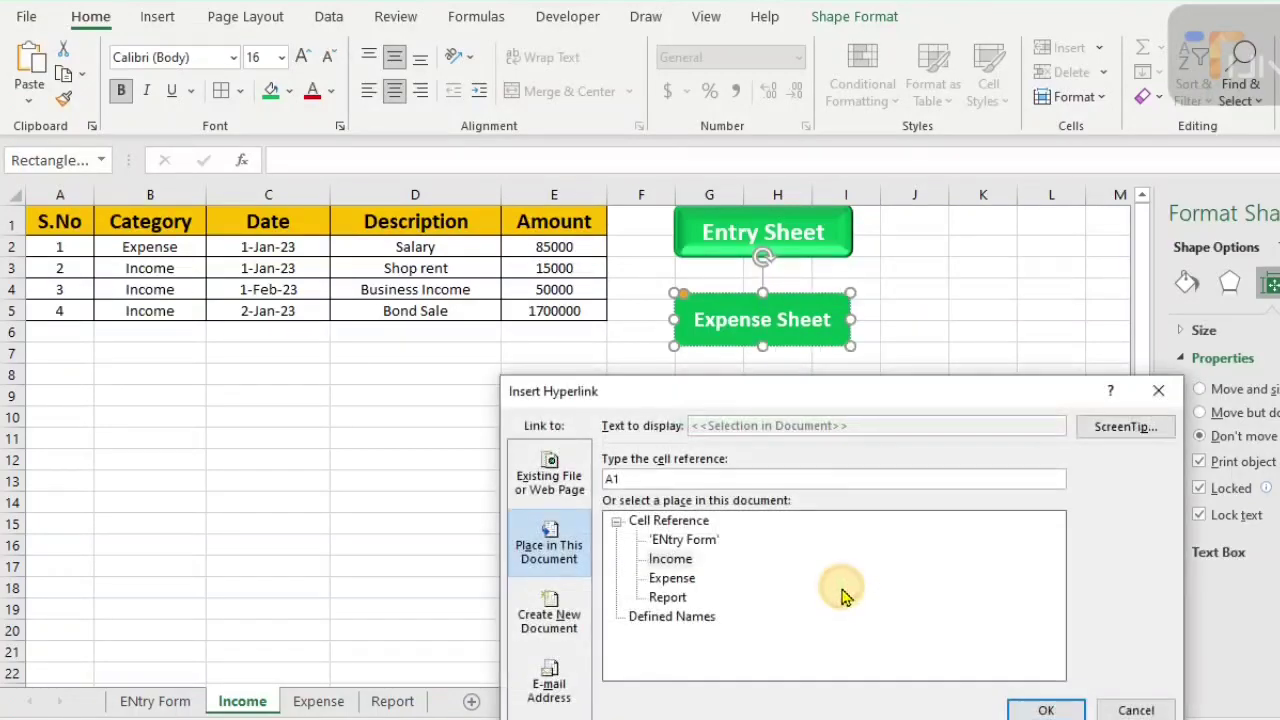
left_click(672, 578)
left_click(1045, 710)
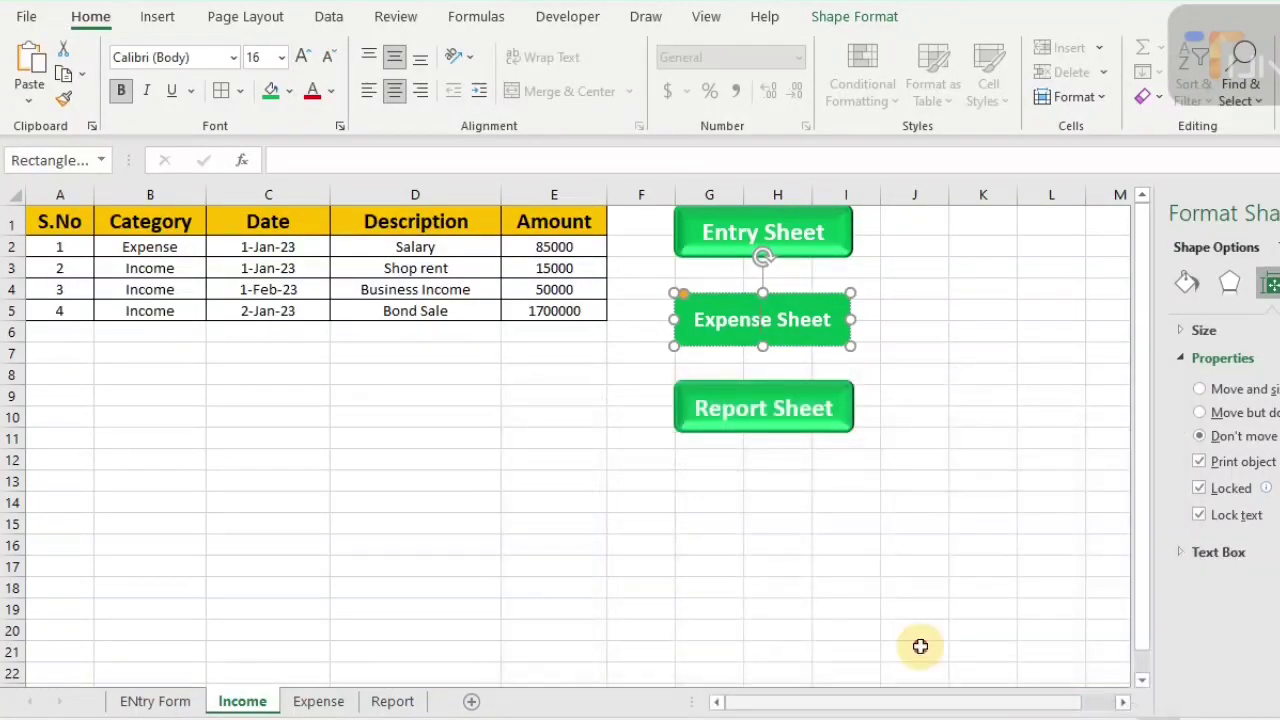
- Hyperlink the Report Sheet shape on the Income sheet to the Report sheet
right_click(737, 408)
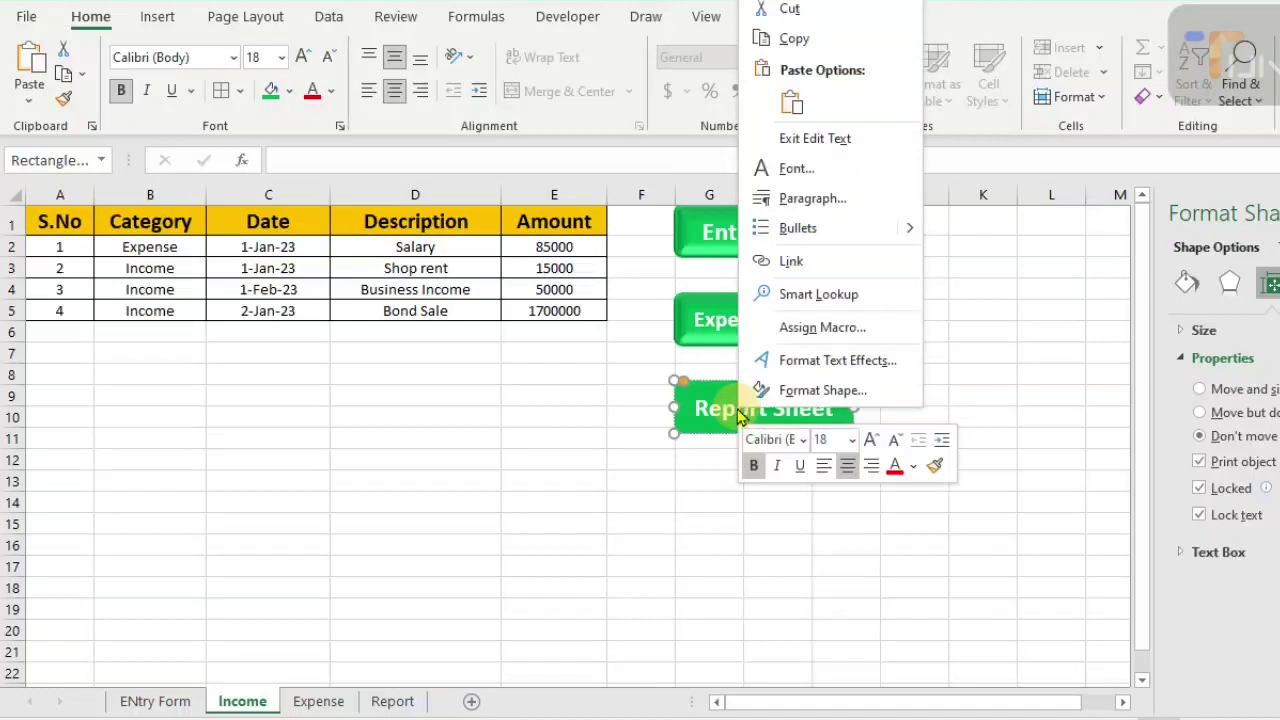
left_click(800, 263)
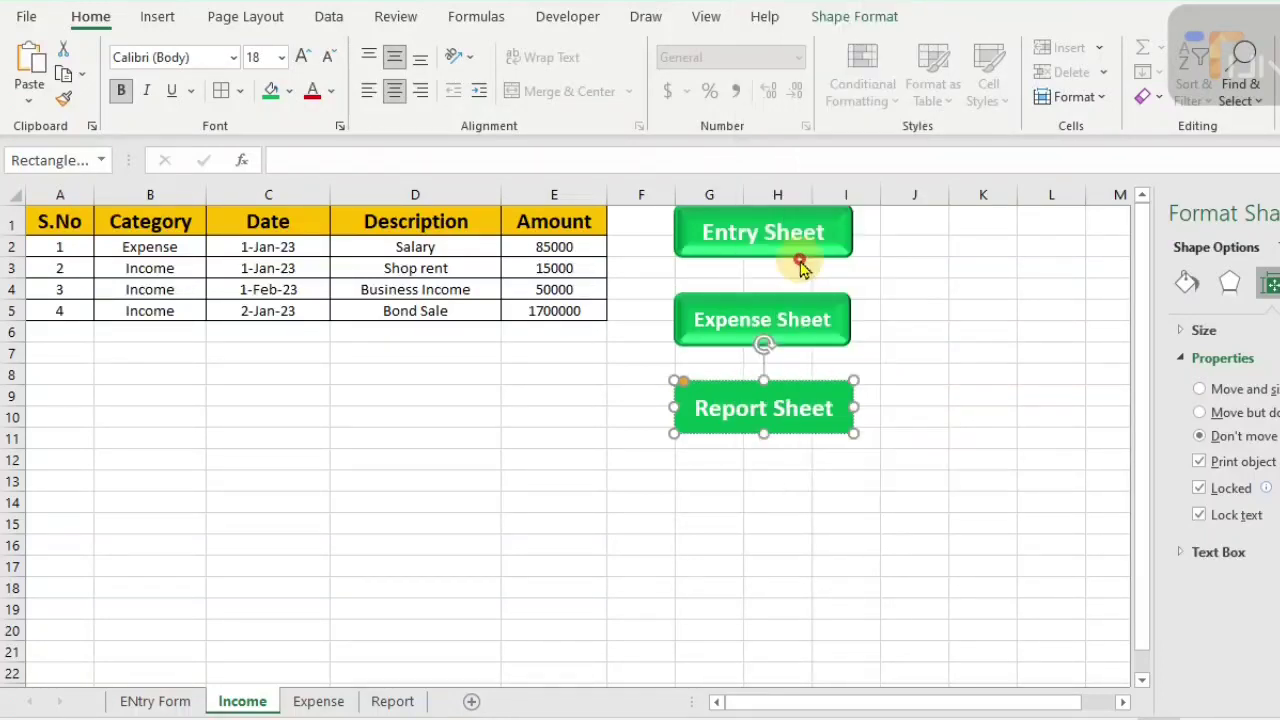
left_click(1021, 410)
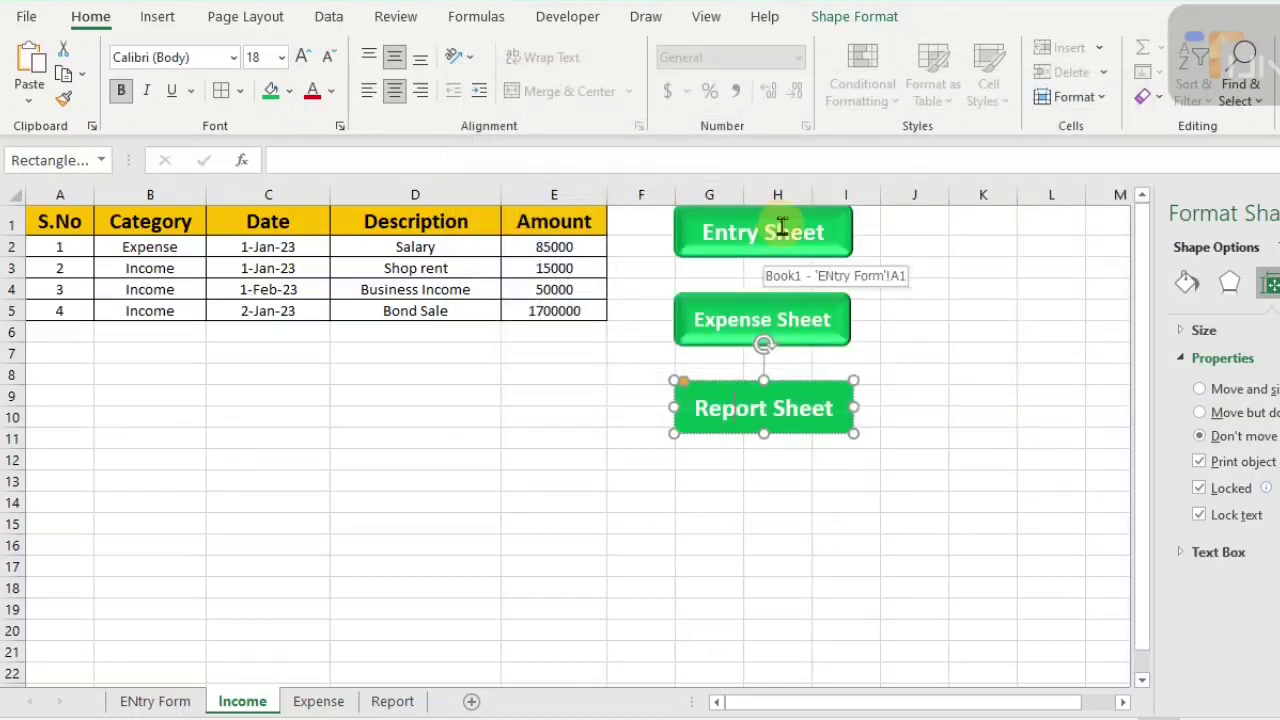
- Copy the three linked navigation shapes from the Income sheet to the Expense sheet, starting at cell G1
left_click(780, 228)
left_click(781, 300, "ctrl")
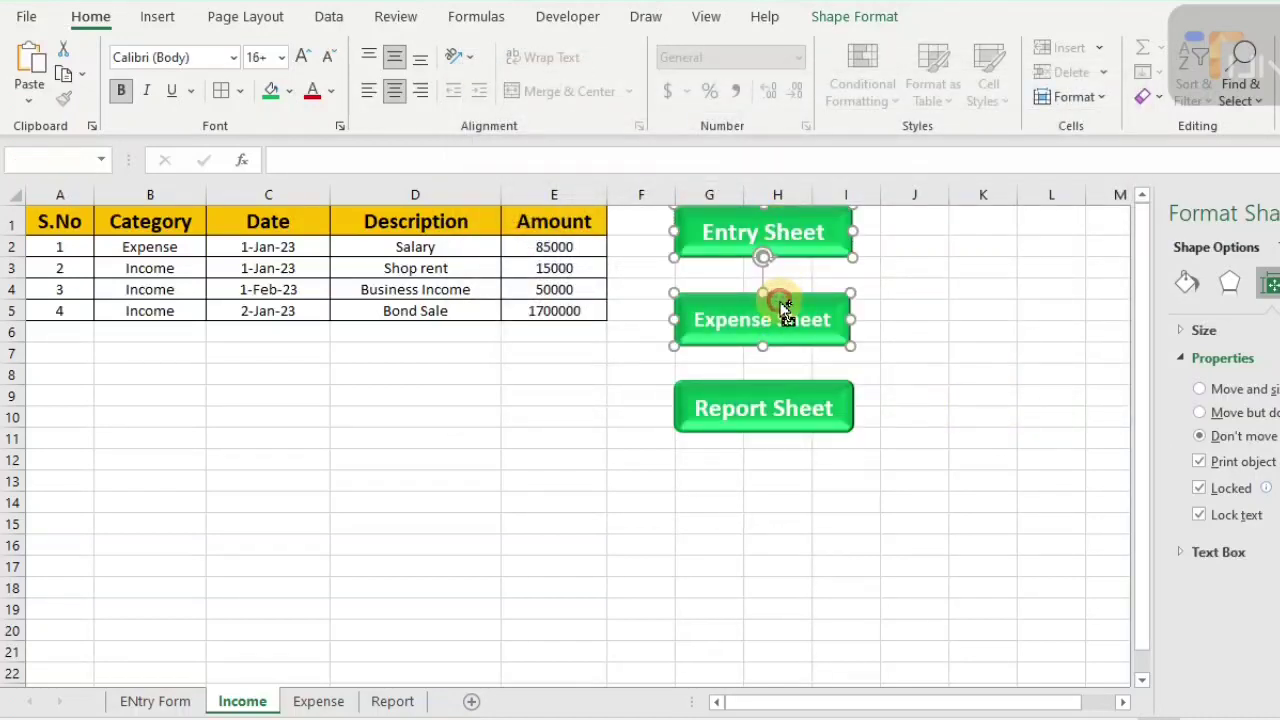
left_click(772, 396, "ctrl")
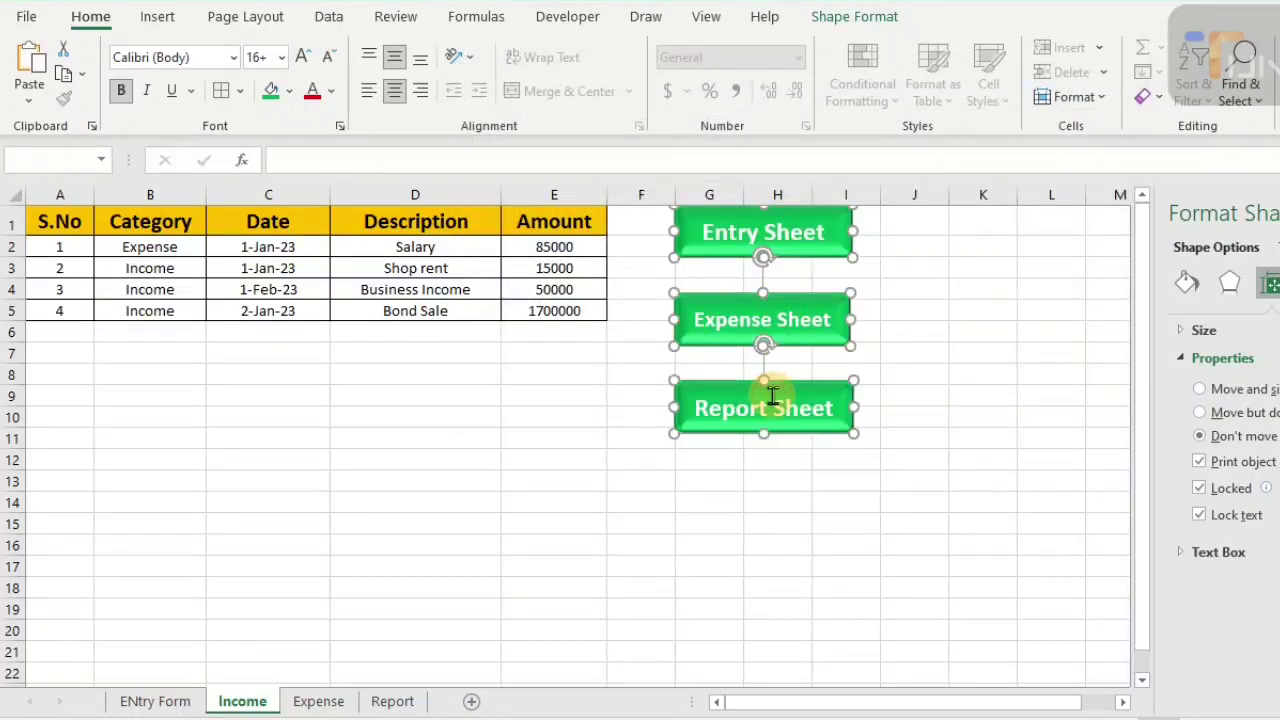
left_click(318, 700)
left_click(747, 226)
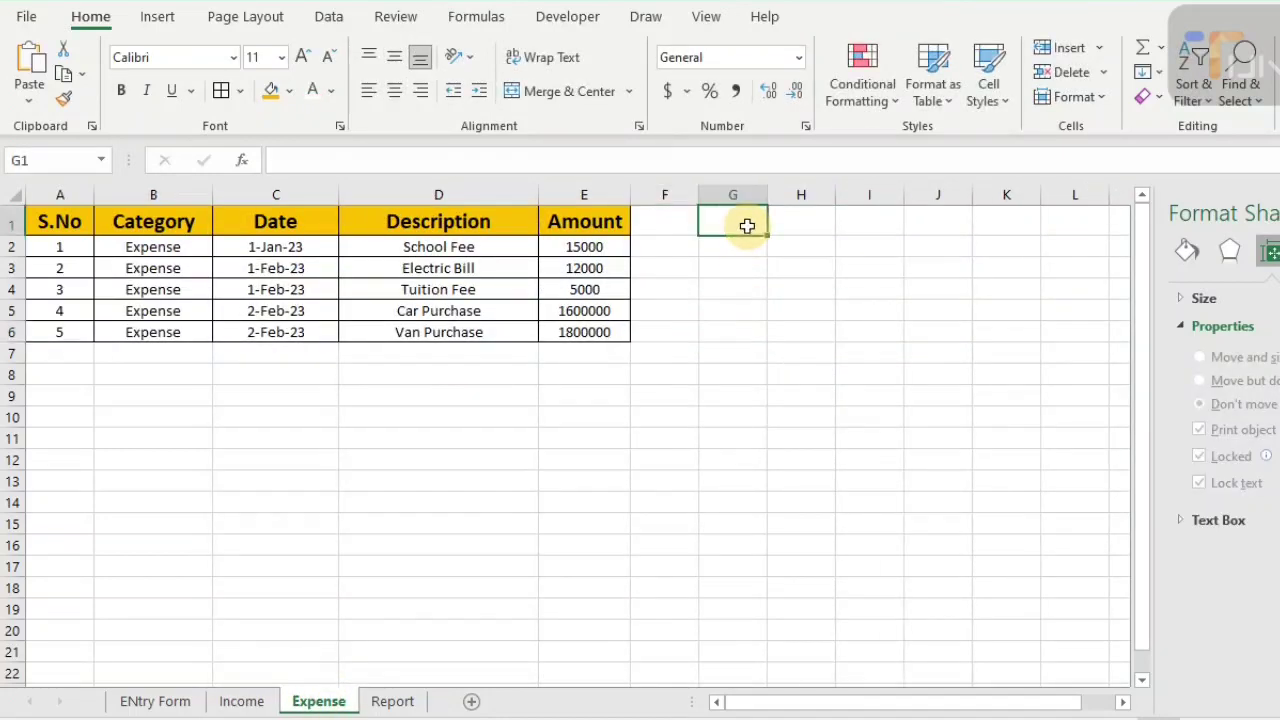
key("ctrl+v")
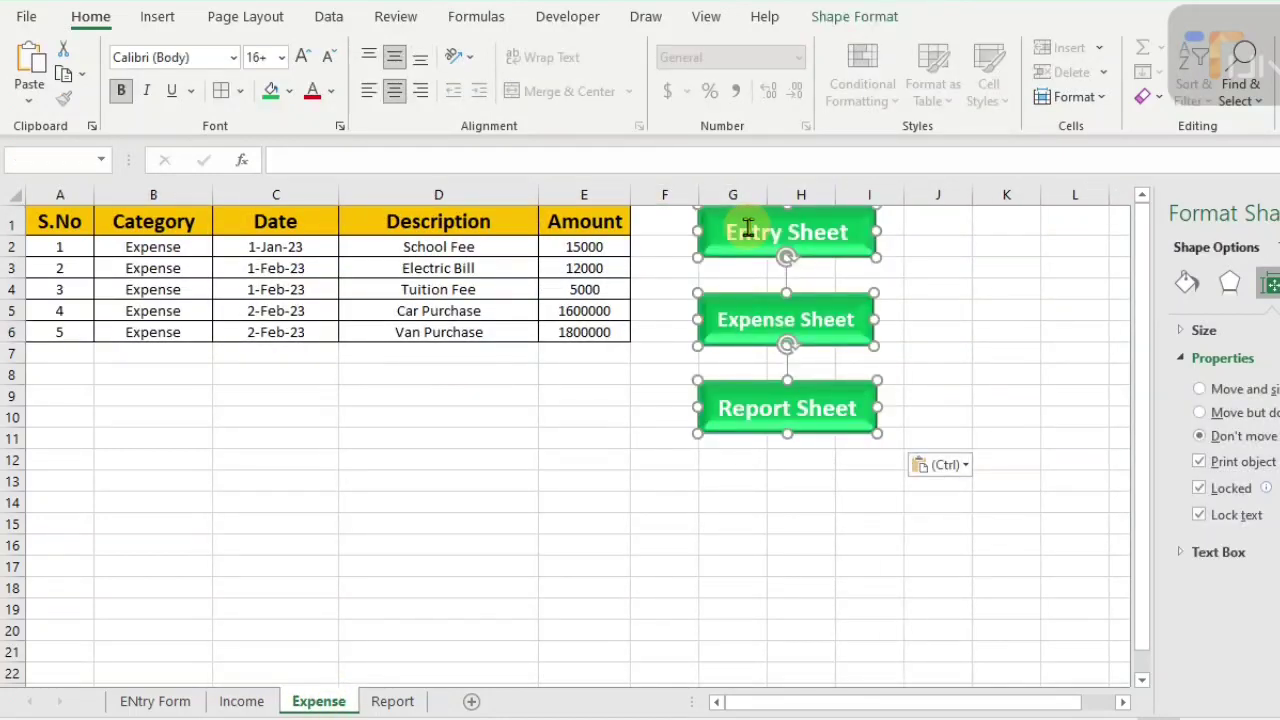
- Relabel the copied Expense Sheet shape on the Expense sheet as Income Sheet and hyperlink it to cell A1 of the Income sheet
left_click(795, 318)
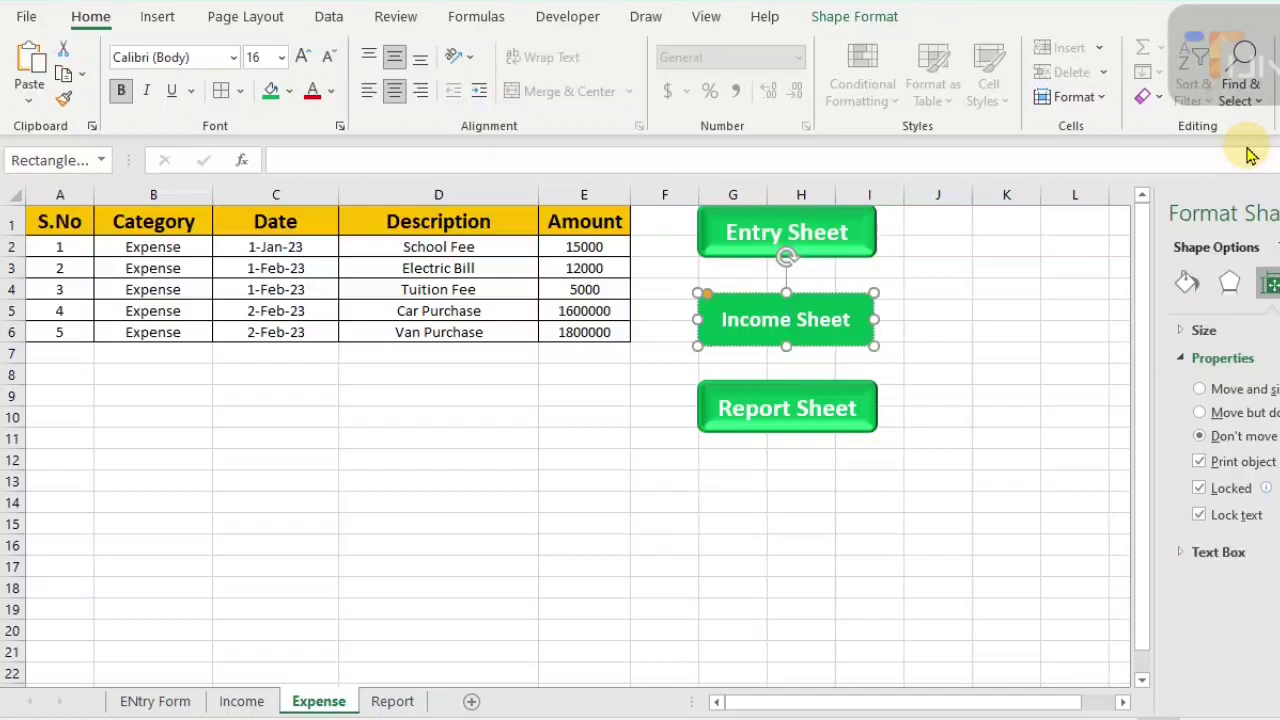
left_click(1103, 310)
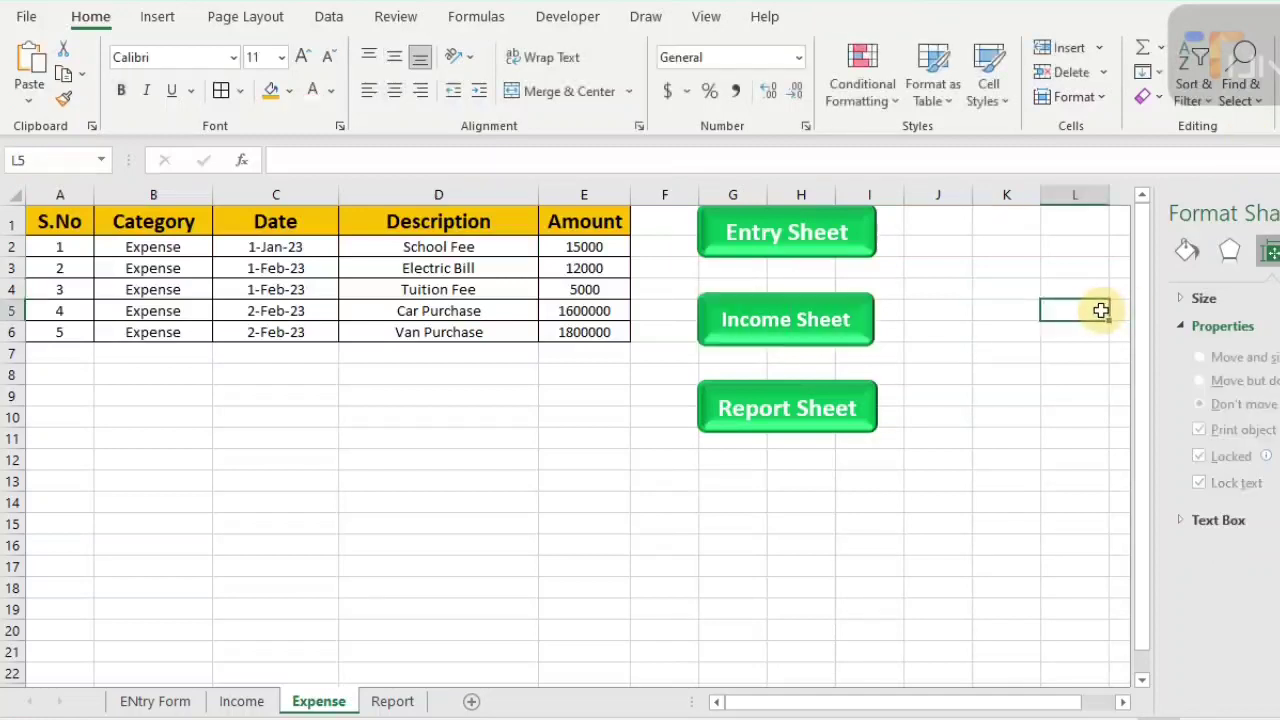
right_click(855, 329)
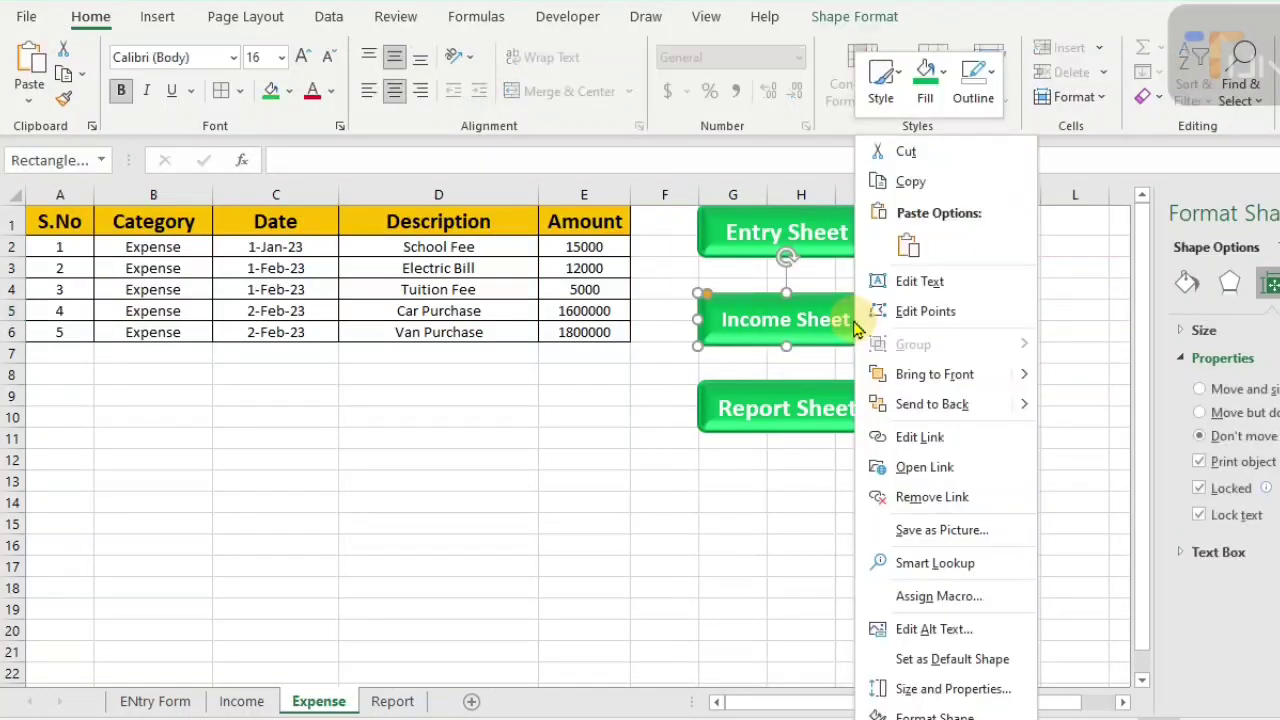
left_click(920, 437)
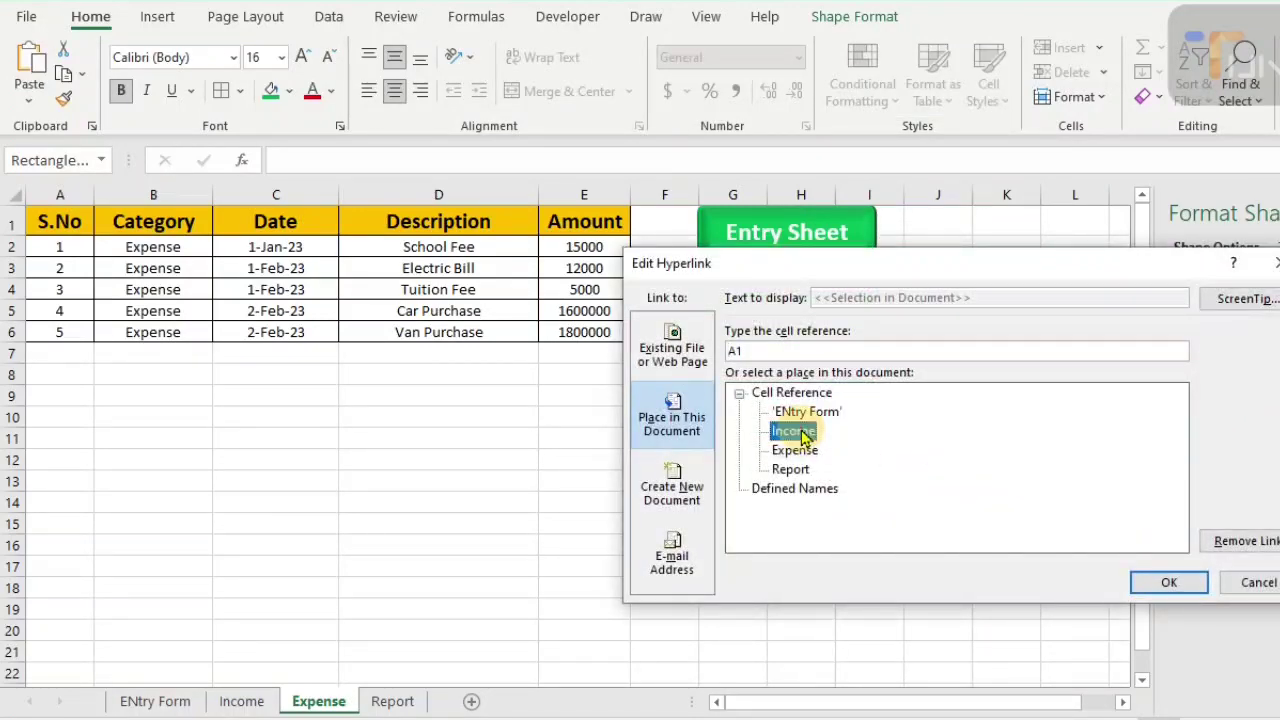
left_click(1150, 581)
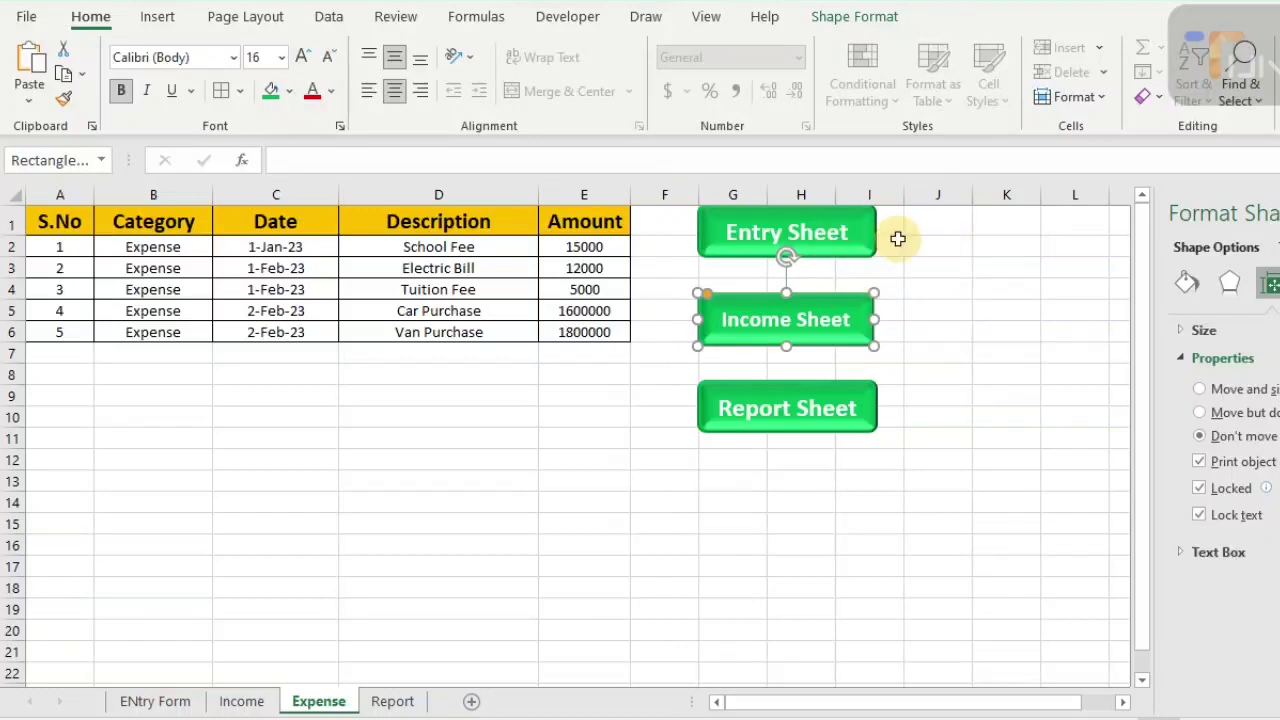
- Copy the Entry Sheet, Income Sheet and Report Sheet shapes from the Expense sheet to the Report sheet, starting at cell F1
left_click(830, 238, "ctrl")
left_click(801, 416, "ctrl")
left_click(392, 701)
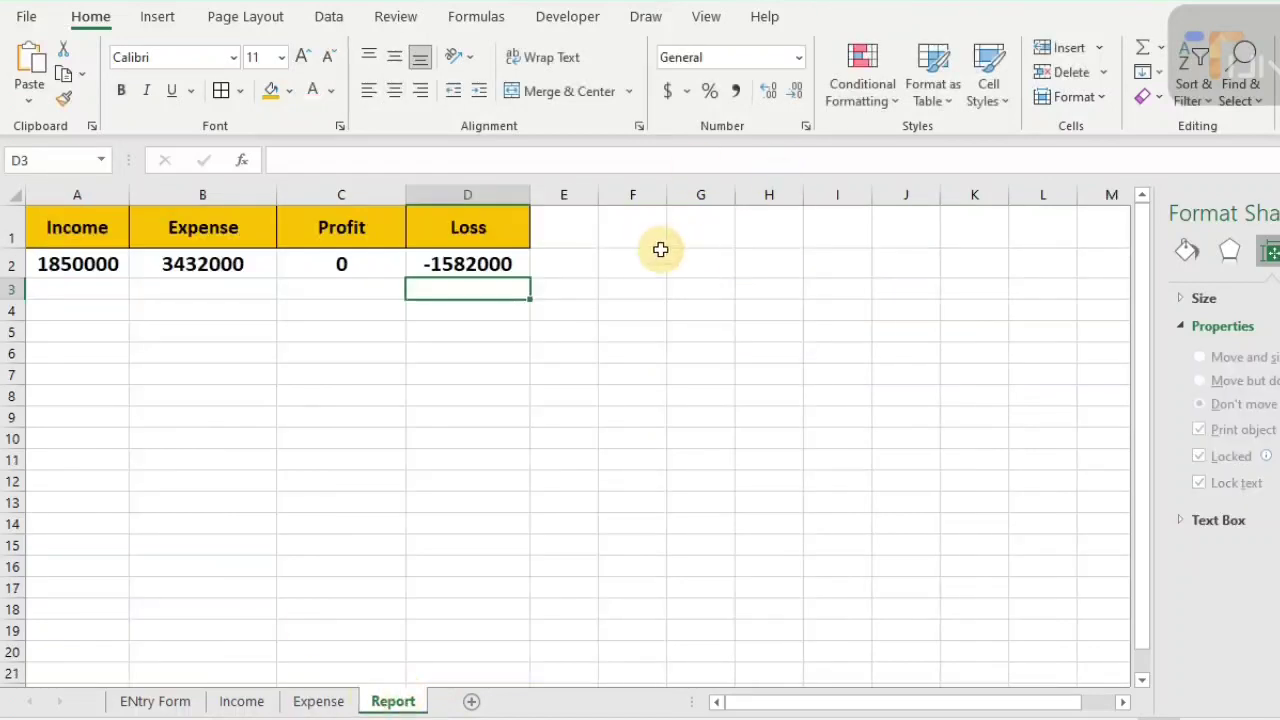
left_click(649, 229)
key("ctrl+v")
- Relabel the copied Report Sheet shape on the Report sheet as Expense Sheet and set its text to size 16
left_click(694, 408)
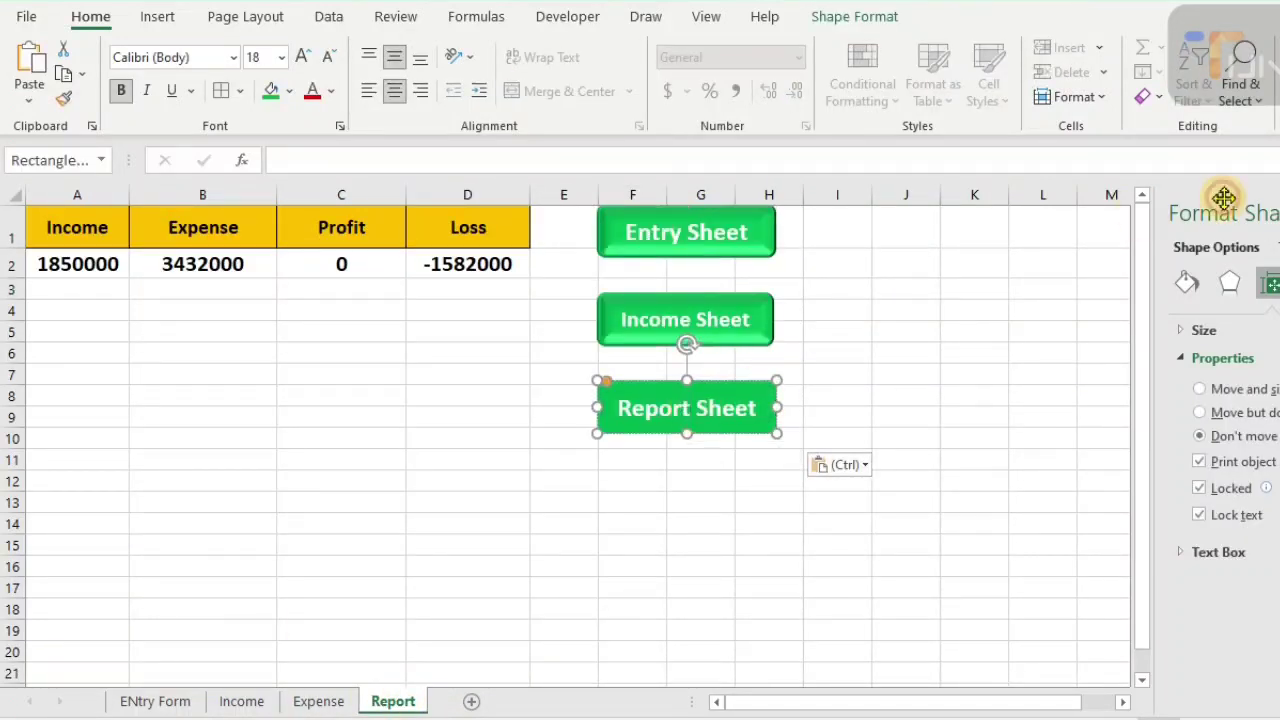
key("BackSpace")
key("BackSpace")
key("BackSpace")
key("BackSpace")
key("BackSpace")
key("BackSpace")
key("BackSpace")
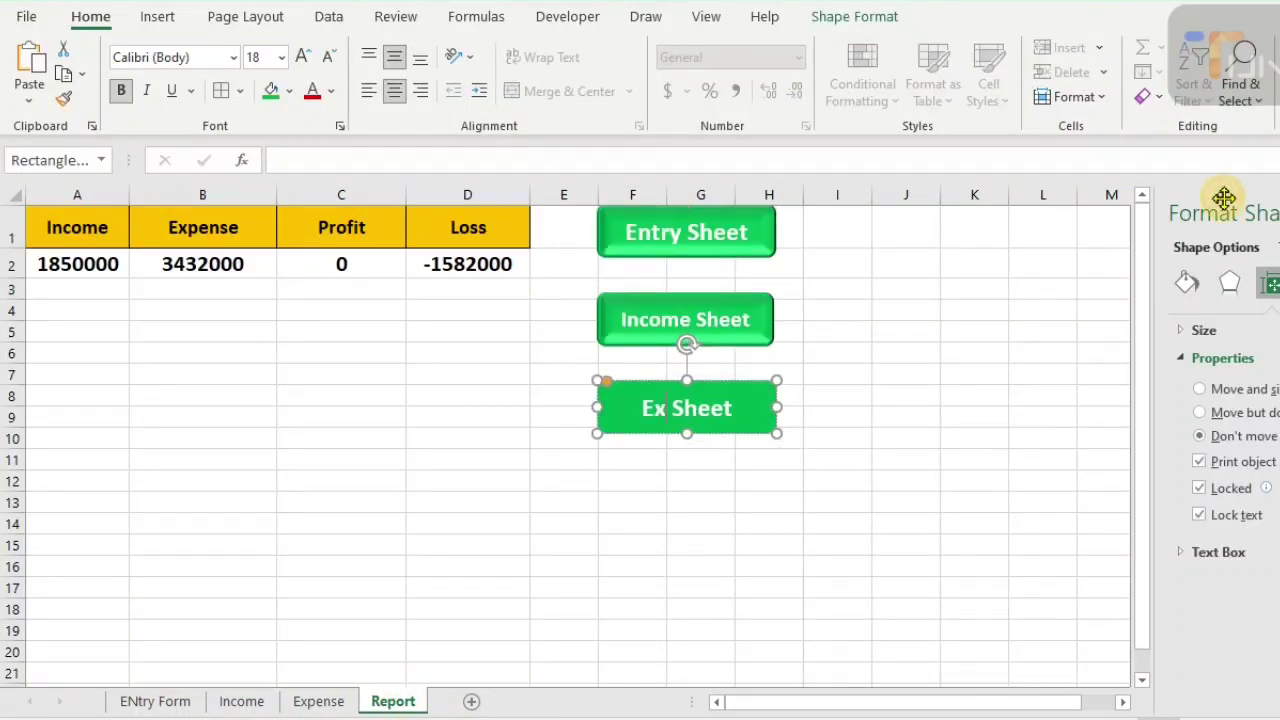
type("Expense")
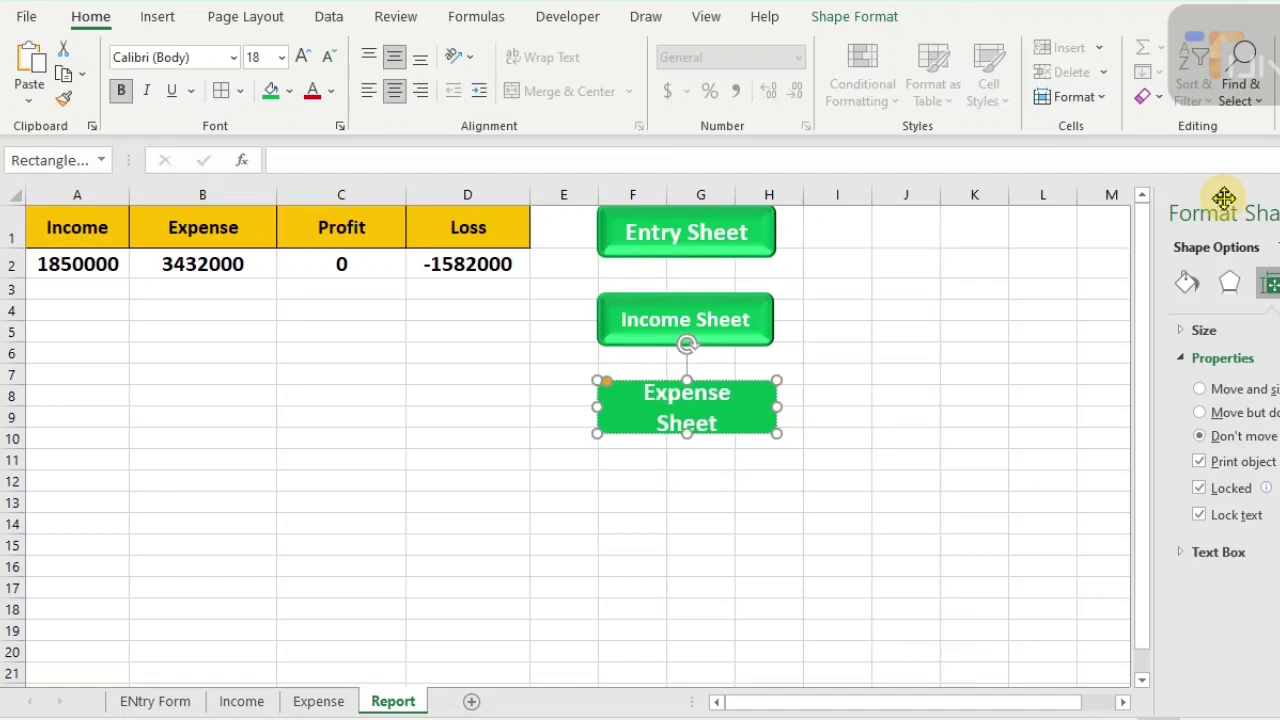
key("ctrl+a")
left_click(328, 55)
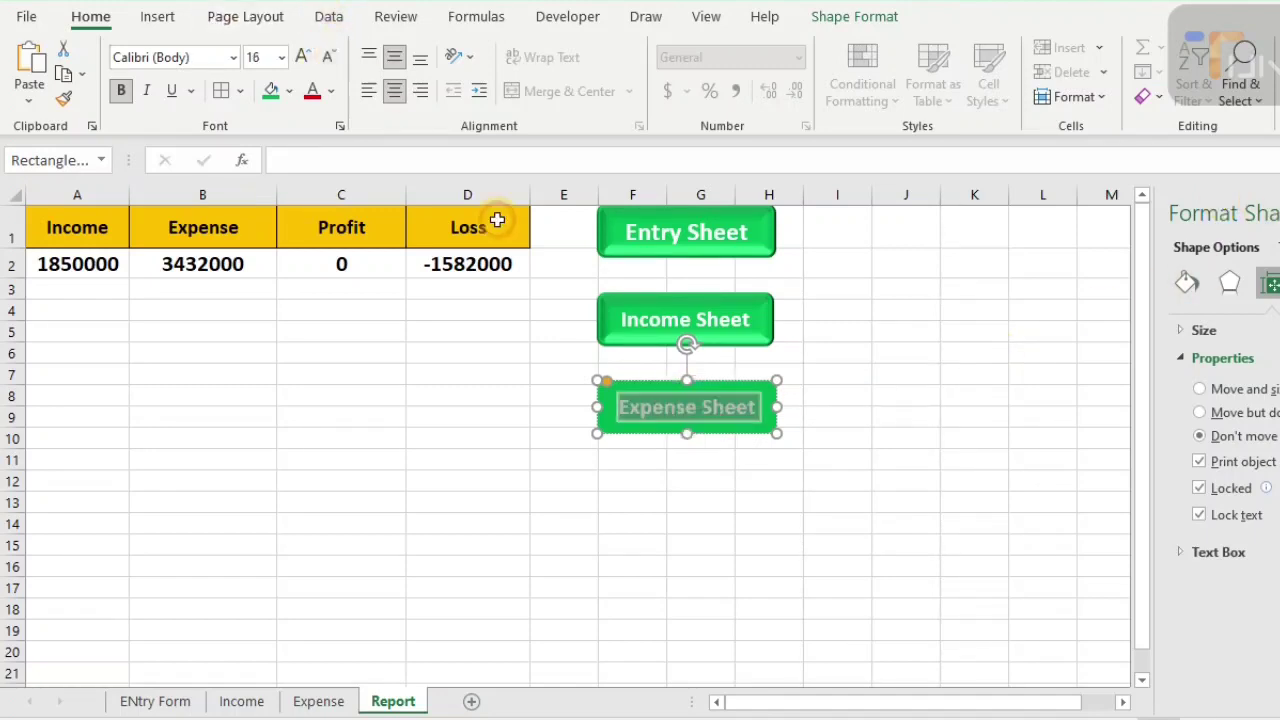
left_click(826, 370)
- Test the relabelled Expense Sheet shape and follow the Income Sheet and Expense Sheet links to reach the Expense sheet
left_click(706, 421)
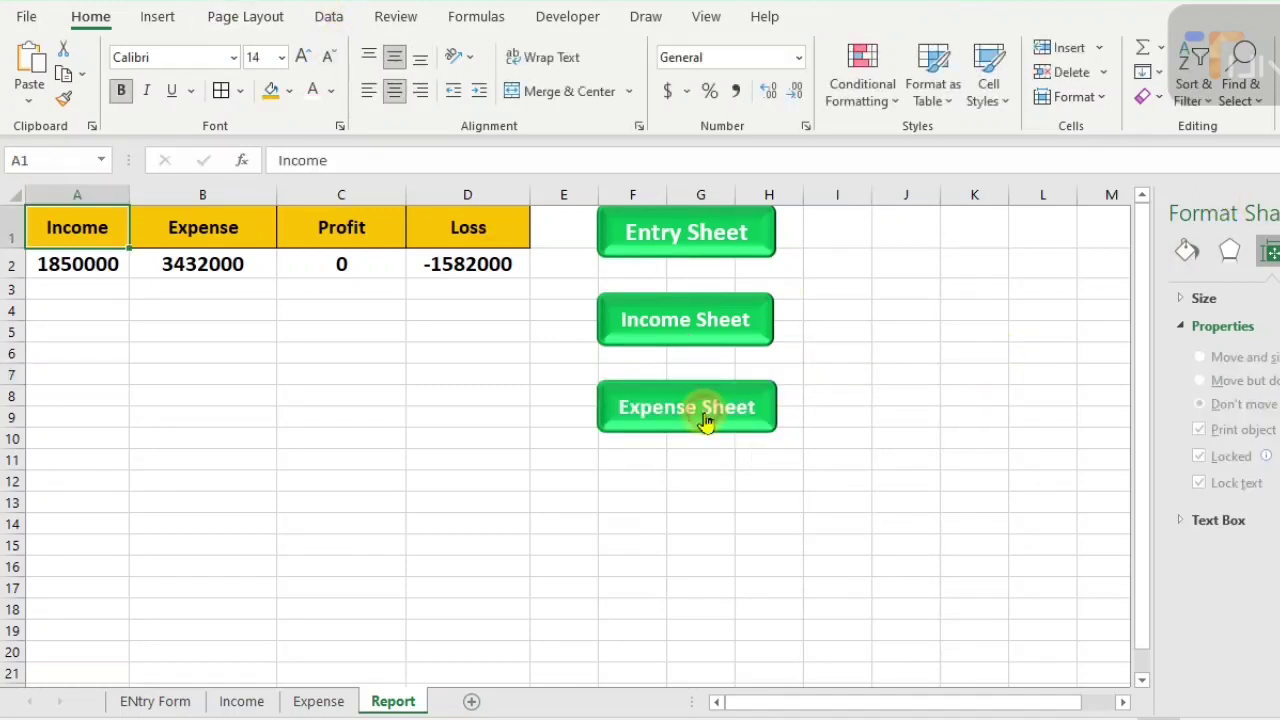
left_click(705, 336)
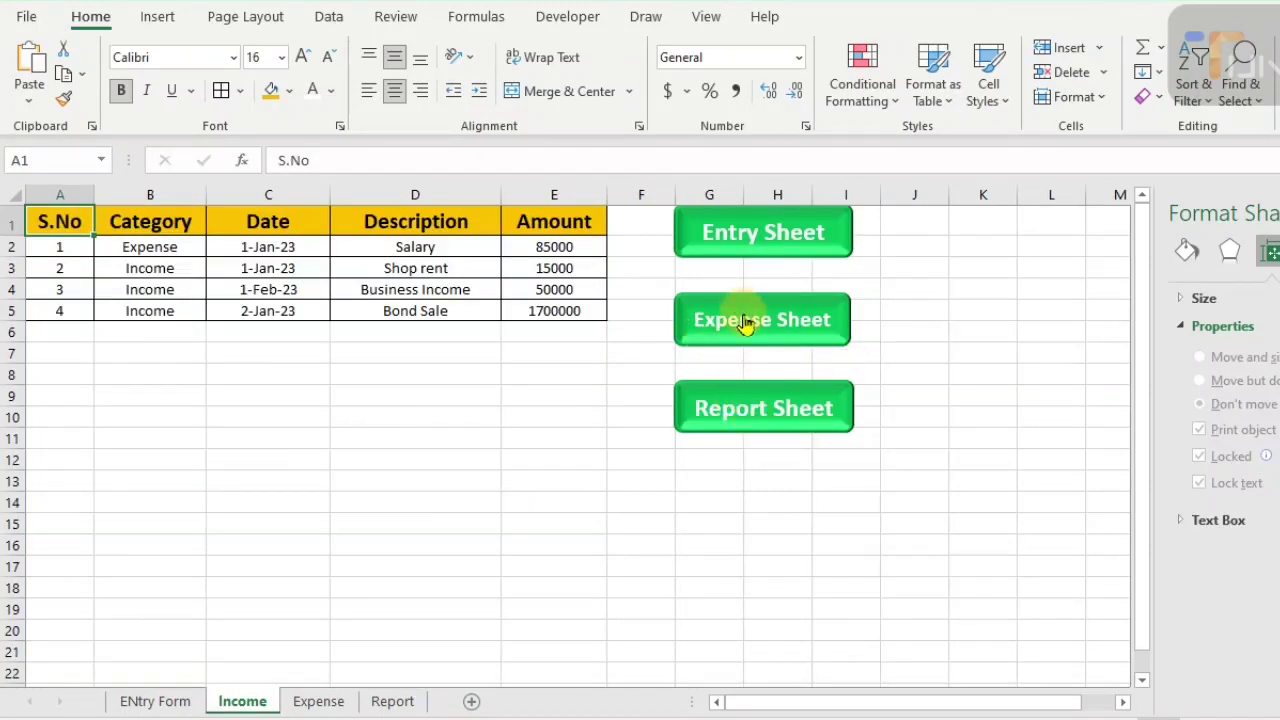
left_click(747, 322)
- Point the Report Sheet shape's hyperlink on the Expense sheet to cell A1 of the Report sheet and follow it
right_click(808, 408)
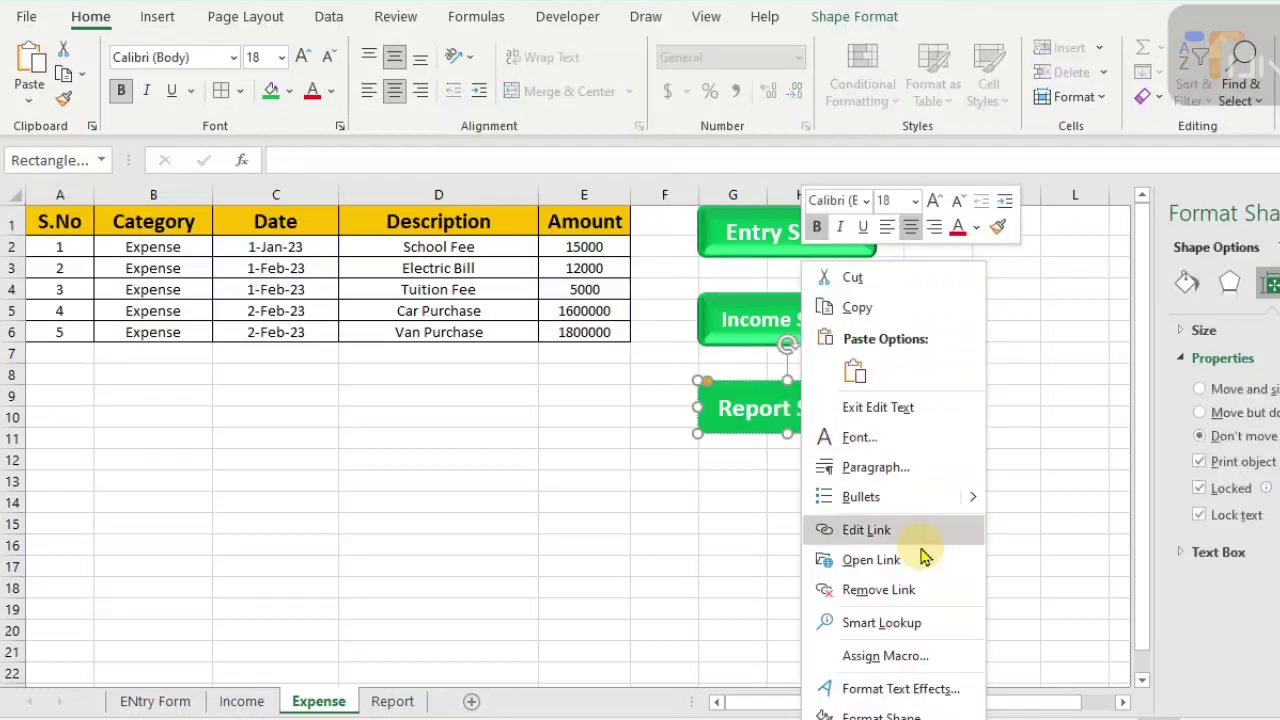
left_click(866, 530)
left_click(720, 557)
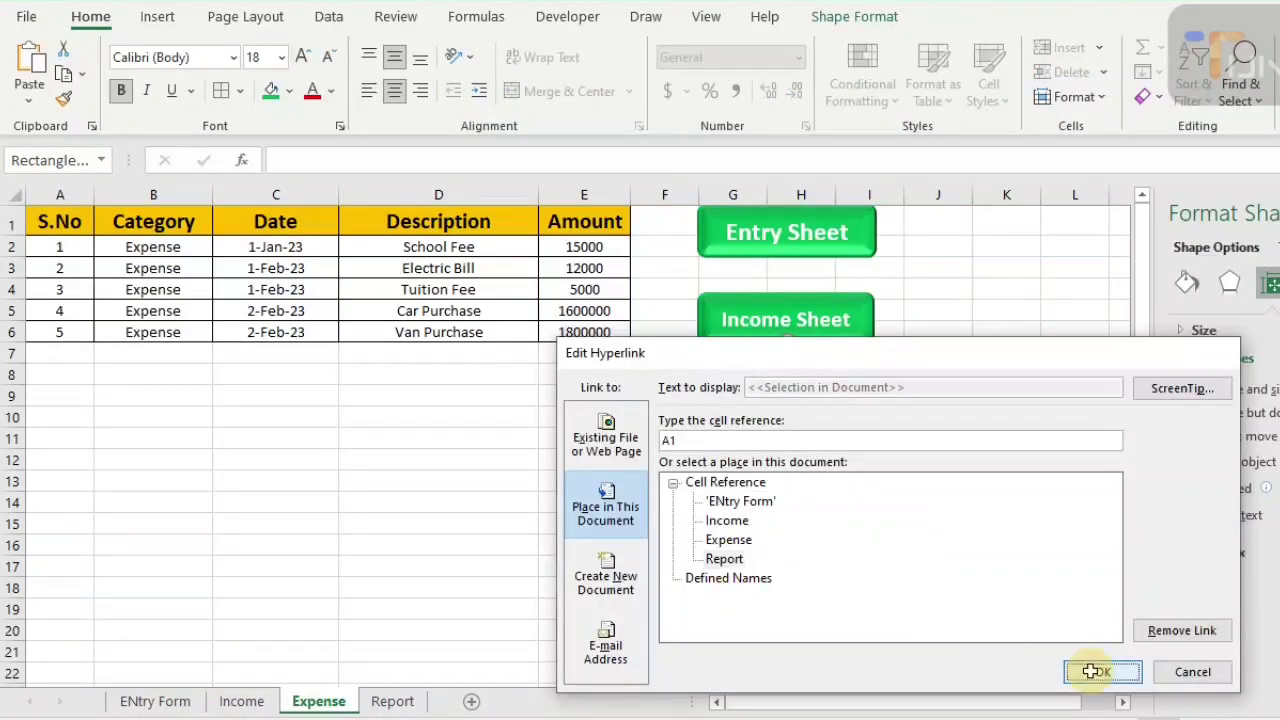
left_click(1100, 674)
left_click(787, 408)
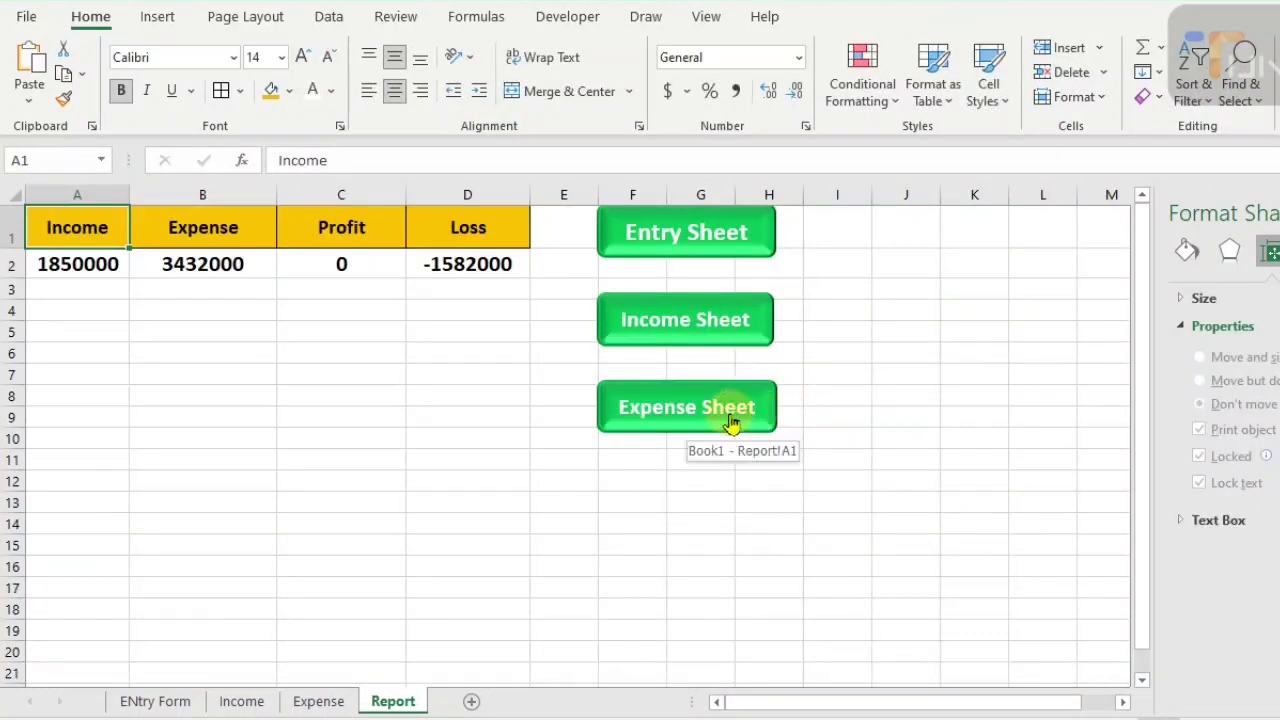
- Change the Expense Sheet shape's hyperlink on the Report sheet to cell A1 of the Expense sheet and test it
right_click(729, 429)
left_click(836, 531)
left_click(656, 538)
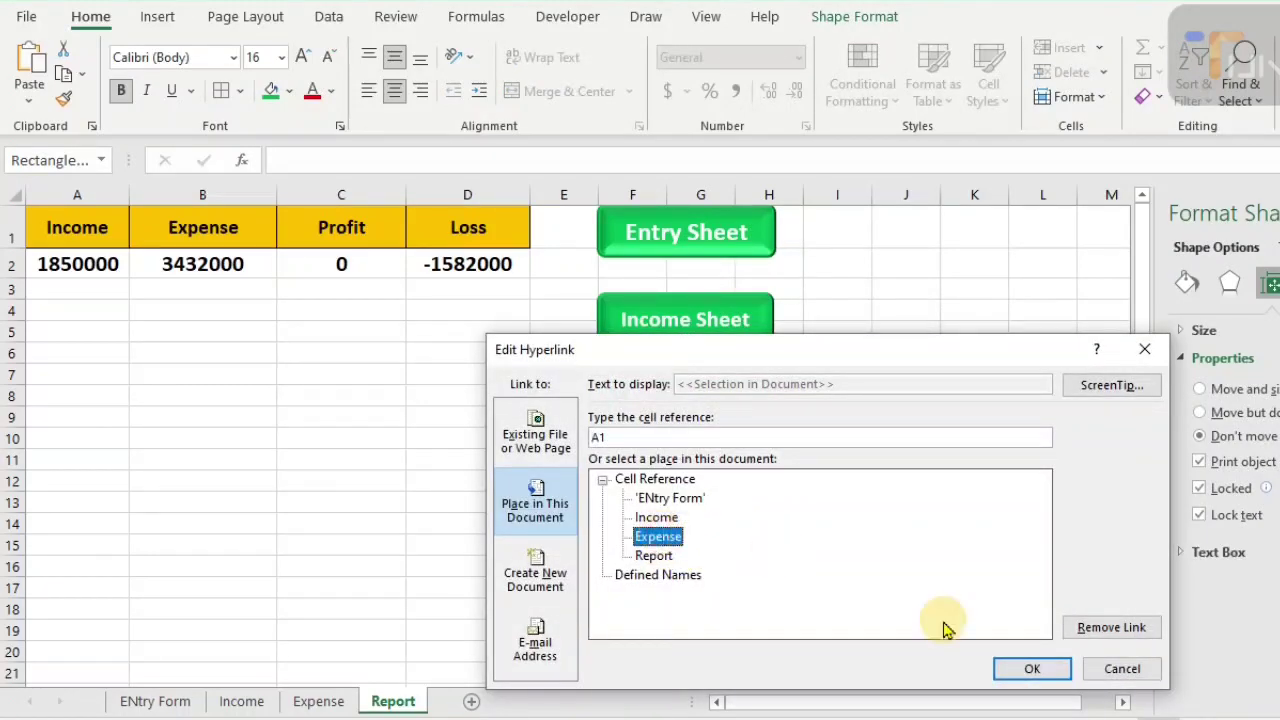
left_click(1033, 669)
left_click(843, 520)
left_click(664, 410)
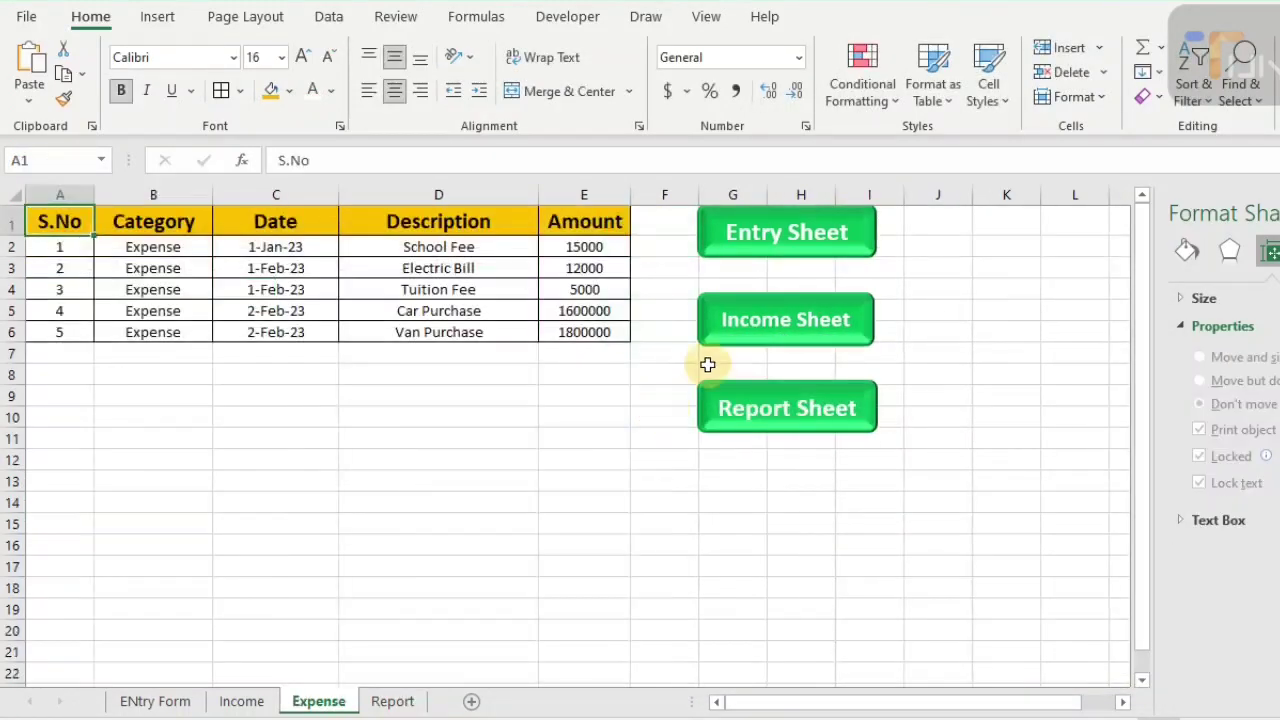
- Return to the entry form through the navigation shapes and hyperlink its Income Sheet shape to cell A1 of the Income sheet
left_click(779, 341)
left_click(748, 240)
right_click(177, 457)
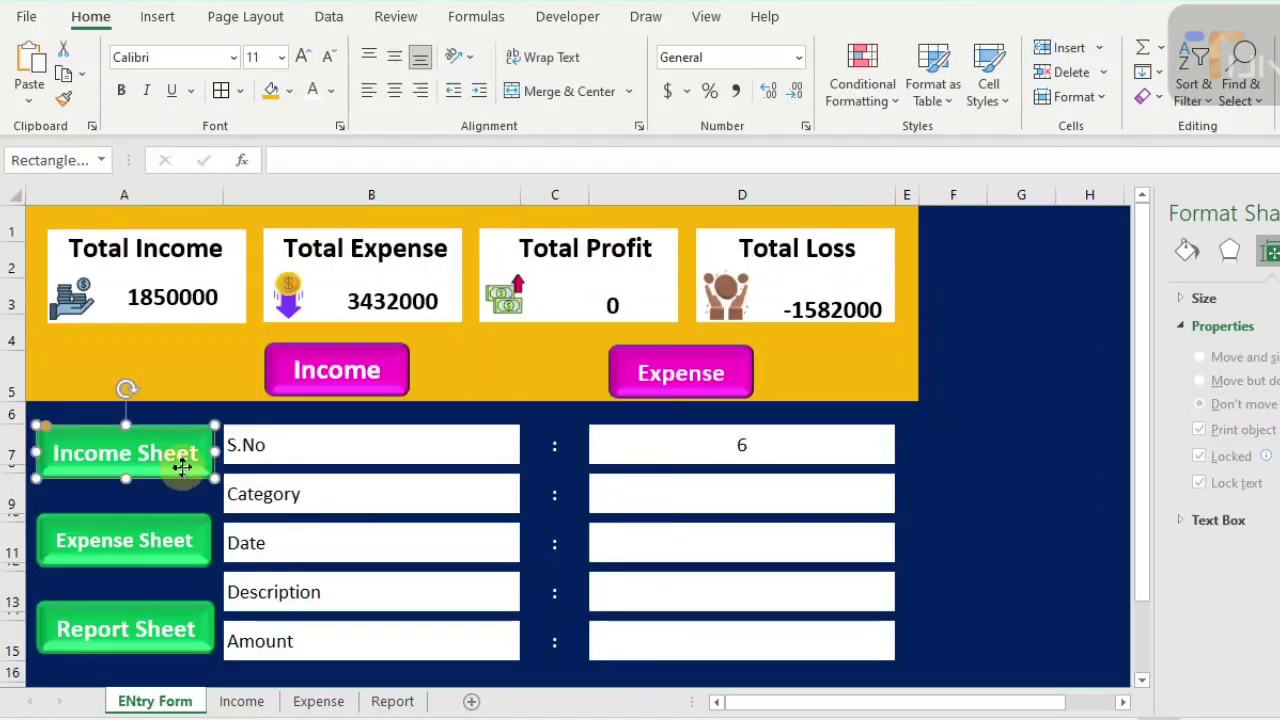
left_click(250, 500)
left_click_drag(318, 318, 526, 310)
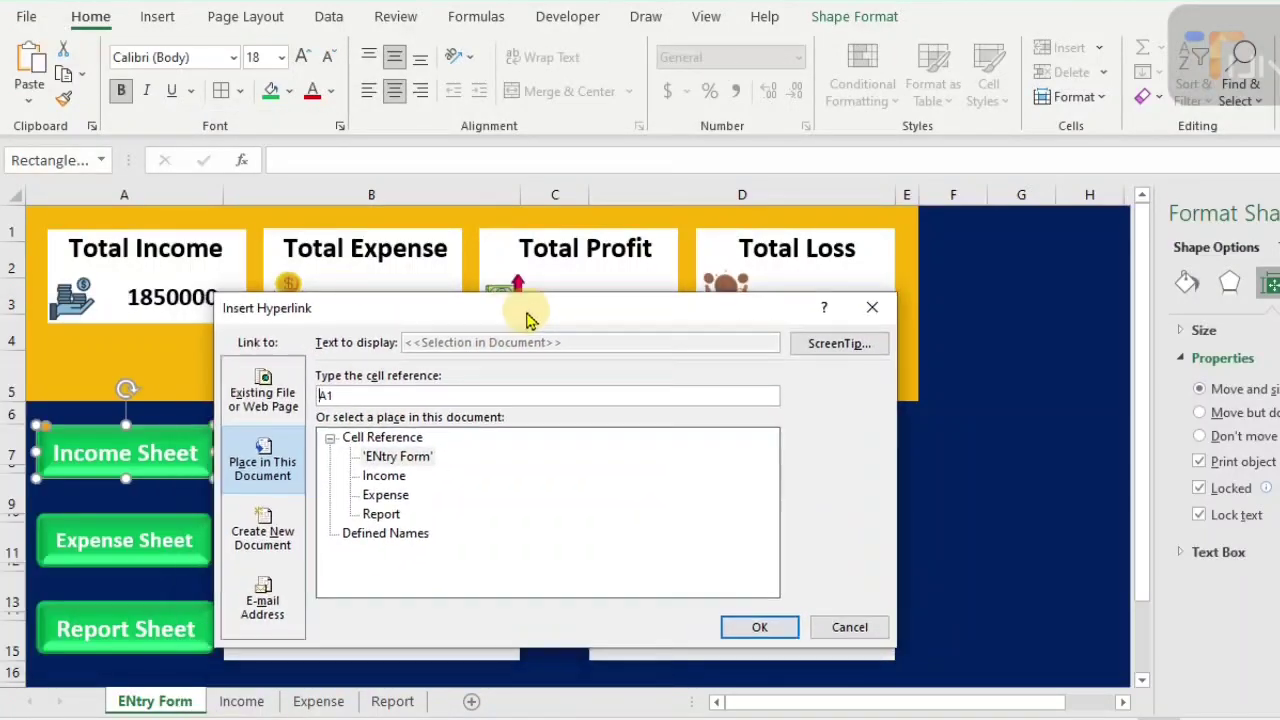
left_click(383, 476)
left_click(759, 627)
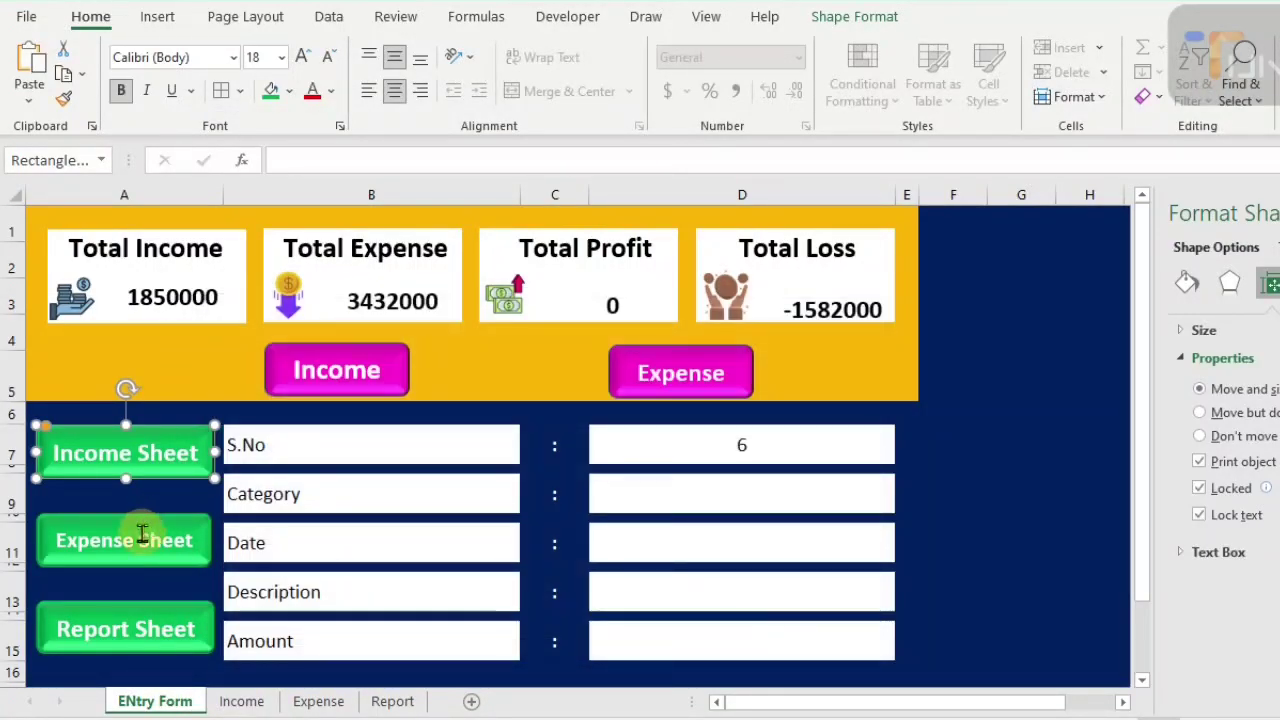
- Hyperlink the Expense Sheet shape on the entry form to cell A1 of the Expense sheet
right_click(143, 541)
left_click(196, 387)
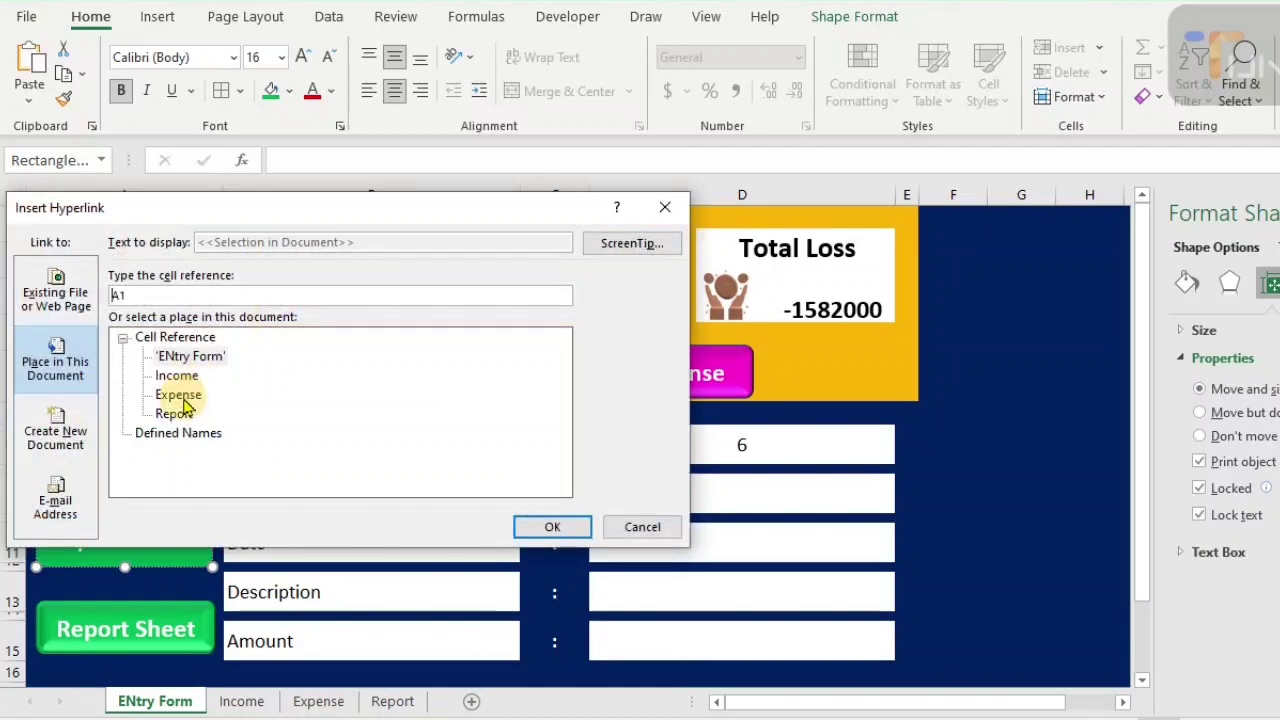
left_click(178, 394)
left_click_drag(355, 210, 493, 252)
left_click(688, 567)
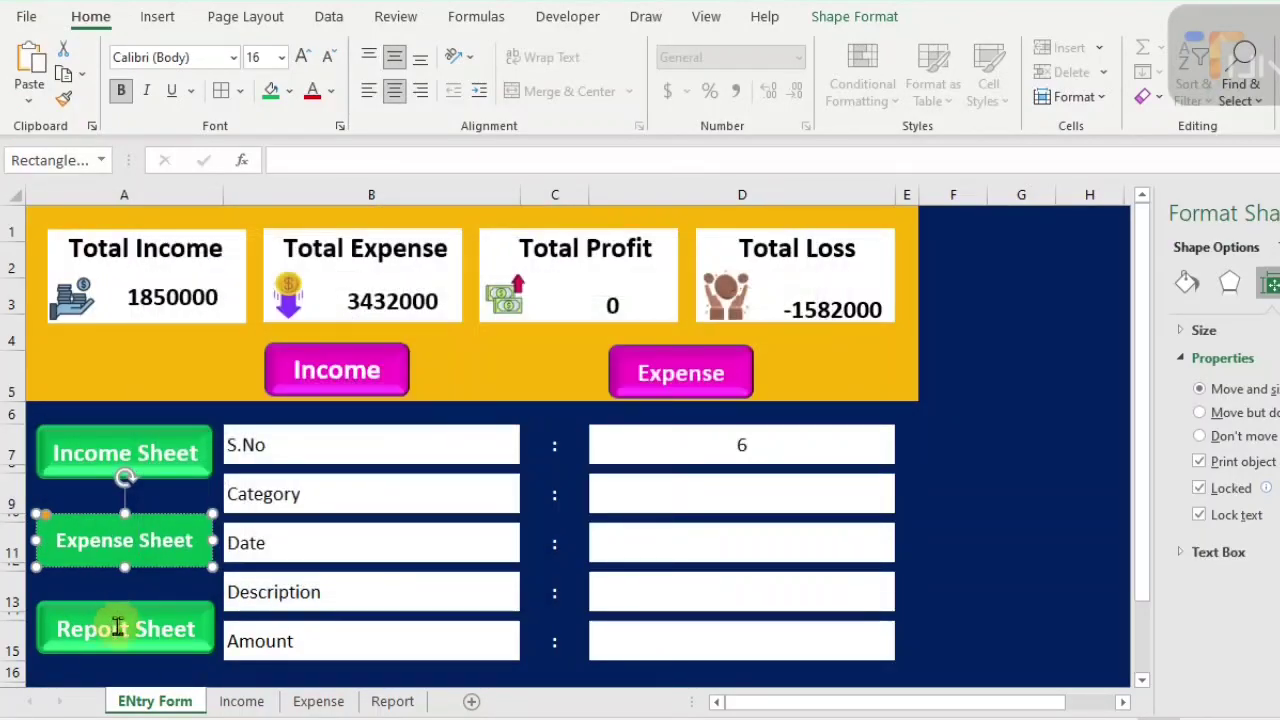
- Hyperlink the Report Sheet shape on the entry form to cell A1 of the Report sheet
right_click(120, 622)
left_click(173, 480)
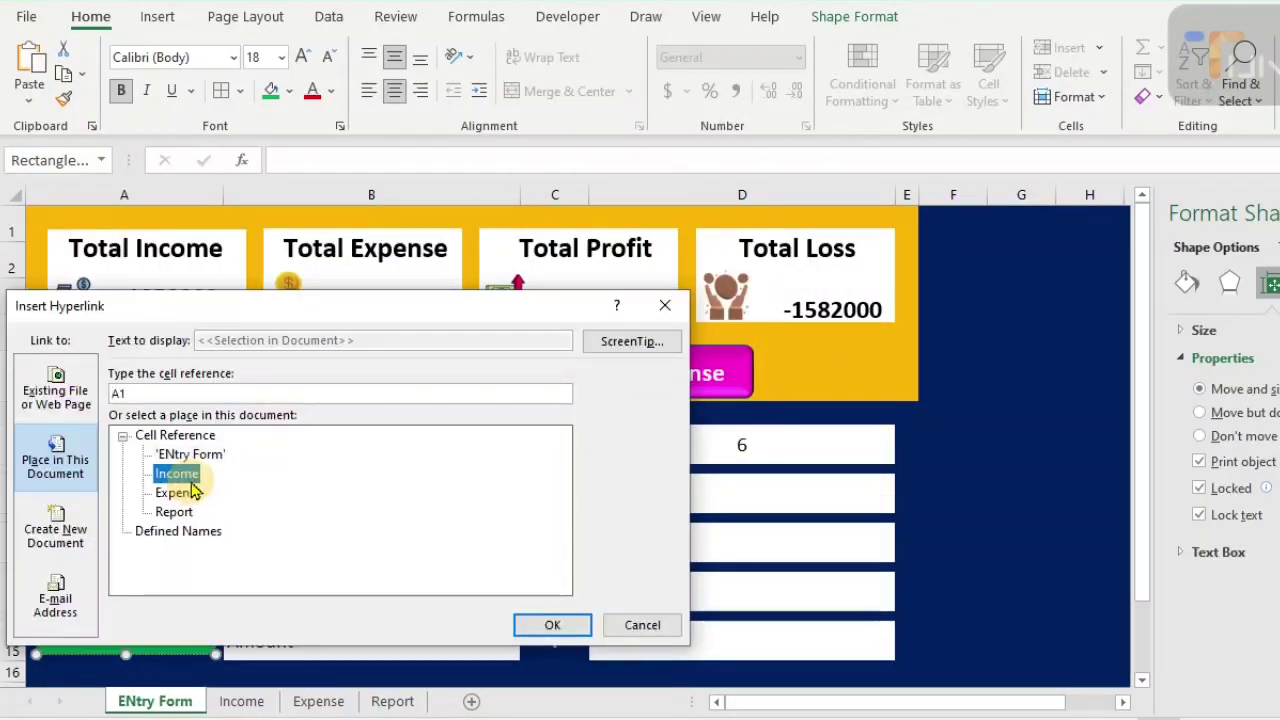
left_click_drag(267, 306, 491, 251)
left_click(400, 450)
left_click(801, 558)
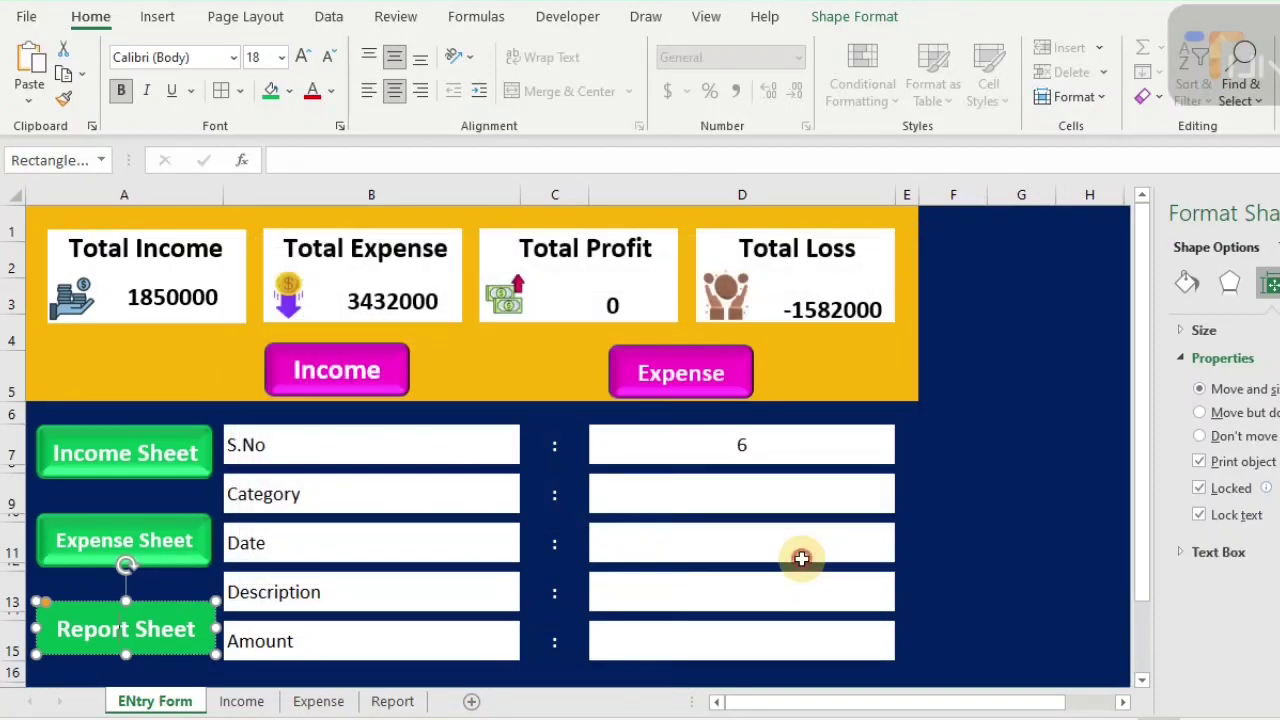
- Test the navigation shapes by moving between the entry form and the Income, Expense and Report sheets
left_click(95, 459)
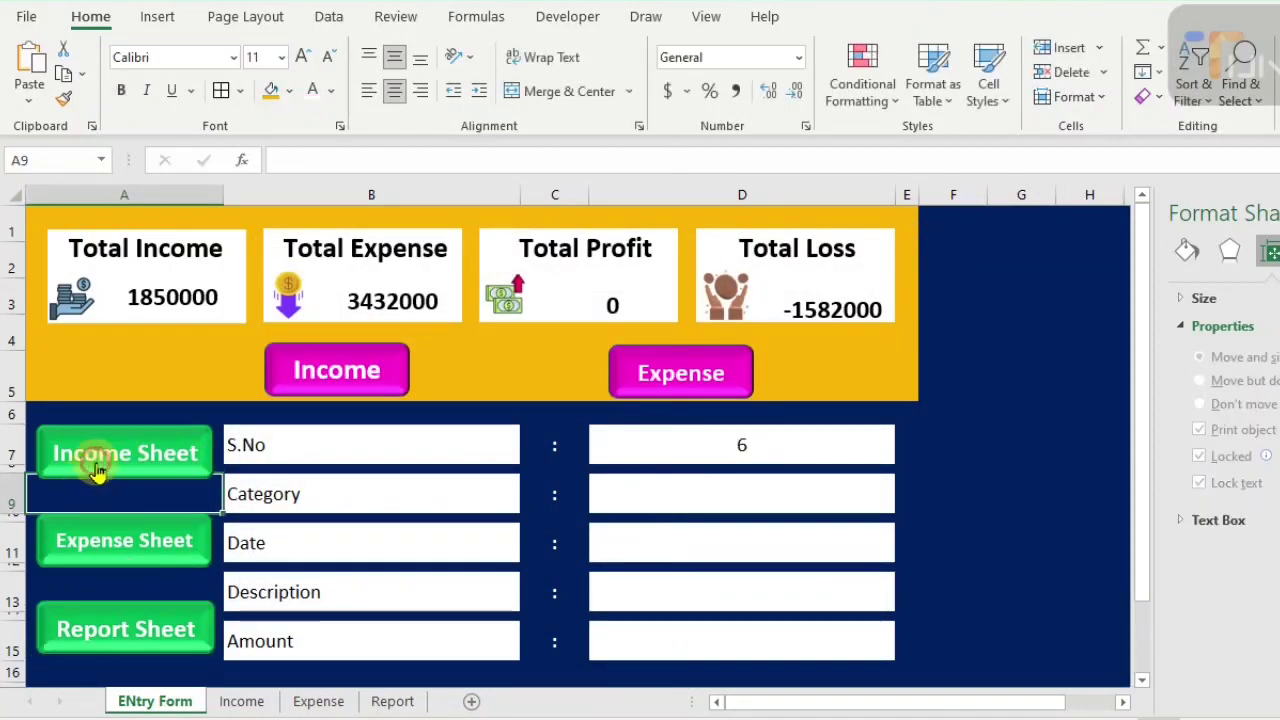
left_click(700, 245)
left_click(110, 550)
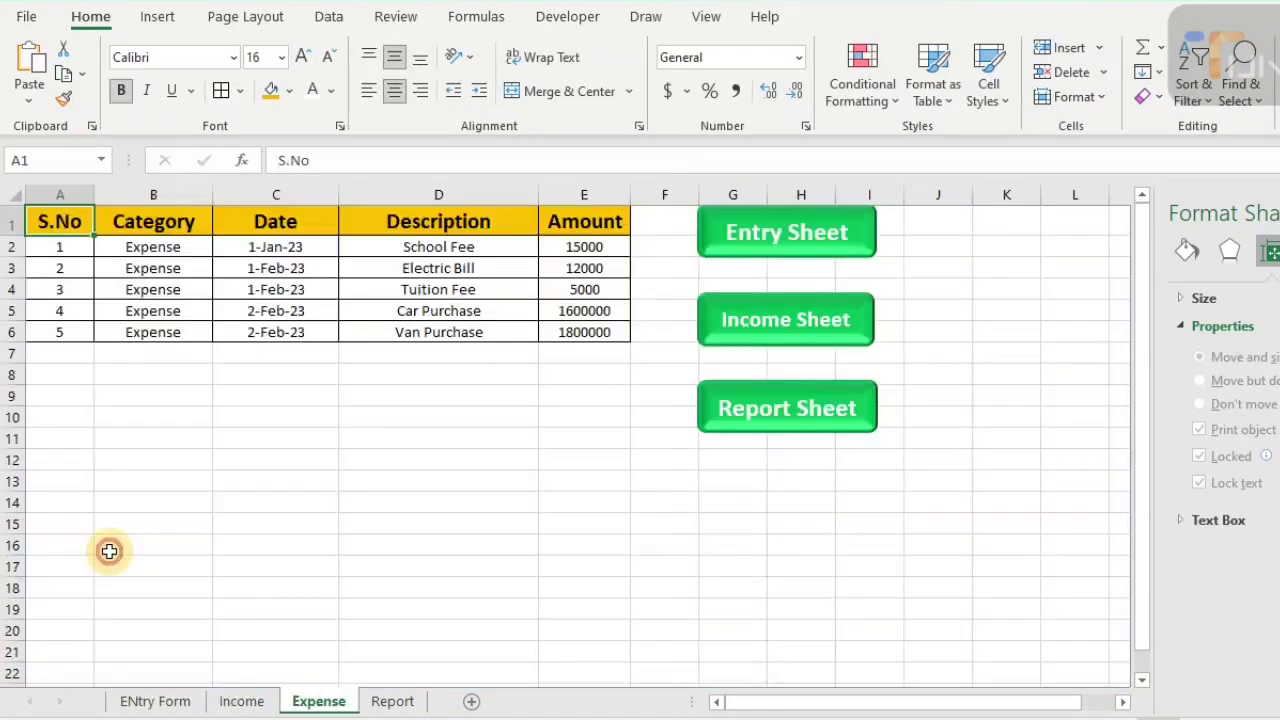
left_click(780, 245)
left_click(95, 640)
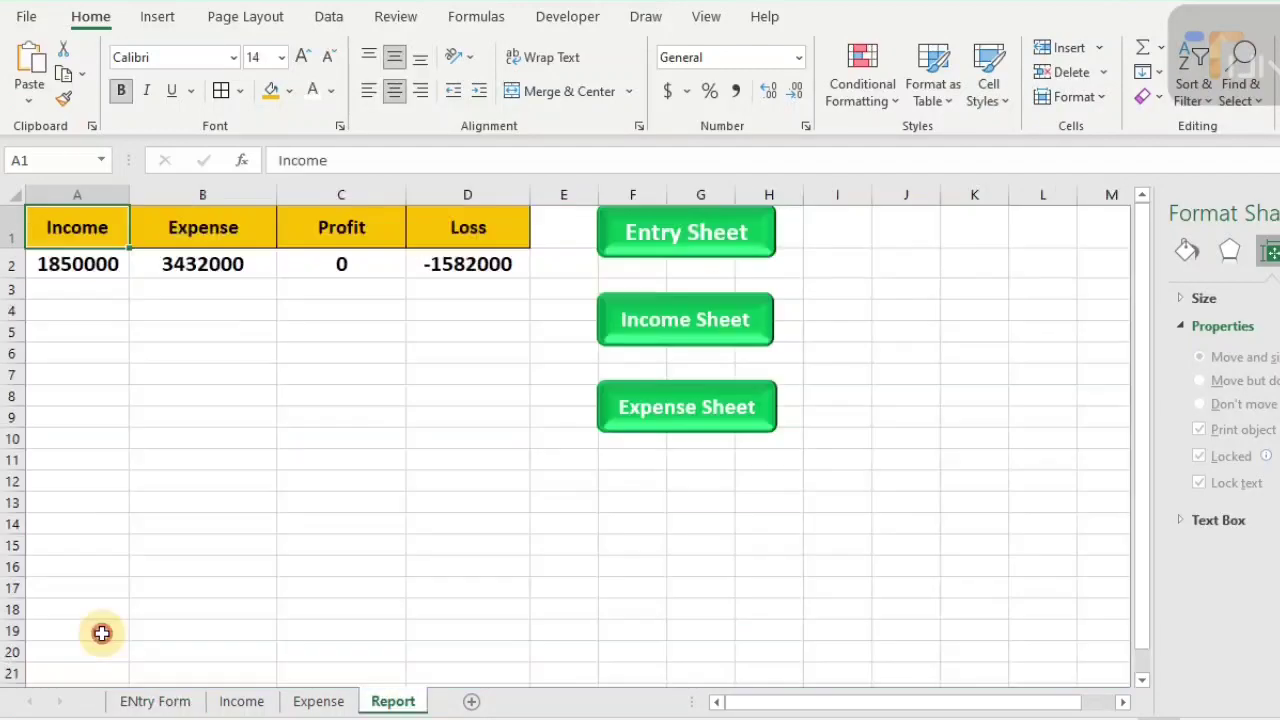
left_click(645, 240)
left_click(140, 460)
left_click(736, 325)
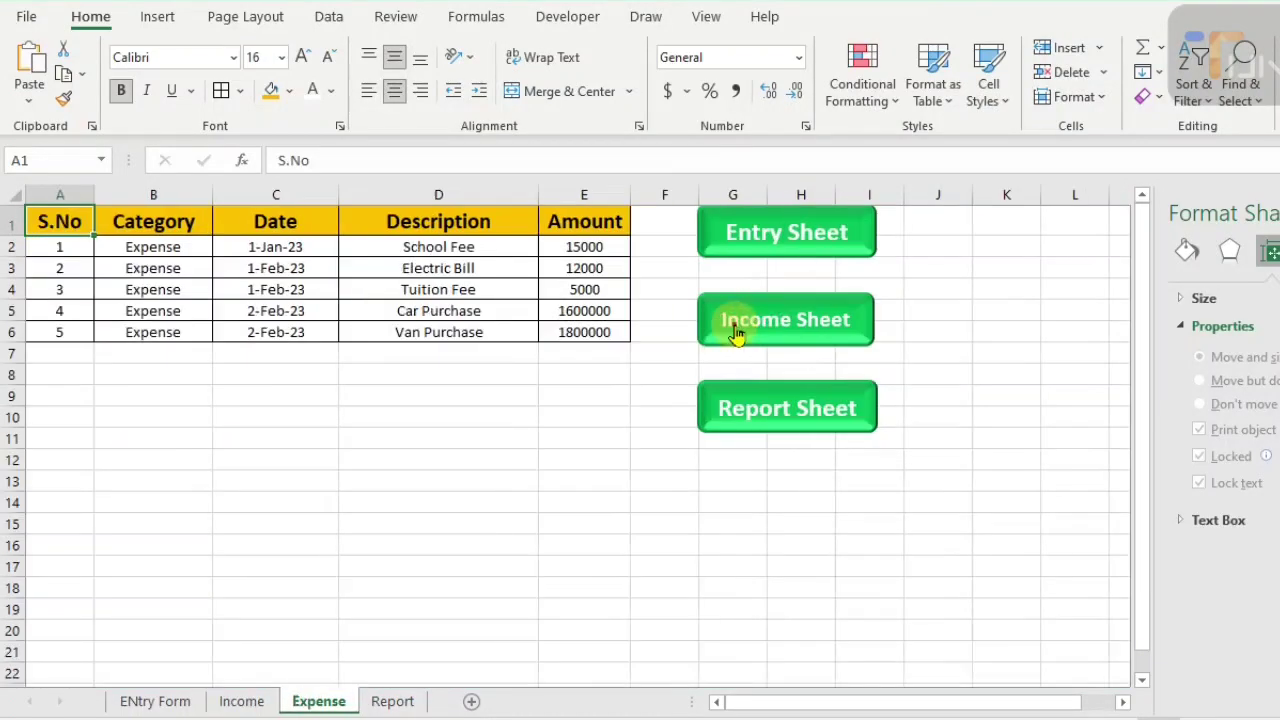
left_click(765, 408)
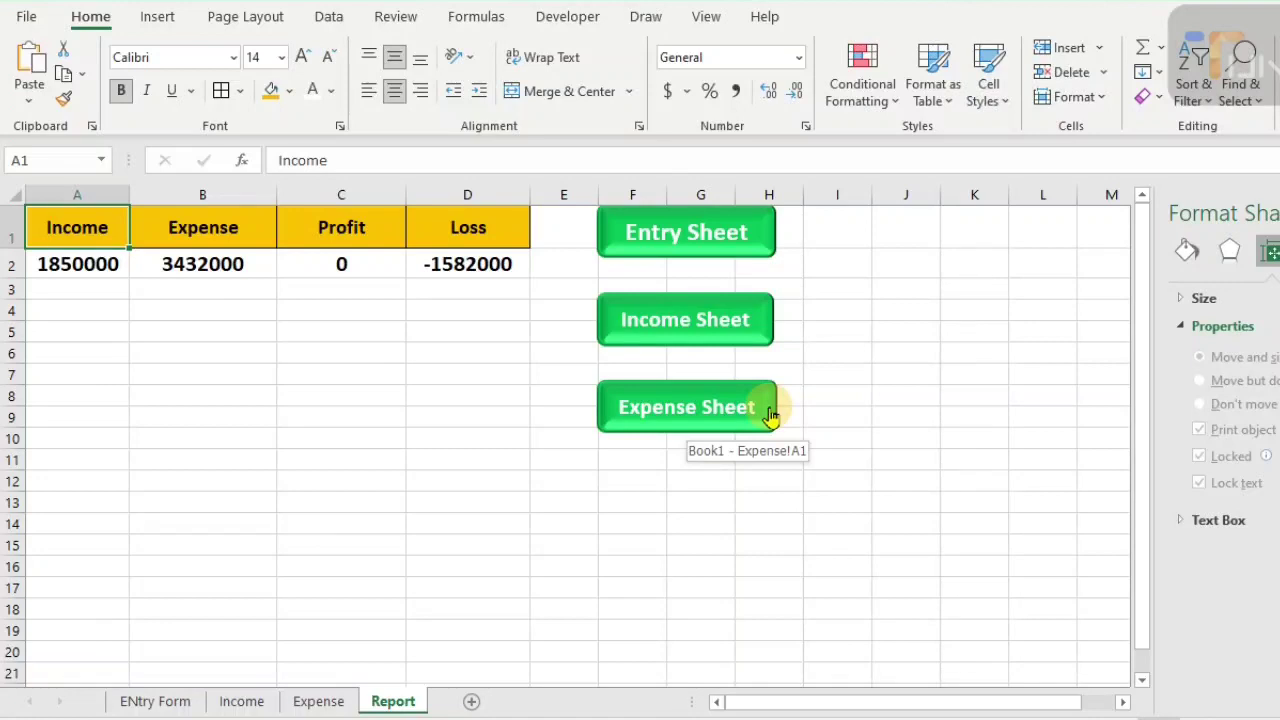
- On the entry form, widen column D slightly and fill cells E1:E5 with the dark blue background colour
left_click(155, 702)
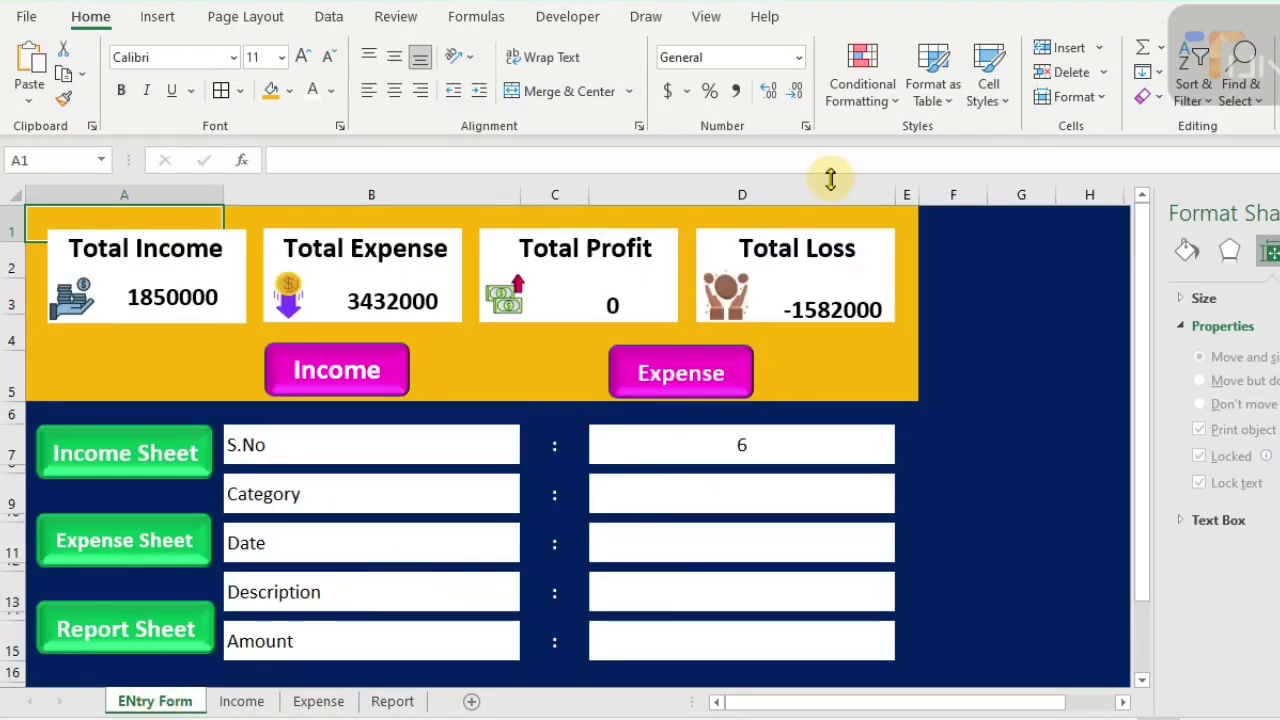
left_click_drag(897, 194, 921, 392)
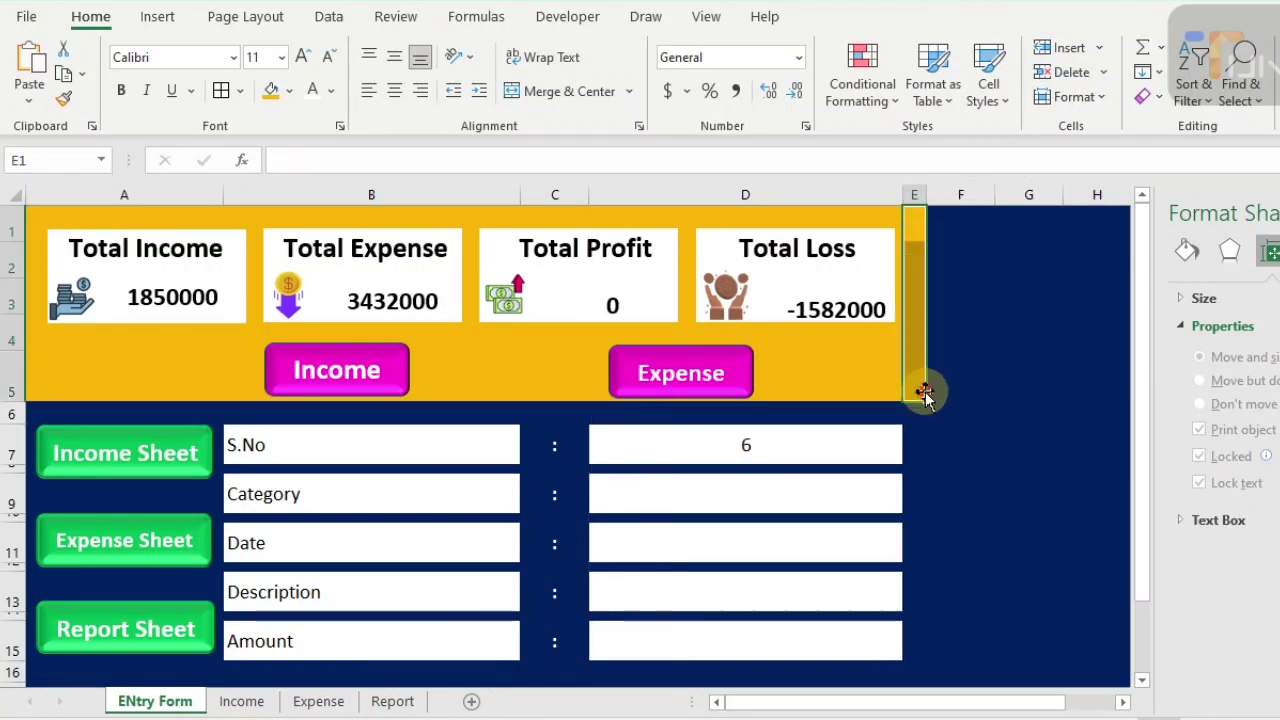
left_click(289, 96)
left_click(420, 289)
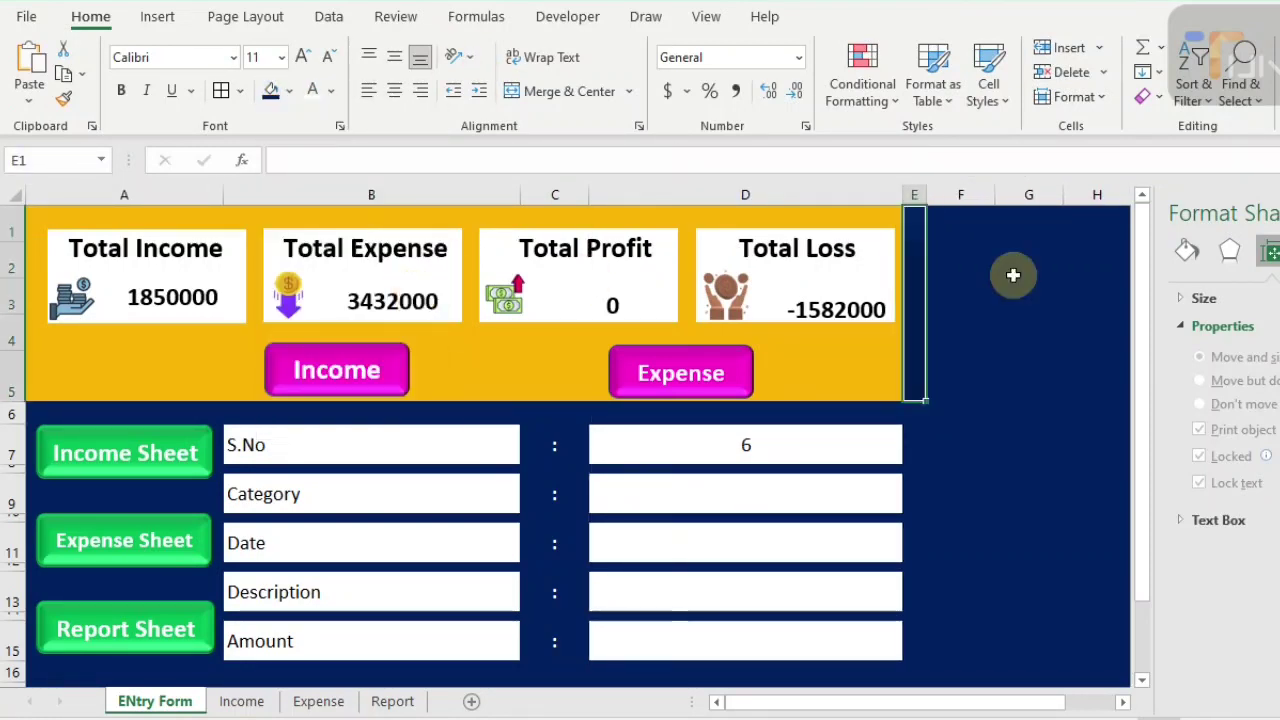
left_click(990, 285)
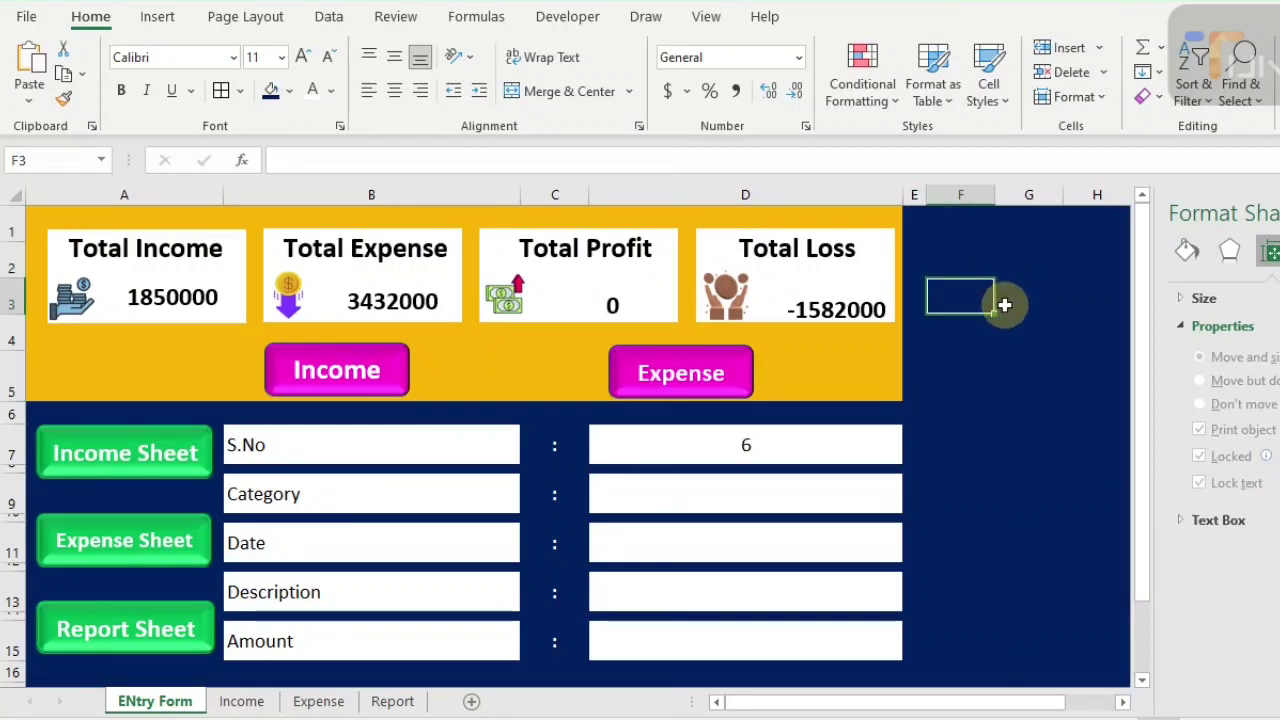